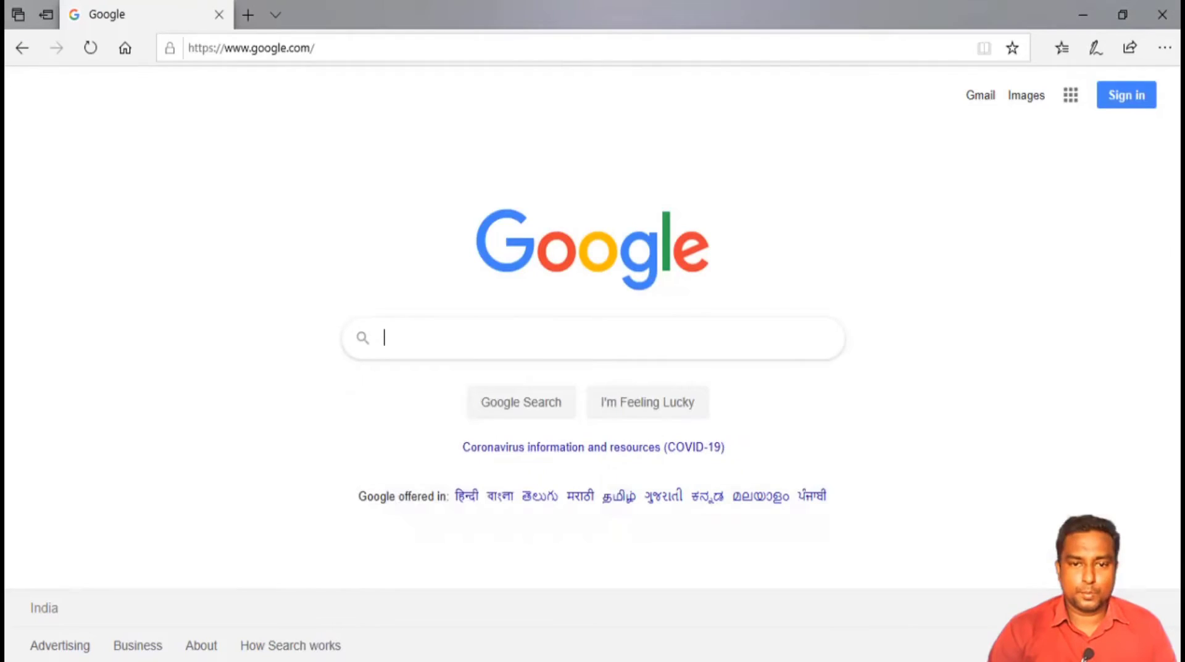
# Search Google for vsdc and open the Video Editor download page on the official VSDC site, videosoftdev.com.
pyautogui.click(424, 332)
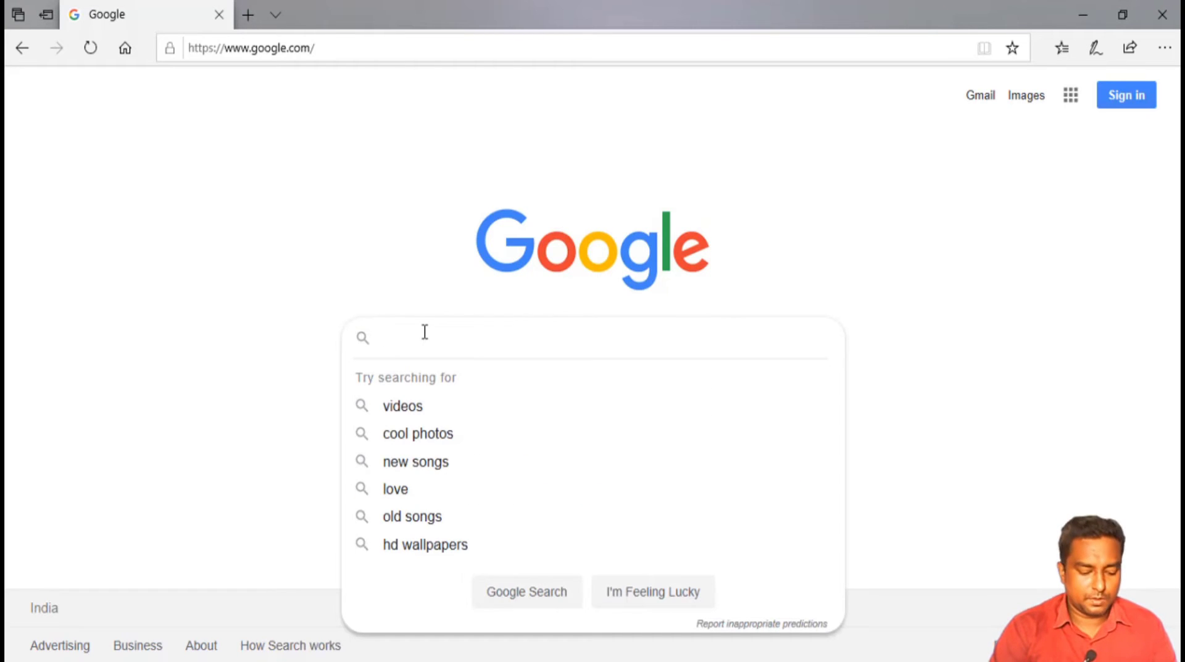
pyautogui.write('vsdc')
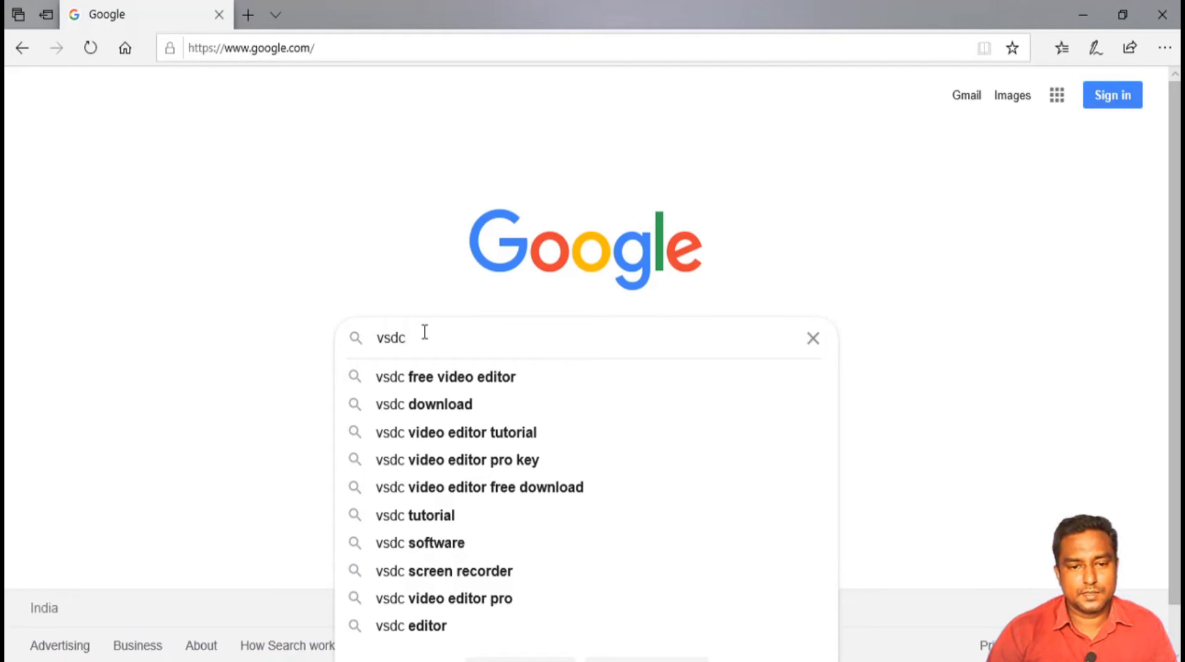
pyautogui.press('Return')
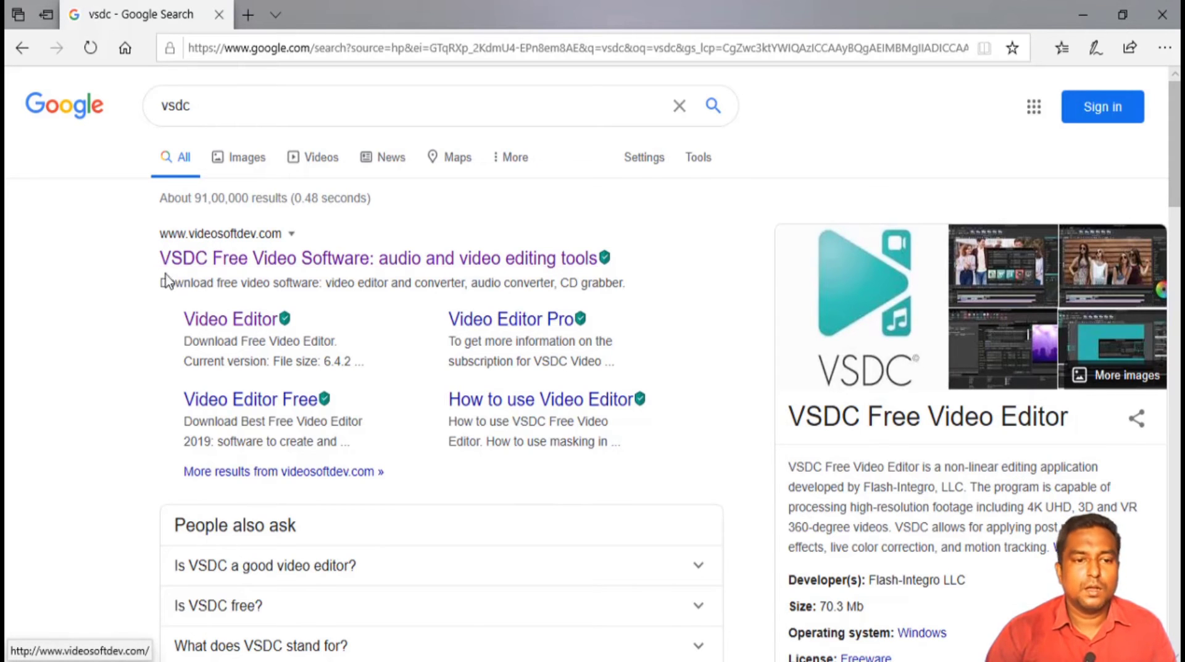
pyautogui.click(328, 261)
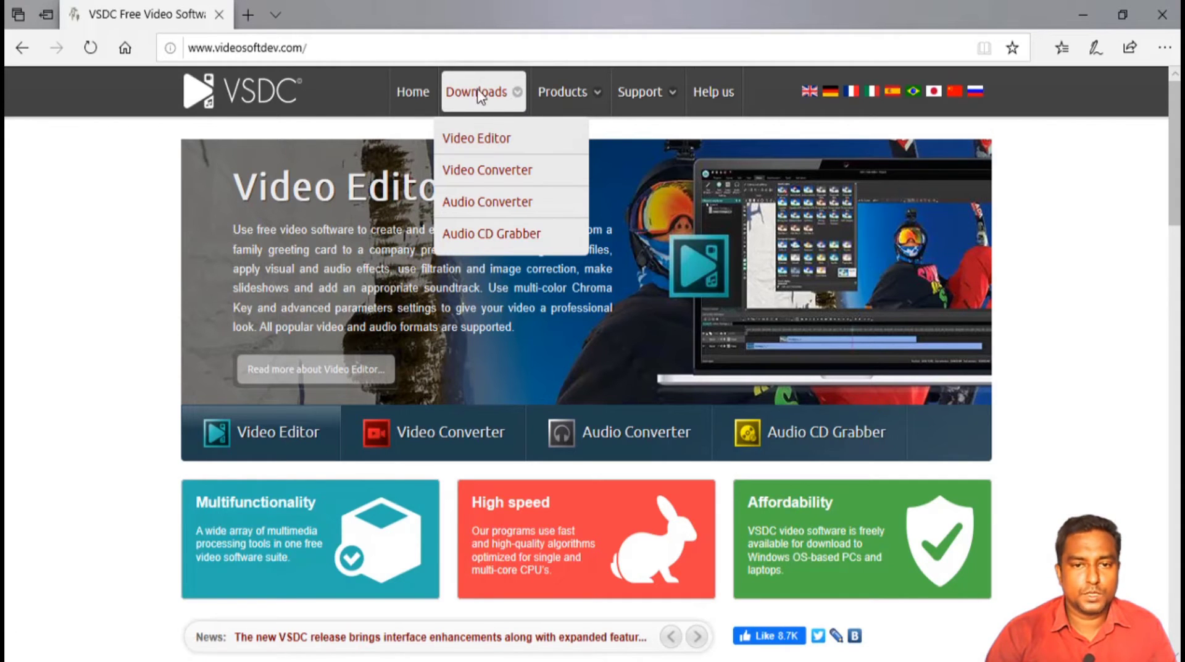
pyautogui.click(478, 141)
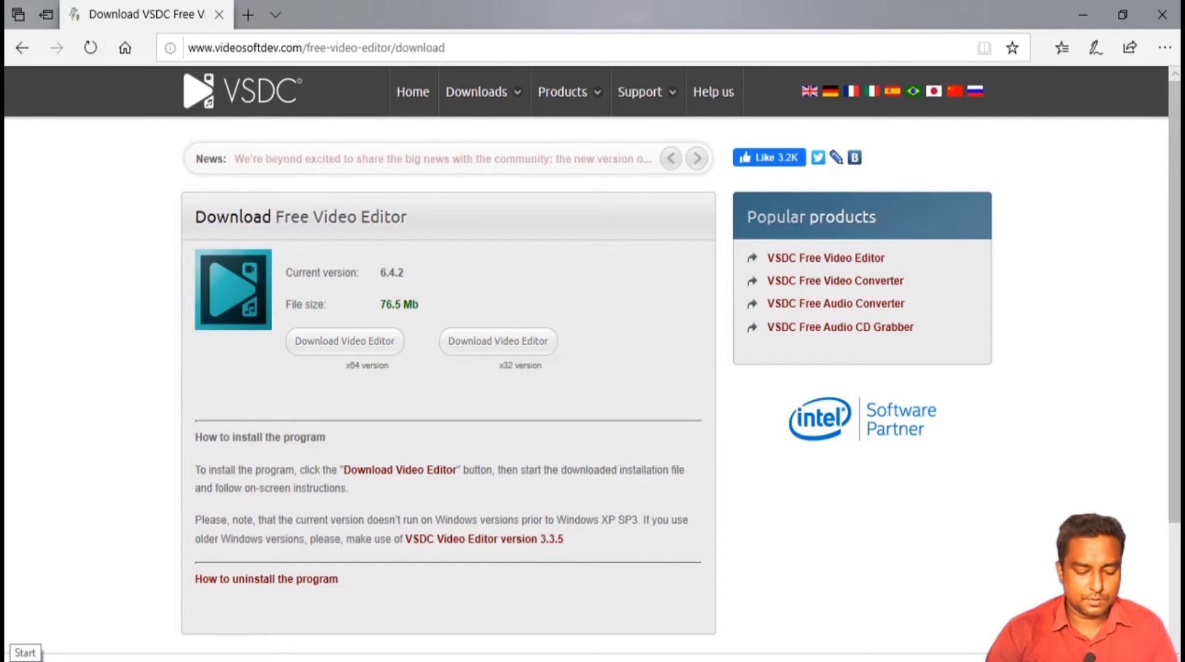
# Check the computer's system type in System Information, searching Windows for "system", and close the window.
pyautogui.click(16, 659)
pyautogui.write('system')
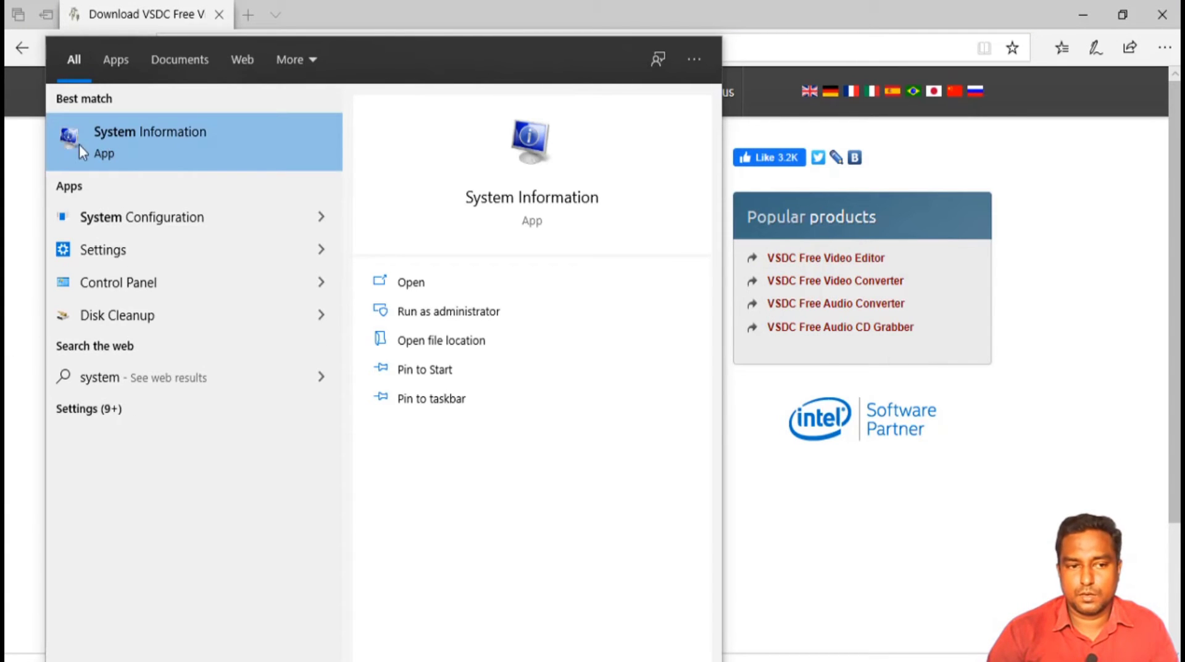
pyautogui.click(134, 142)
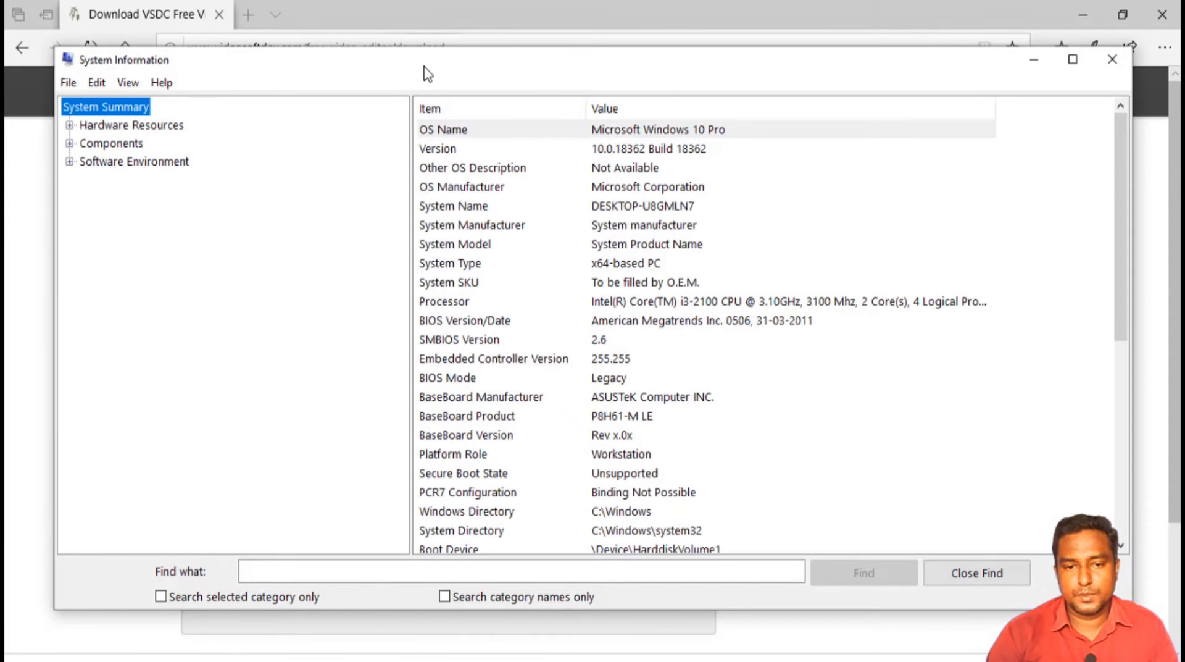
pyautogui.doubleClick(428, 73)
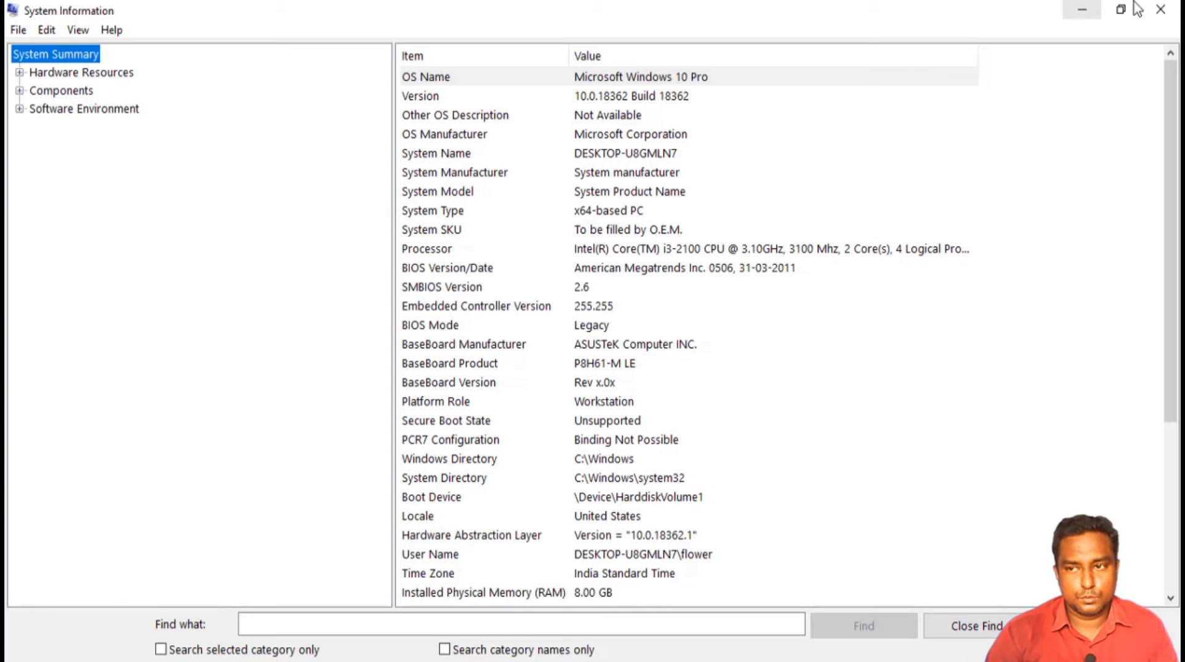
pyautogui.click(1161, 9)
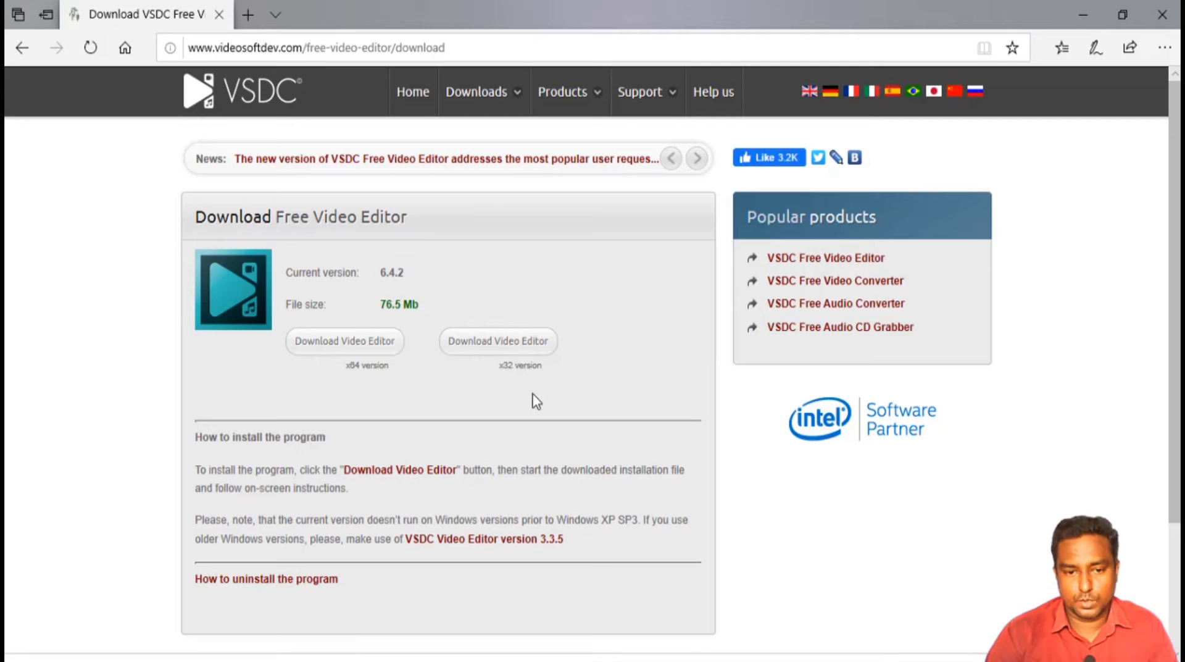
# Download and save the x64 version of the video editor, and run the video_editor_x64 installer as administrator.
pyautogui.click(332, 350)
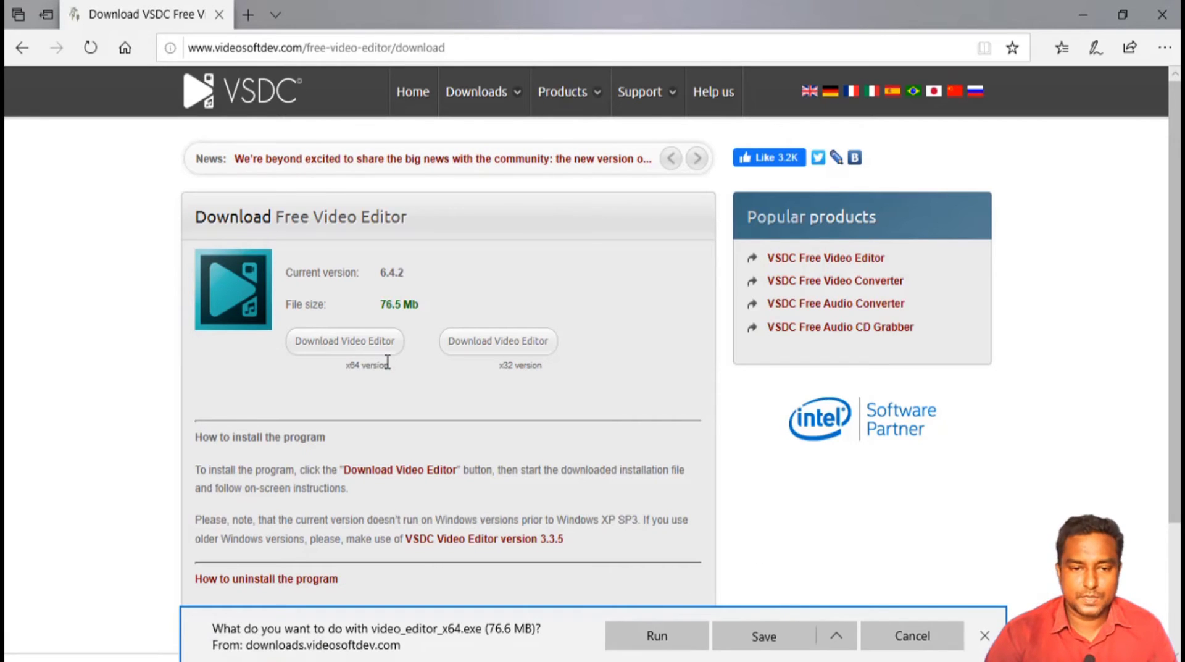
pyautogui.click(746, 640)
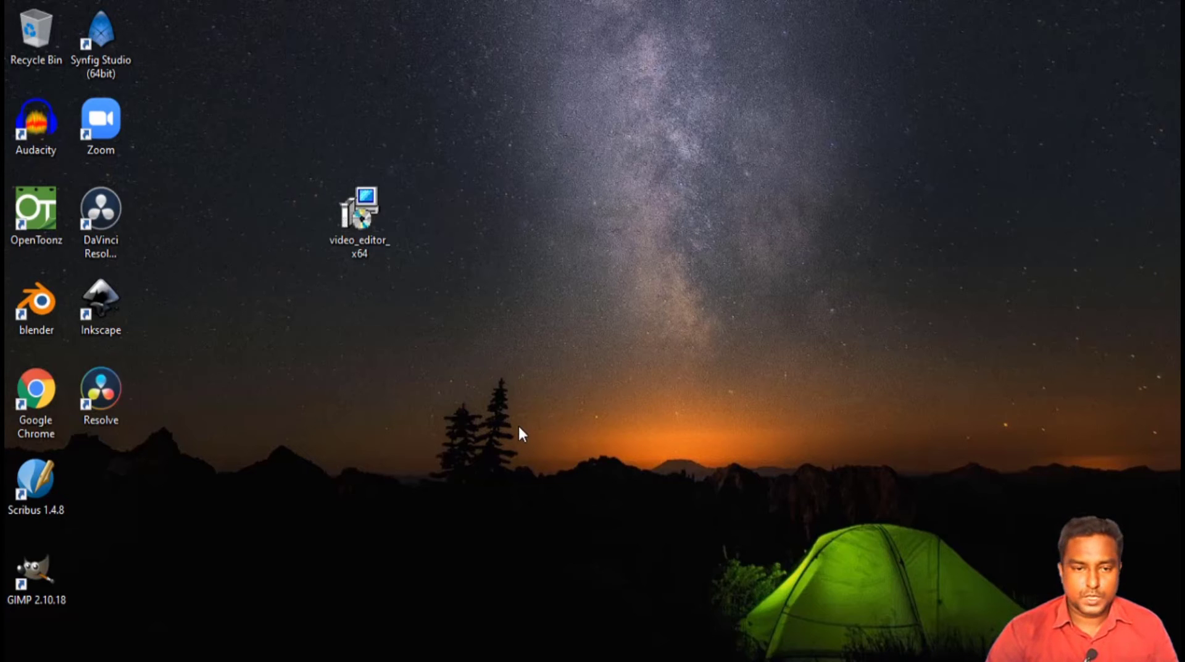
pyautogui.click(361, 246)
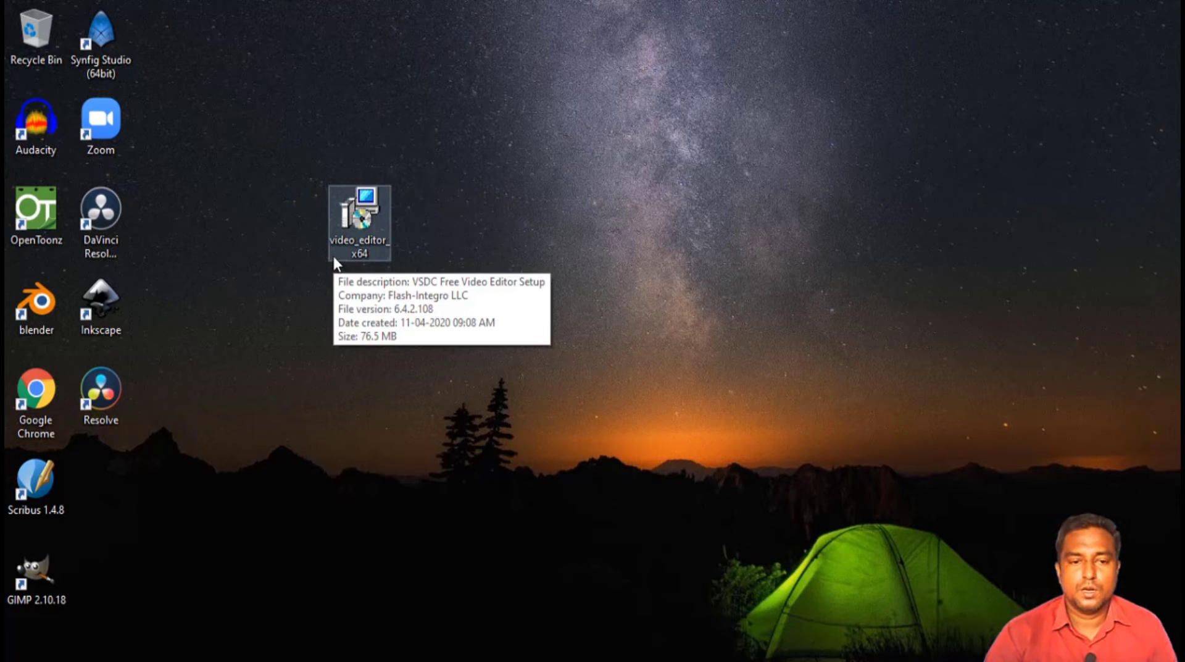
pyautogui.rightClick(359, 220)
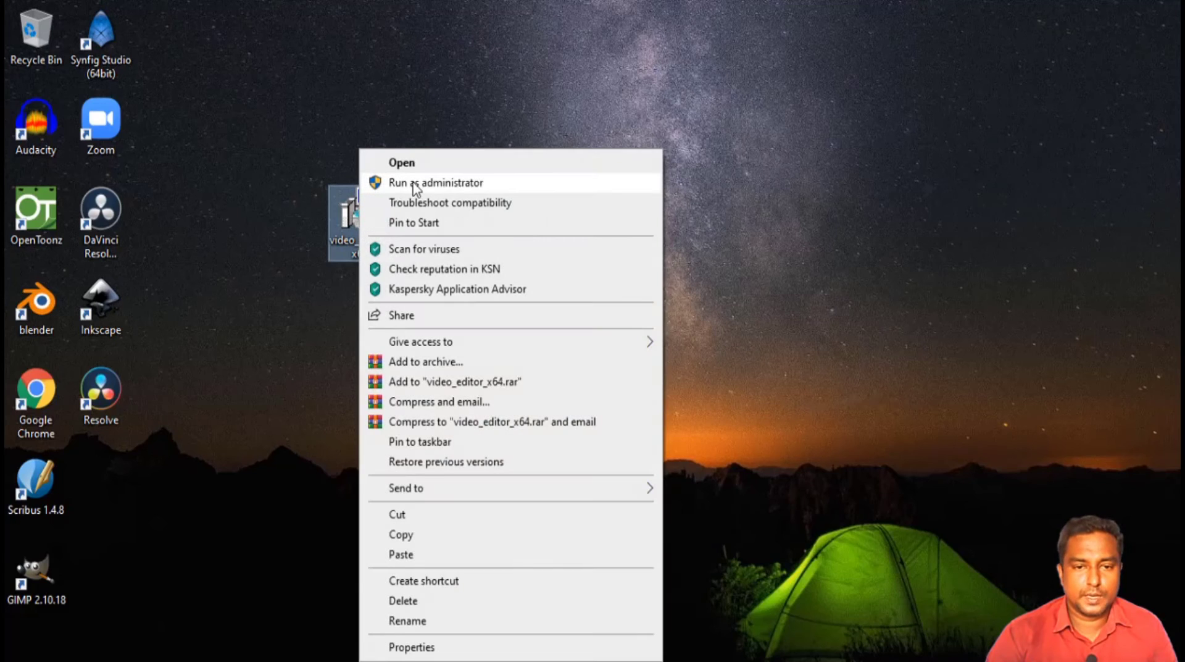
pyautogui.click(445, 184)
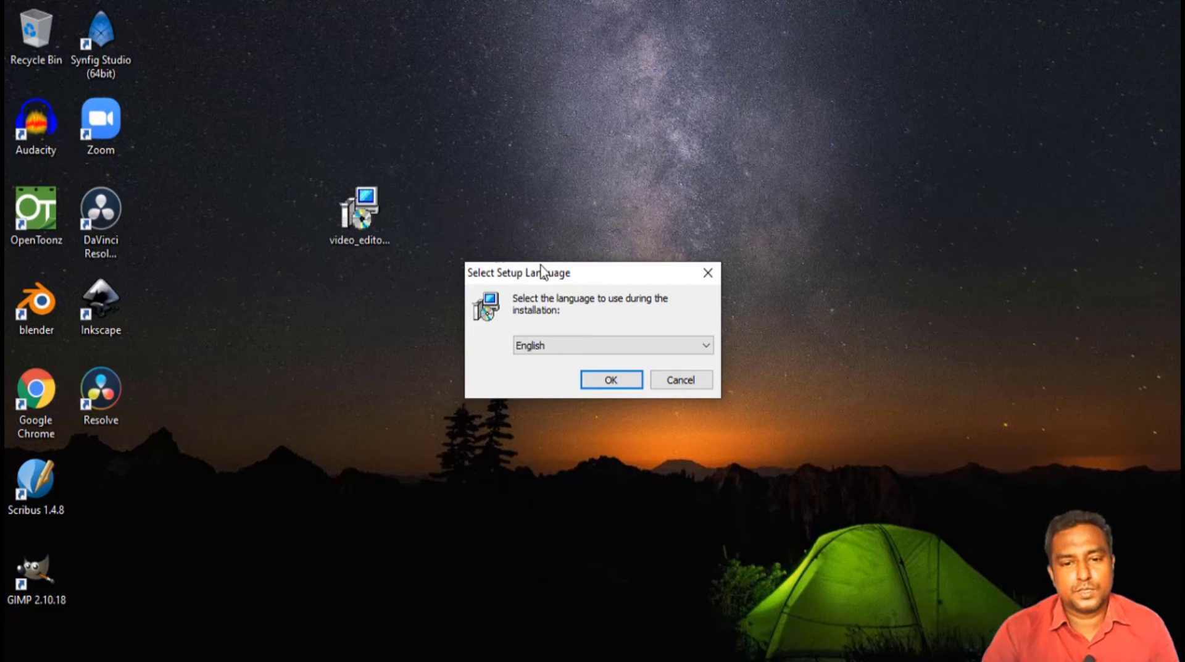
# Choose English as the setup language and accept the license agreement in the VSDC Free Video Editor setup.
pyautogui.moveTo(560, 274); pyautogui.dragTo(625, 236)
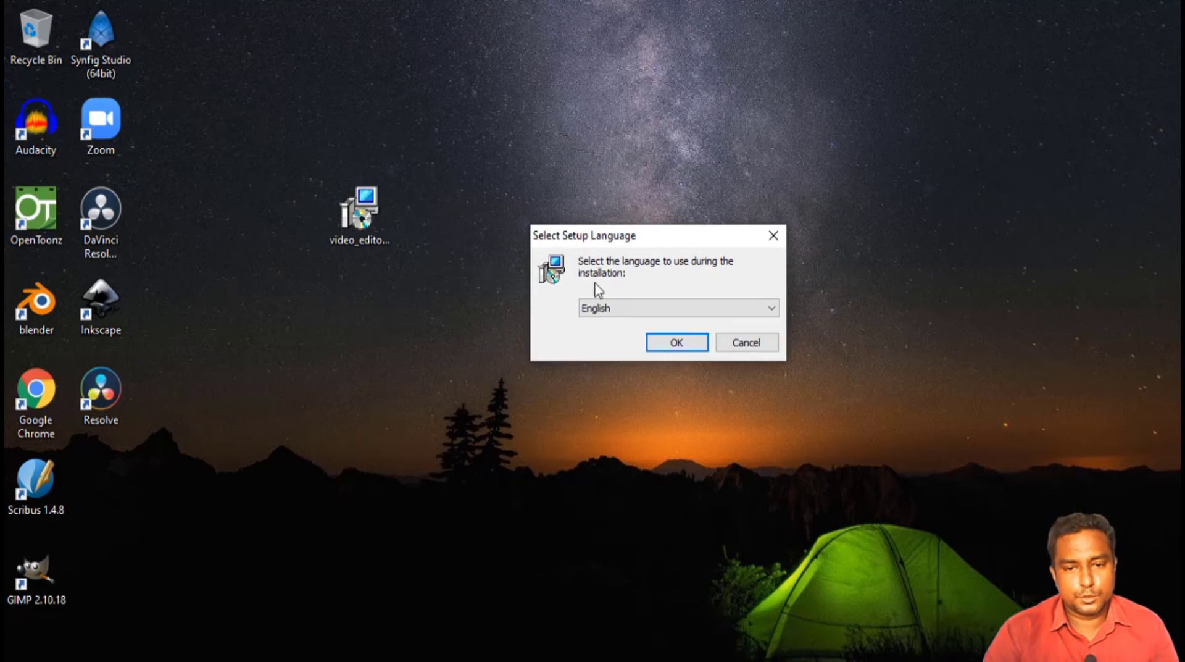
pyautogui.click(684, 348)
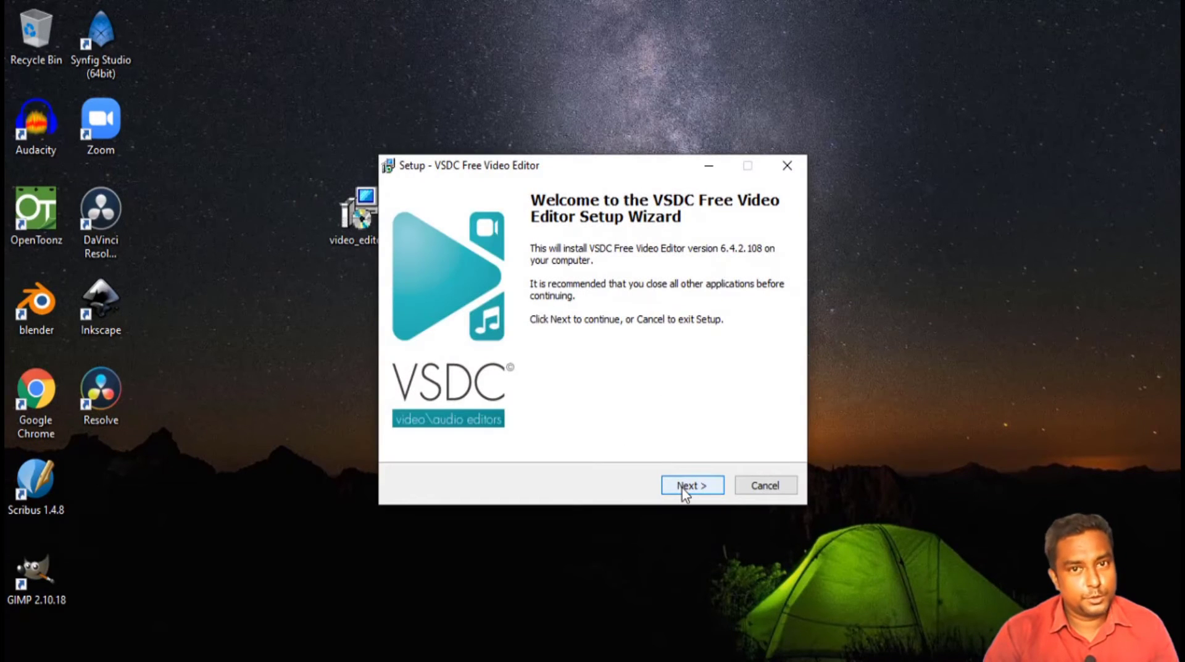
pyautogui.click(683, 486)
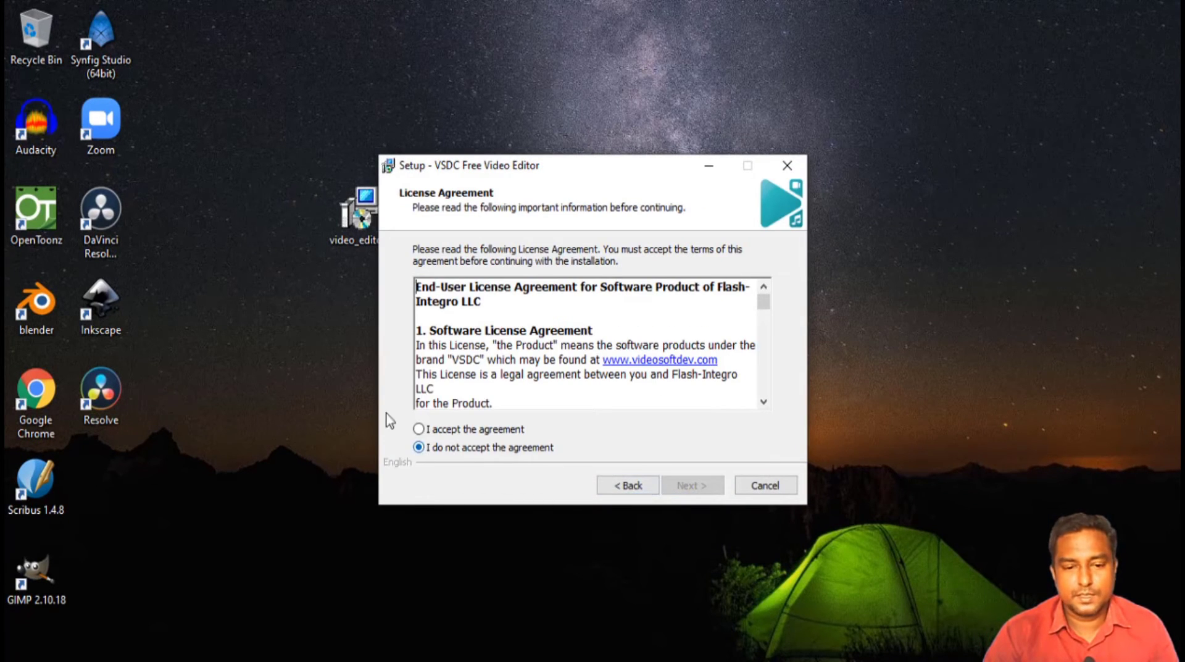
pyautogui.click(430, 432)
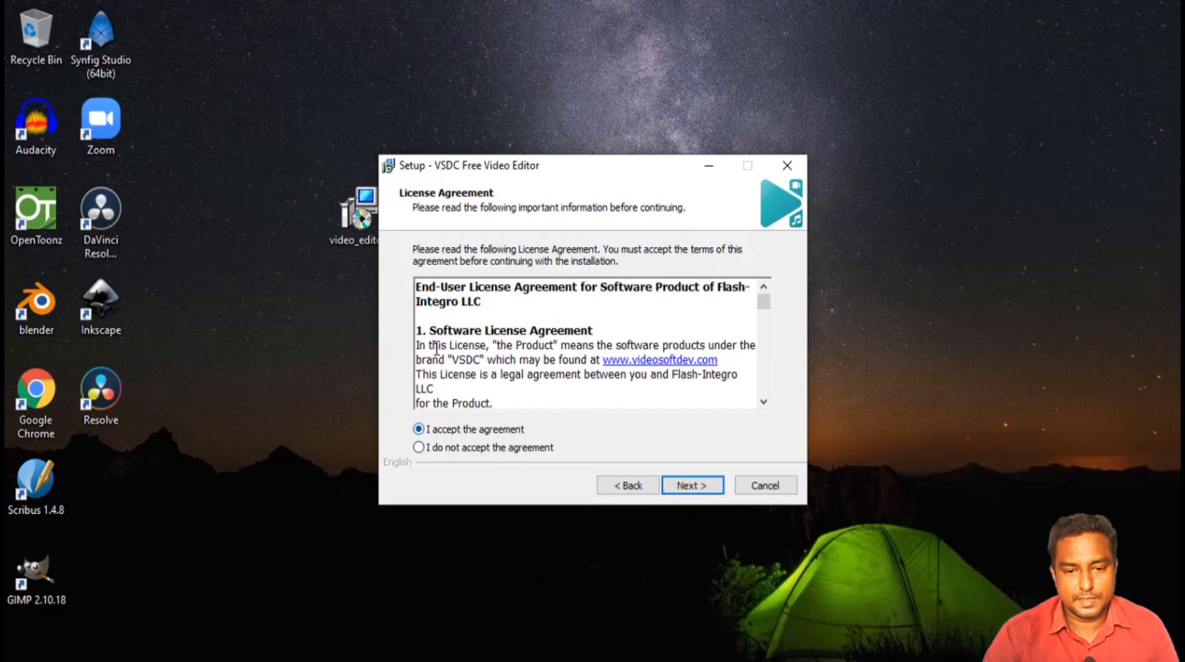
pyautogui.moveTo(764, 302); pyautogui.dragTo(764, 387)
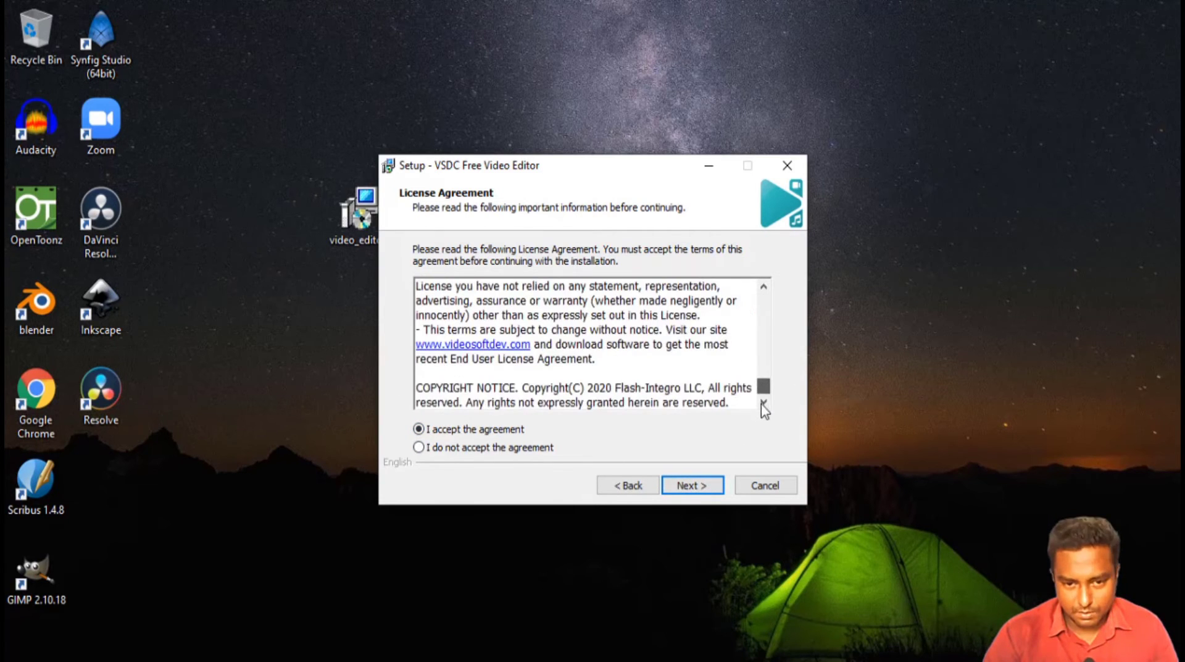
pyautogui.click(690, 486)
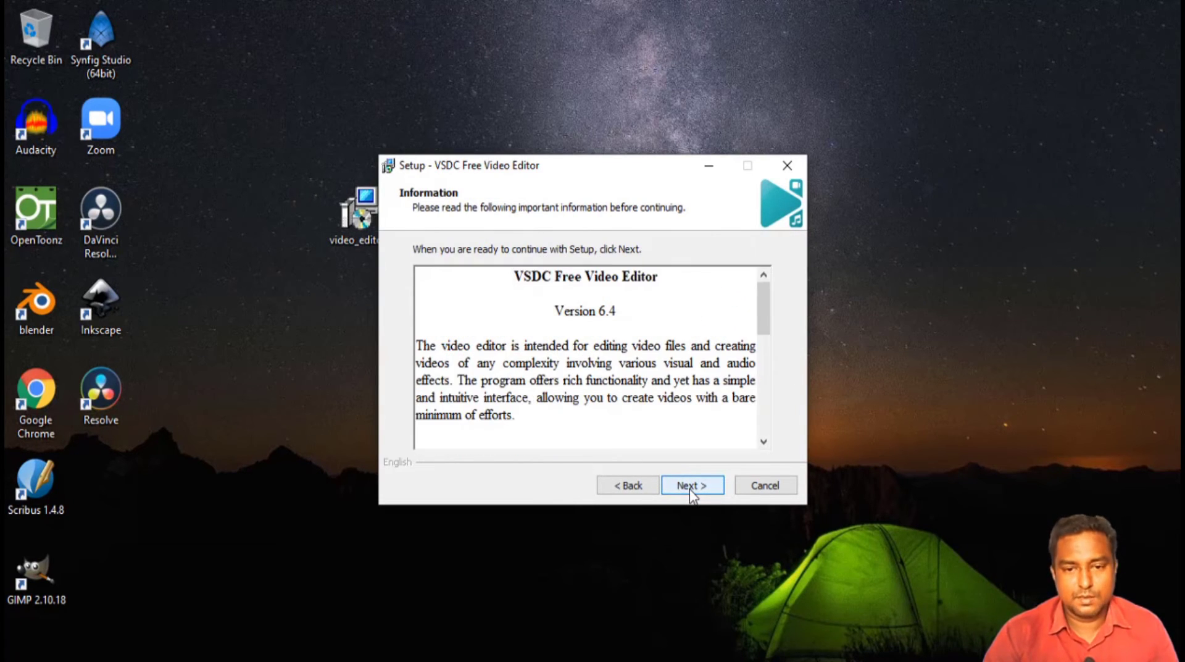
# Install into C:\Program Files\FlashIntegro with the FlashIntegro Start Menu folder, keeping the default video editor desktop icon and project file association.
pyautogui.click(690, 487)
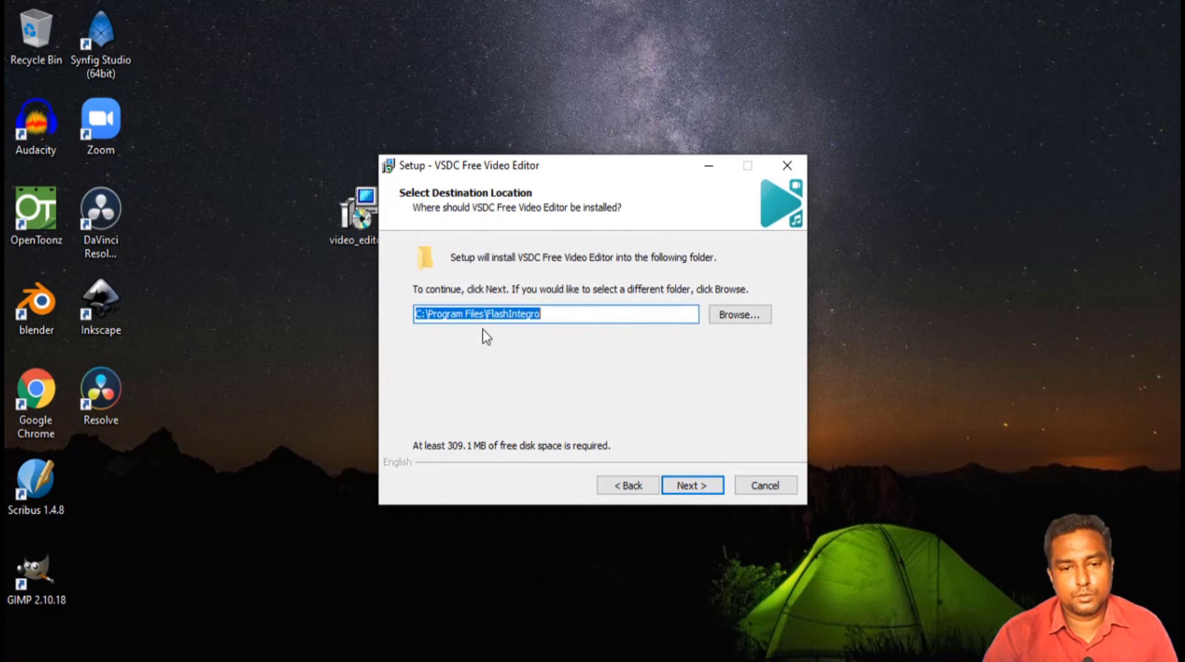
pyautogui.click(685, 486)
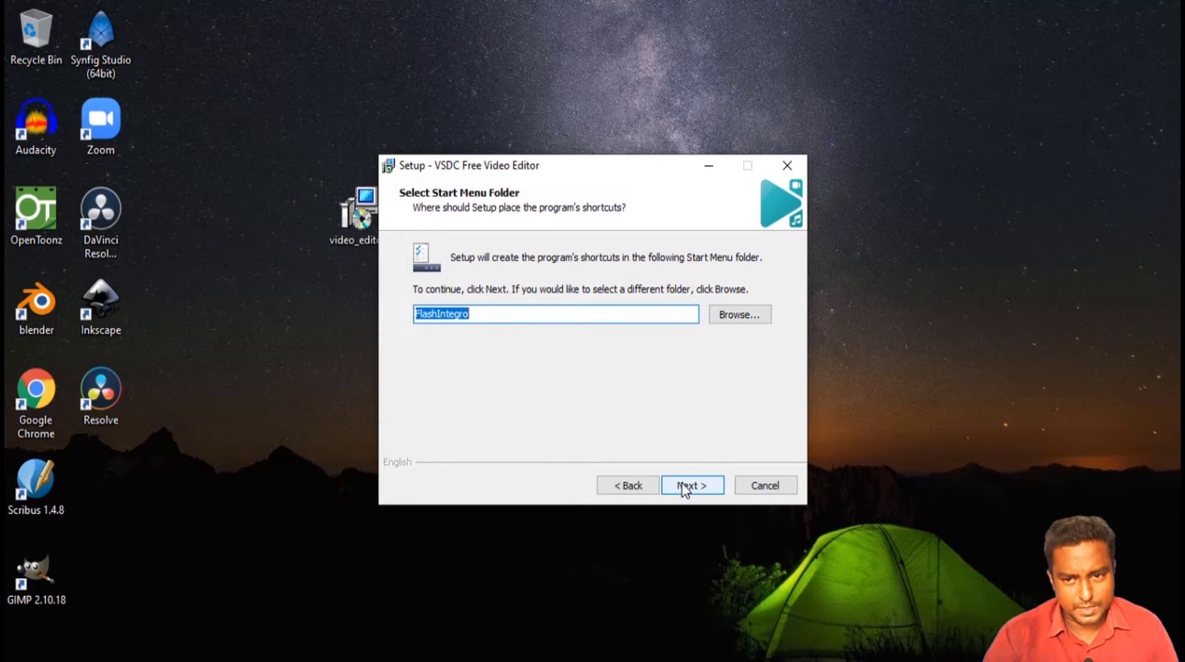
pyautogui.click(684, 485)
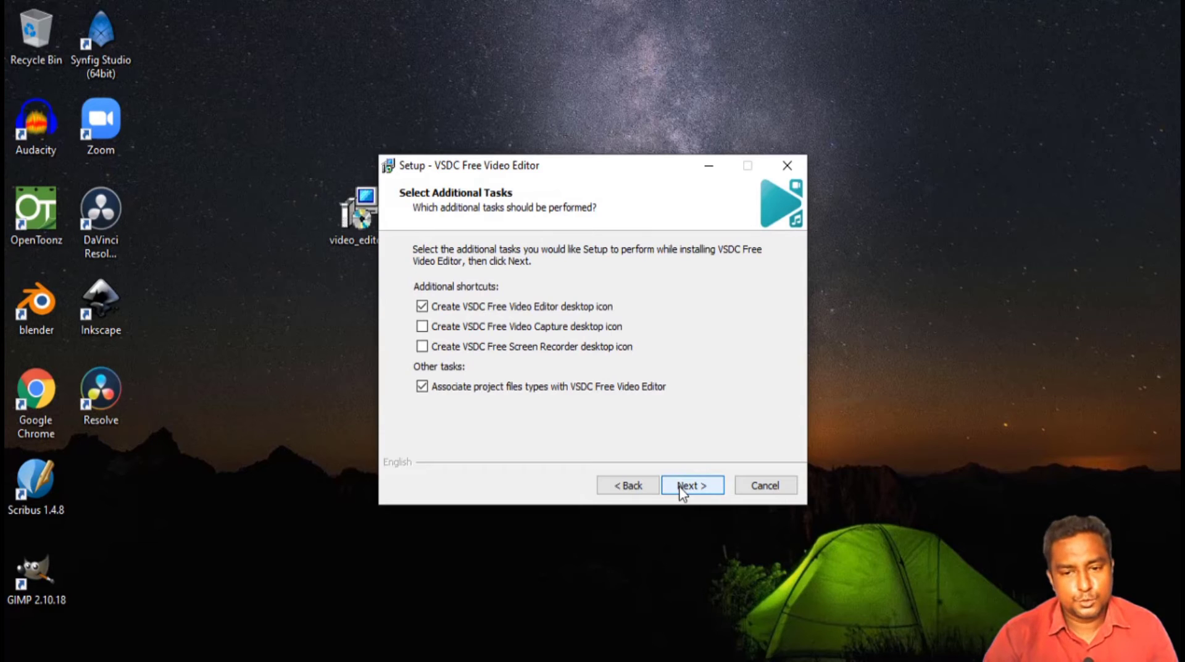
pyautogui.click(684, 486)
pyautogui.click(680, 486)
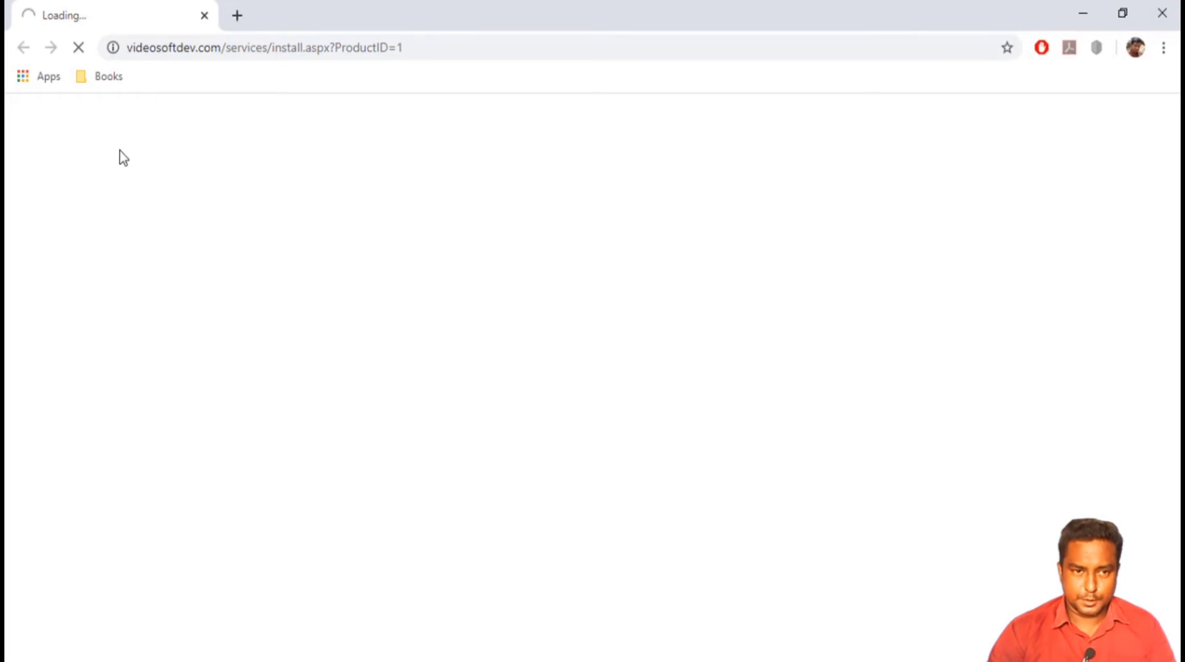
# Close the browser page opened by the installer and finish the setup without launching VSDC Free Video Editor.
pyautogui.click(1162, 14)
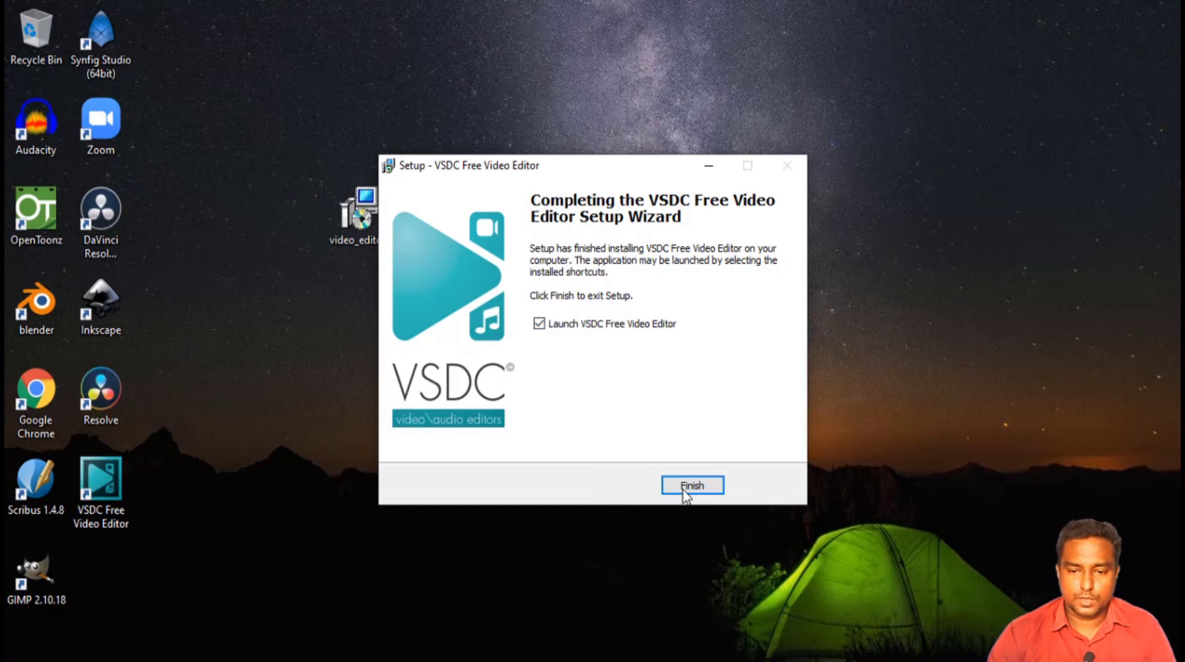
pyautogui.moveTo(537, 165); pyautogui.dragTo(660, 154)
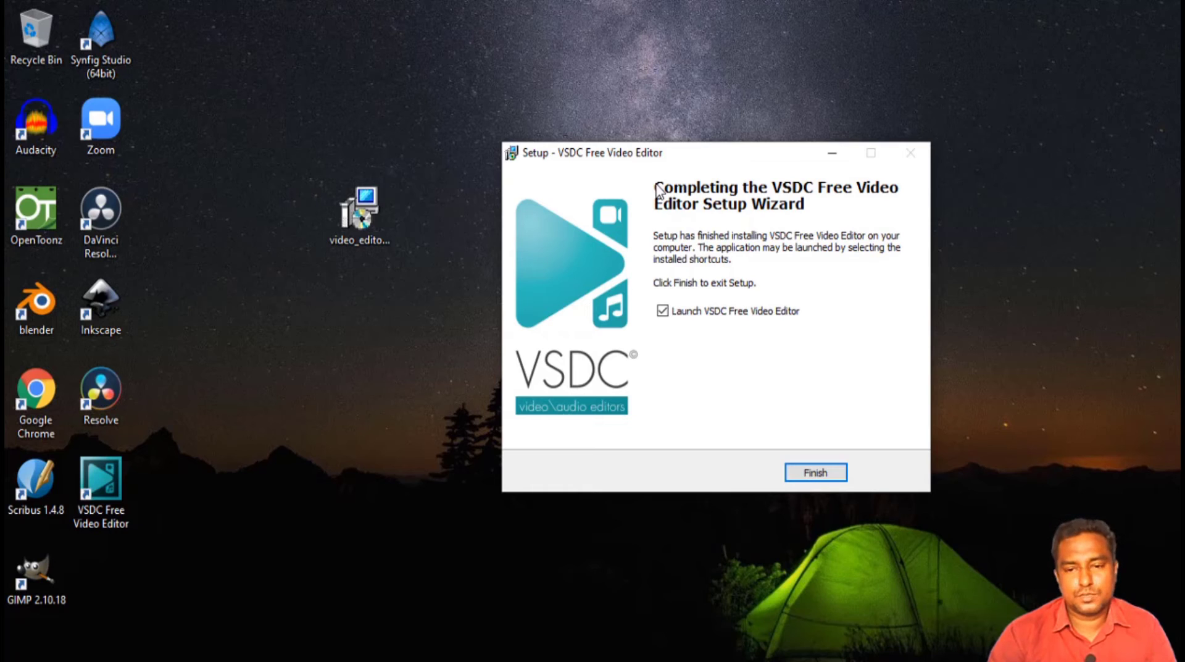
pyautogui.click(656, 315)
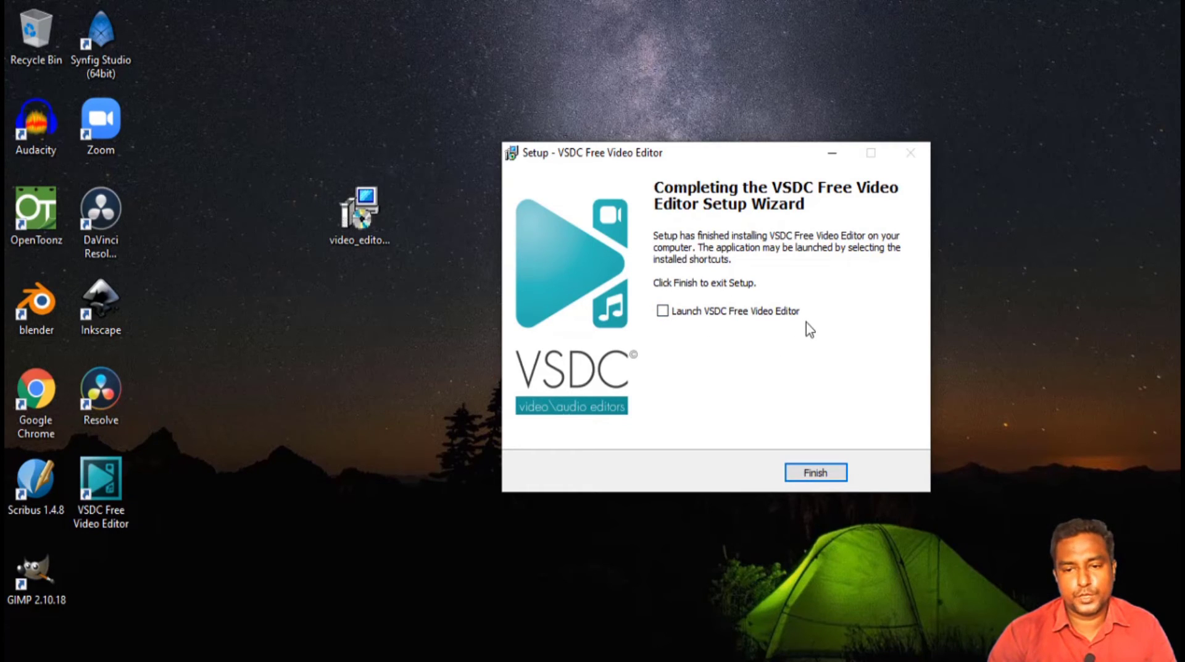
pyautogui.click(819, 473)
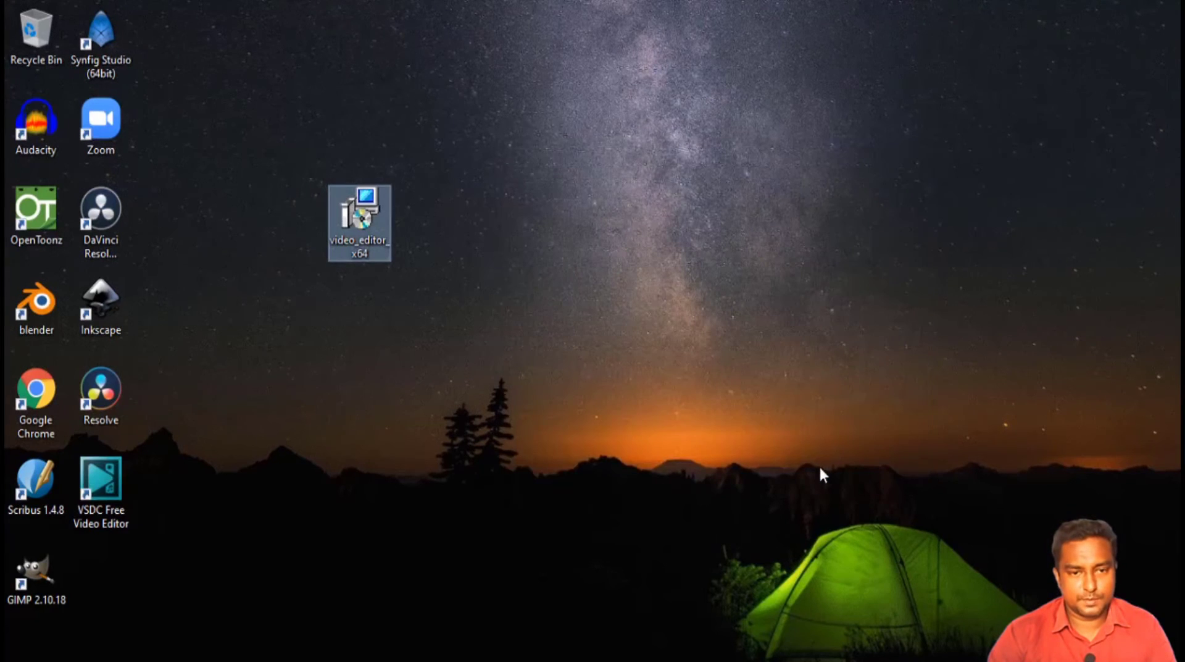
pyautogui.click(632, 372)
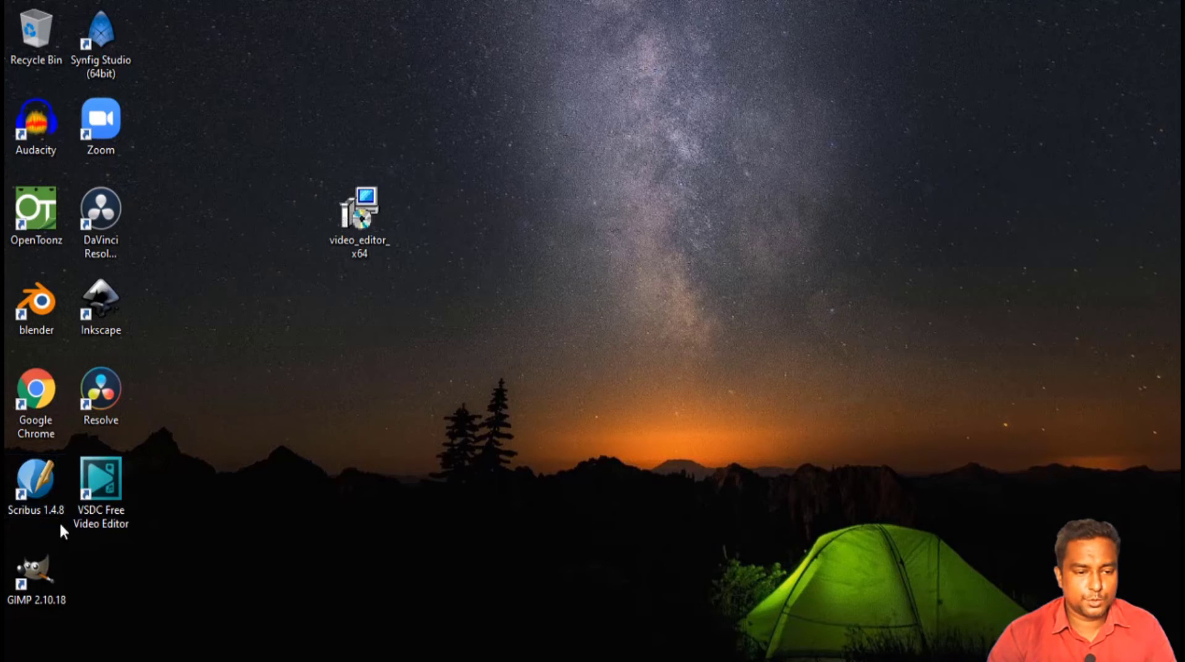
# Launch VSDC Free Video Editor from its desktop shortcut and dismiss the Pro upgrade offer.
pyautogui.click(86, 519)
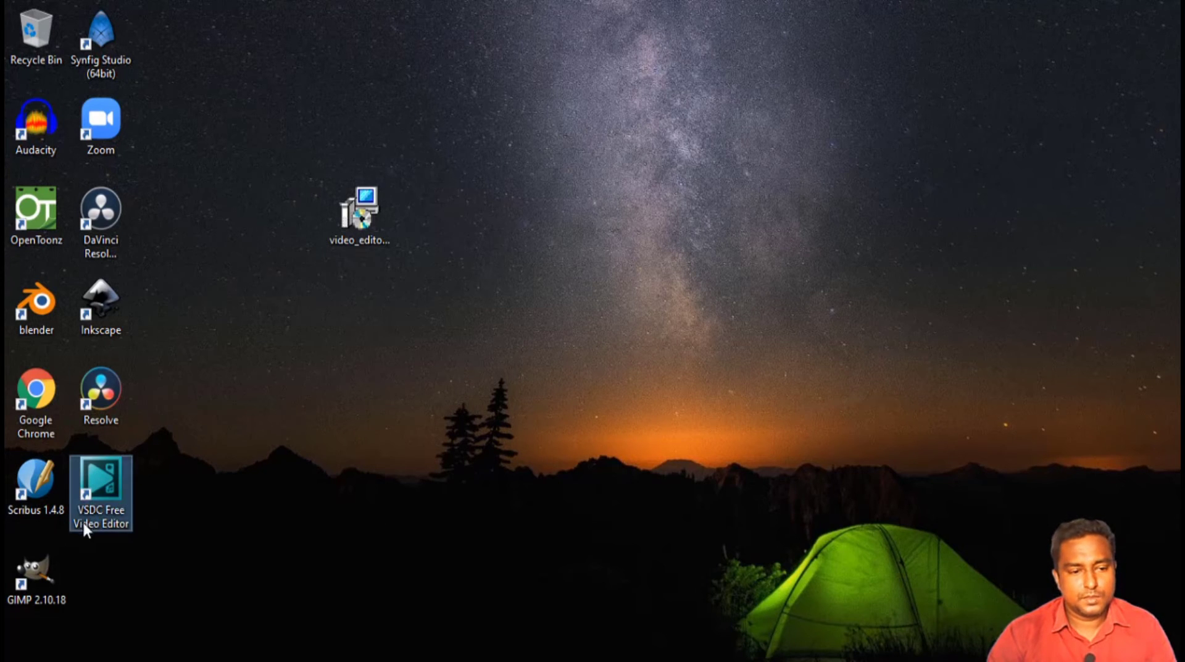
pyautogui.doubleClick(110, 494)
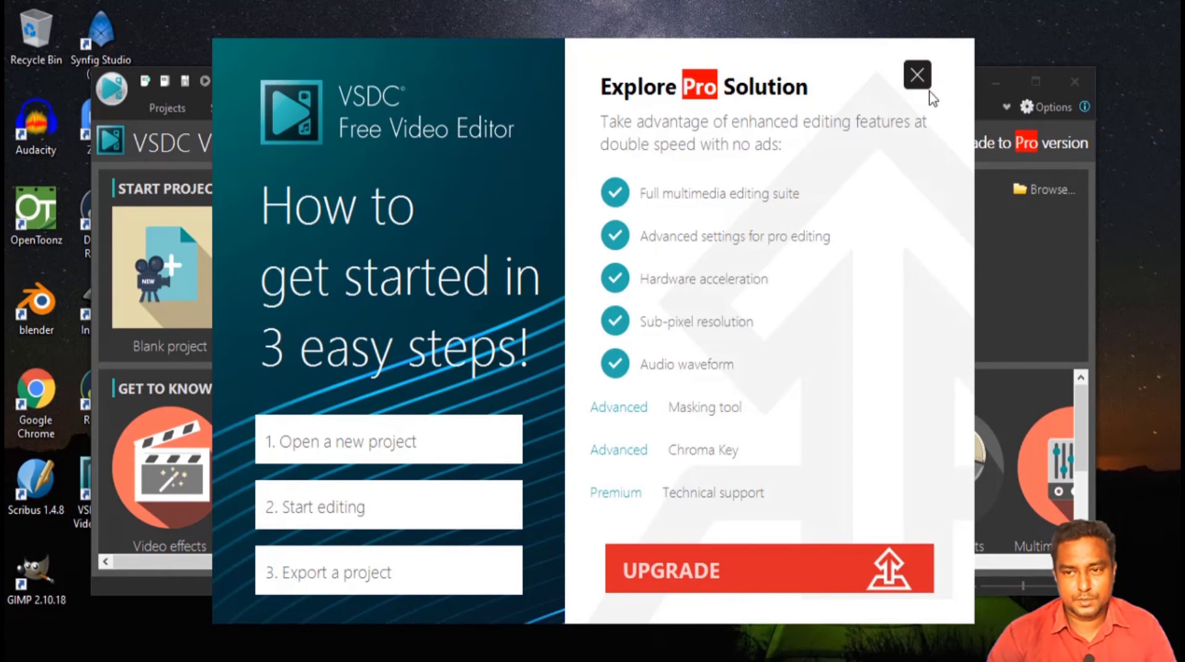
pyautogui.click(919, 77)
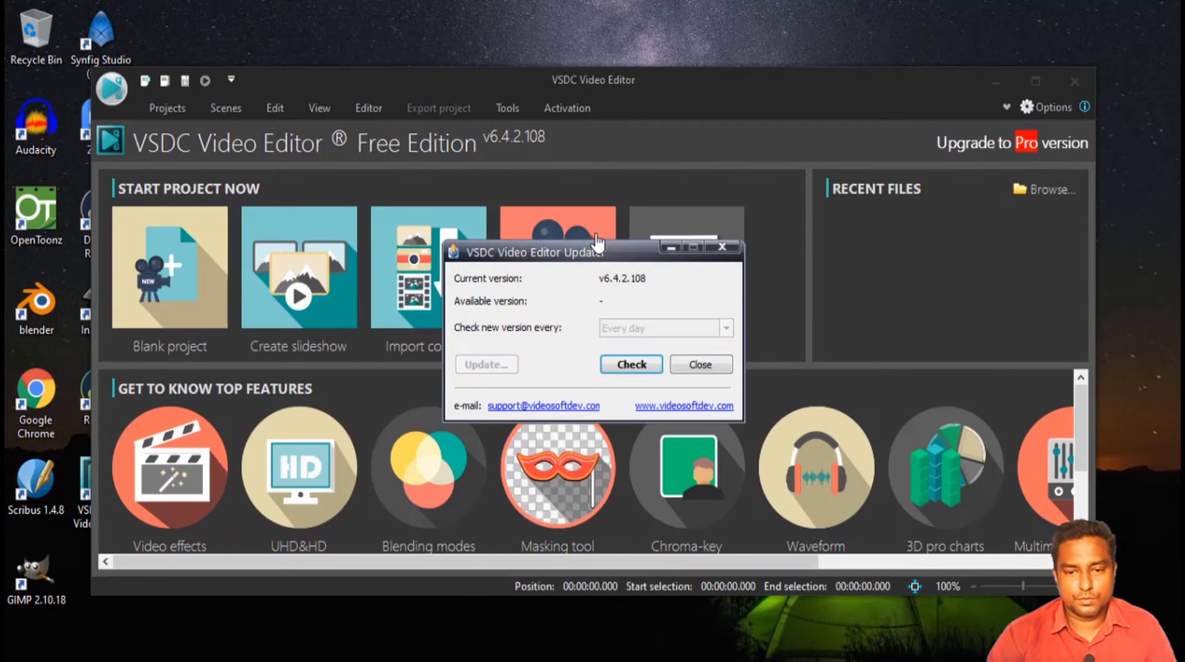
pyautogui.click(1034, 80)
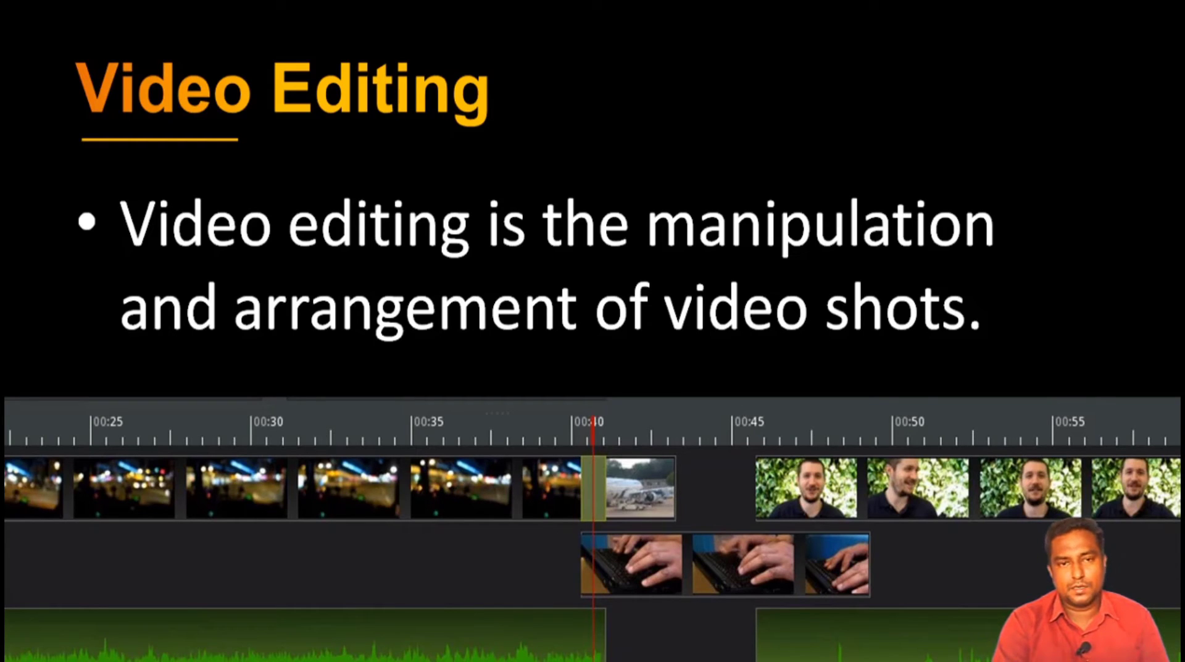
pyautogui.click(188, 261)
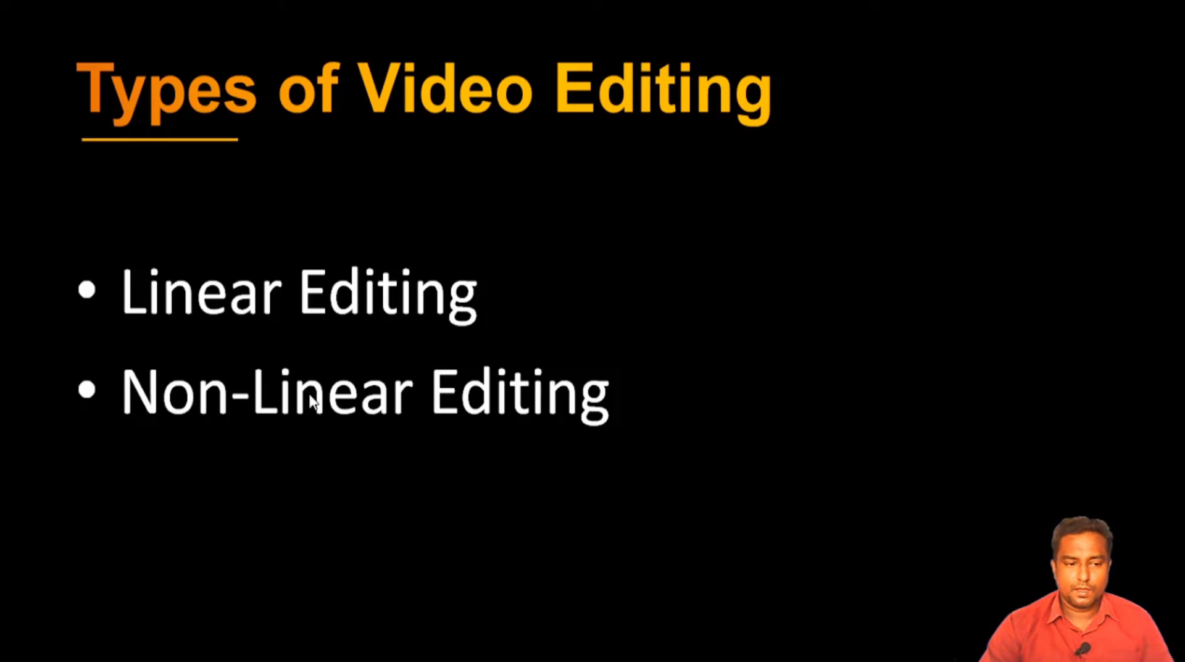
pyautogui.click(350, 267)
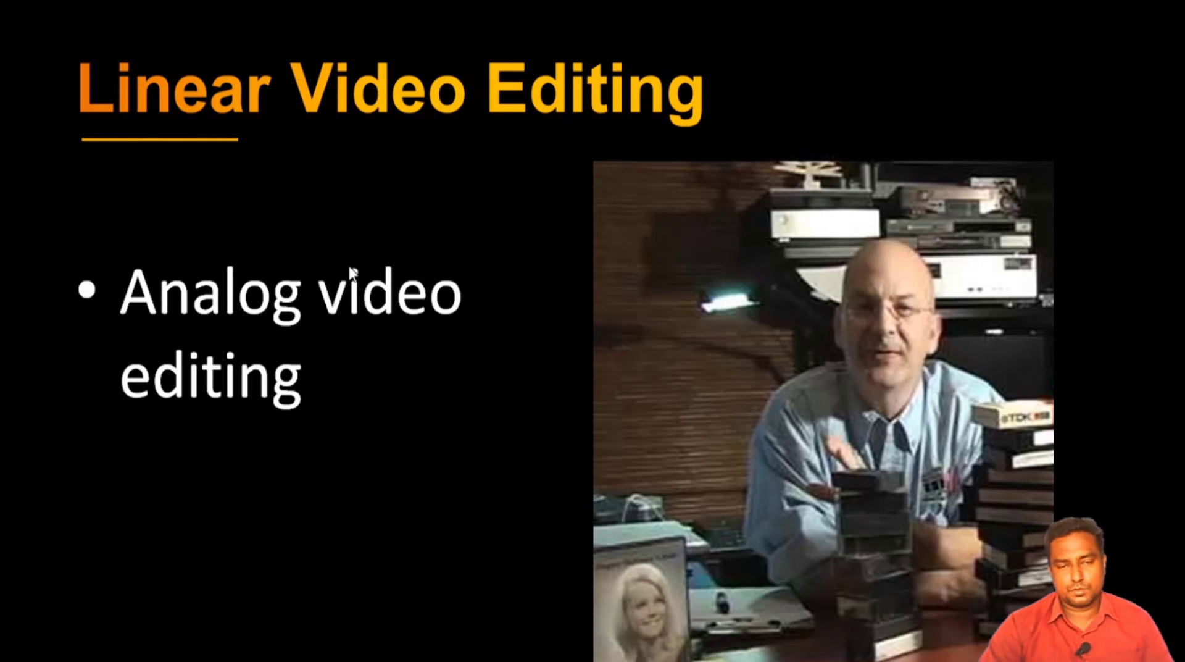
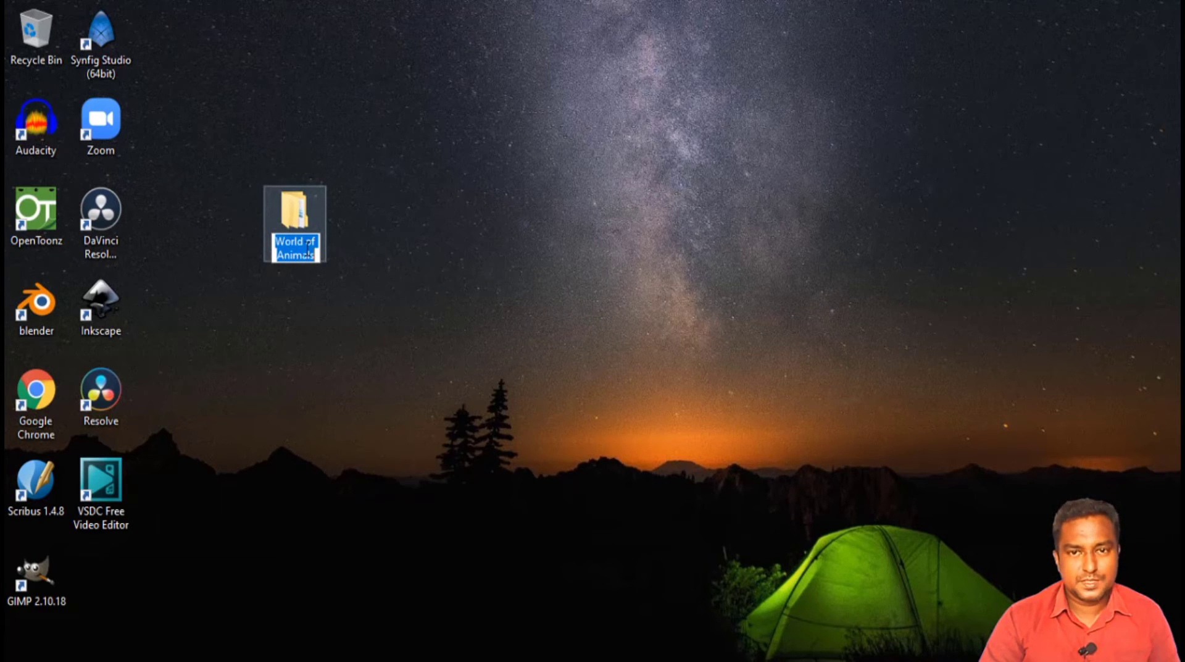
# Open the World of Animals desktop folder and look through its Video Files and Images subfolders.
pyautogui.press('Return')
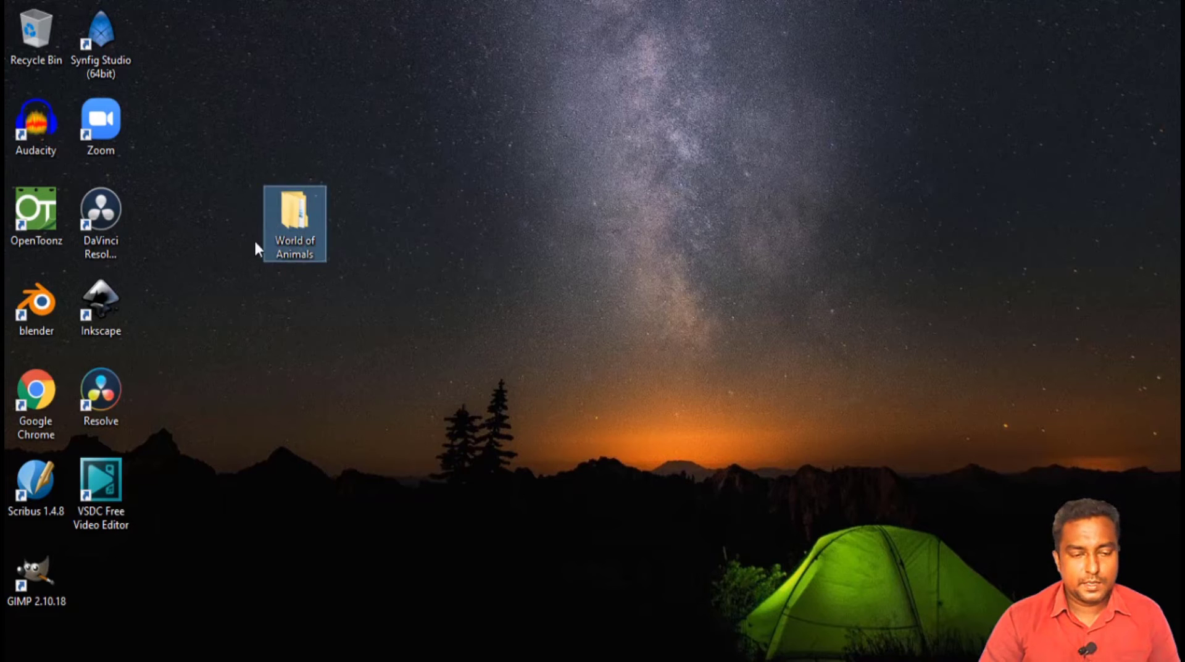
pyautogui.doubleClick(292, 221)
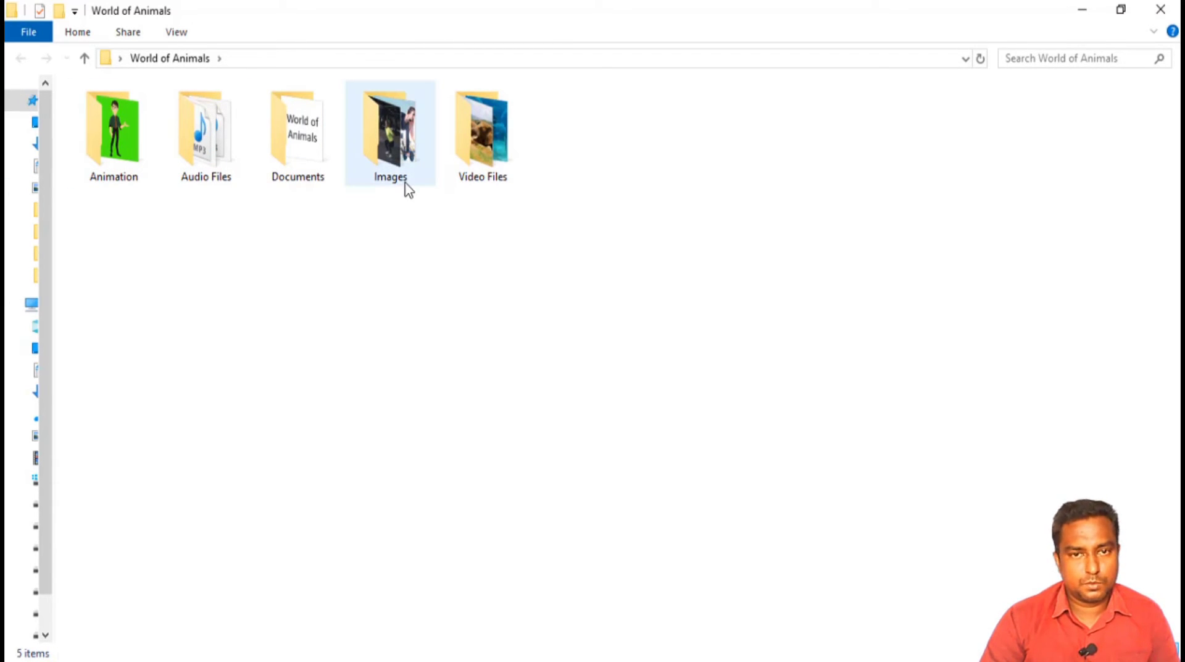
pyautogui.moveTo(405, 184)
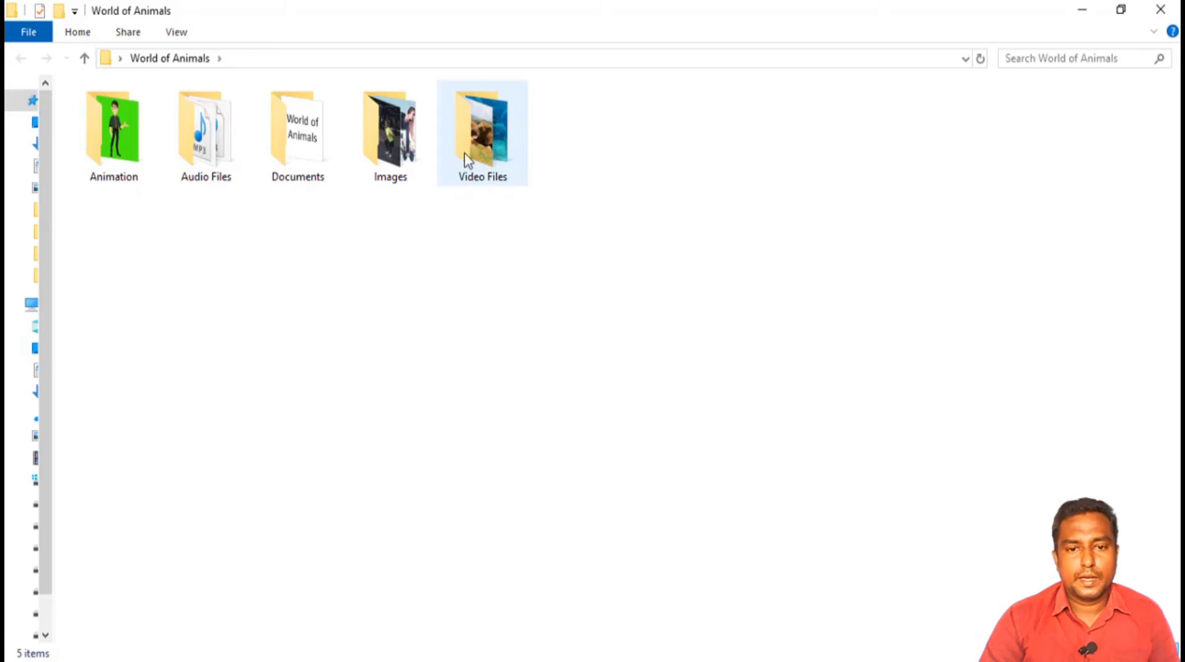
pyautogui.doubleClick(498, 165)
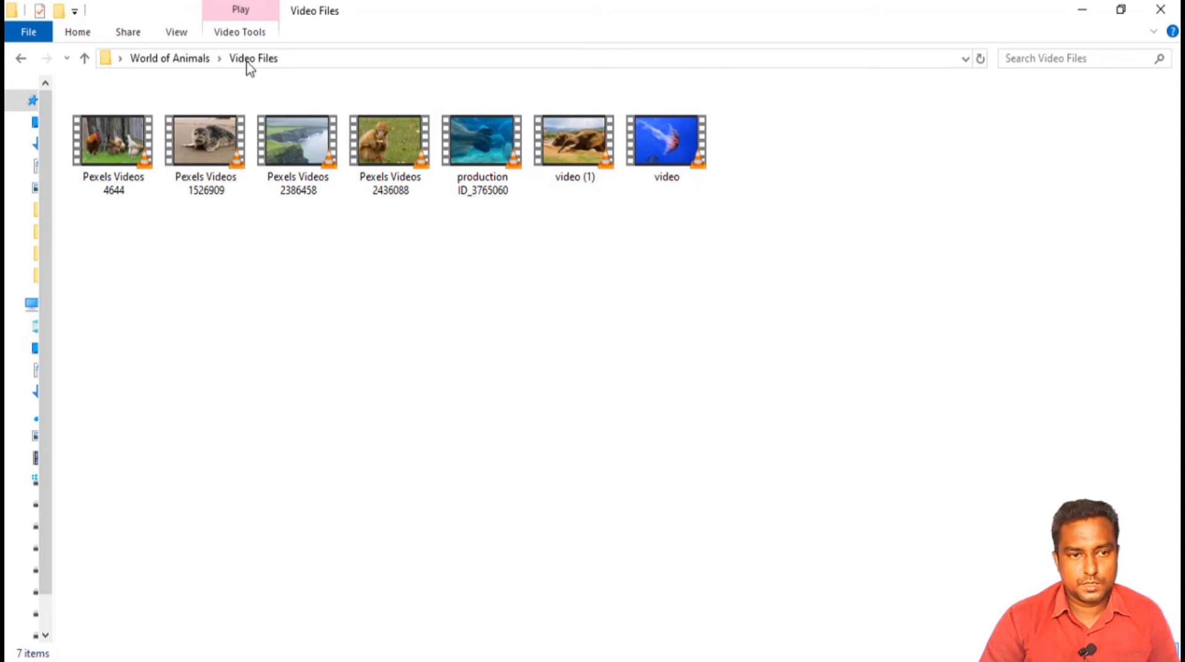
pyautogui.click(176, 58)
pyautogui.doubleClick(391, 163)
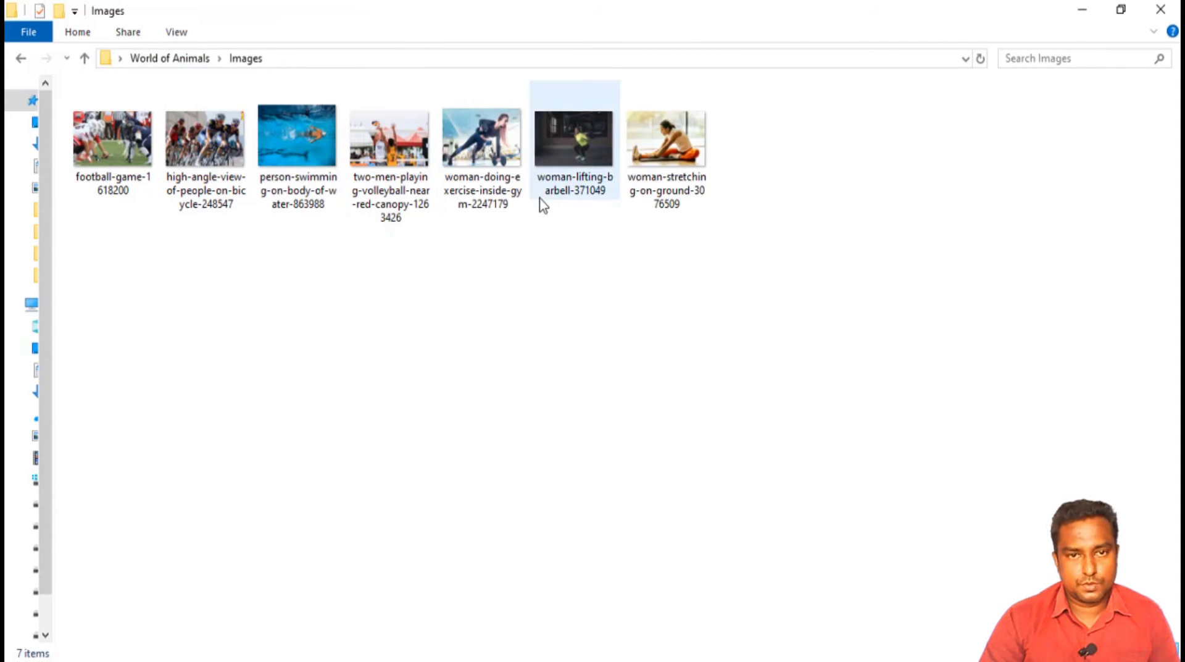
pyautogui.click(172, 60)
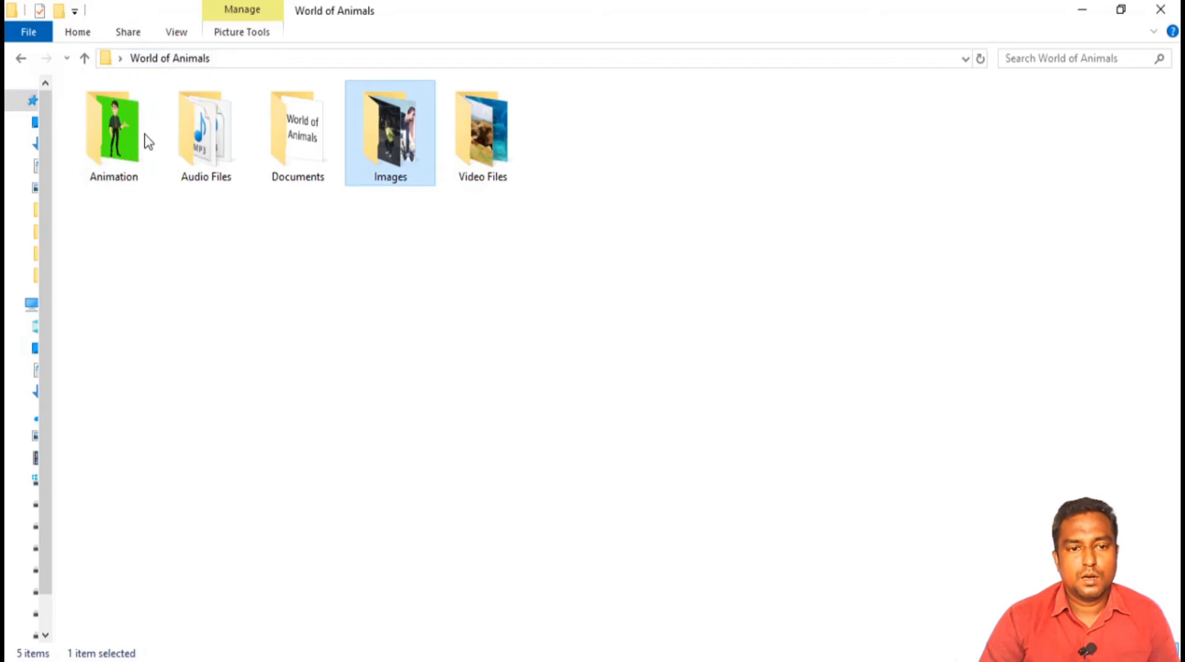
# Look through the Documents, Audio Files and Animation subfolders of World of Animals.
pyautogui.doubleClick(310, 155)
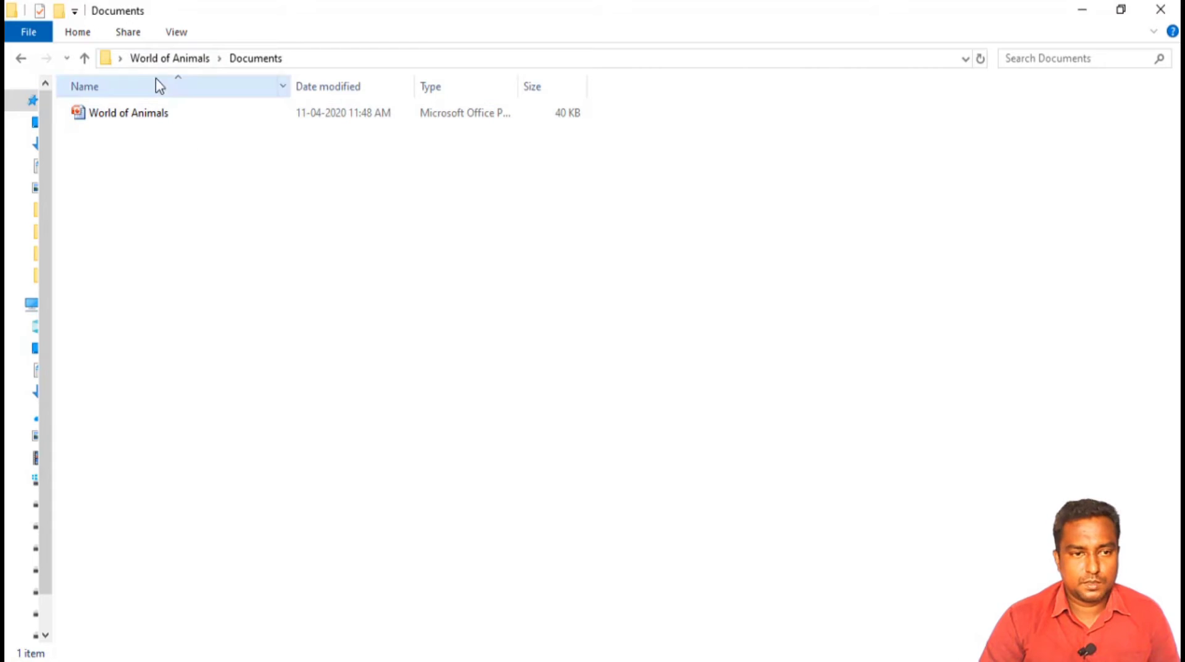
pyautogui.click(174, 59)
pyautogui.doubleClick(210, 137)
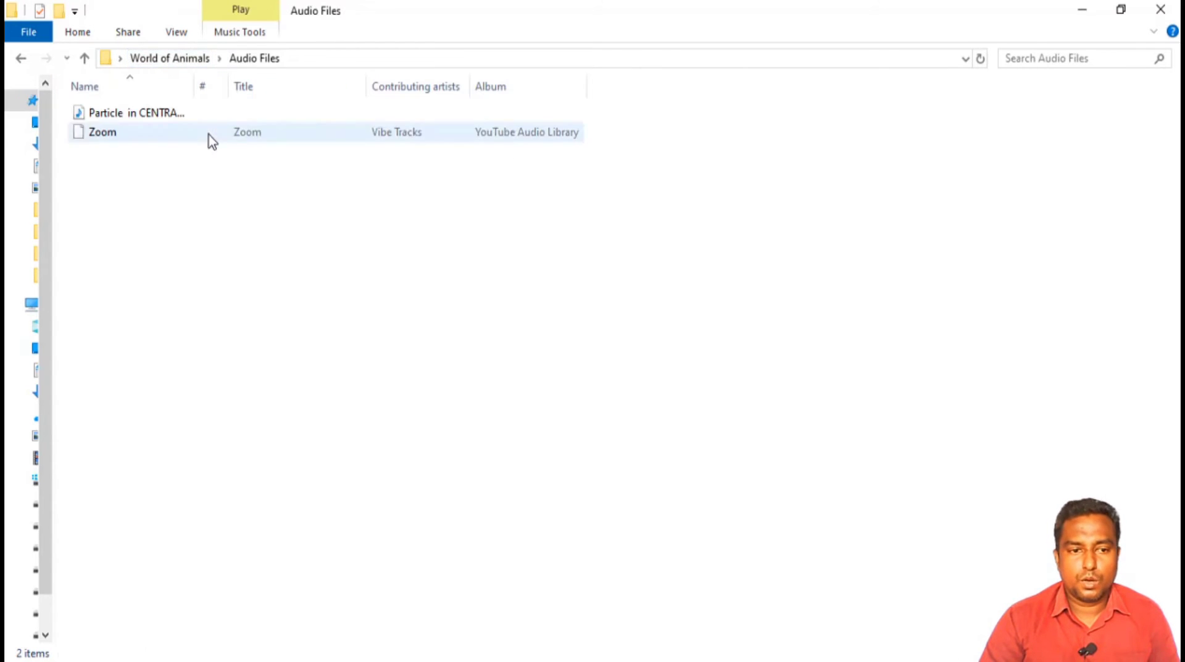
pyautogui.click(168, 59)
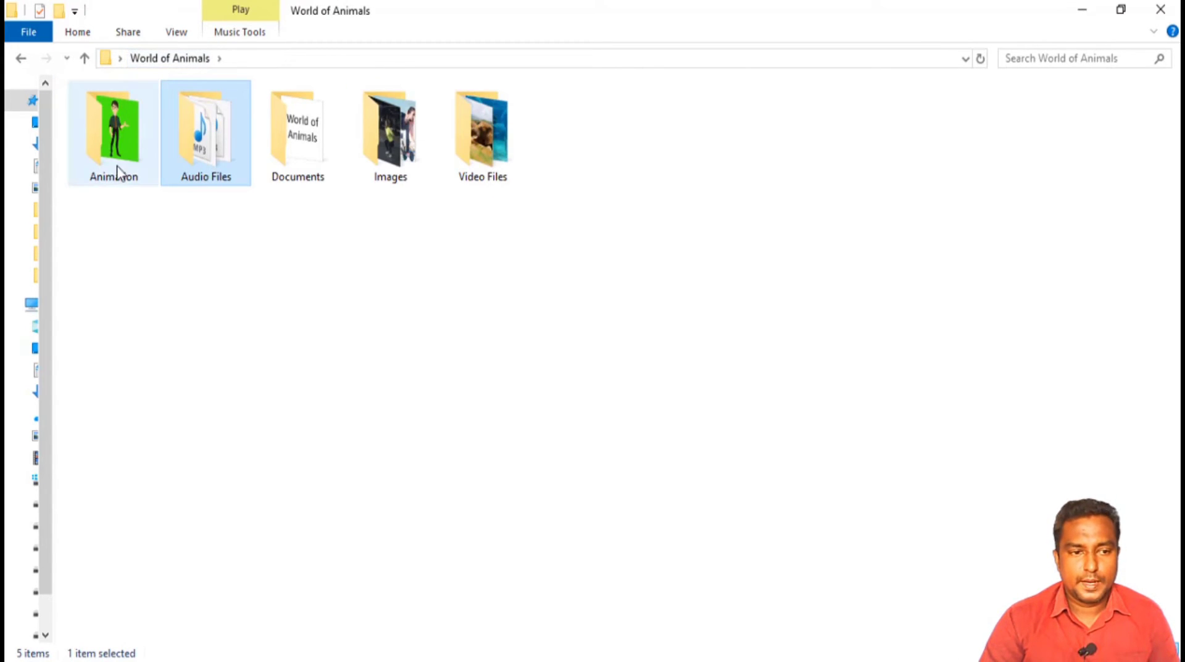
pyautogui.doubleClick(114, 136)
pyautogui.click(168, 59)
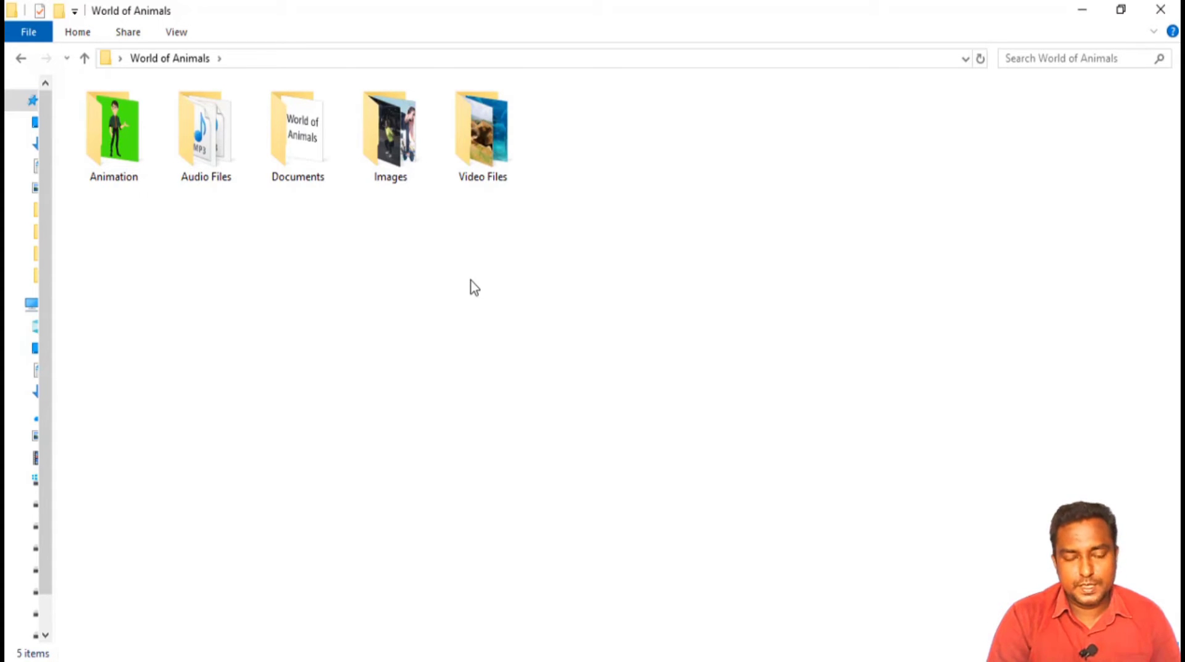
# Open the Video Files subfolder and select the Pexels Videos 1526909 clip.
pyautogui.click(474, 122)
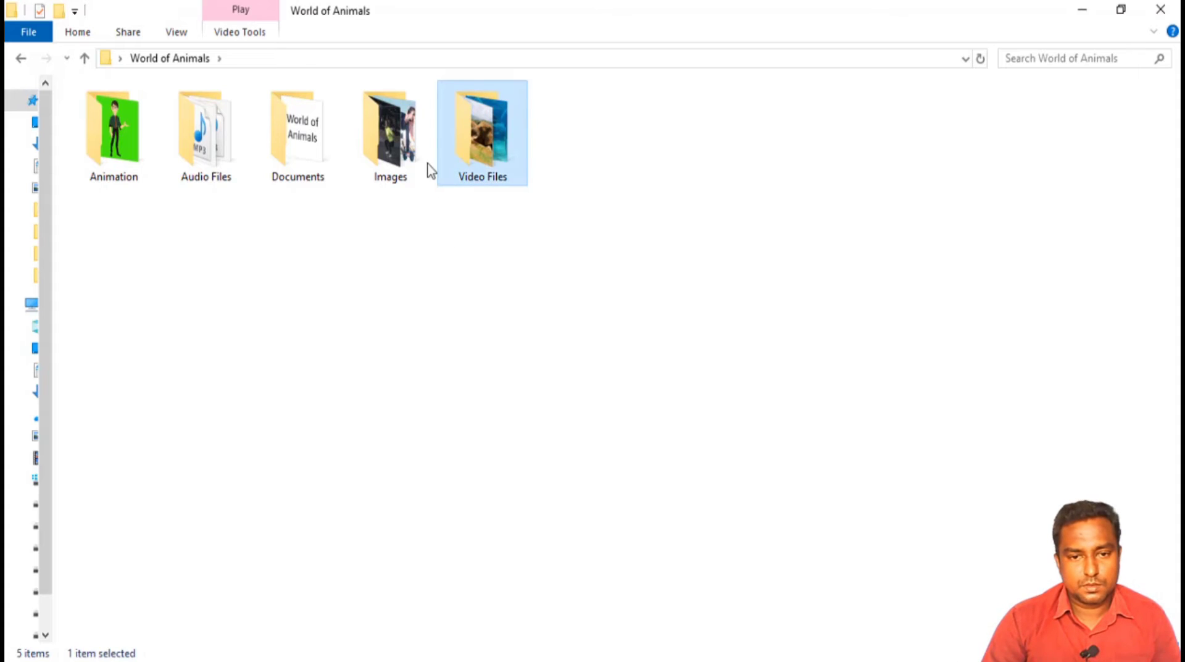
pyautogui.doubleClick(499, 131)
pyautogui.click(206, 117)
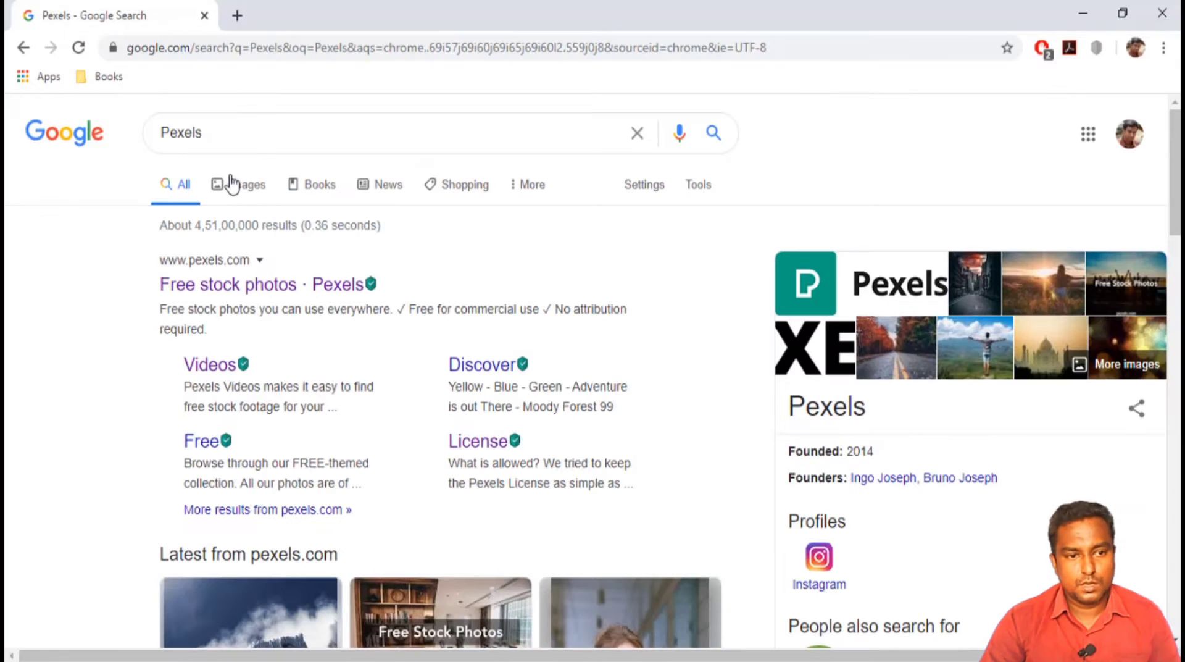
# Open the Pexels free stock photo site from the Google results and view its home page.
pyautogui.click(218, 294)
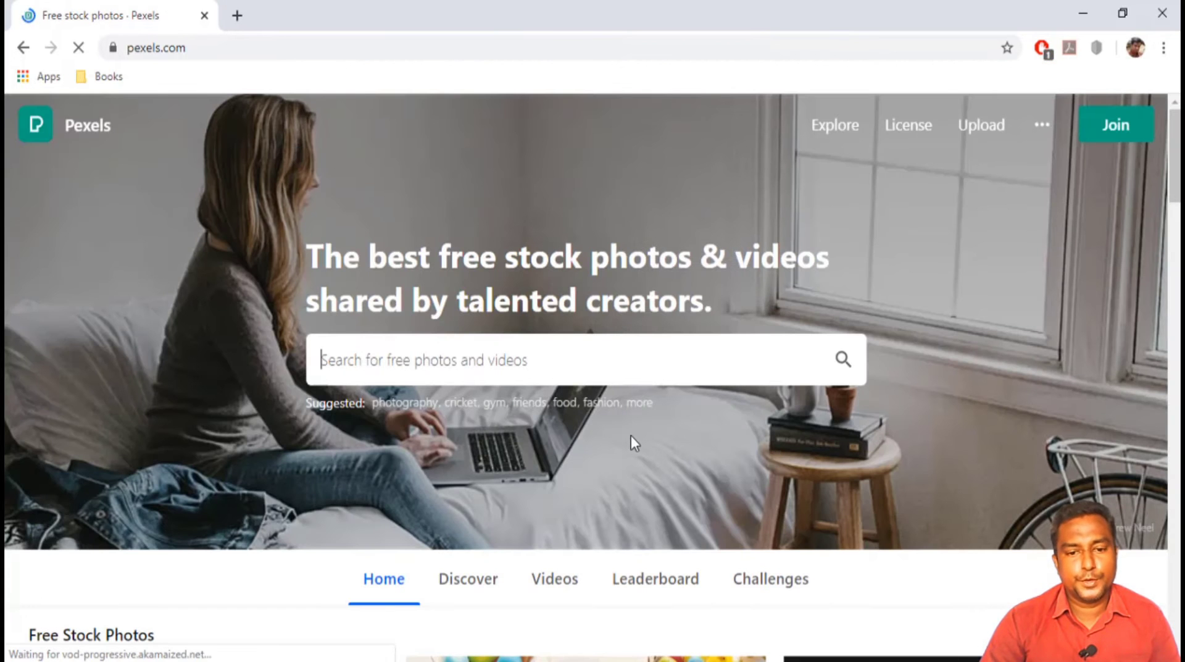
pyautogui.scroll(-4, 488, 392)
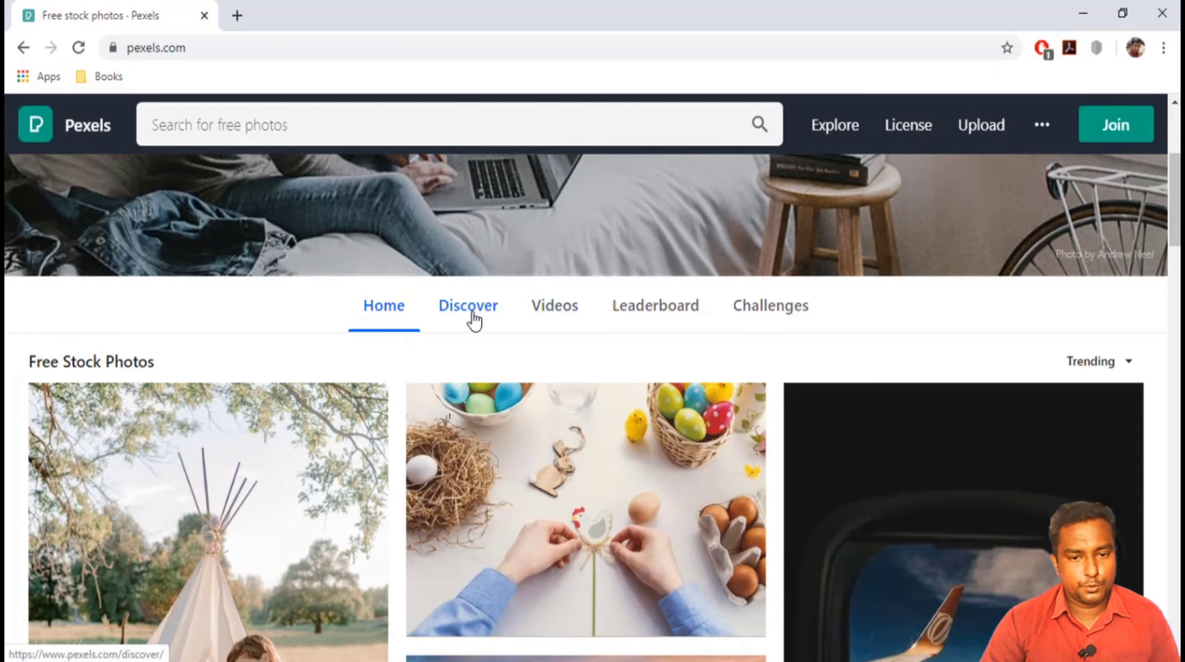
# Switch to File Explorer to view the World of Animals Images subfolder, and return to the photo search on Pexels.
pyautogui.moveTo(516, 660)
pyautogui.click(524, 582)
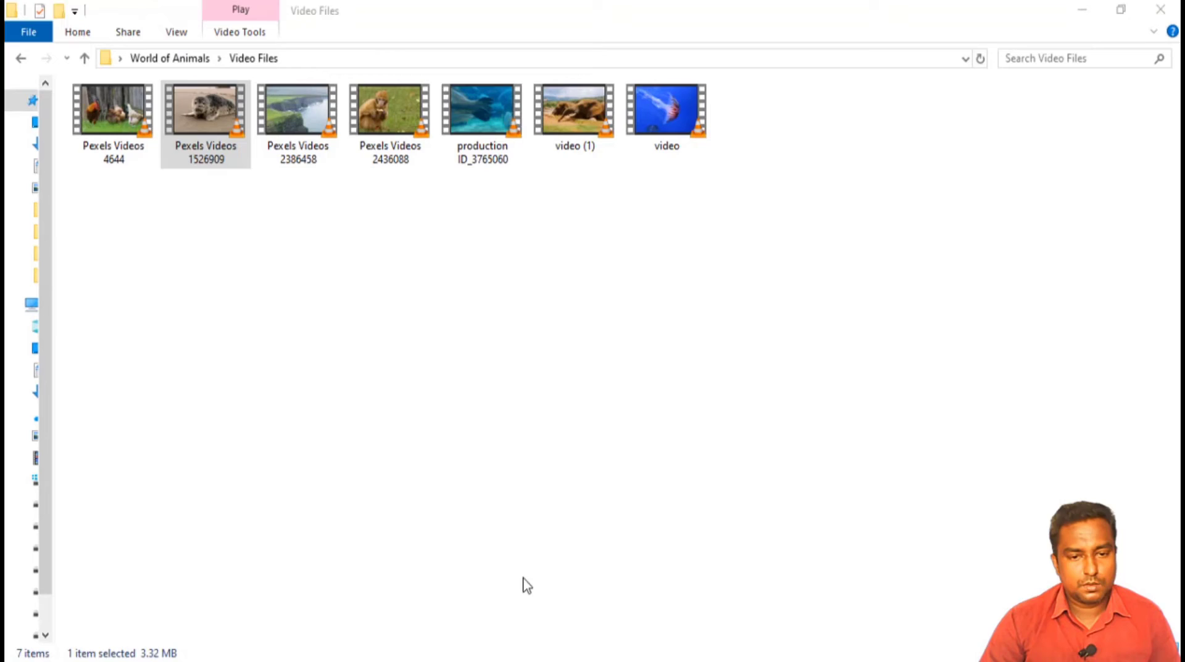
pyautogui.moveTo(794, 185); pyautogui.dragTo(253, 102)
pyautogui.click(159, 58)
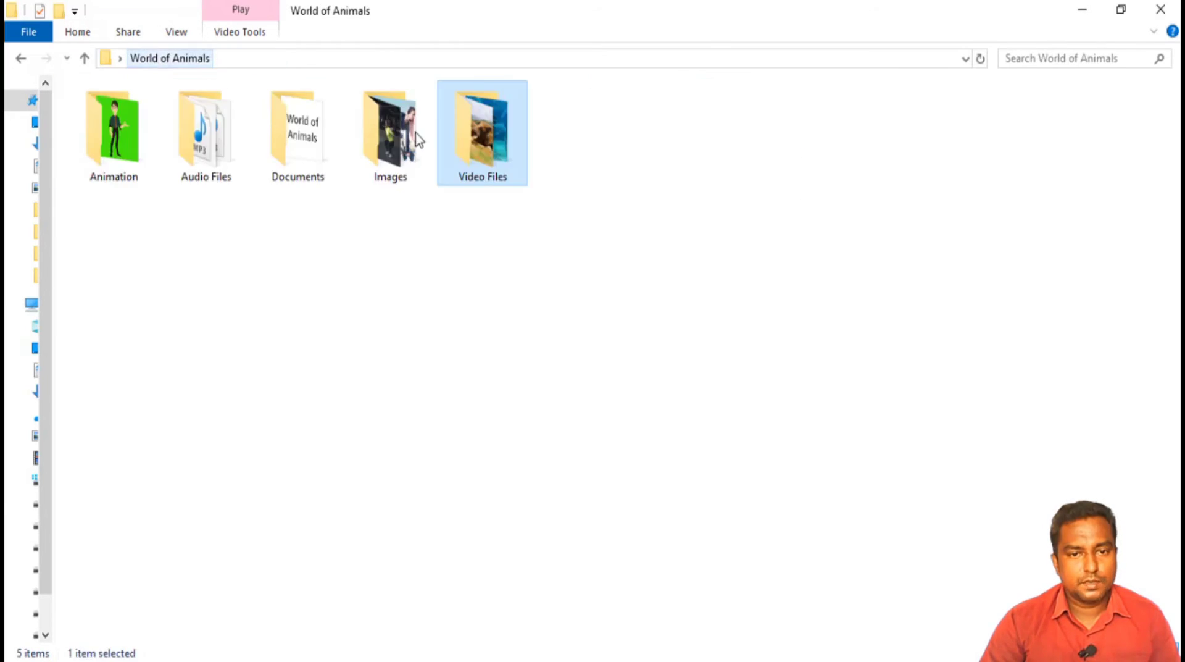
pyautogui.doubleClick(383, 133)
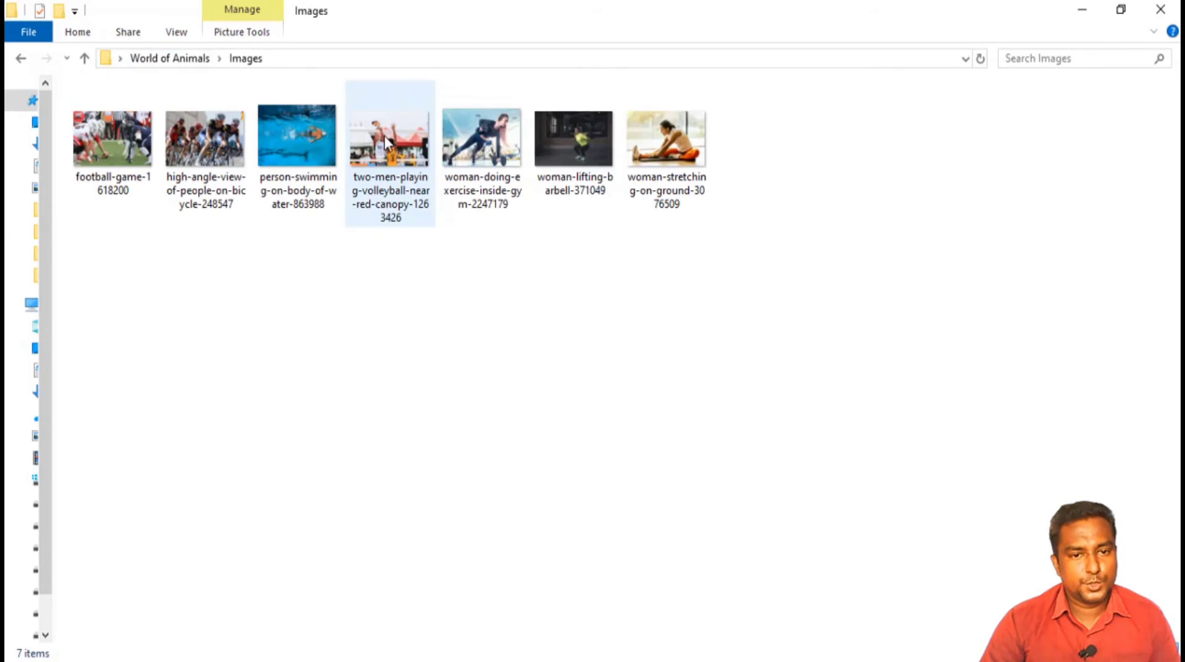
pyautogui.click(154, 62)
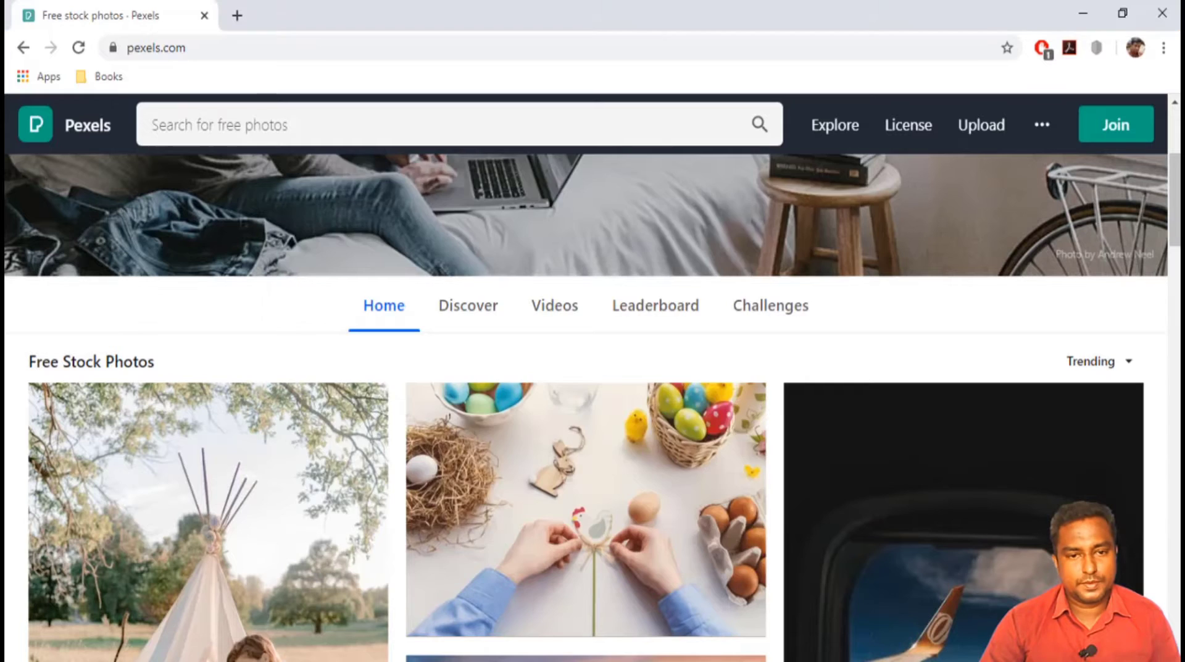
pyautogui.click(432, 124)
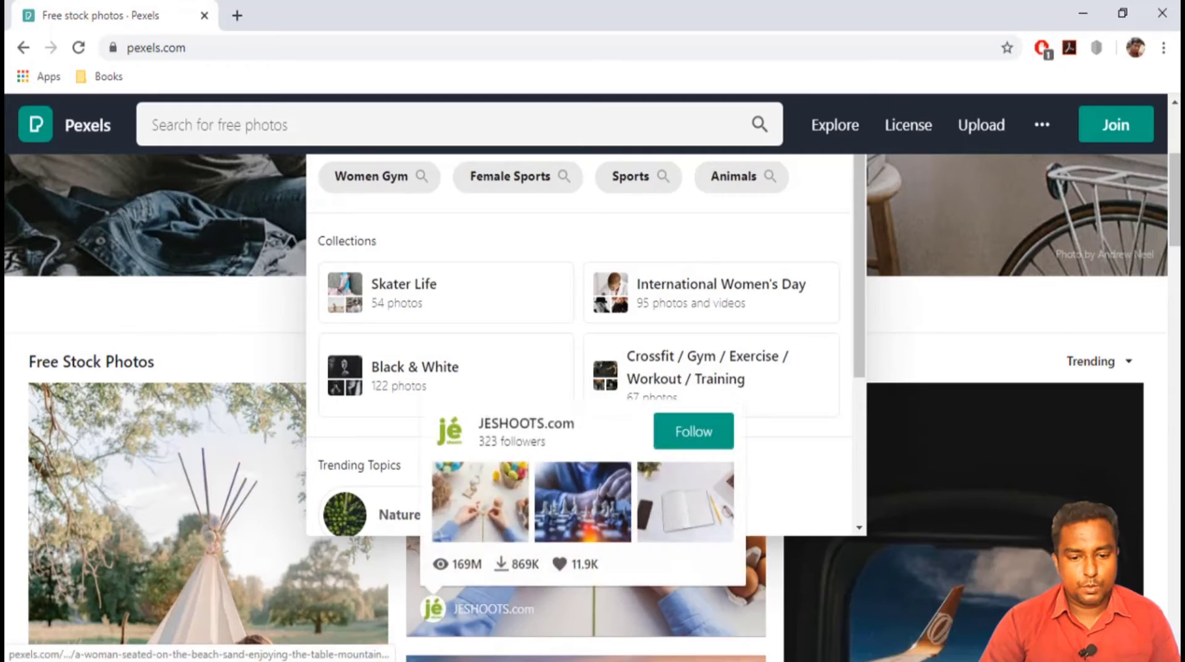
# Switch to the World of Animals folder and check the Particle in CENTRAL POTENTIAL and Zoom tracks in Audio Files.
pyautogui.moveTo(414, 654)
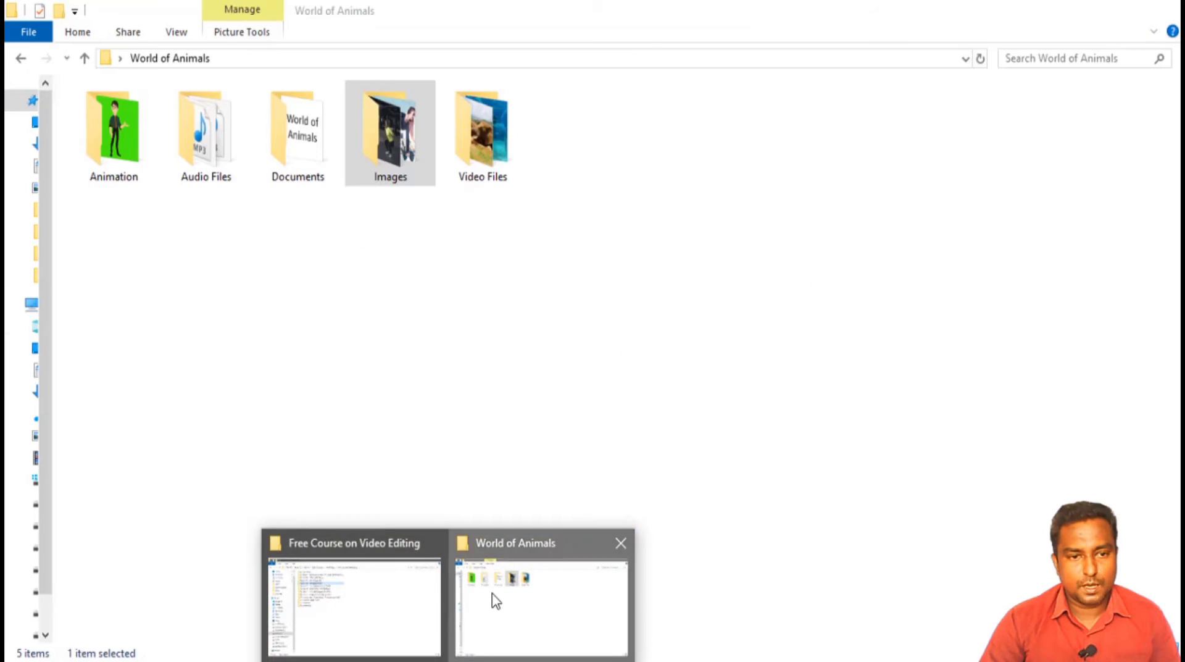
pyautogui.click(496, 599)
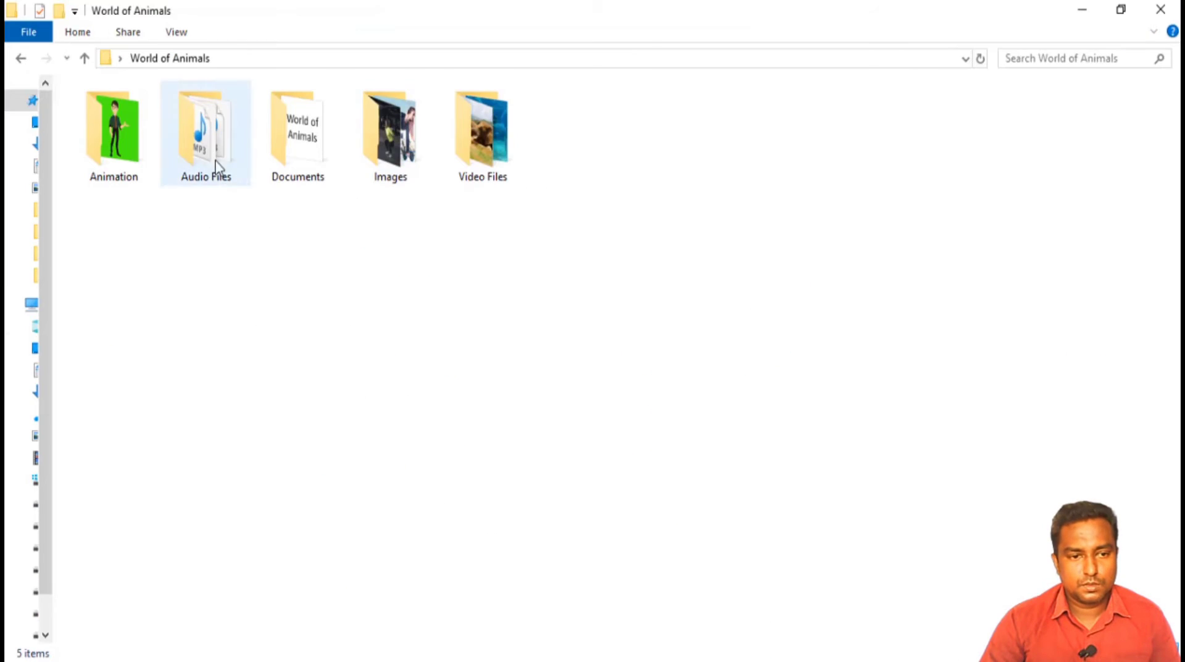
pyautogui.doubleClick(214, 168)
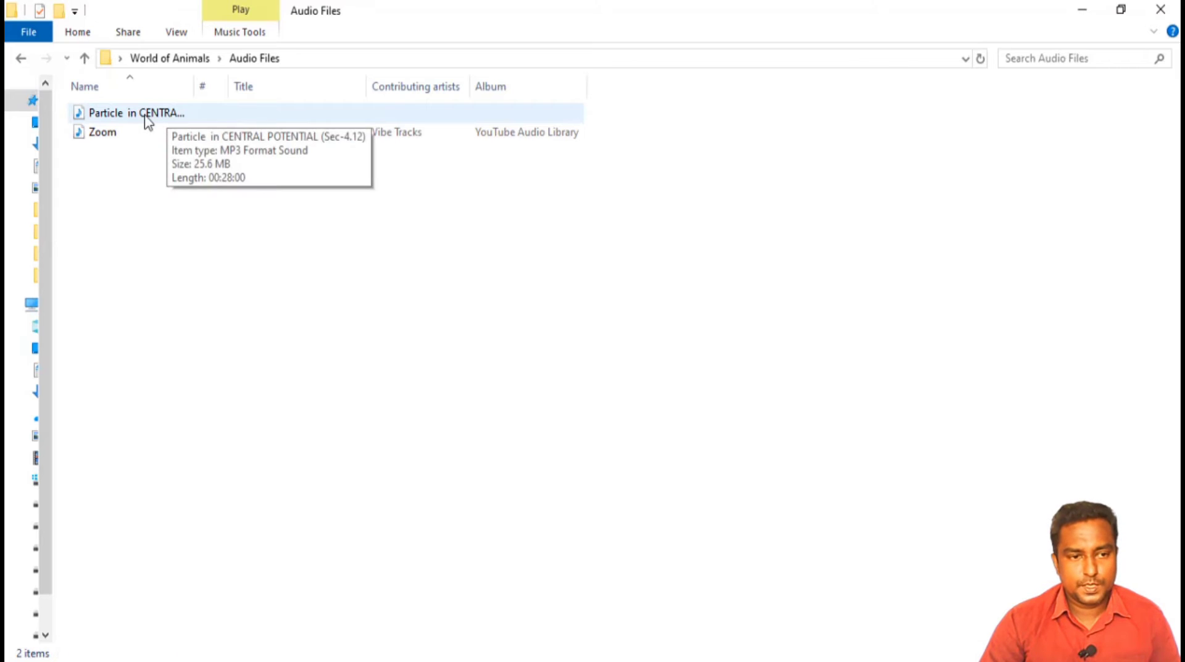
pyautogui.click(142, 121)
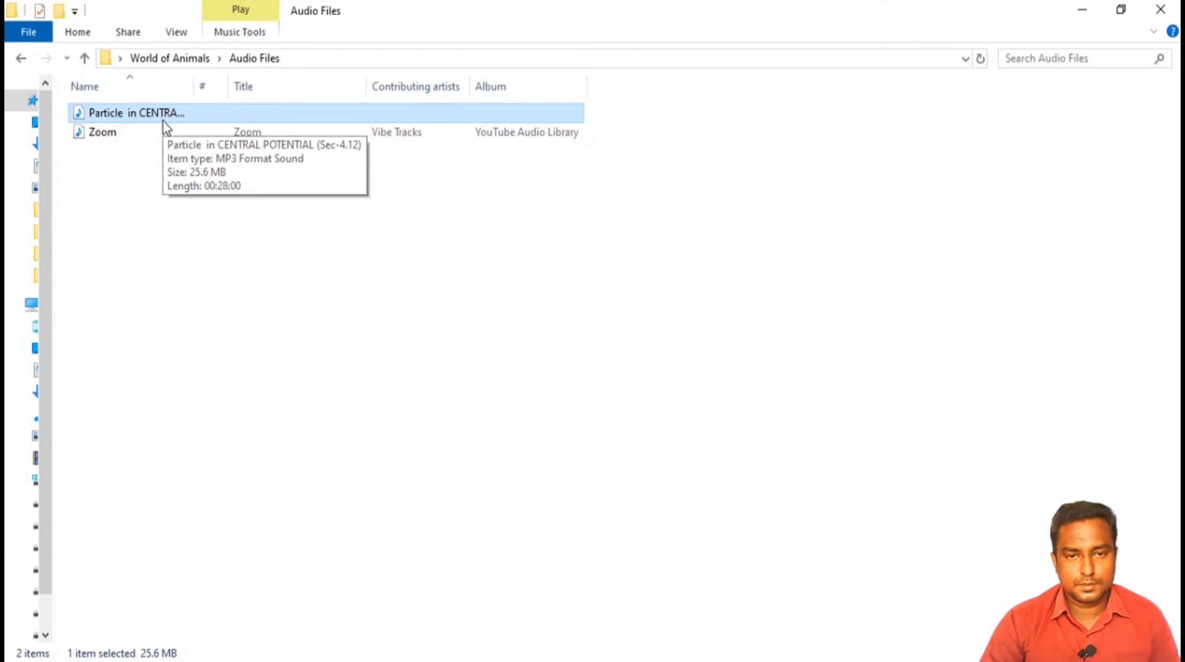
pyautogui.click(108, 137)
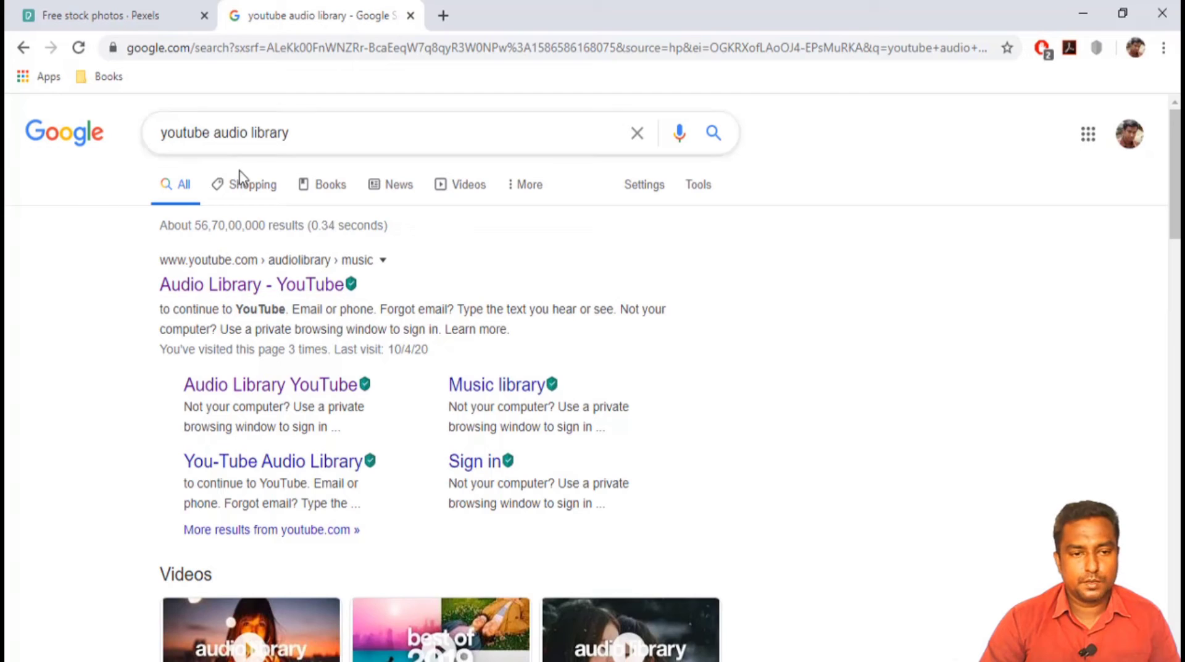
# Open the YouTube Audio Library from the Google results and browse its list of free music tracks.
pyautogui.click(215, 287)
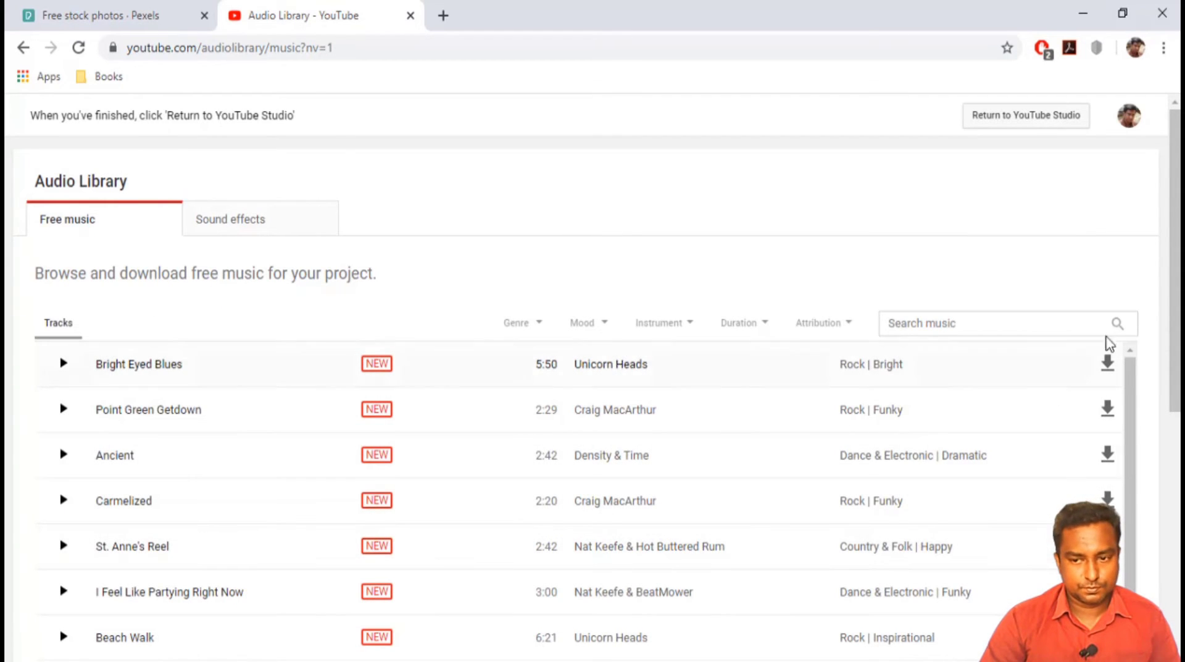
pyautogui.scroll(-15, 471, 432)
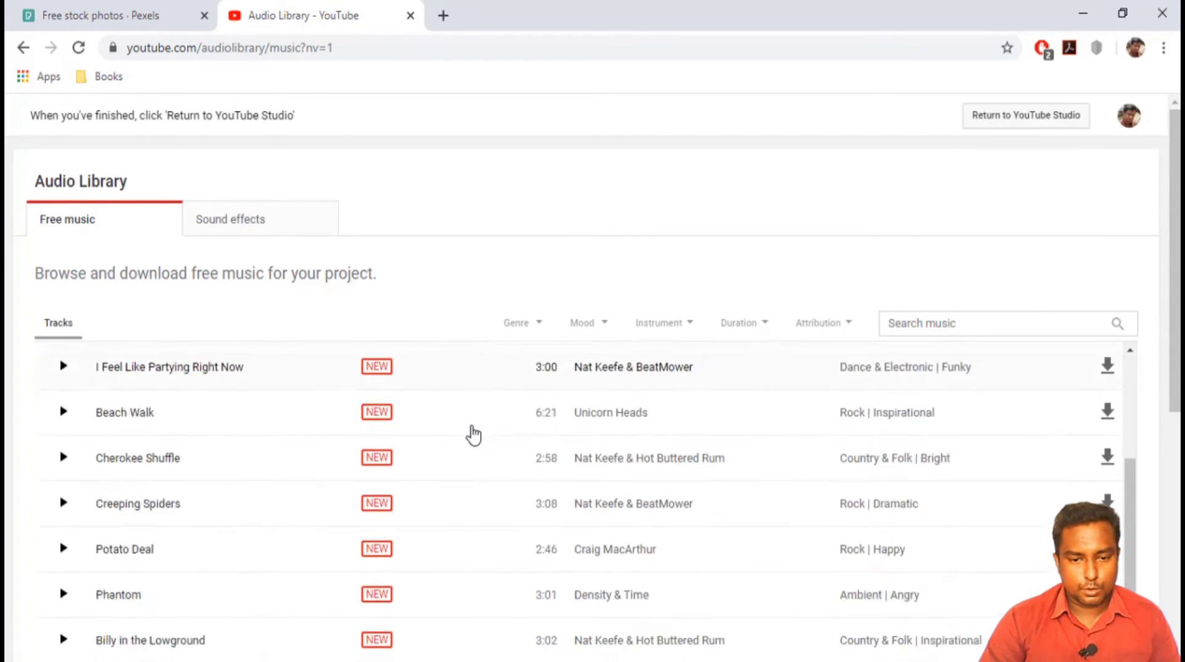
pyautogui.scroll(-2, 506, 518)
pyautogui.scroll(15, 1026, 487)
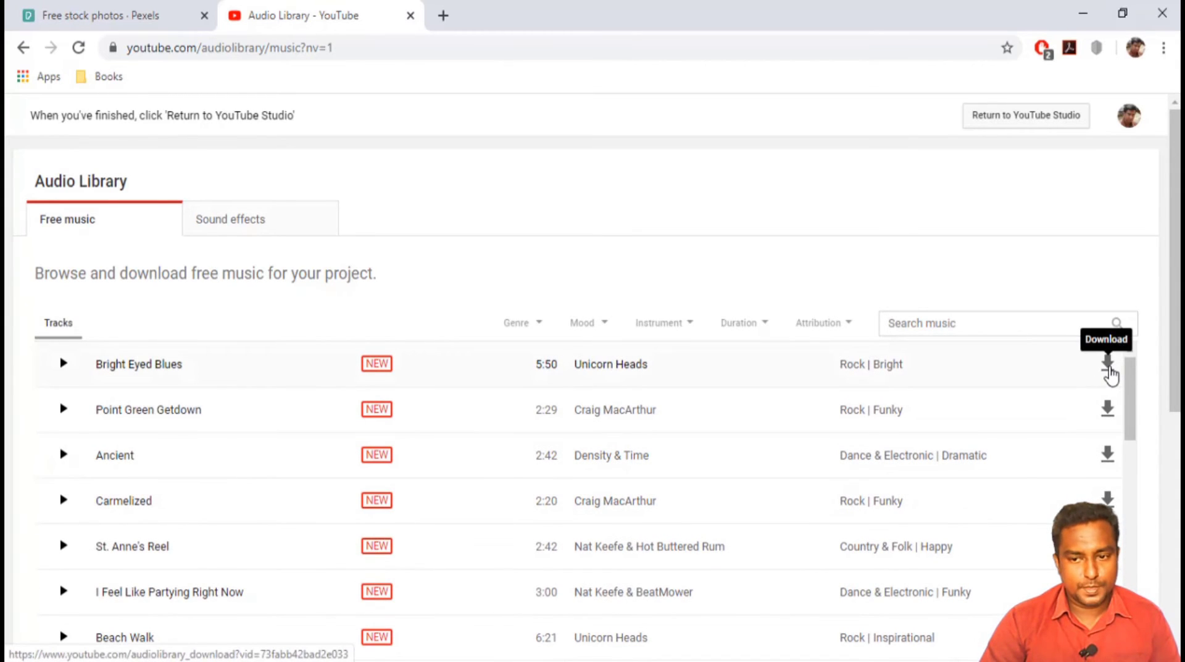
pyautogui.scroll(-10, 1006, 553)
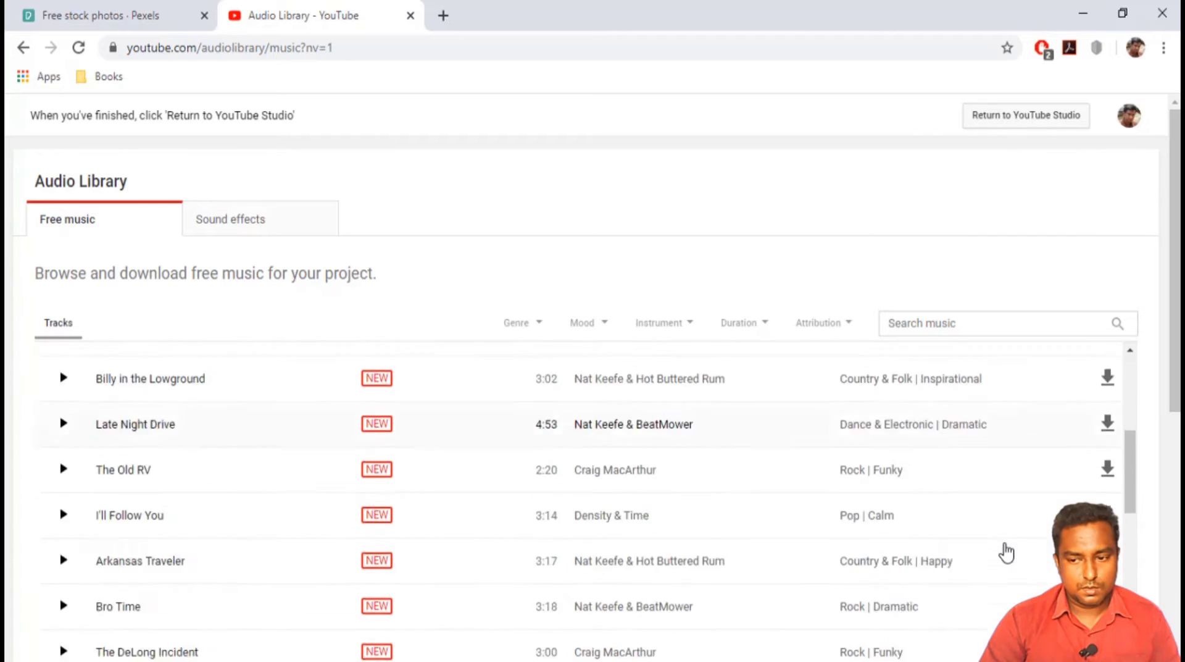
pyautogui.scroll(-5, 1011, 554)
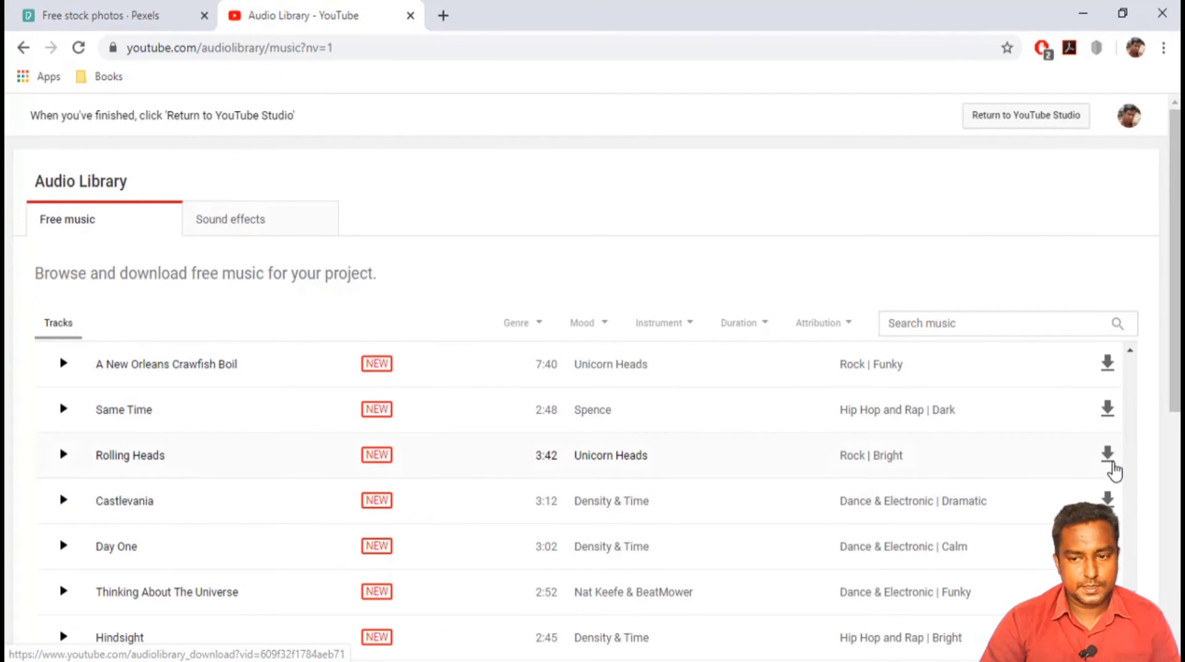
pyautogui.scroll(-10, 1111, 471)
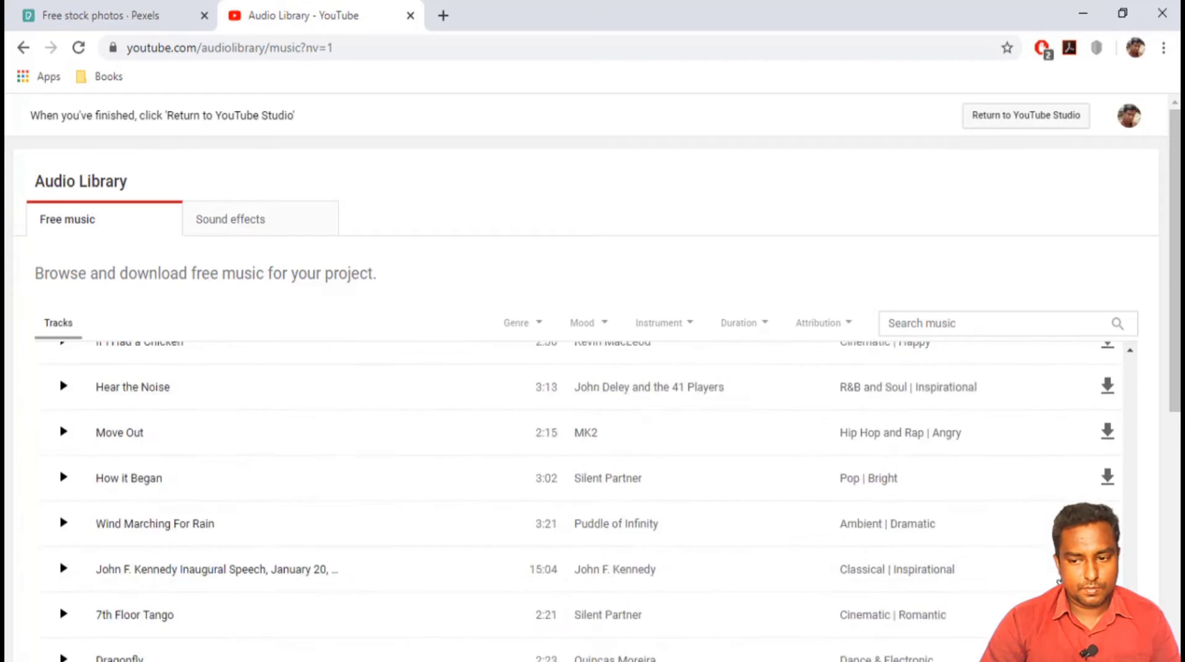
pyautogui.scroll(-15, 198, 469)
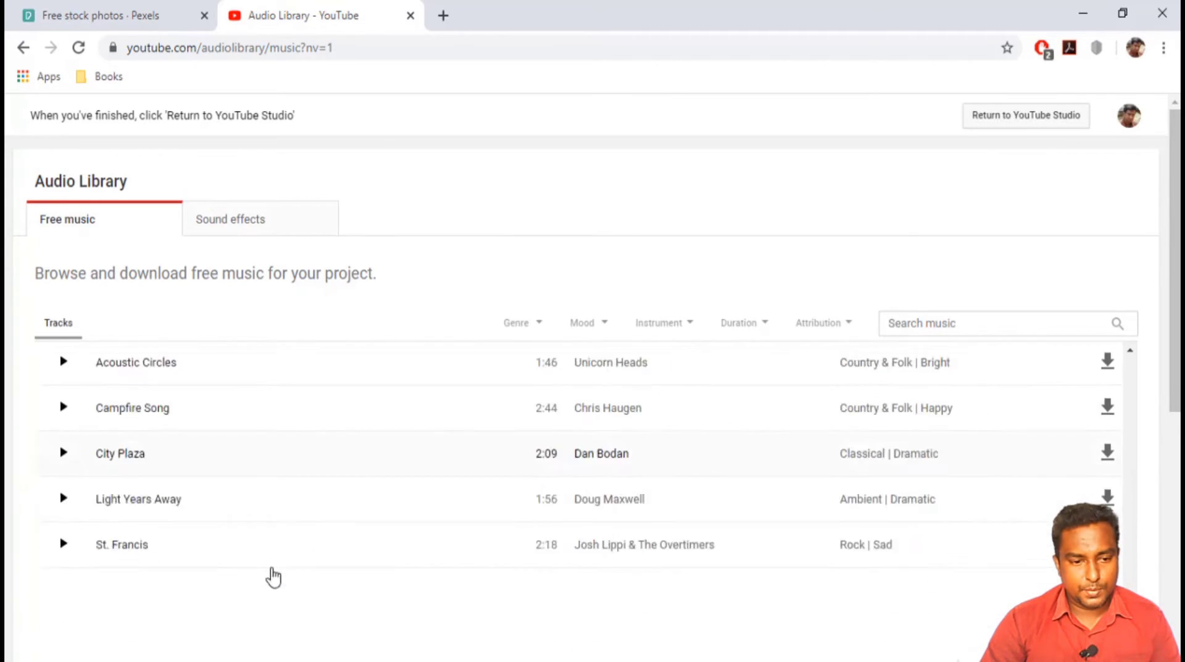
pyautogui.scroll(-10, 520, 592)
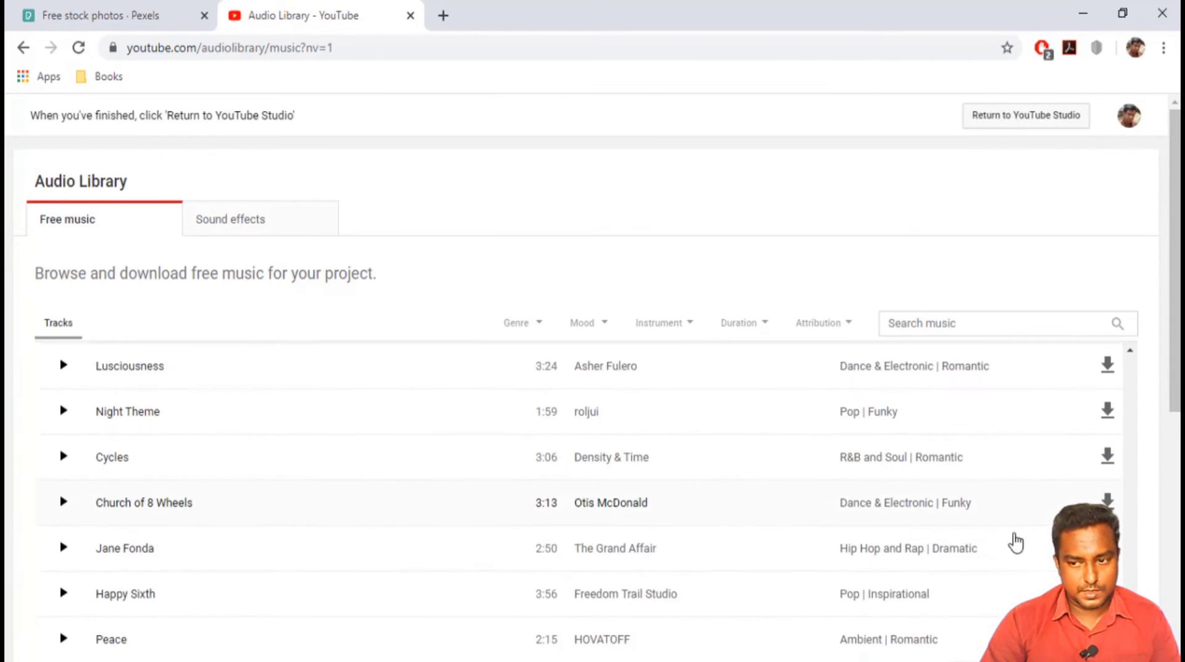
pyautogui.scroll(-10, 1015, 542)
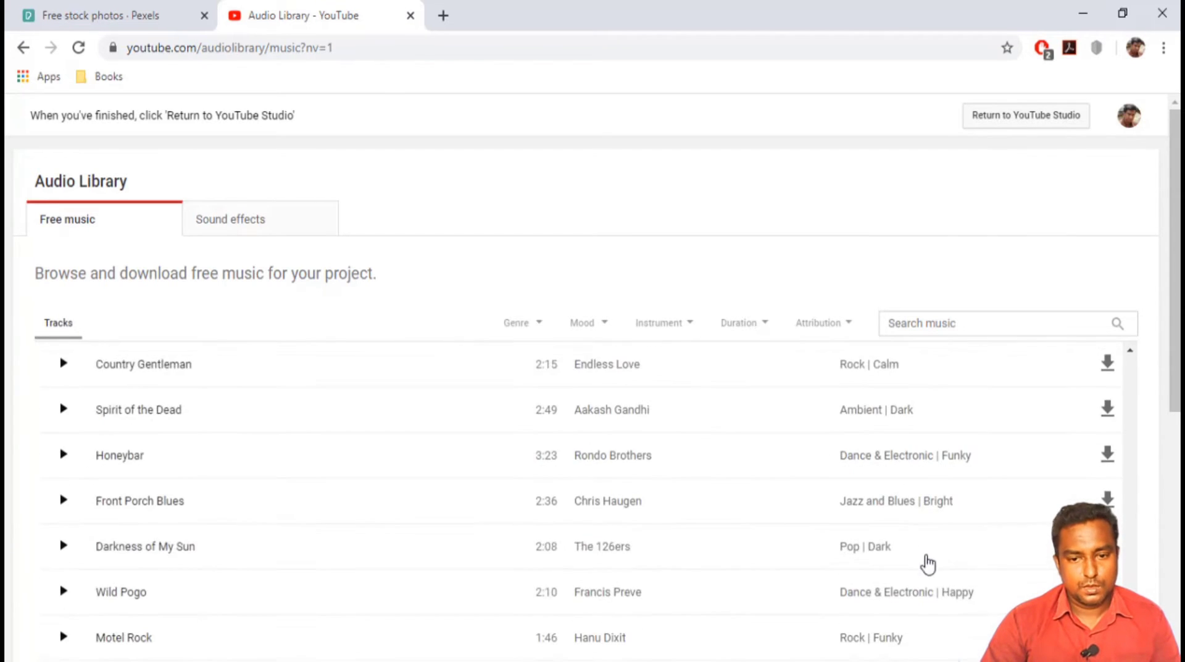
pyautogui.scroll(-10, 928, 563)
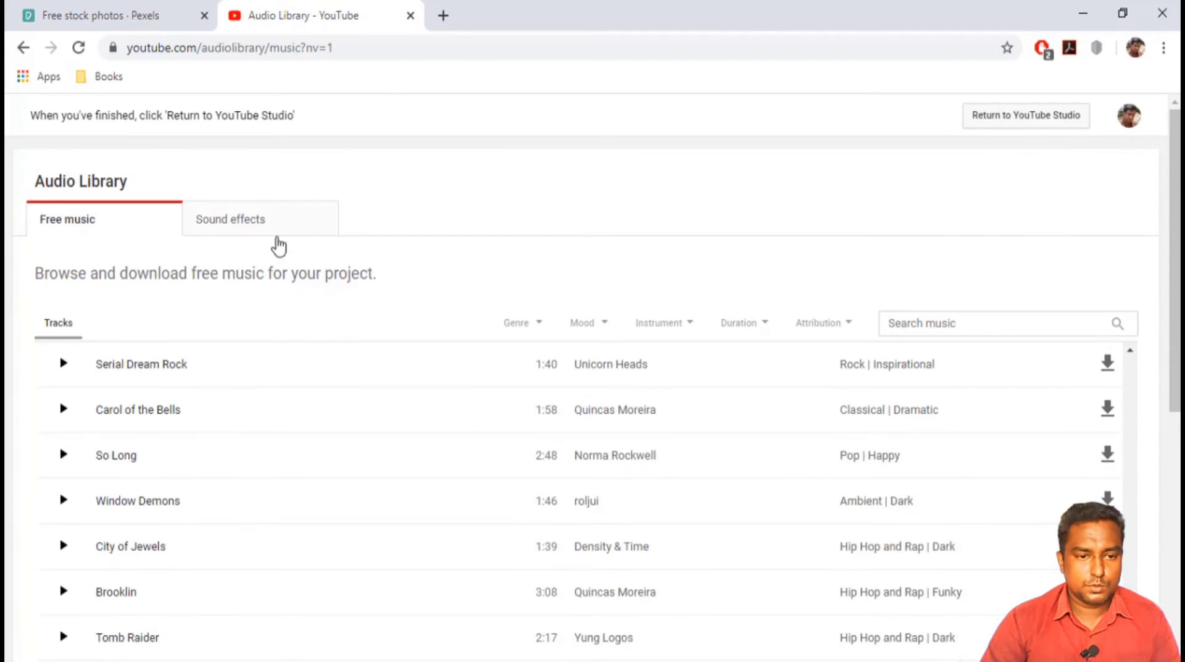
# Filter the free music list to show only tracks with attribution required.
pyautogui.click(220, 230)
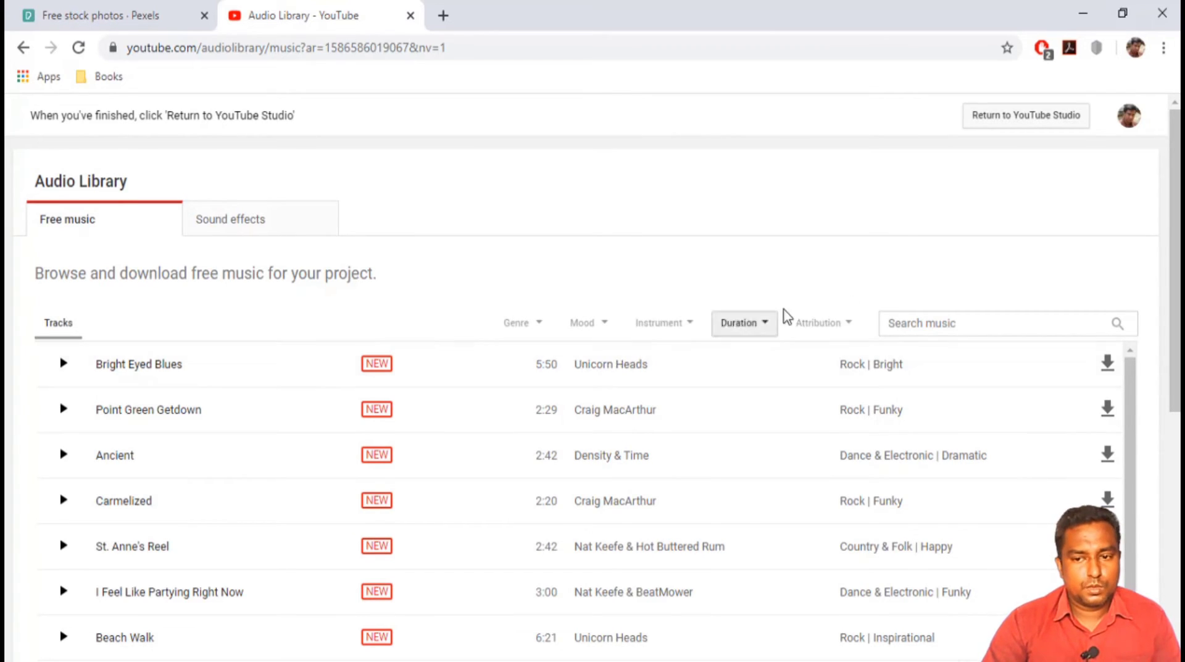
pyautogui.click(830, 333)
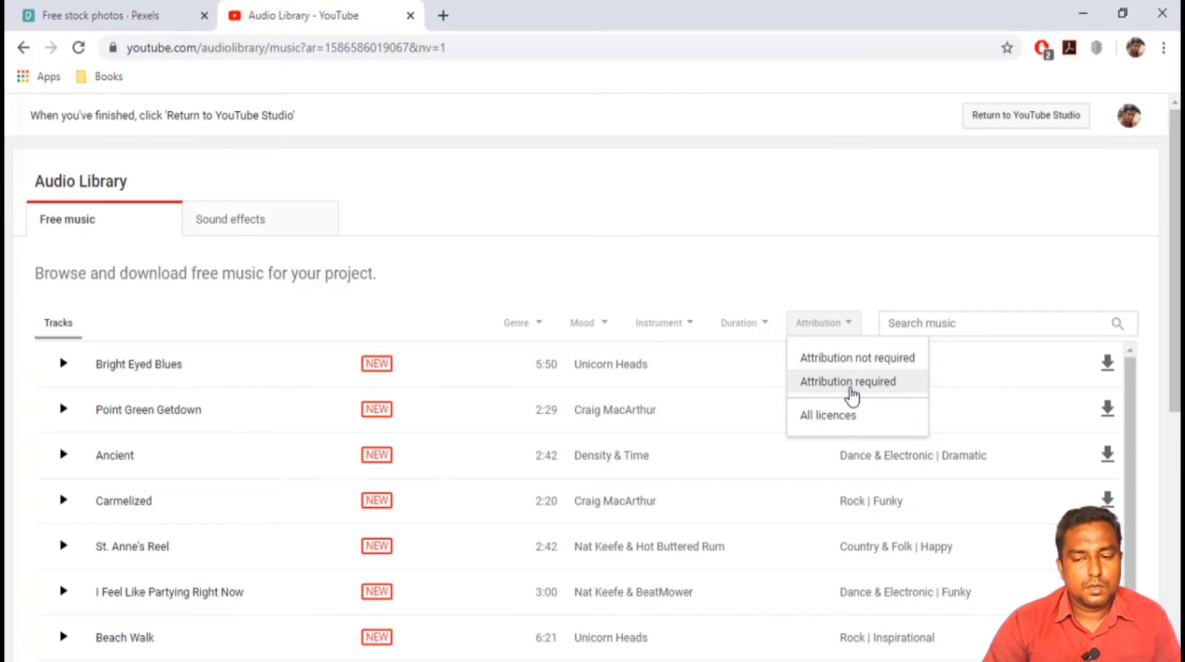
pyautogui.click(852, 382)
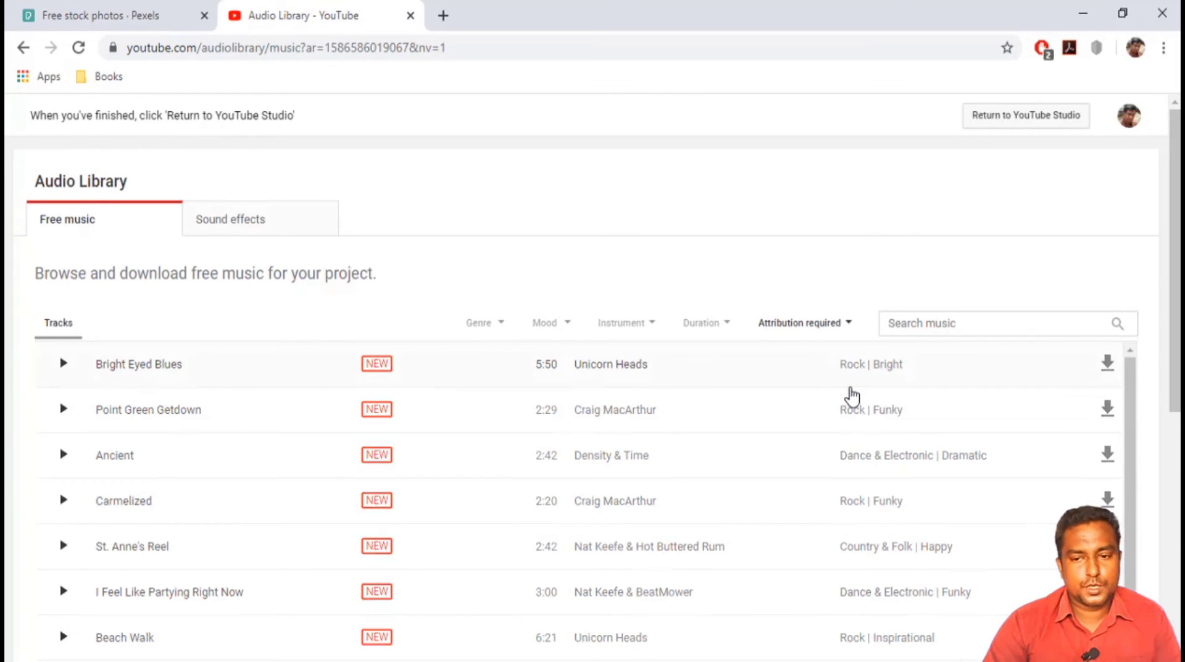
pyautogui.moveTo(1073, 370)
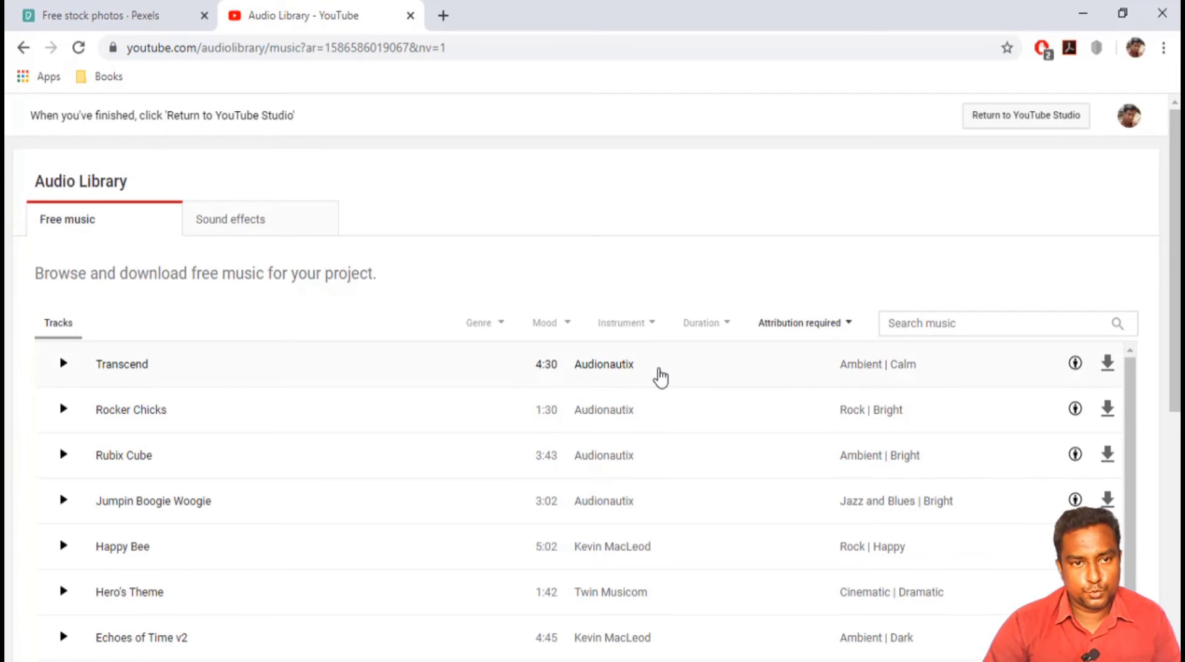
# Switch the music filter to attribution not required and browse the matching tracks.
pyautogui.click(823, 325)
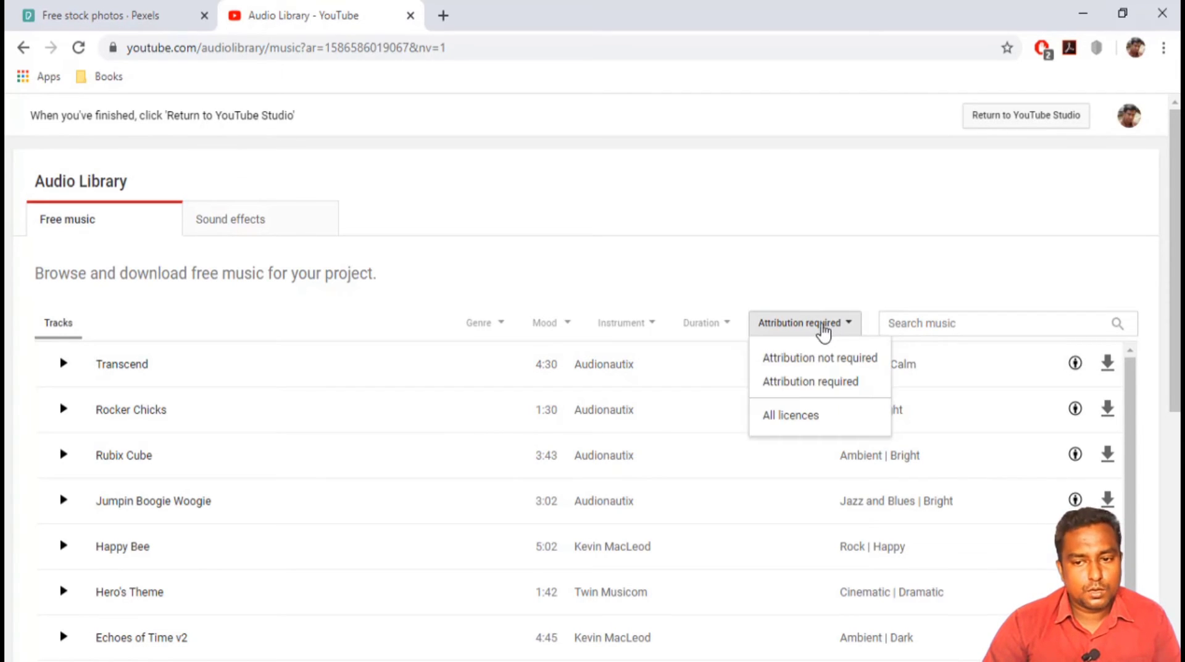
pyautogui.click(845, 359)
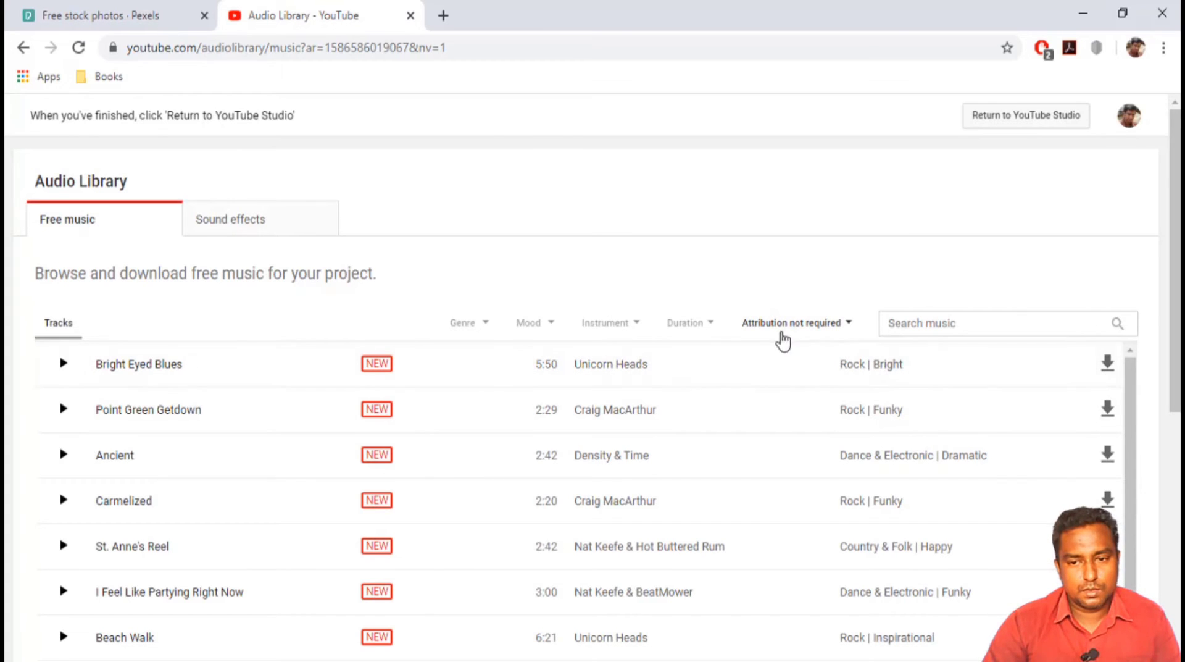
pyautogui.click(782, 338)
pyautogui.click(799, 360)
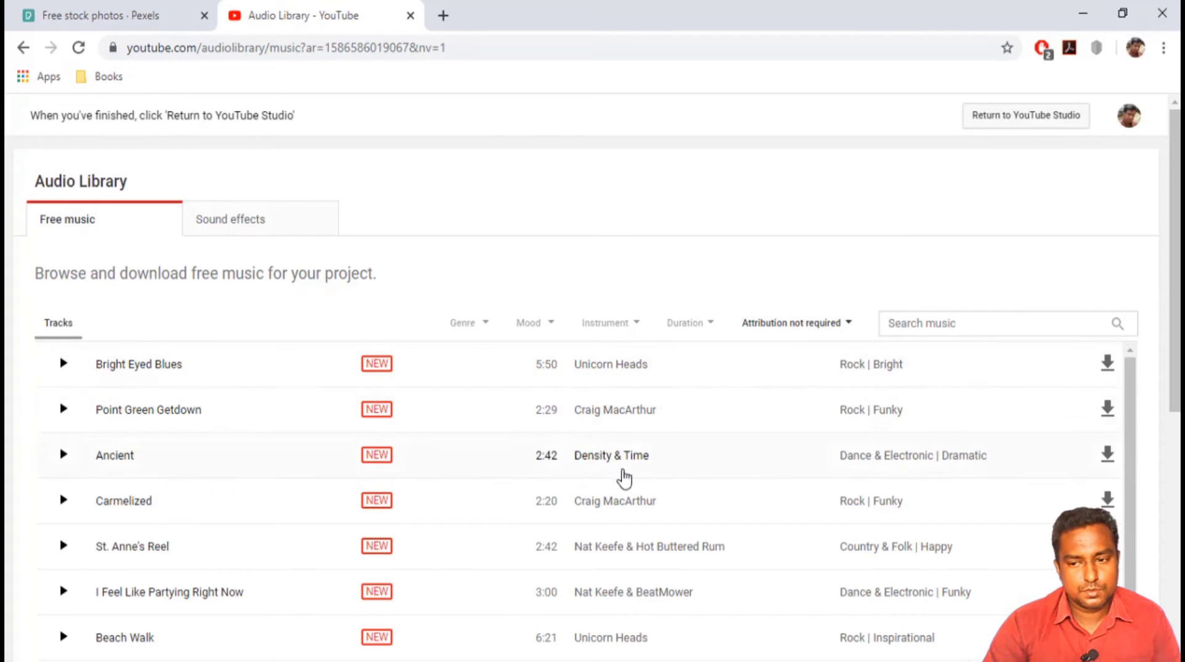
pyautogui.scroll(-5, 913, 483)
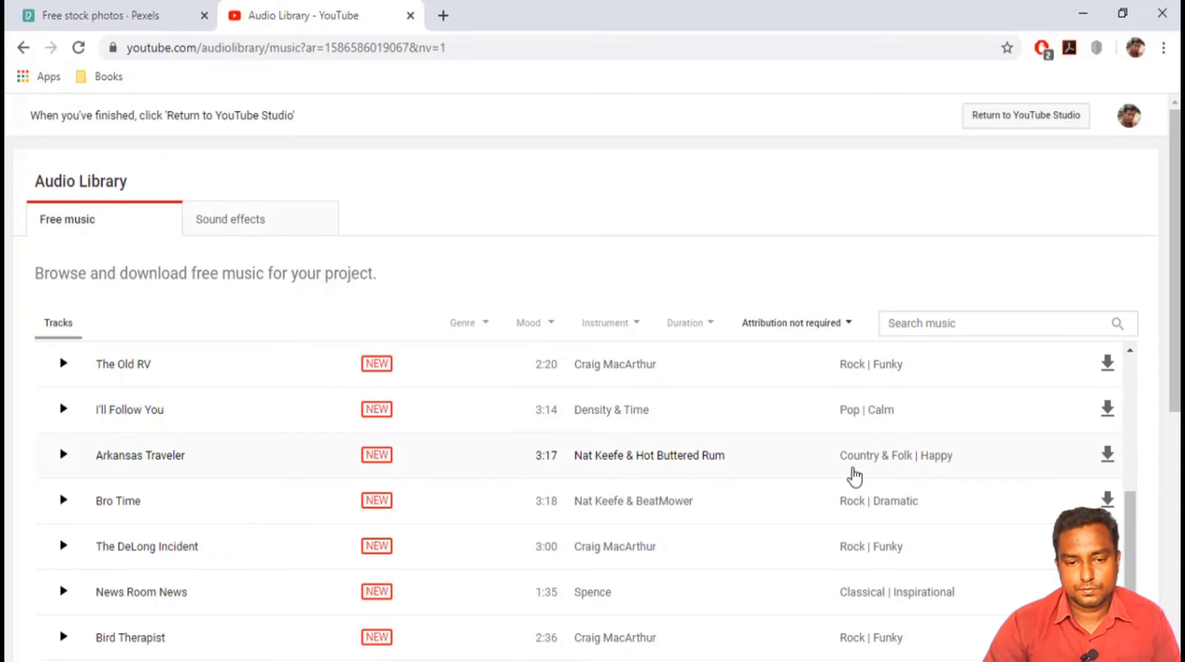
pyautogui.scroll(-5, 802, 478)
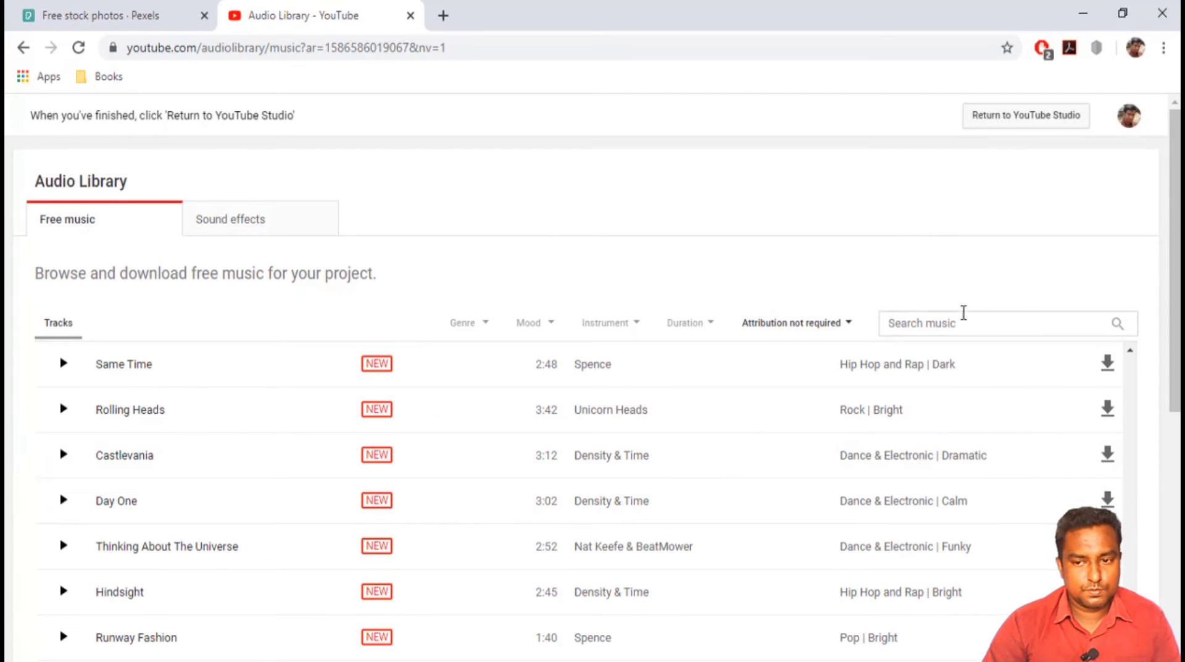
# Search the free music library for "zoom".
pyautogui.click(962, 323)
pyautogui.write('zoom')
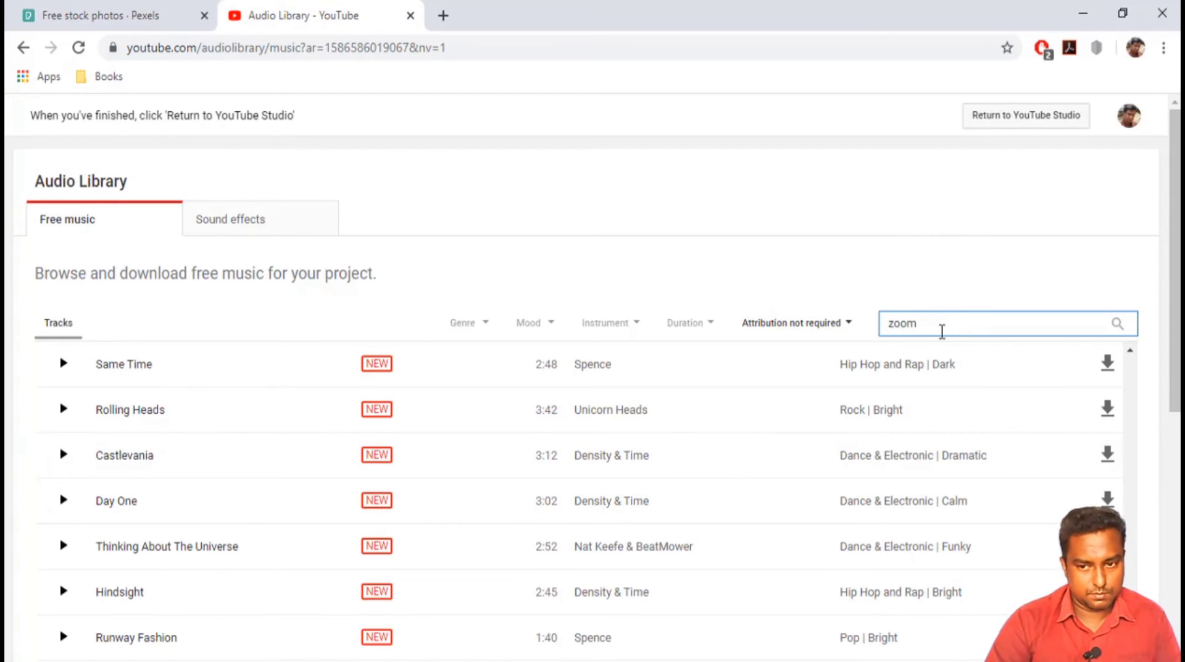
pyautogui.press('Return')
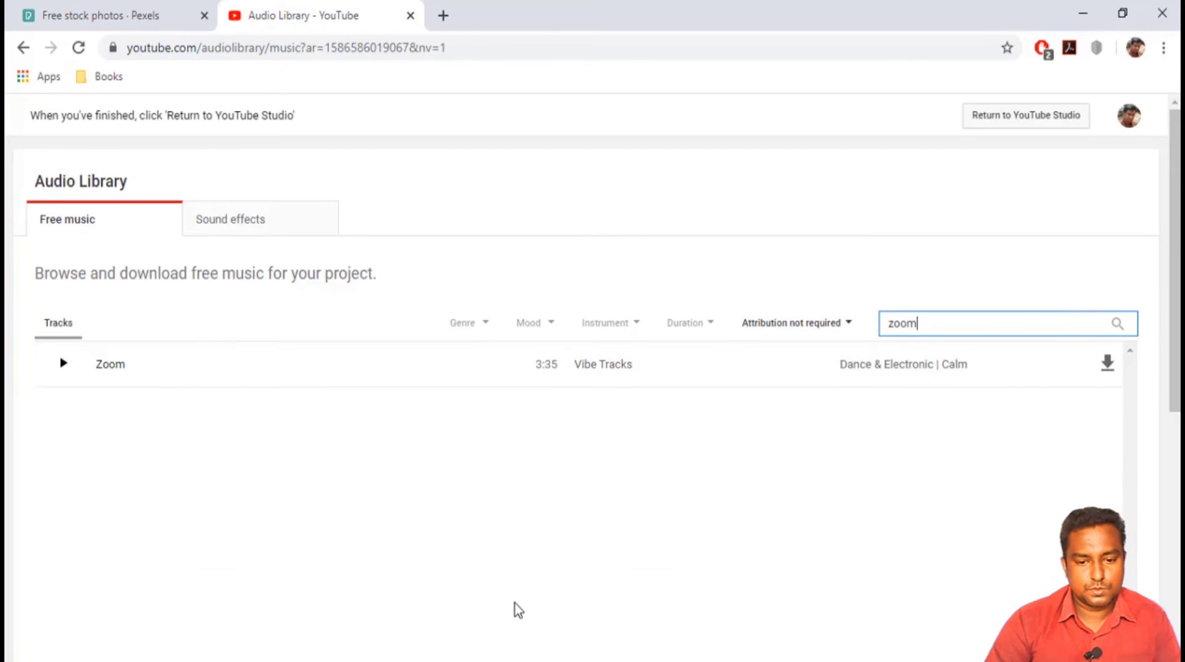
# Switch to the Audio Files folder in File Explorer and go back up to the World of Animals folder.
pyautogui.click(448, 661)
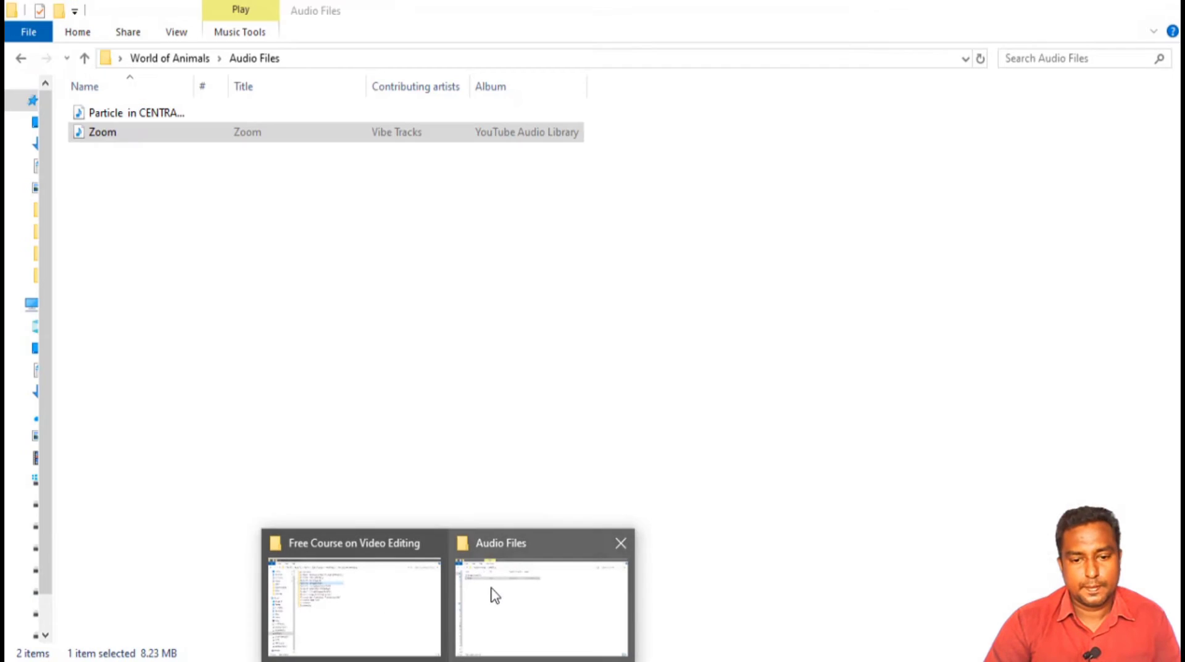
pyautogui.click(491, 597)
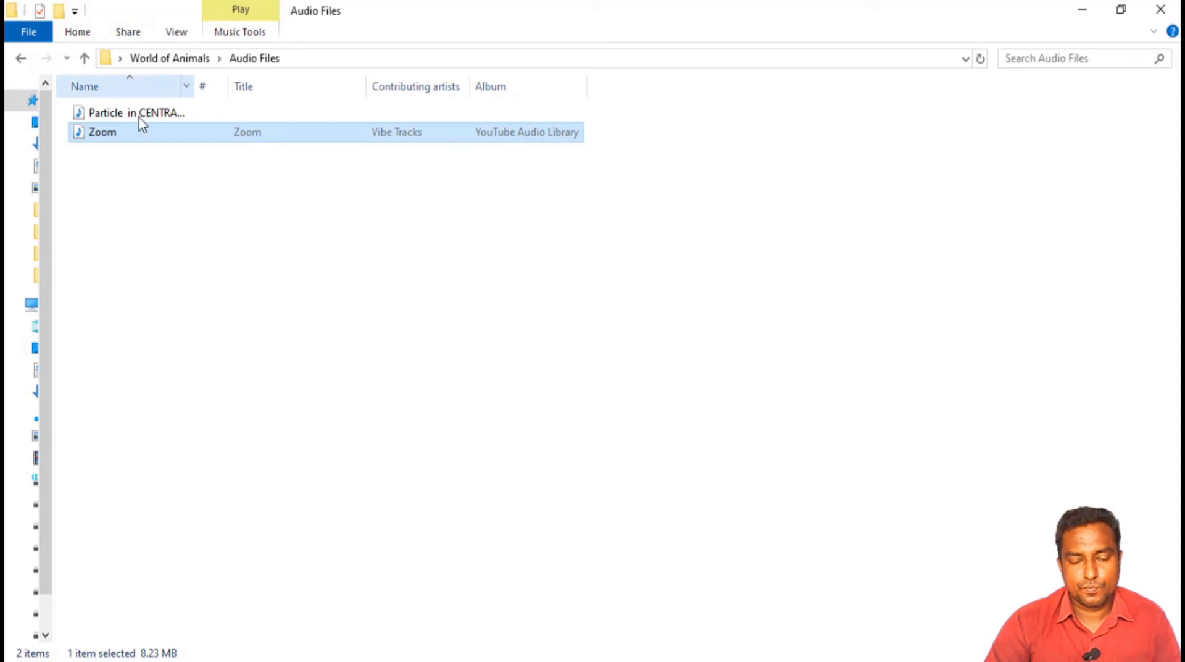
pyautogui.press('BackSpace')
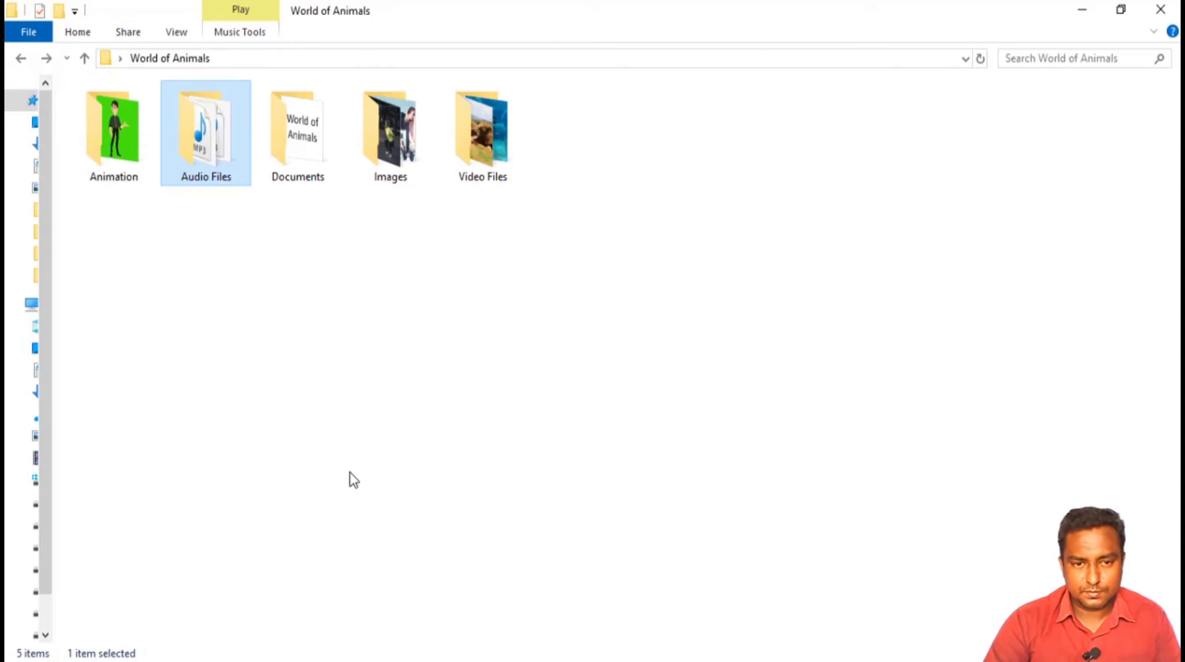
pyautogui.click(429, 449)
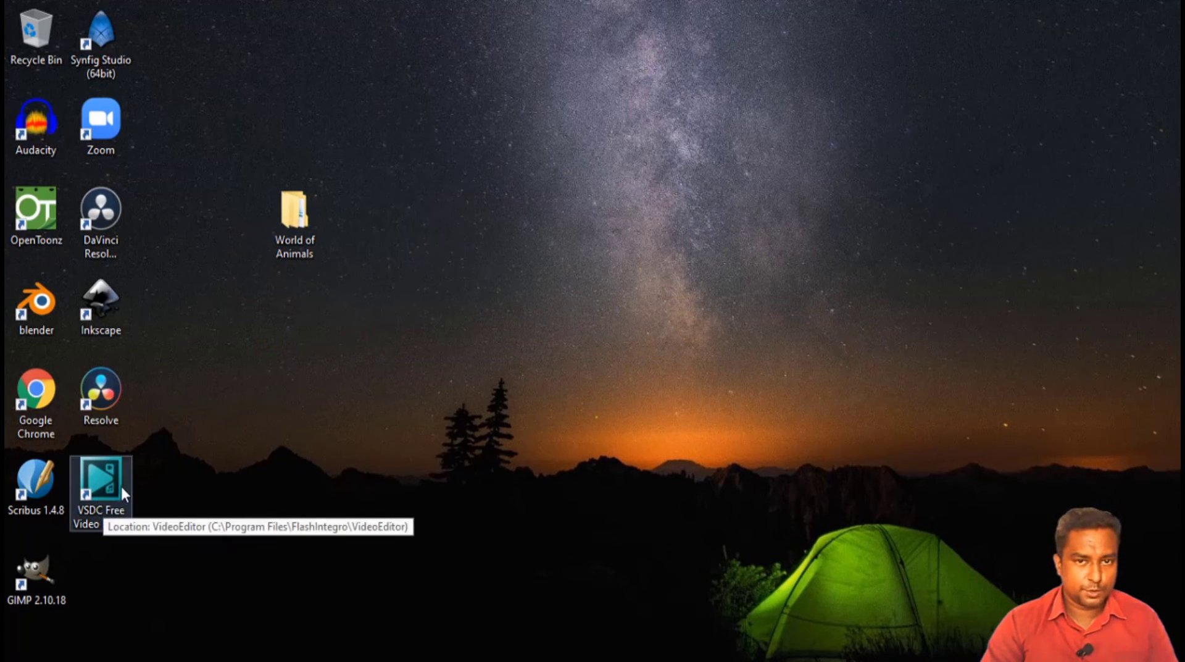
# Launch VSDC Free Video Editor from the desktop, dismiss the Pro upgrade offer and maximize the editor window.
pyautogui.doubleClick(113, 482)
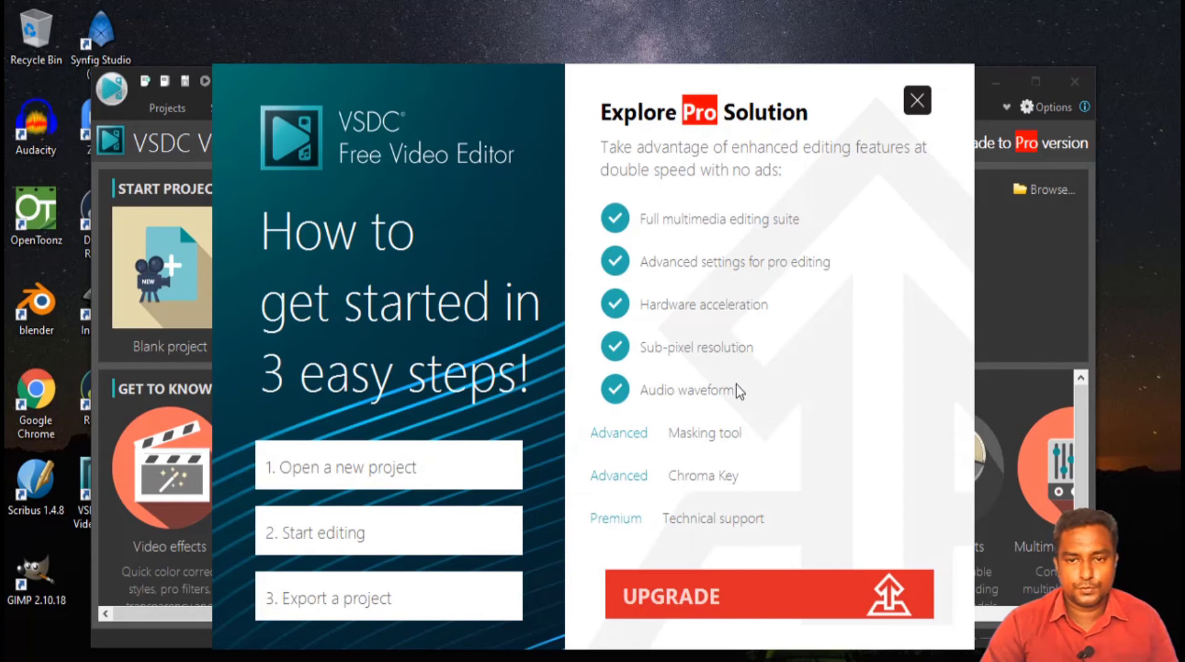
pyautogui.click(918, 100)
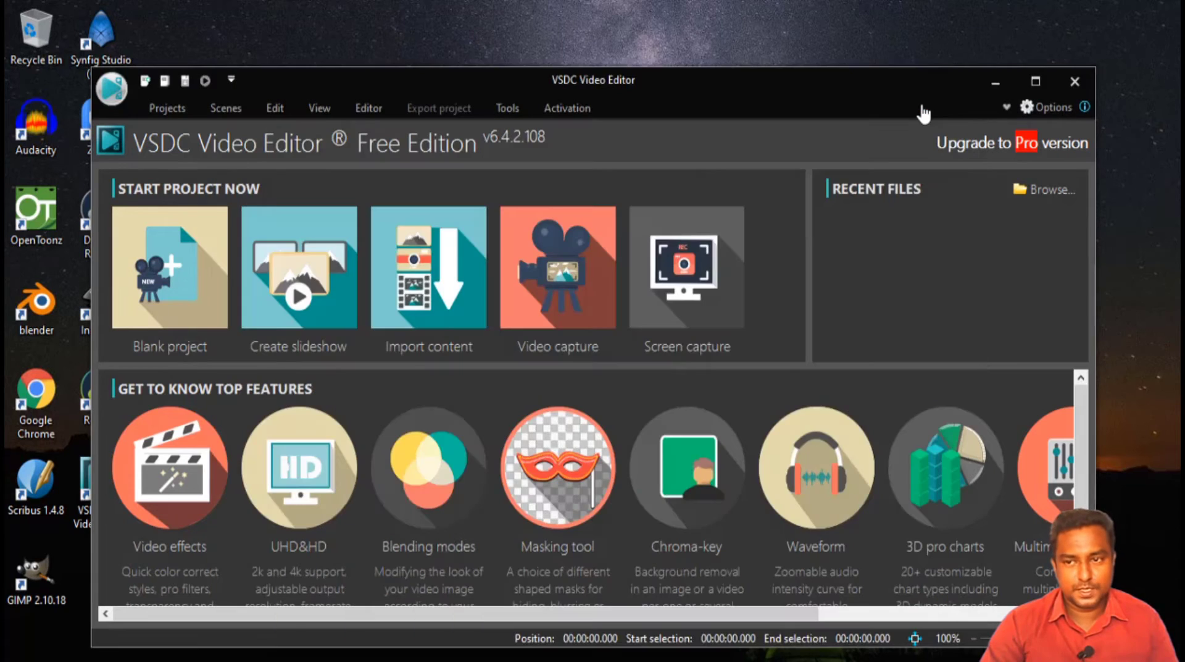
pyautogui.click(1035, 81)
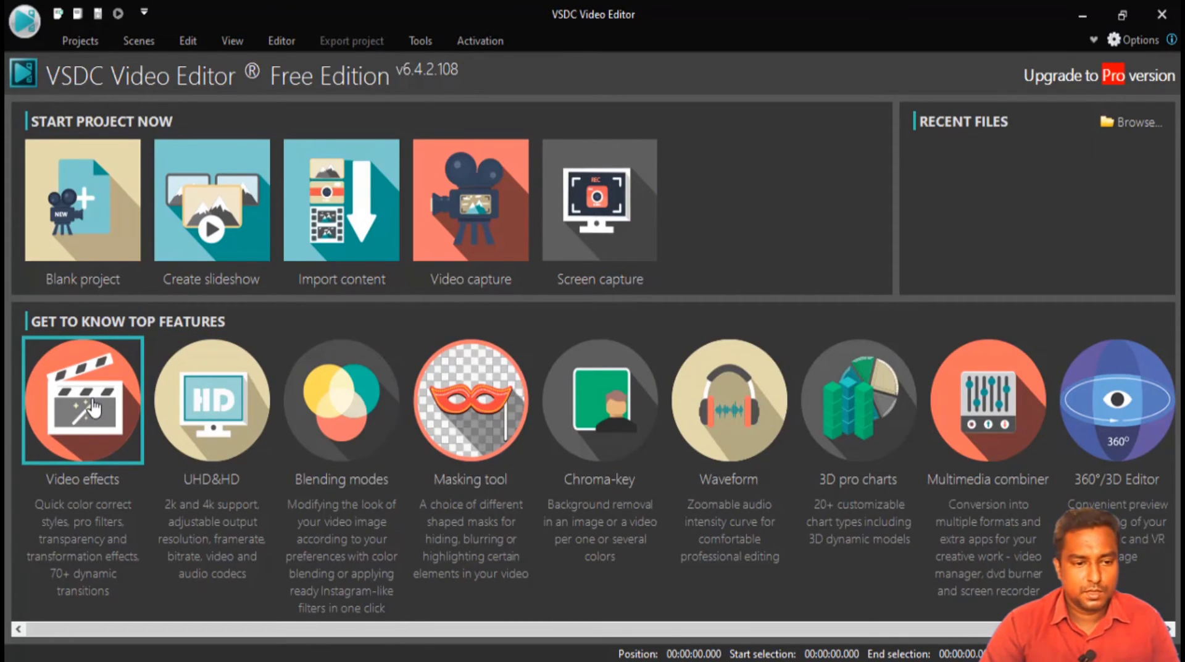
# Open the Video effects feature's online guide, skim through it and close the browser to return to VSDC.
pyautogui.click(93, 407)
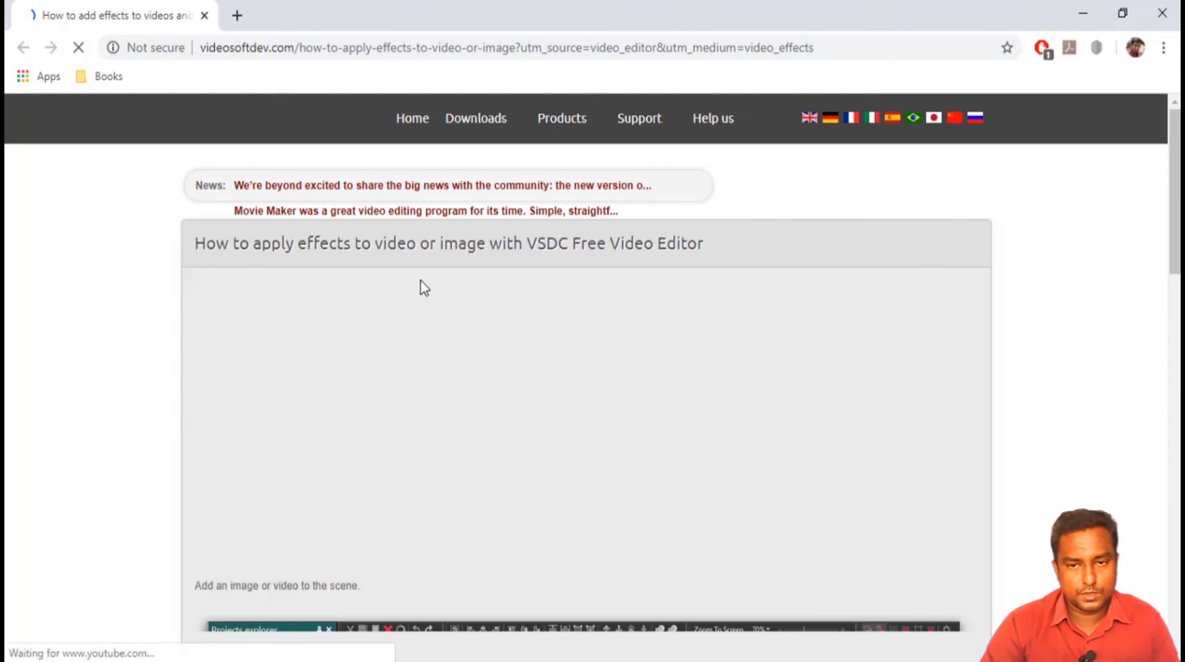
pyautogui.scroll(-4, 419, 296)
pyautogui.scroll(-10, 432, 382)
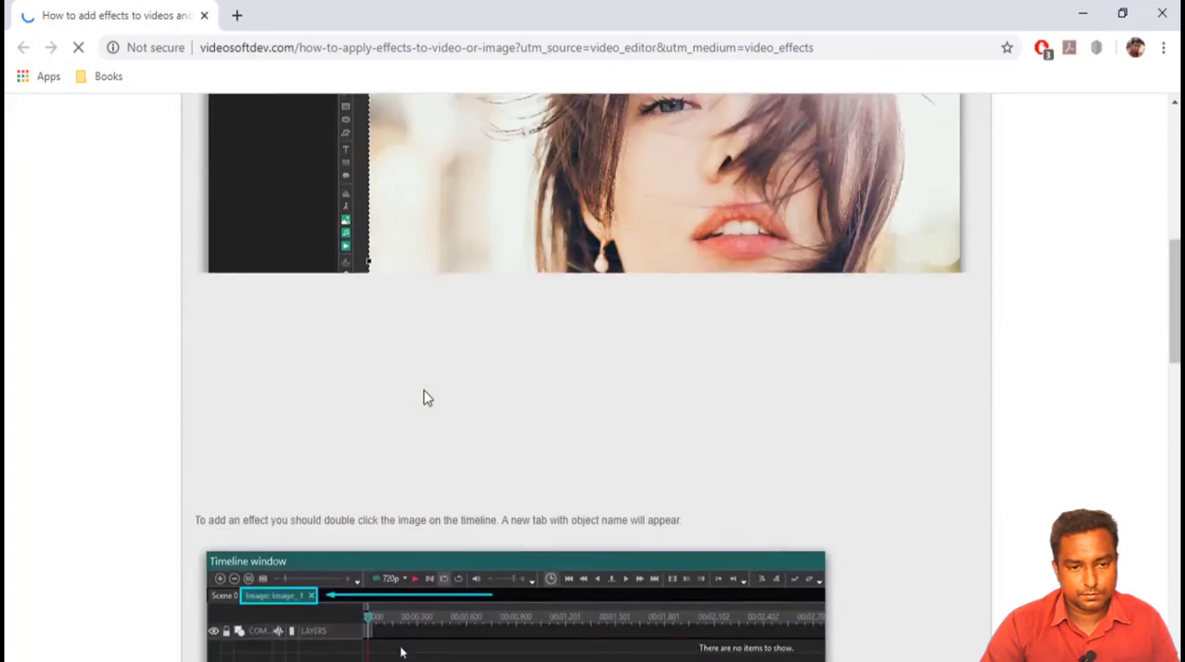
pyautogui.click(1169, 21)
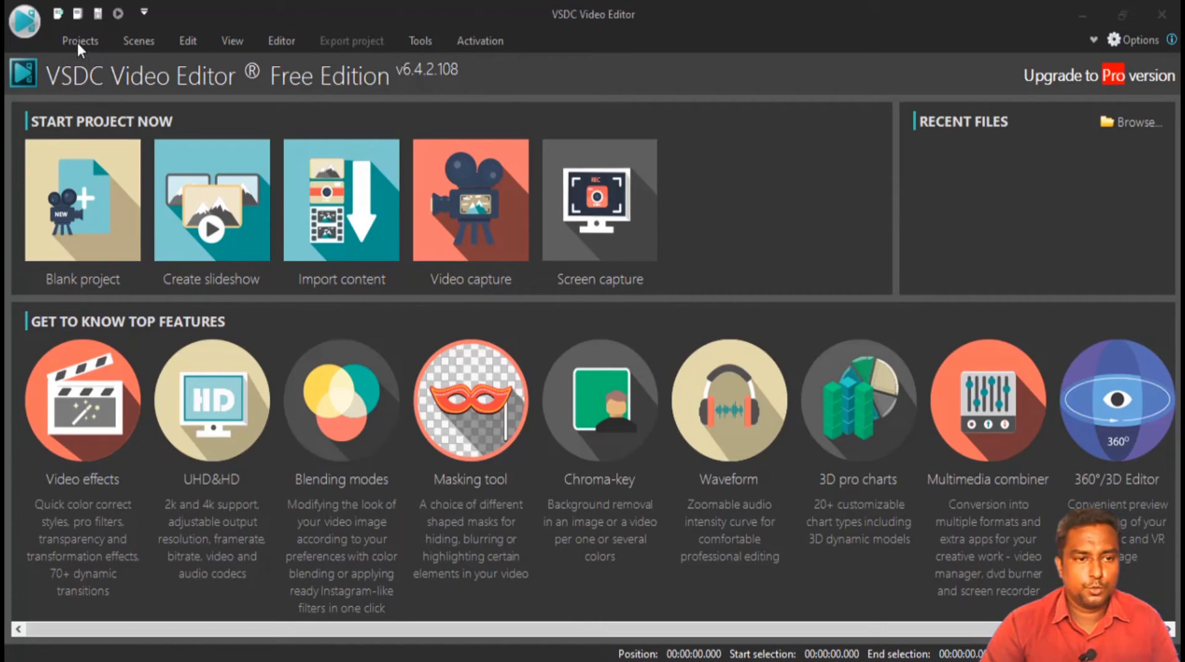
# Start a blank project and set its title to World of Animals.
pyautogui.click(77, 228)
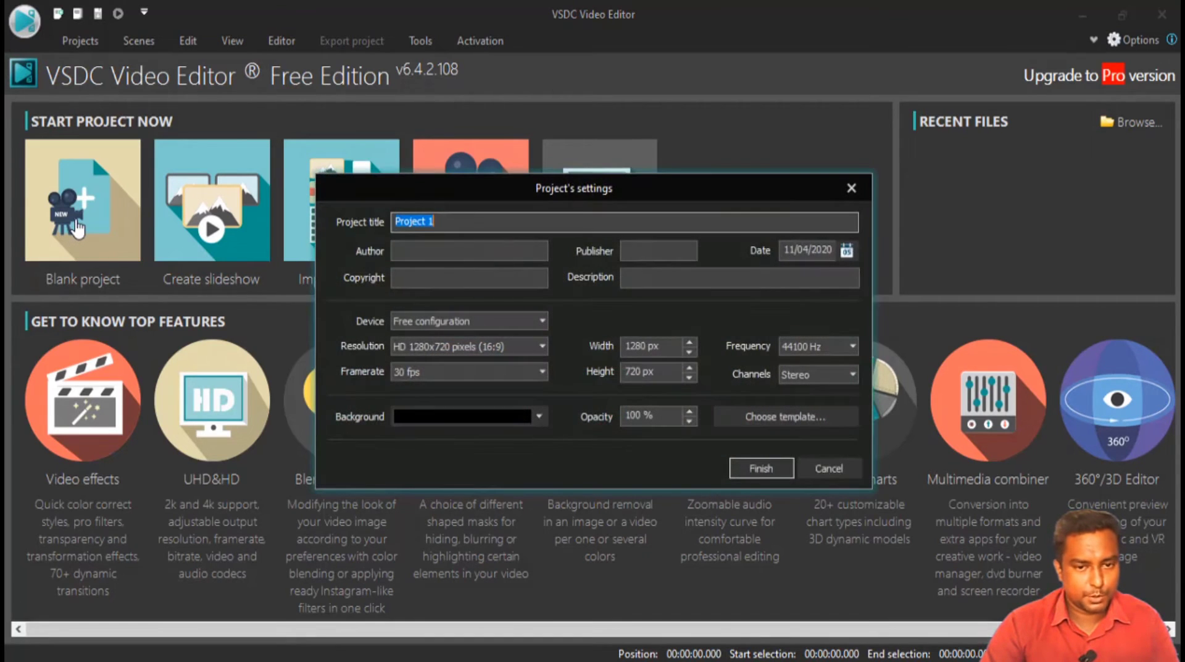
pyautogui.moveTo(435, 224); pyautogui.dragTo(301, 232)
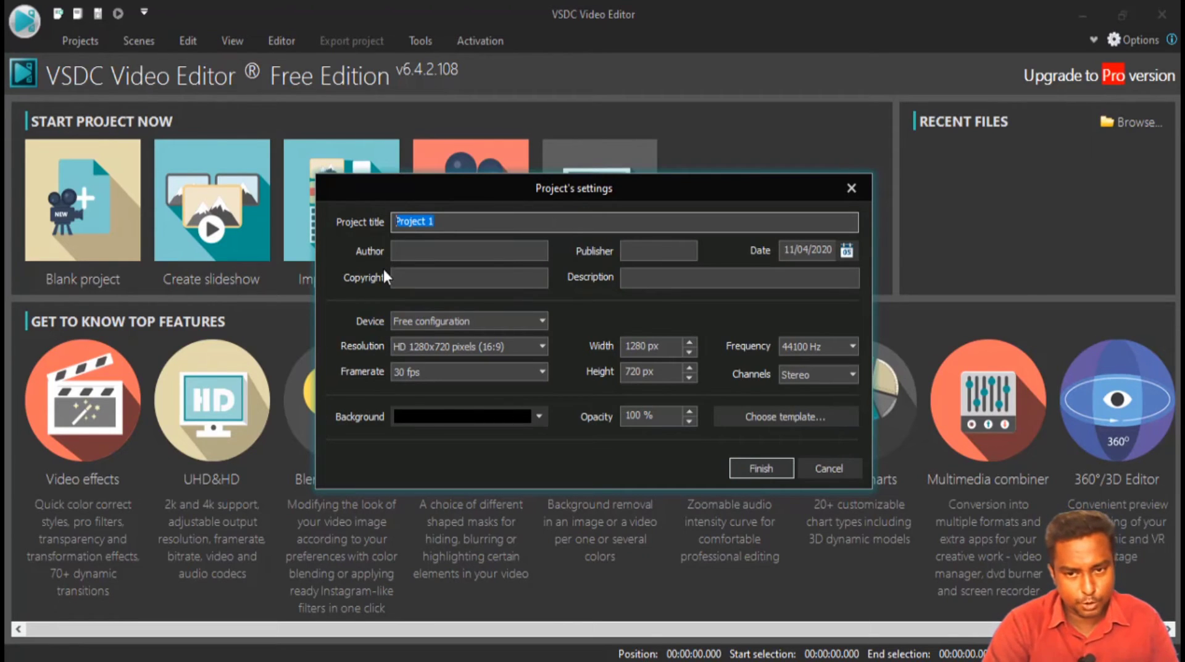
pyautogui.write('Wor')
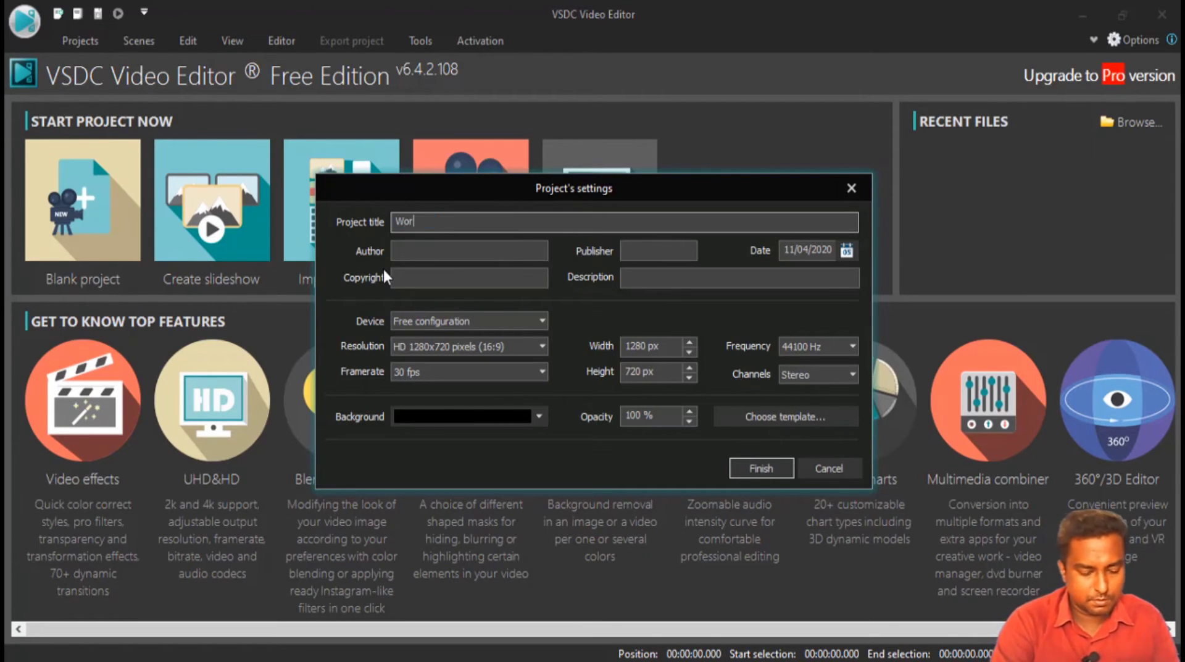
pyautogui.write('ld of Animals')
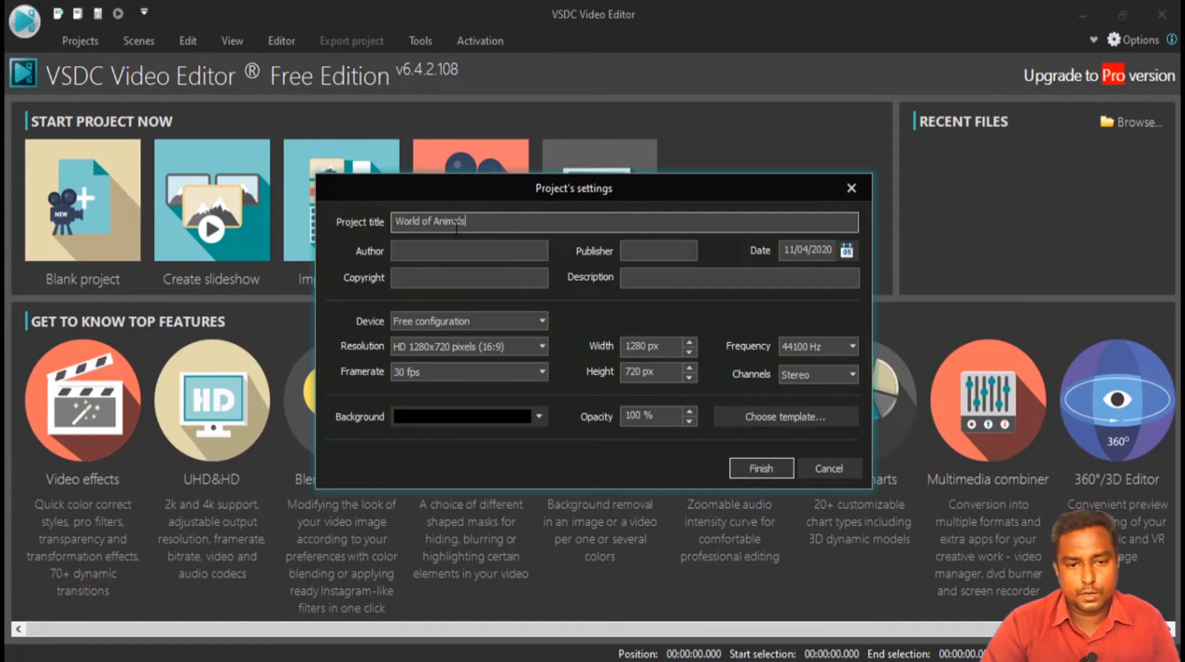
pyautogui.click(481, 250)
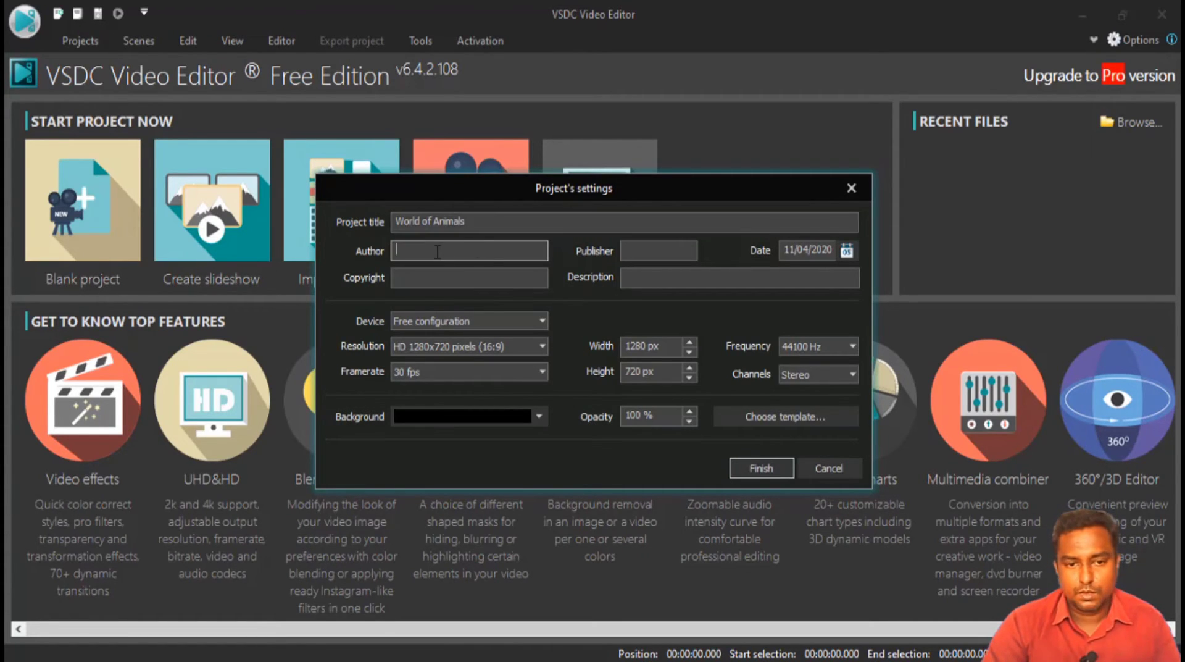
pyautogui.click(654, 250)
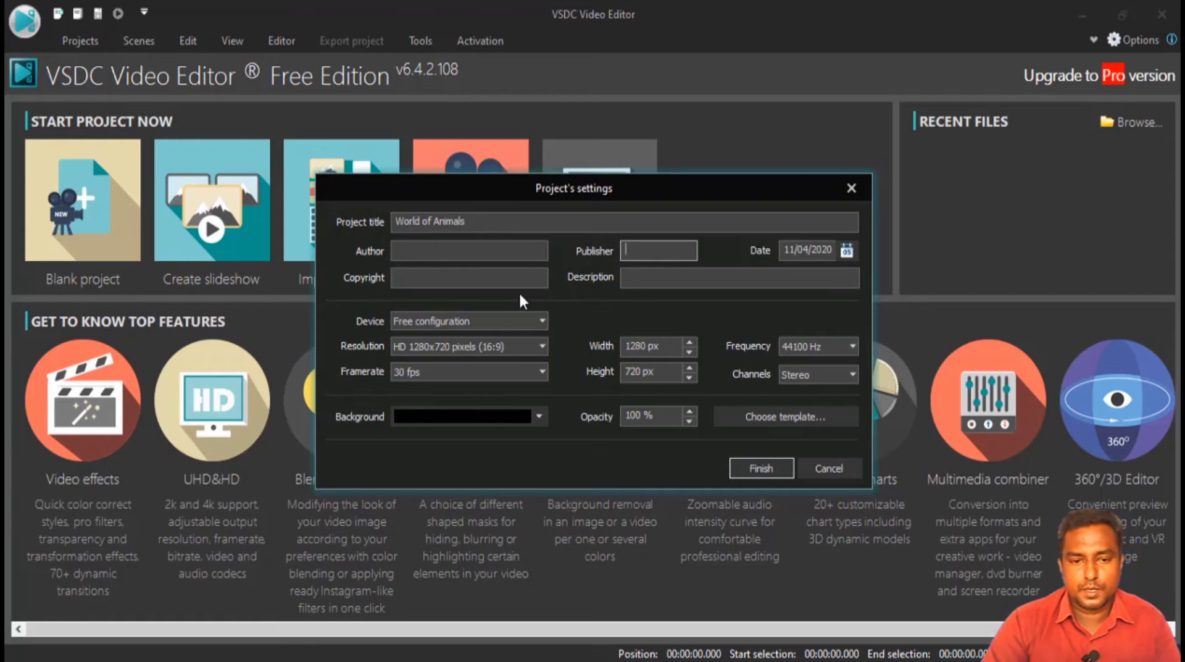
pyautogui.click(454, 220)
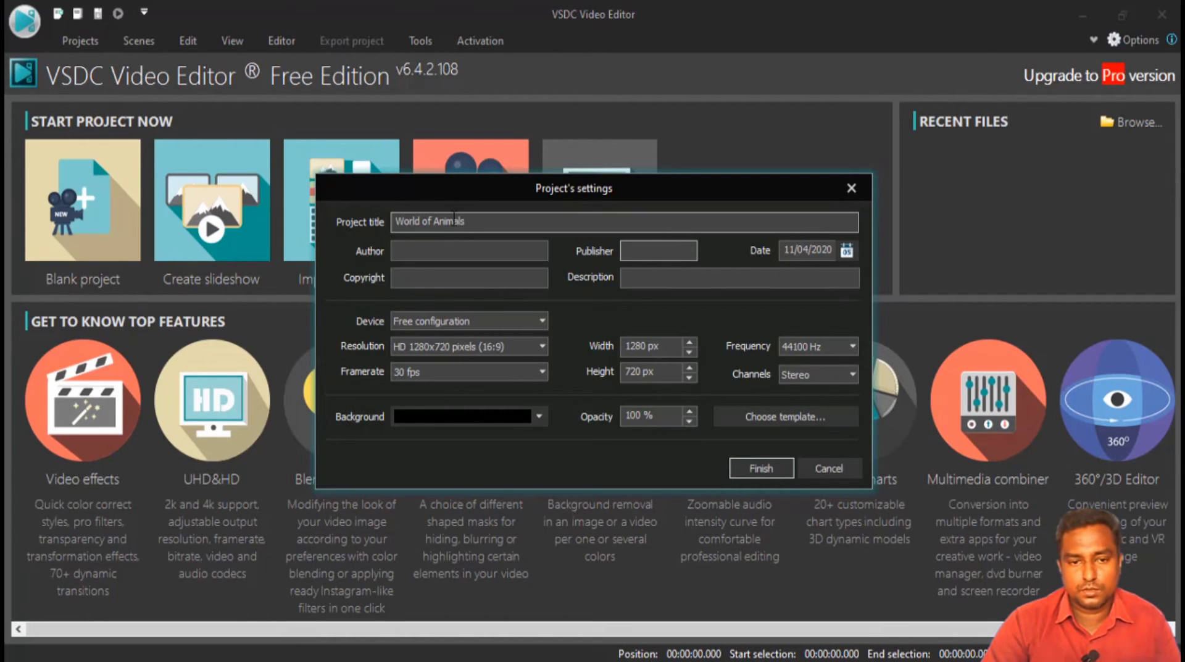
pyautogui.click(692, 274)
pyautogui.click(501, 280)
pyautogui.click(517, 252)
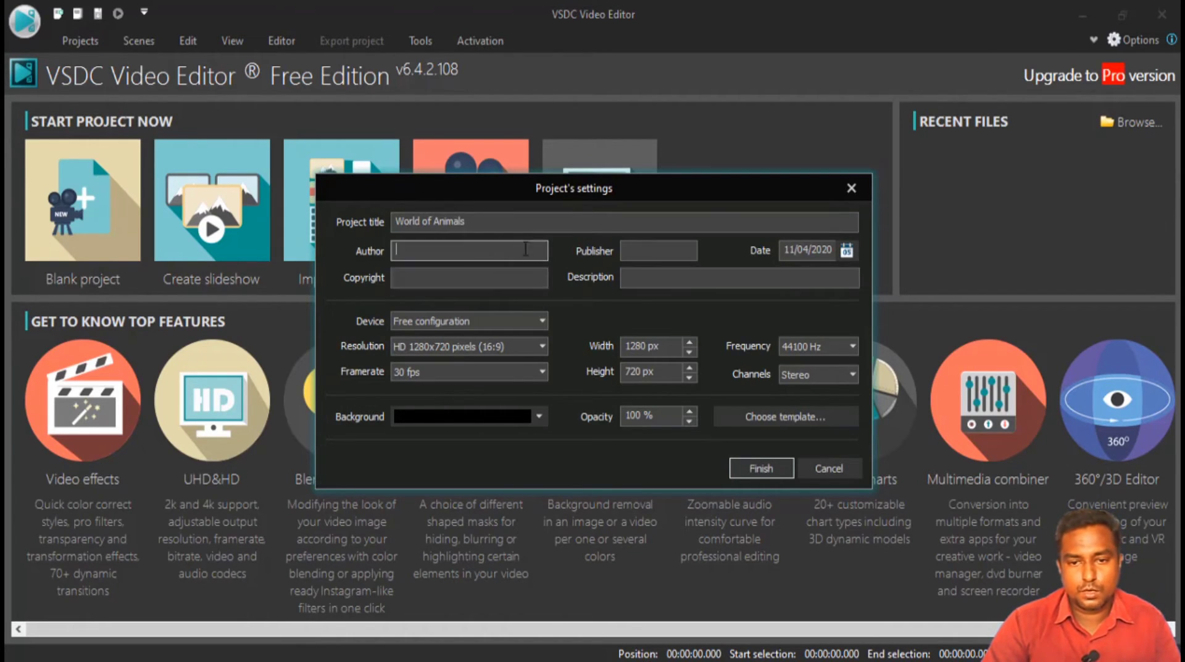
pyautogui.click(643, 247)
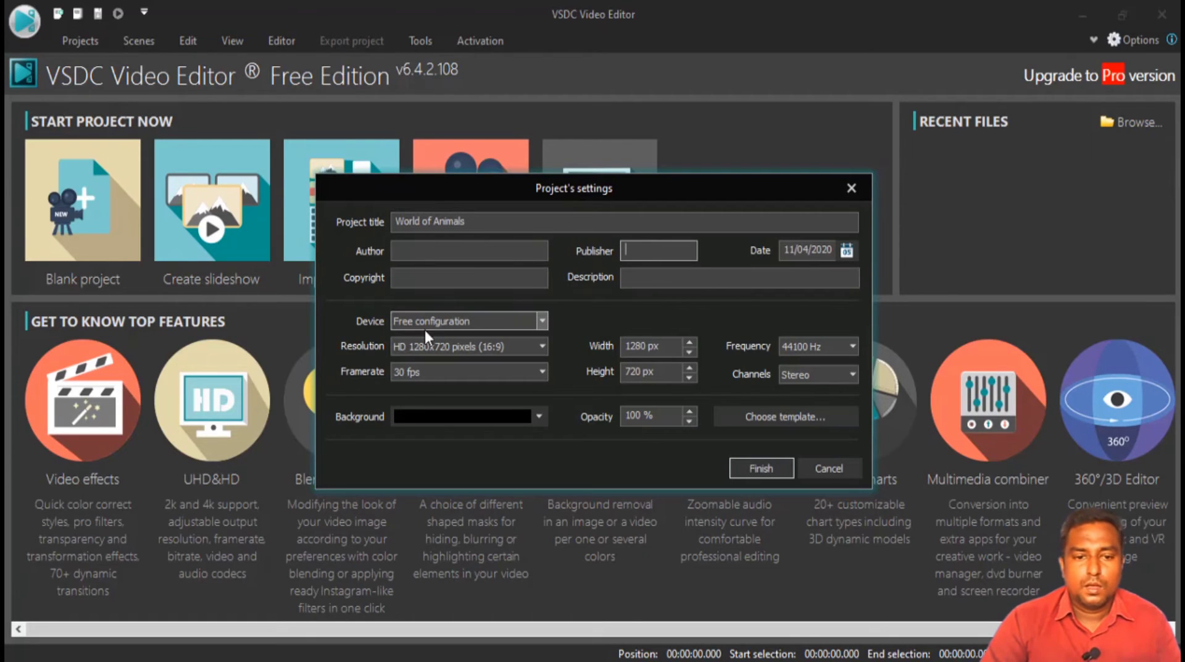
# Try the YouTube device preset in the project settings and change the device to DVD.
pyautogui.click(458, 320)
pyautogui.click(457, 320)
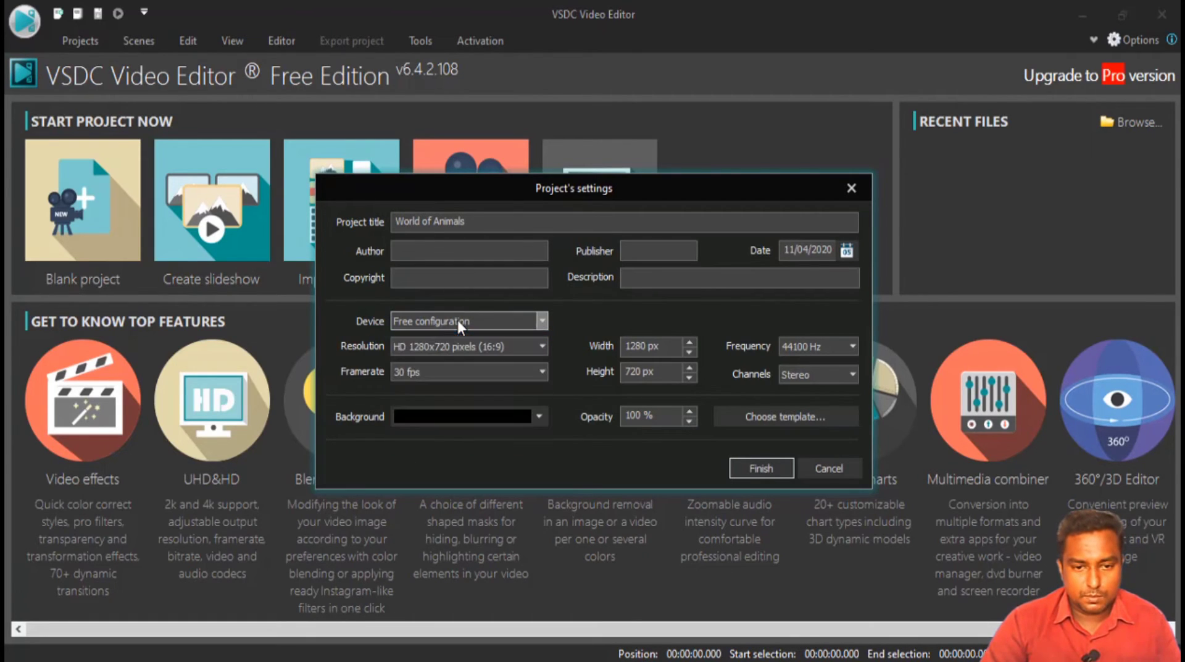
pyautogui.click(495, 319)
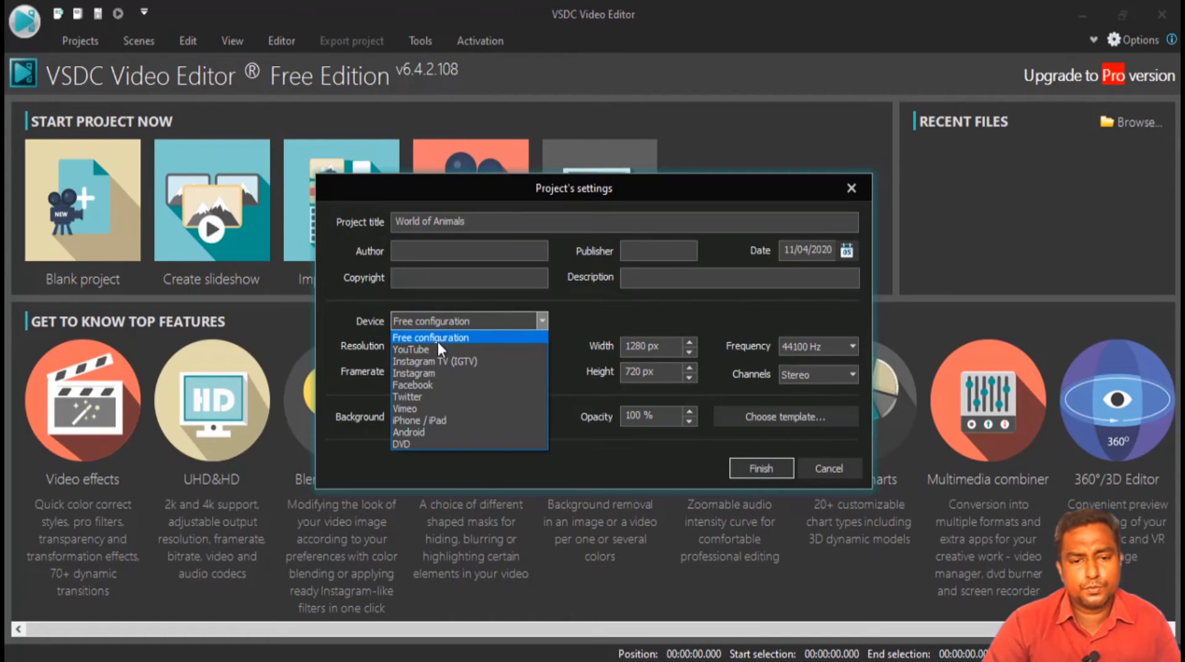
pyautogui.click(430, 349)
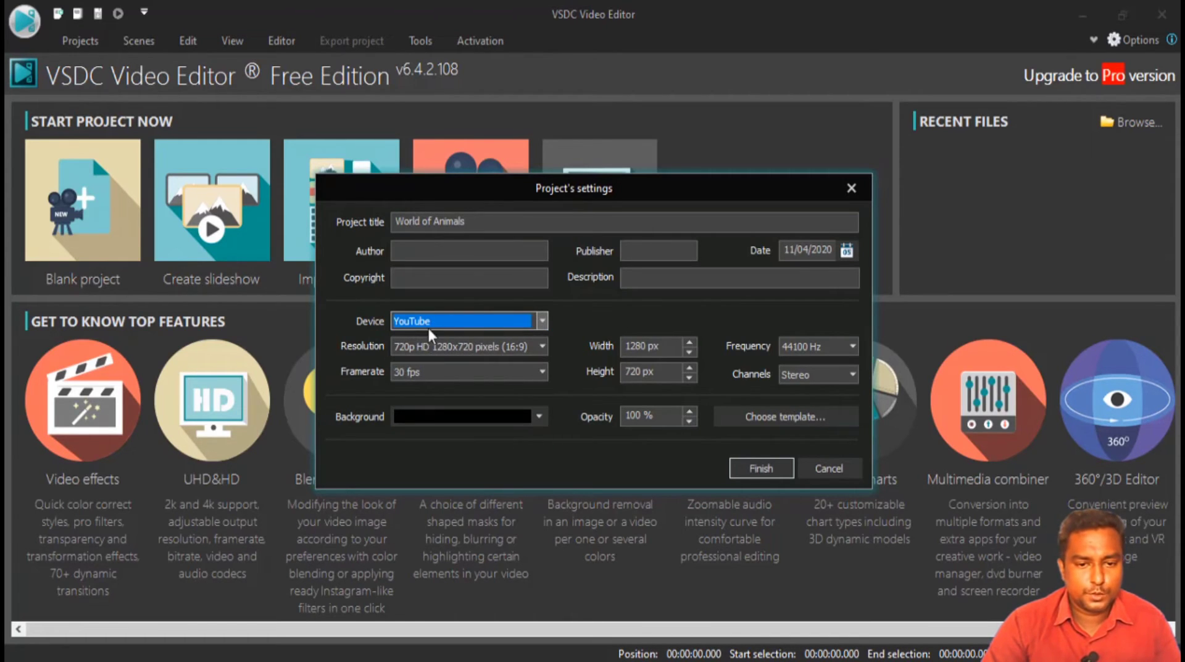
pyautogui.click(464, 316)
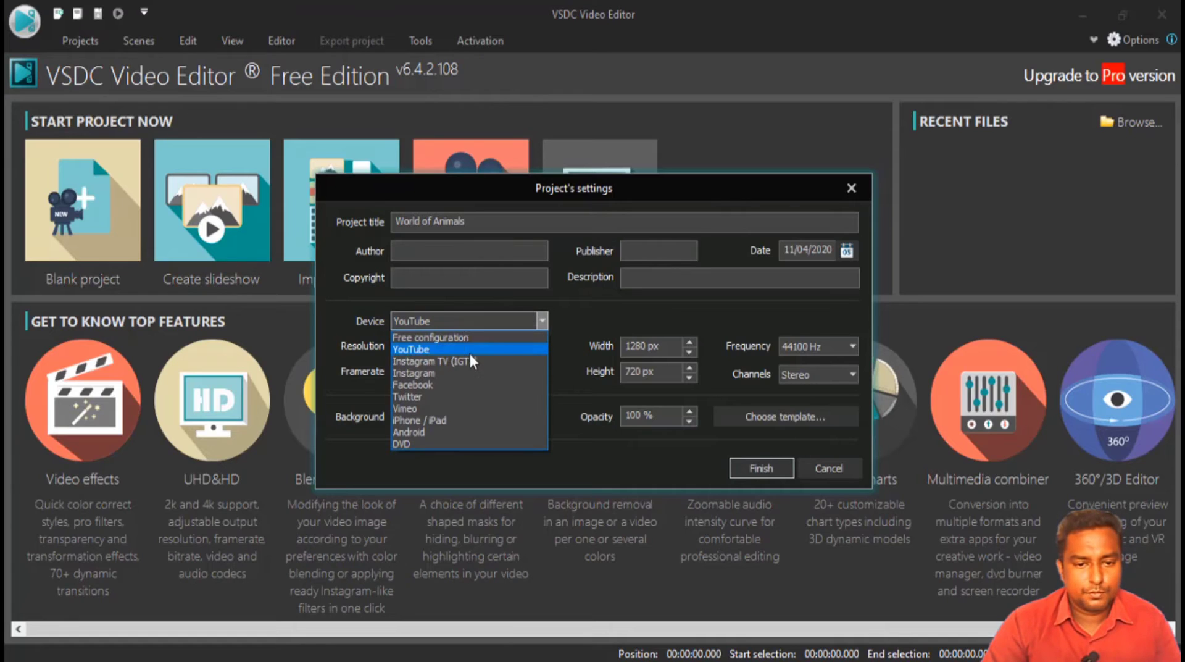
pyautogui.click(446, 439)
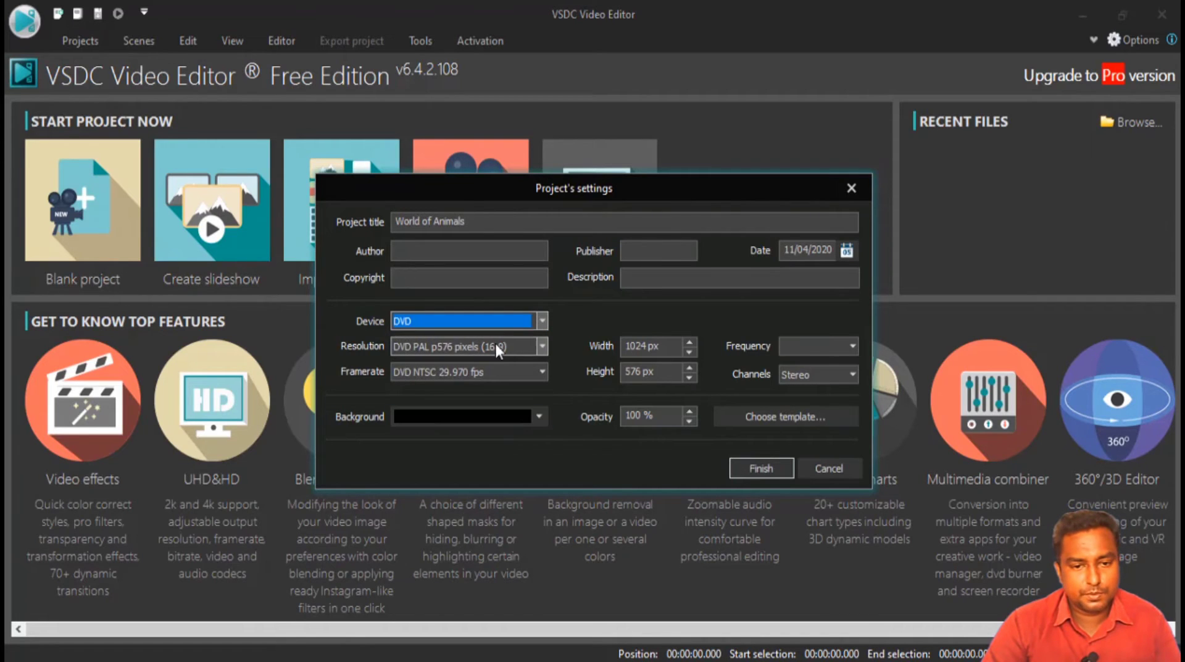
# Try several DVD resolution presets in the project settings, including DVD PAL p576 pixels in 16:9 and 4:3.
pyautogui.click(429, 350)
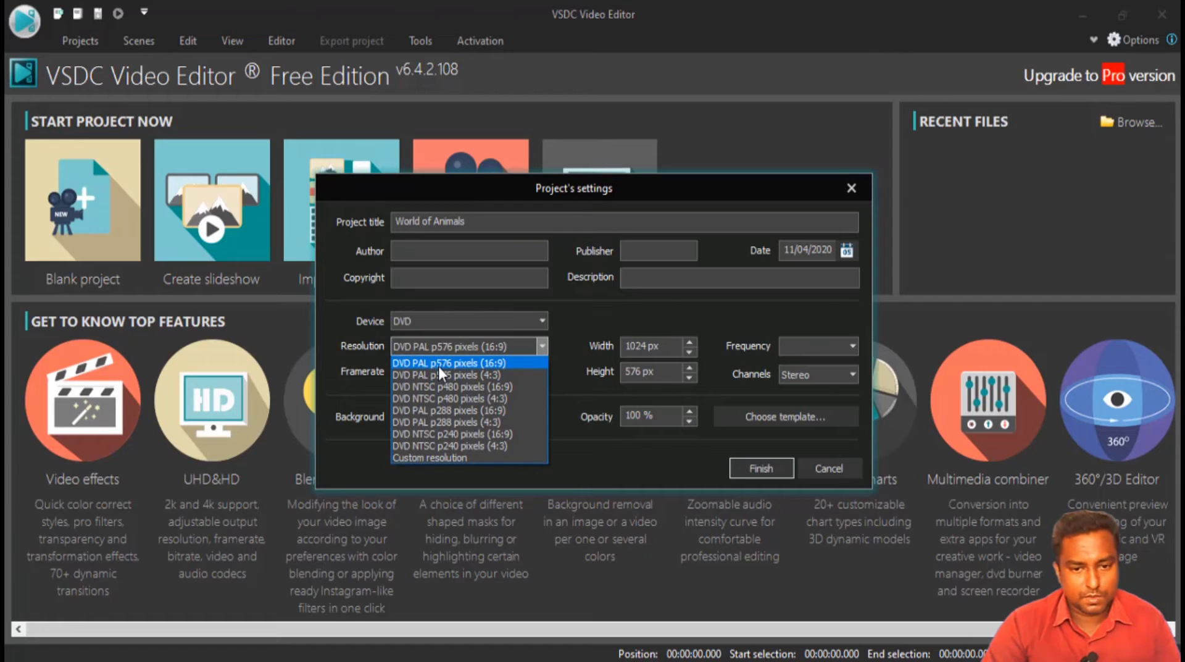
pyautogui.click(464, 362)
pyautogui.click(446, 339)
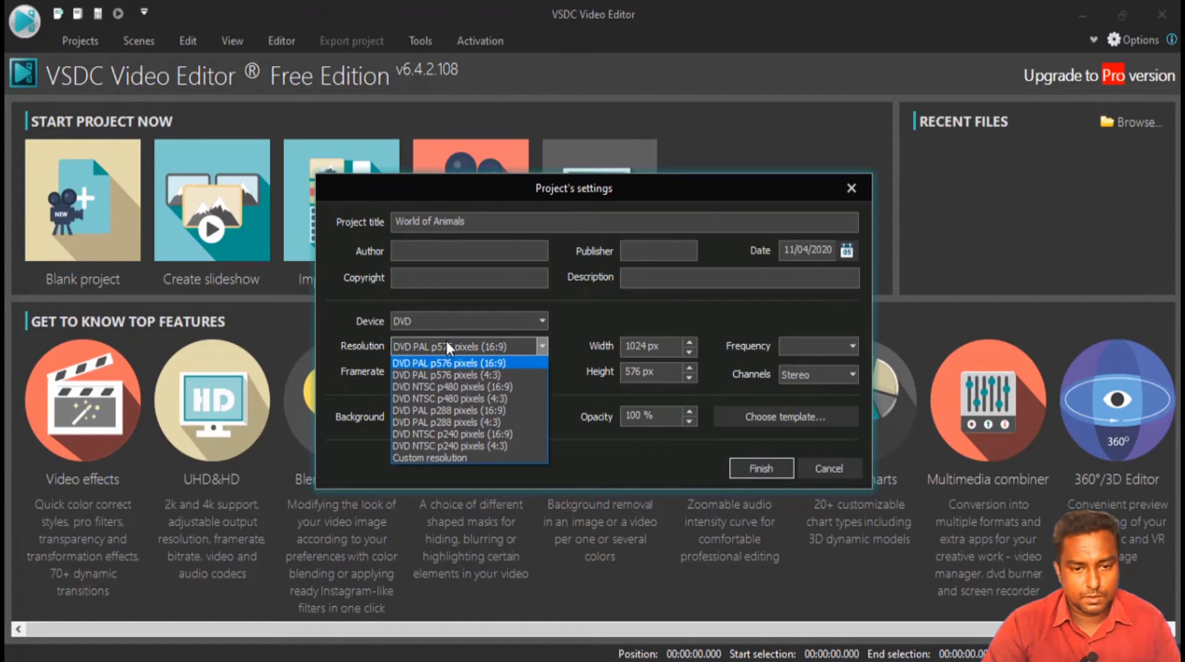
pyautogui.click(454, 386)
pyautogui.click(439, 346)
pyautogui.click(445, 377)
pyautogui.click(435, 338)
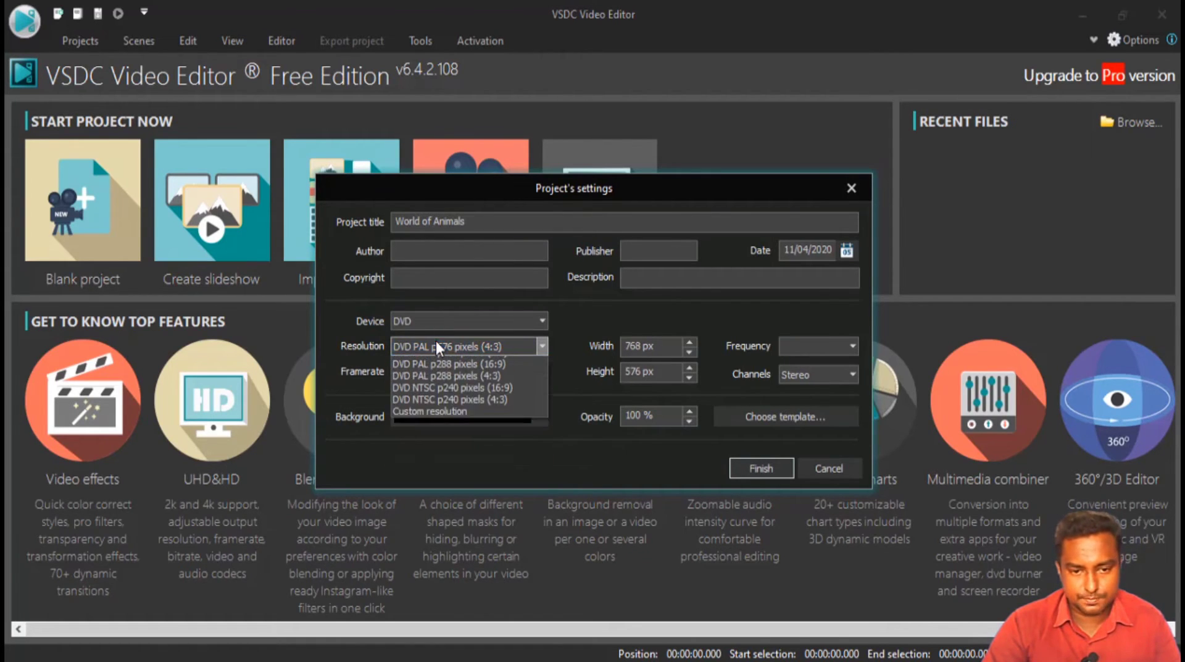
pyautogui.click(429, 364)
# Set the project's device to Free configuration and its resolution to HD 1280x720 pixels (16:9).
pyautogui.click(455, 313)
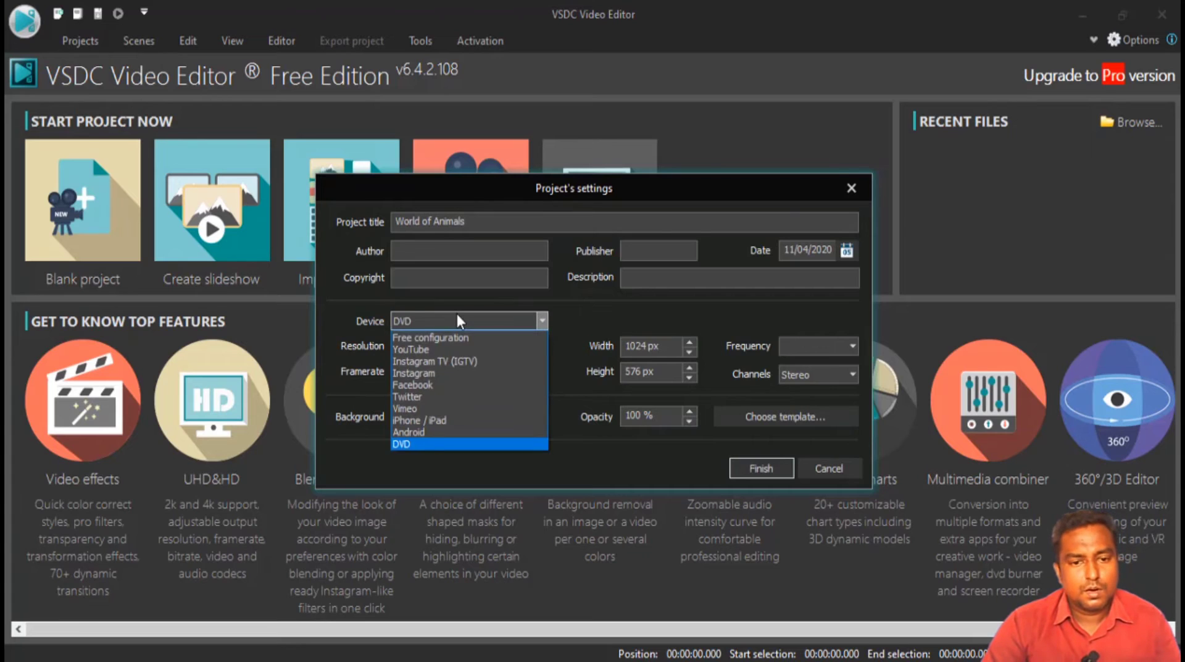
pyautogui.click(458, 337)
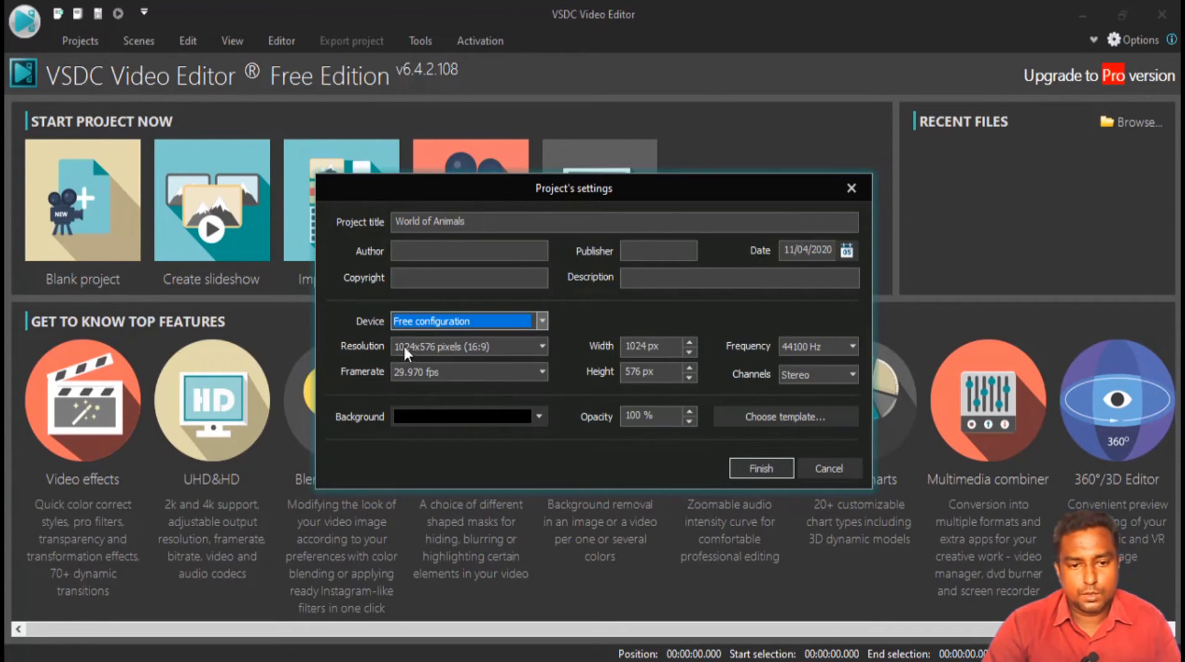
pyautogui.click(547, 346)
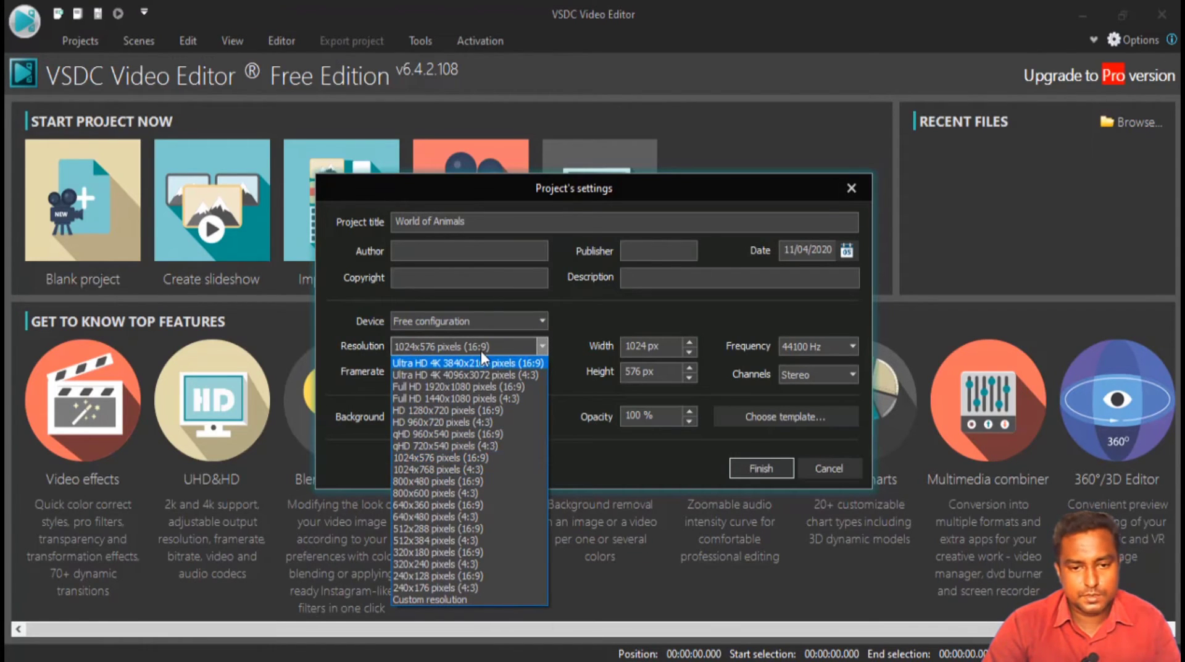
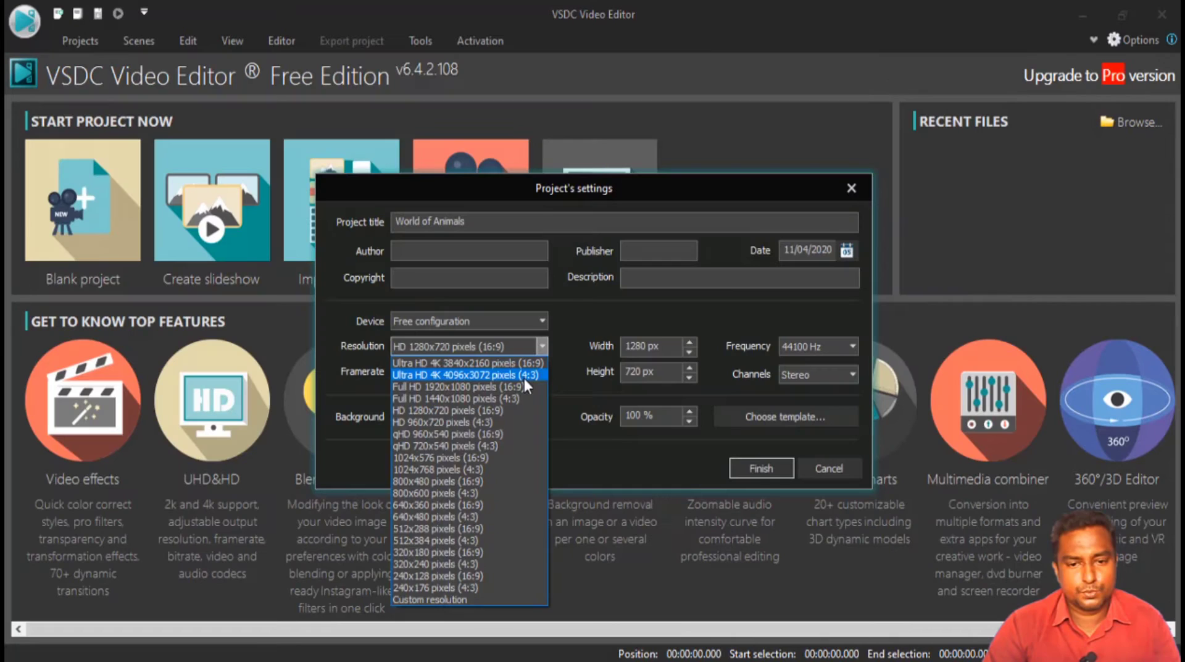
pyautogui.click(524, 378)
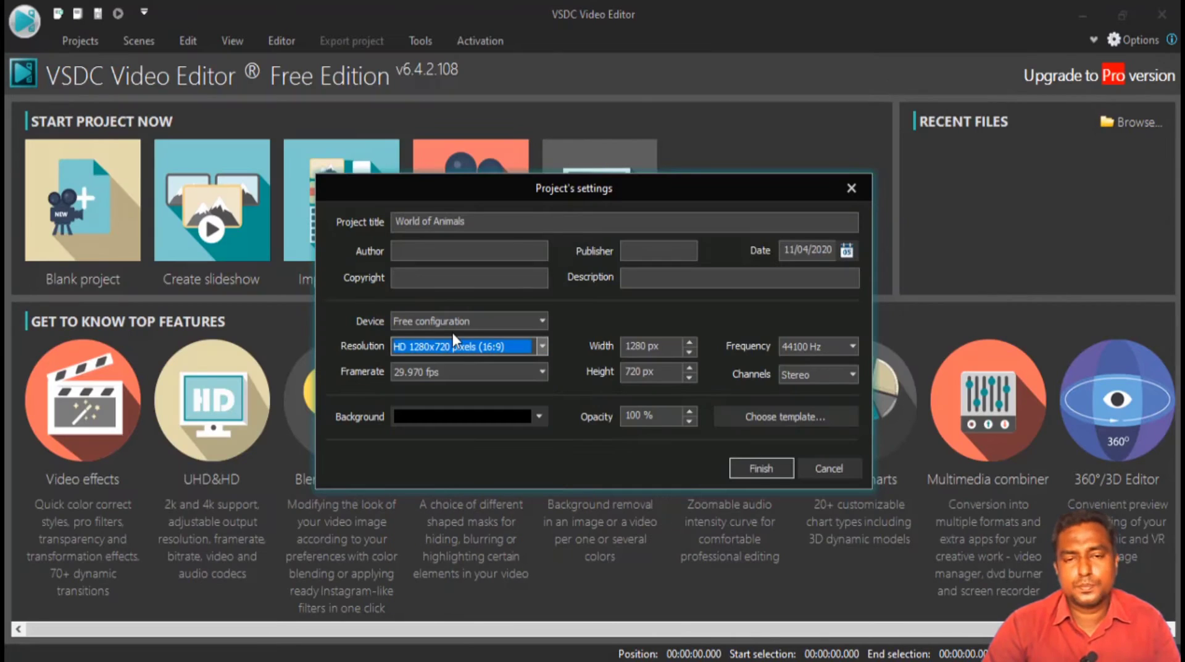
pyautogui.click(476, 347)
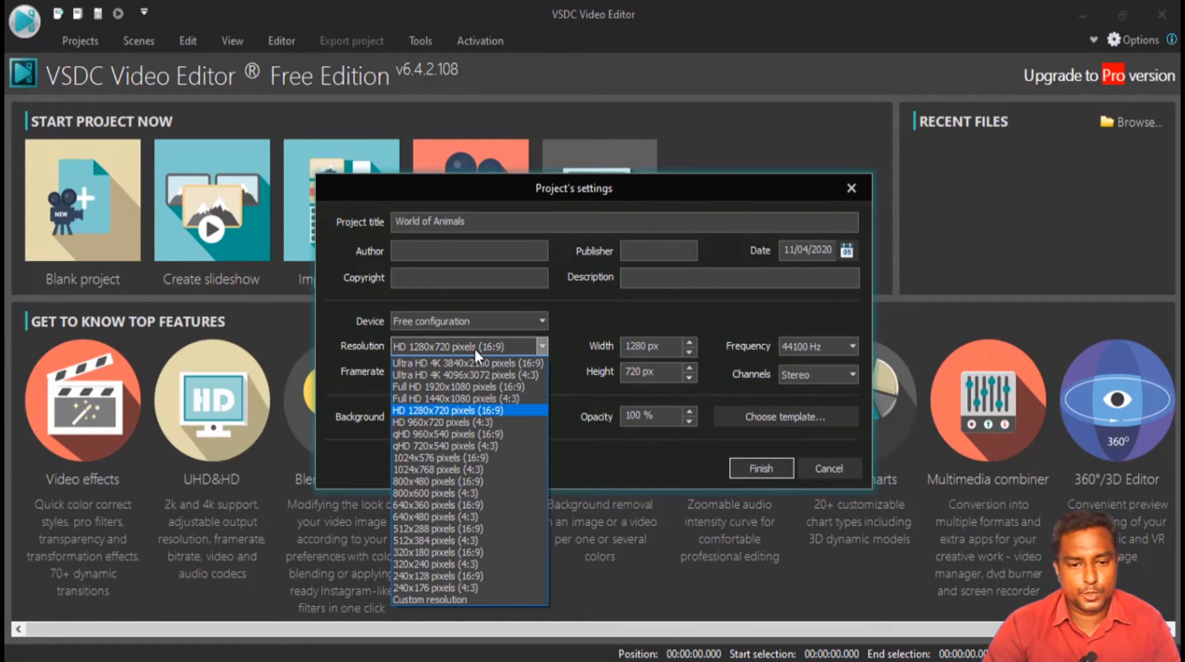
pyautogui.click(432, 410)
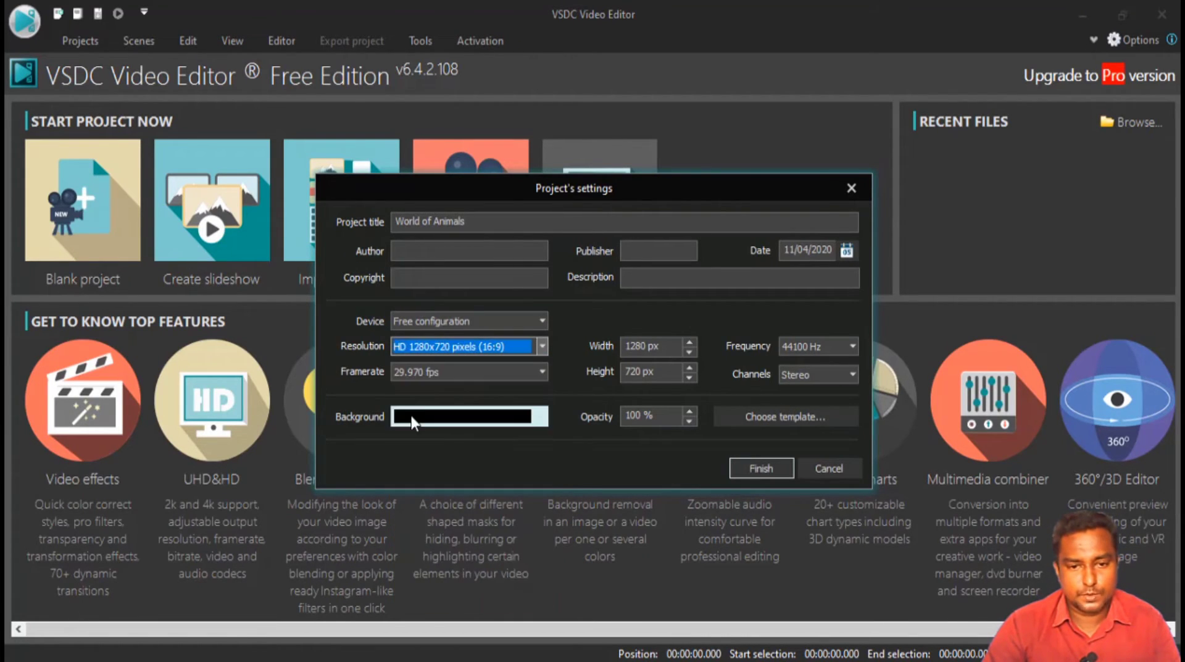
pyautogui.click(494, 346)
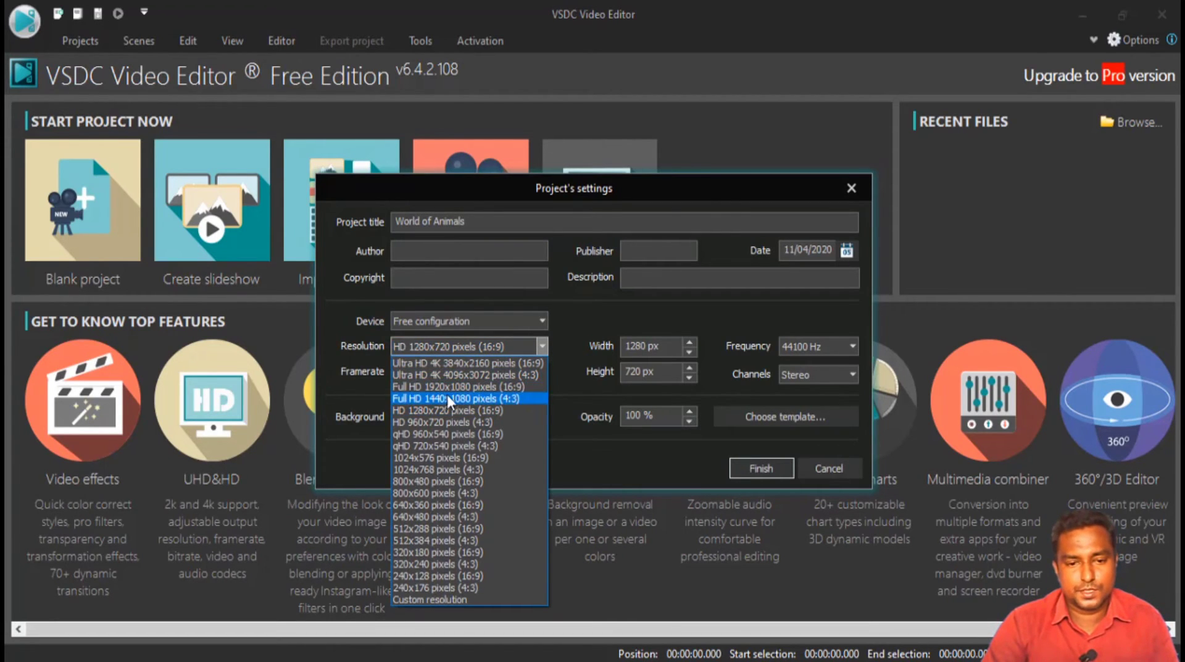
pyautogui.click(543, 340)
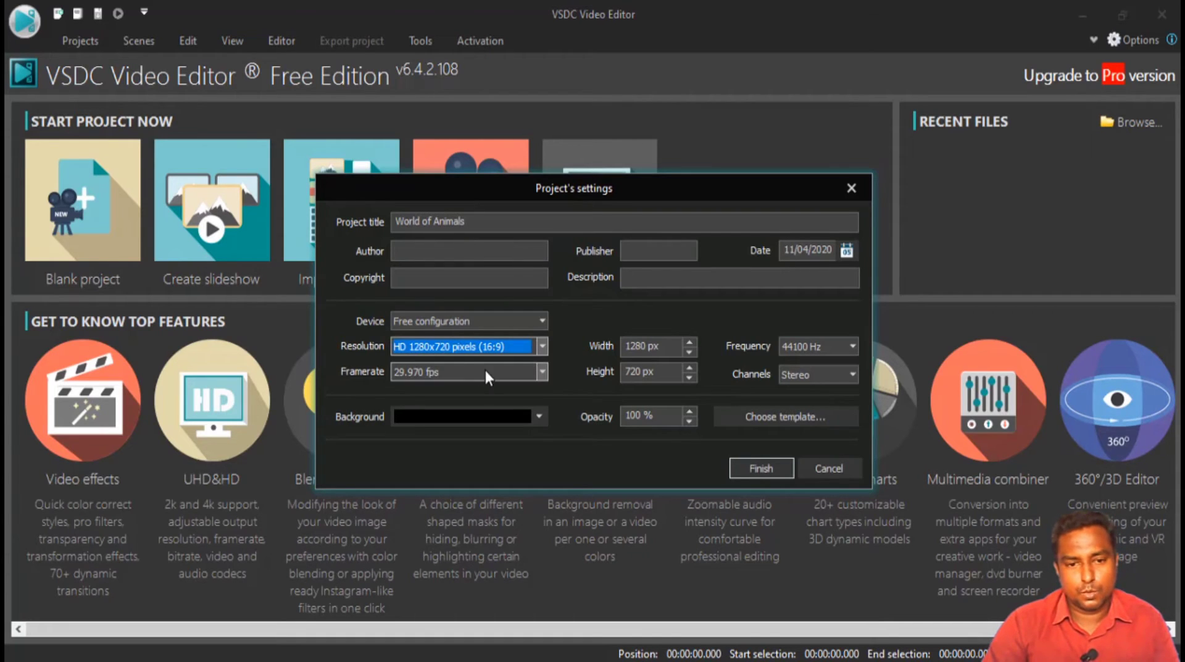
# Check the framerate, width and background color settings, and finish creating the project.
pyautogui.click(439, 374)
pyautogui.click(439, 374)
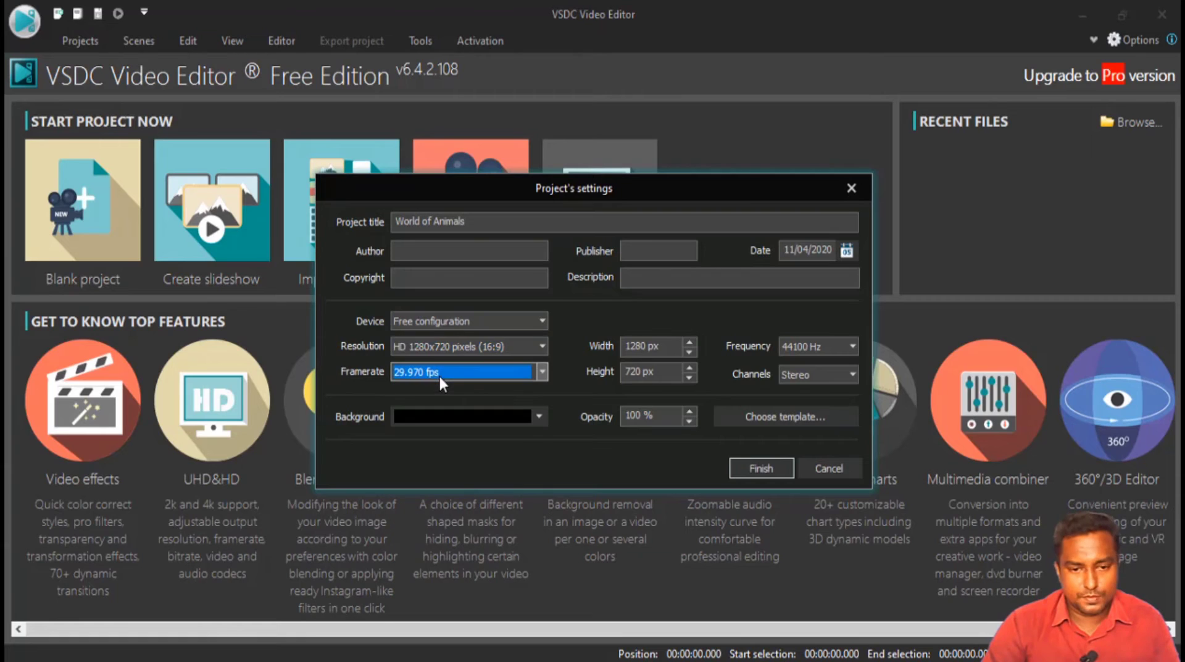
pyautogui.click(661, 346)
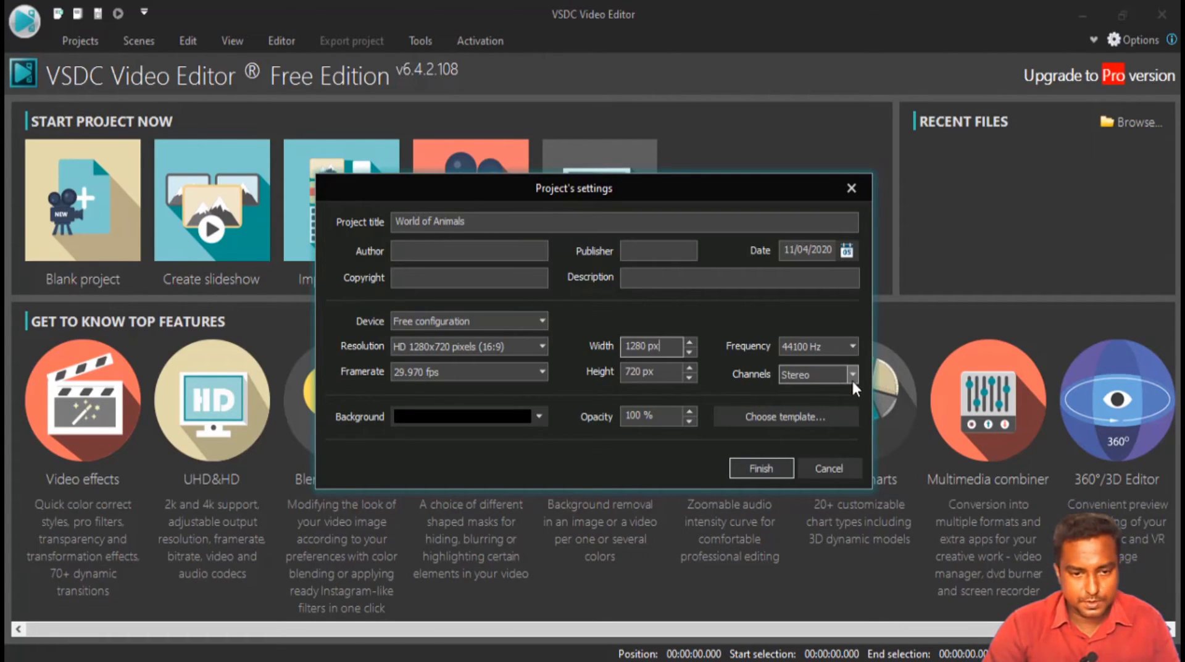
pyautogui.click(518, 417)
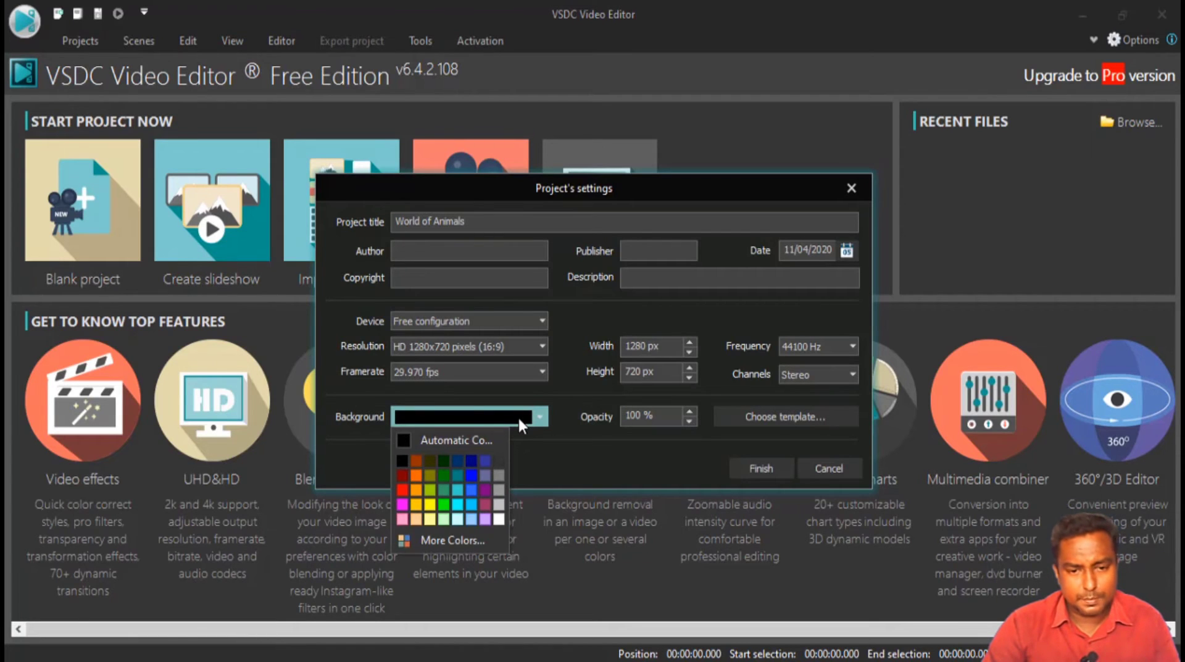
pyautogui.click(518, 415)
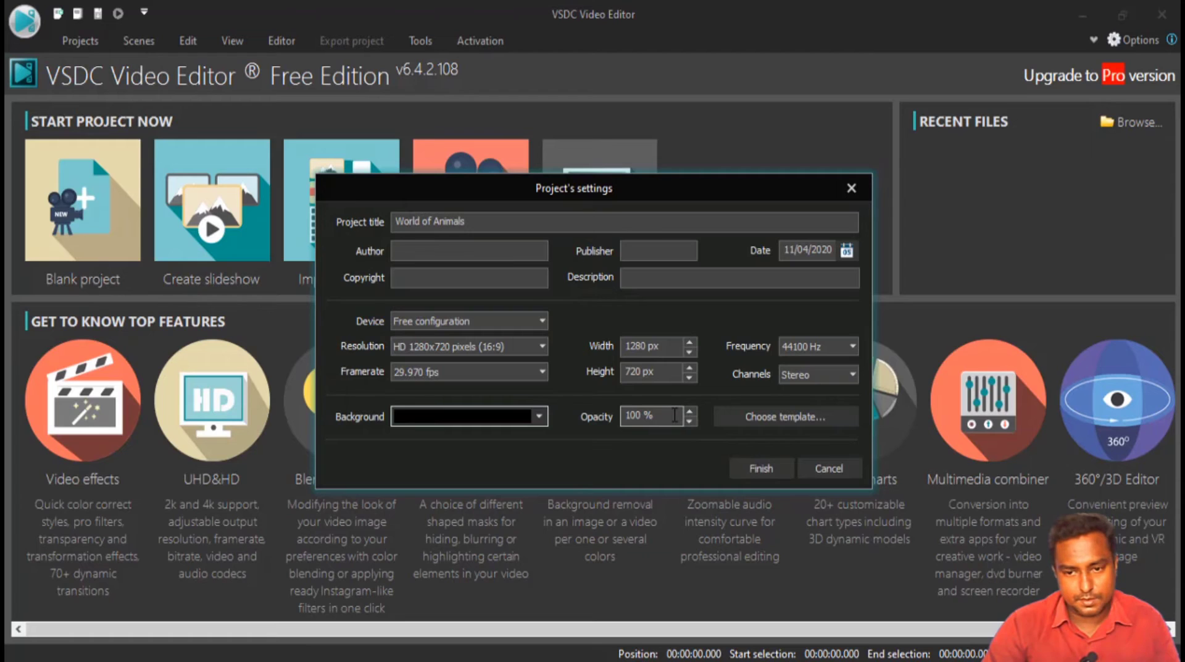
pyautogui.click(760, 469)
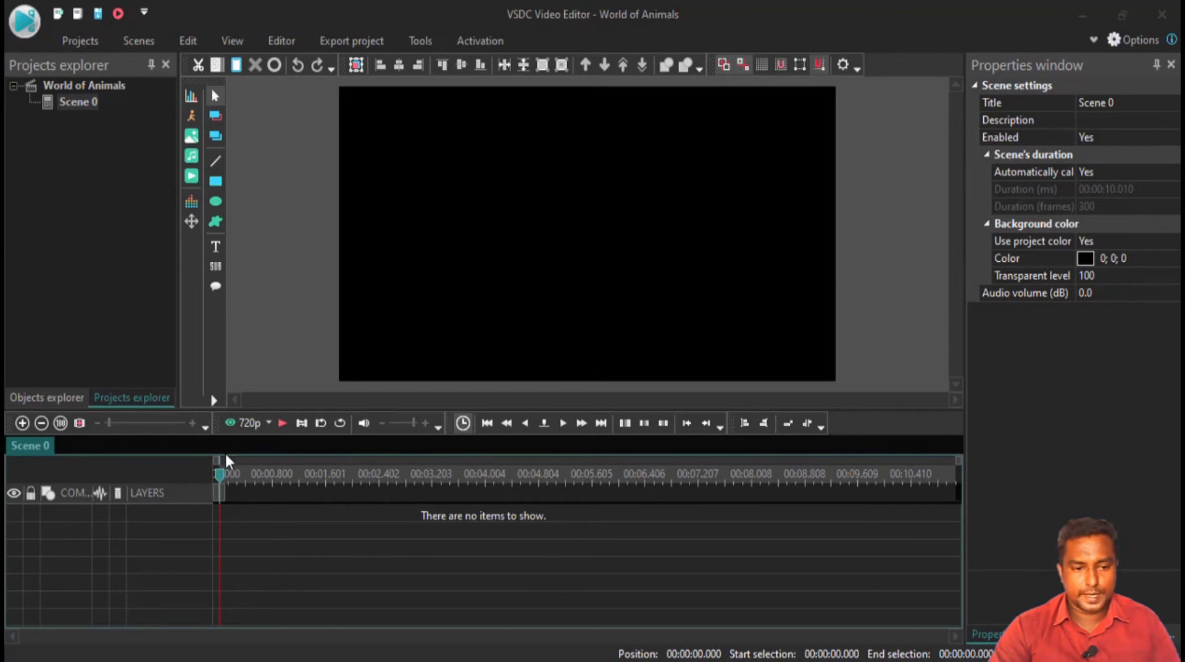
# Scrub the playhead back and forth along the empty timeline and return it to the start.
pyautogui.moveTo(224, 481); pyautogui.dragTo(466, 517)
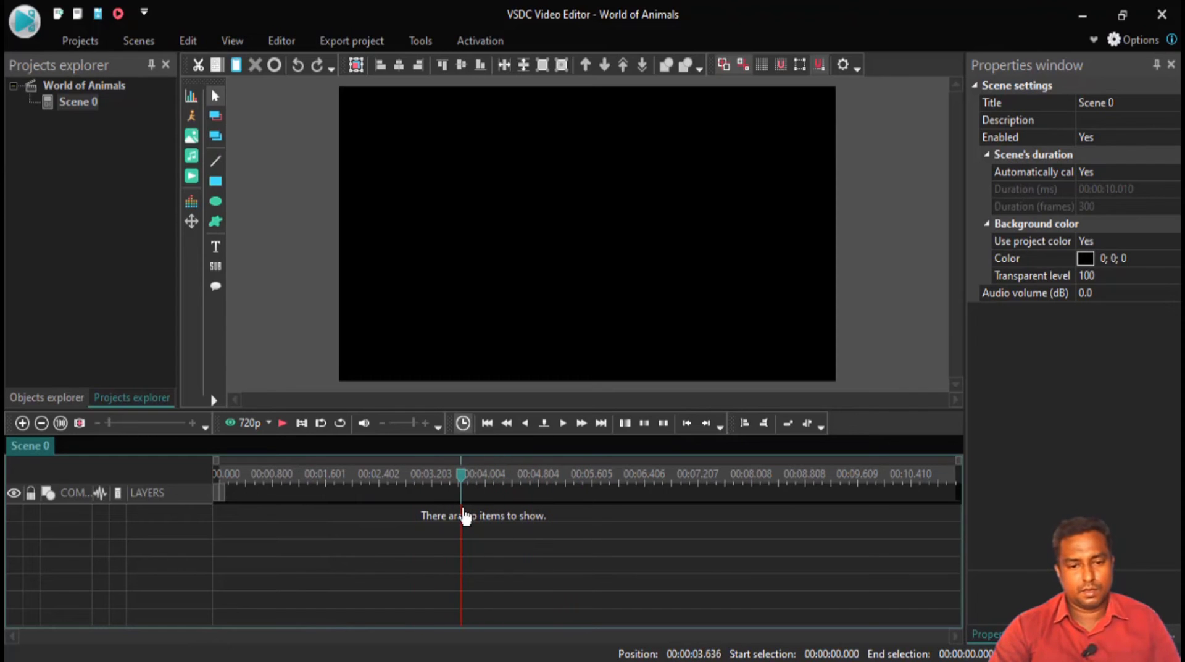
pyautogui.click(419, 479)
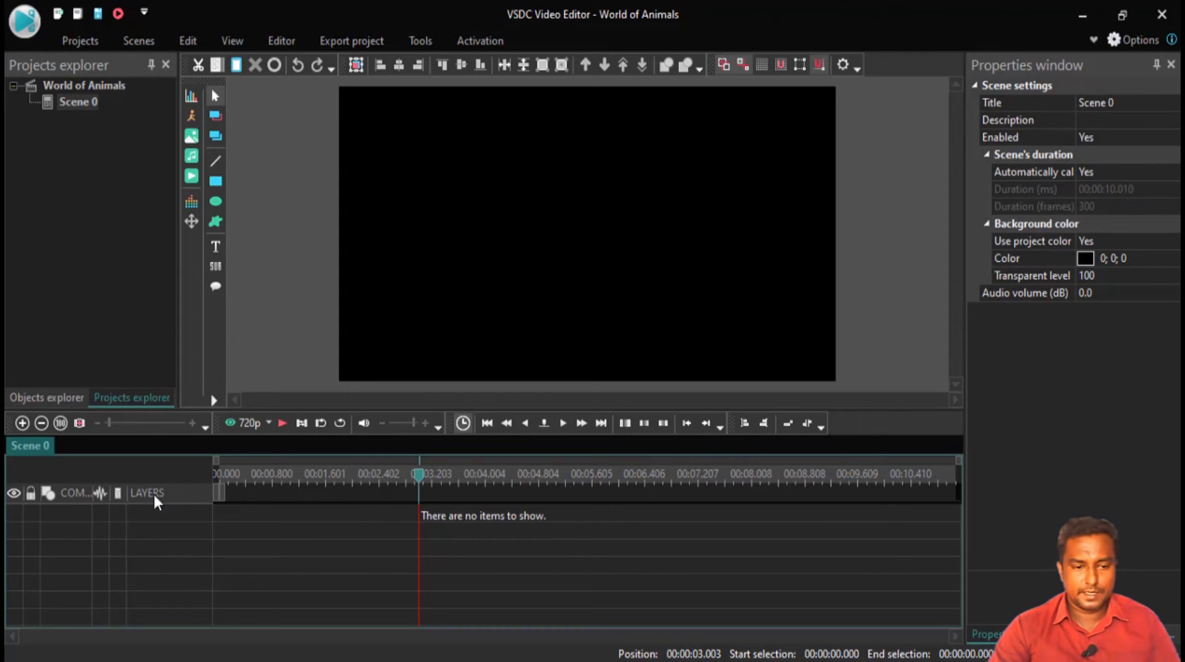
pyautogui.moveTo(387, 476); pyautogui.dragTo(254, 478)
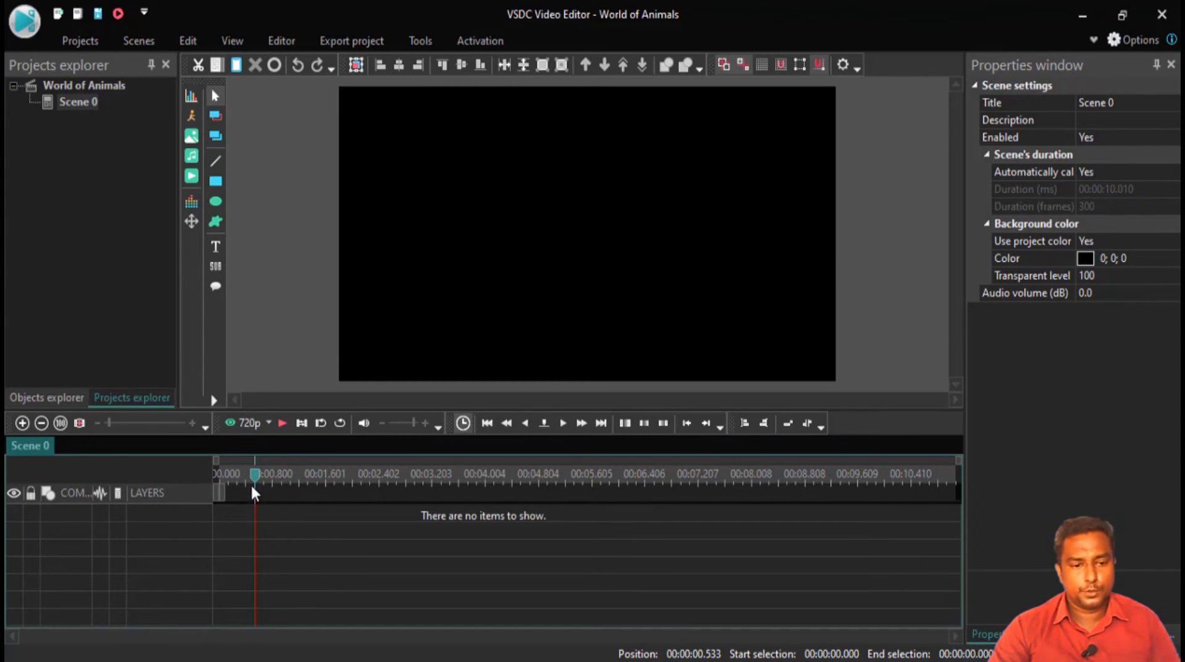
pyautogui.moveTo(254, 489)
pyautogui.mouseDown()
pyautogui.moveTo(274, 490)
pyautogui.moveTo(235, 488)
pyautogui.moveTo(256, 489)
pyautogui.mouseUp()
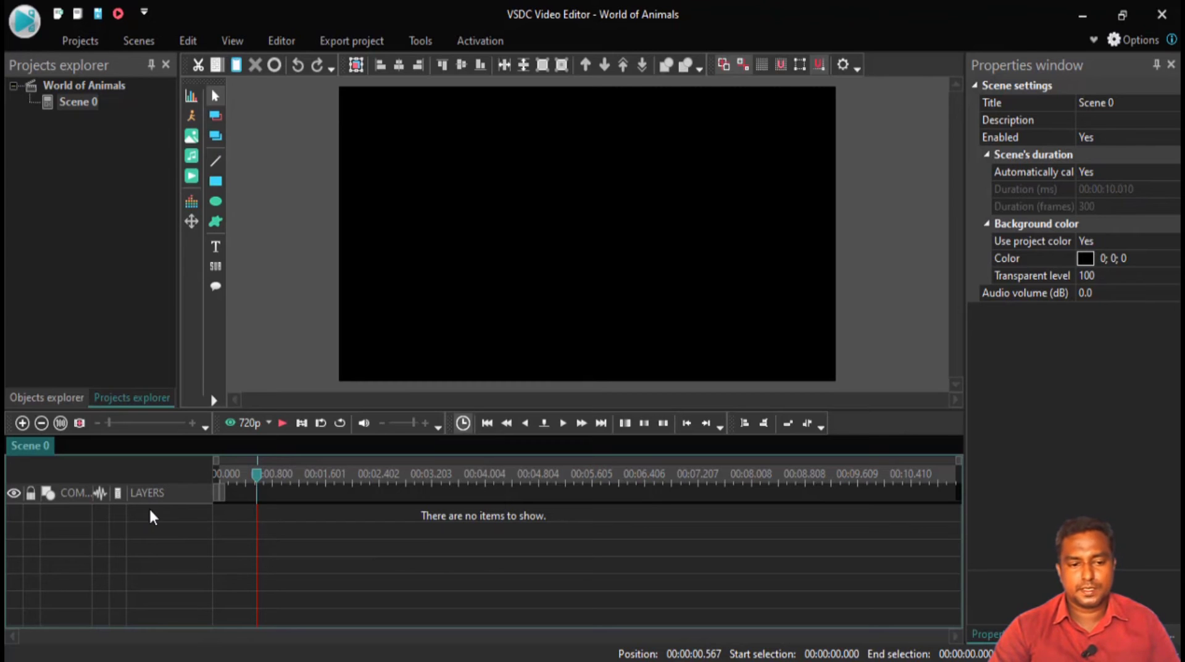
pyautogui.moveTo(257, 487); pyautogui.dragTo(200, 549)
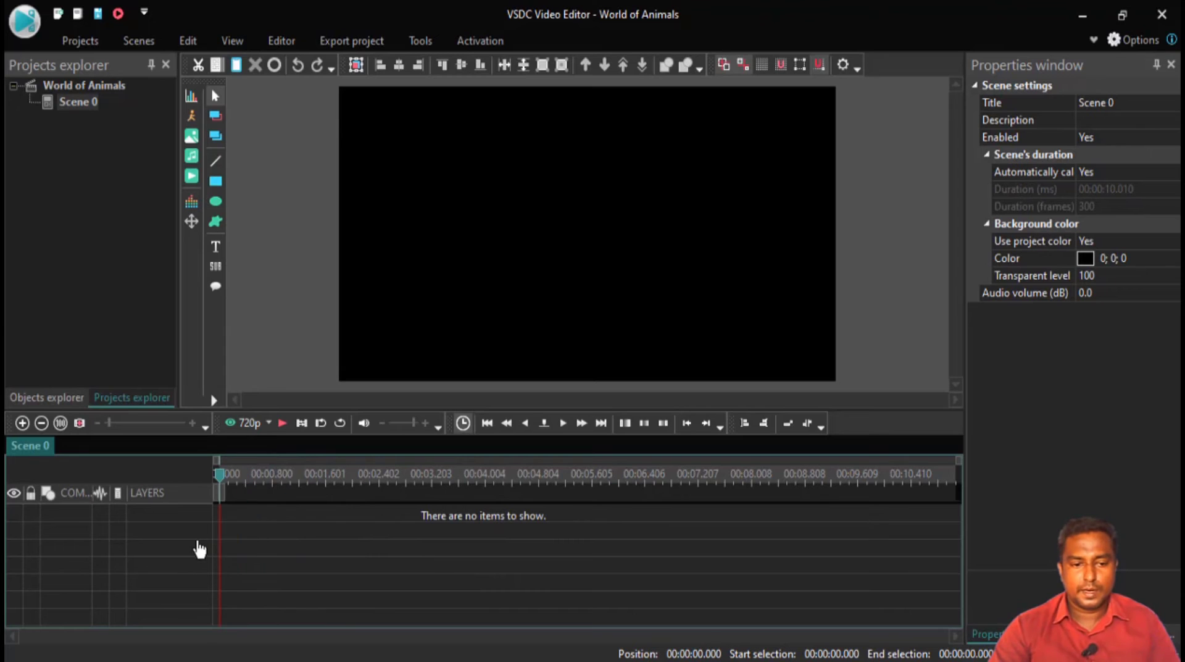
pyautogui.click(229, 485)
pyautogui.moveTo(230, 484); pyautogui.dragTo(126, 480)
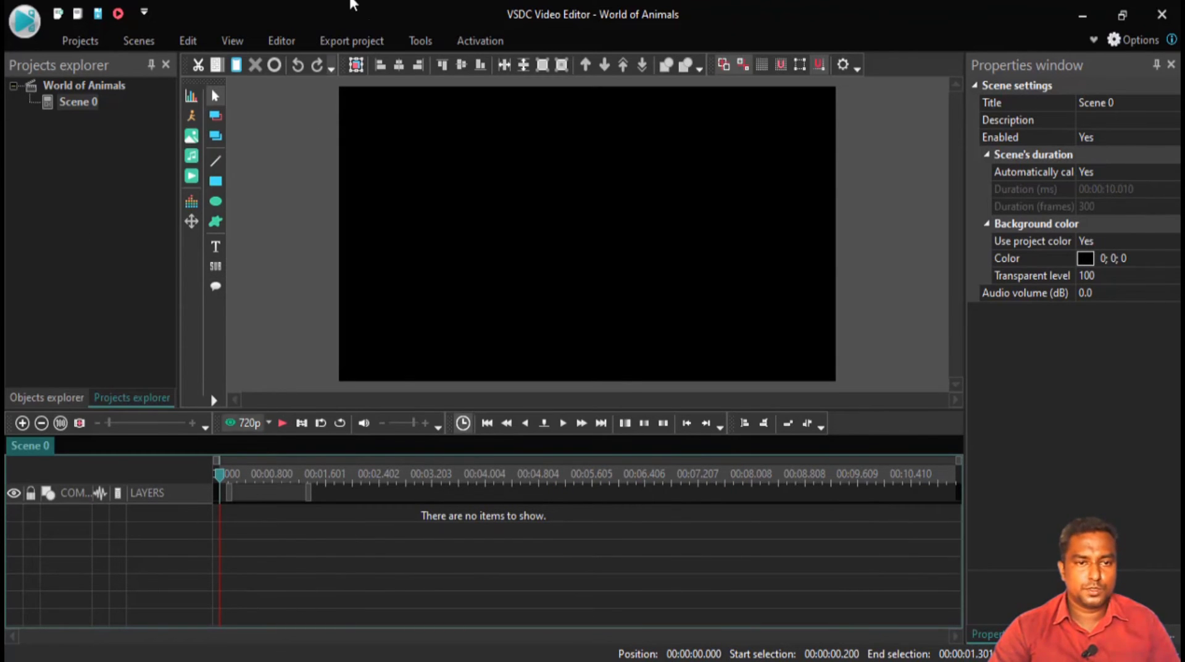
pyautogui.click(276, 41)
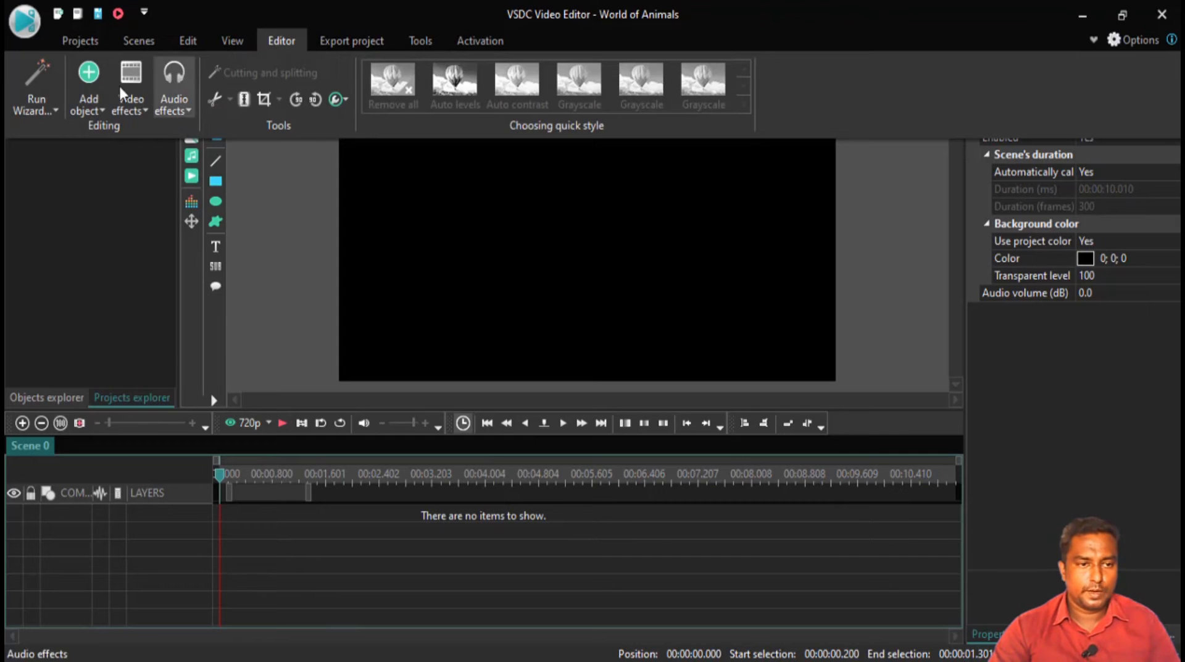
pyautogui.click(96, 110)
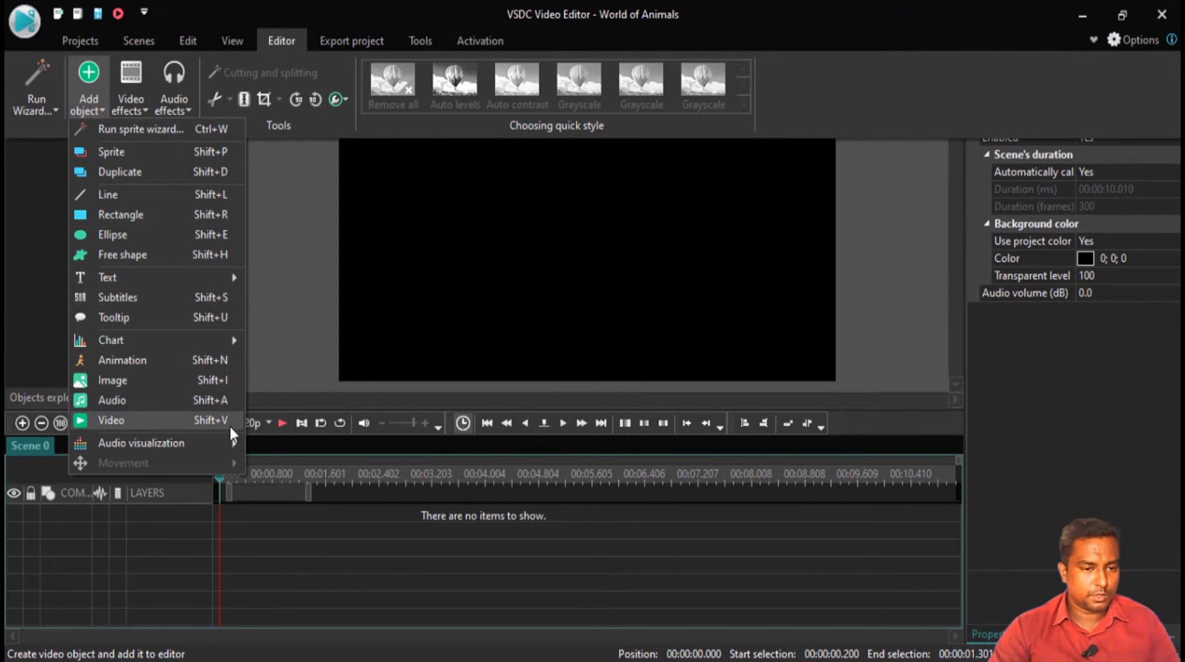
pyautogui.click(292, 333)
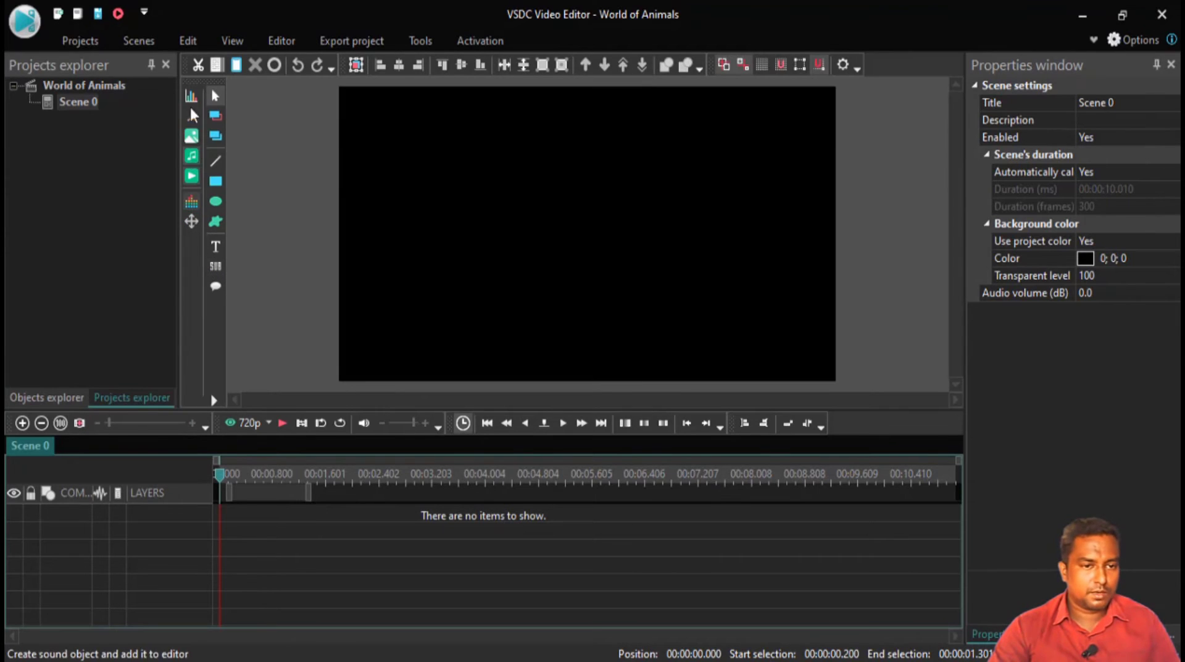
# Add the video Pexels Videos 2386458 from the Video Files folder on a new layer, positioned from scene begin.
pyautogui.click(191, 178)
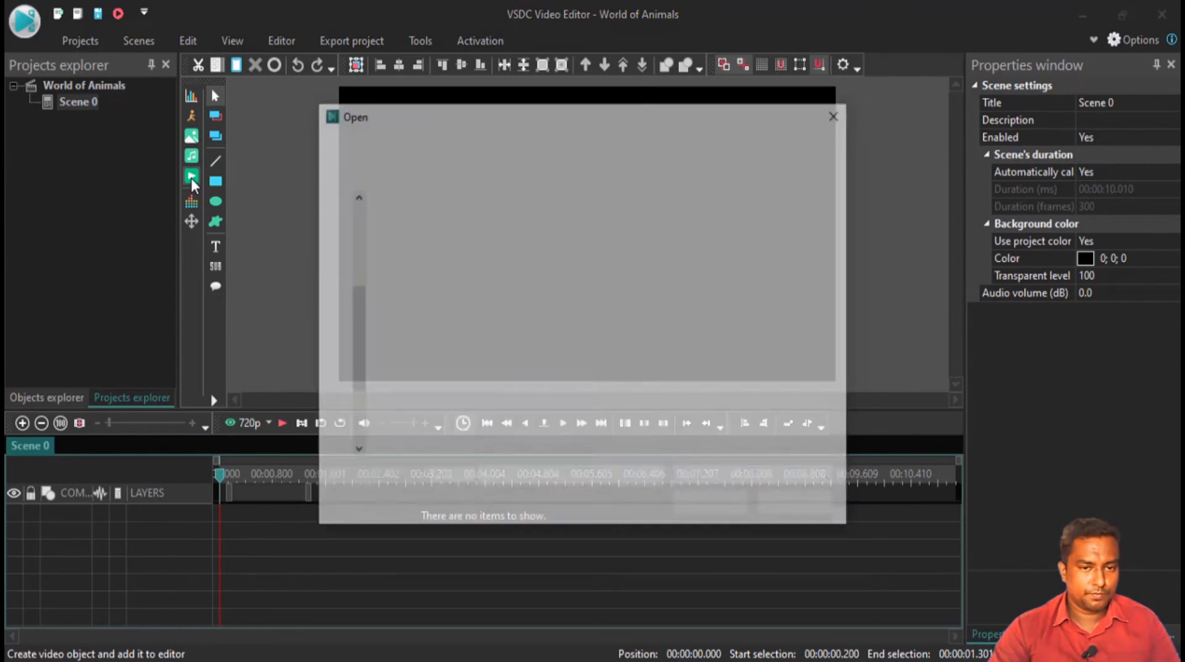
pyautogui.click(654, 369)
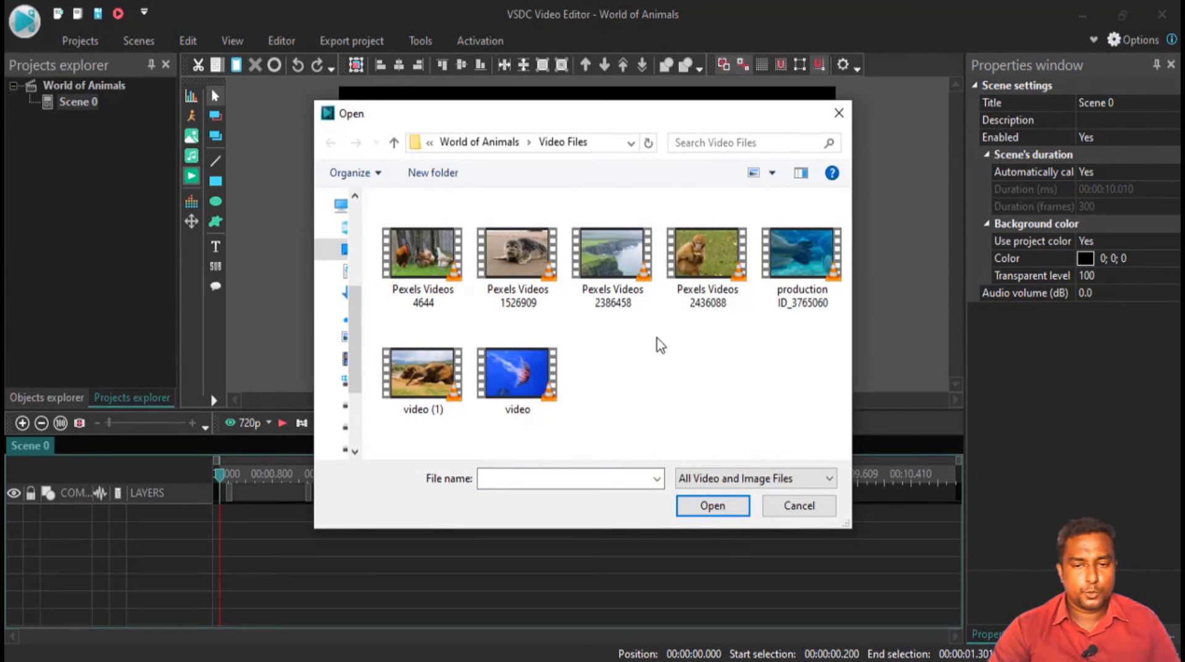
pyautogui.click(608, 291)
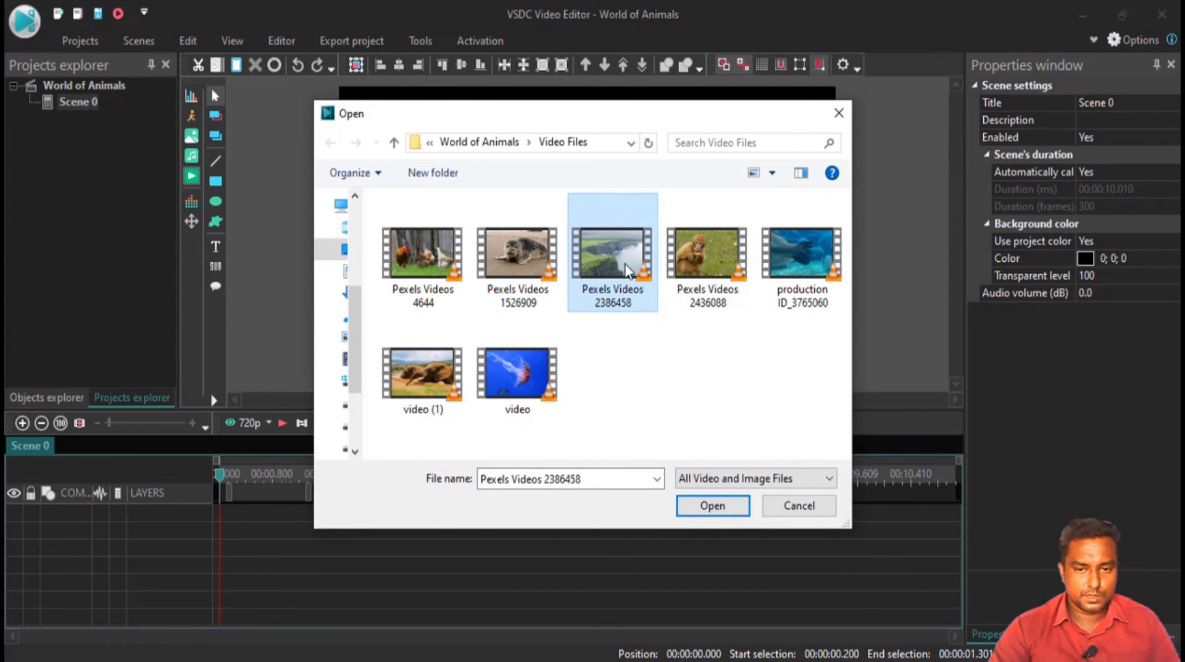
pyautogui.click(704, 507)
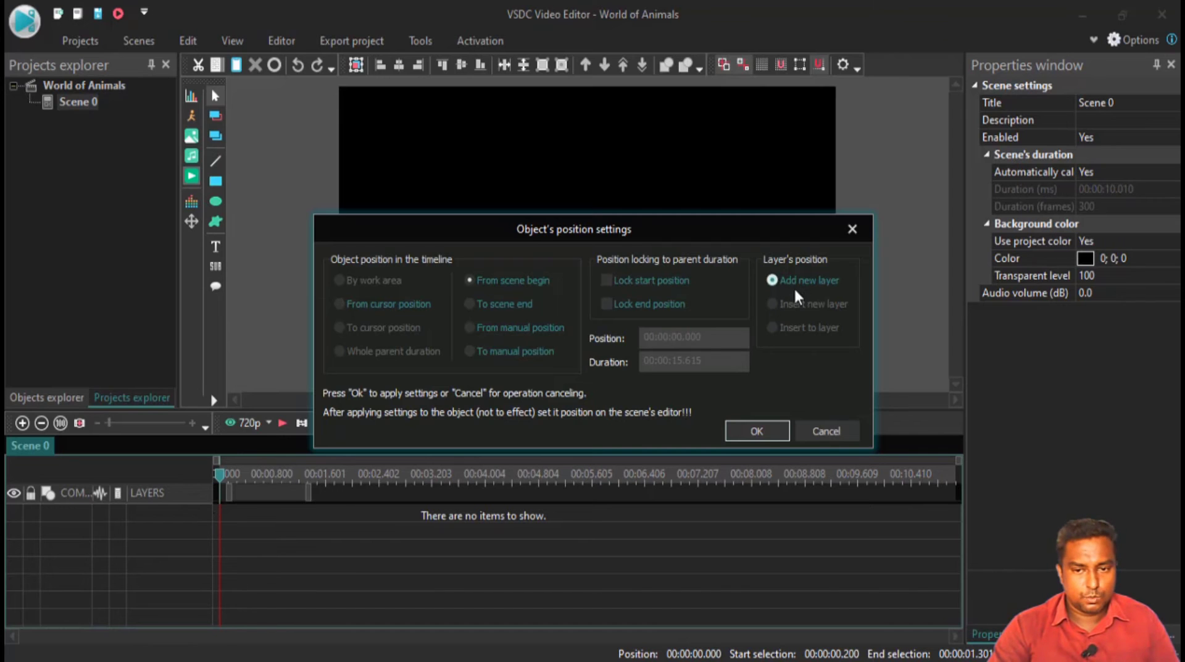
pyautogui.click(783, 430)
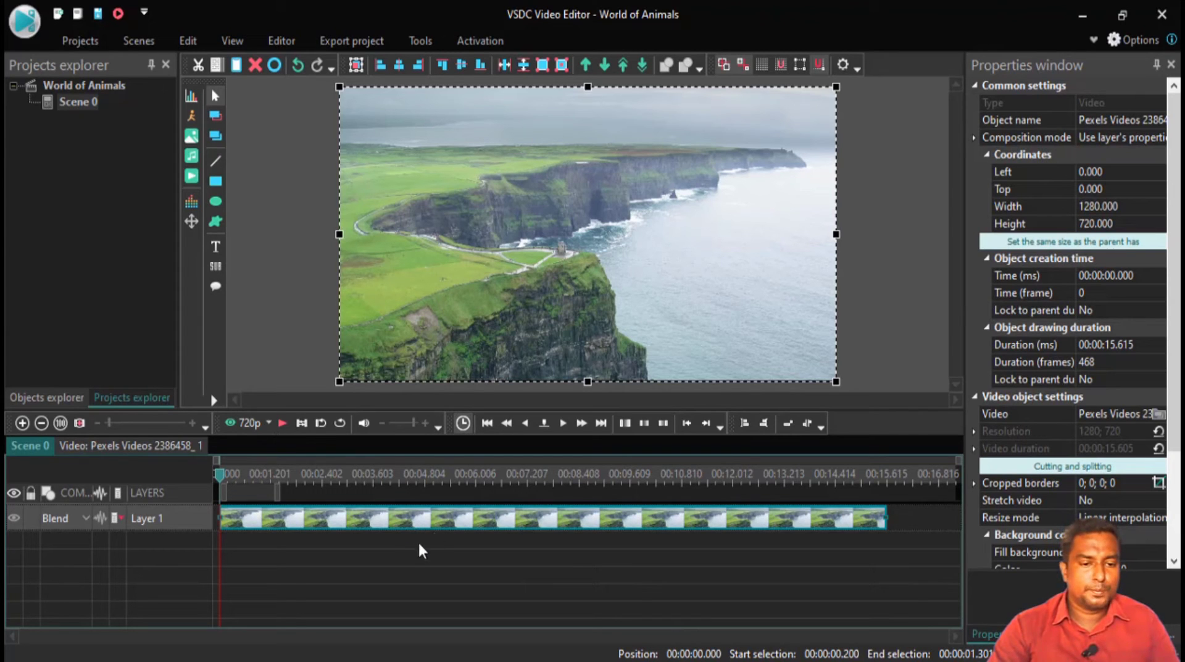
# Play the first seconds of the cliff clip and look through the available preview quality options.
pyautogui.press('space')
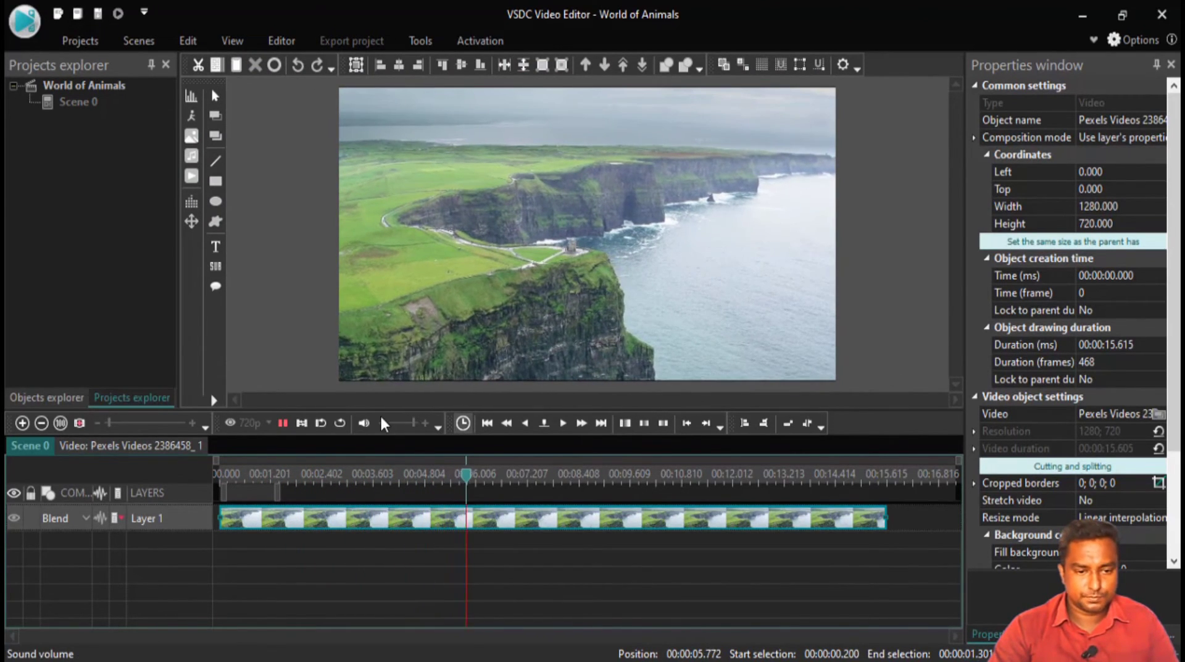
pyautogui.press('space')
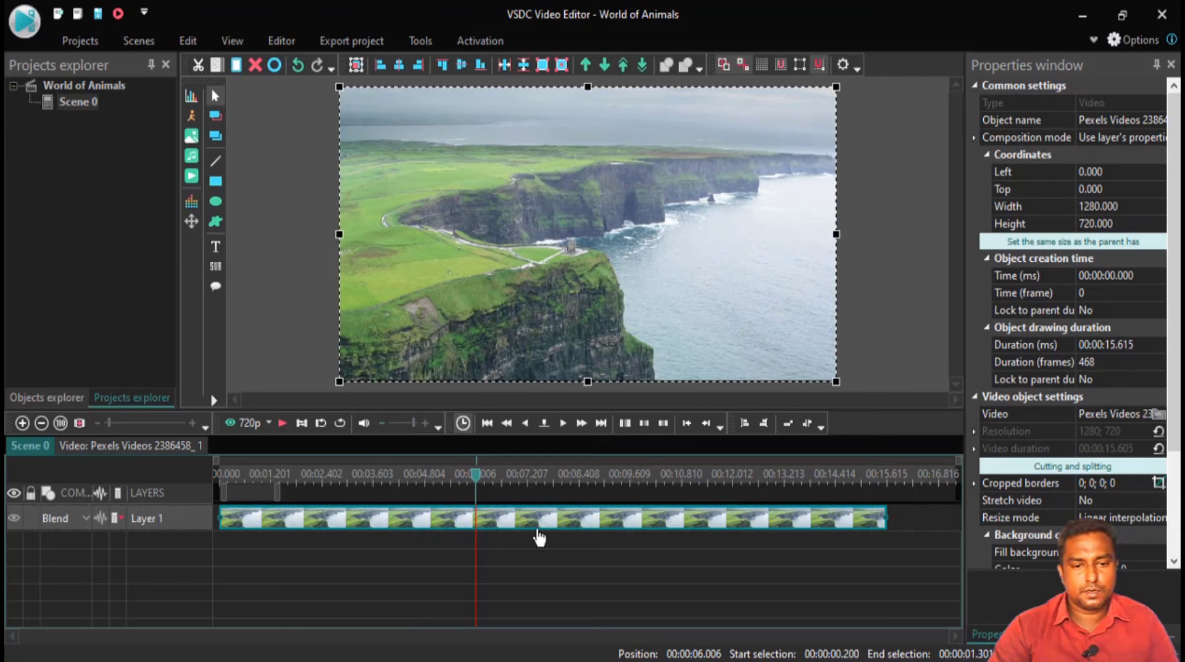
pyautogui.click(267, 424)
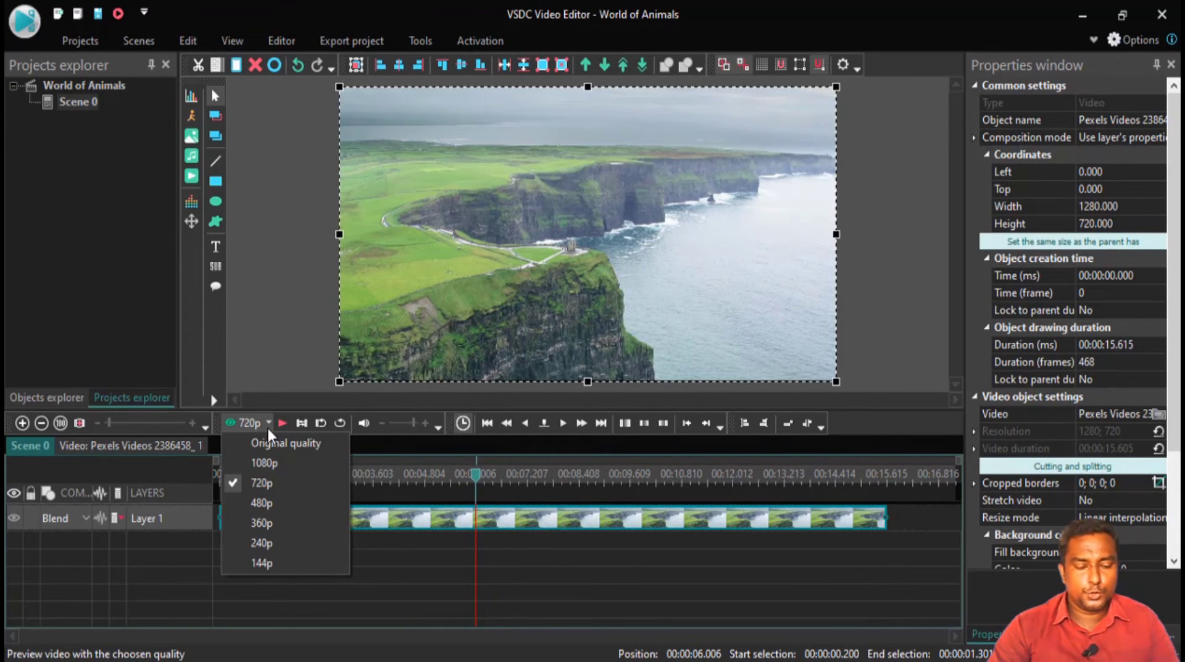
pyautogui.click(326, 102)
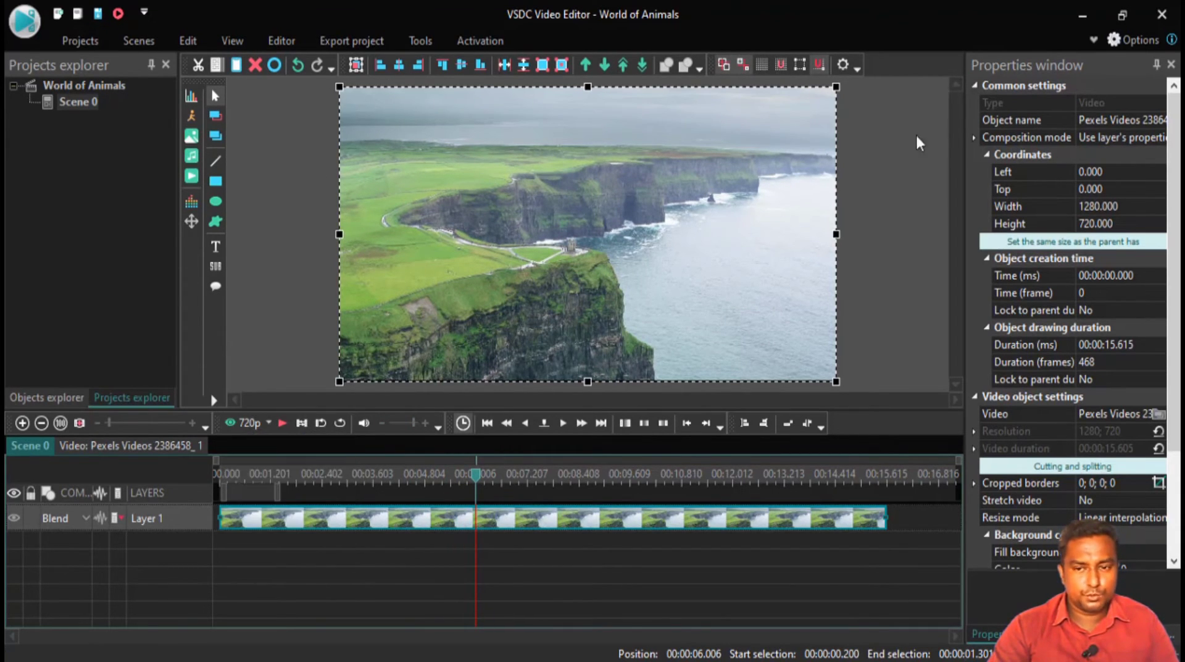
# Set the preview quality to 360p and play the cliff clip from the current playhead position.
pyautogui.click(269, 423)
pyautogui.click(270, 423)
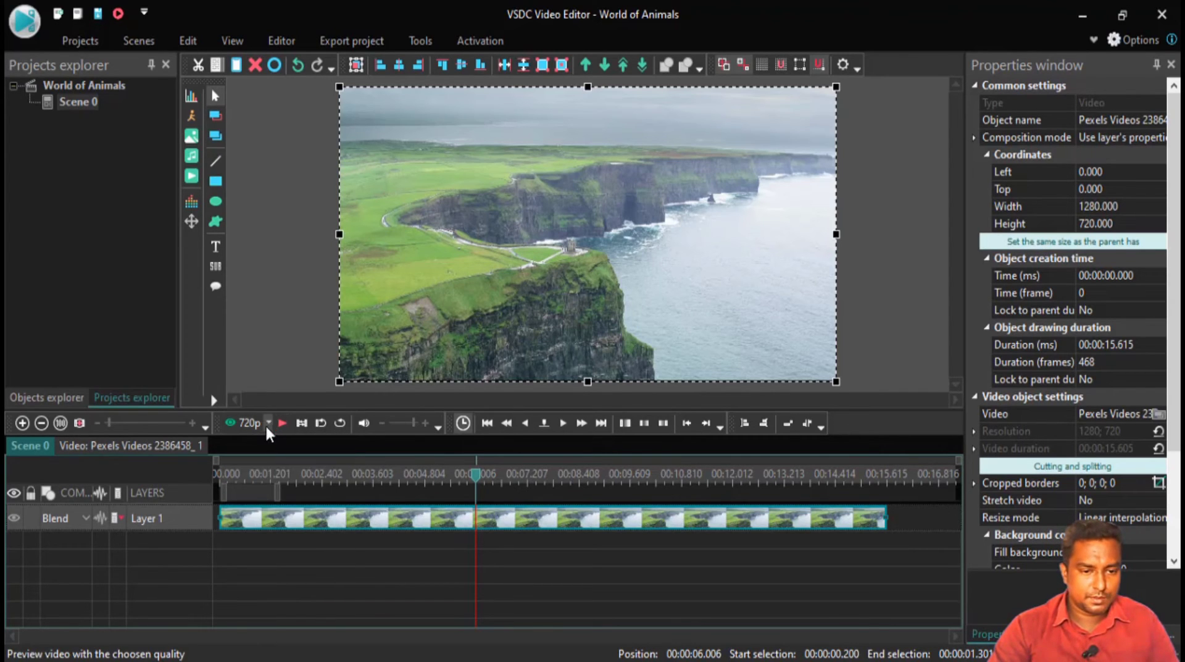
pyautogui.click(265, 424)
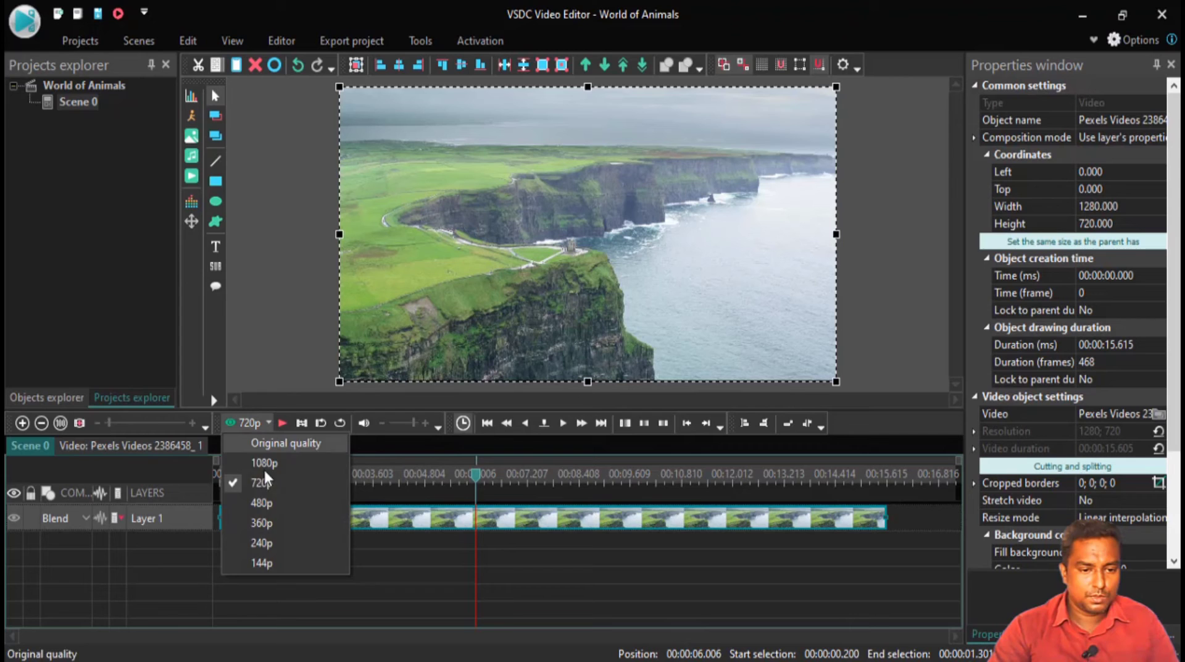
pyautogui.click(264, 526)
pyautogui.click(282, 423)
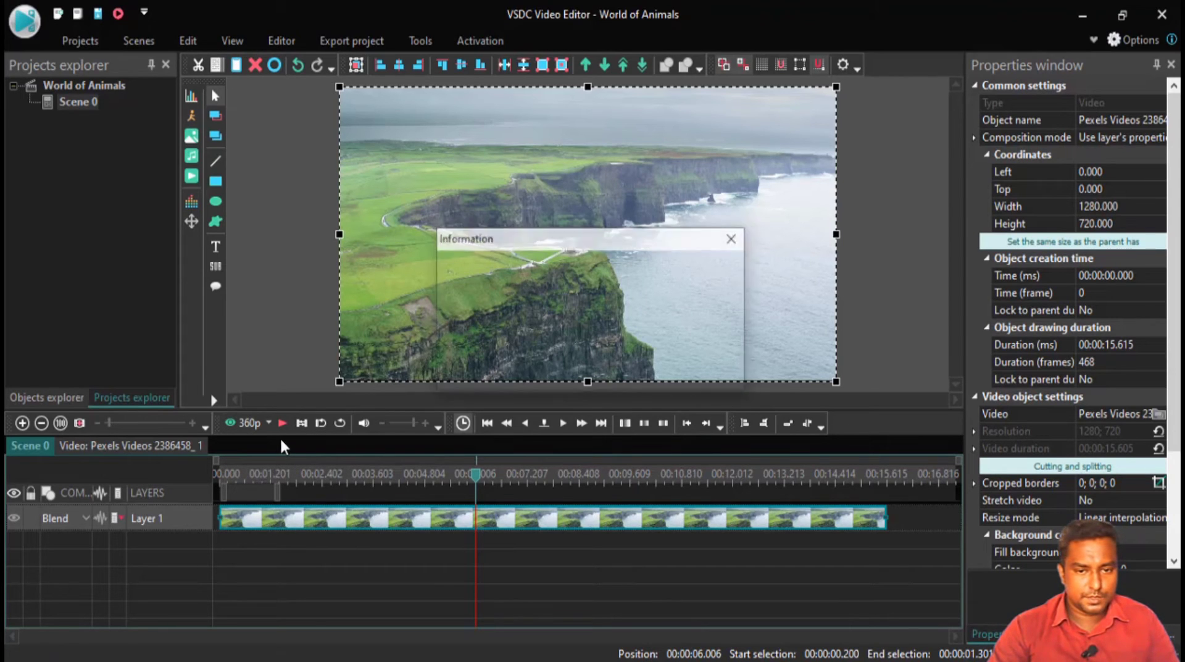
pyautogui.click(282, 424)
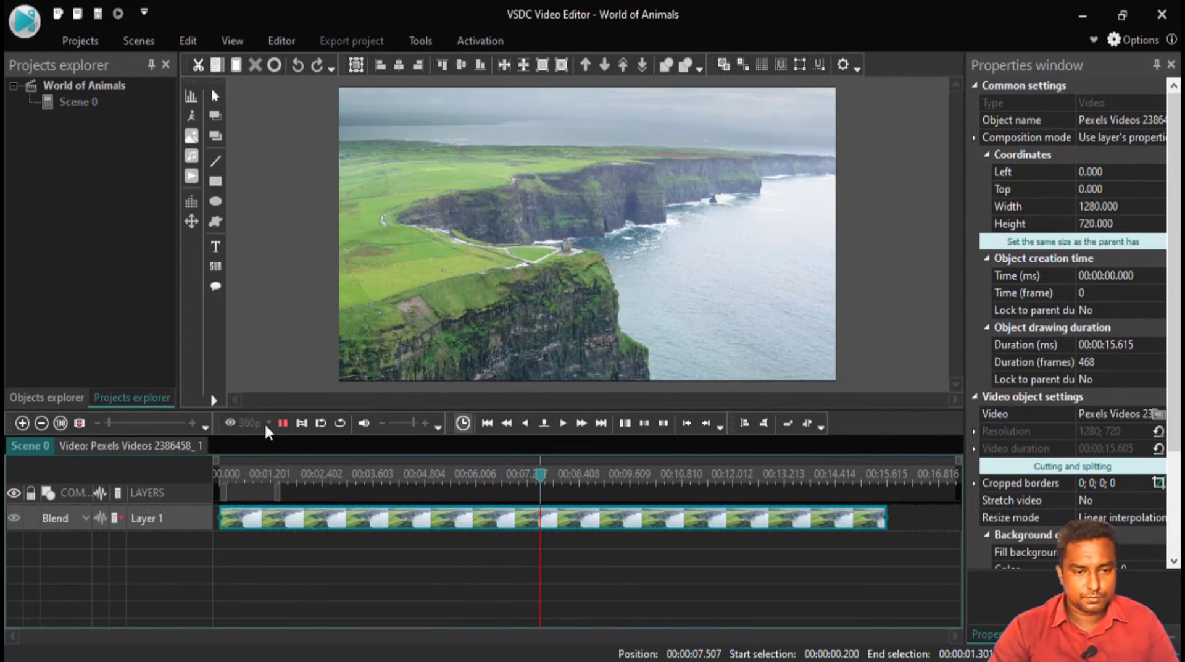
# Lower the preview quality to 240p and play a few more seconds of the cliff clip.
pyautogui.click(268, 423)
pyautogui.click(264, 547)
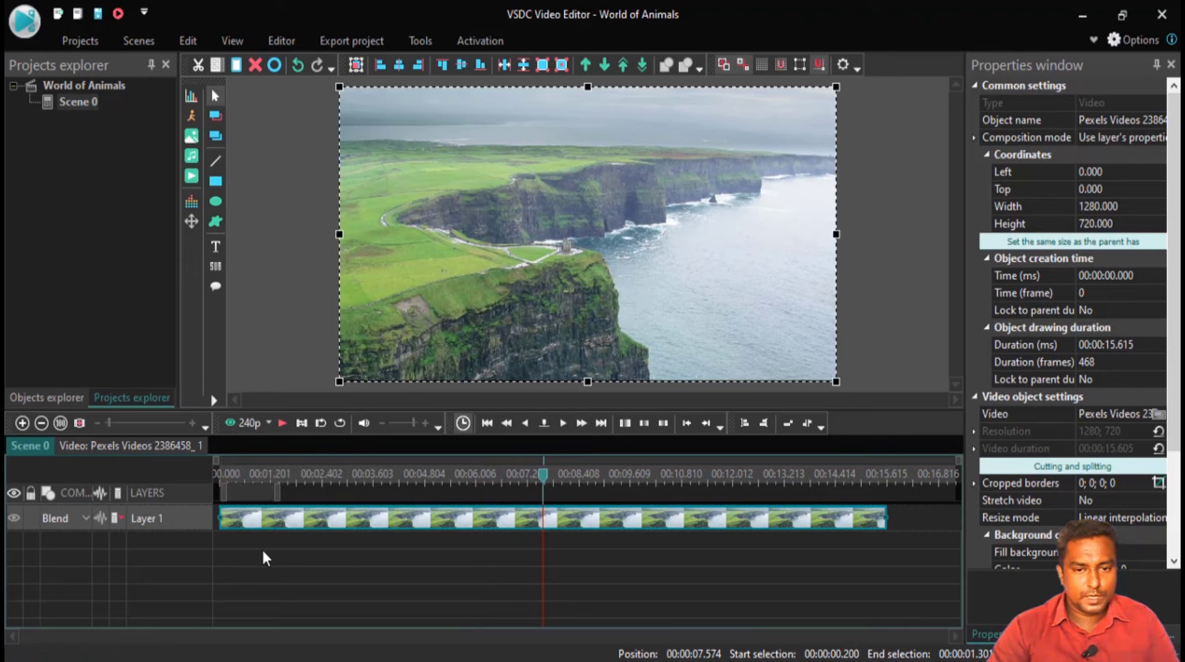
pyautogui.press('space')
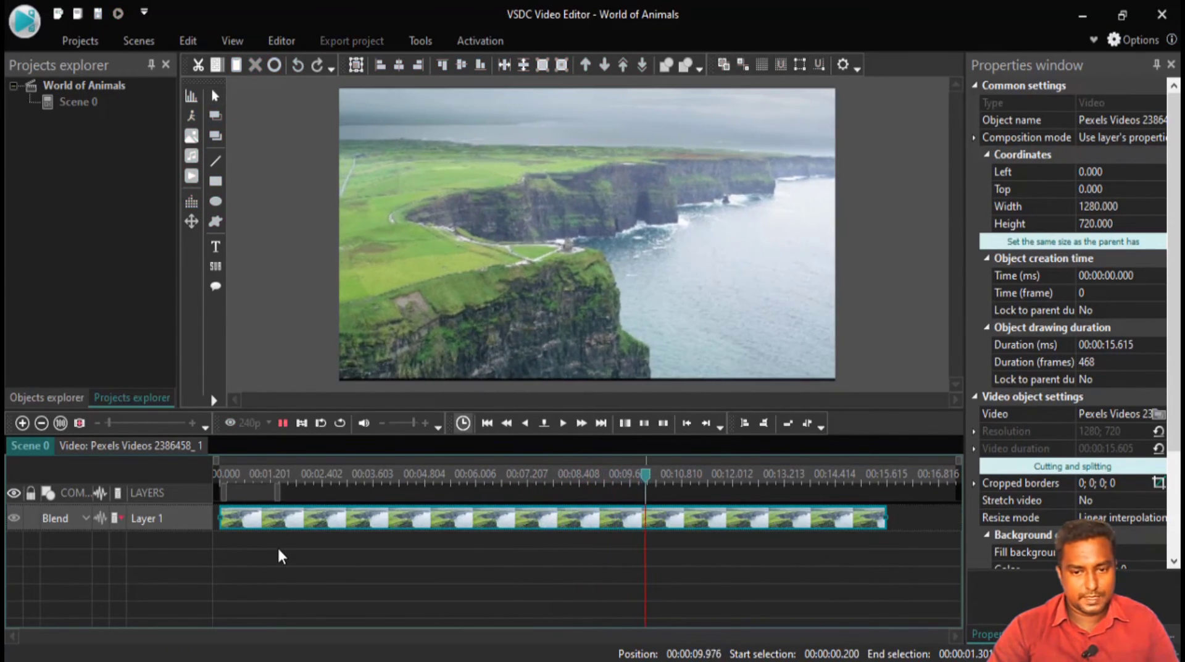
pyautogui.press('space')
# Lower the preview quality to 144p and play the cliff clip briefly.
pyautogui.click(262, 422)
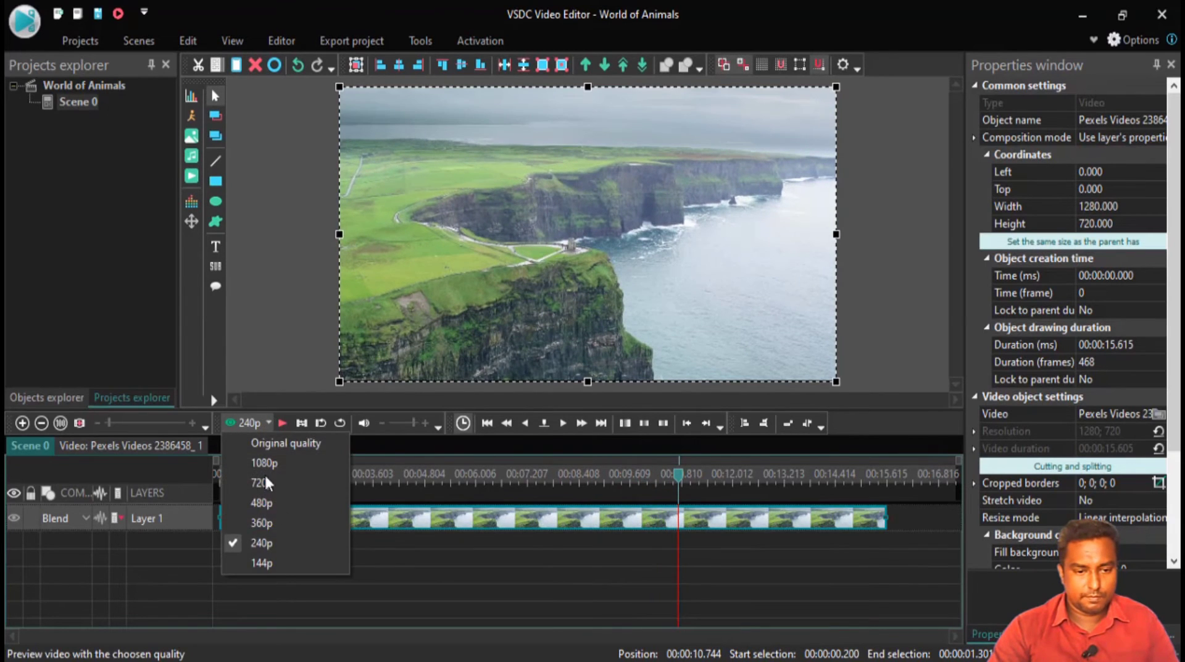
pyautogui.click(275, 558)
pyautogui.press('space')
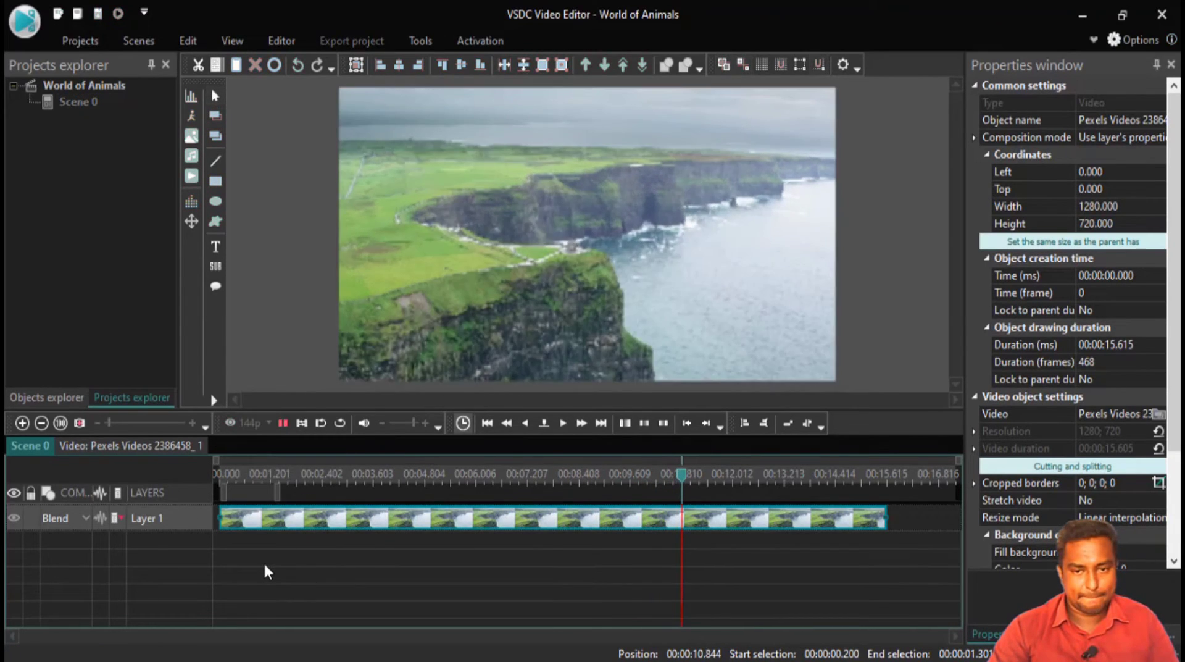
pyautogui.press('space')
# Move the playhead back to about 3 seconds and view the World of Animals project's resolution settings.
pyautogui.moveTo(723, 473); pyautogui.dragTo(349, 469)
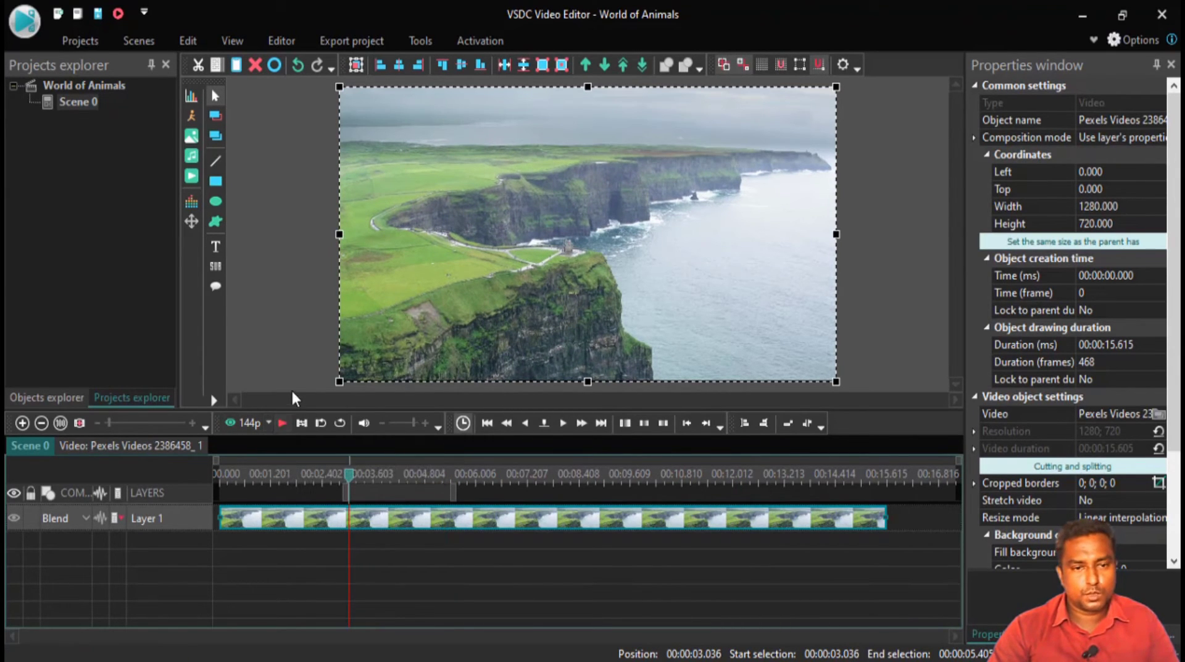
pyautogui.click(44, 85)
pyautogui.click(82, 87)
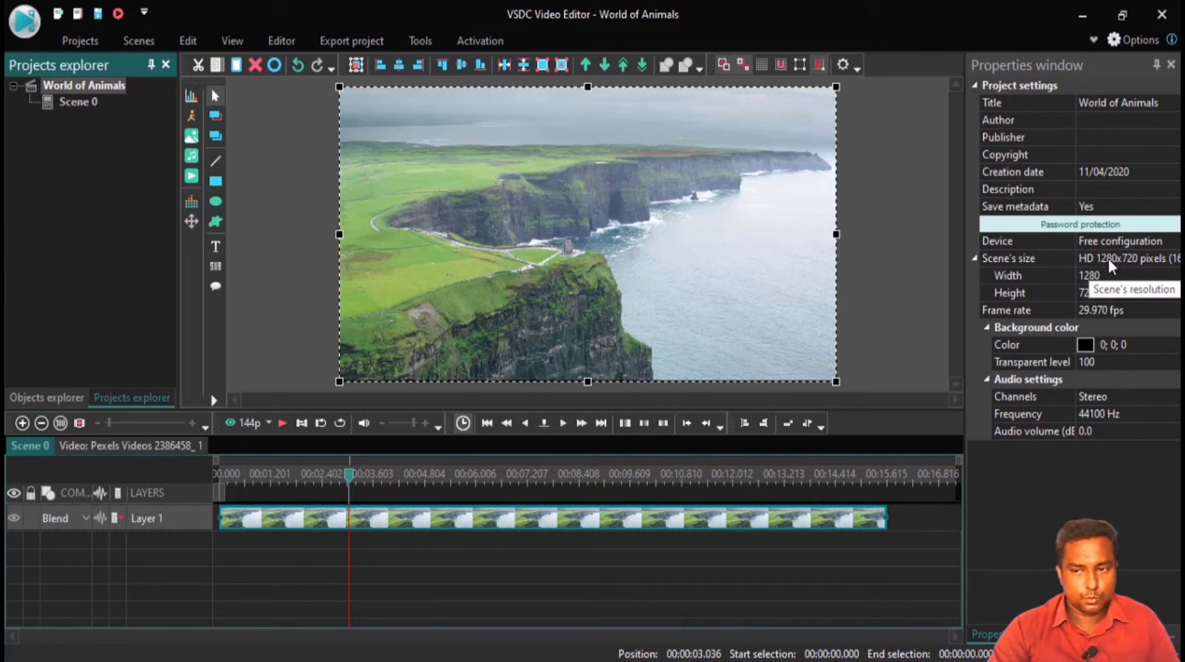
# Set the preview quality back to 720p and return the playhead to the start of the timeline.
pyautogui.click(298, 475)
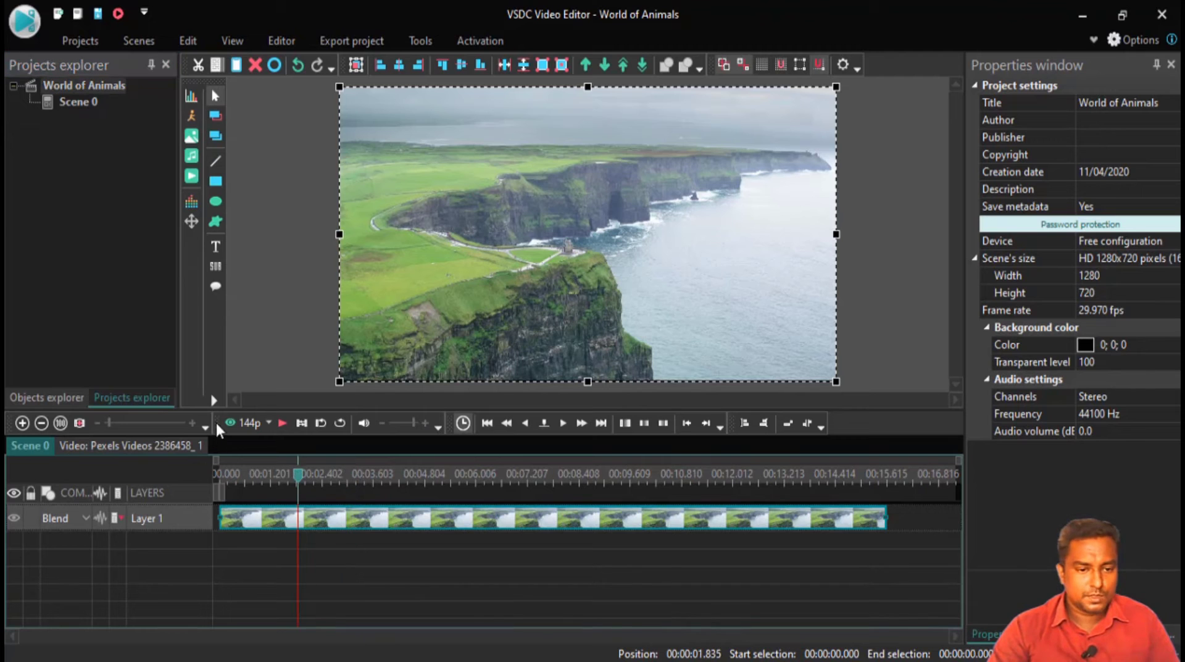
pyautogui.click(262, 420)
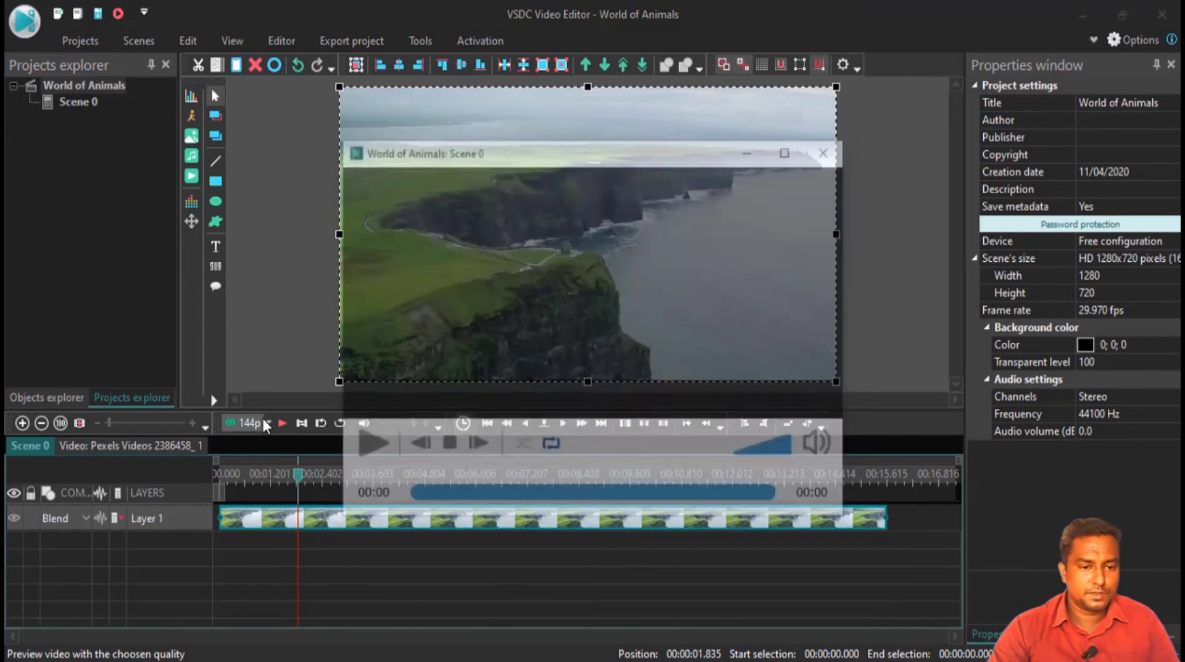
pyautogui.click(821, 151)
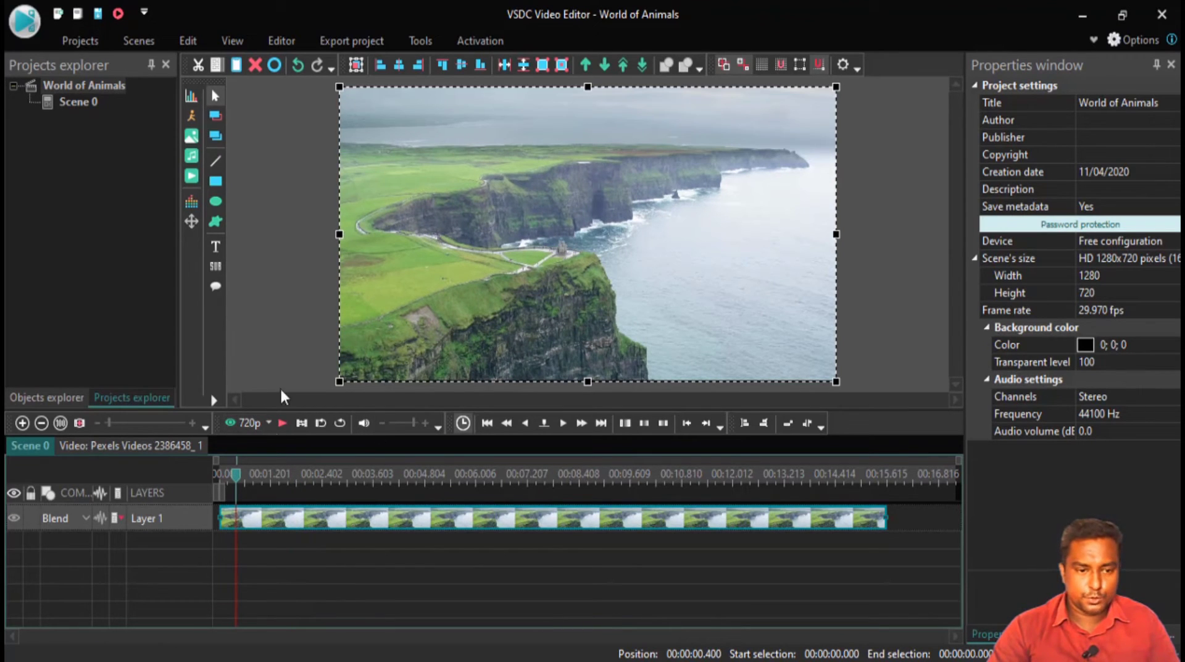
pyautogui.moveTo(237, 477); pyautogui.dragTo(219, 479)
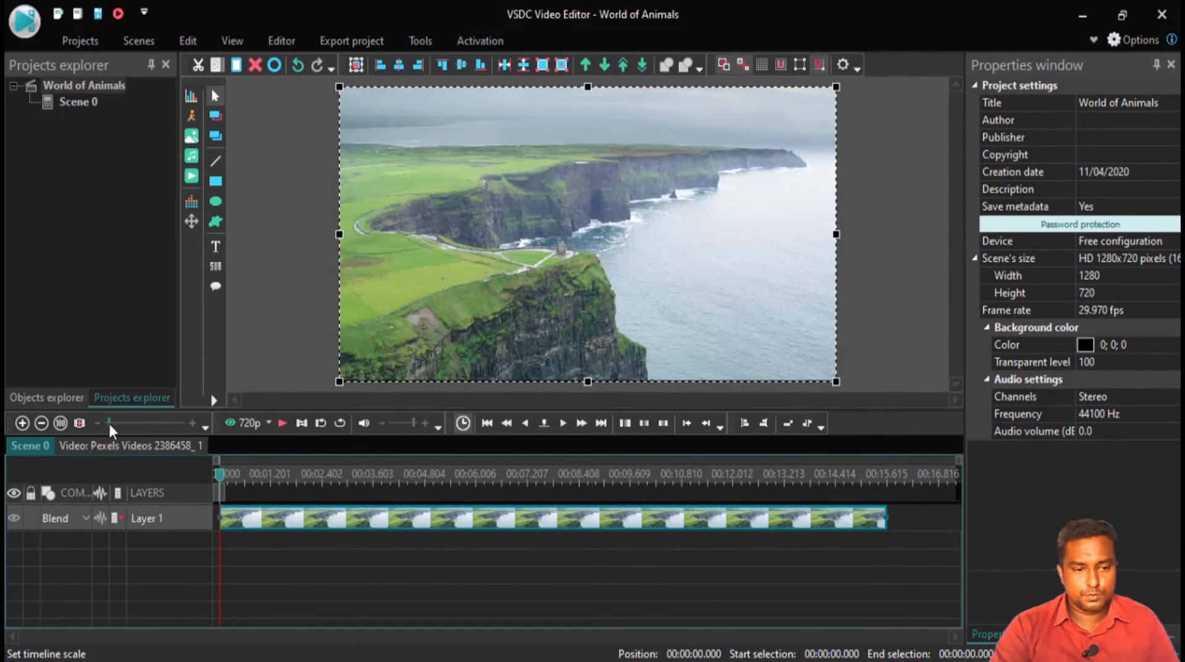
# Zoom the timeline scale in, back out to the whole cliff clip, and in again.
pyautogui.moveTo(108, 421); pyautogui.dragTo(201, 414)
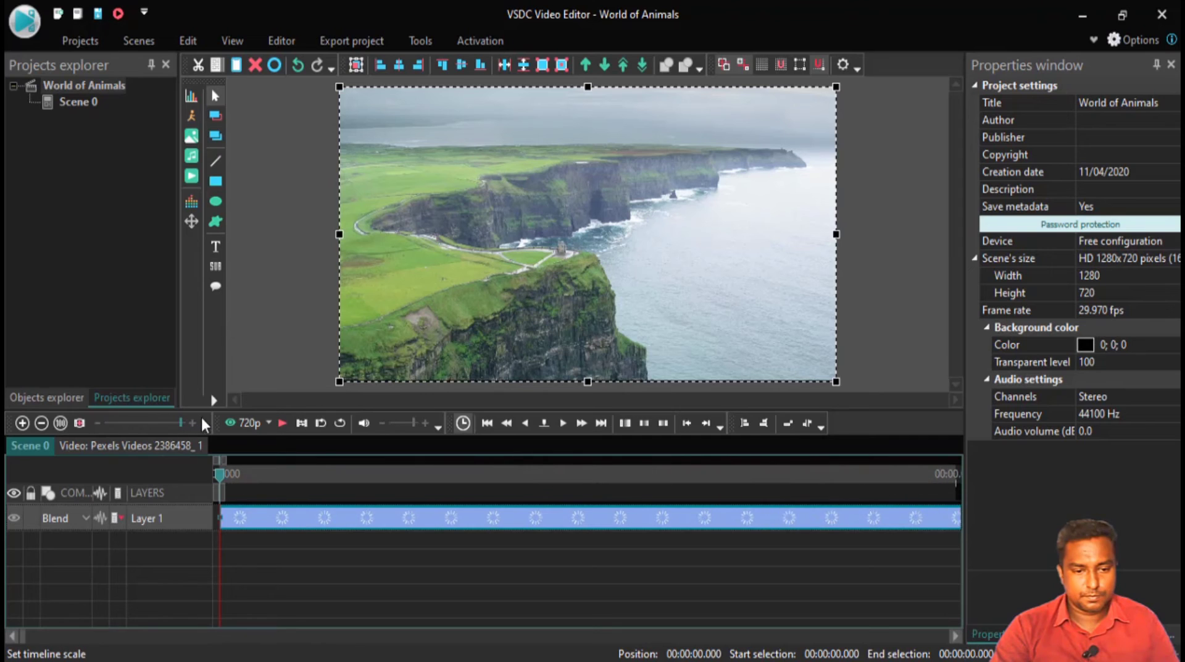
pyautogui.click(295, 115)
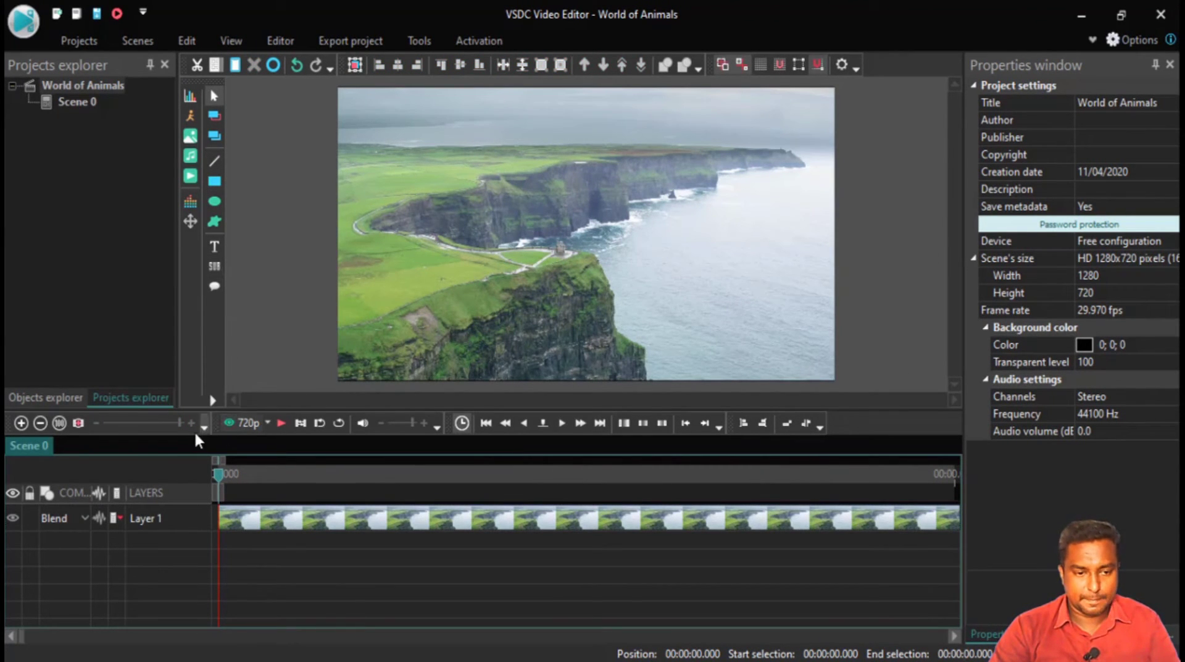
pyautogui.moveTo(153, 420); pyautogui.dragTo(79, 417)
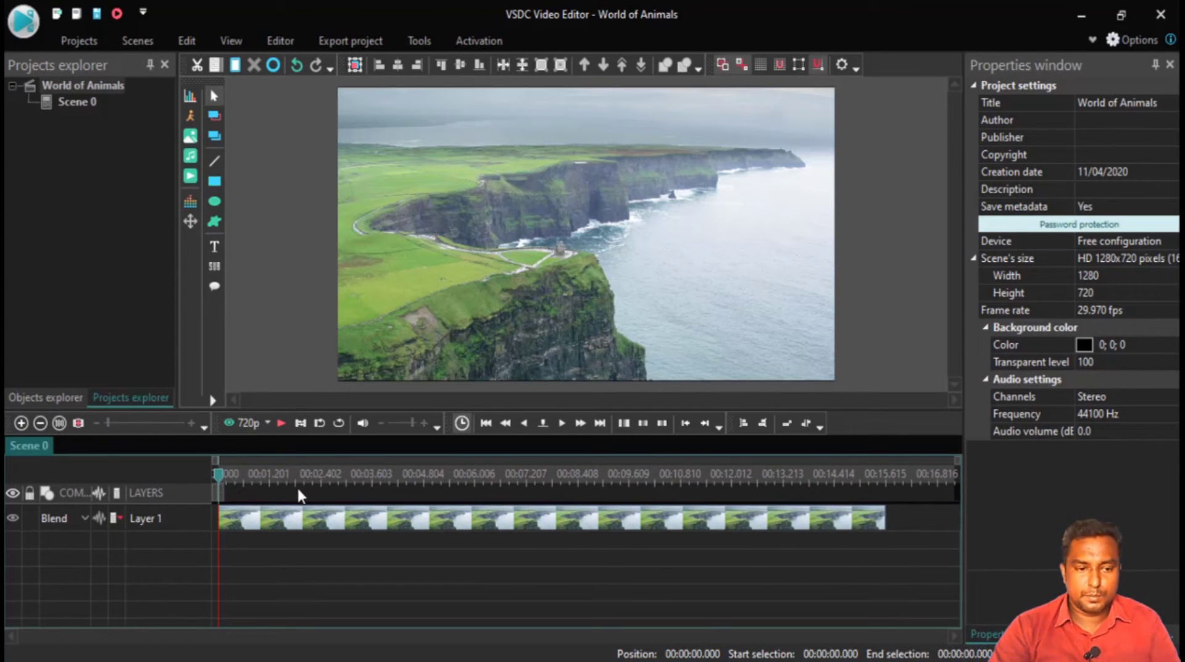
pyautogui.moveTo(108, 421); pyautogui.dragTo(202, 419)
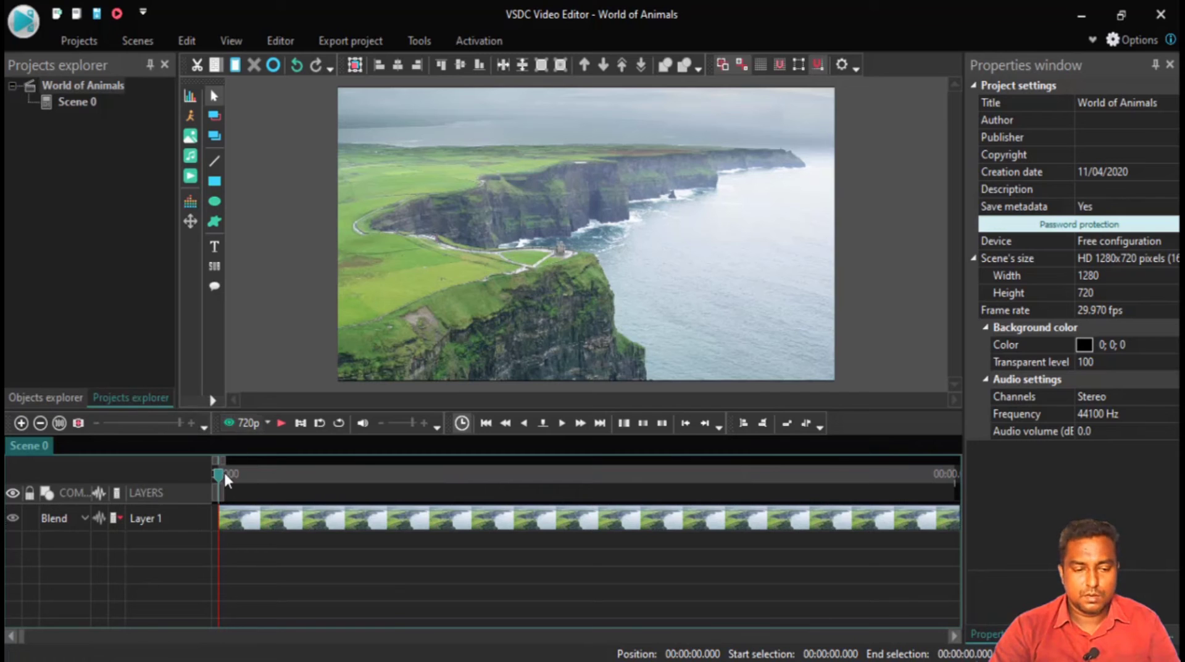
# Advance the timeline cursor one second at a time from the start to the end of the cliff clip.
pyautogui.click(578, 426)
pyautogui.click(579, 425)
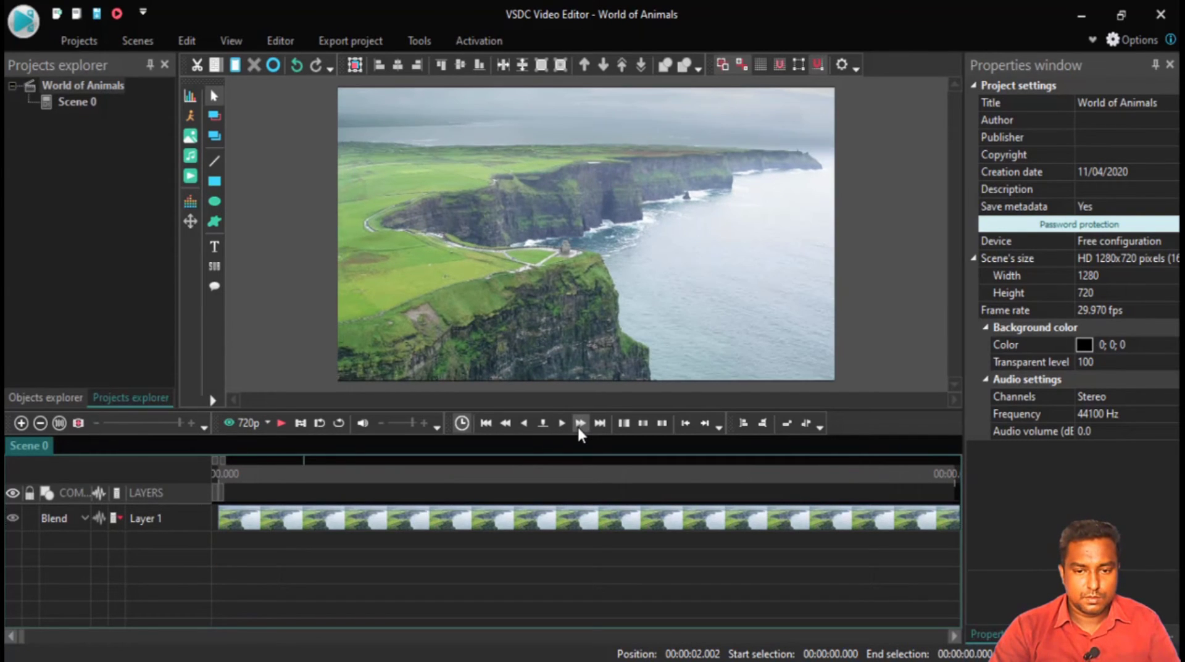
pyautogui.click(579, 426)
pyautogui.click(579, 426)
pyautogui.click(580, 423)
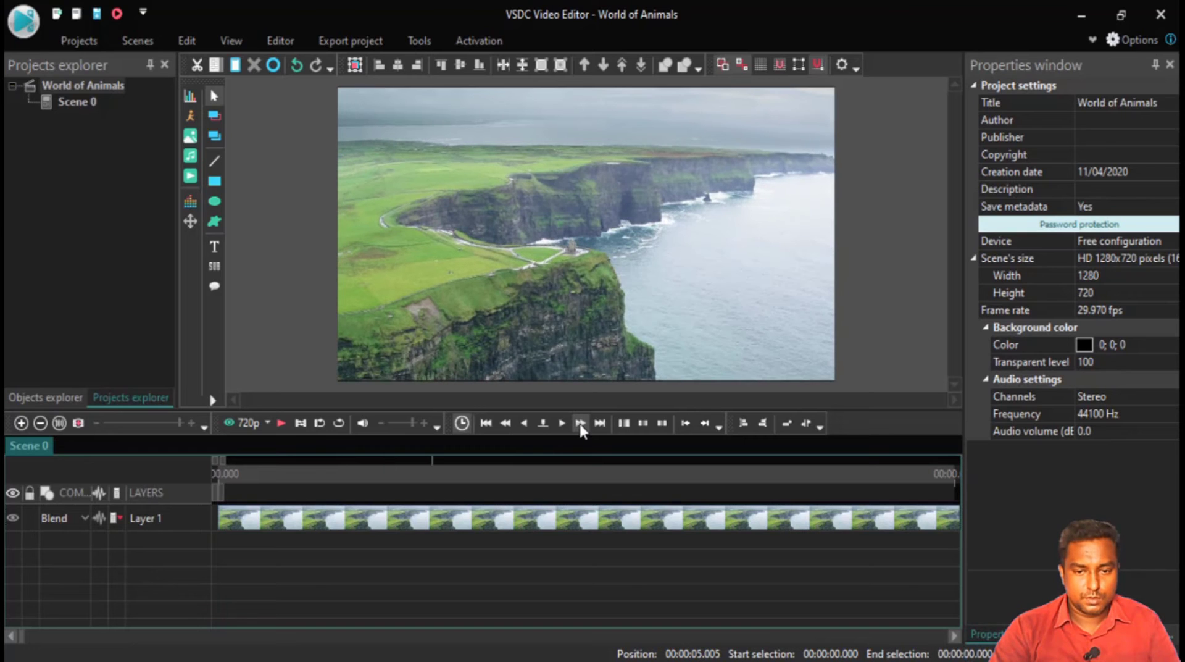
pyautogui.click(579, 423)
pyautogui.click(579, 424)
pyautogui.click(579, 424)
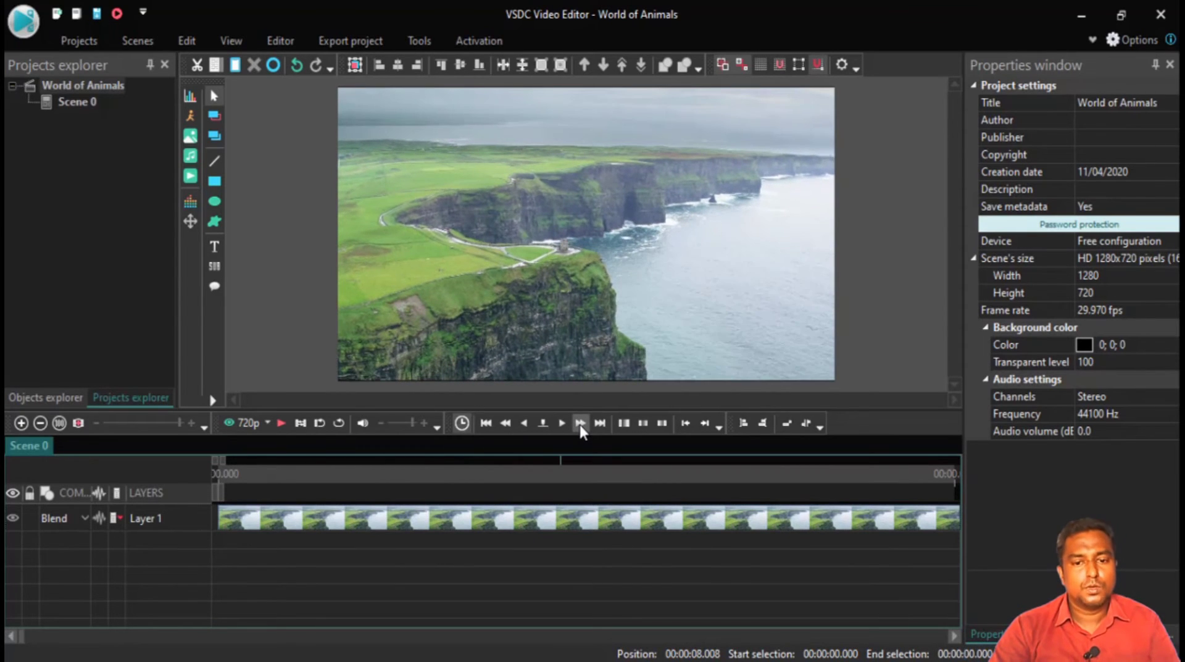
pyautogui.click(579, 424)
pyautogui.click(580, 424)
pyautogui.click(579, 424)
pyautogui.click(580, 424)
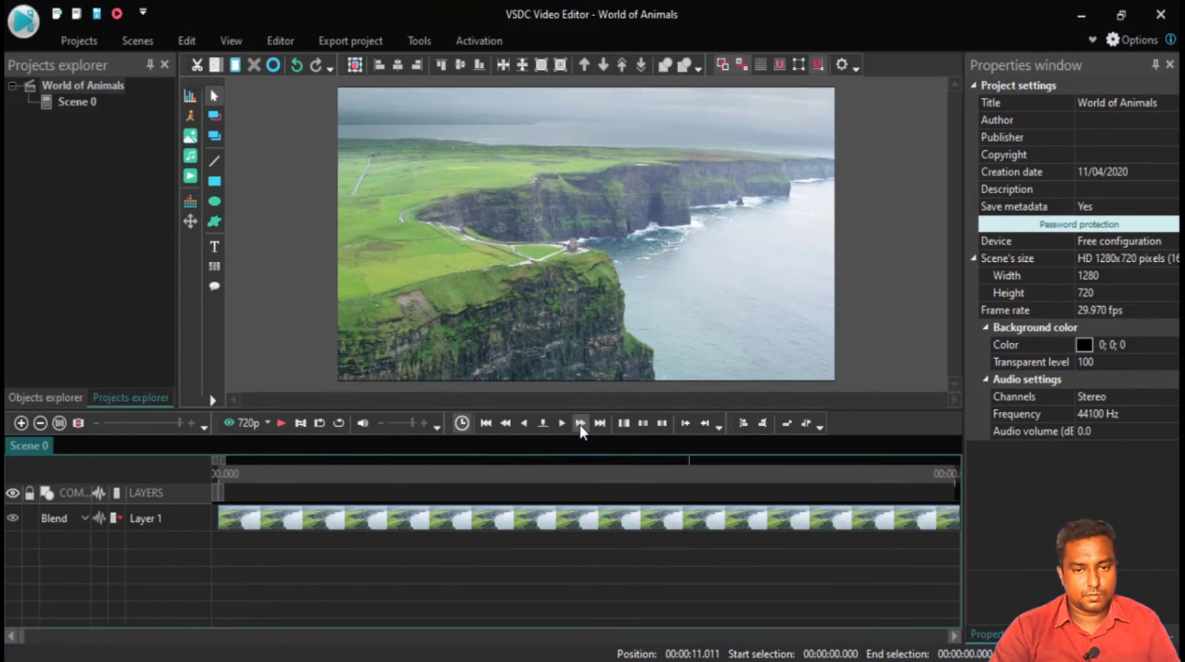
pyautogui.click(579, 424)
pyautogui.click(579, 424)
pyautogui.click(579, 424)
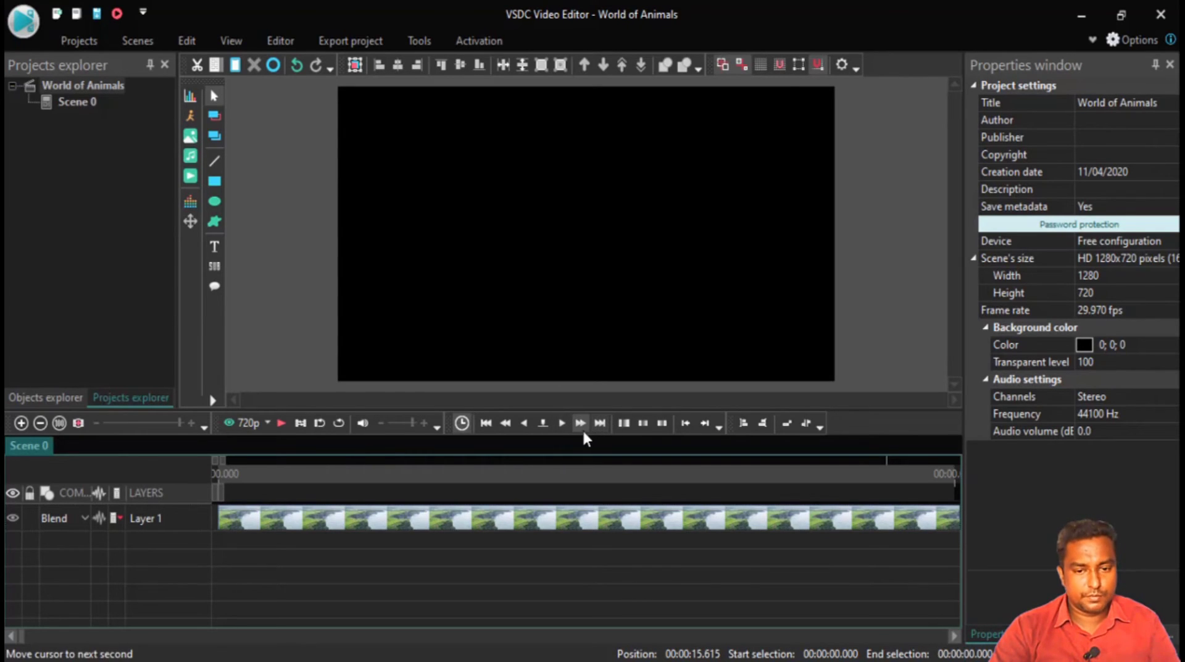
# Step the timeline cursor backward one second at a time to about 6.6 seconds.
pyautogui.click(510, 422)
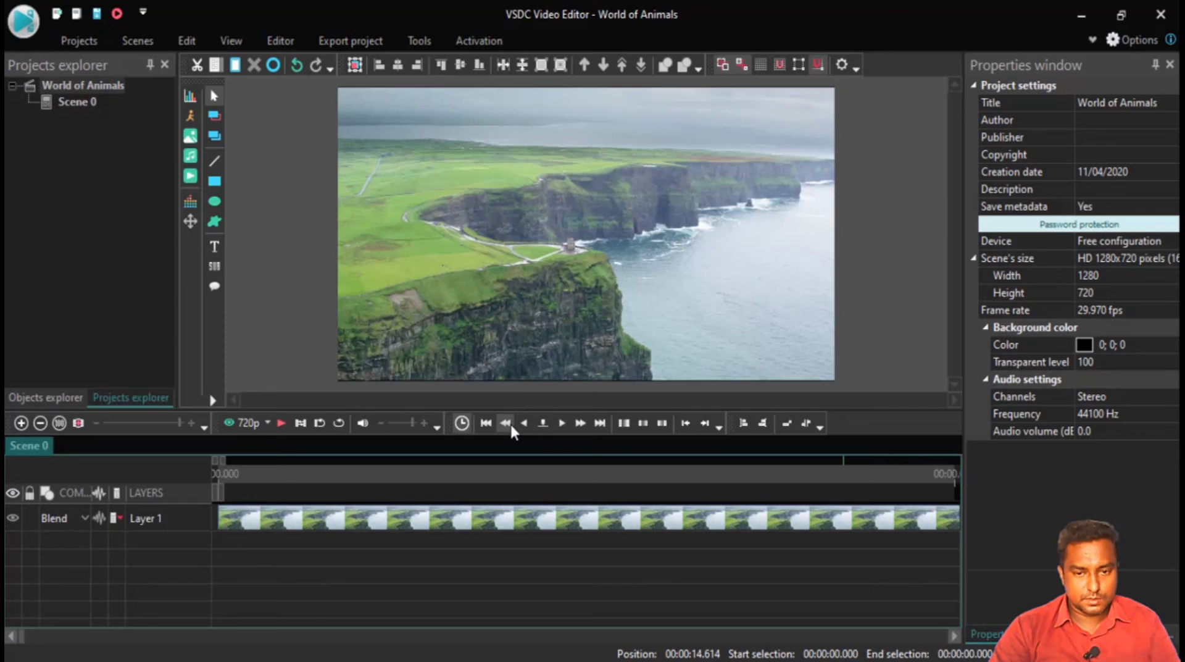
pyautogui.click(509, 422)
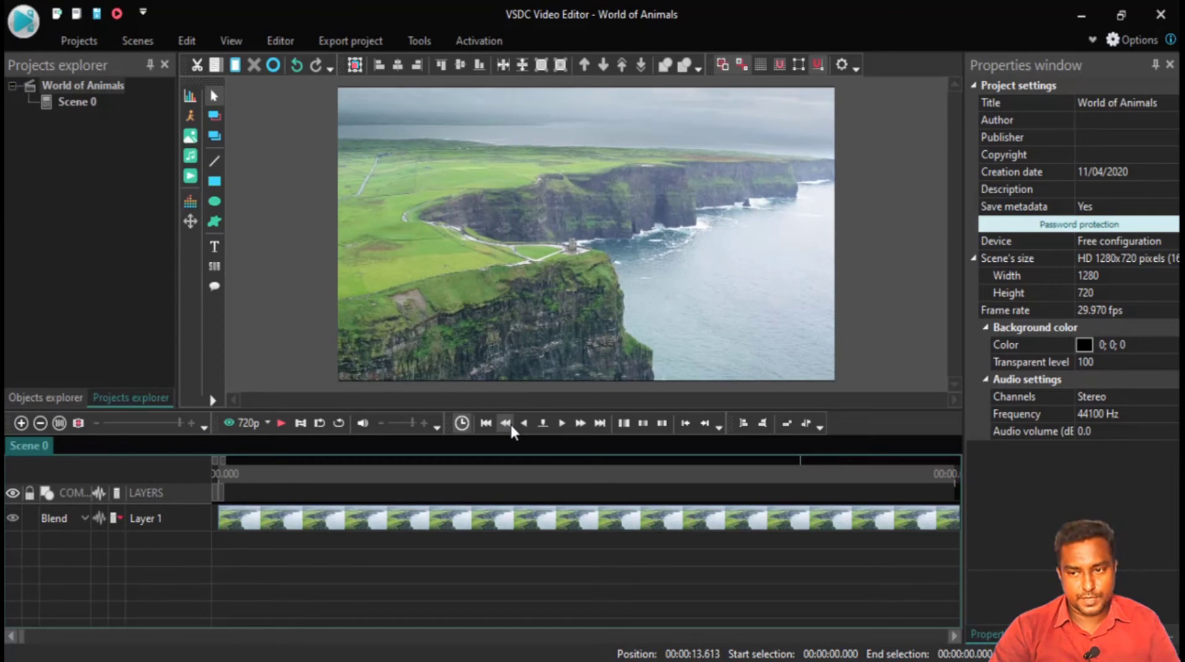
pyautogui.click(510, 422)
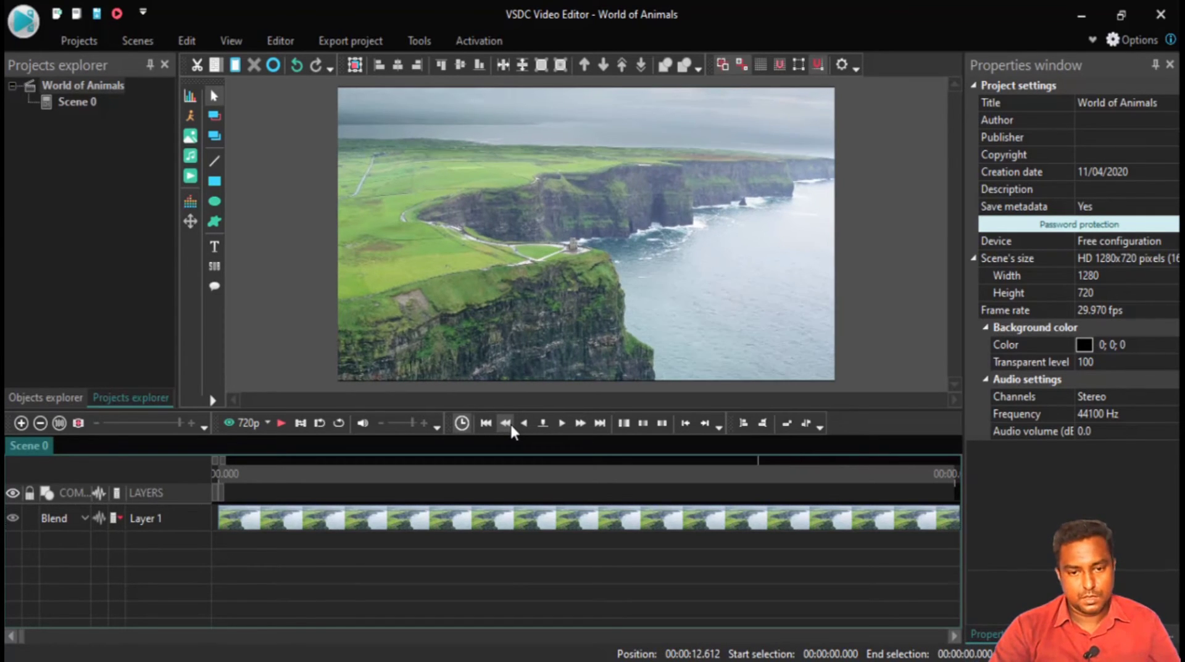
pyautogui.click(510, 422)
pyautogui.click(510, 422)
pyautogui.click(510, 423)
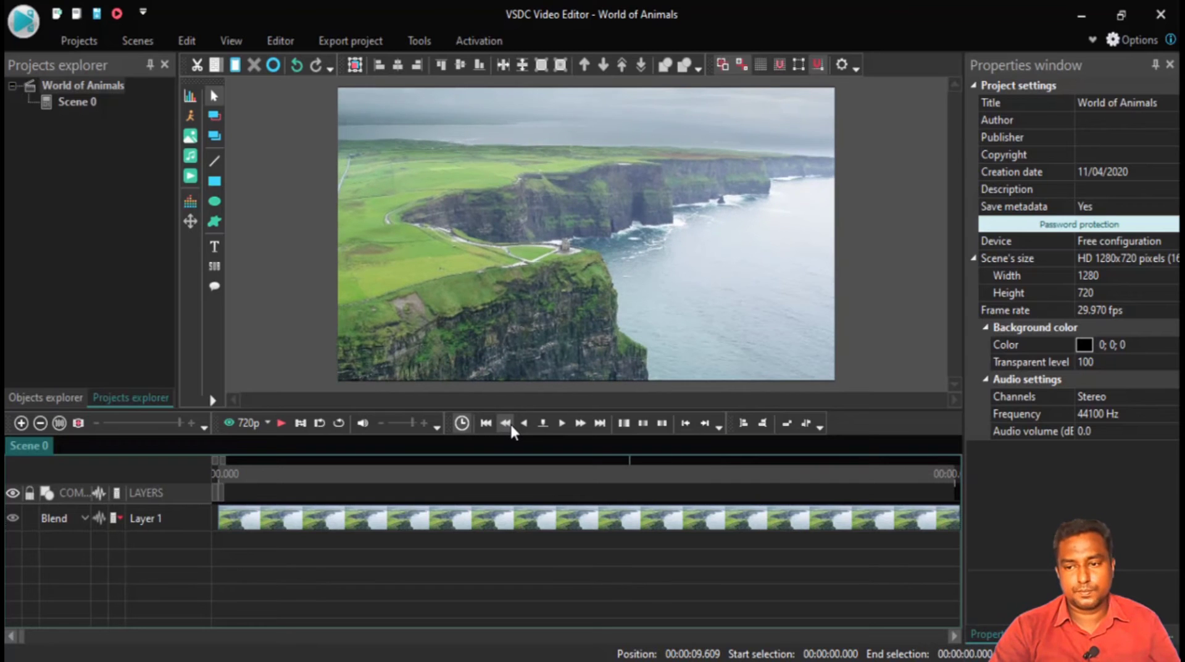
pyautogui.click(510, 422)
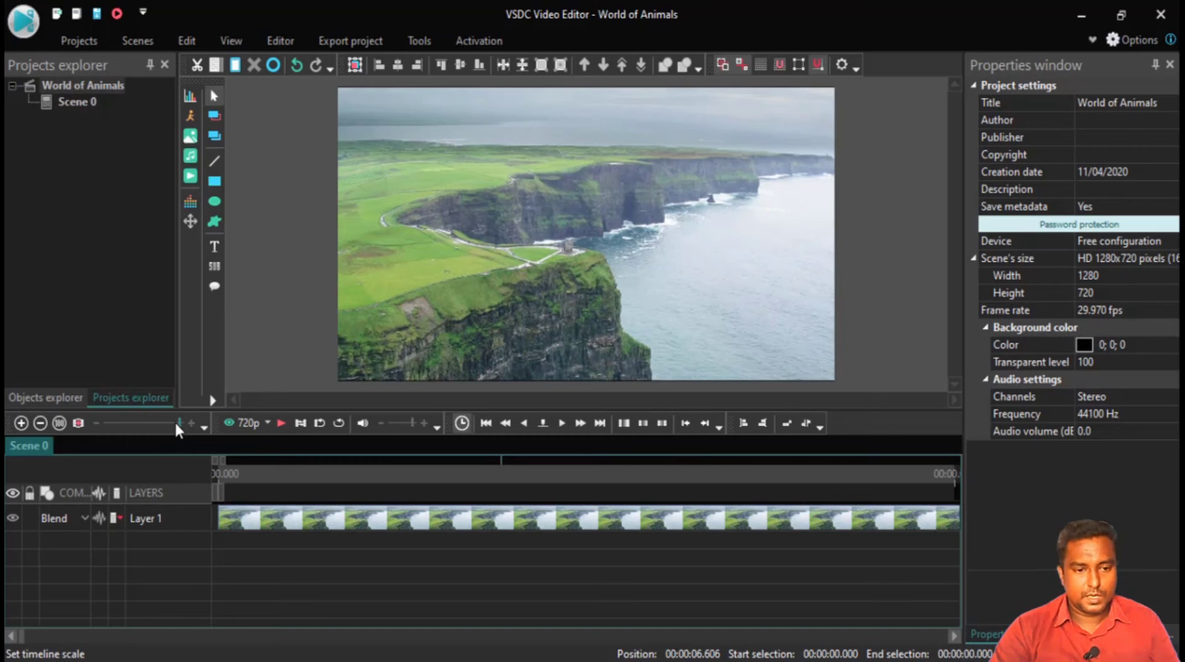
# Zoom the timeline out to the whole clip and play it briefly from about 10 seconds.
pyautogui.moveTo(177, 423); pyautogui.dragTo(61, 431)
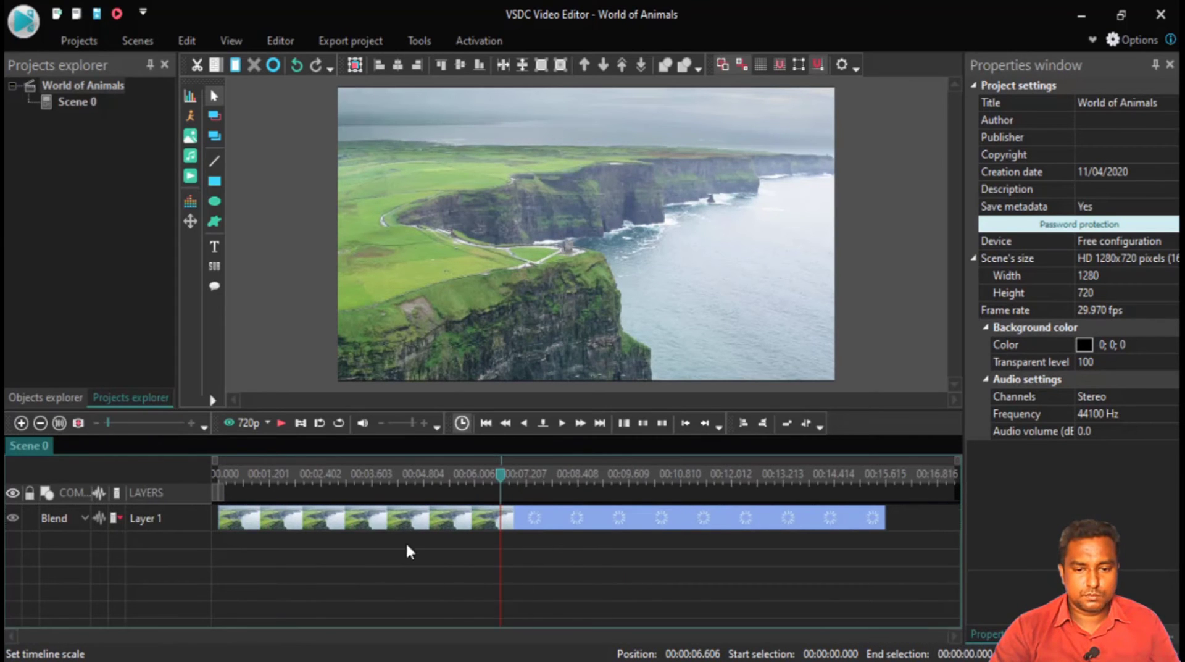
pyautogui.moveTo(489, 477); pyautogui.dragTo(649, 482)
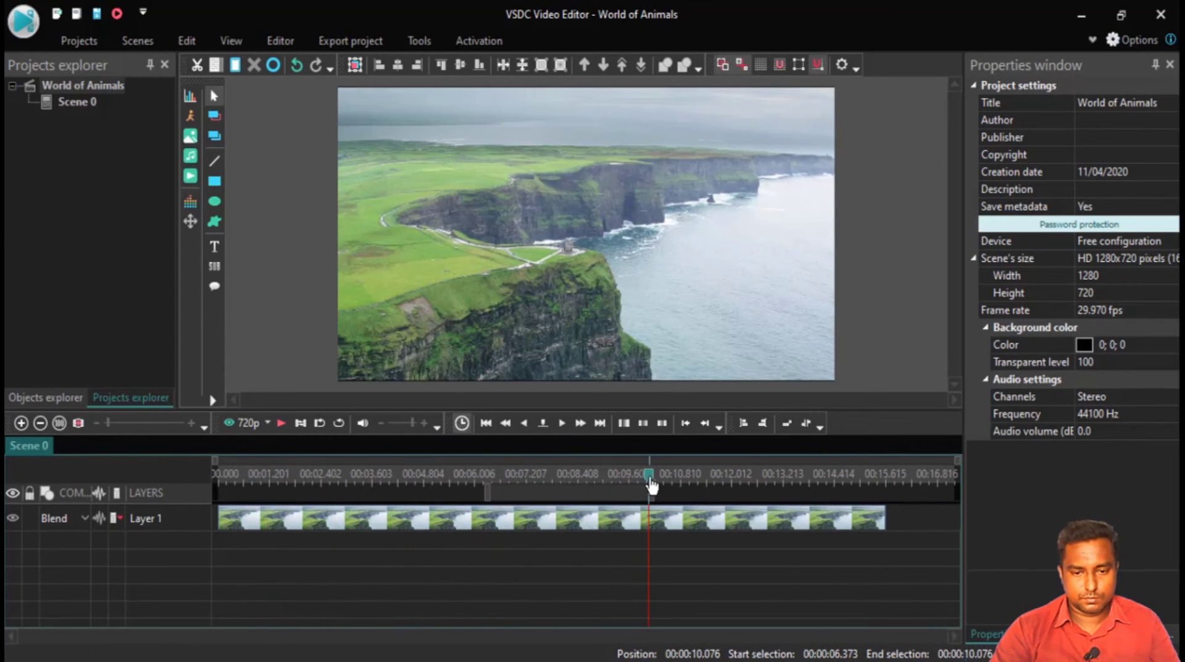
pyautogui.click(281, 423)
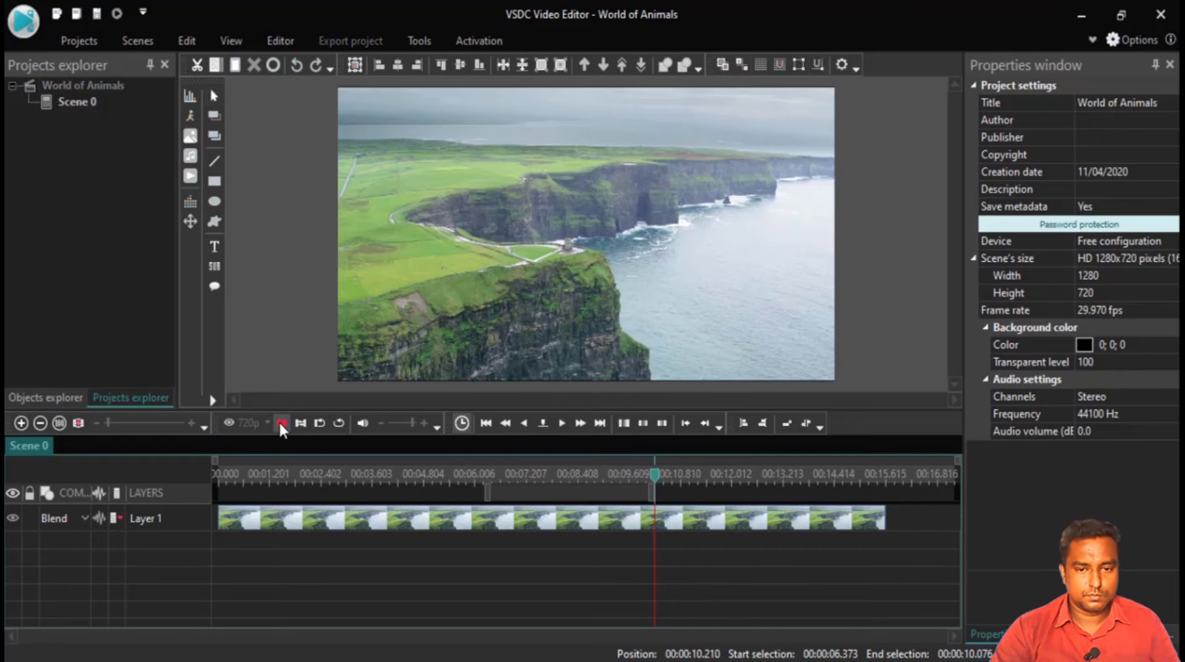
pyautogui.click(281, 423)
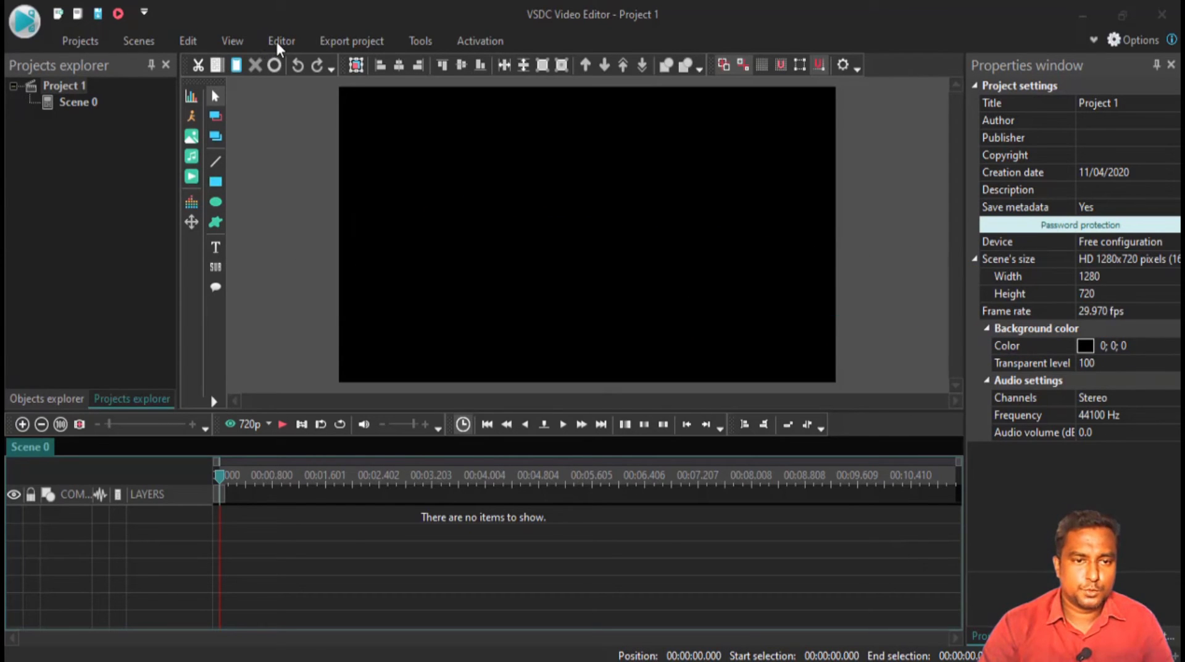
# Add the Pexels Videos 4644 clip at the scene beginning on a new layer and scrub the timeline cursor to its end.
pyautogui.click(195, 177)
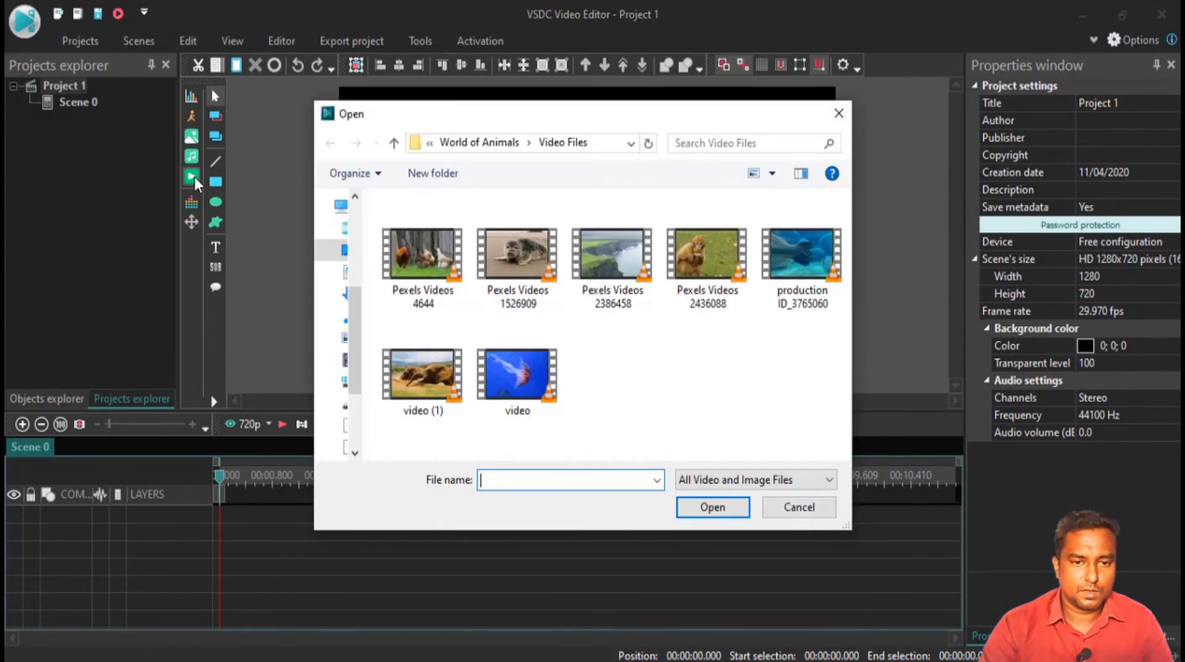
pyautogui.click(418, 276)
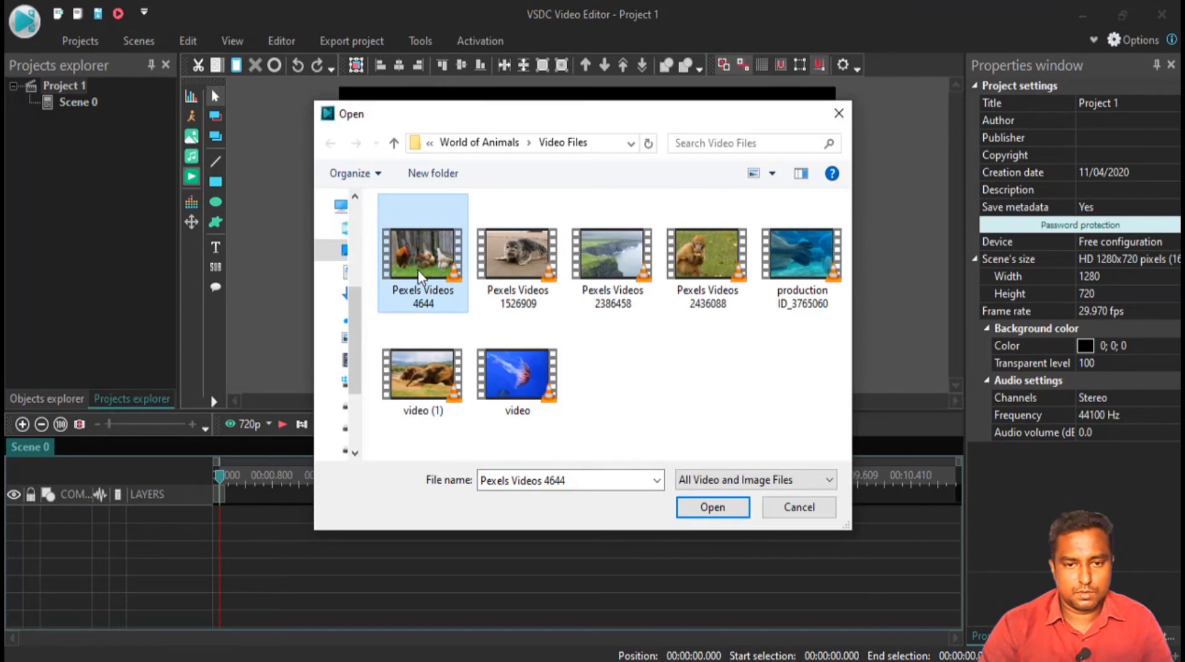
pyautogui.click(709, 507)
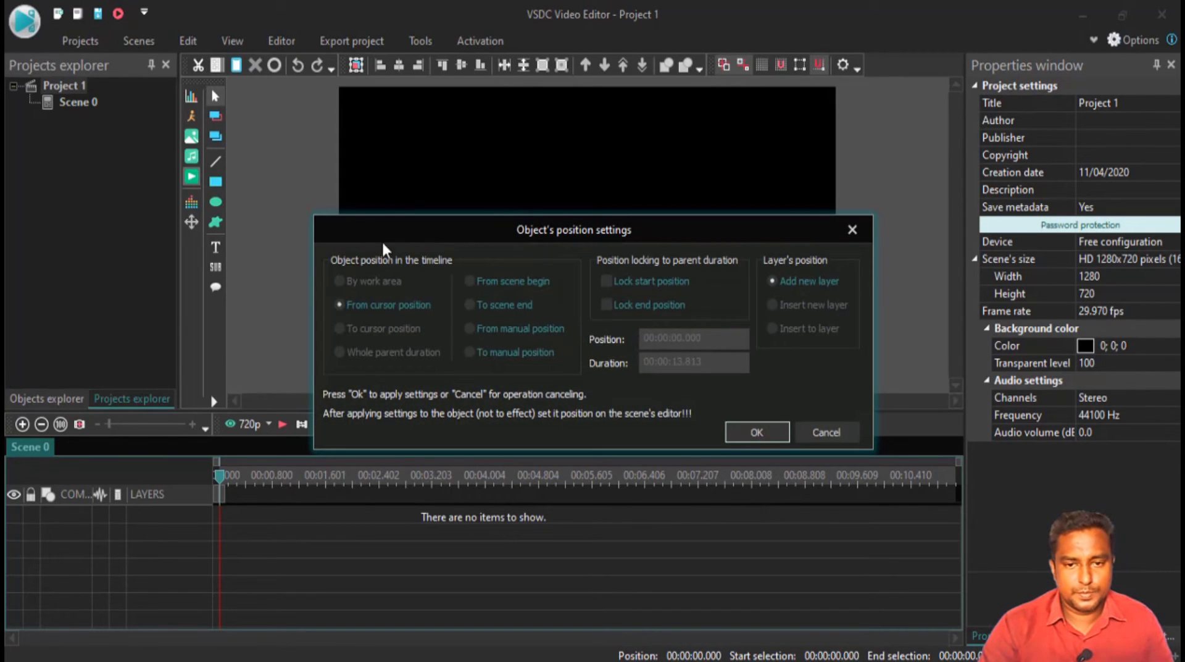
pyautogui.moveTo(432, 237); pyautogui.dragTo(472, 233)
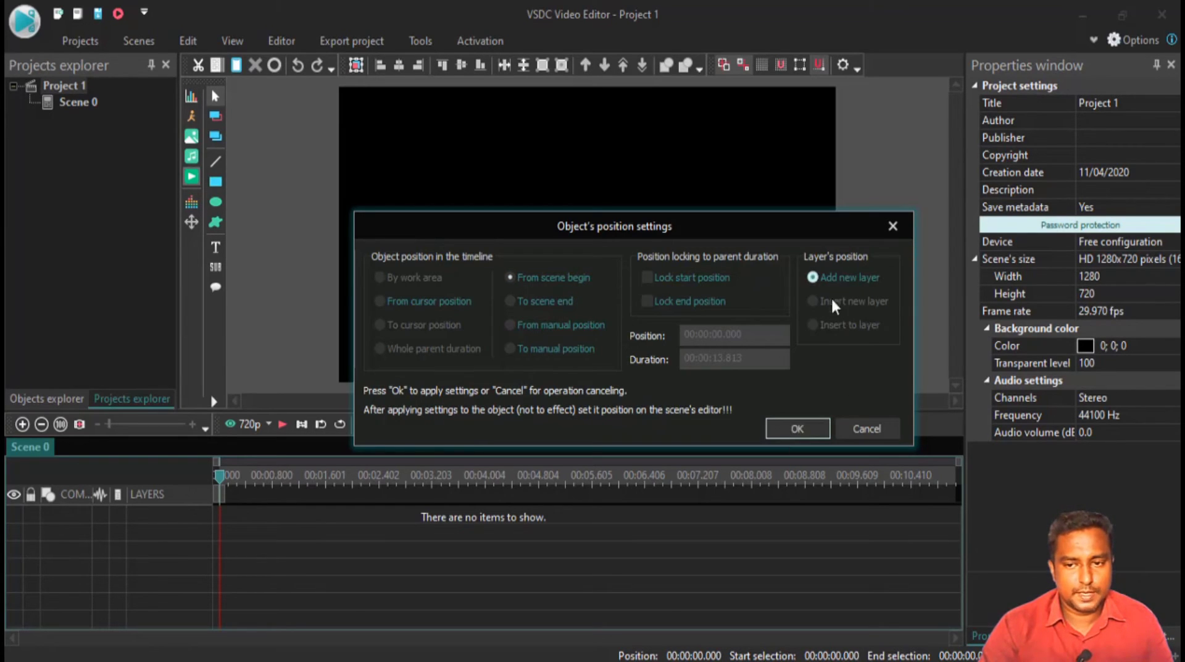
pyautogui.click(793, 431)
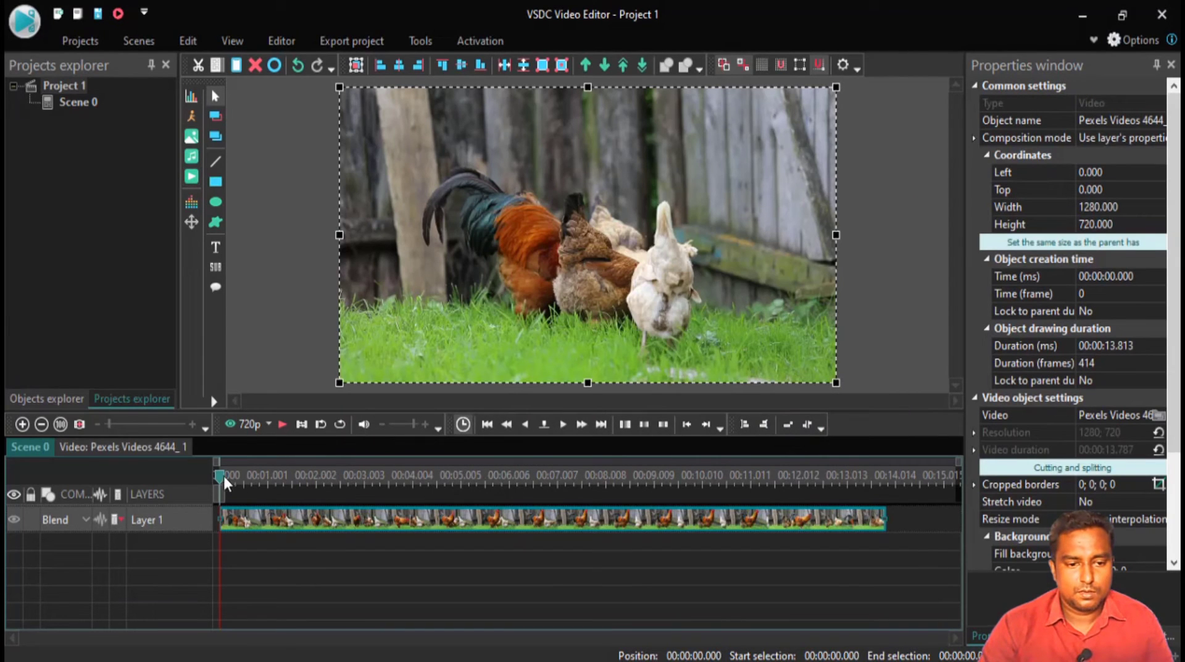
pyautogui.moveTo(224, 485); pyautogui.dragTo(824, 528)
pyautogui.click(887, 472)
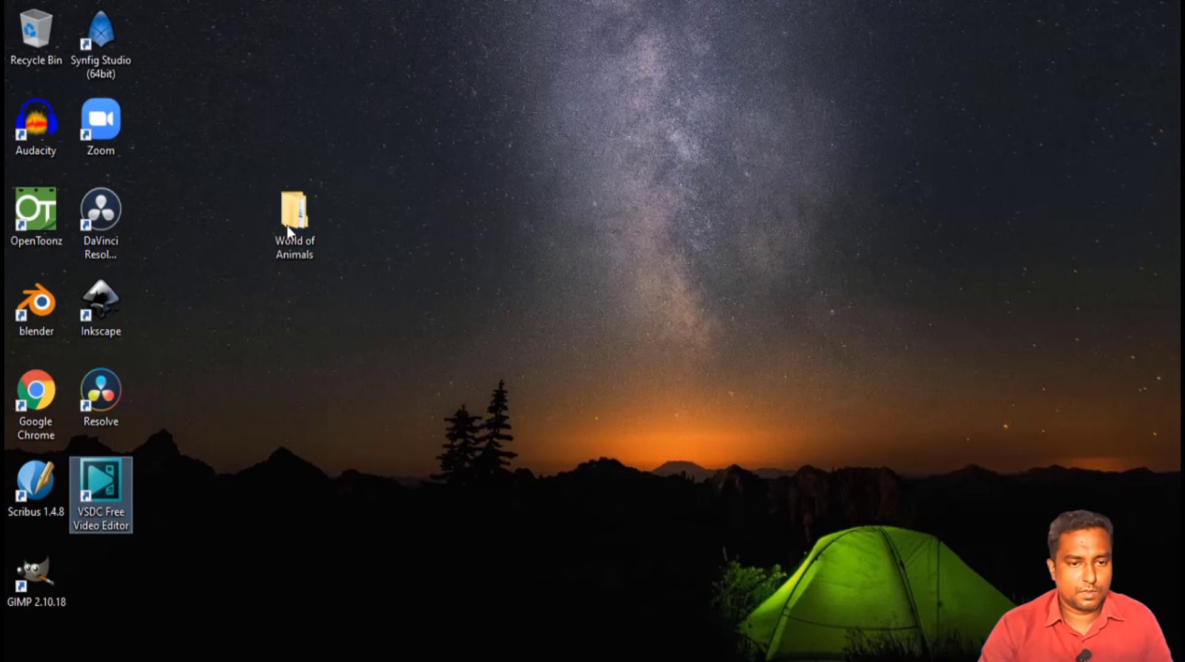
# In File Explorer, open Video Files inside the World of Animals folder, preview the Pexels Videos 4644 clip and close the player.
pyautogui.doubleClick(301, 224)
pyautogui.doubleClick(468, 162)
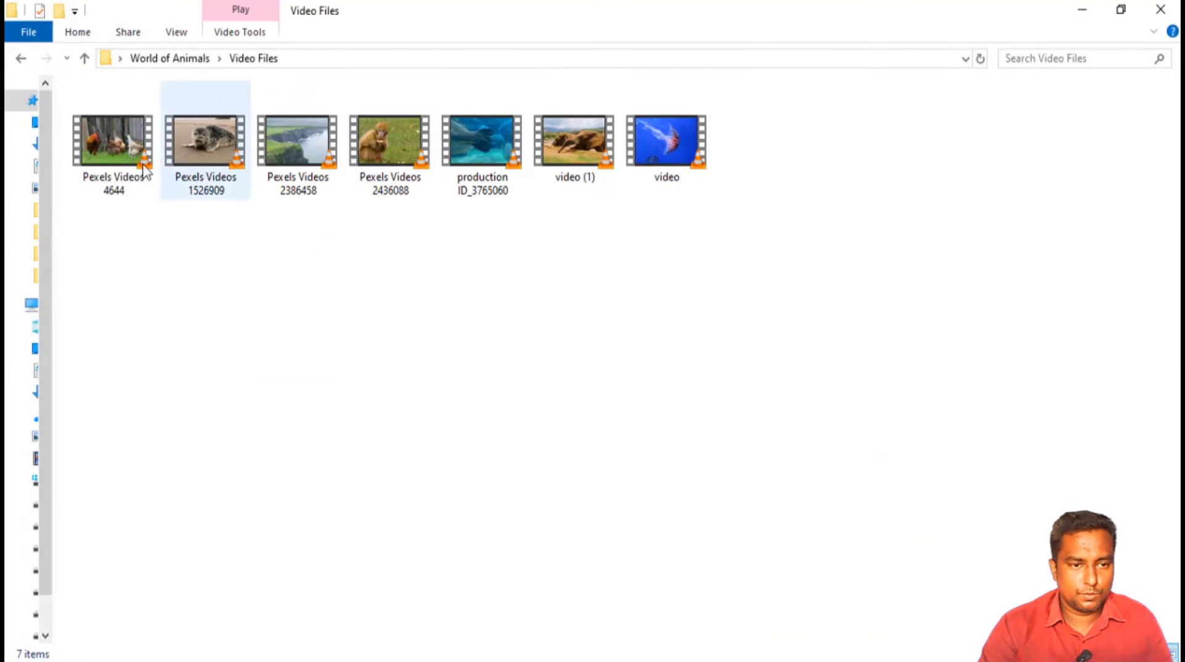
pyautogui.click(110, 162)
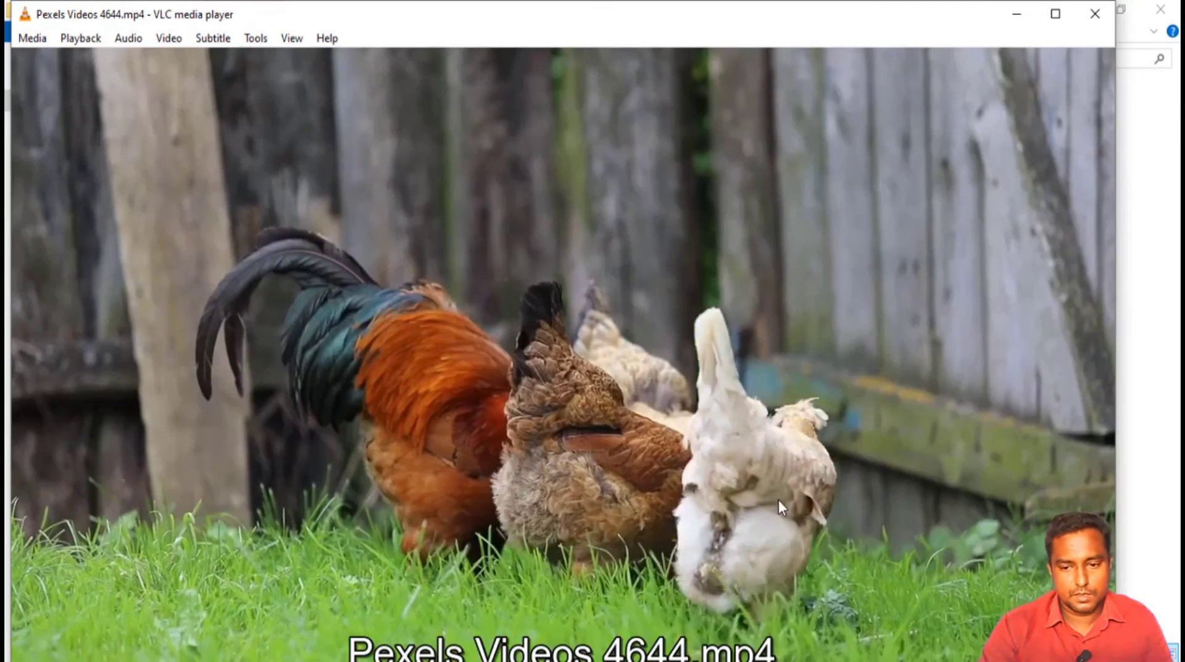
pyautogui.doubleClick(109, 165)
pyautogui.press('Escape')
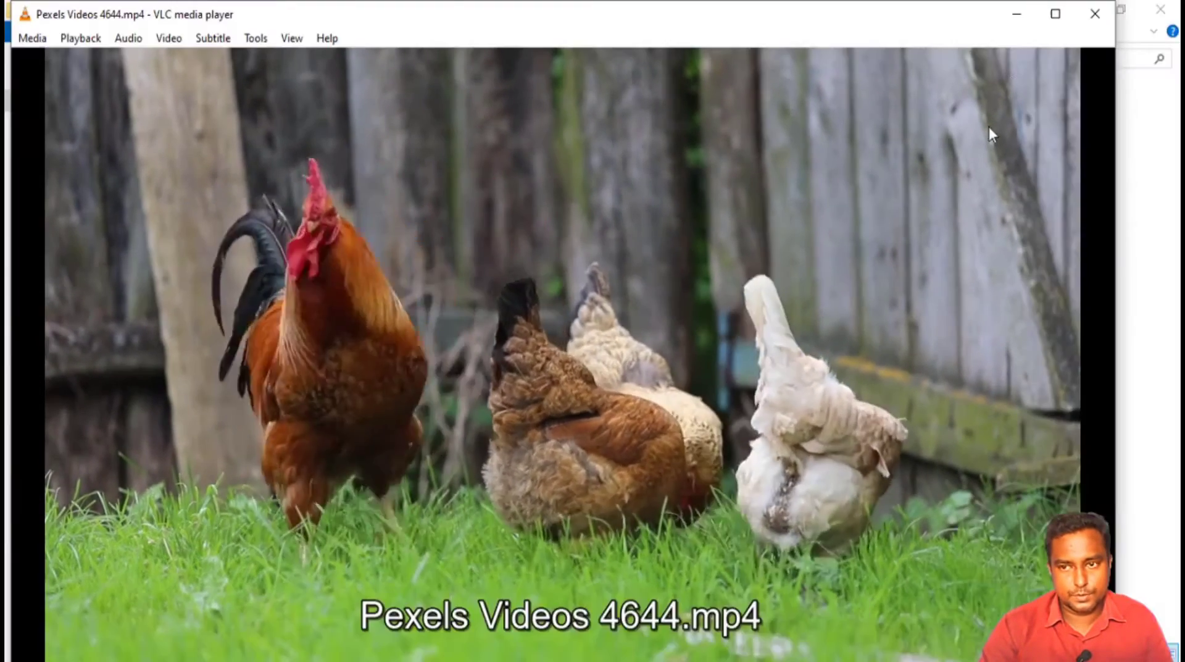
pyautogui.click(1098, 13)
# Preview the Pexels Videos 1526909 seal clip full screen, close the player and return to VSDC Video Editor.
pyautogui.doubleClick(197, 159)
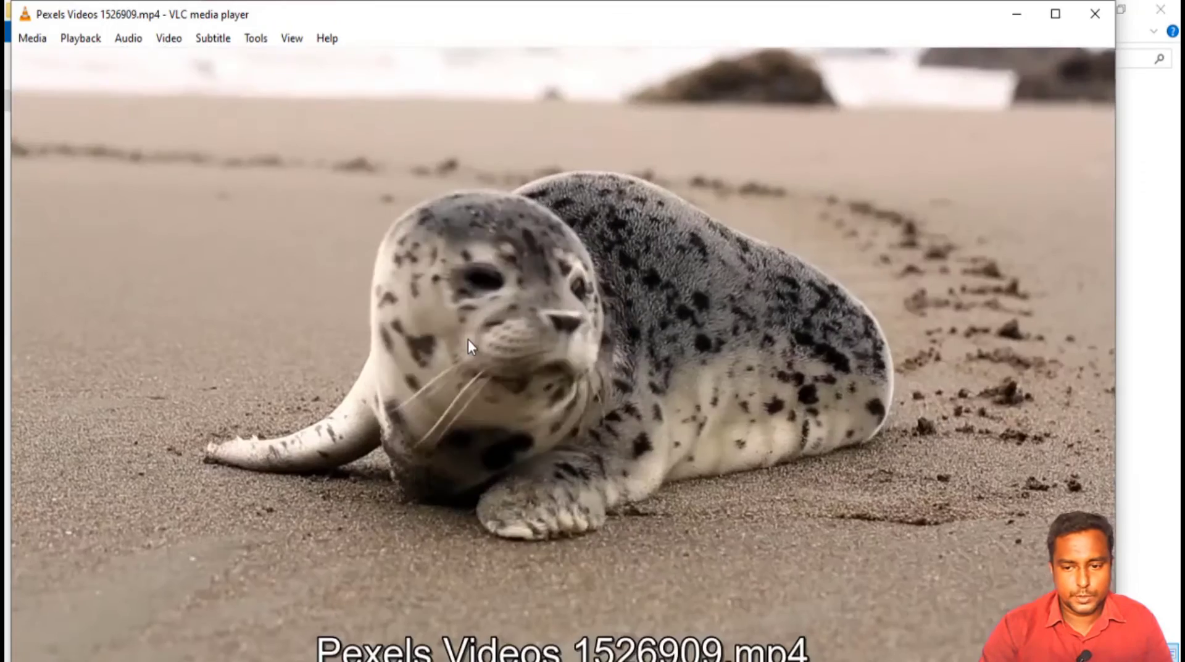
pyautogui.doubleClick(467, 339)
pyautogui.press('Escape')
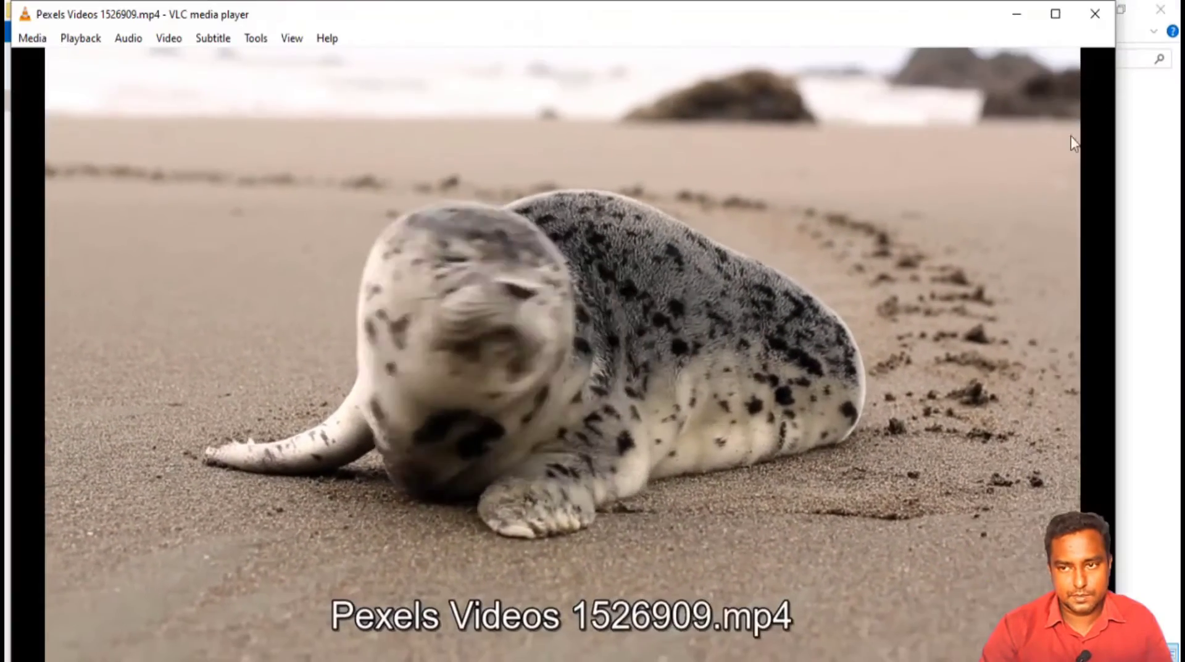
pyautogui.click(1104, 15)
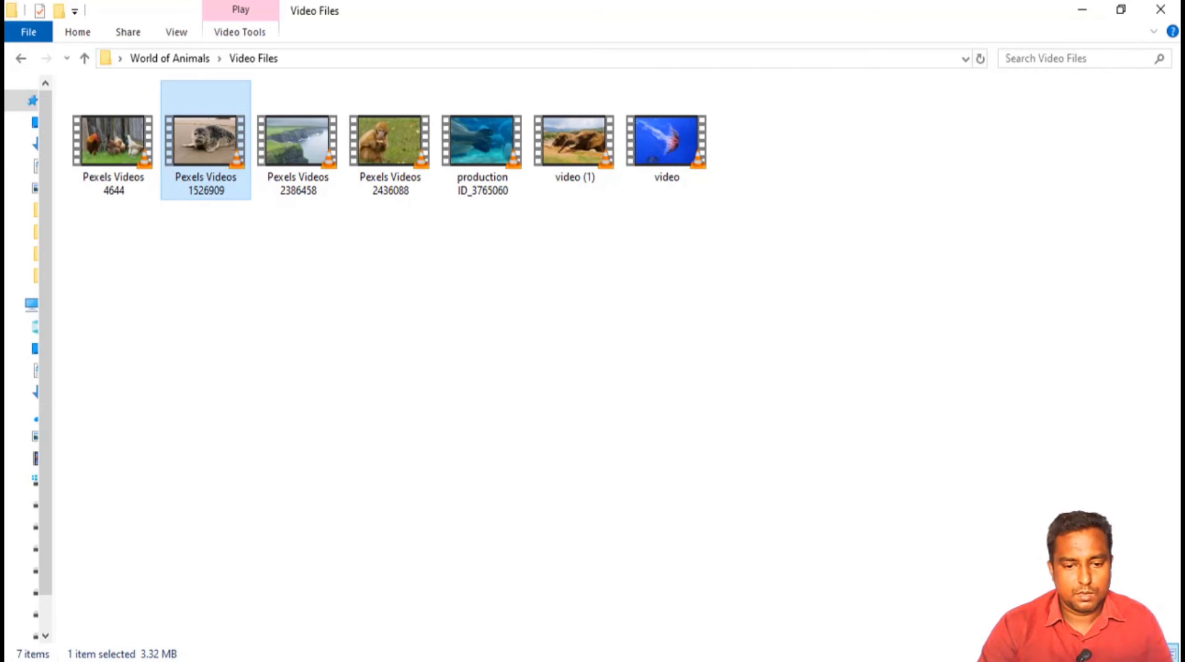
pyautogui.click(449, 661)
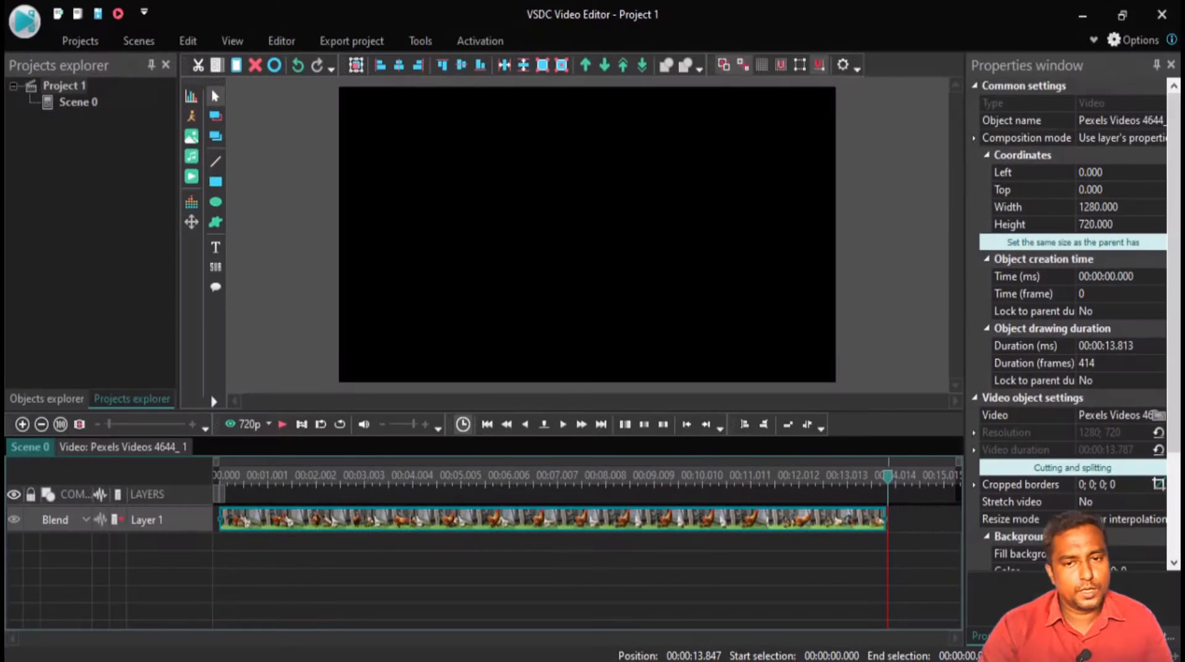
# Return the timeline cursor to the start of the rooster clip and play about its first two seconds.
pyautogui.click(320, 476)
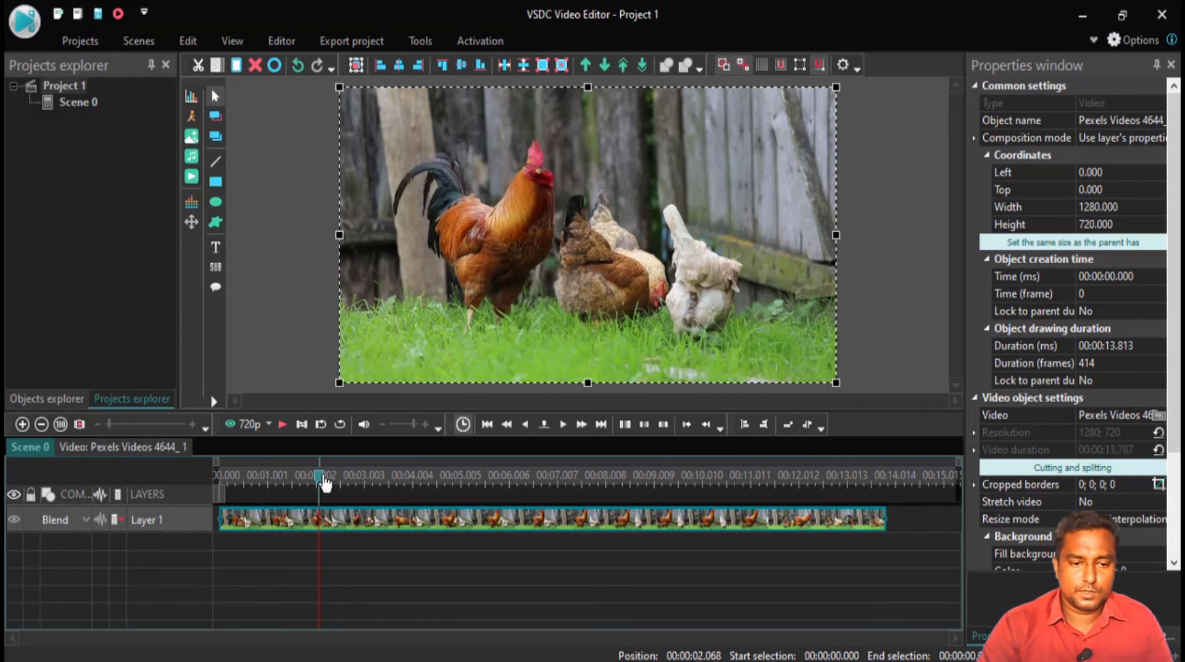
pyautogui.moveTo(322, 481); pyautogui.dragTo(212, 501)
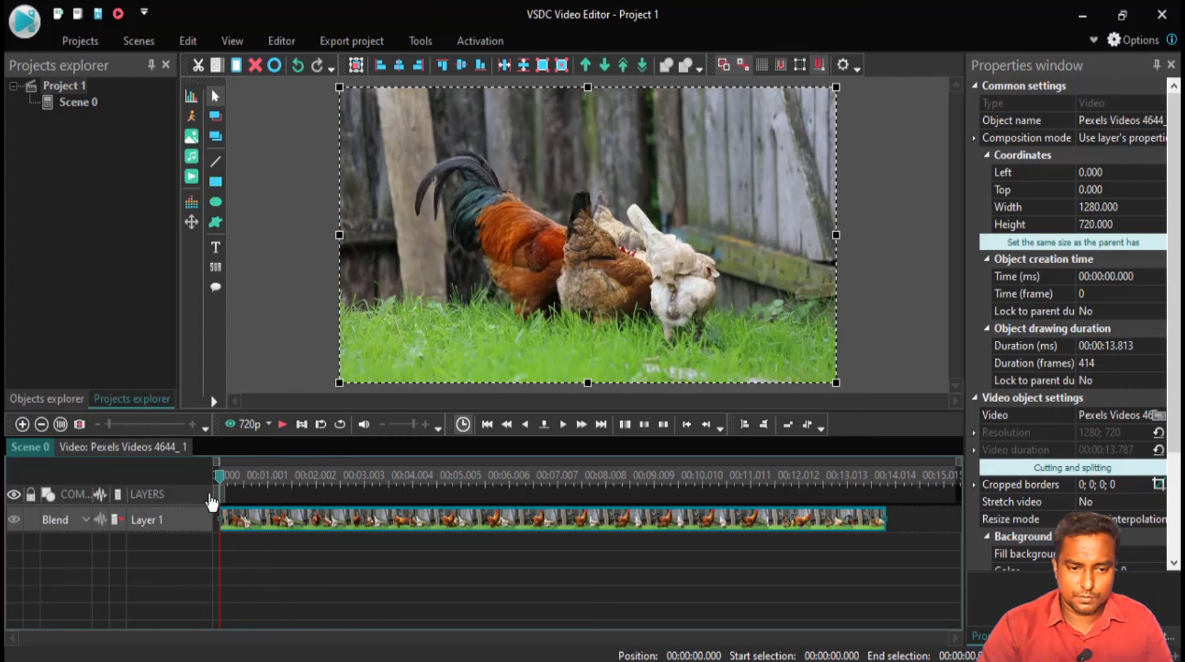
pyautogui.click(281, 424)
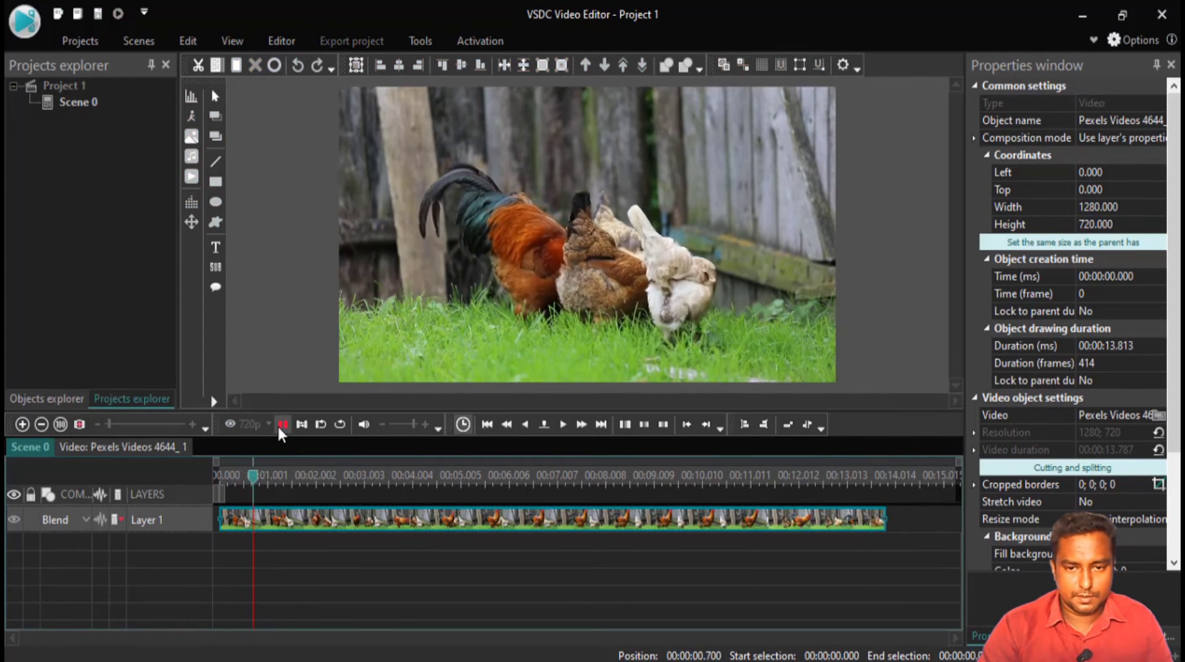
pyautogui.click(544, 318)
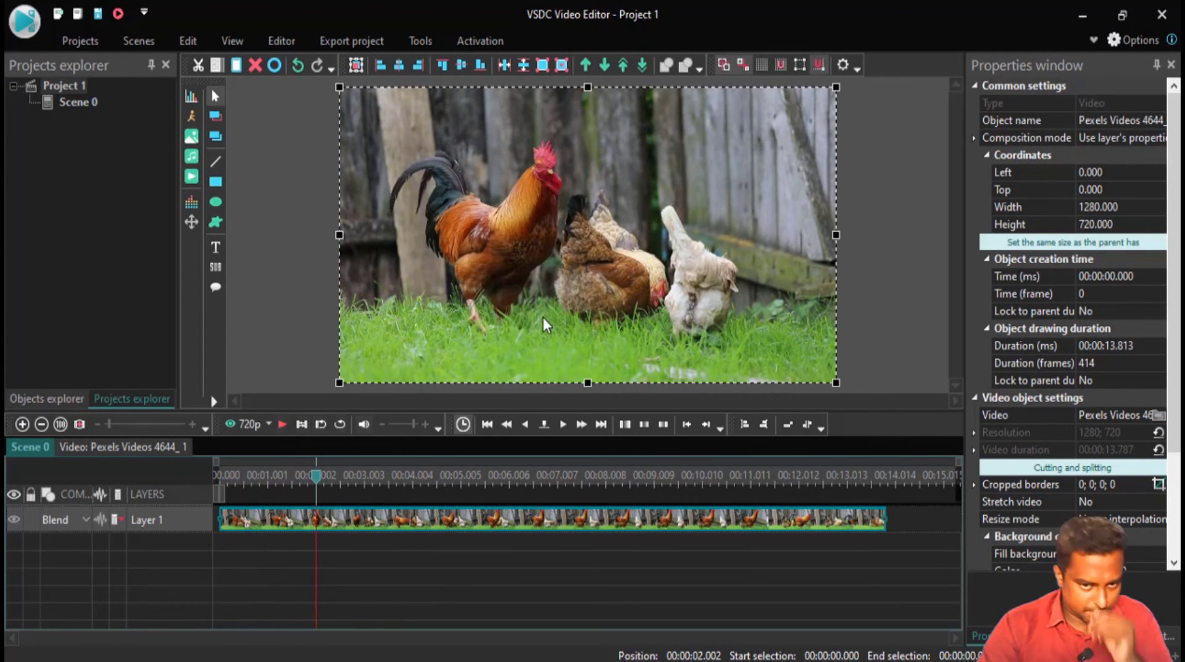
# Split the rooster clip into parts at 00:00:02.068.
pyautogui.click(312, 482)
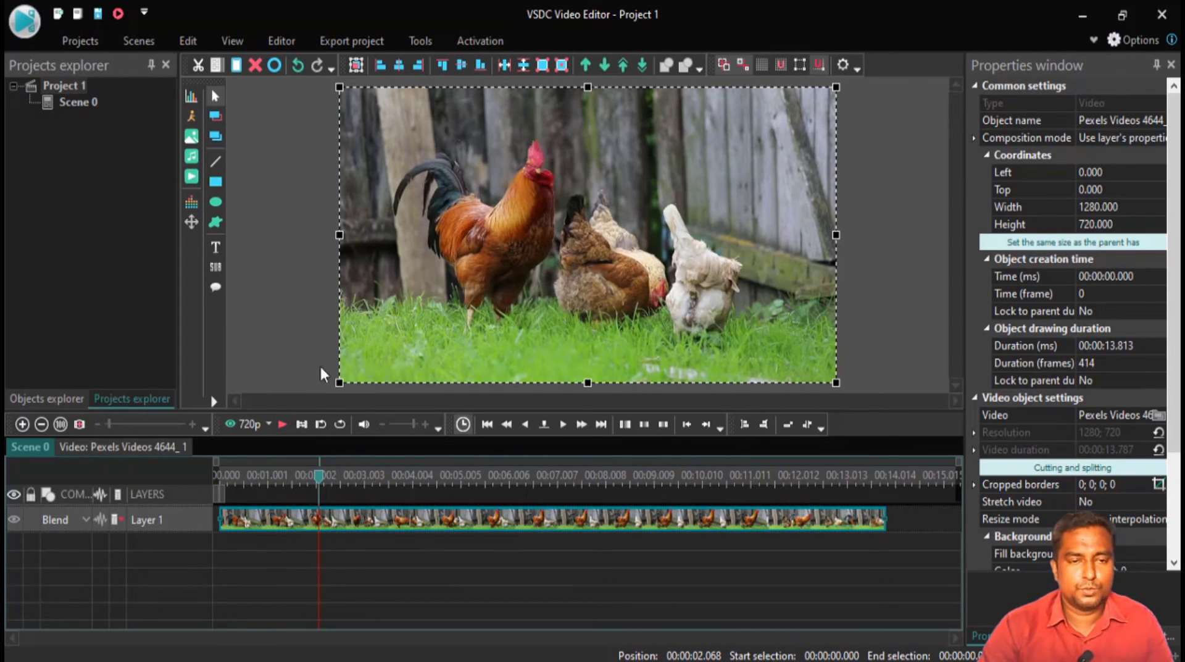
pyautogui.click(279, 41)
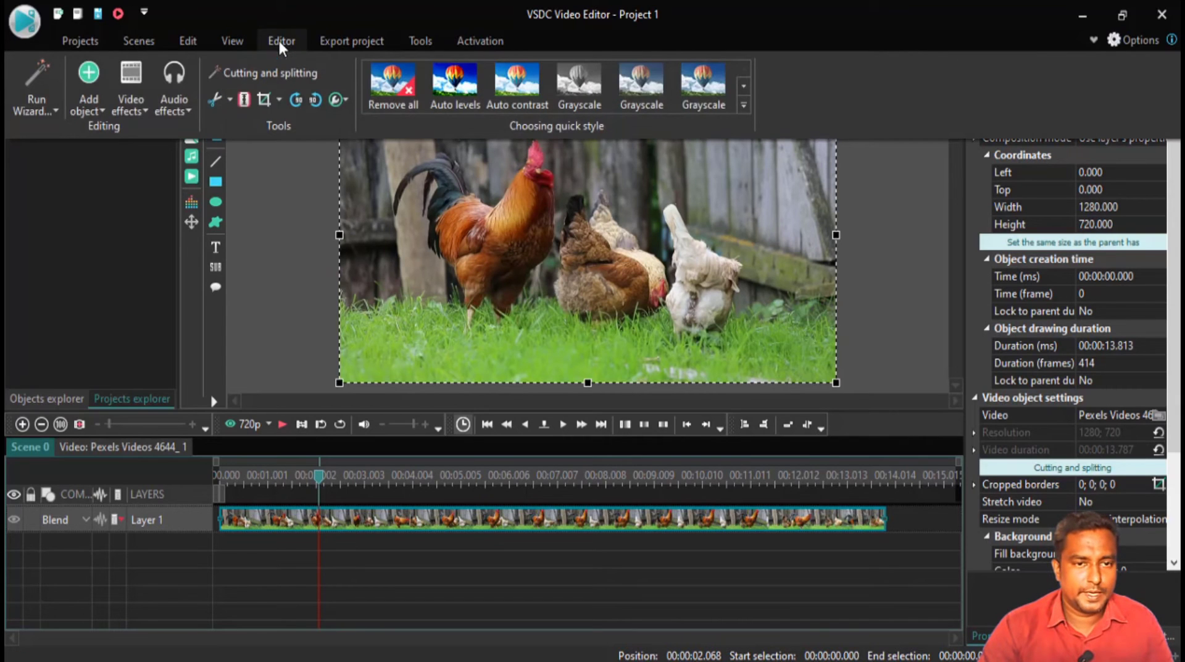
pyautogui.click(244, 100)
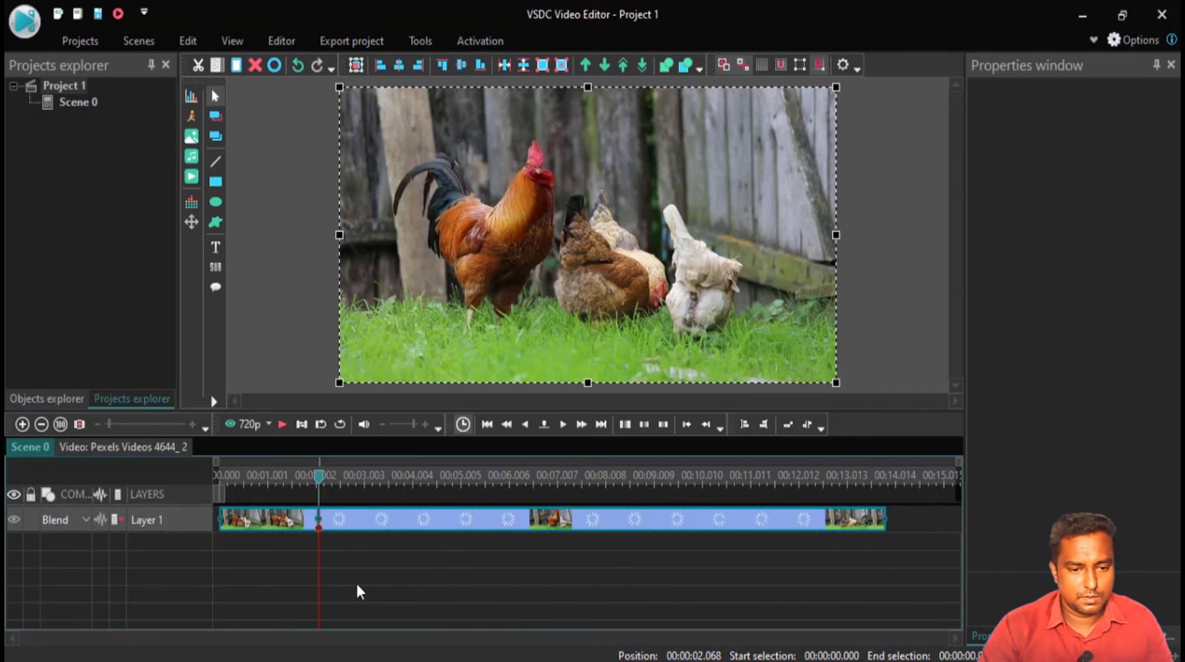
# Select the two parts of the split rooster clip in turn to check that they are separate.
pyautogui.click(284, 520)
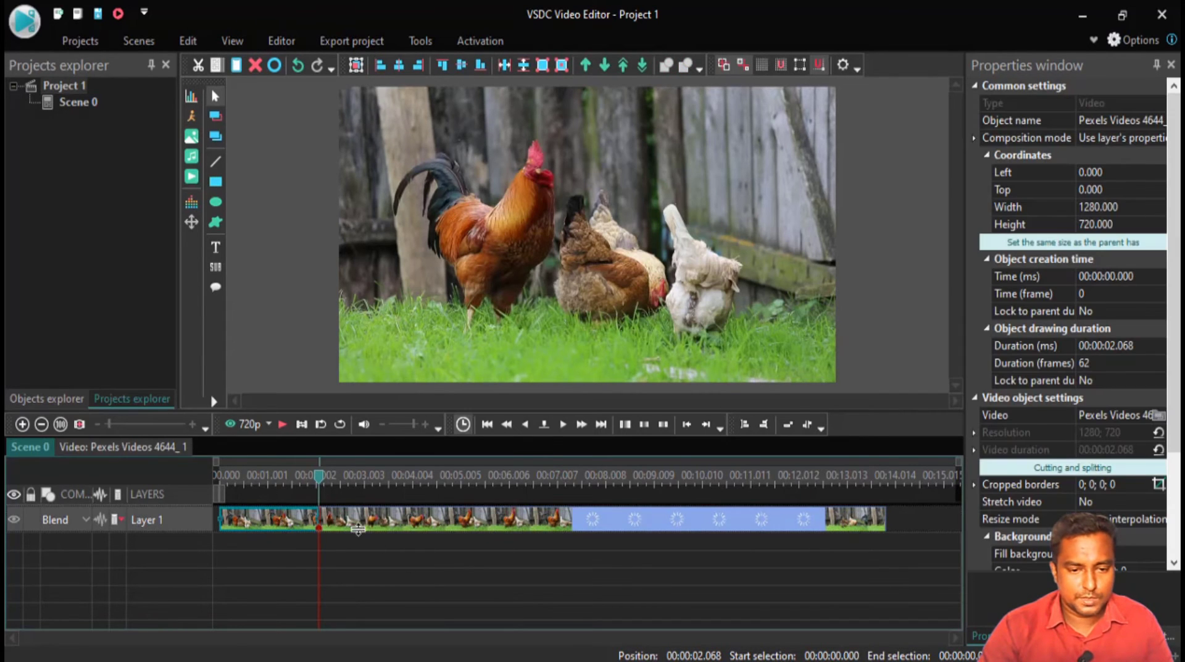
pyautogui.click(389, 527)
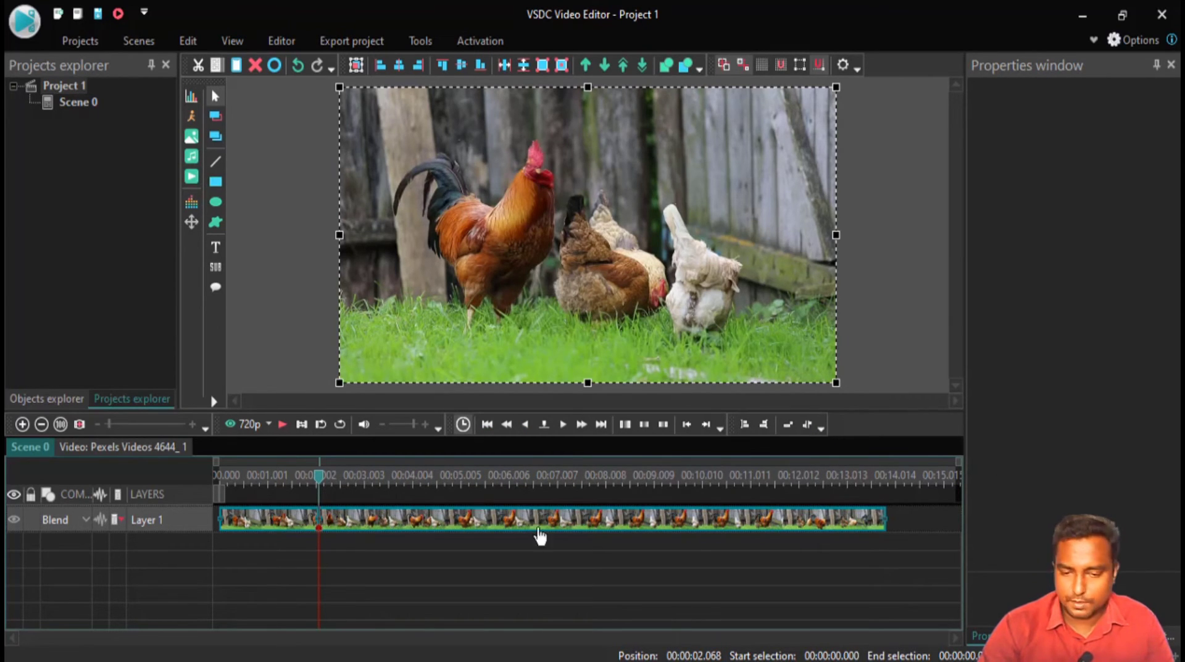
pyautogui.click(369, 553)
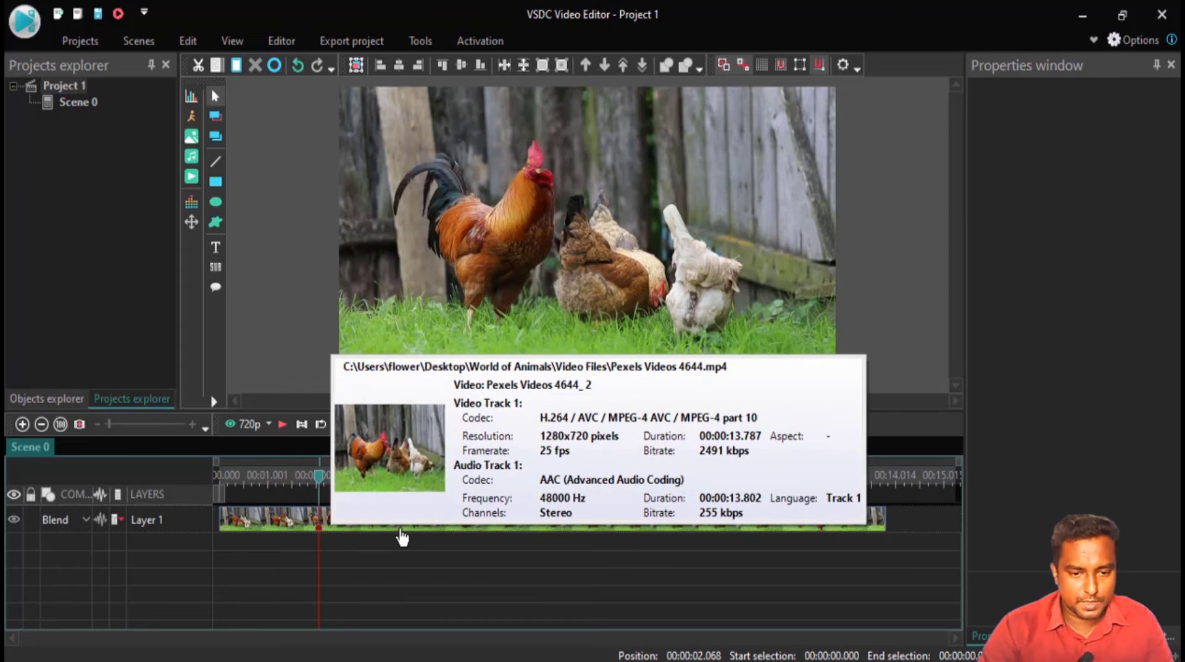
pyautogui.click(272, 525)
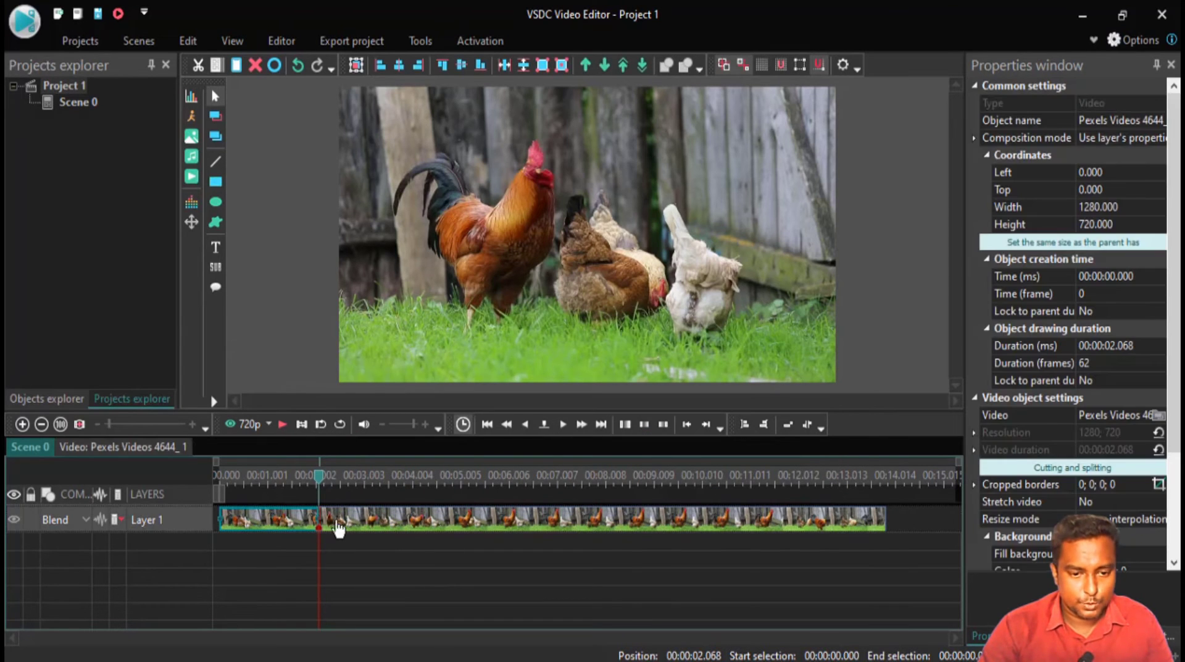
pyautogui.click(238, 523)
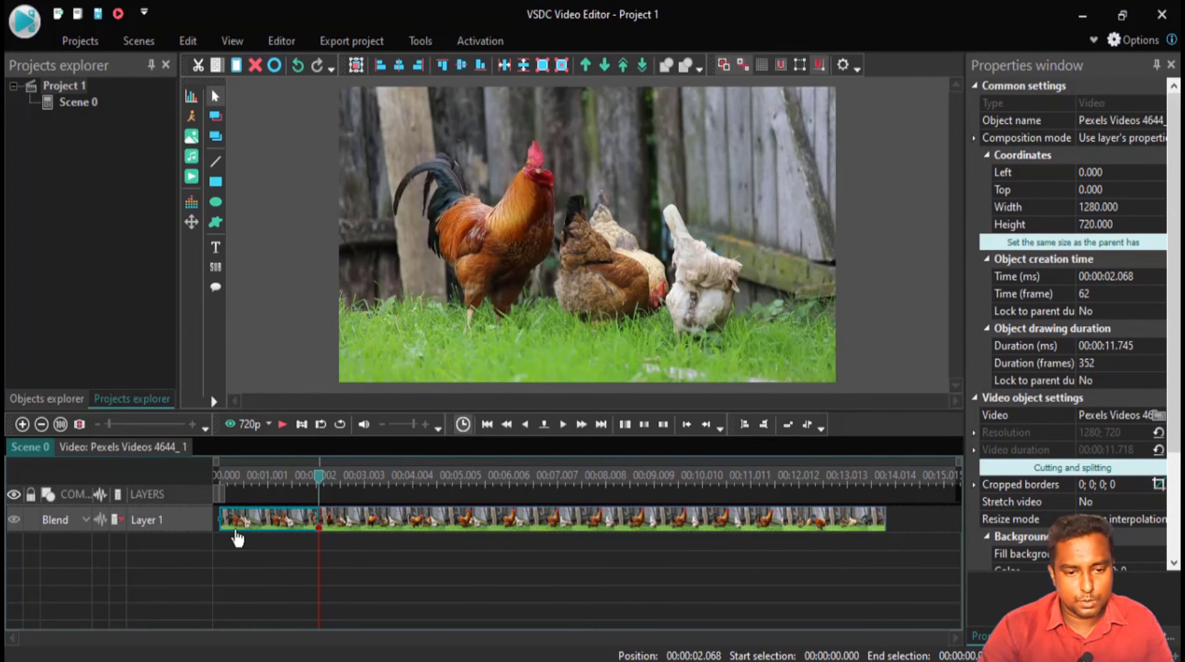
pyautogui.click(432, 529)
pyautogui.click(307, 527)
pyautogui.click(401, 517)
pyautogui.click(284, 520)
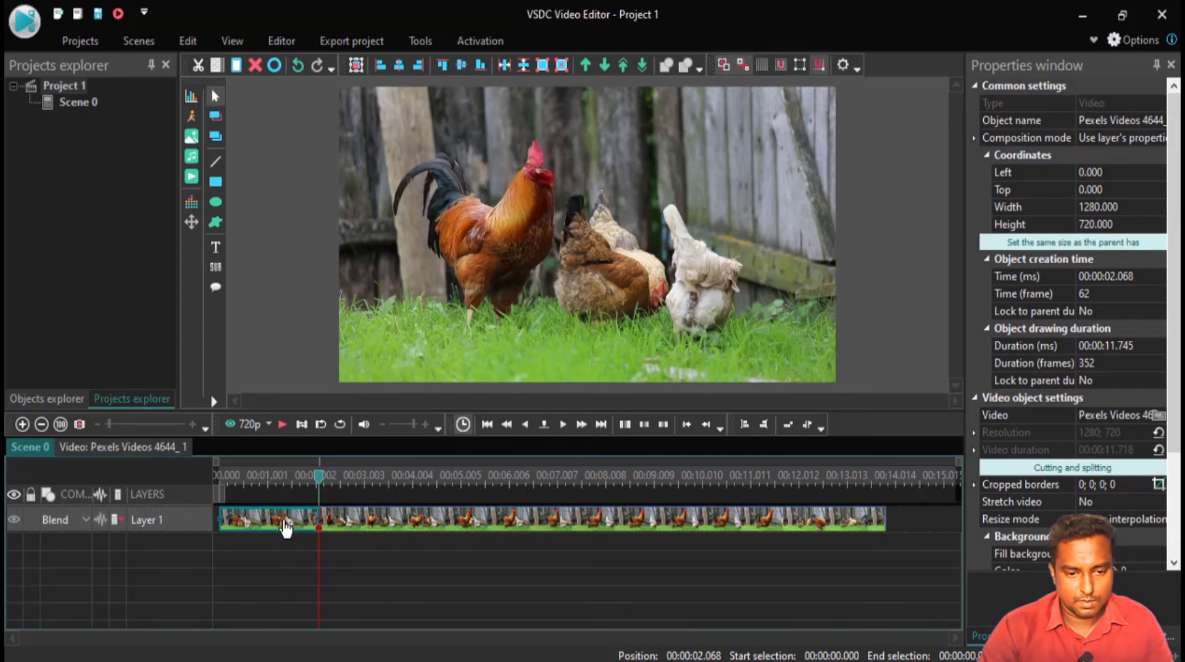
pyautogui.click(455, 531)
# Delete the first part of the split rooster clip and move the remaining part to the start of the timeline.
pyautogui.click(243, 513)
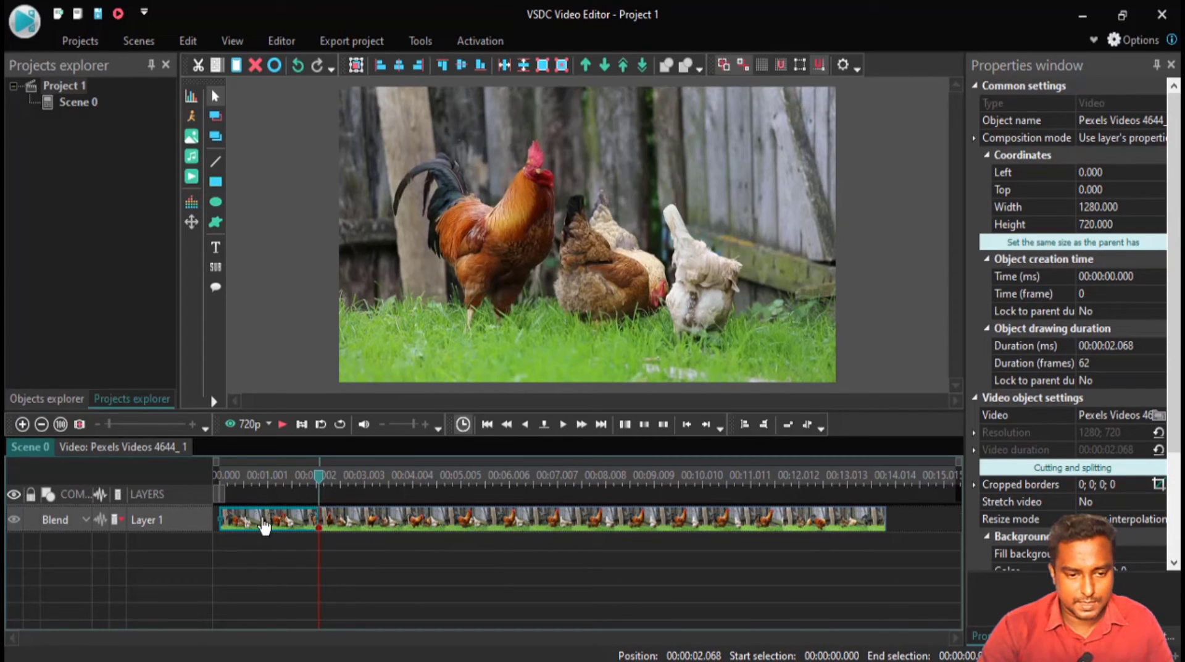
pyautogui.press('Delete')
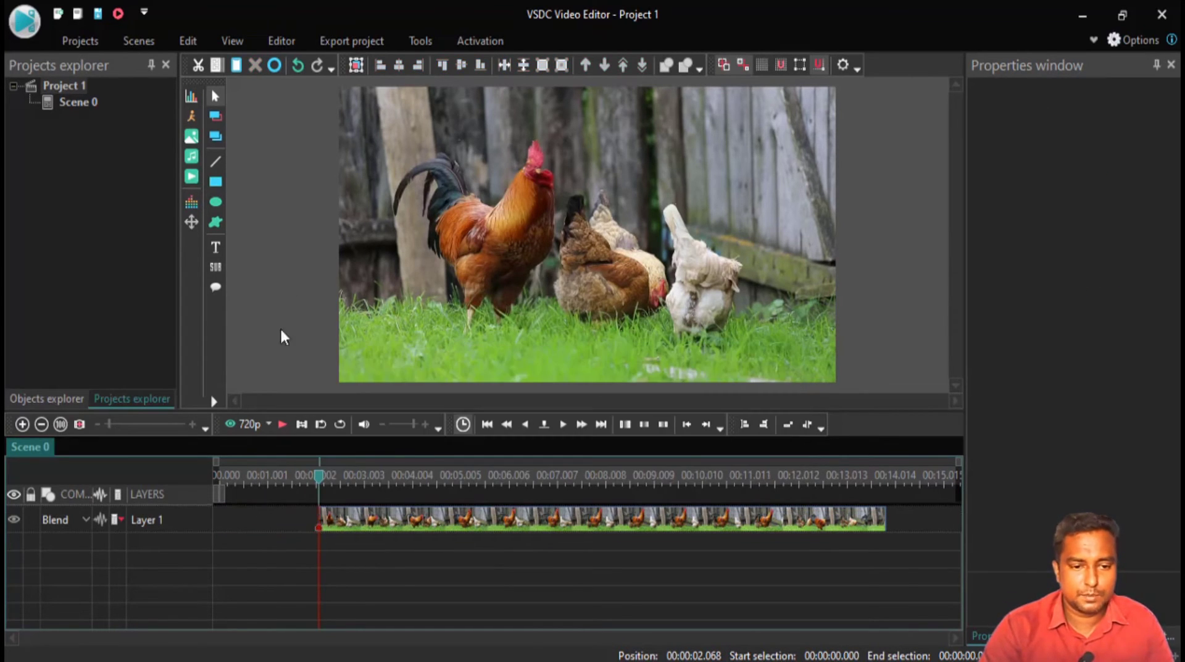
pyautogui.click(483, 507)
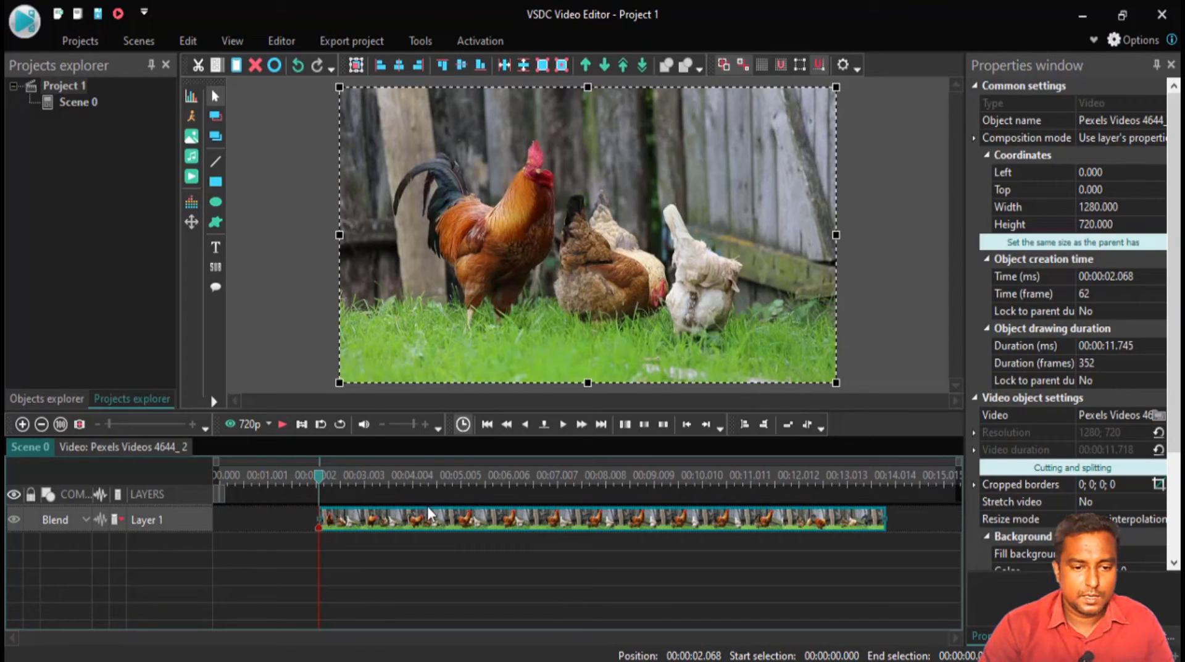
pyautogui.moveTo(428, 507); pyautogui.dragTo(270, 507)
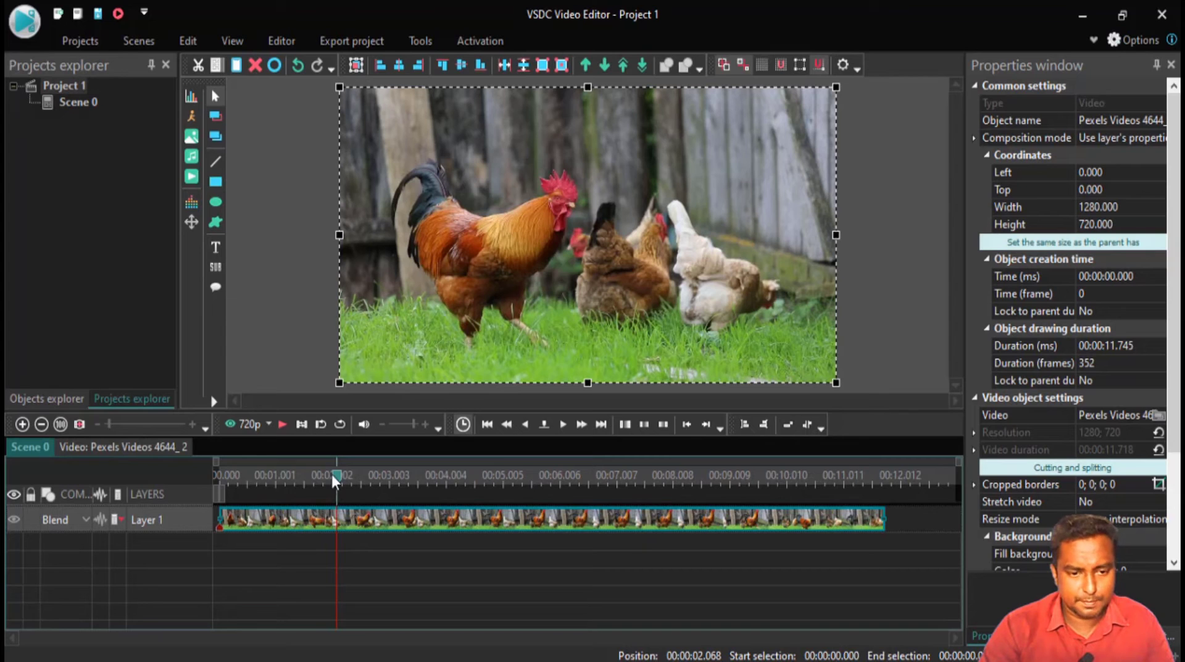
# Split the remaining rooster clip at 00:00:05.005 and delete the part after the cut.
pyautogui.moveTo(333, 476); pyautogui.dragTo(506, 497)
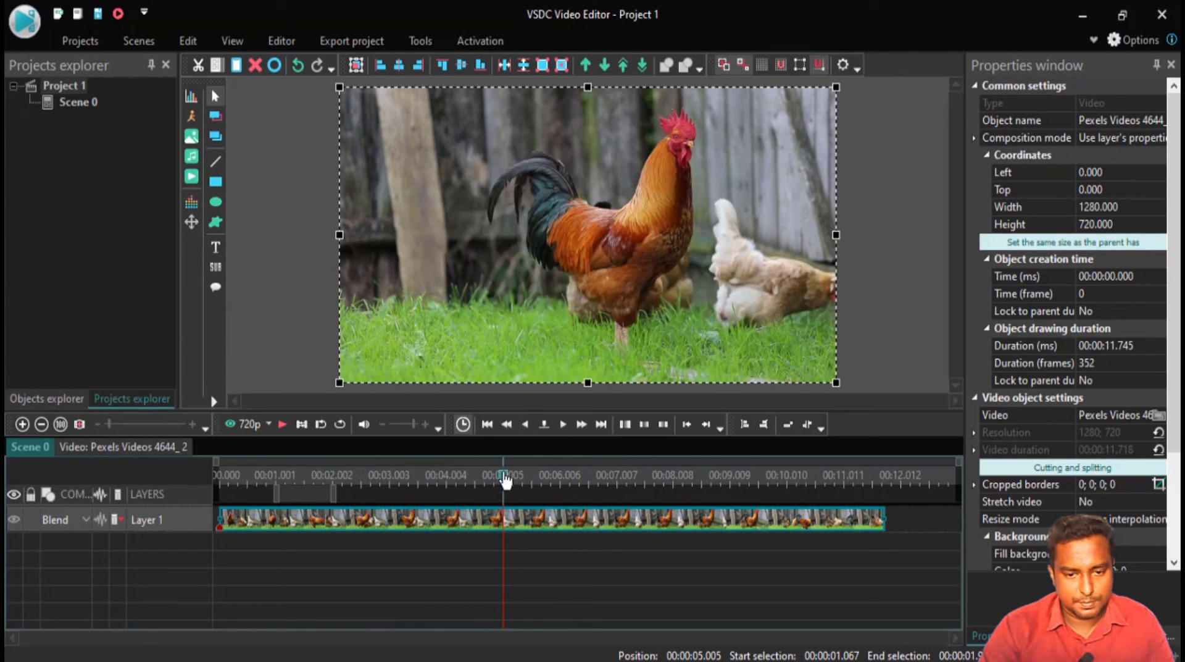
pyautogui.click(287, 43)
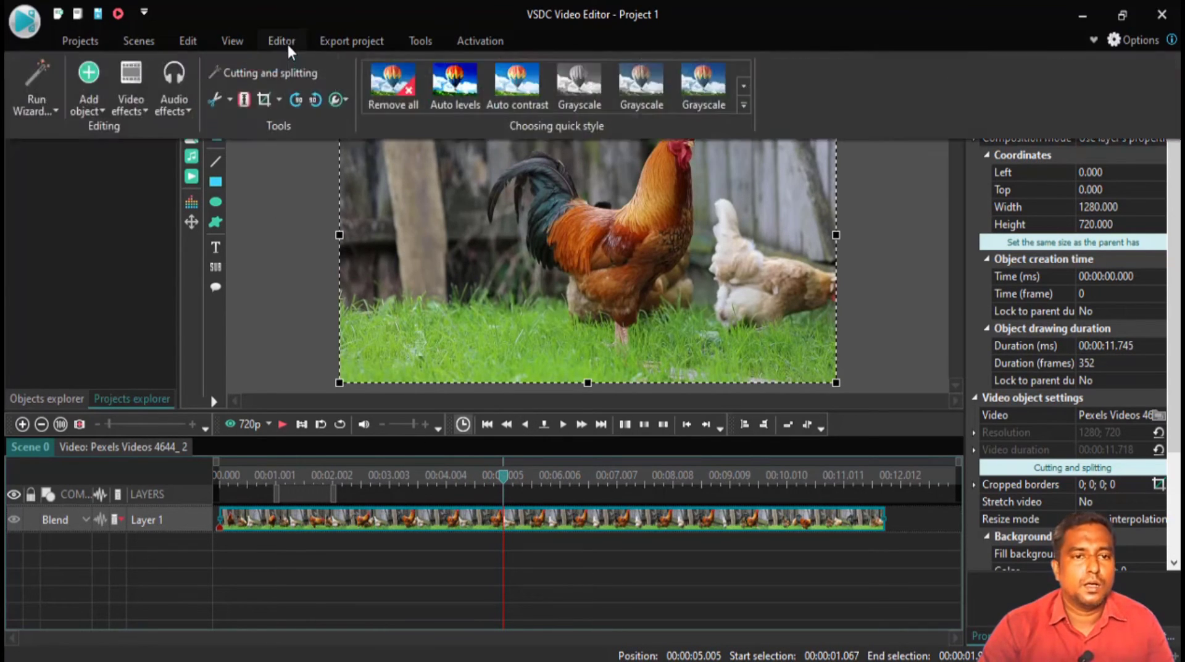
pyautogui.click(246, 99)
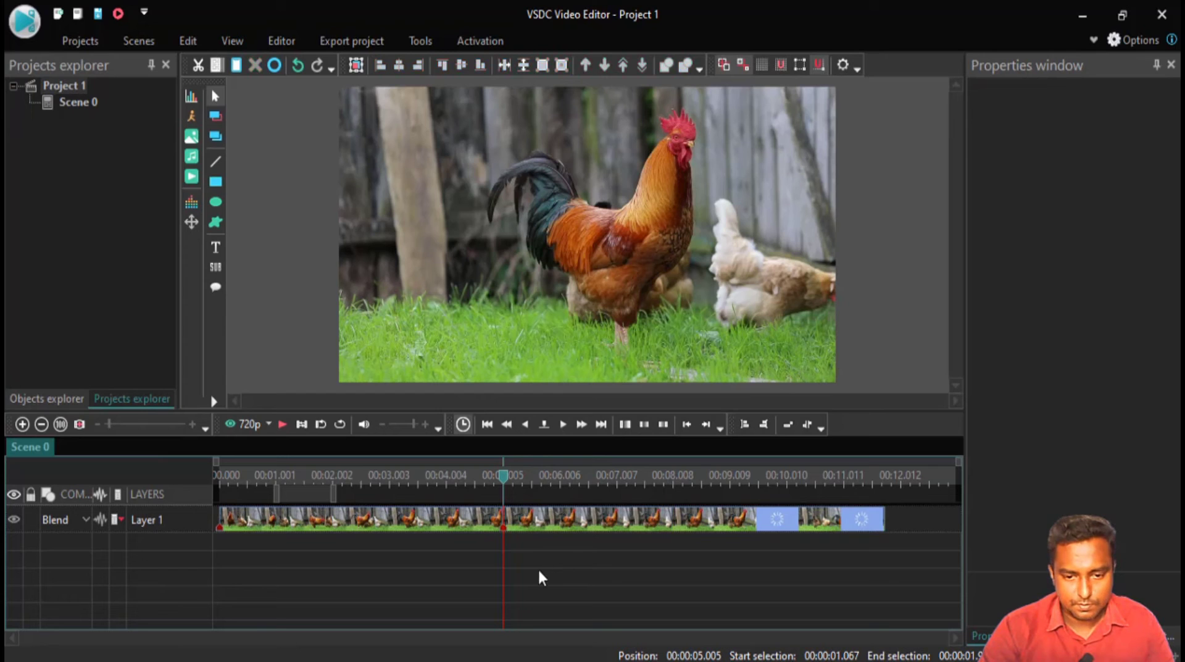
pyautogui.click(568, 528)
pyautogui.press('Delete')
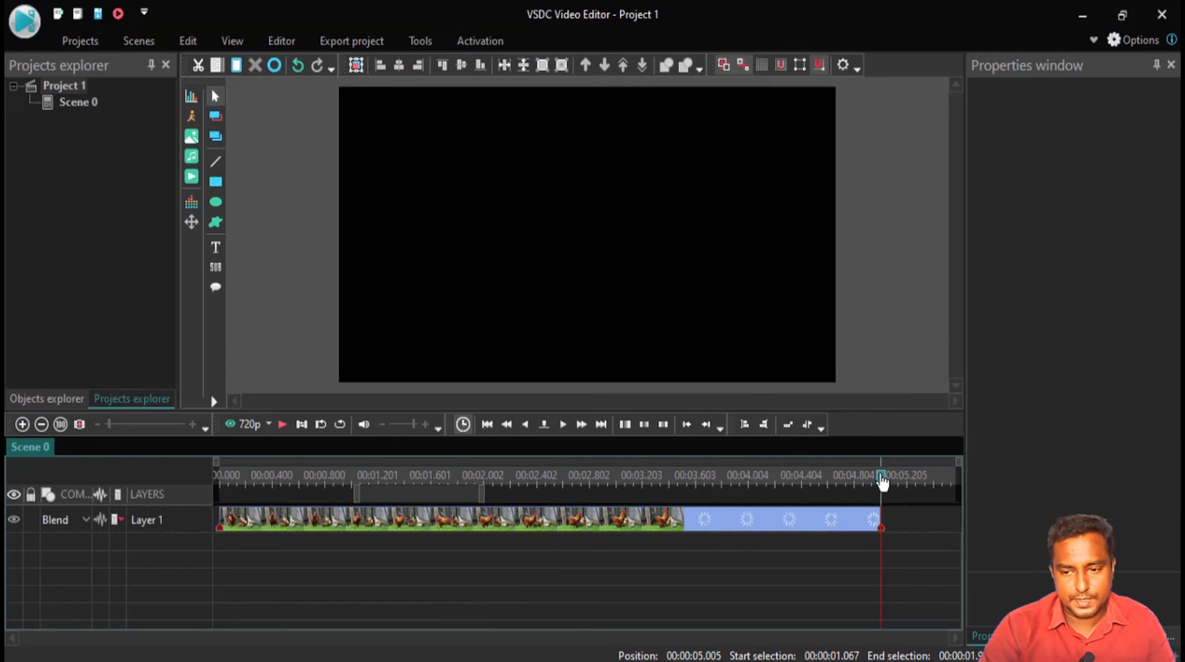
# Move the timeline cursor back to the start and play the trimmed rooster clip.
pyautogui.moveTo(882, 484); pyautogui.dragTo(302, 520)
pyautogui.press('space')
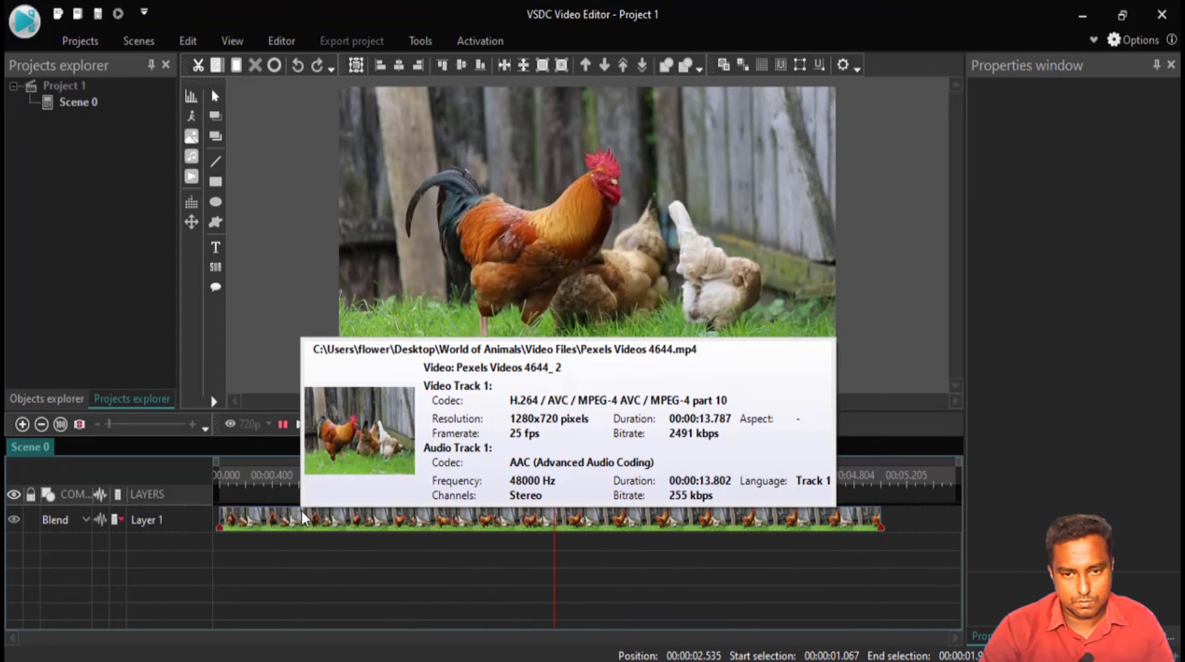
# Add the remaining animal clips together to one layer and place the seal clip directly after the rooster clip on Layer 1.
pyautogui.press('space')
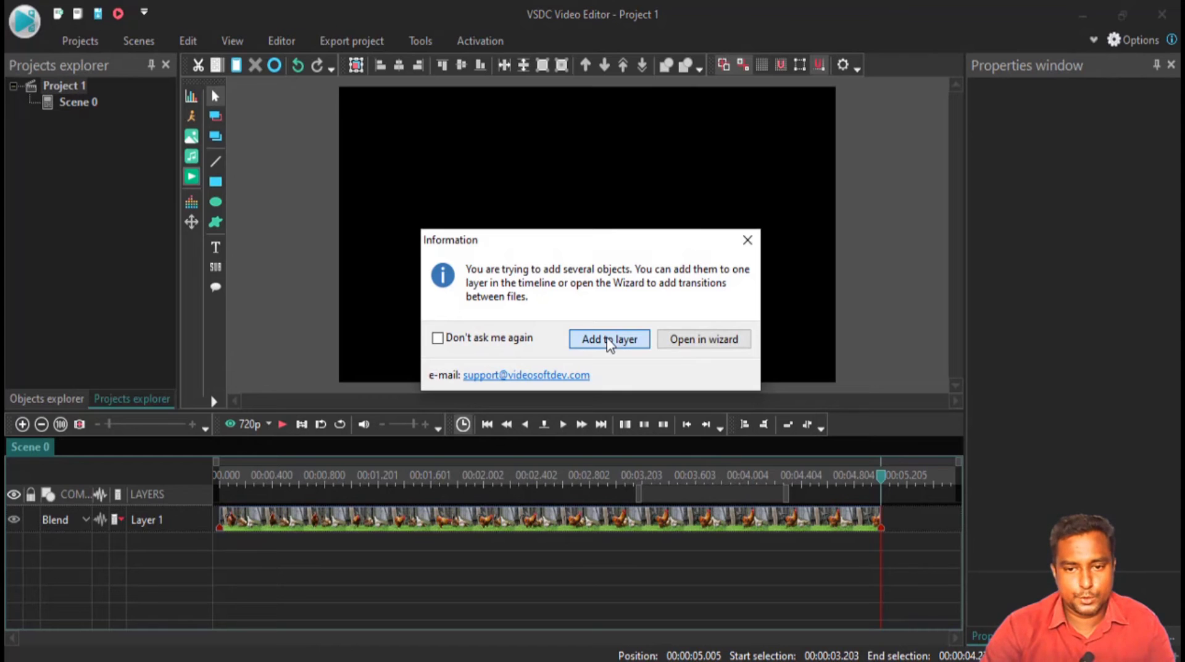
pyautogui.click(609, 341)
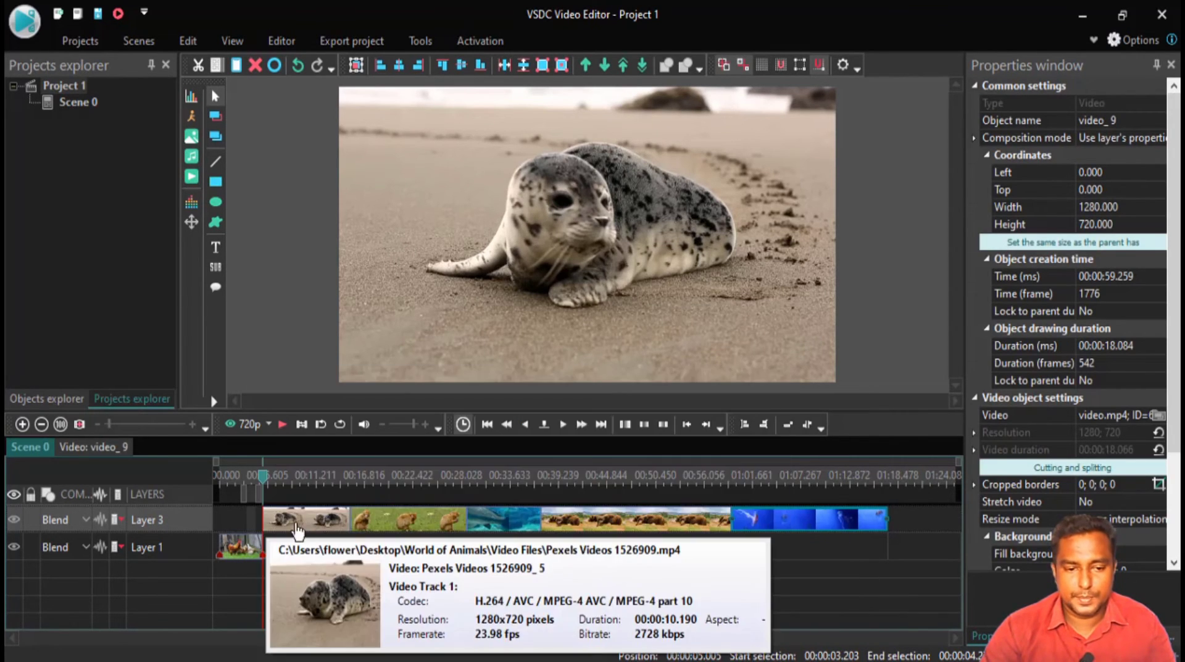
pyautogui.moveTo(282, 522); pyautogui.dragTo(283, 548)
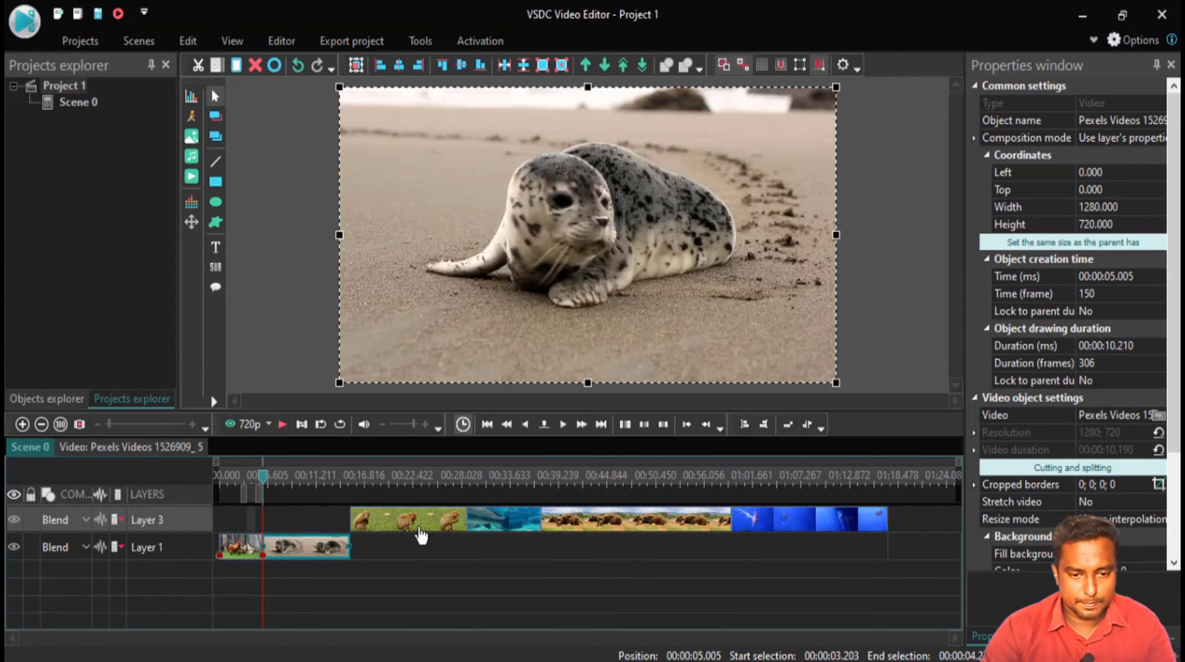
pyautogui.moveTo(421, 534)
pyautogui.mouseDown()
pyautogui.moveTo(410, 561)
pyautogui.moveTo(415, 523)
pyautogui.mouseUp()
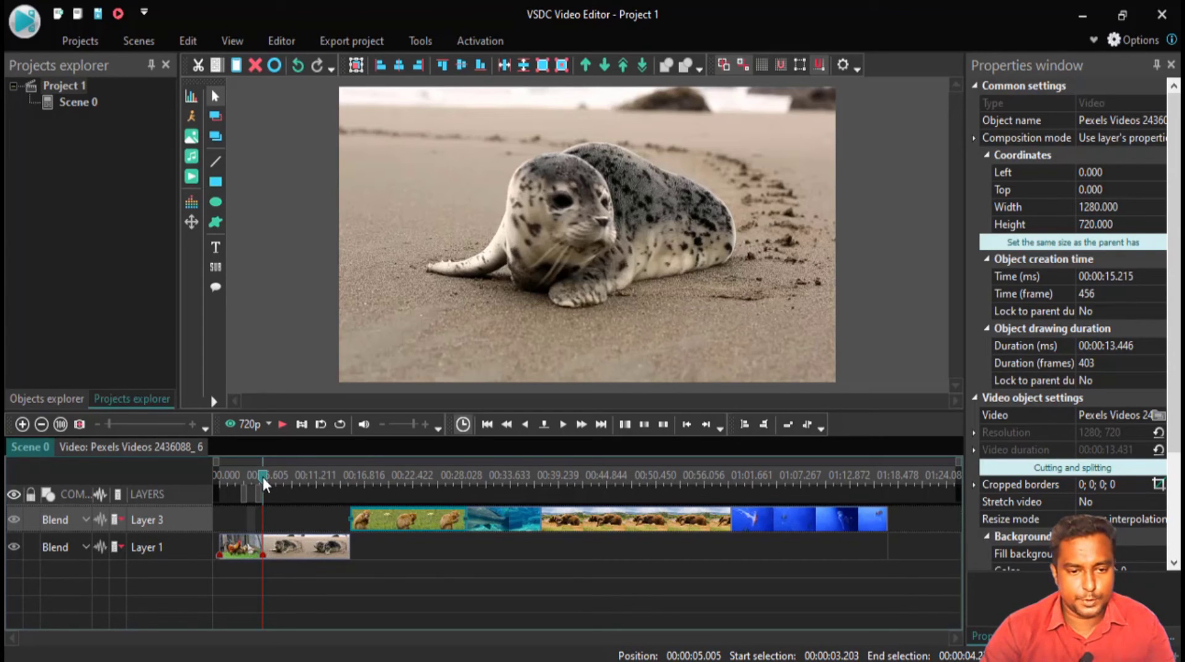
# Move the timeline cursor to the start and scrub through the rooster clip up to its end.
pyautogui.moveTo(267, 486); pyautogui.dragTo(188, 487)
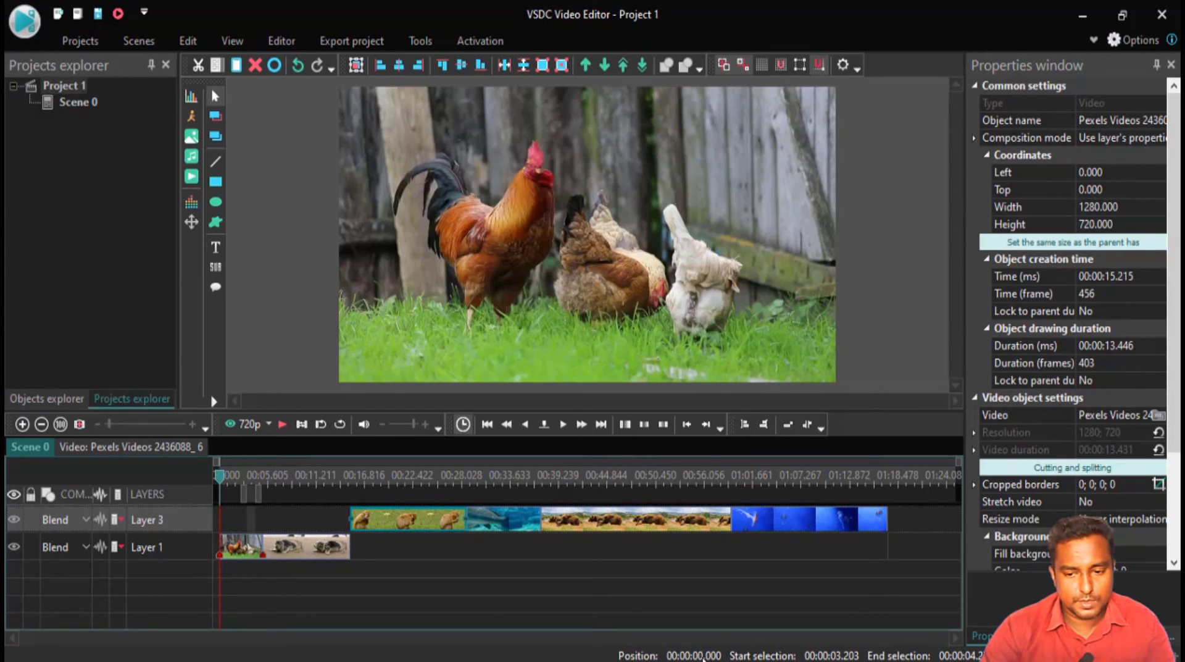
pyautogui.click(221, 477)
pyautogui.moveTo(223, 484); pyautogui.dragTo(262, 477)
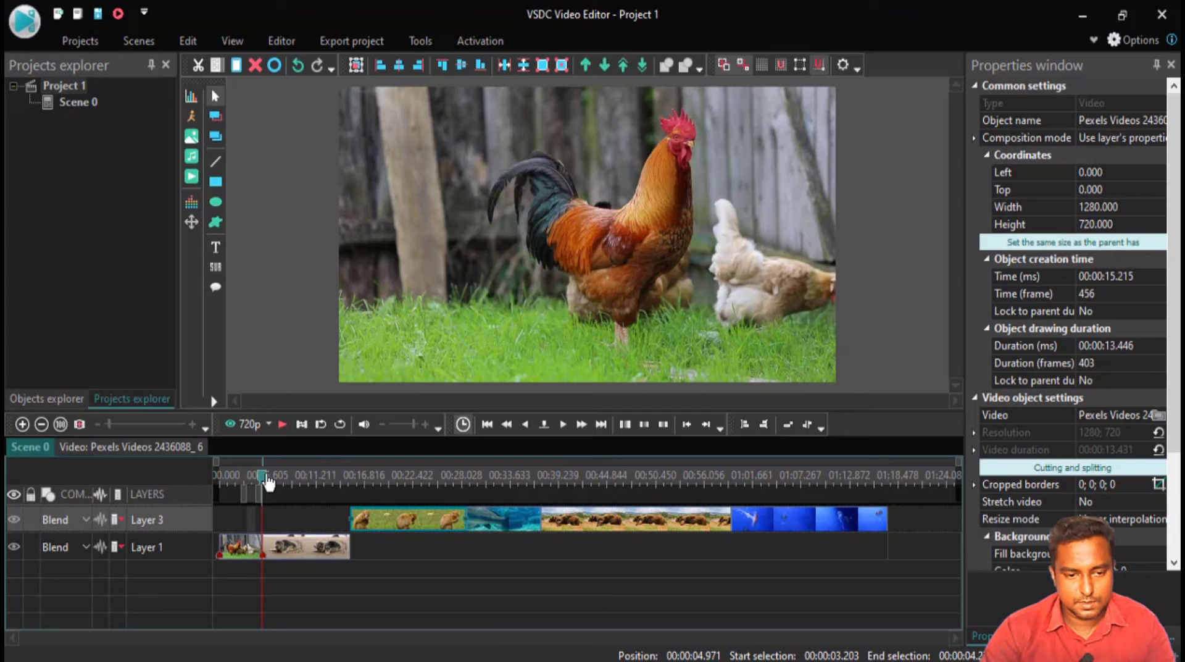
# Split the seal clip at 00:00:10.043 and delete the part after the cut.
pyautogui.moveTo(272, 475); pyautogui.dragTo(309, 493)
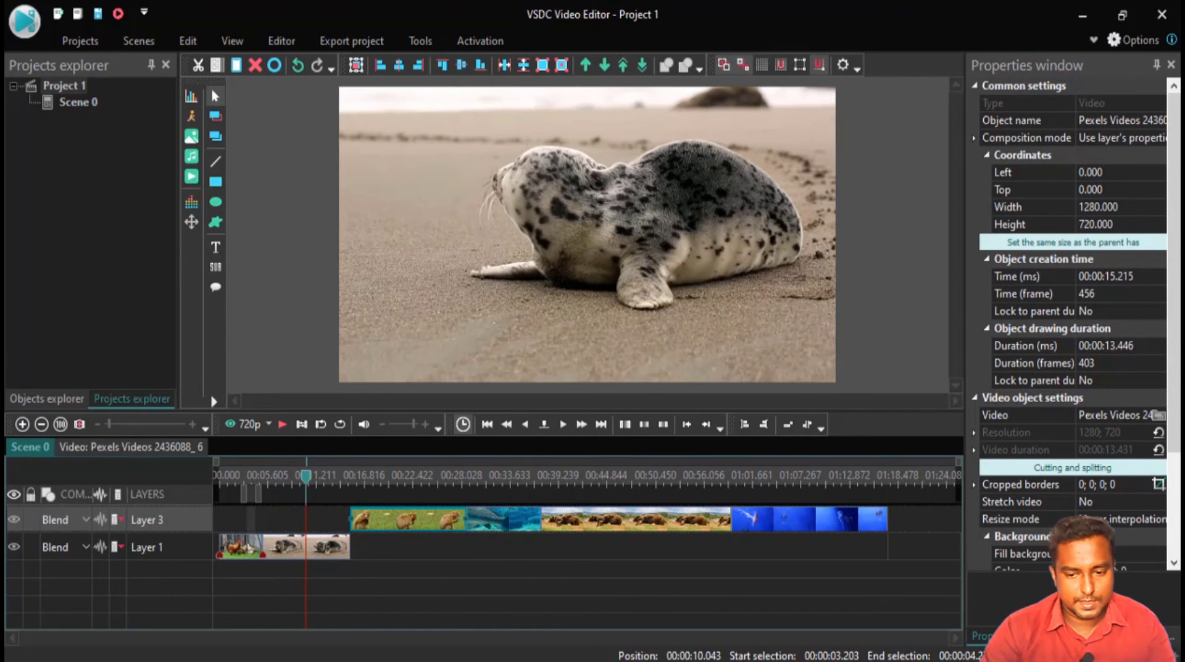
pyautogui.click(327, 545)
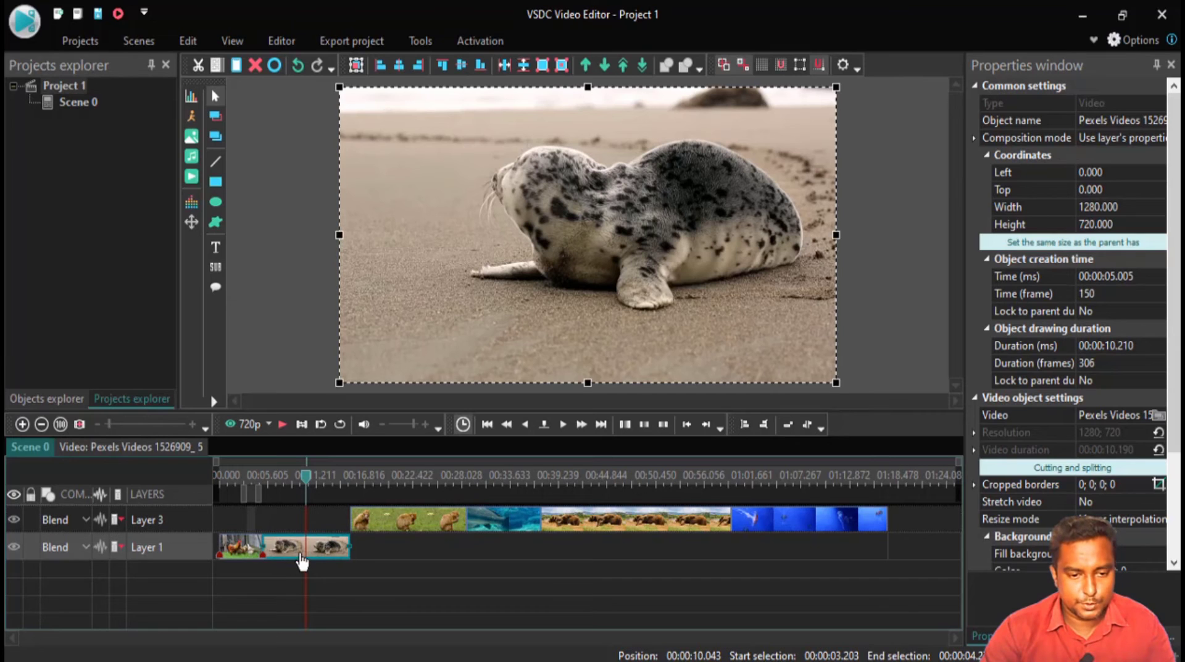
pyautogui.click(232, 39)
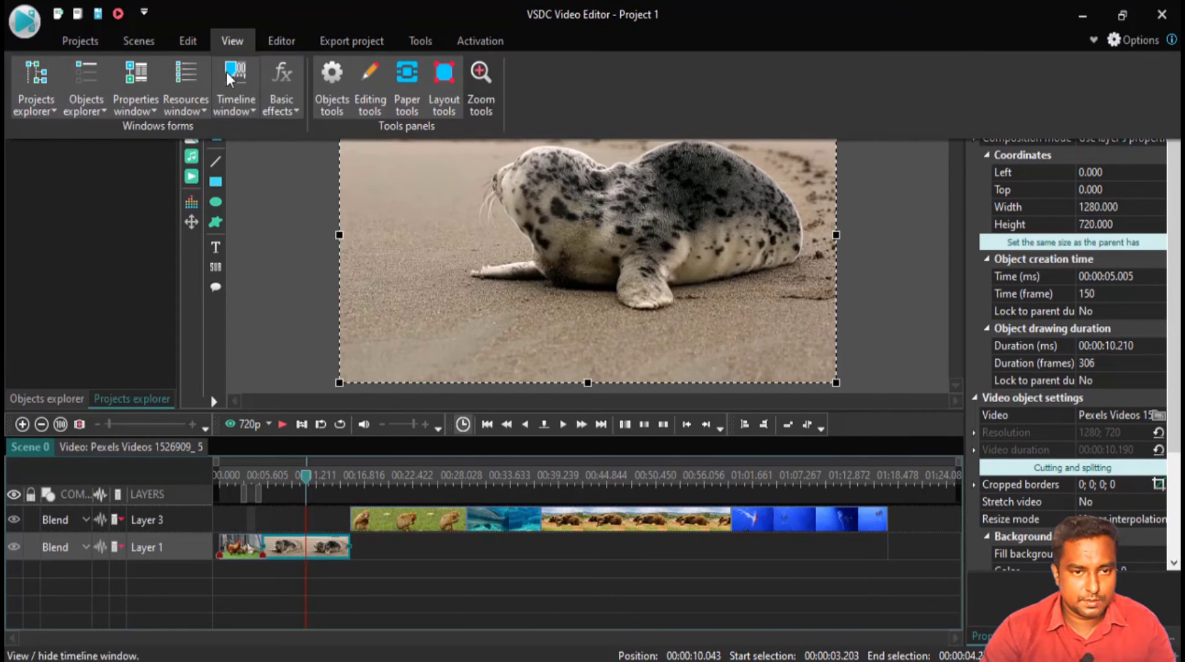
pyautogui.click(281, 40)
pyautogui.click(248, 97)
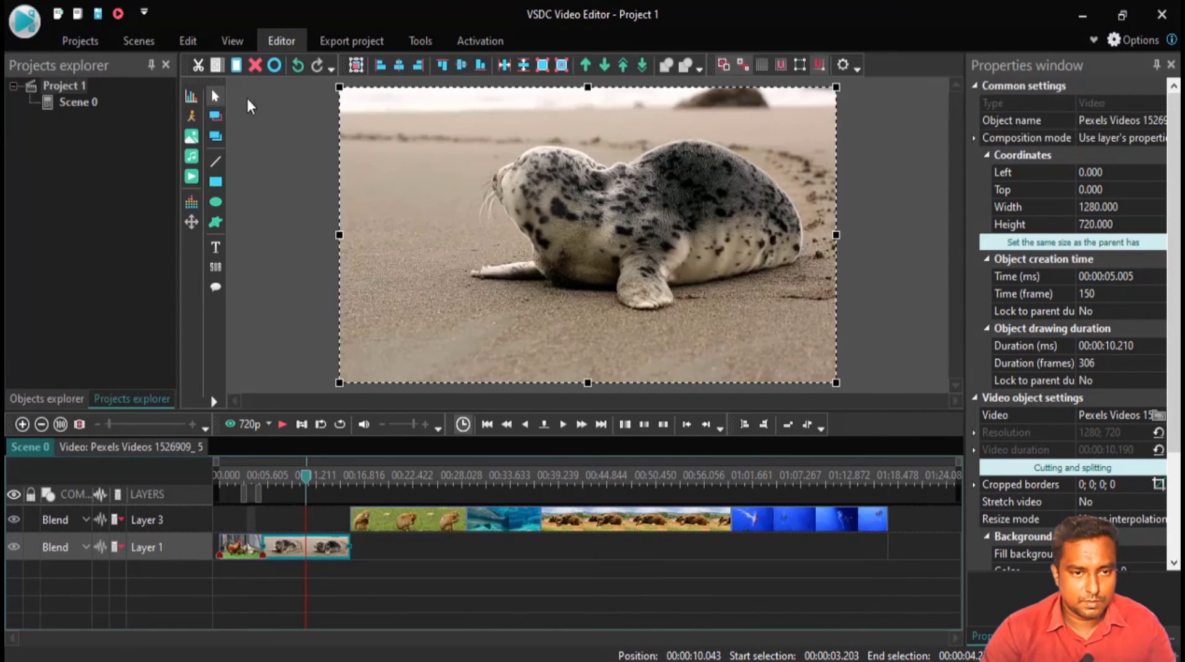
pyautogui.click(330, 550)
pyautogui.press('Delete')
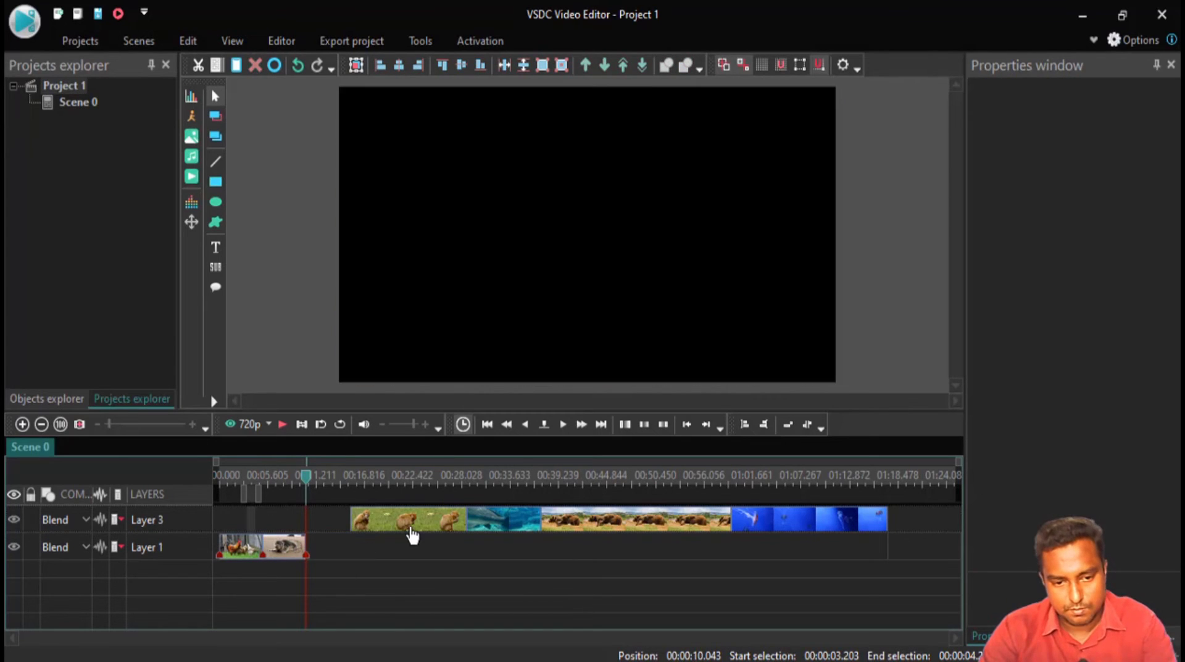
# Place the monkey clip directly after the seal clip on Layer 1 and split it at 00:00:15.715.
pyautogui.click(443, 524)
pyautogui.moveTo(444, 525); pyautogui.dragTo(388, 546)
pyautogui.moveTo(308, 481); pyautogui.dragTo(356, 555)
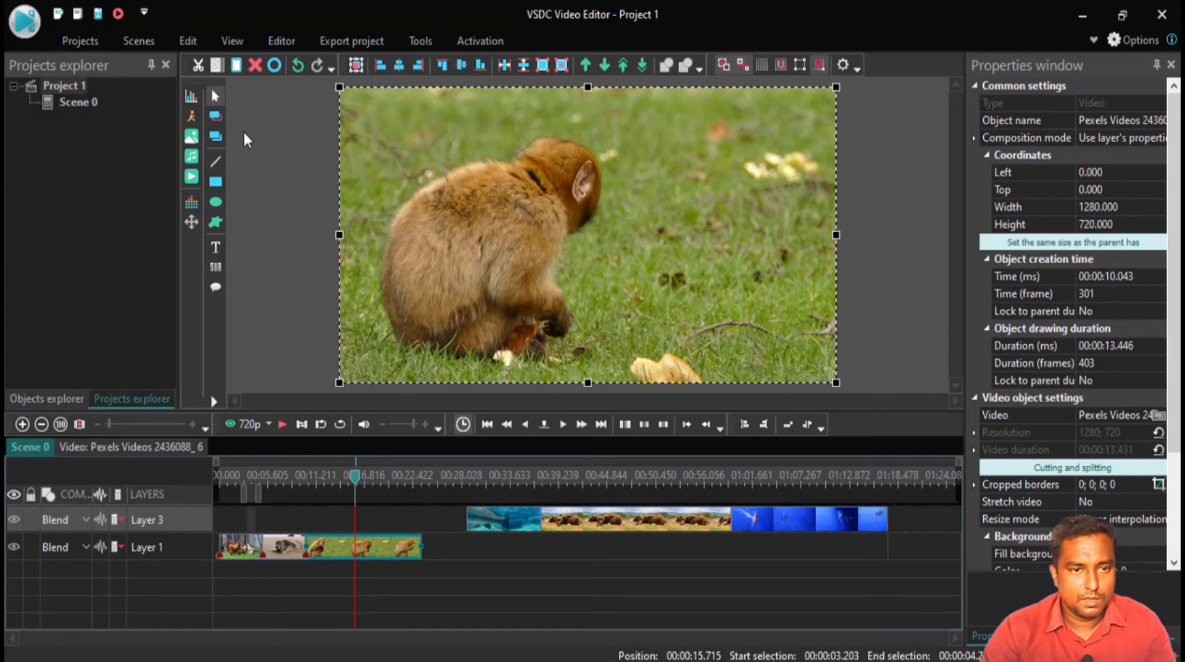
pyautogui.click(277, 41)
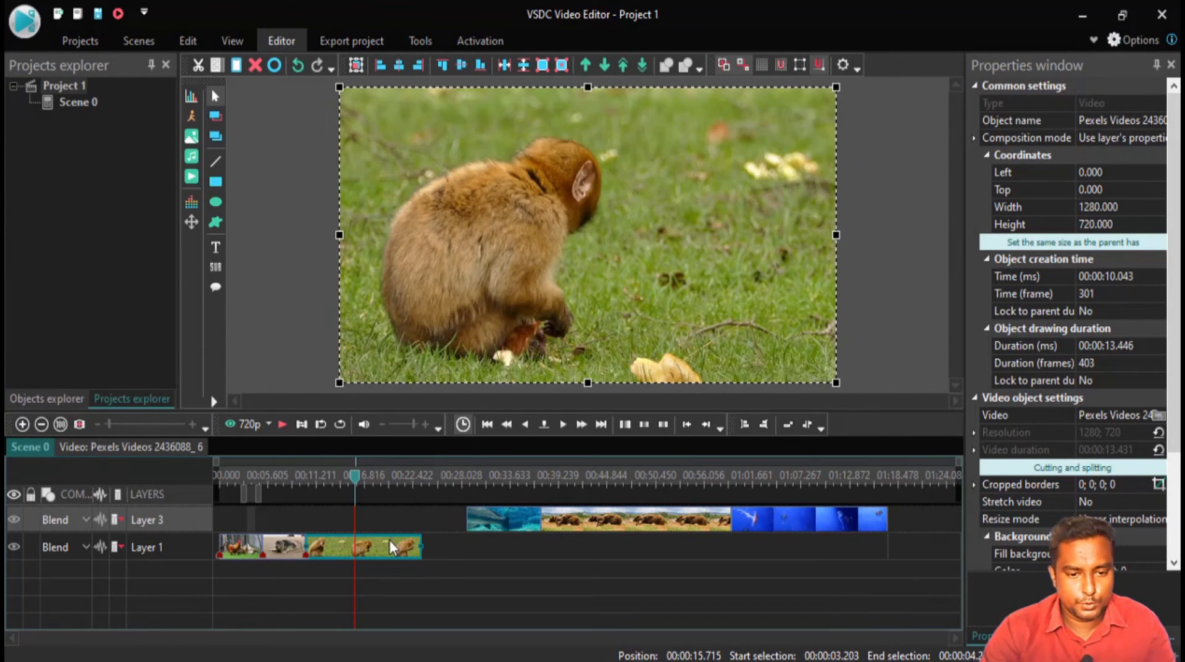
pyautogui.press('Delete')
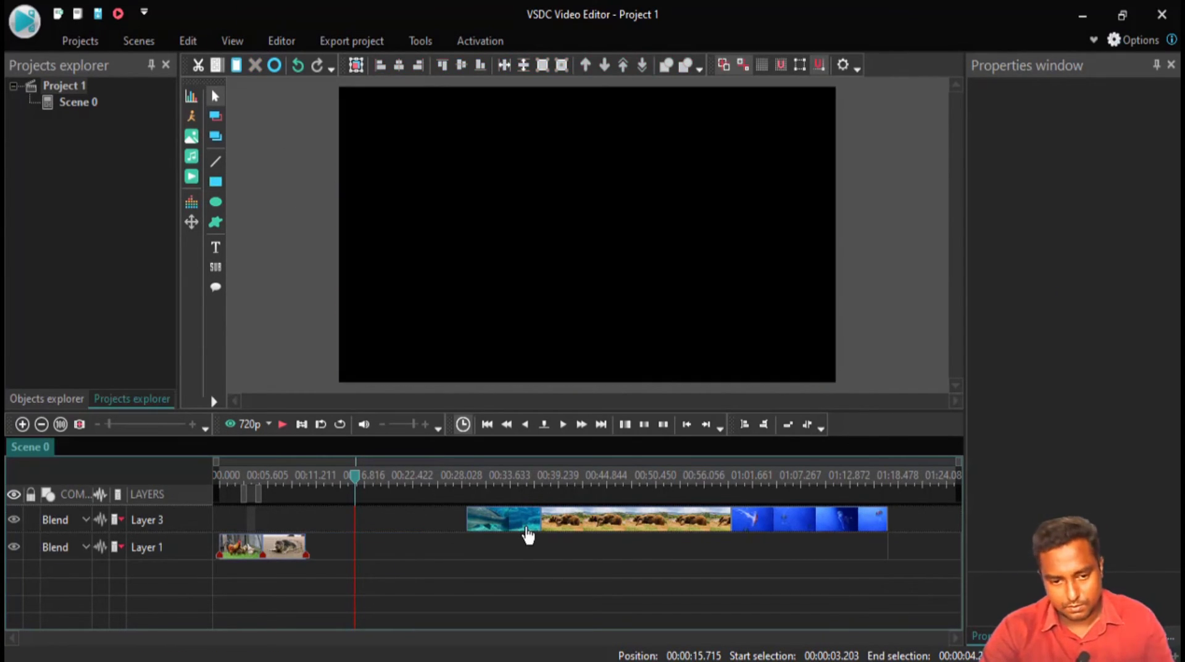
pyautogui.hotkey('ctrl', 'z')
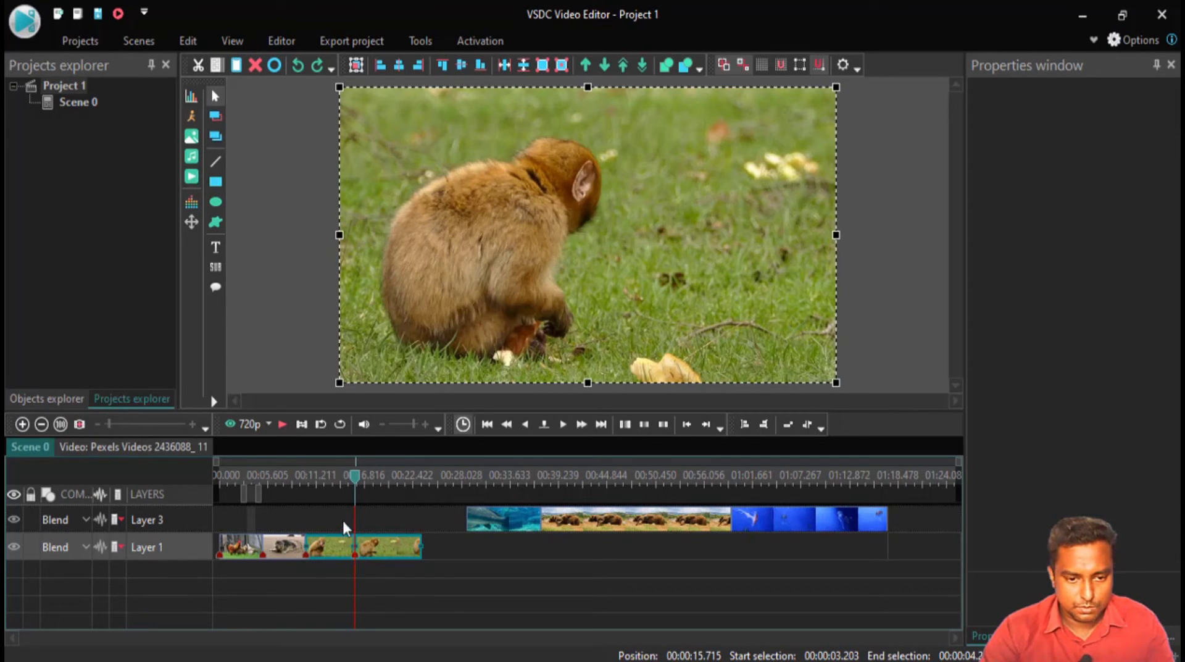
pyautogui.click(282, 38)
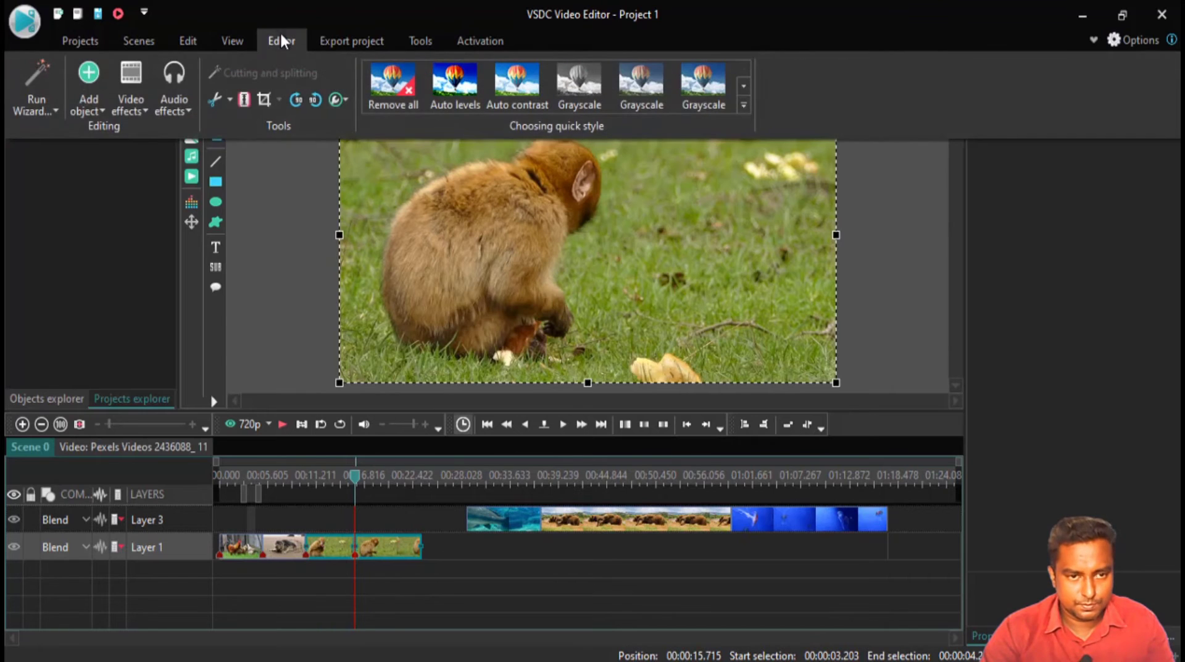
pyautogui.click(282, 41)
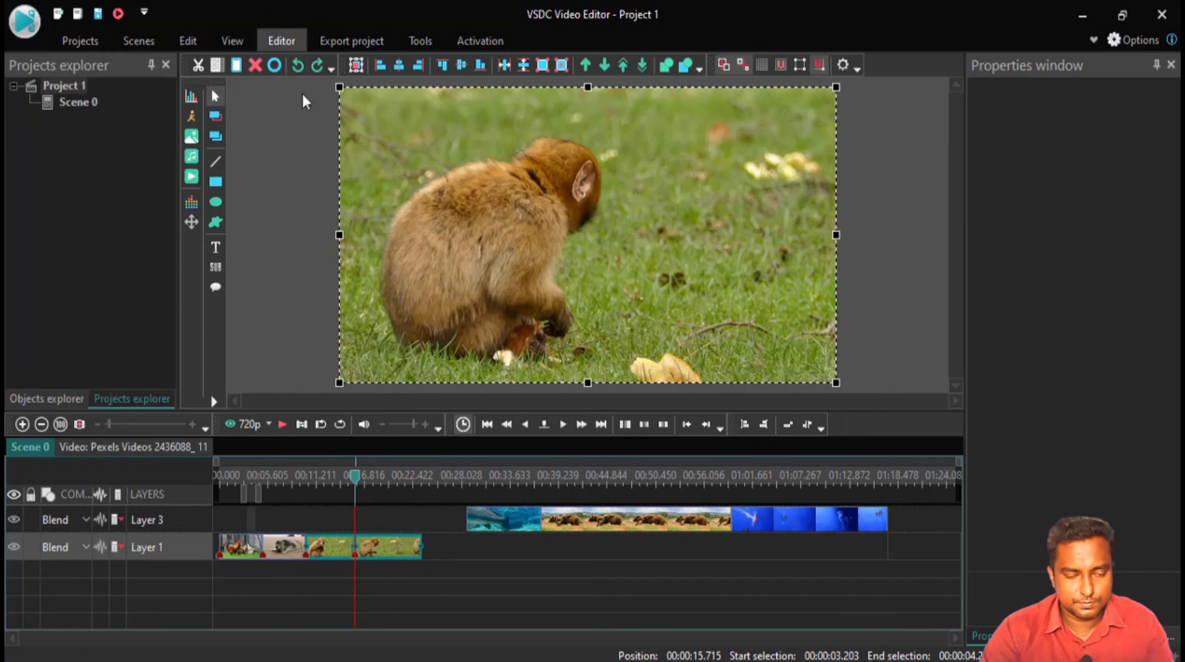
# Select only the second part of the split monkey clip and delete it.
pyautogui.click(357, 561)
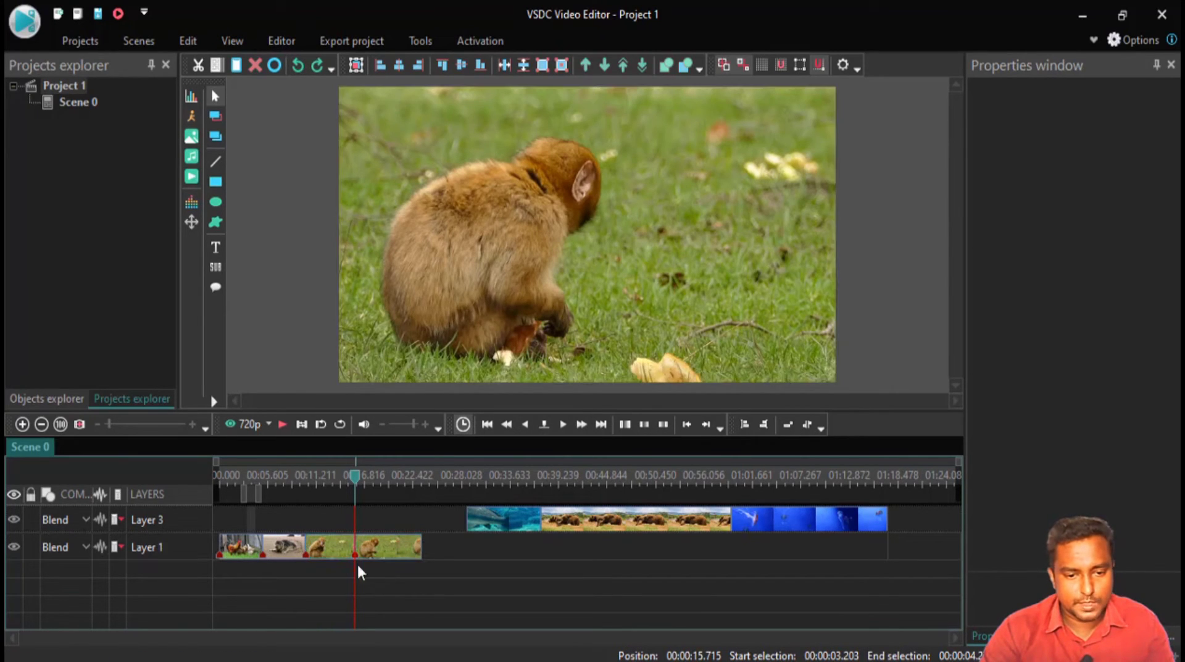
pyautogui.click(339, 551)
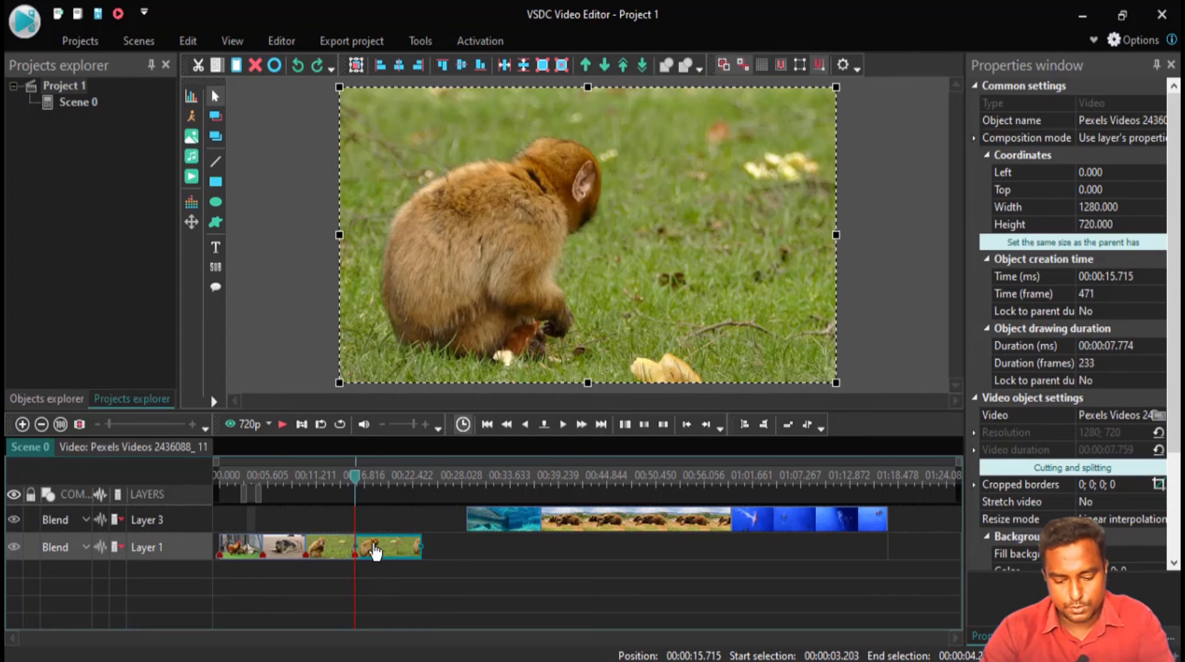
pyautogui.press('Delete')
# Place the underwater fish clip directly after the monkey clip on Layer 1 and cut off everything past 00:00:20.420.
pyautogui.click(479, 535)
pyautogui.moveTo(467, 528); pyautogui.dragTo(366, 546)
pyautogui.moveTo(359, 474); pyautogui.dragTo(395, 498)
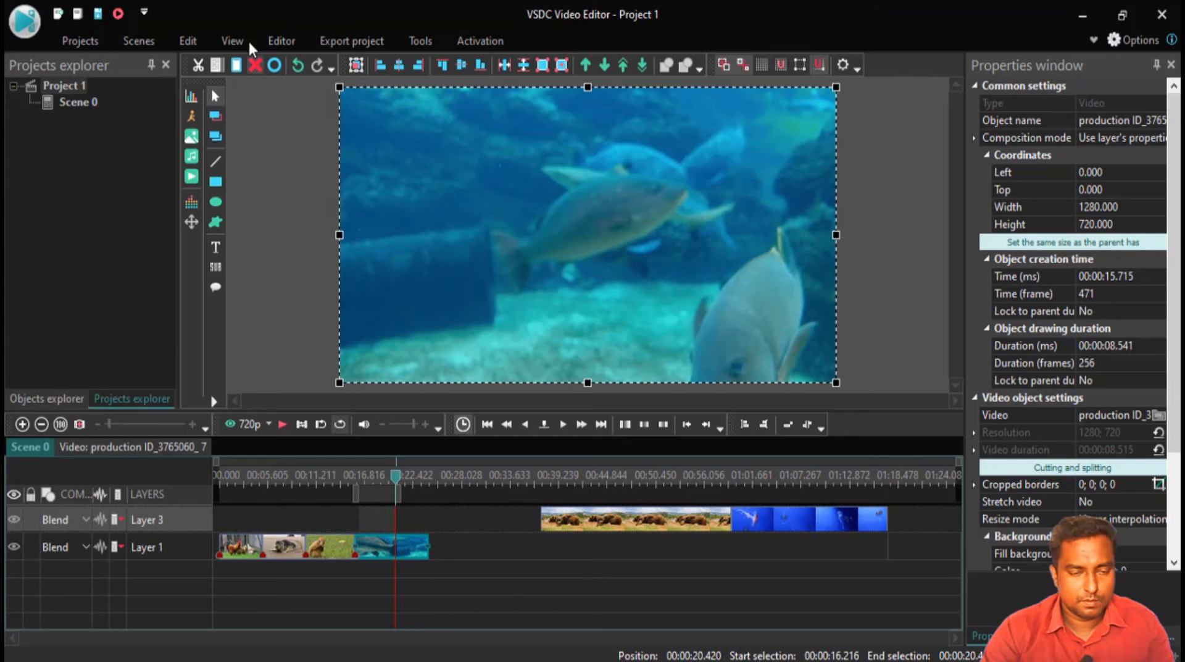
pyautogui.click(281, 40)
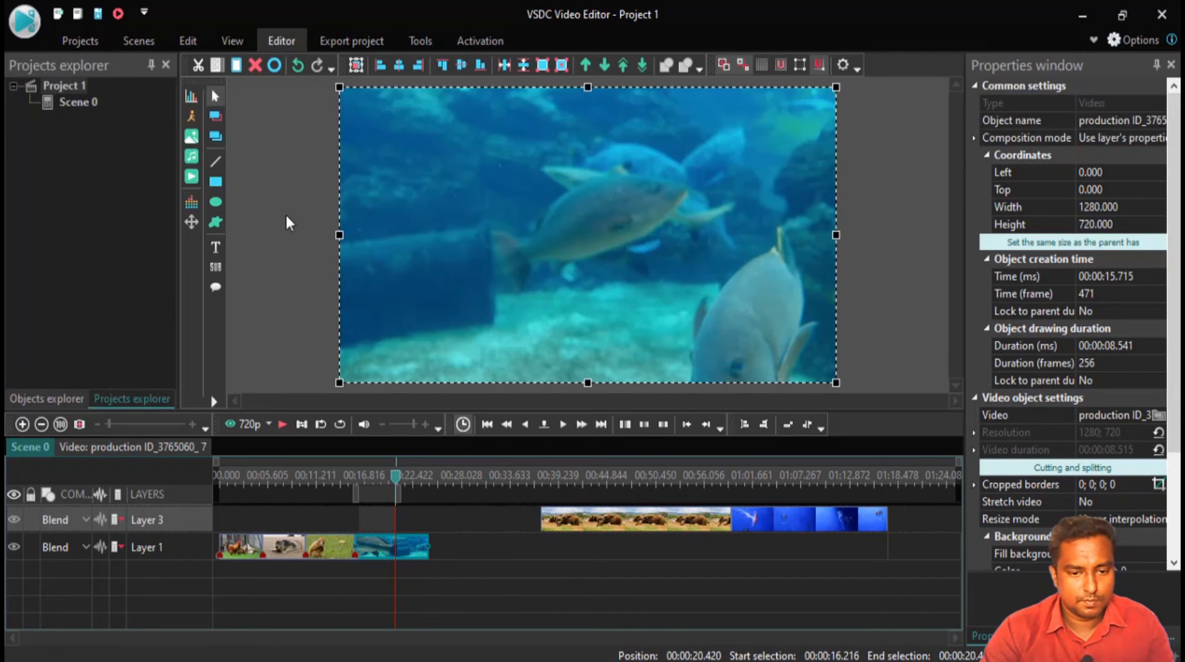
pyautogui.click(410, 549)
pyautogui.press('Delete')
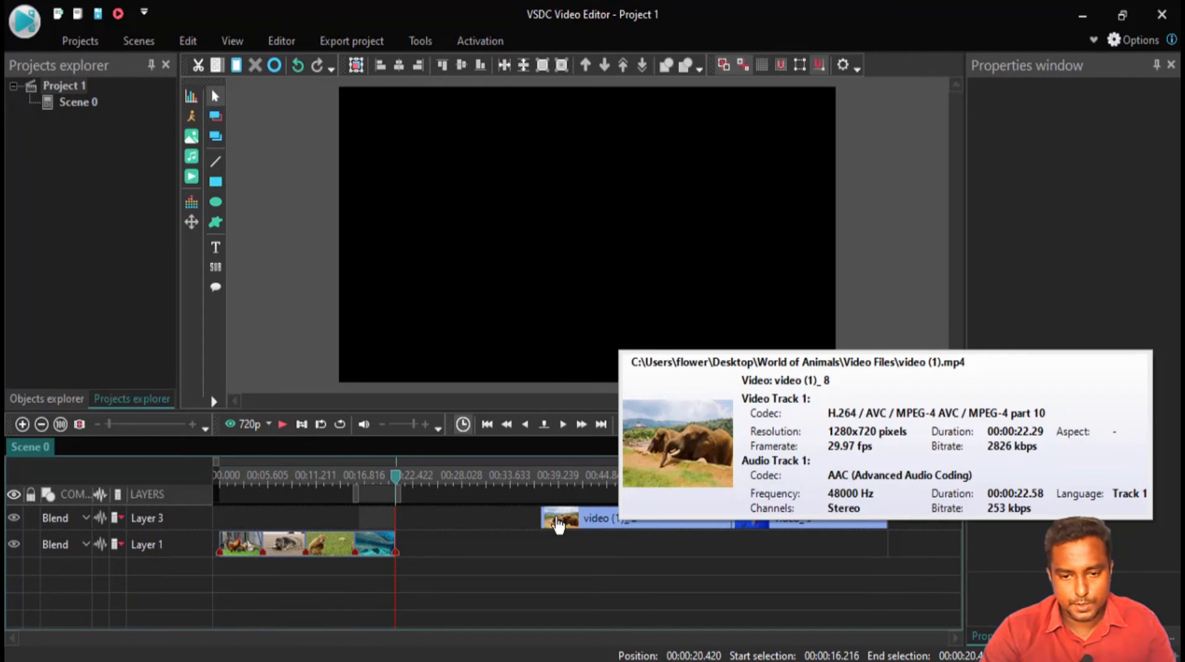
# Place the elephant clip directly after the fish clip on Layer 1 and cut off everything past 00:00:25.091.
pyautogui.click(593, 522)
pyautogui.moveTo(593, 522); pyautogui.dragTo(447, 544)
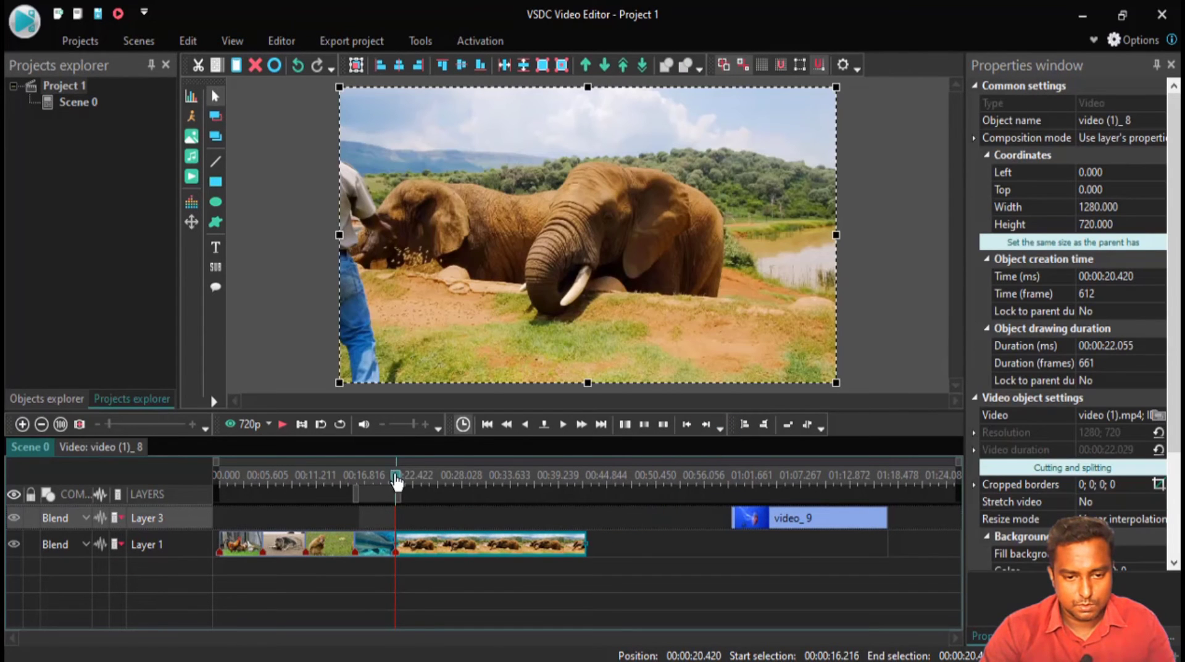
pyautogui.moveTo(397, 480); pyautogui.dragTo(438, 497)
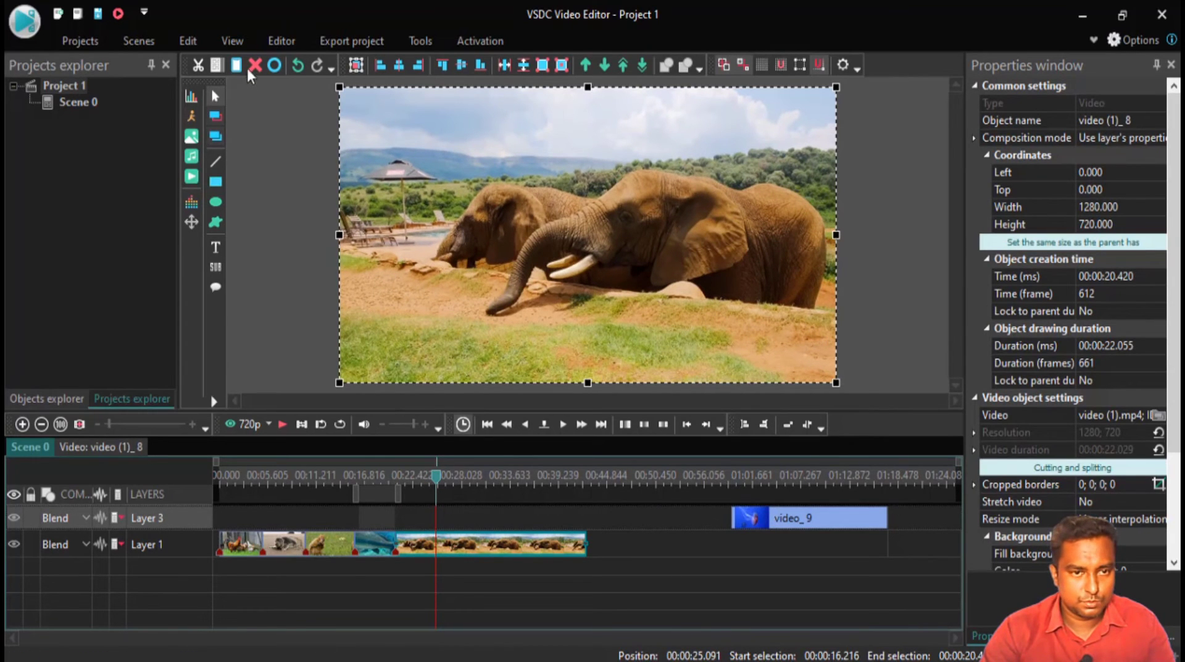
pyautogui.click(272, 42)
pyautogui.click(244, 98)
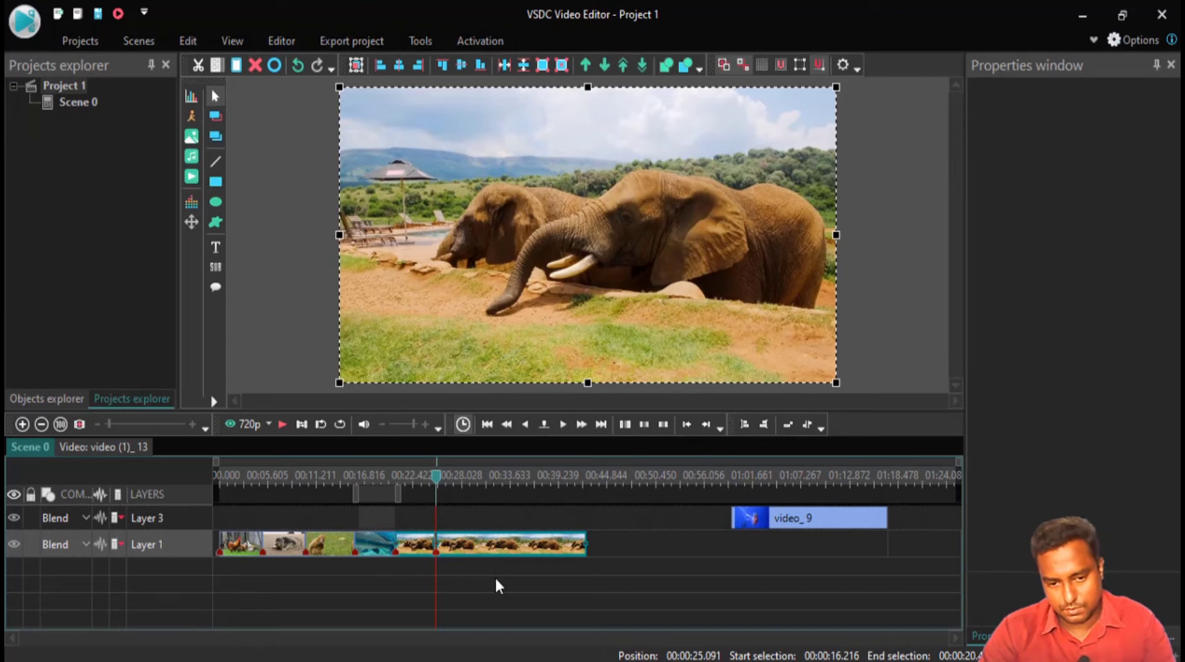
pyautogui.click(494, 575)
pyautogui.click(467, 544)
pyautogui.press('Delete')
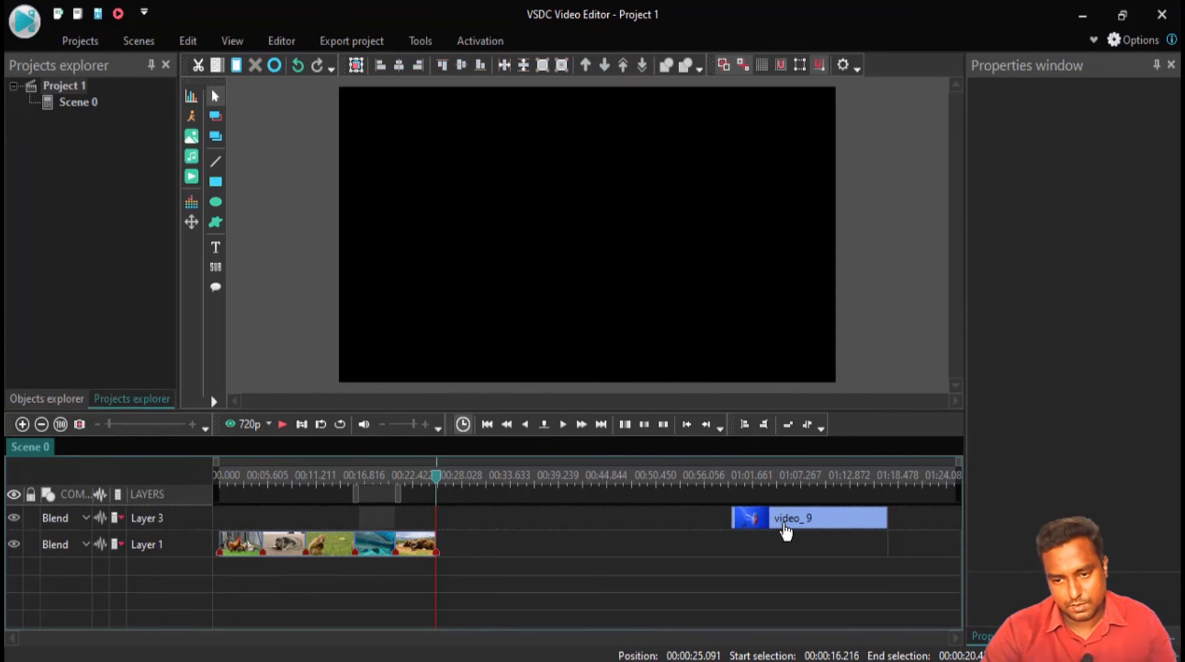
# Place the jellyfish clip directly after the elephant clip on Layer 1 and cut off everything past 00:00:30.163.
pyautogui.moveTo(785, 522); pyautogui.dragTo(501, 534)
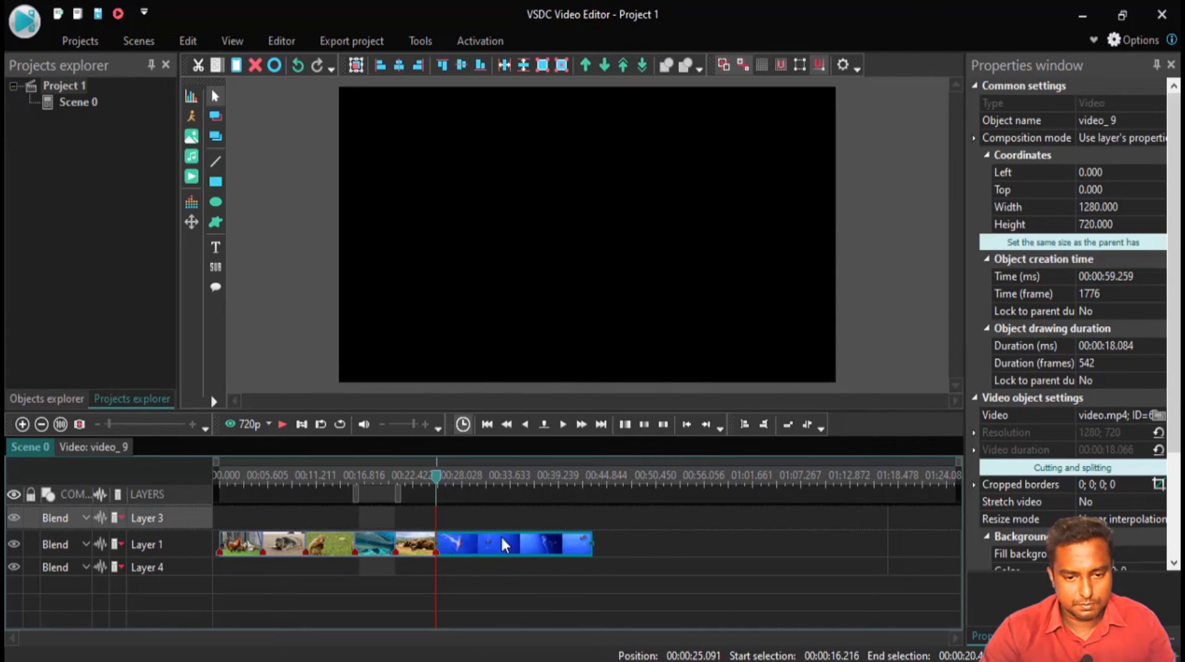
pyautogui.moveTo(609, 480); pyautogui.dragTo(689, 503)
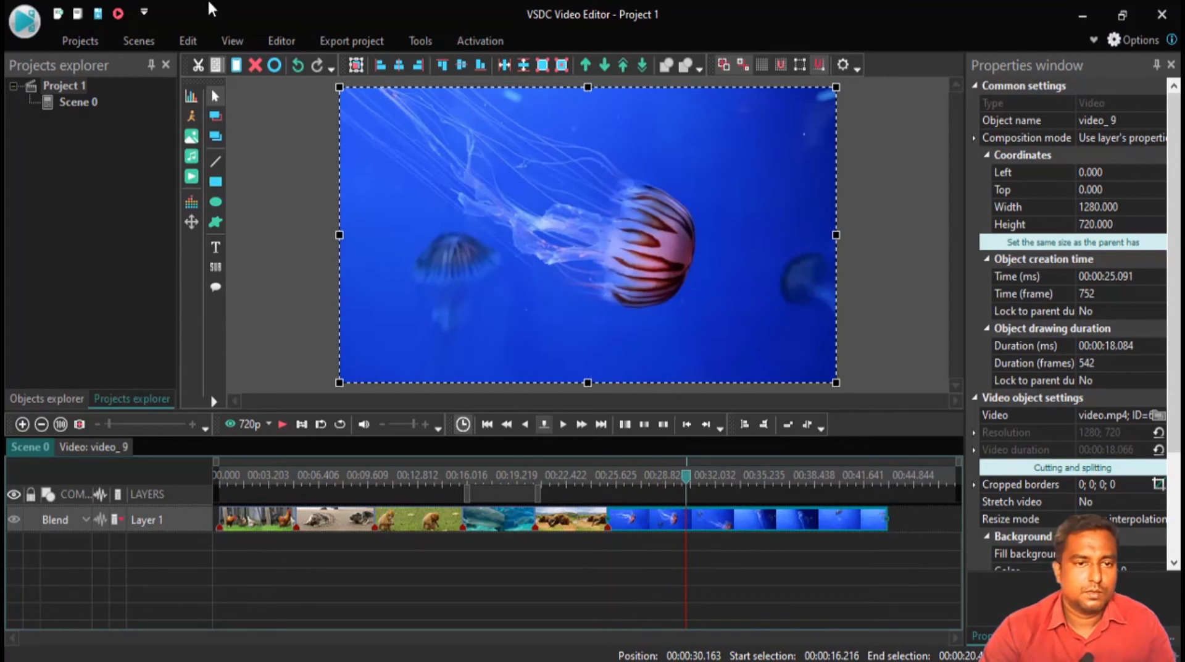
pyautogui.click(290, 39)
pyautogui.click(241, 102)
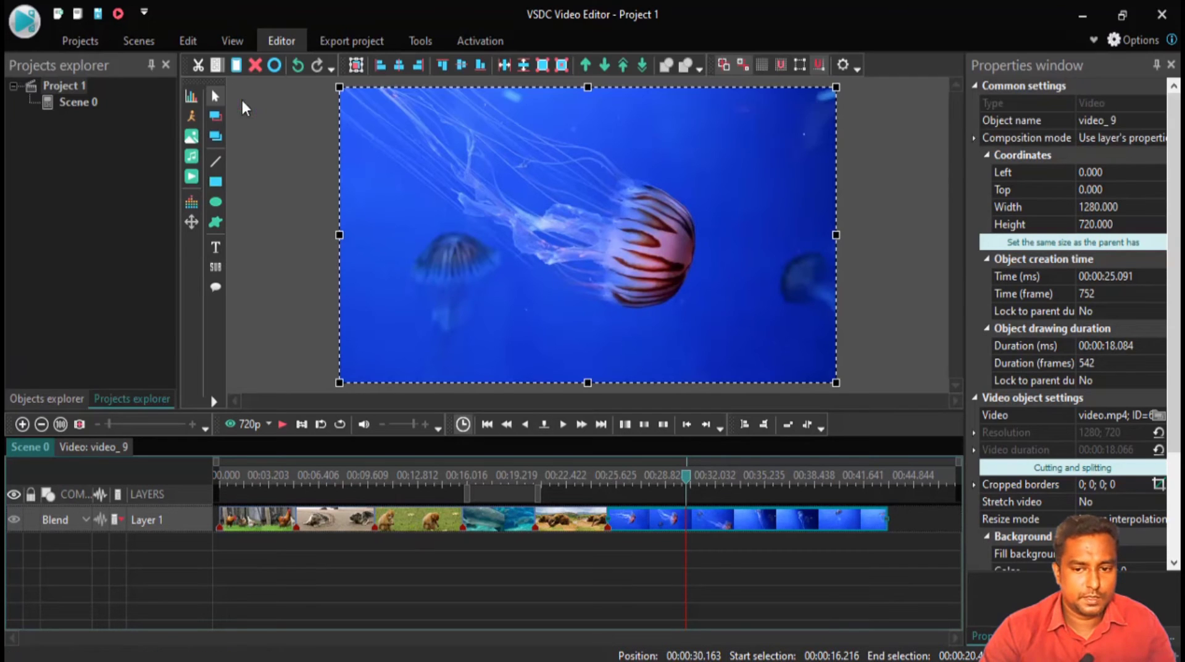
pyautogui.click(733, 526)
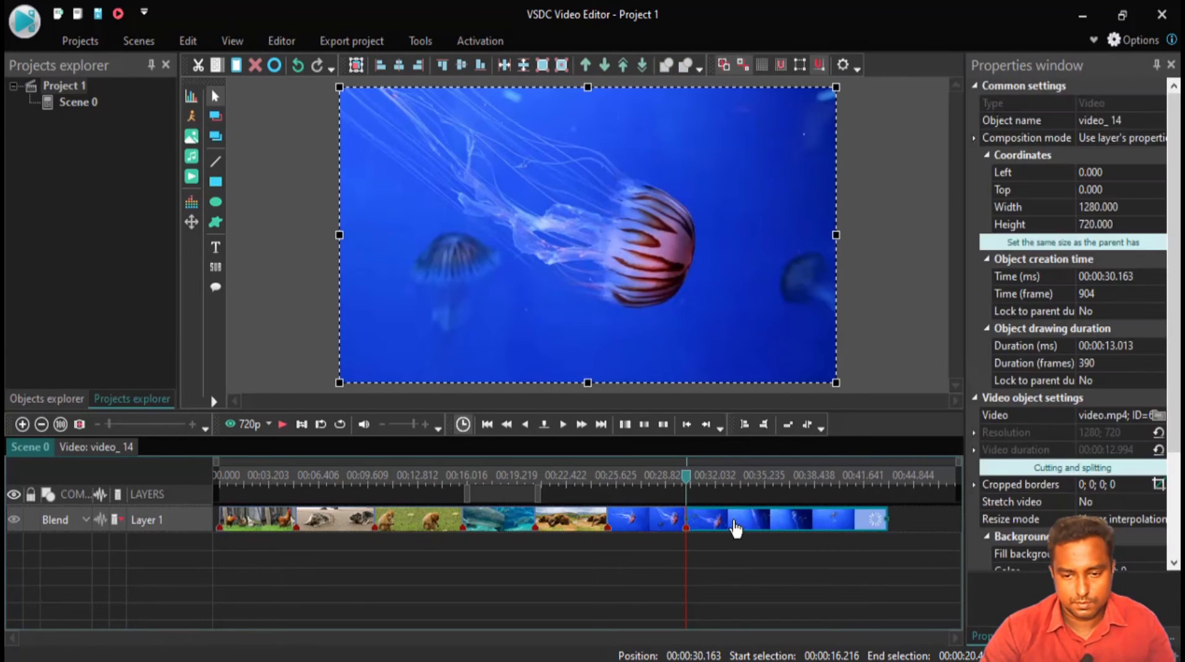
pyautogui.press('Delete')
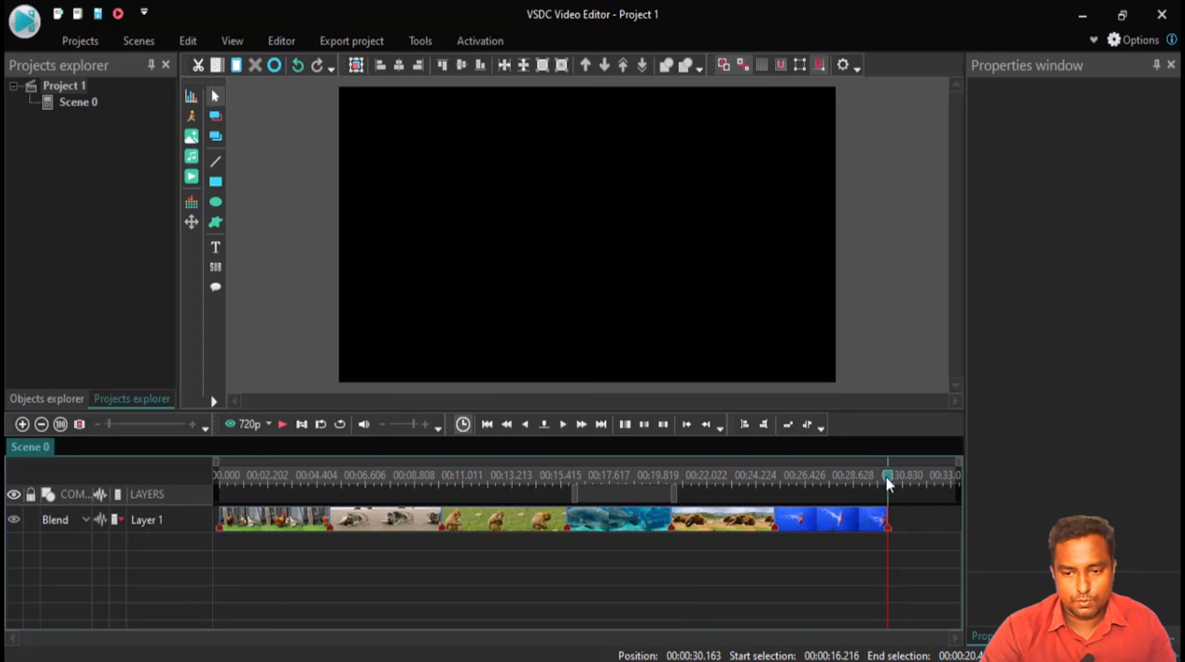
# Review the assembled sequence by moving the timeline cursor to 00:00:11.344 and selecting the rooster and monkey clips in turn.
pyautogui.moveTo(886, 476); pyautogui.dragTo(361, 484)
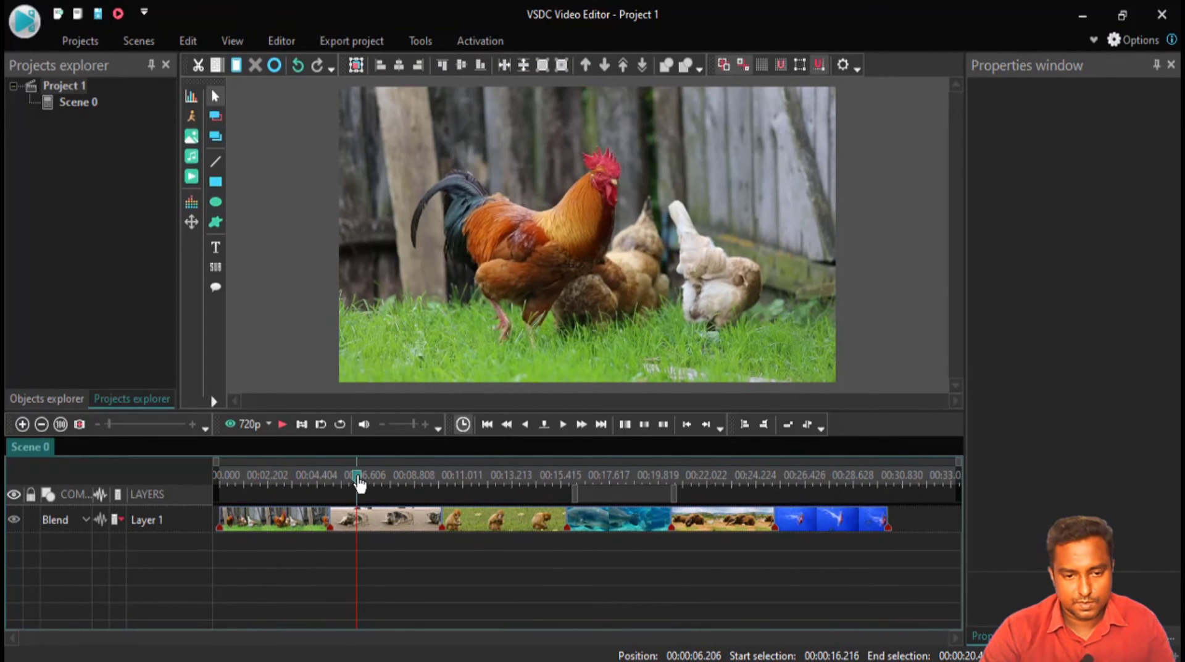
pyautogui.click(471, 480)
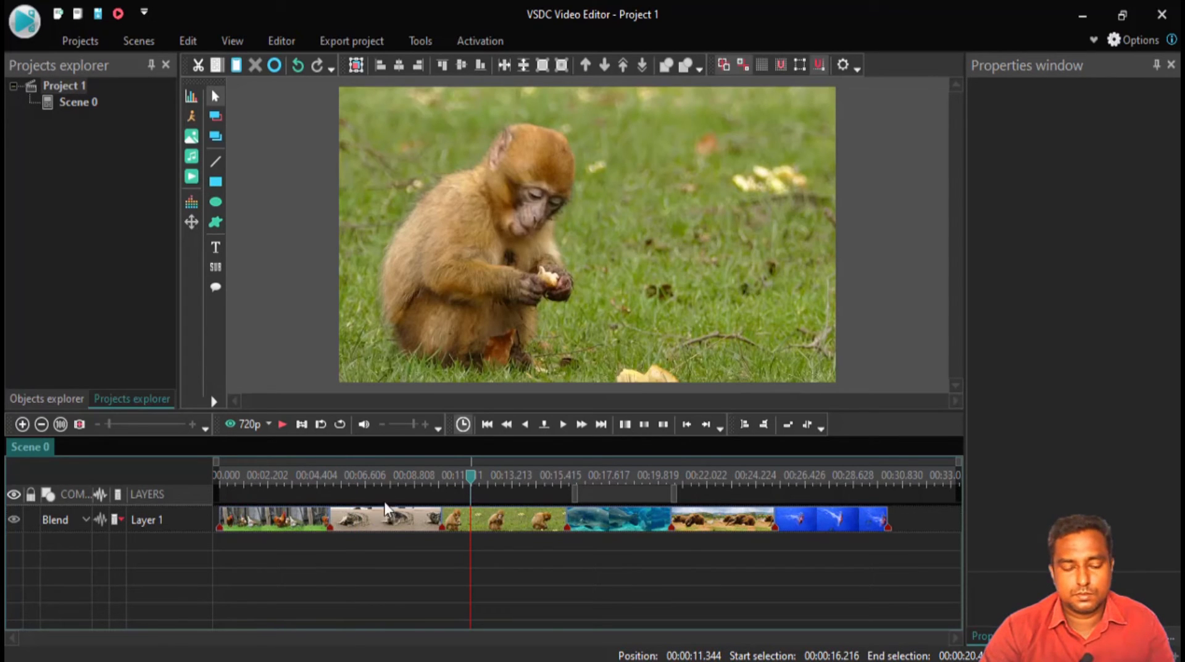
pyautogui.click(284, 530)
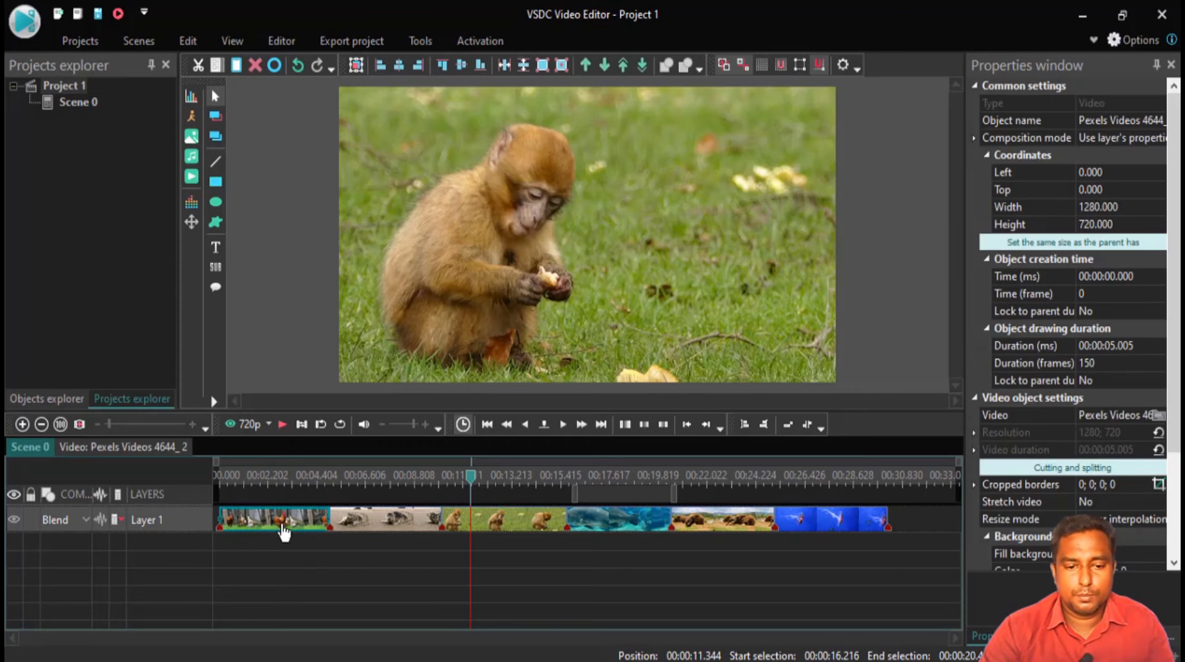
pyautogui.click(501, 526)
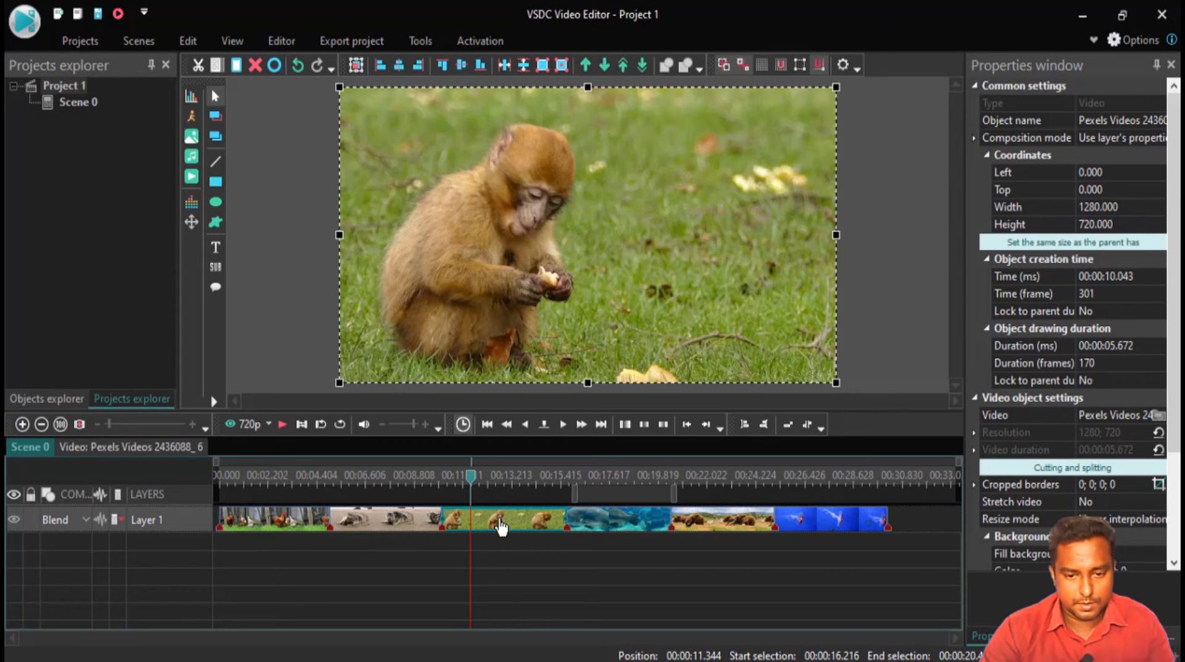
# Check the remaining clips of the sequence by selecting the fish, elephant and jellyfish clips in turn.
pyautogui.click(616, 528)
pyautogui.click(728, 528)
pyautogui.click(830, 529)
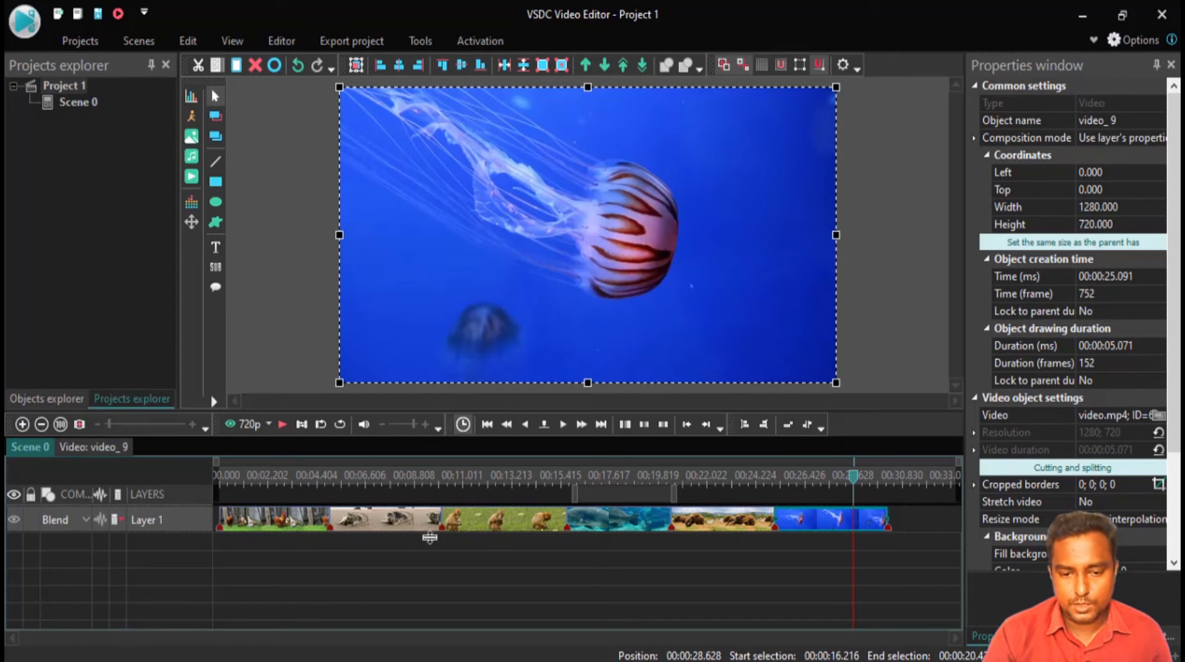
# Move the rooster clip down to Layer 4 at 00:00:13.613 and the jellyfish clip to Layer 4 at 00:00:02.302.
pyautogui.moveTo(299, 523)
pyautogui.mouseDown()
pyautogui.moveTo(296, 563)
pyautogui.moveTo(287, 524)
pyautogui.mouseUp()
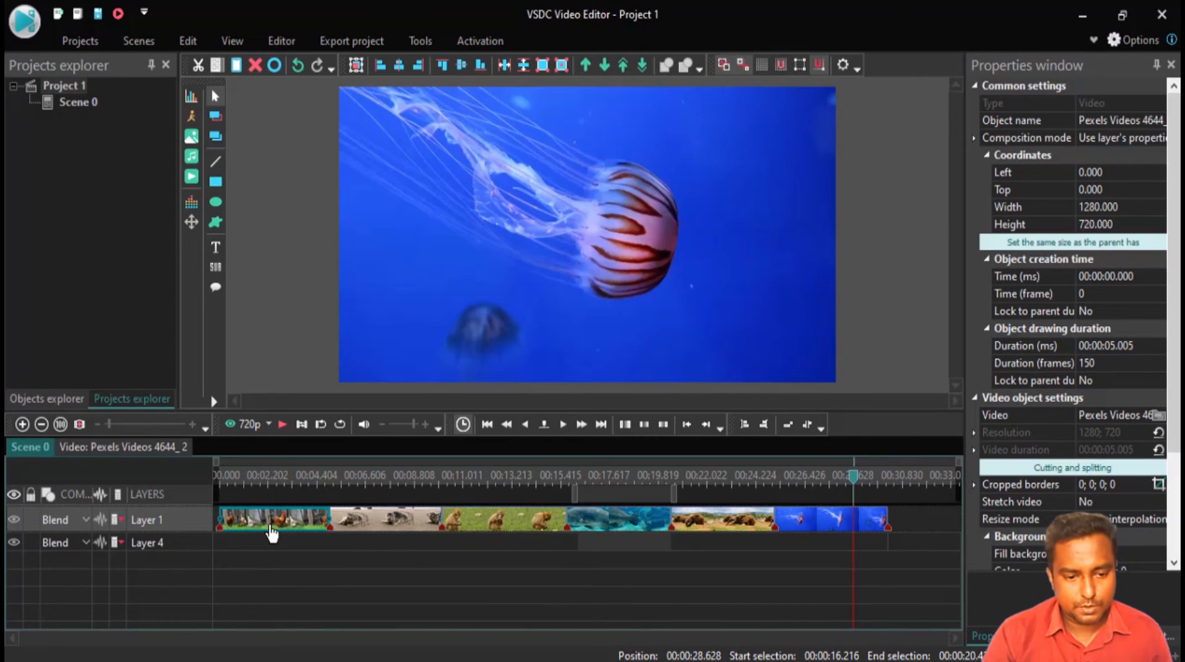
pyautogui.moveTo(273, 532); pyautogui.dragTo(571, 610)
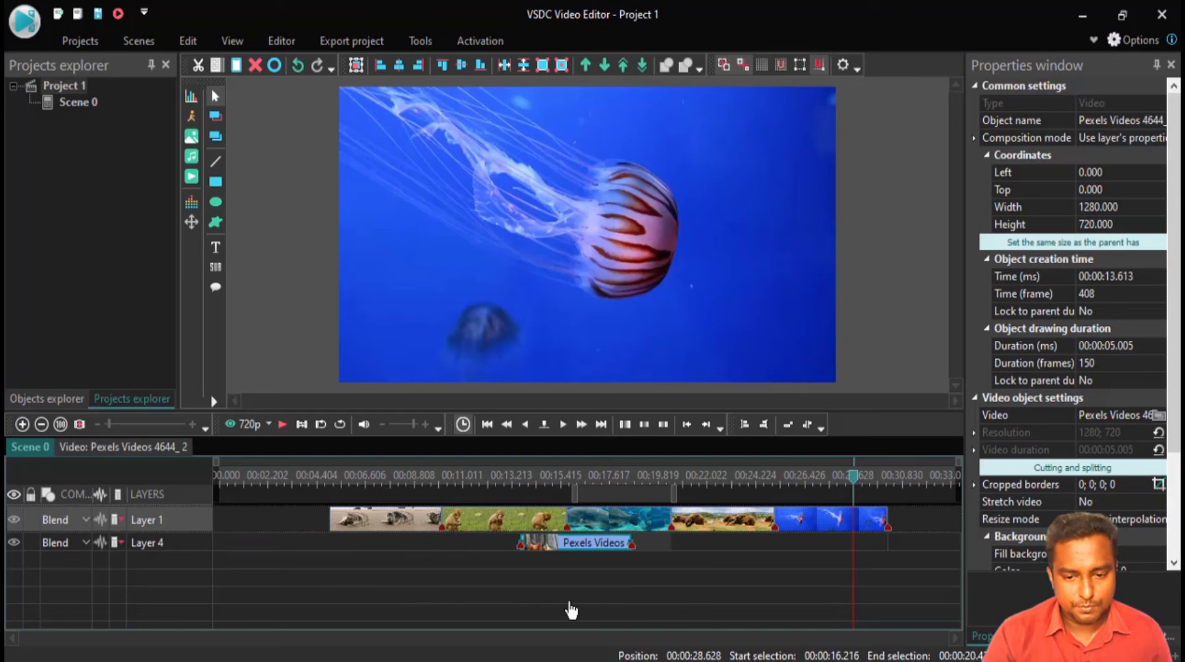
pyautogui.moveTo(843, 521); pyautogui.dragTo(842, 561)
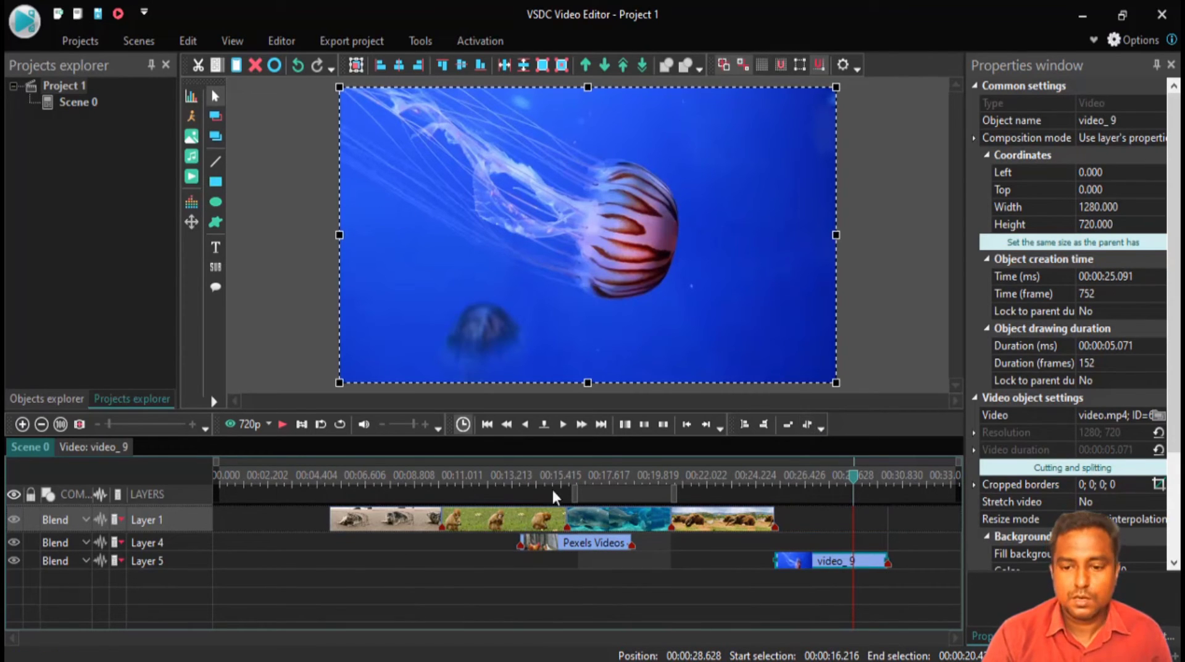
pyautogui.moveTo(839, 567); pyautogui.dragTo(839, 520)
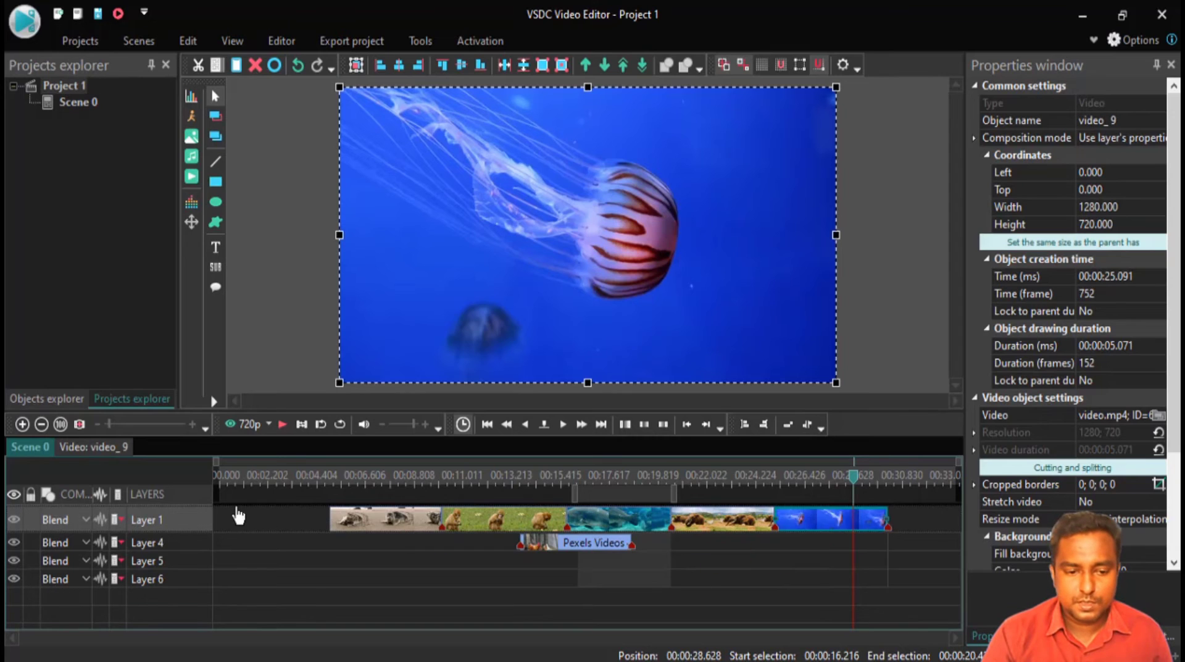
pyautogui.moveTo(227, 524); pyautogui.dragTo(233, 551)
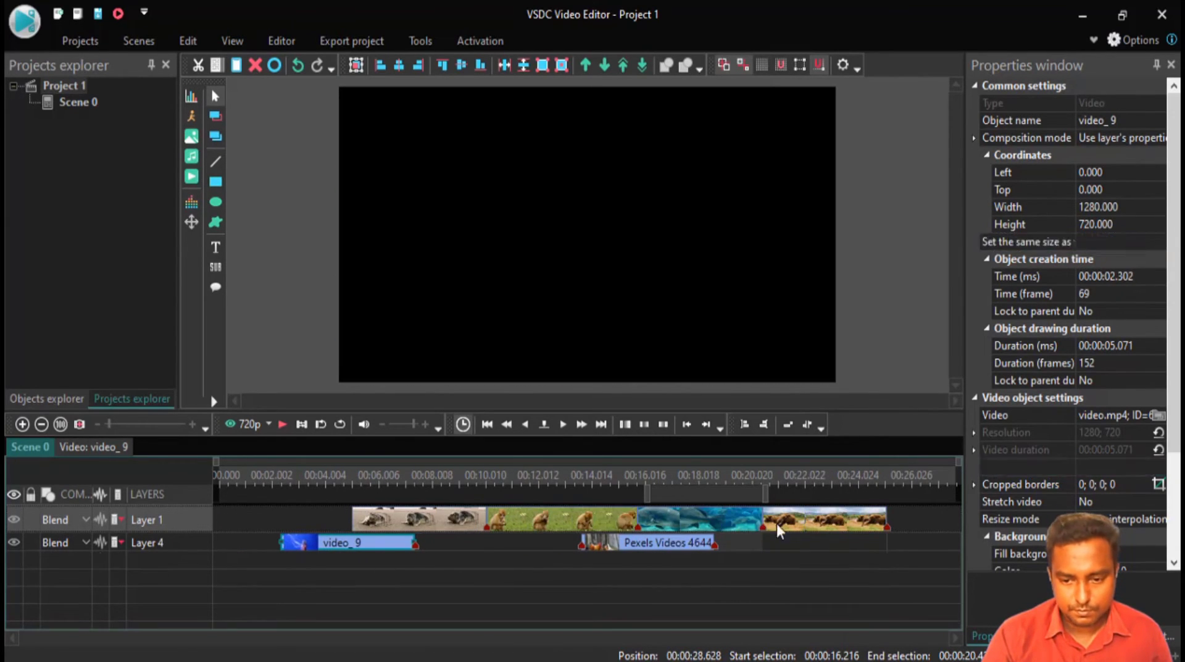
# Shift the Layer 1 clips slightly later and place the jellyfish clip at the very start of Layer 1.
pyautogui.moveTo(795, 523); pyautogui.dragTo(818, 525)
pyautogui.moveTo(733, 520); pyautogui.dragTo(744, 519)
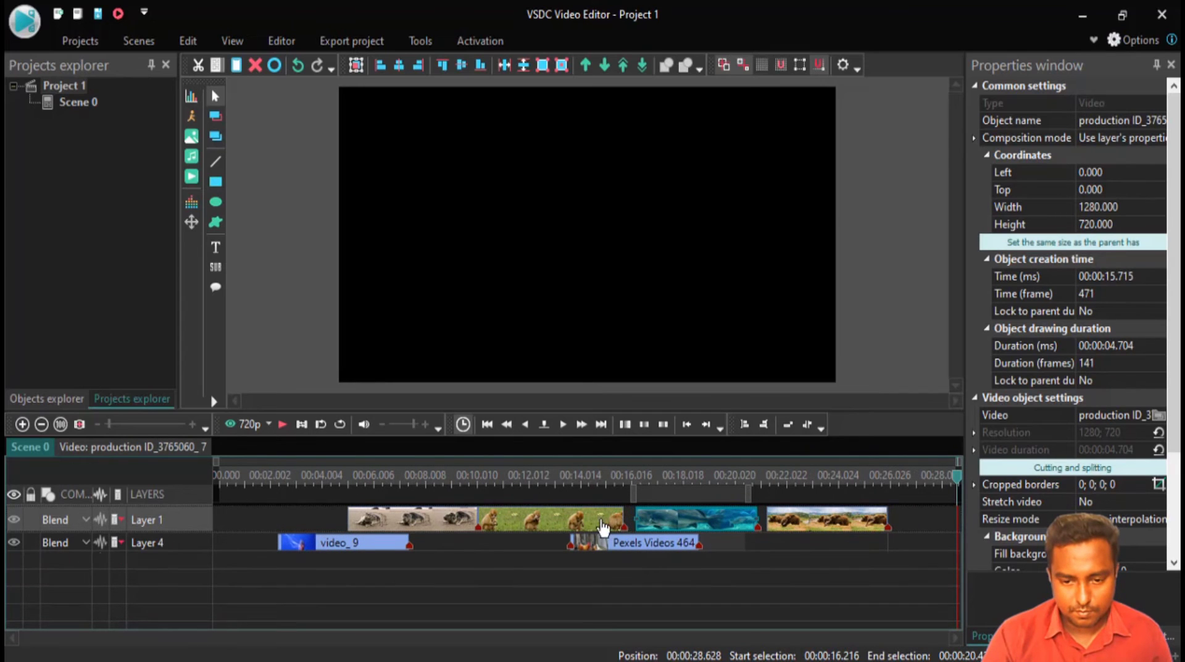
pyautogui.moveTo(575, 525); pyautogui.dragTo(587, 526)
pyautogui.moveTo(443, 522); pyautogui.dragTo(454, 523)
pyautogui.moveTo(387, 546); pyautogui.dragTo(303, 525)
# Move the Pexels Videos 1526909 and monkey clips to lower layers and place the fish clip directly after the jellyfish clip on Layer 1.
pyautogui.moveTo(407, 529); pyautogui.dragTo(300, 551)
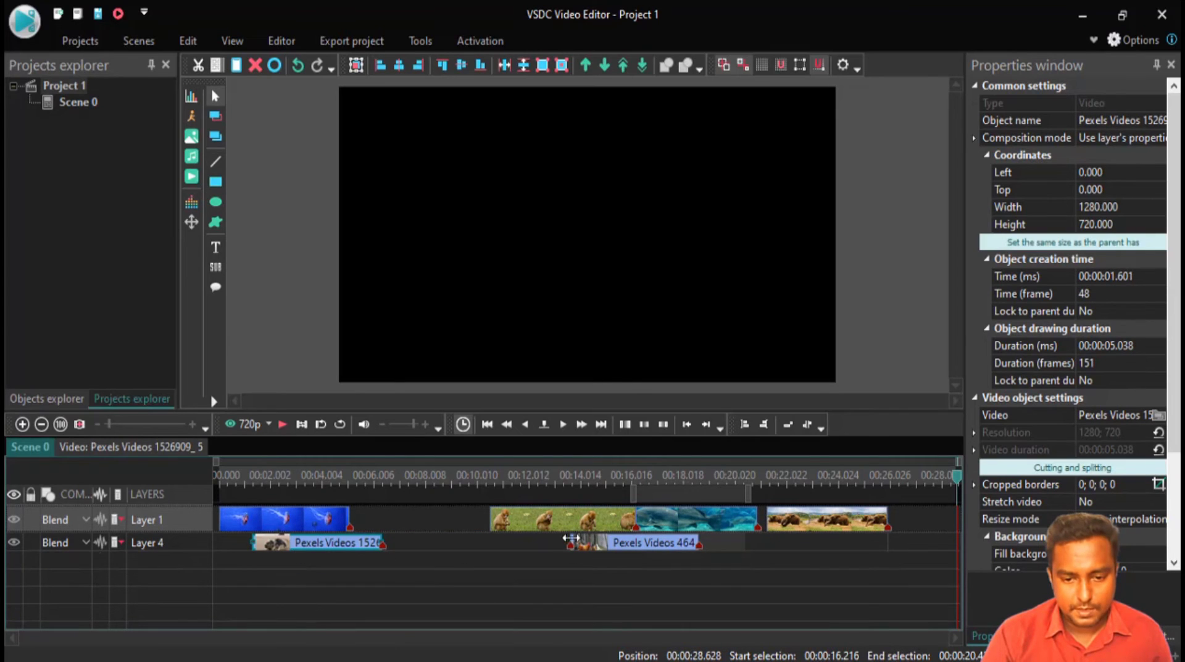
pyautogui.moveTo(537, 519); pyautogui.dragTo(449, 566)
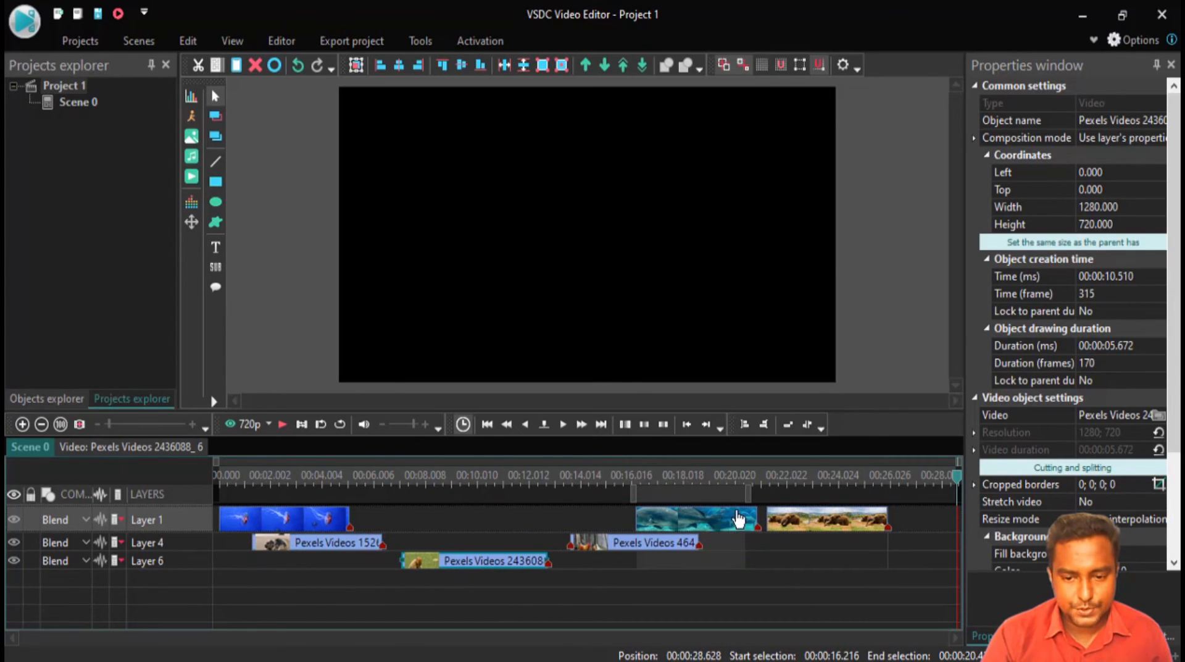
pyautogui.moveTo(710, 518); pyautogui.dragTo(423, 514)
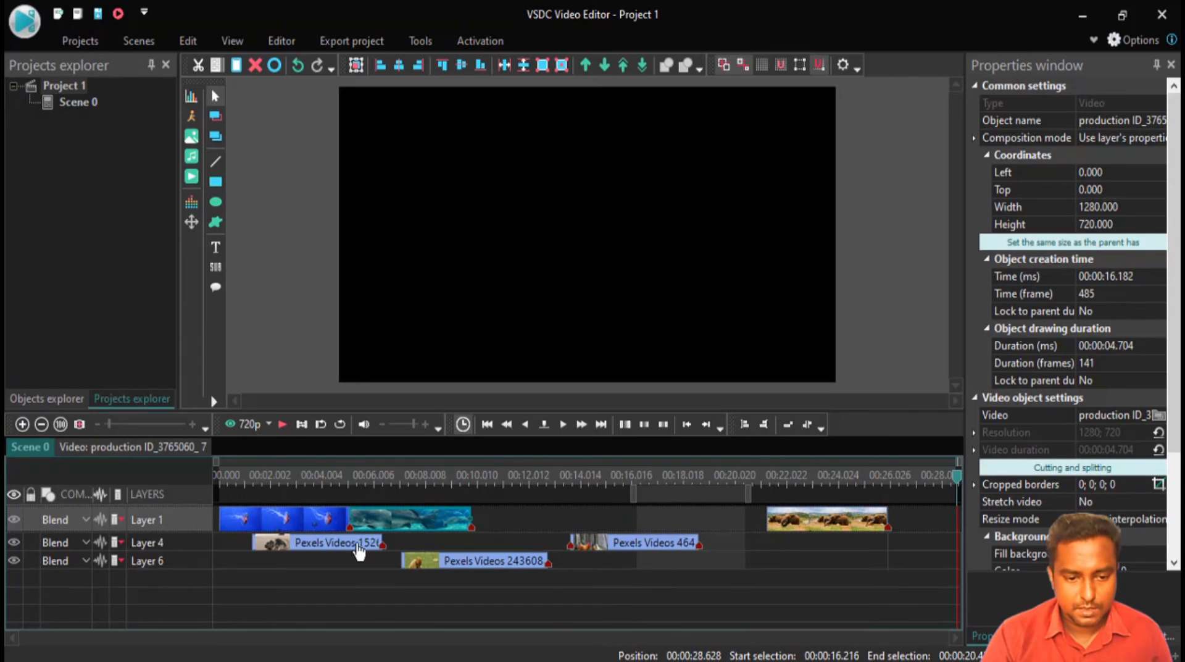
# Place the Pexels Videos 1526909 clip directly after the fish clip on Layer 1, followed directly by the rooster clip.
pyautogui.click(351, 549)
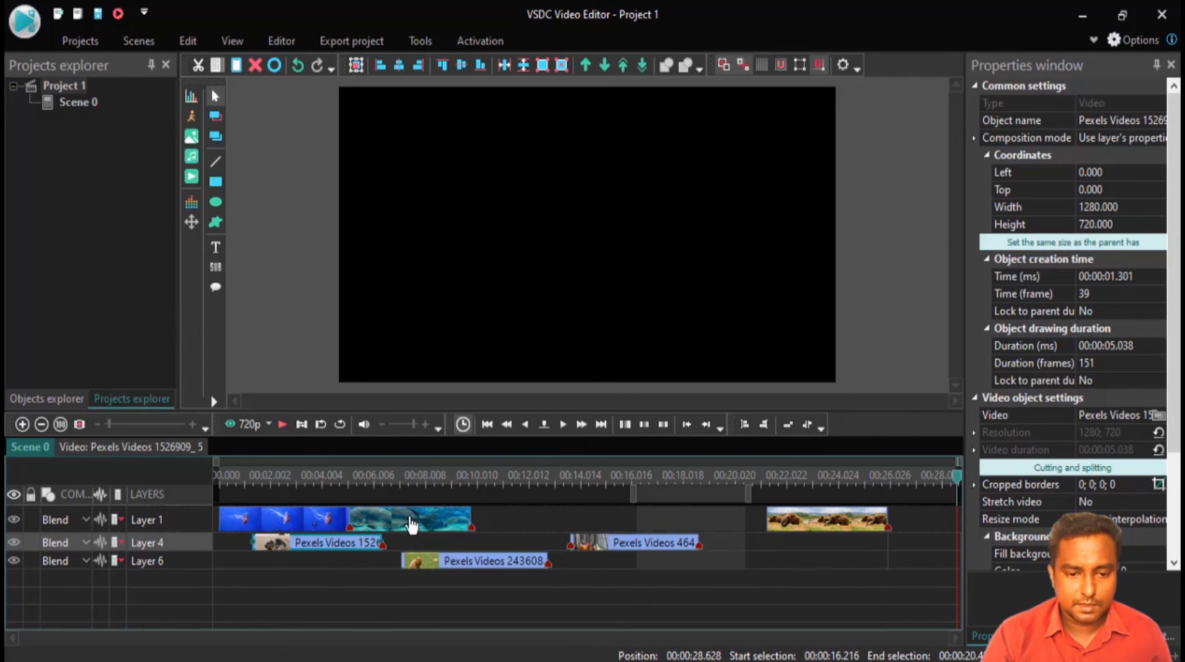
pyautogui.moveTo(312, 551); pyautogui.dragTo(530, 531)
pyautogui.moveTo(634, 548); pyautogui.dragTo(655, 521)
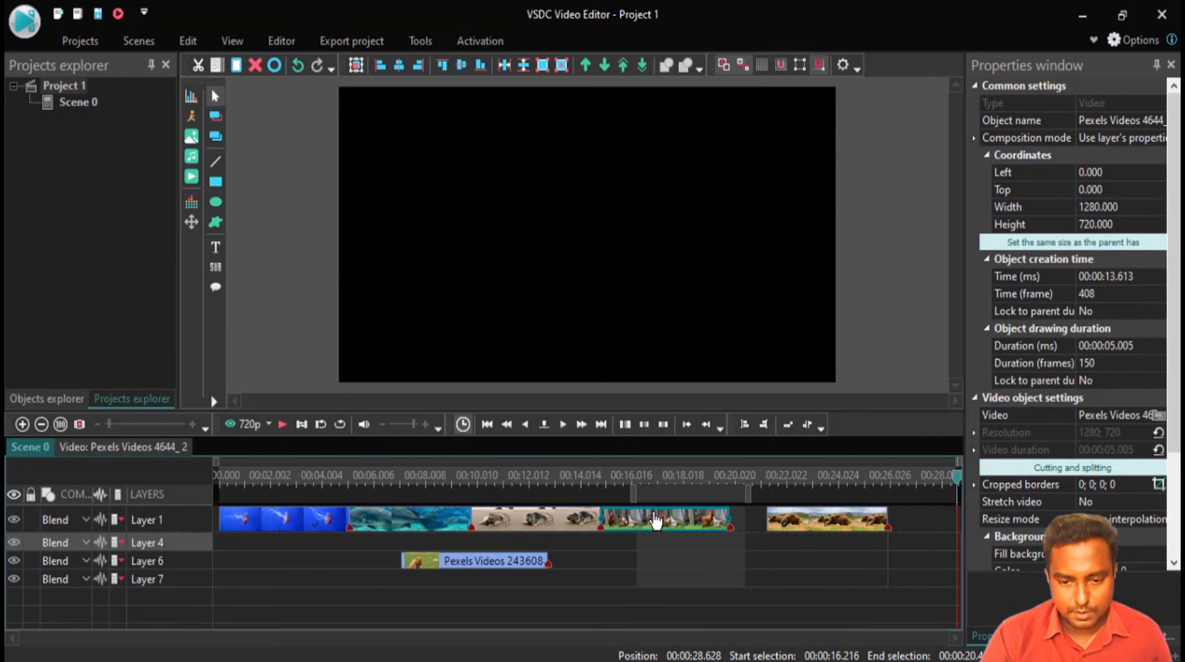
# Join the elephant clip directly to the rooster clip on Layer 1 and place the monkey clip at the end of the sequence.
pyautogui.click(816, 525)
pyautogui.moveTo(849, 523); pyautogui.dragTo(795, 525)
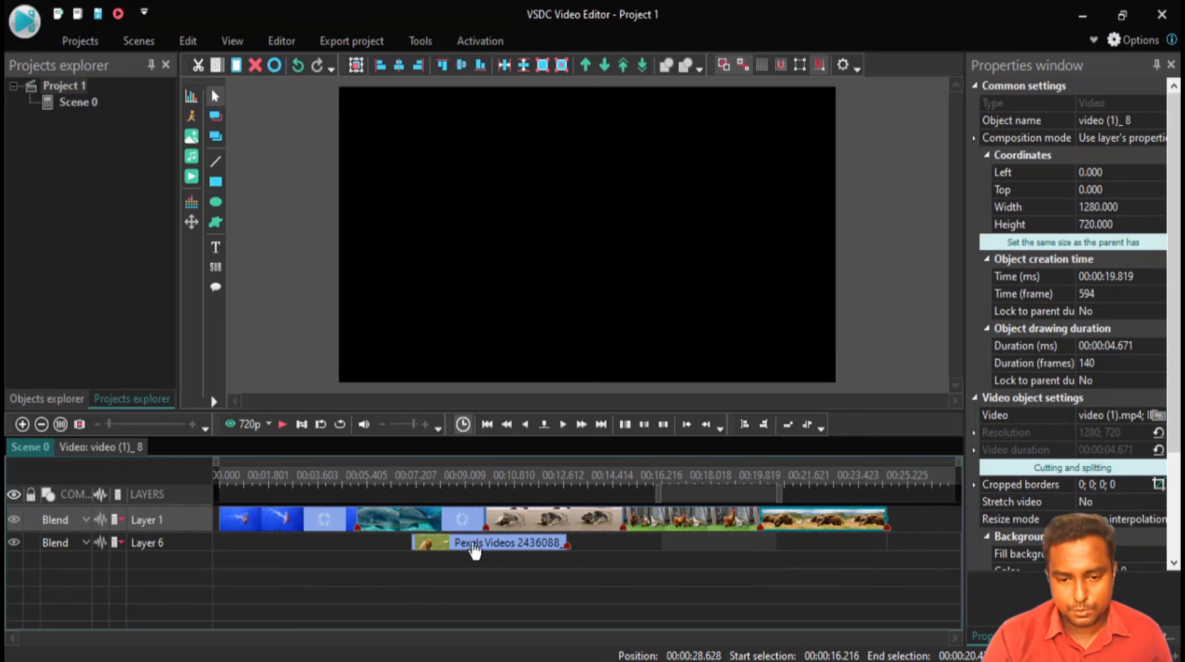
pyautogui.moveTo(467, 548); pyautogui.dragTo(894, 522)
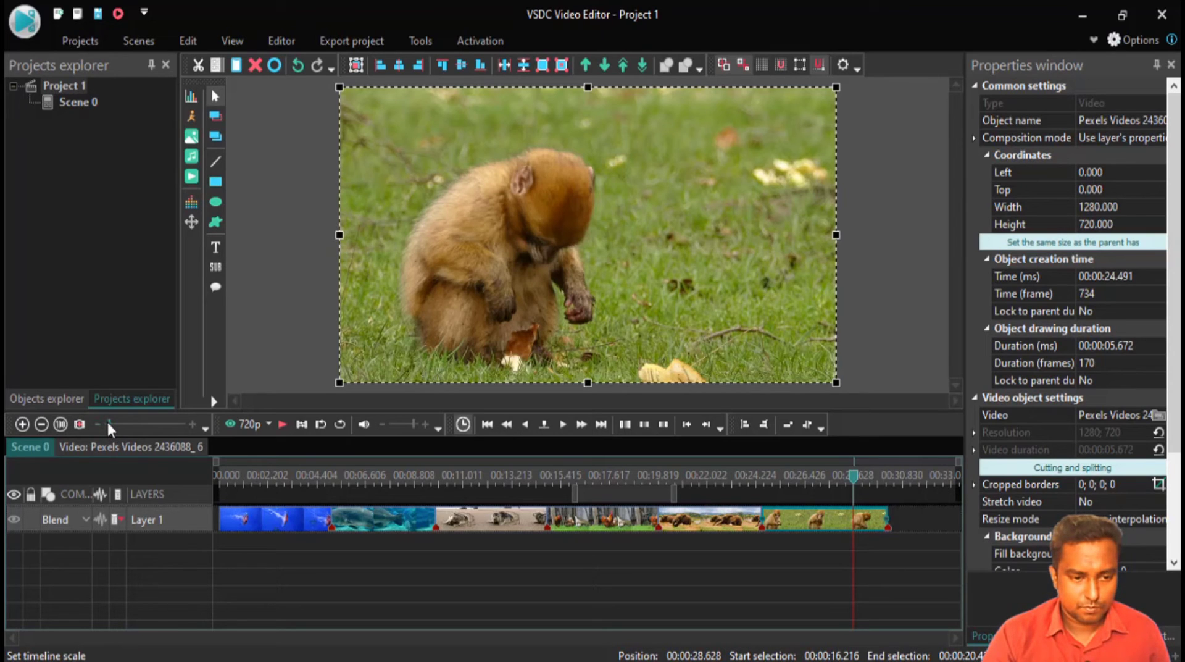
# Preview the rearranged sequence by playing it and moving the timeline cursor between the opening jellyfish clip and the closing monkey clip.
pyautogui.moveTo(723, 475); pyautogui.dragTo(271, 467)
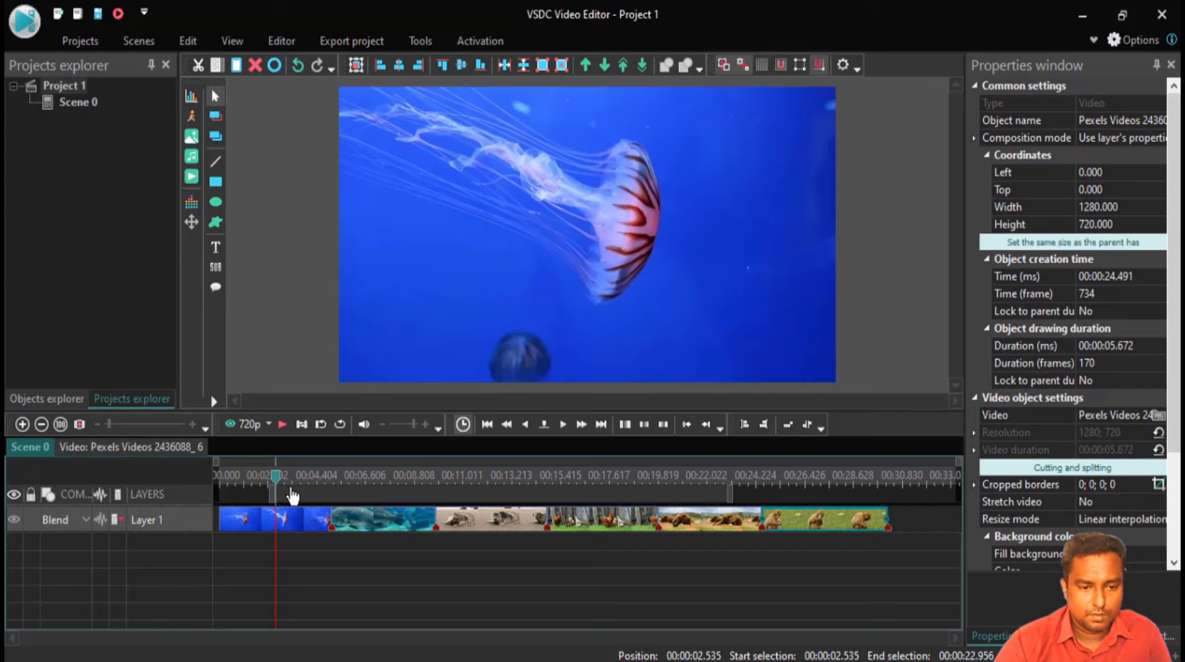
pyautogui.click(563, 424)
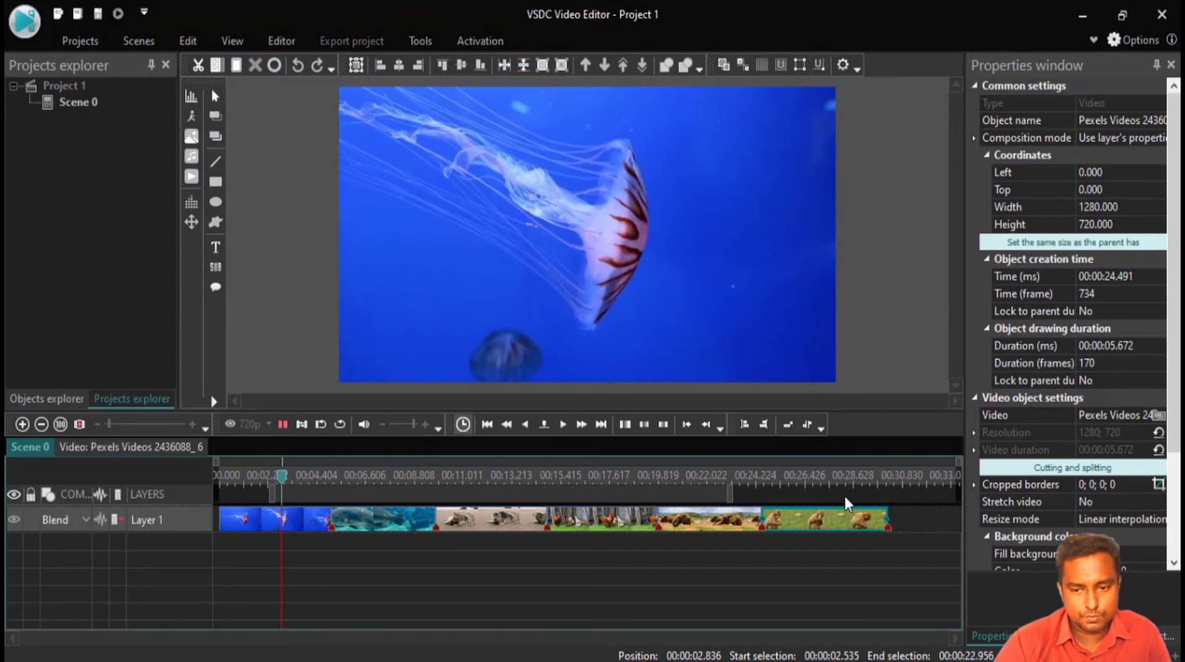
pyautogui.click(842, 478)
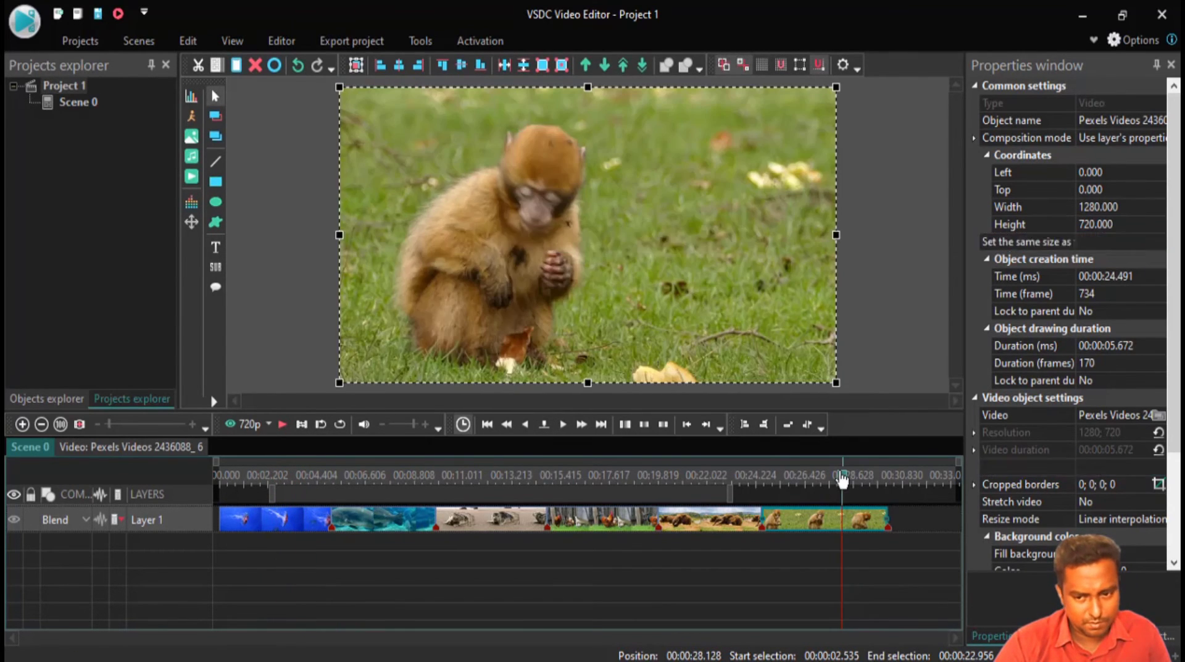
pyautogui.click(241, 475)
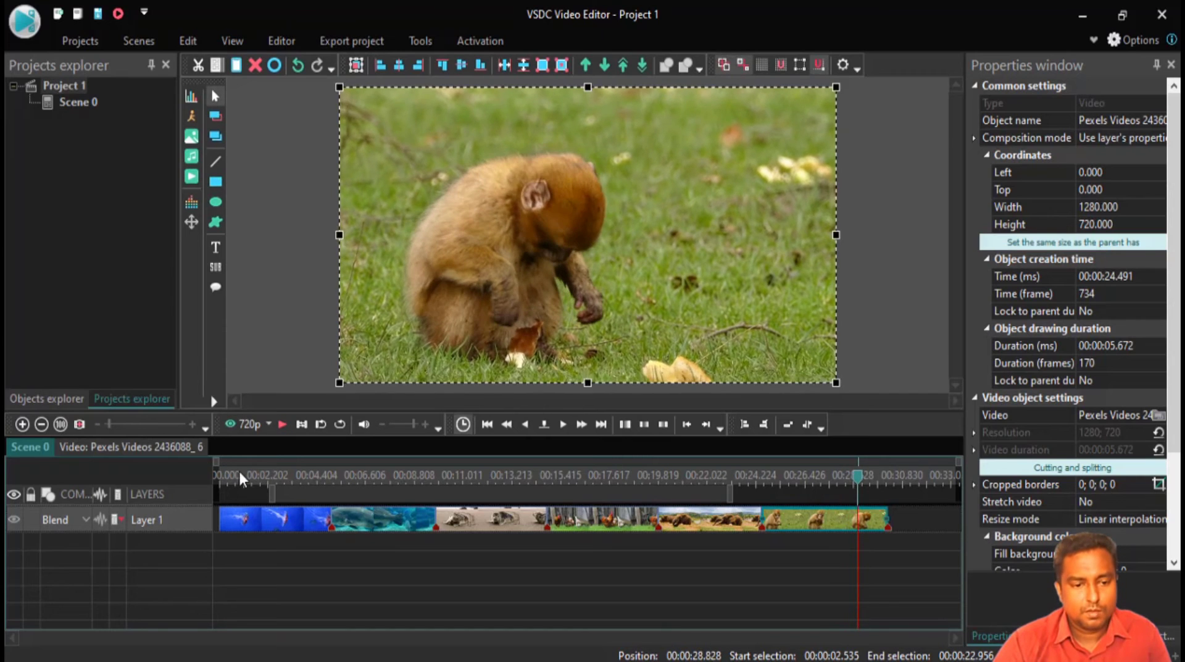
pyautogui.click(834, 476)
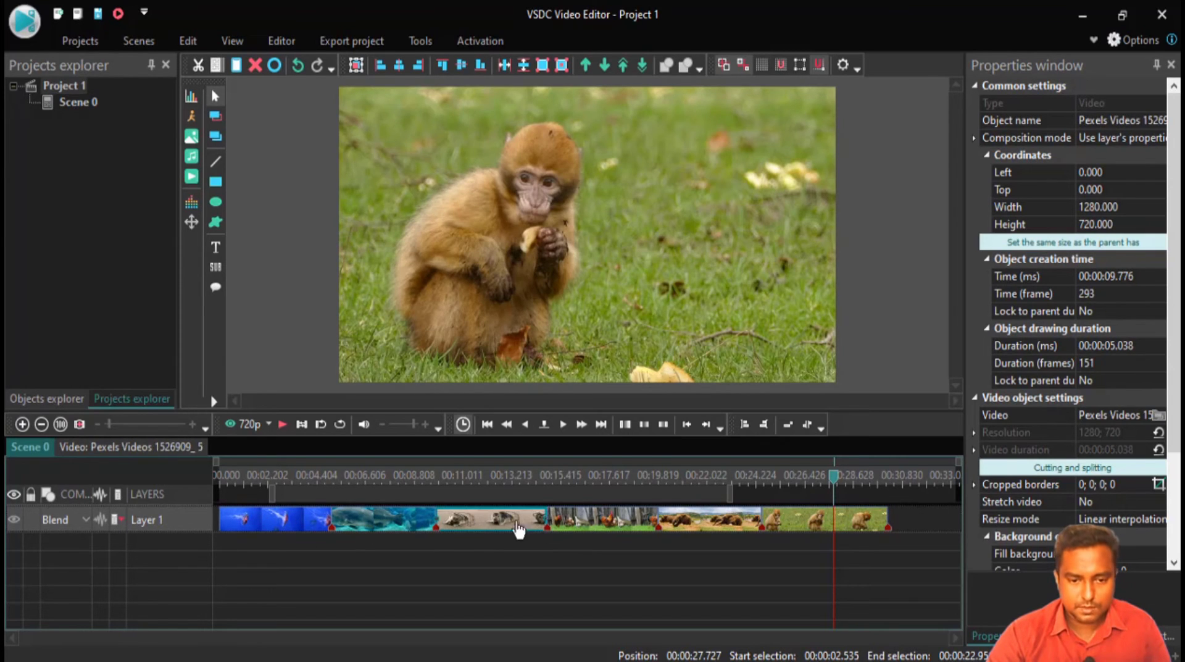
pyautogui.click(794, 521)
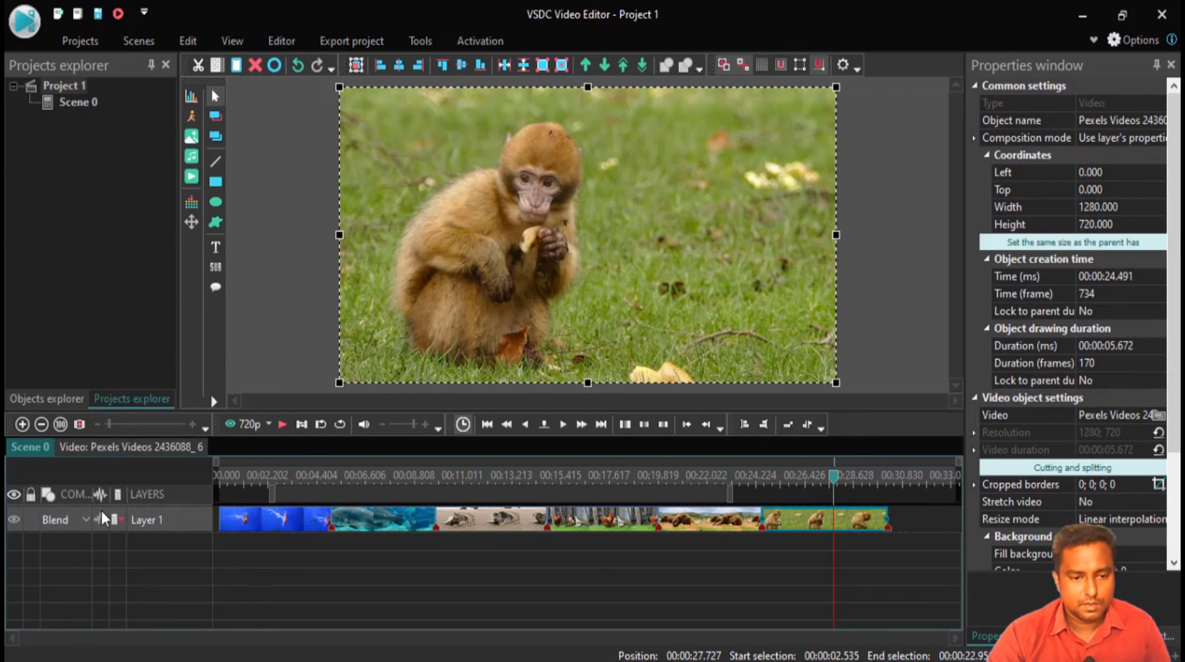
pyautogui.click(231, 478)
pyautogui.moveTo(230, 480); pyautogui.dragTo(387, 470)
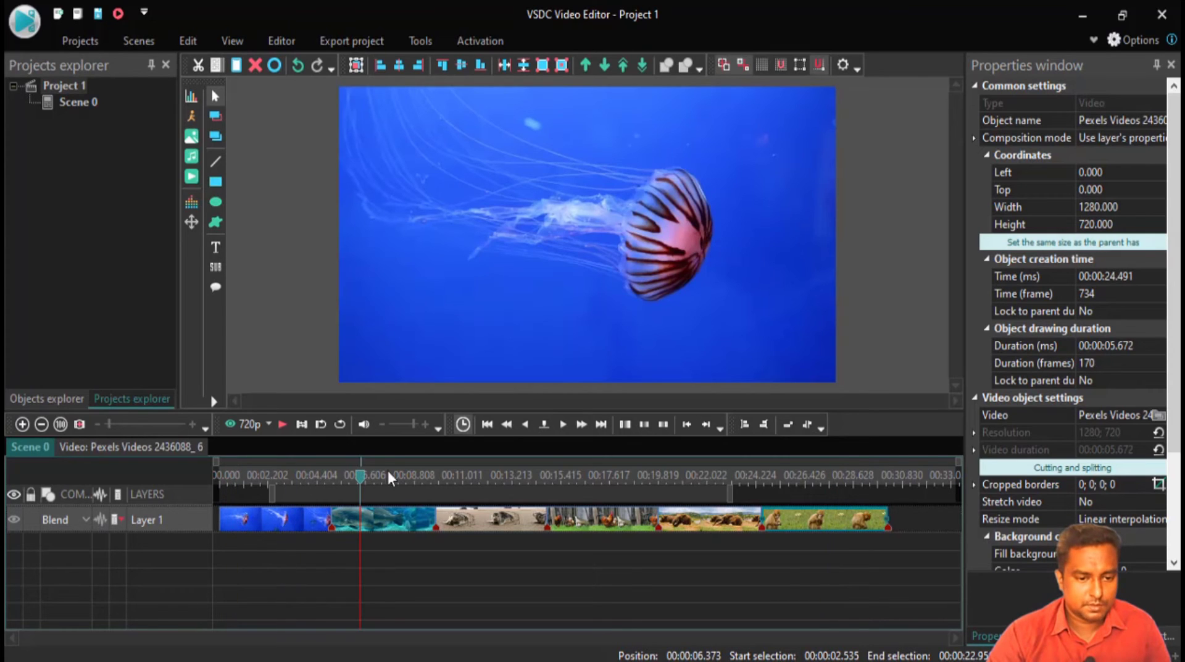
# Select the jellyfish clip and return the timeline cursor to 00:00:00.000.
pyautogui.click(256, 519)
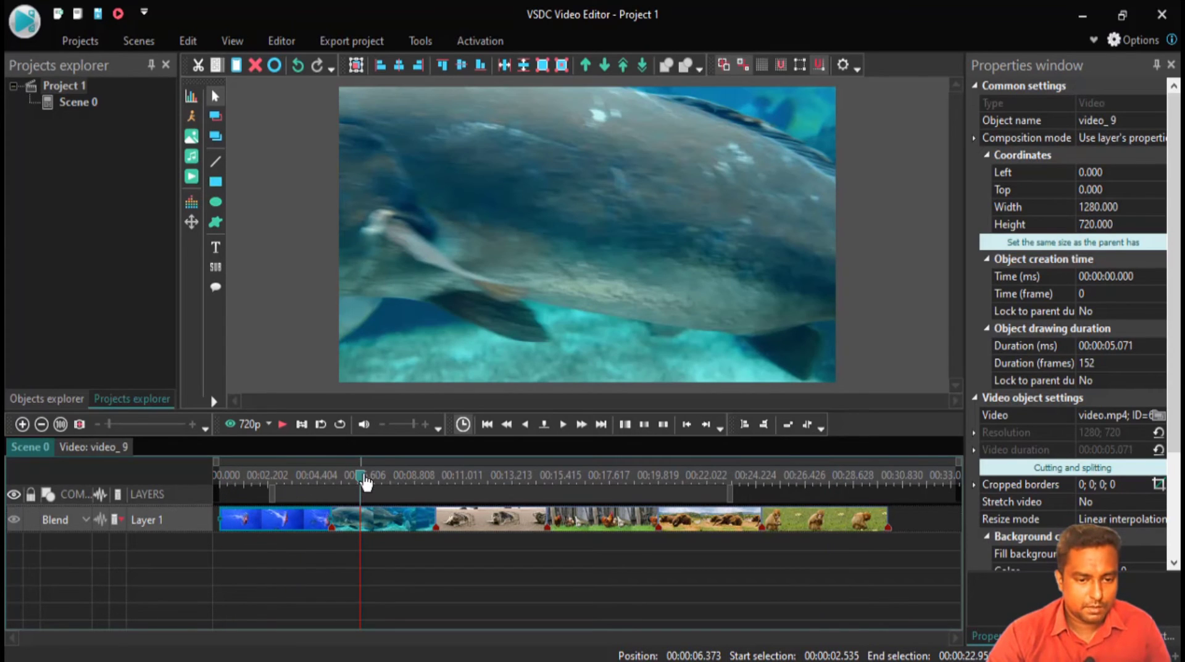
pyautogui.moveTo(366, 482); pyautogui.dragTo(204, 474)
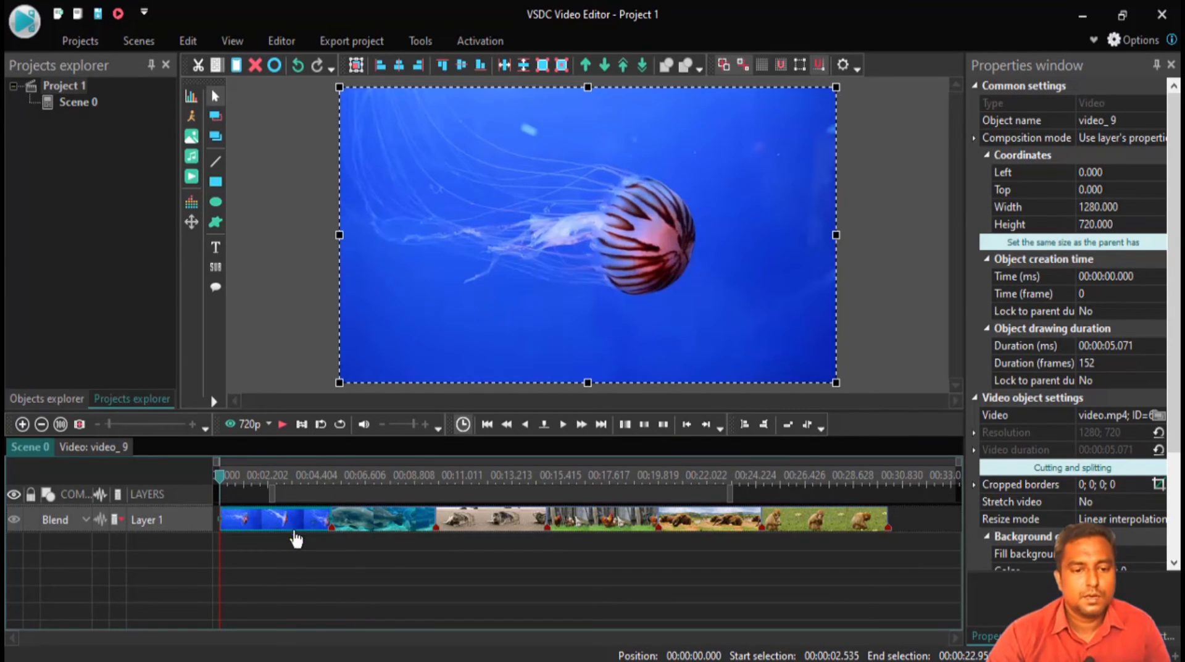
pyautogui.moveTo(275, 531)
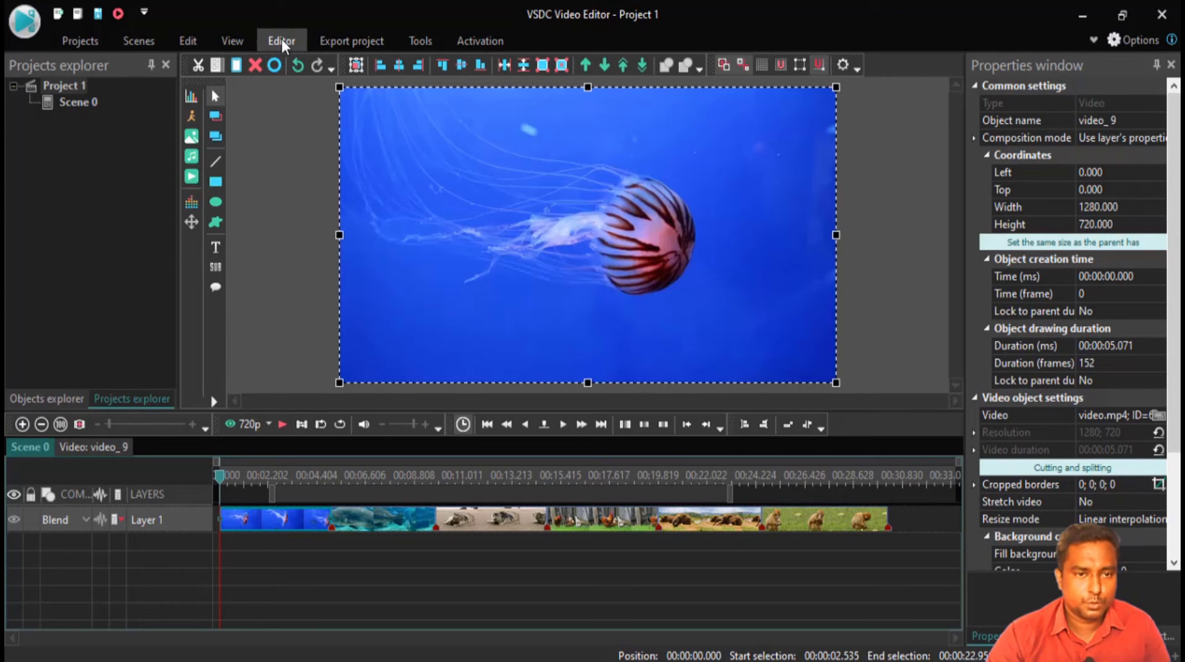
pyautogui.click(281, 39)
pyautogui.click(127, 106)
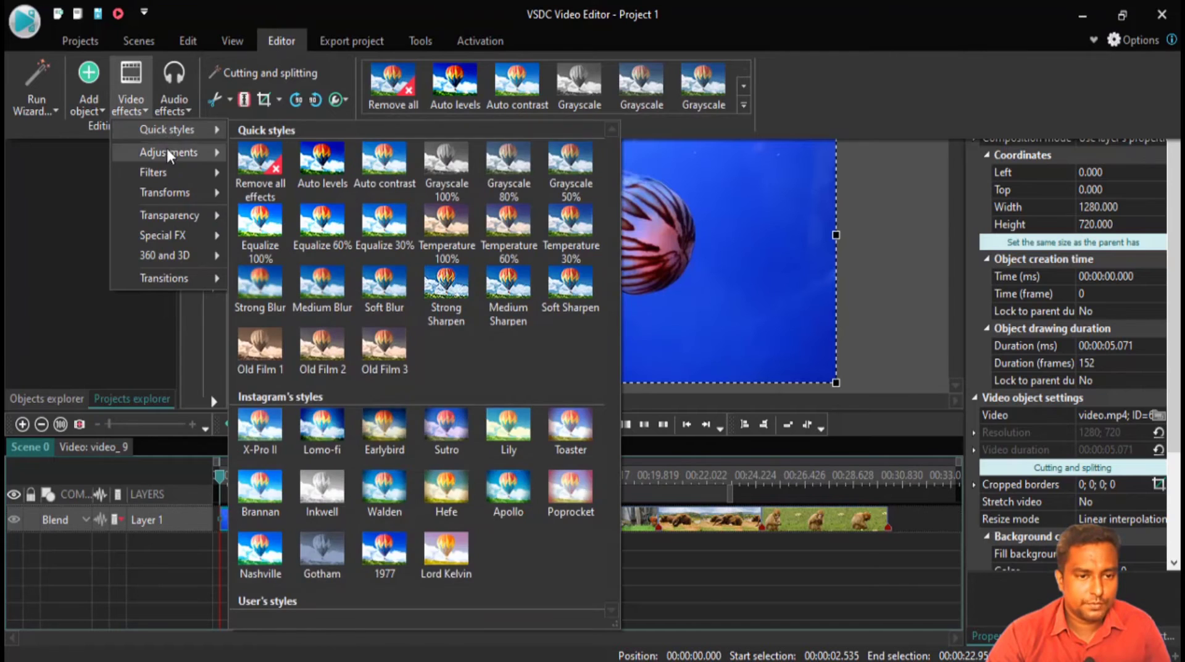
pyautogui.moveTo(170, 276)
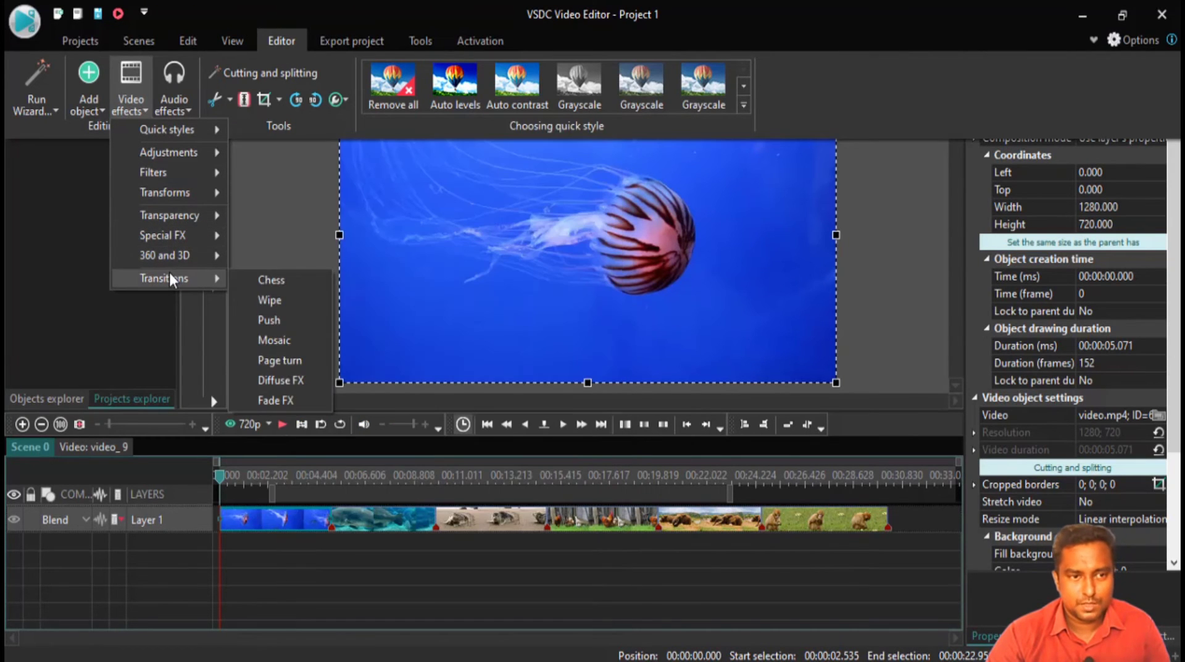
pyautogui.click(268, 8)
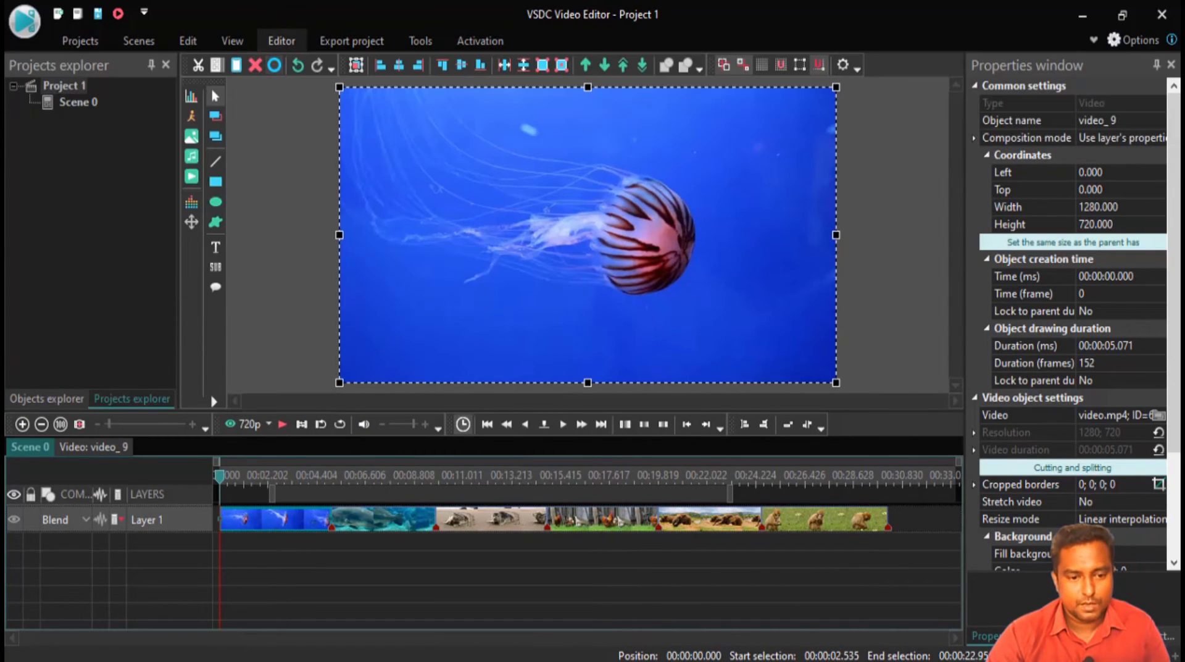
# Try the Toaster quick style on the jellyfish clip and undo it.
pyautogui.rightClick(257, 526)
pyautogui.moveTo(332, 401)
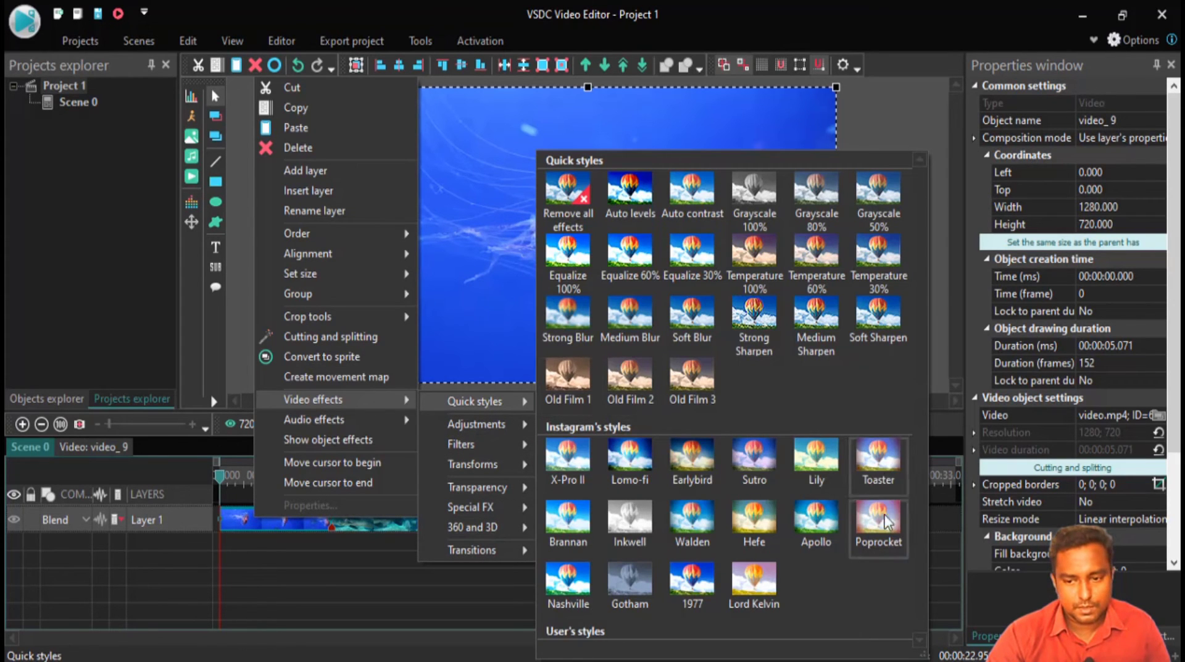
pyautogui.click(868, 464)
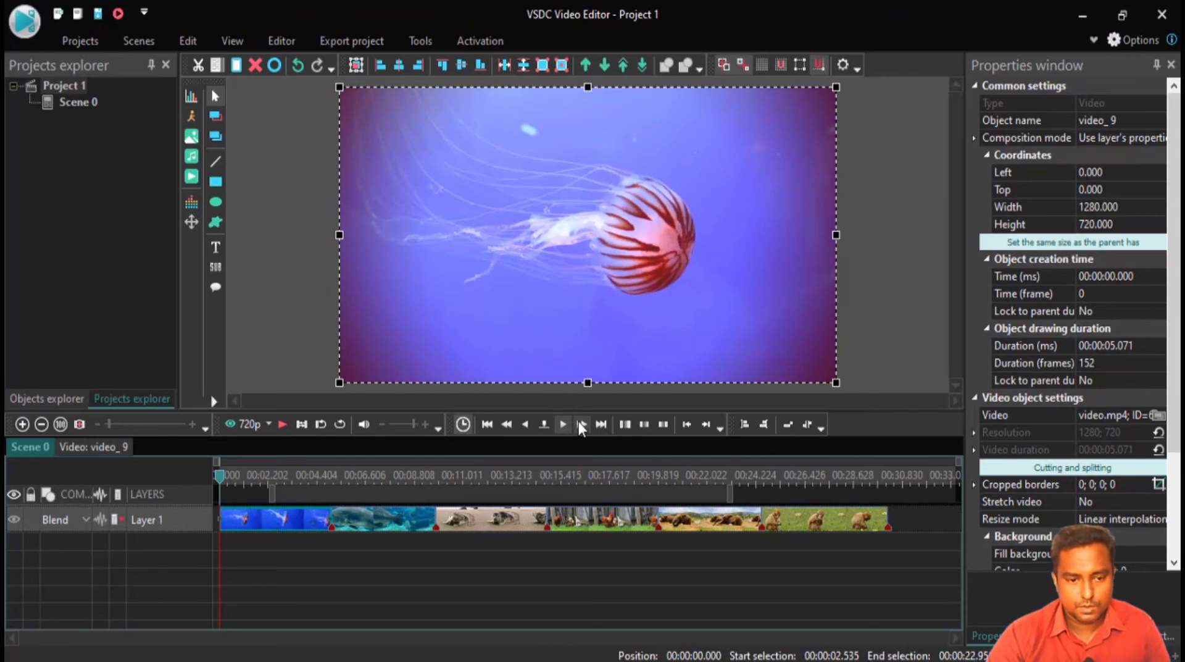
pyautogui.hotkey('ctrl', 'z')
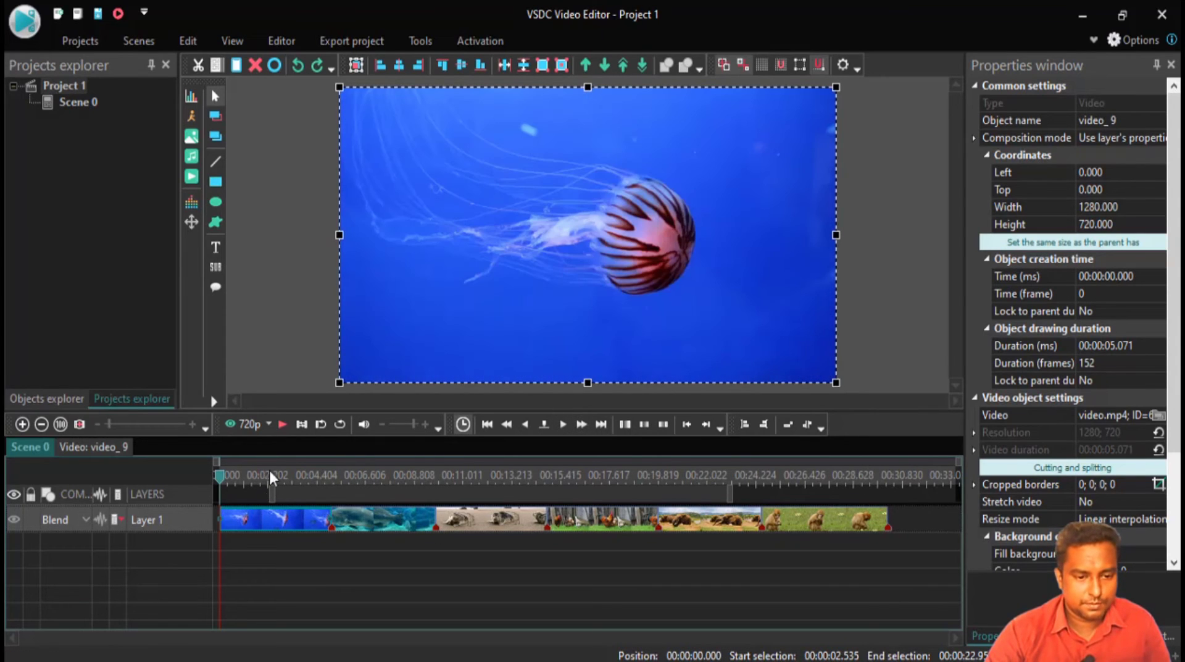
# Add a Hue/Saturation/Value adjustment to the jellyfish clip, starting from the cursor position on a new layer.
pyautogui.click(276, 41)
pyautogui.click(129, 102)
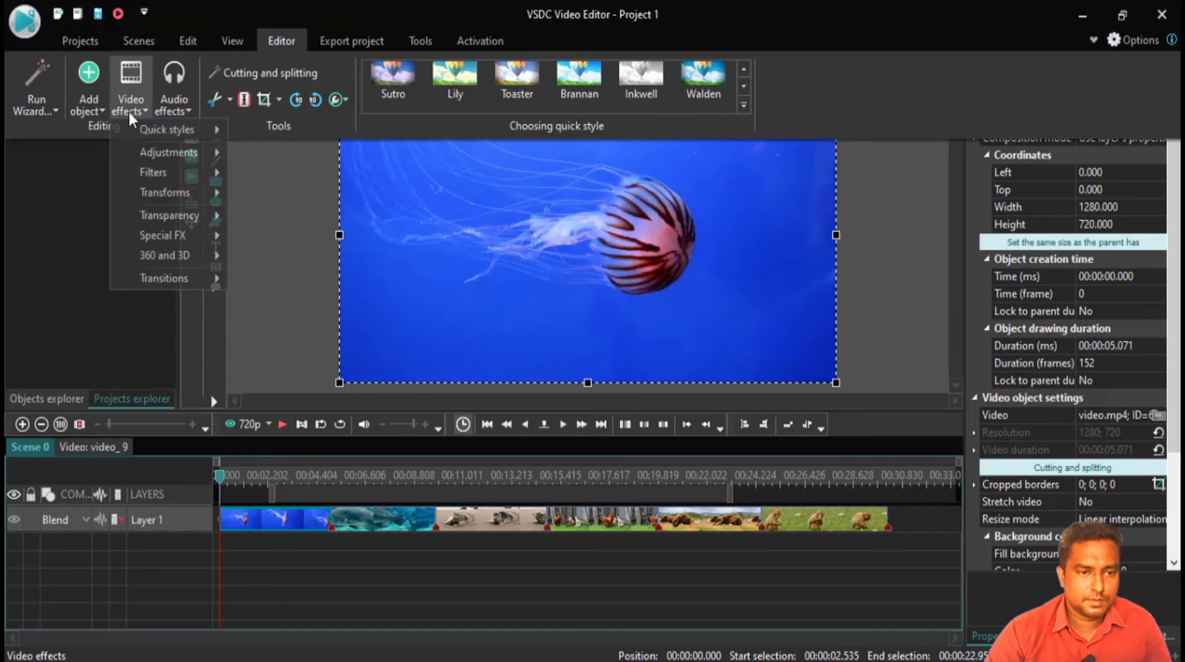
pyautogui.moveTo(168, 137)
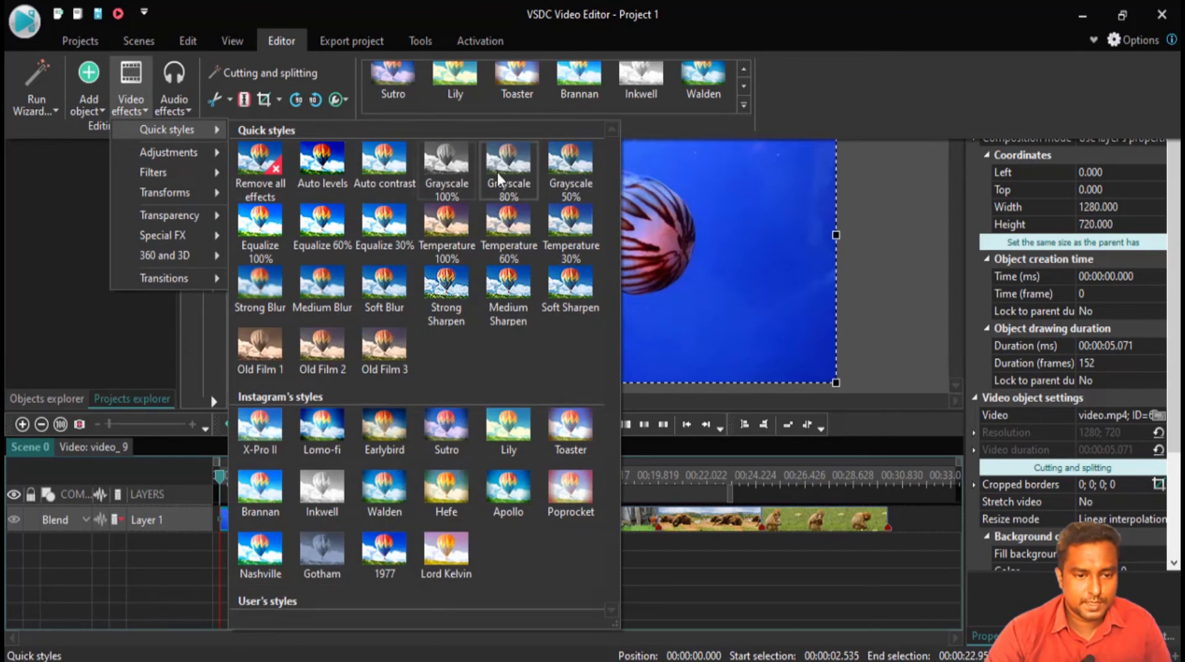
pyautogui.moveTo(184, 158)
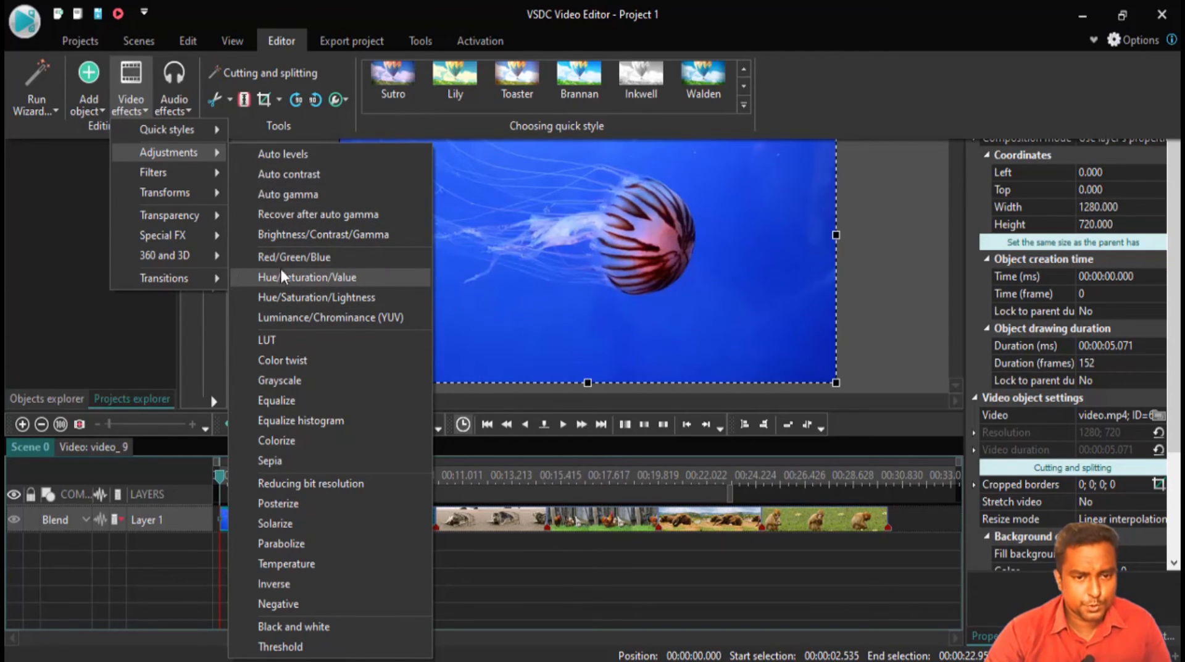
pyautogui.click(329, 282)
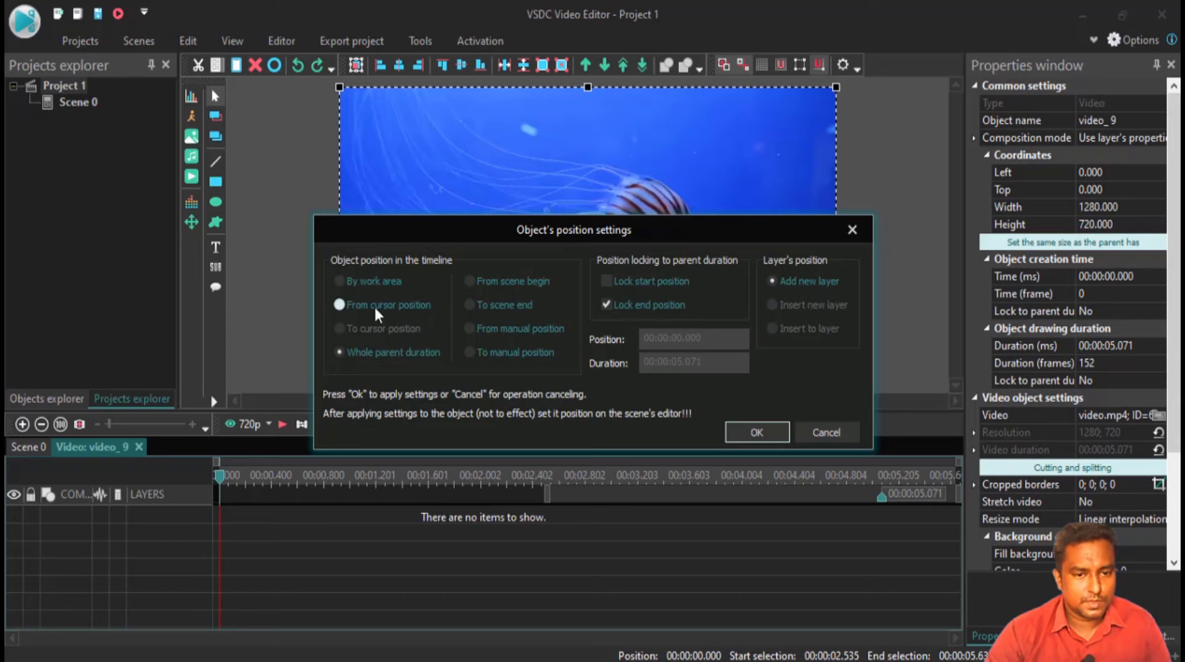
pyautogui.click(339, 305)
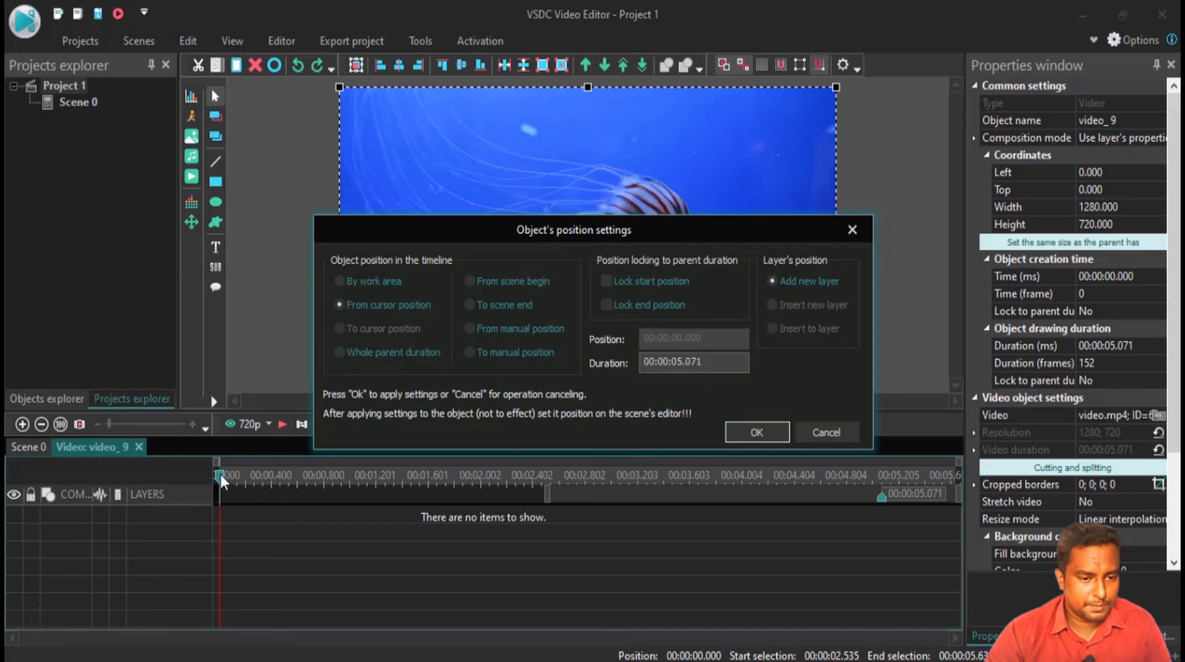
pyautogui.click(754, 439)
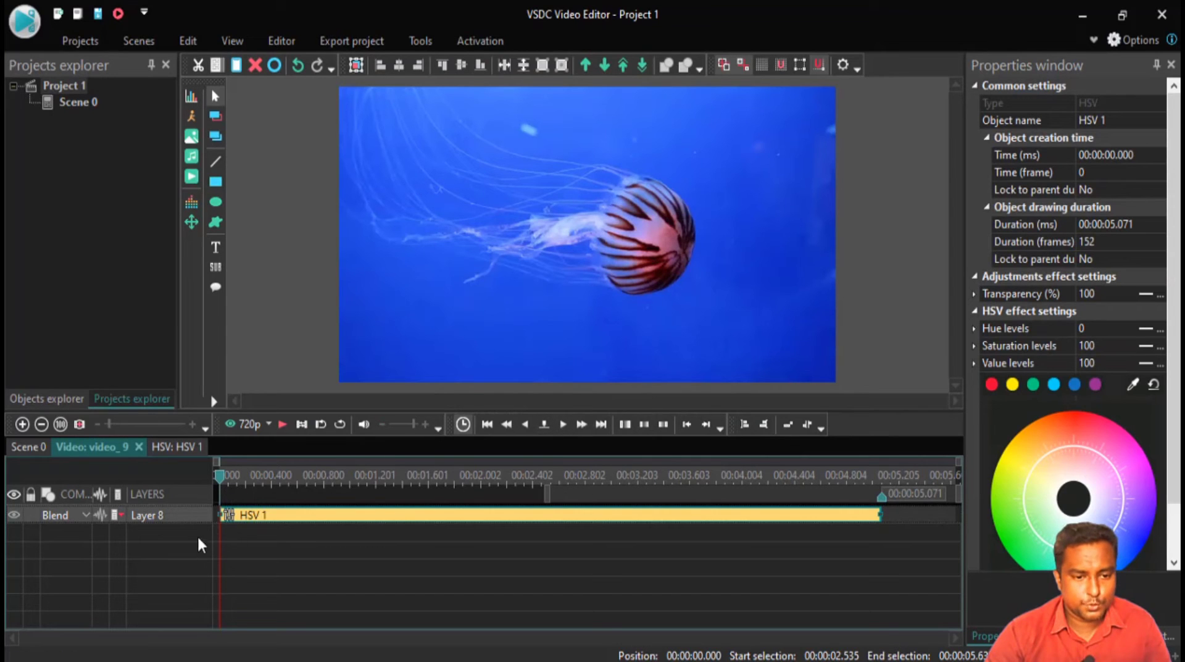
# Move the cursor across the clips in Scene 0, then reopen the jellyfish clip's effect timeline and place the cursor at about 00:00:00.300.
pyautogui.moveTo(221, 483)
pyautogui.mouseDown()
pyautogui.moveTo(319, 481)
pyautogui.moveTo(217, 478)
pyautogui.mouseUp()
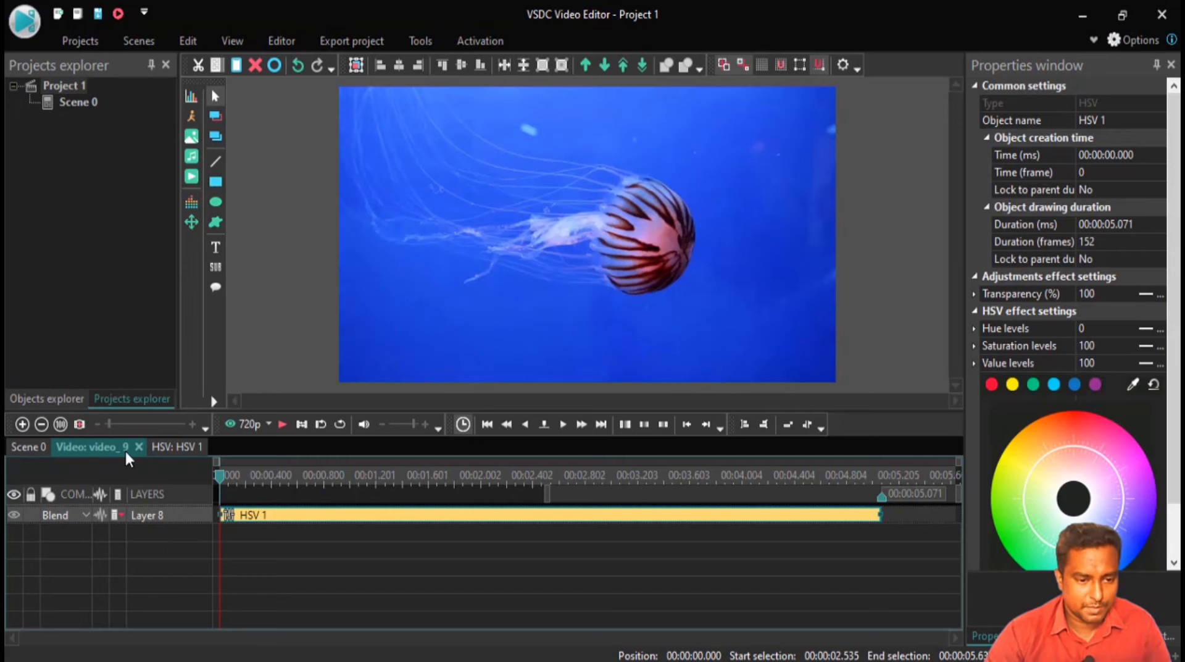
pyautogui.click(36, 447)
pyautogui.click(264, 482)
pyautogui.click(389, 481)
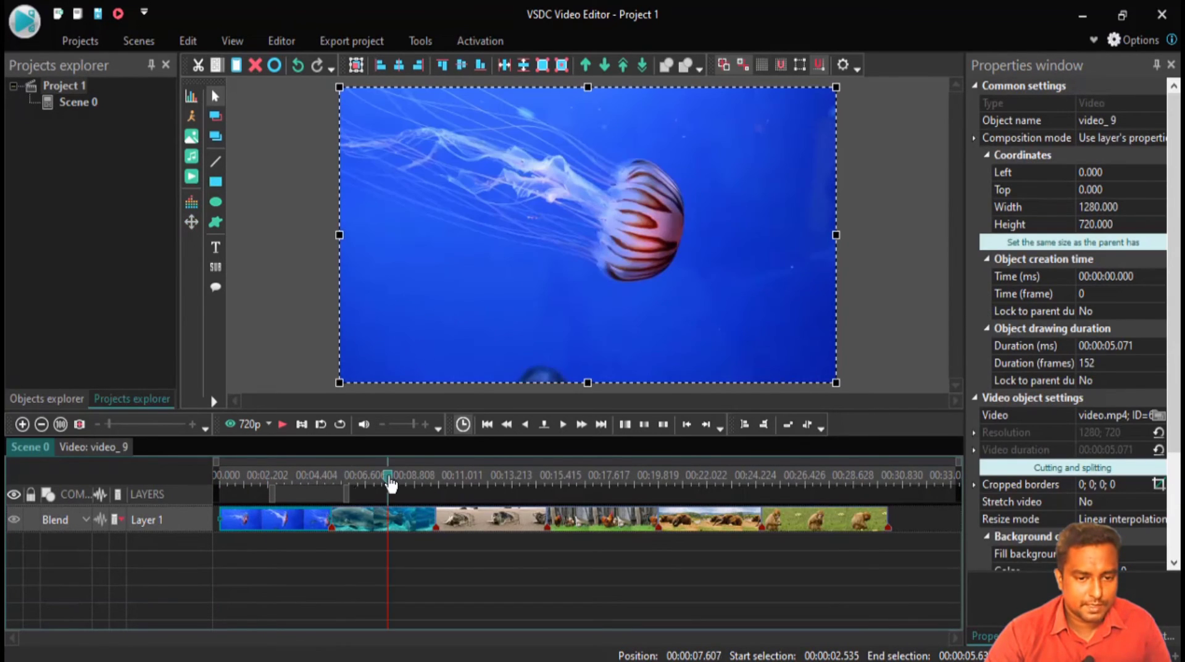
pyautogui.click(476, 473)
pyautogui.click(73, 446)
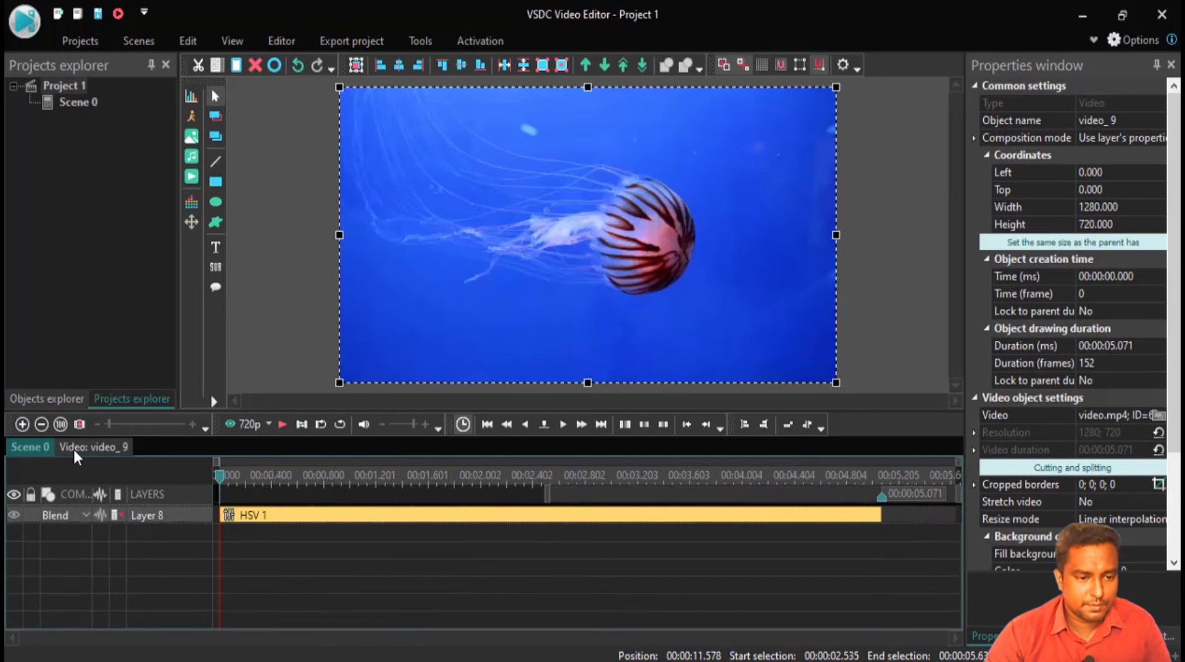
pyautogui.moveTo(240, 467); pyautogui.dragTo(227, 491)
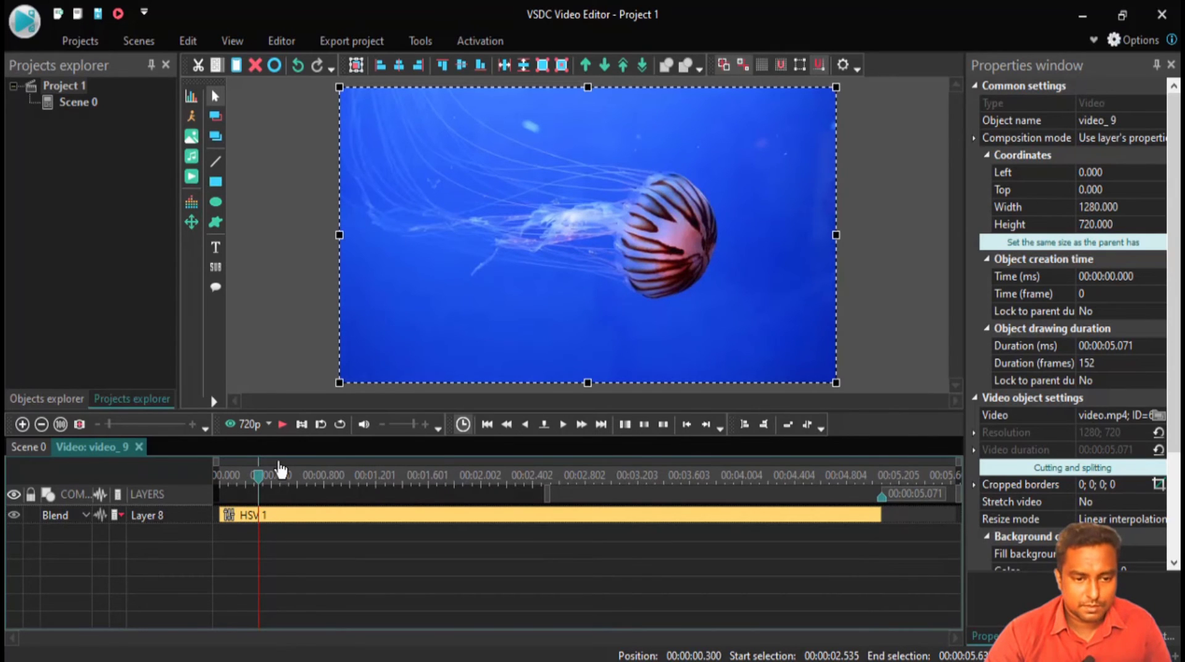
# Select the HSV 1 effect, place the cursor at 00:00:00.400 and set its hue levels to 5; 5.
pyautogui.doubleClick(274, 522)
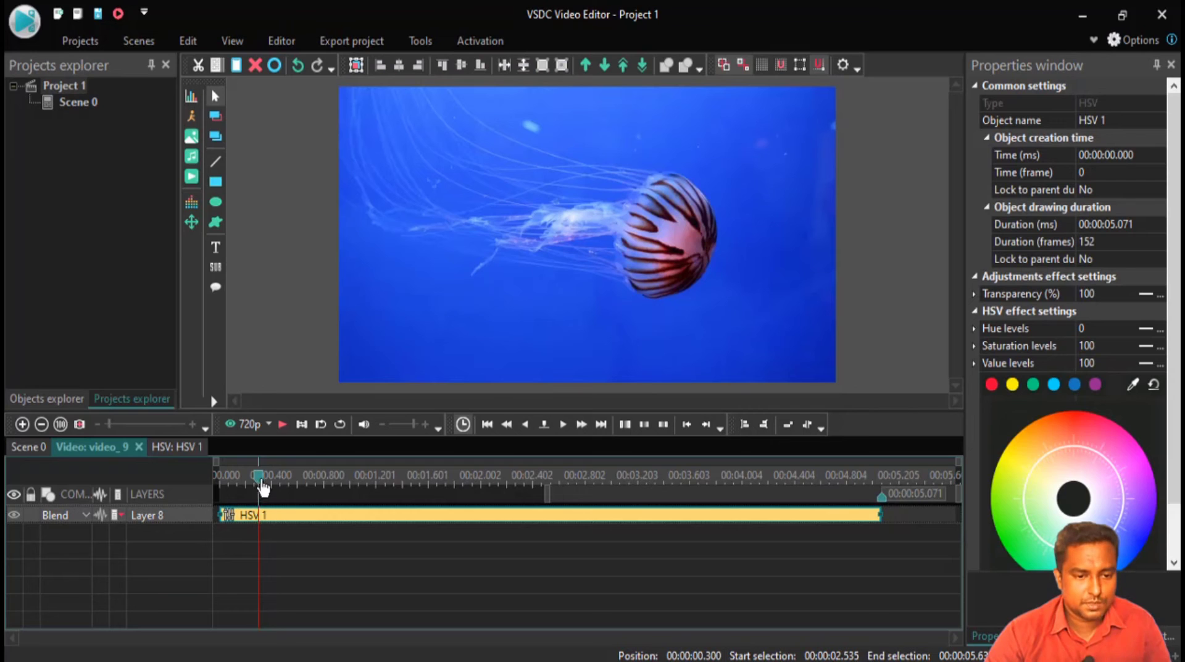
pyautogui.moveTo(259, 479); pyautogui.dragTo(272, 479)
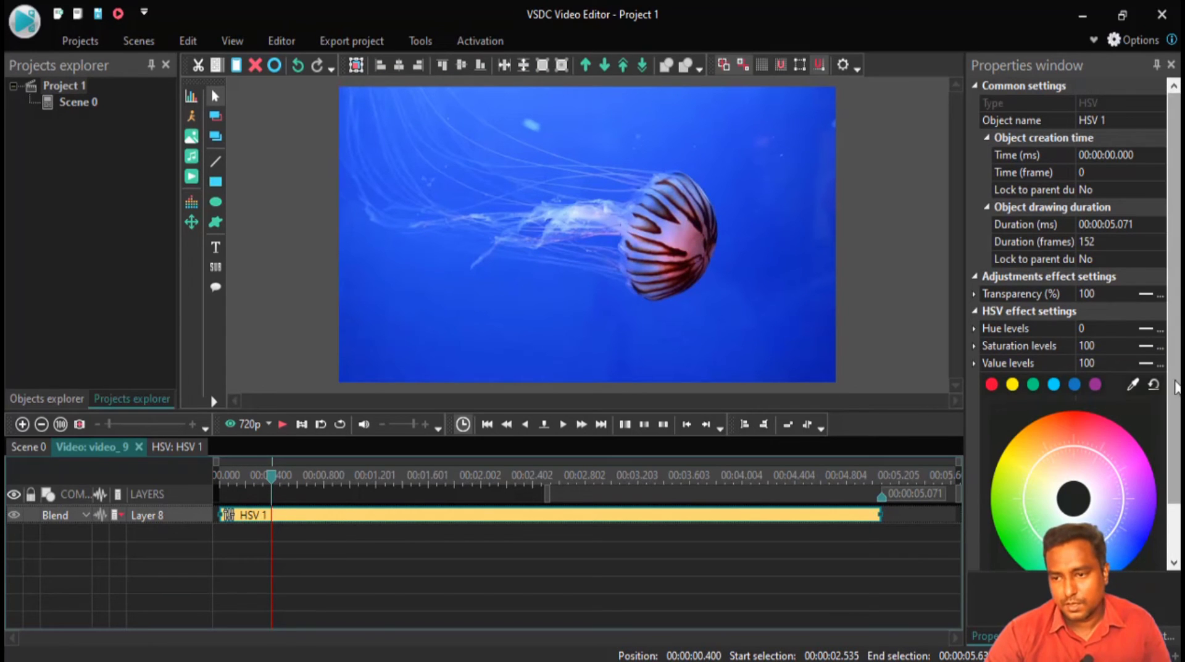
pyautogui.scroll(-1, 1111, 296)
pyautogui.click(1134, 295)
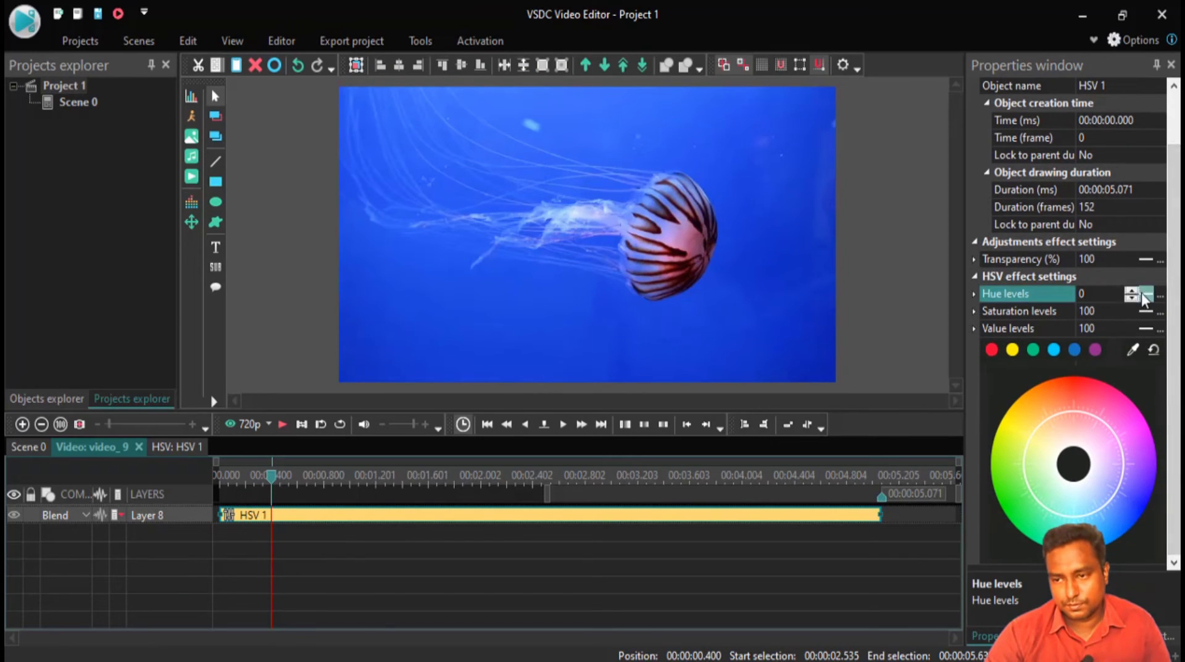
pyautogui.click(1134, 294)
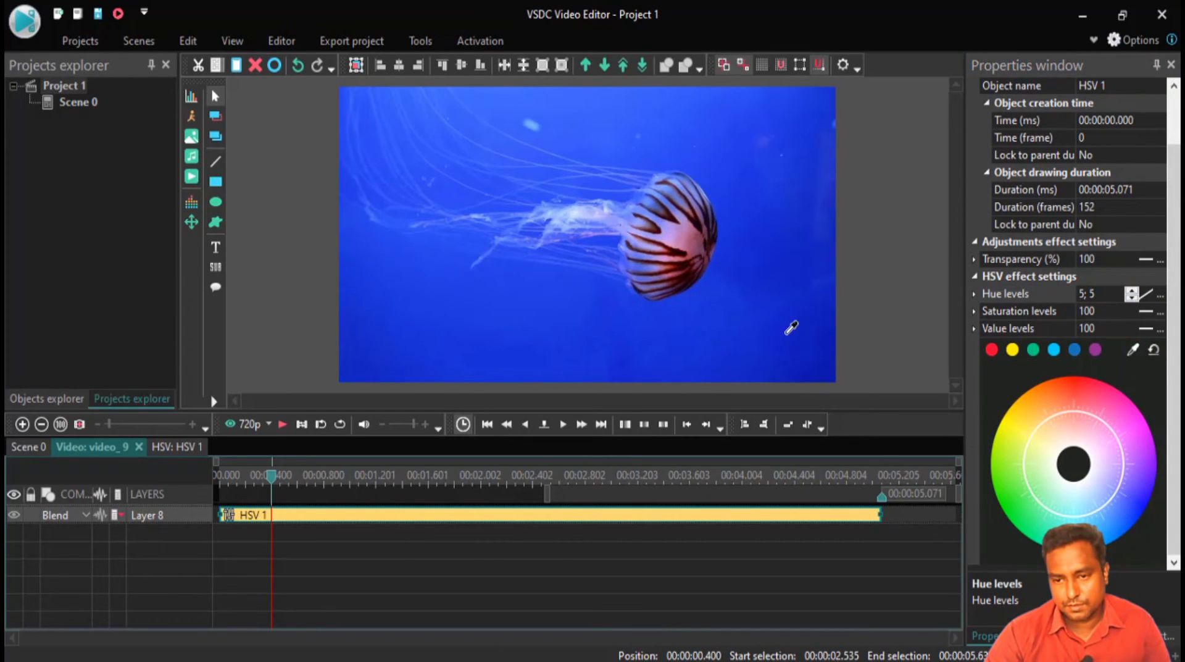
# Try colours on the HSV effect's colour wheel, reset it, and shift the colour point to blue on the inner ring.
pyautogui.moveTo(1113, 492); pyautogui.dragTo(1010, 512)
pyautogui.moveTo(1126, 476)
pyautogui.mouseDown()
pyautogui.moveTo(1145, 467)
pyautogui.moveTo(1146, 479)
pyautogui.moveTo(1128, 467)
pyautogui.moveTo(1141, 459)
pyautogui.mouseUp()
pyautogui.click(1153, 350)
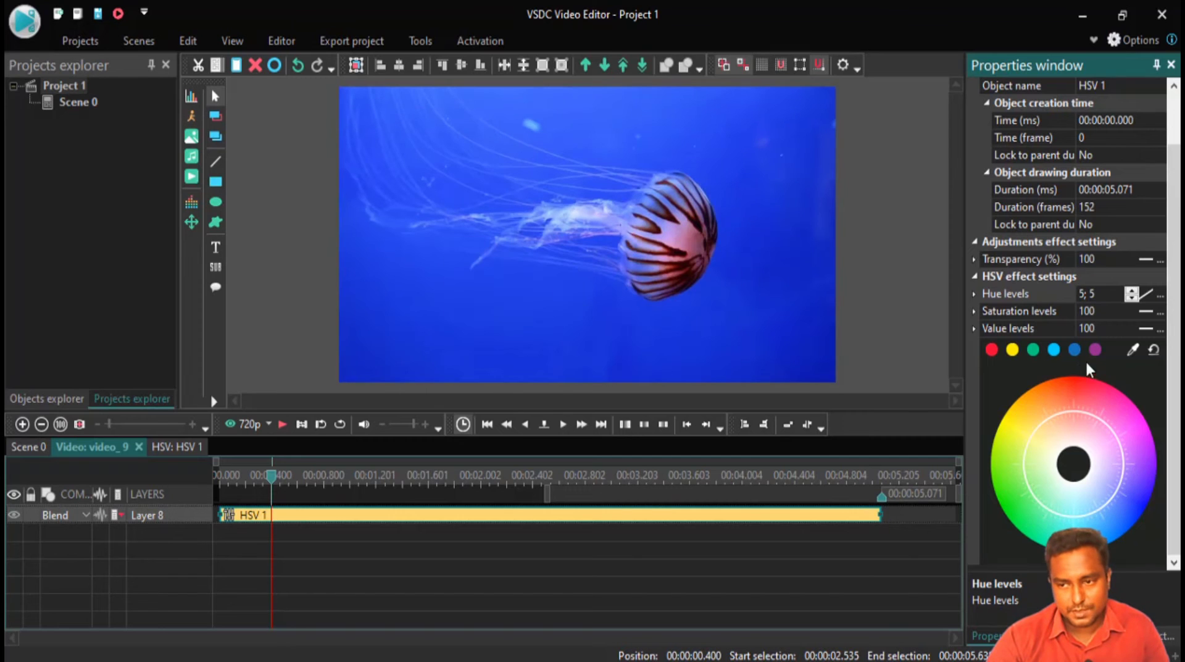
pyautogui.moveTo(1072, 413); pyautogui.dragTo(1120, 497)
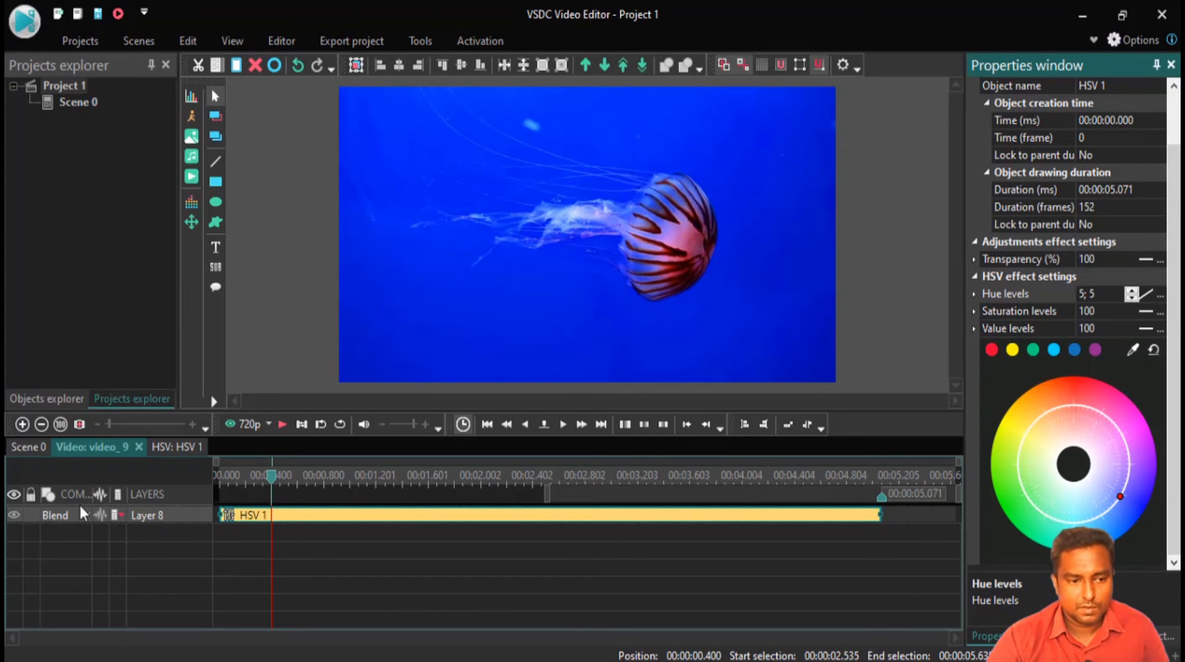
# Compare the recoloured jellyfish clip with the fish clip in Scene 0 and reopen the jellyfish clip's effect timeline.
pyautogui.click(33, 446)
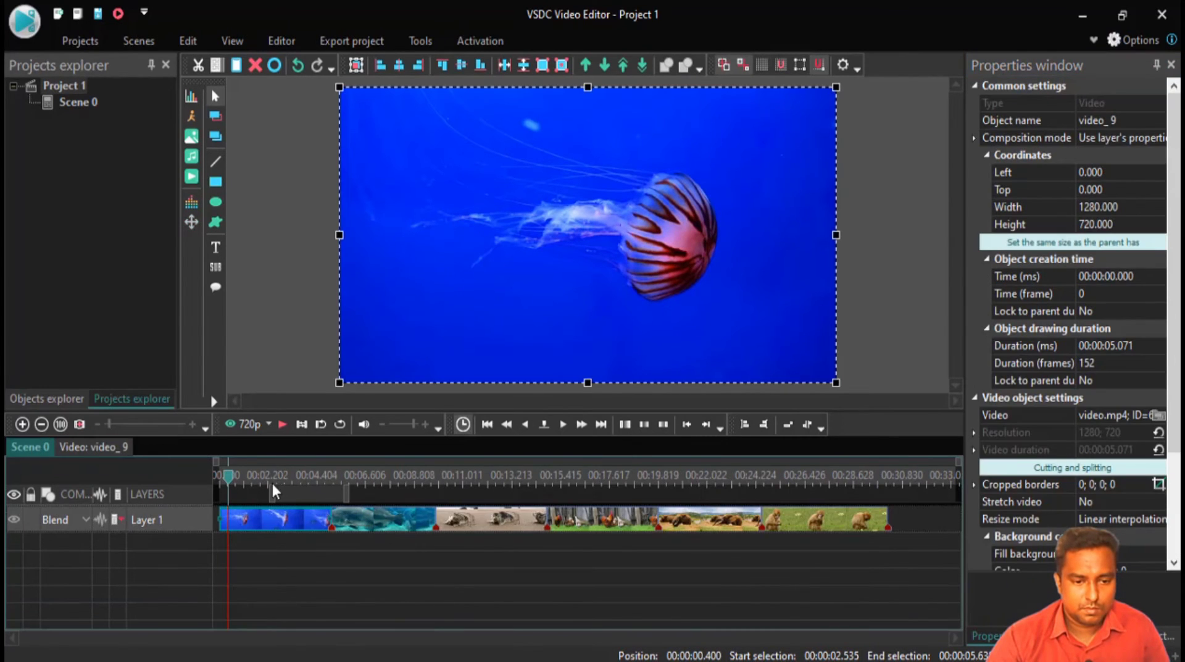
pyautogui.click(380, 475)
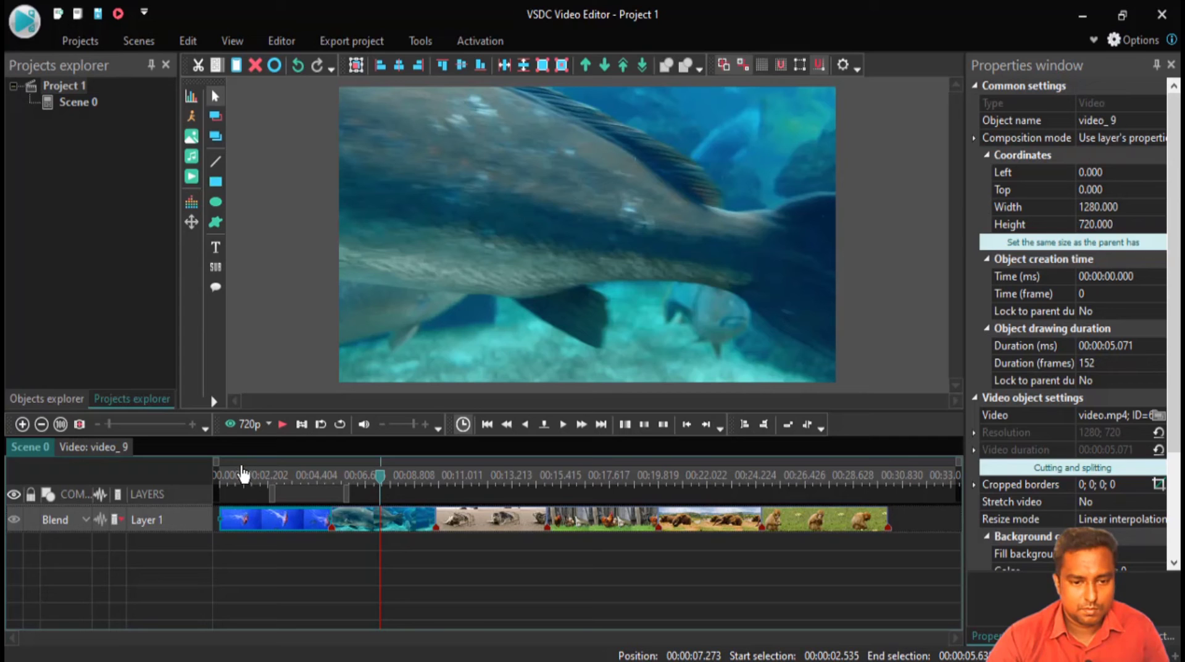
pyautogui.click(242, 471)
pyautogui.click(79, 446)
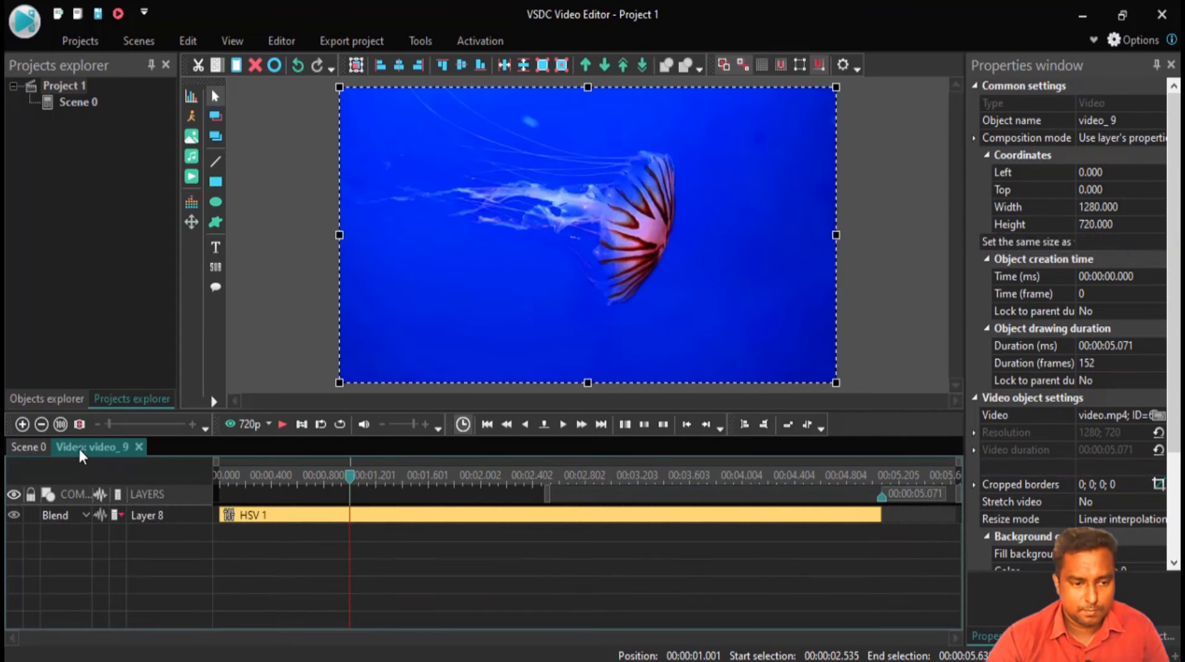
# Move the HSV 1 effect's colour point close to the wheel's centre to desaturate the jellyfish clip, and return to Scene 0.
pyautogui.click(473, 515)
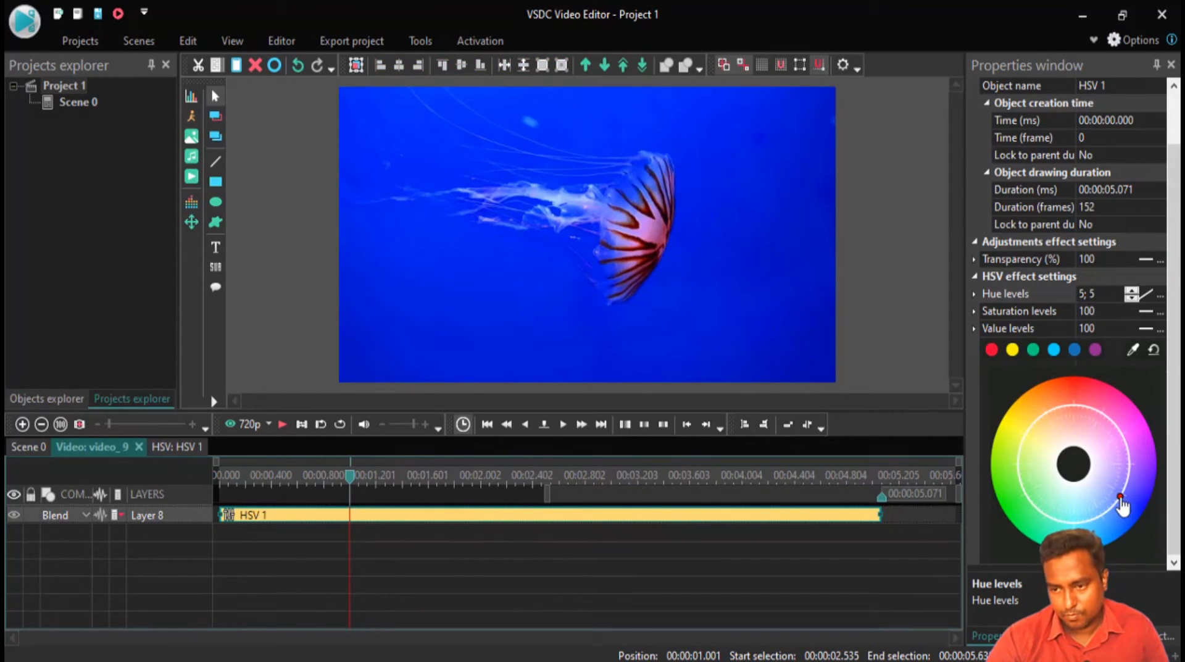
pyautogui.moveTo(1149, 520)
pyautogui.mouseDown()
pyautogui.moveTo(1080, 475)
pyautogui.moveTo(1078, 490)
pyautogui.mouseUp()
pyautogui.click(29, 446)
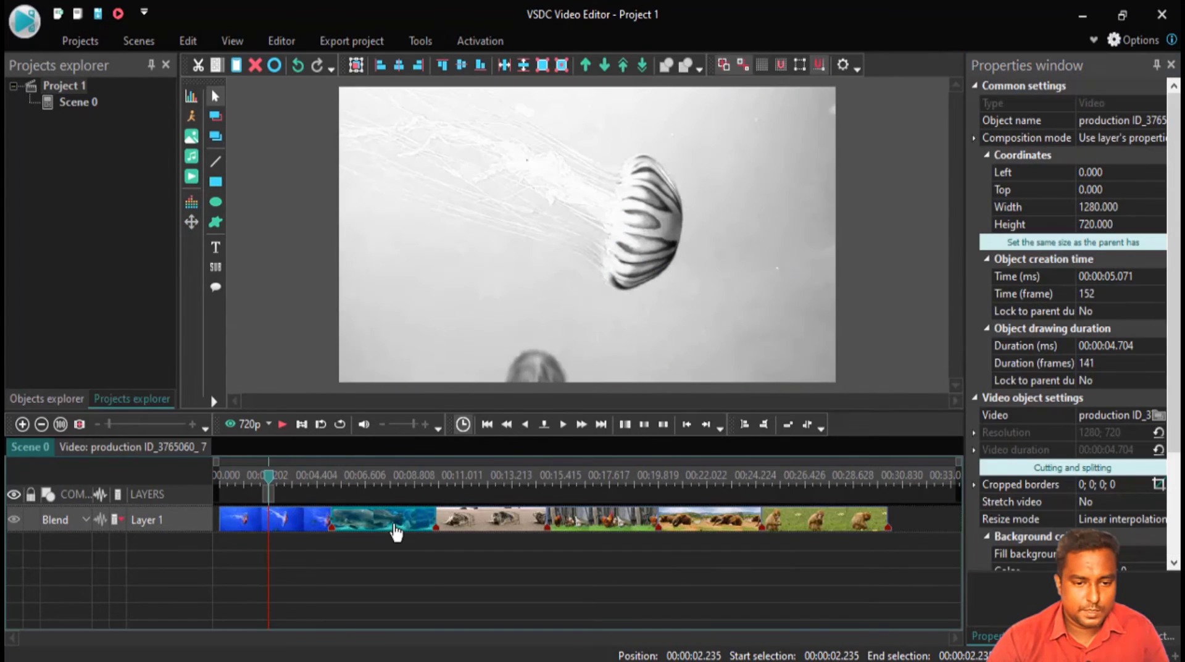
# Add a Grayscale adjustment to the fish clip, starting from the cursor position at 00:00:02.002 on a new layer.
pyautogui.click(376, 479)
pyautogui.click(404, 527)
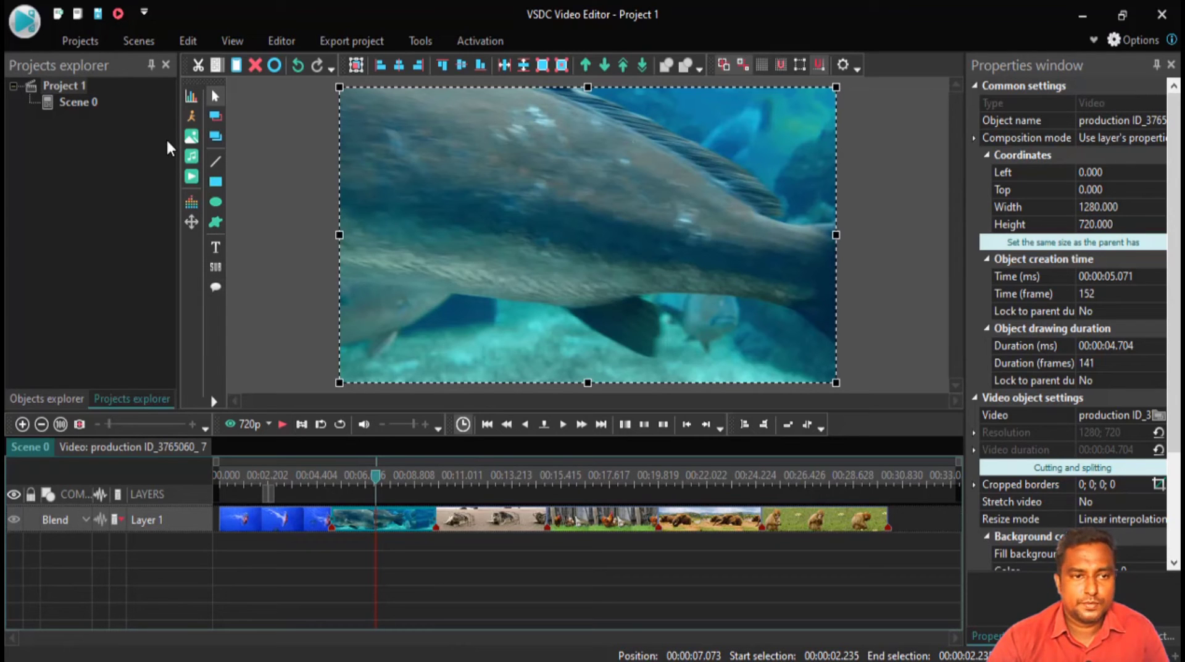
pyautogui.click(280, 38)
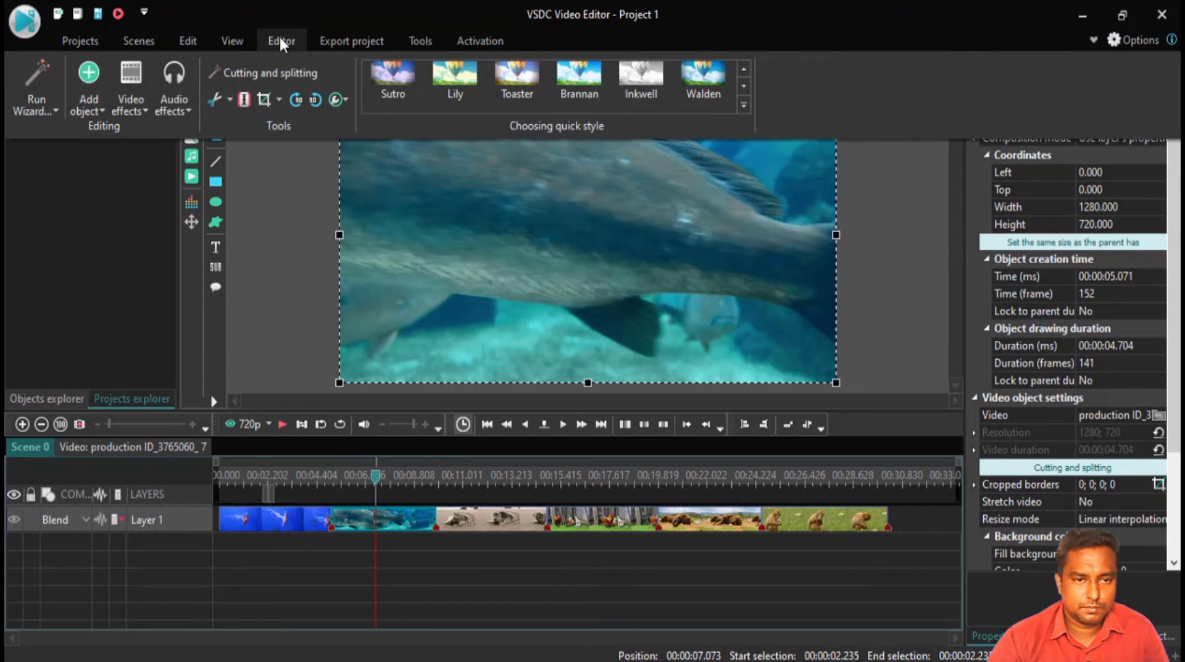
pyautogui.click(133, 104)
pyautogui.moveTo(146, 216)
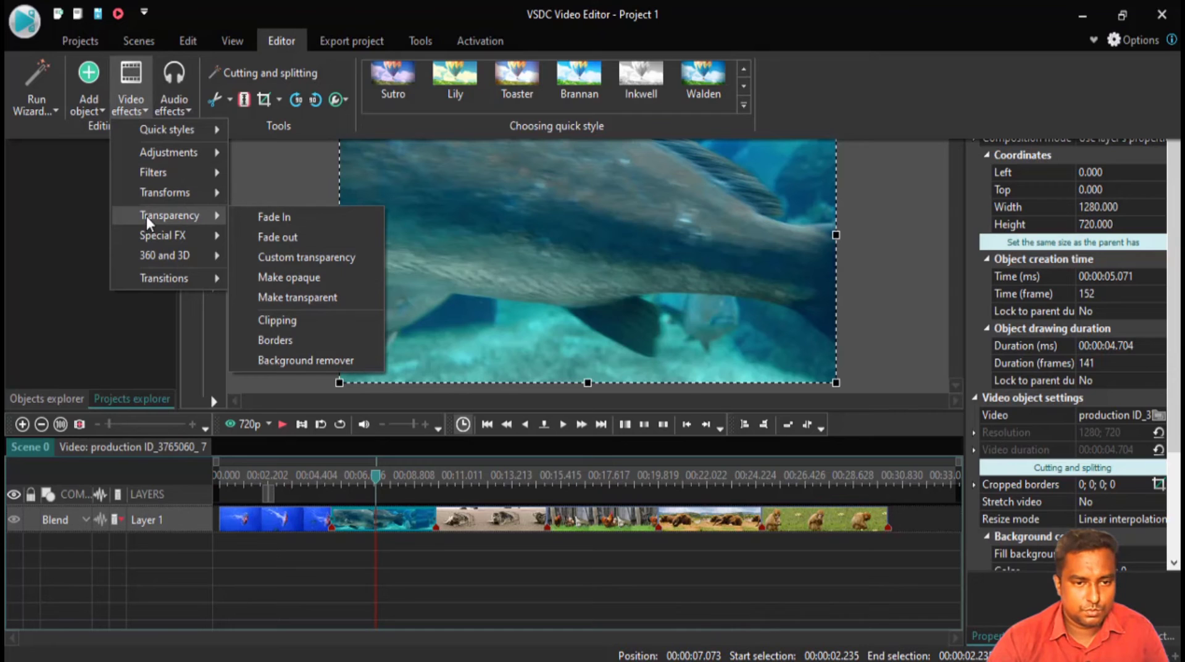
pyautogui.moveTo(170, 153)
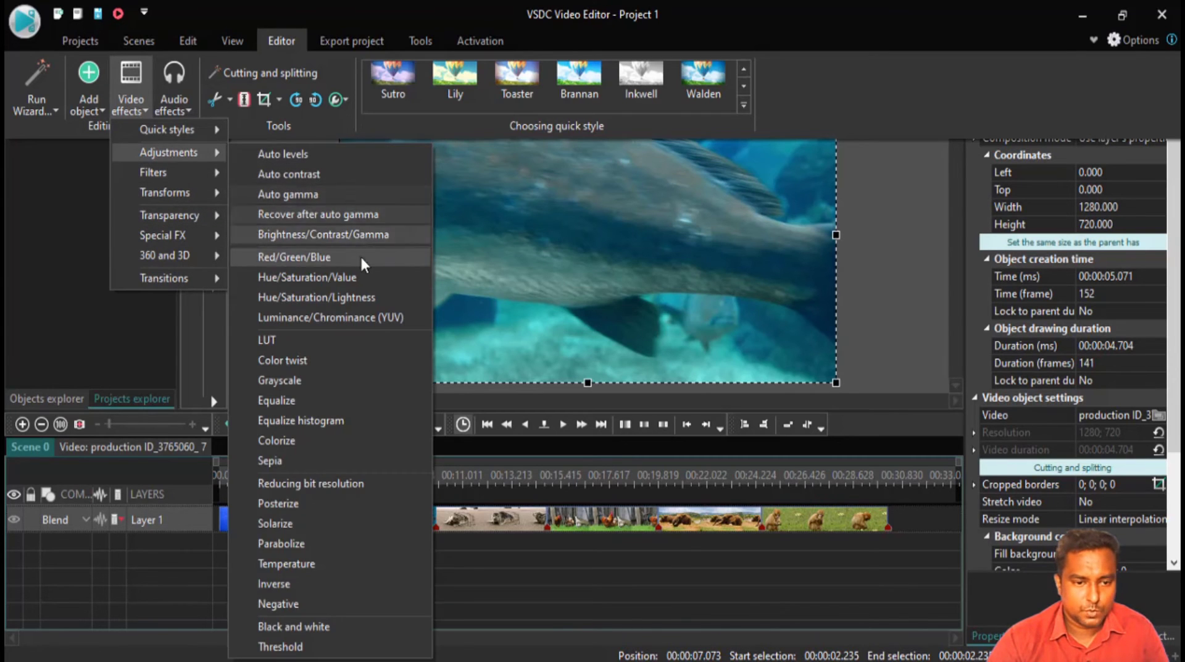
pyautogui.click(305, 382)
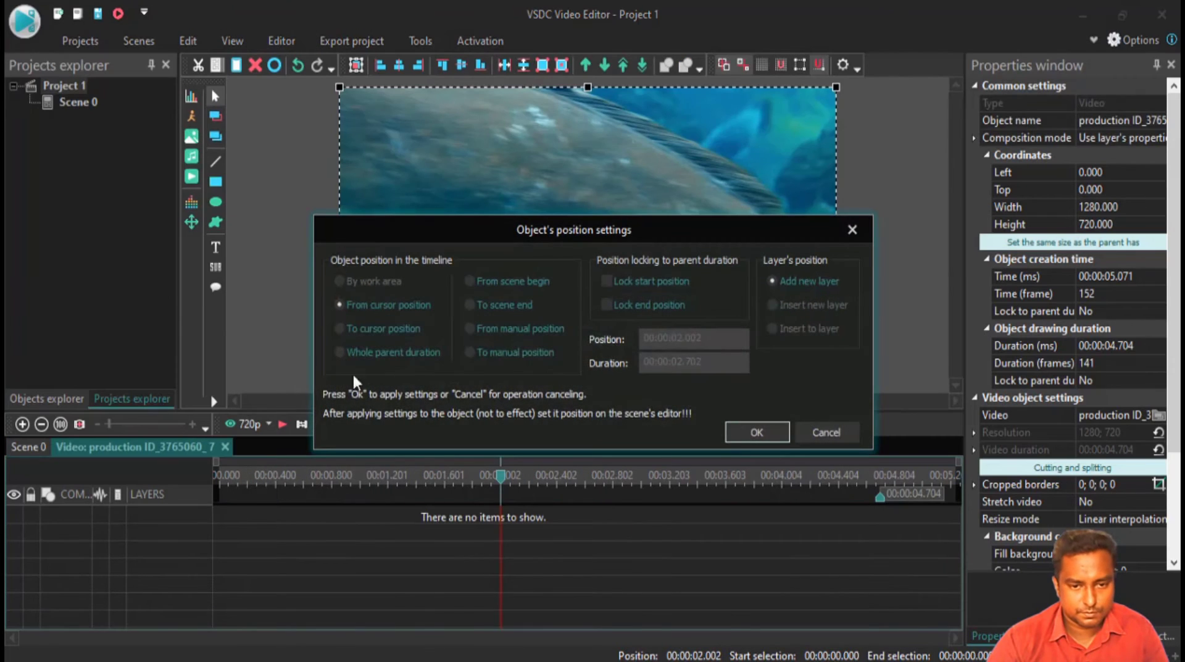
pyautogui.click(752, 433)
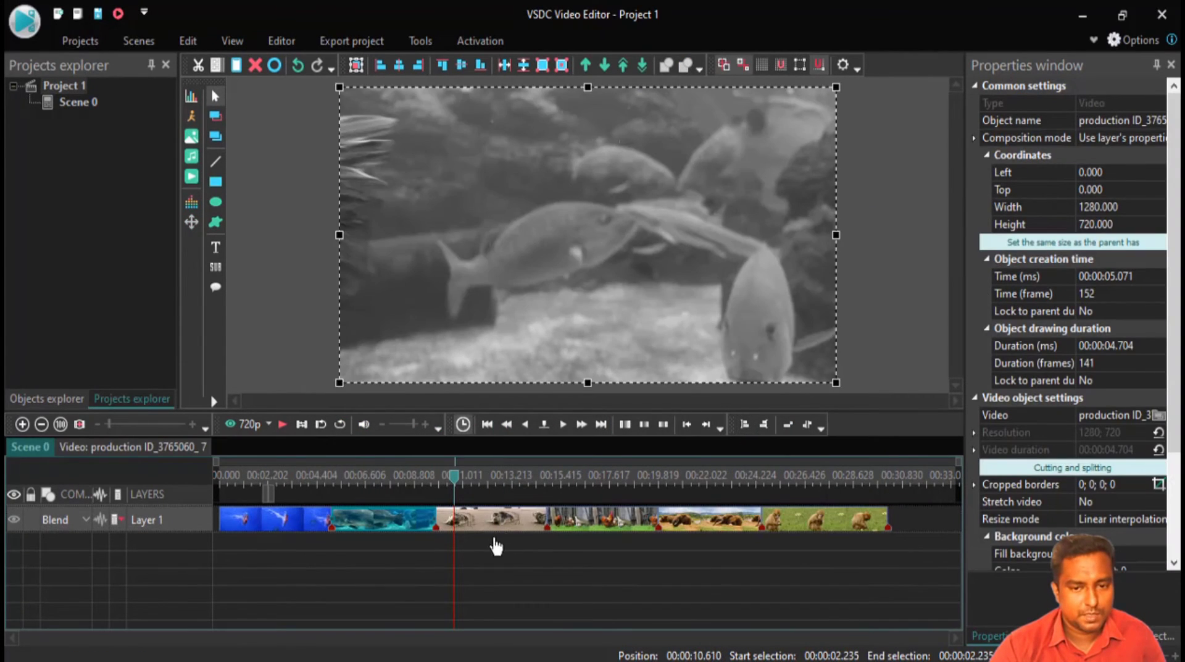
# Preview the effects by moving the scene cursor through the later clips and back over the jellyfish clip.
pyautogui.click(495, 546)
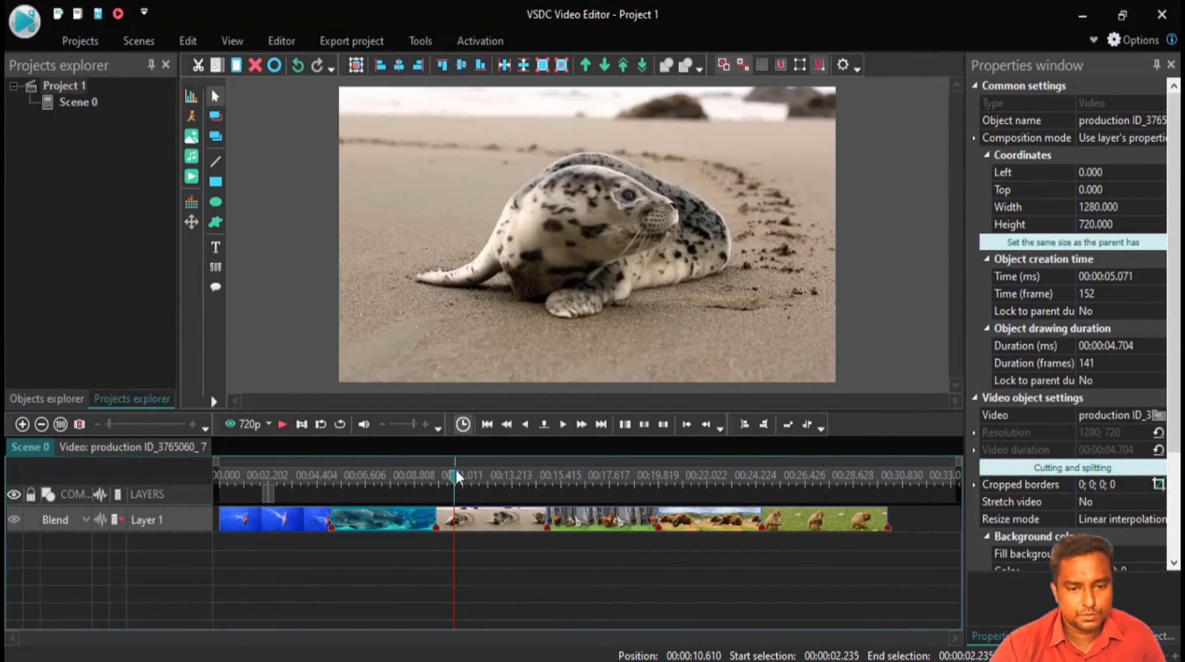
pyautogui.moveTo(454, 475); pyautogui.dragTo(688, 487)
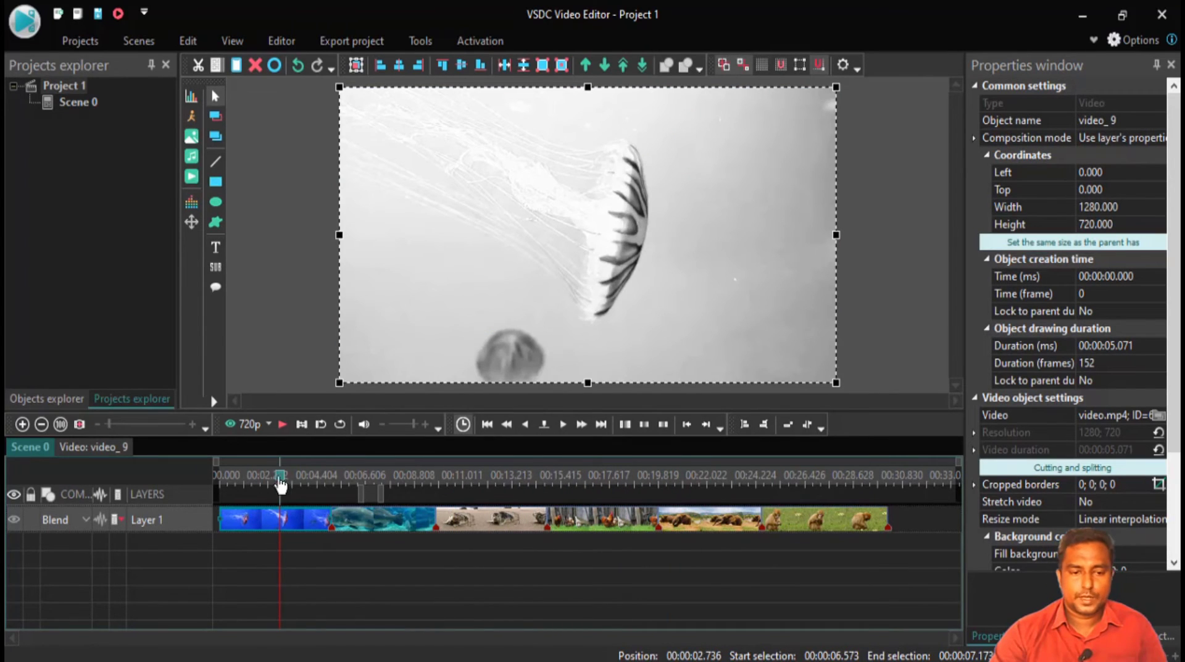
pyautogui.moveTo(281, 484); pyautogui.dragTo(262, 488)
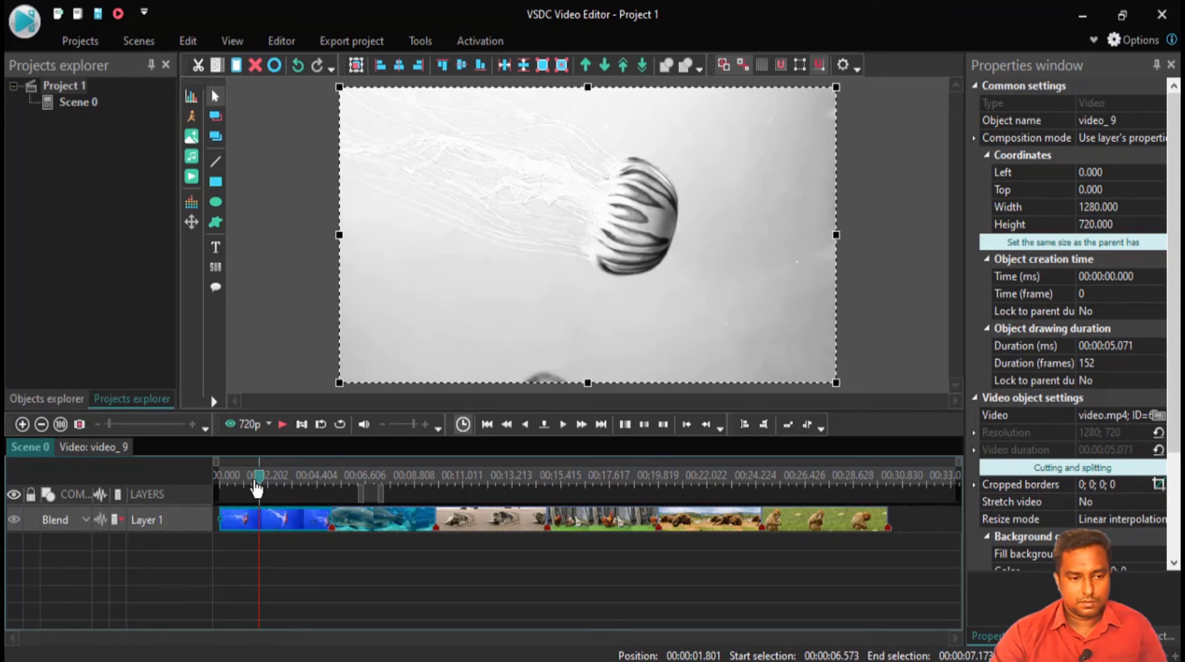
# Delete the HSV 1 effect from the jellyfish clip and return to Scene 0.
pyautogui.click(84, 446)
pyautogui.click(32, 446)
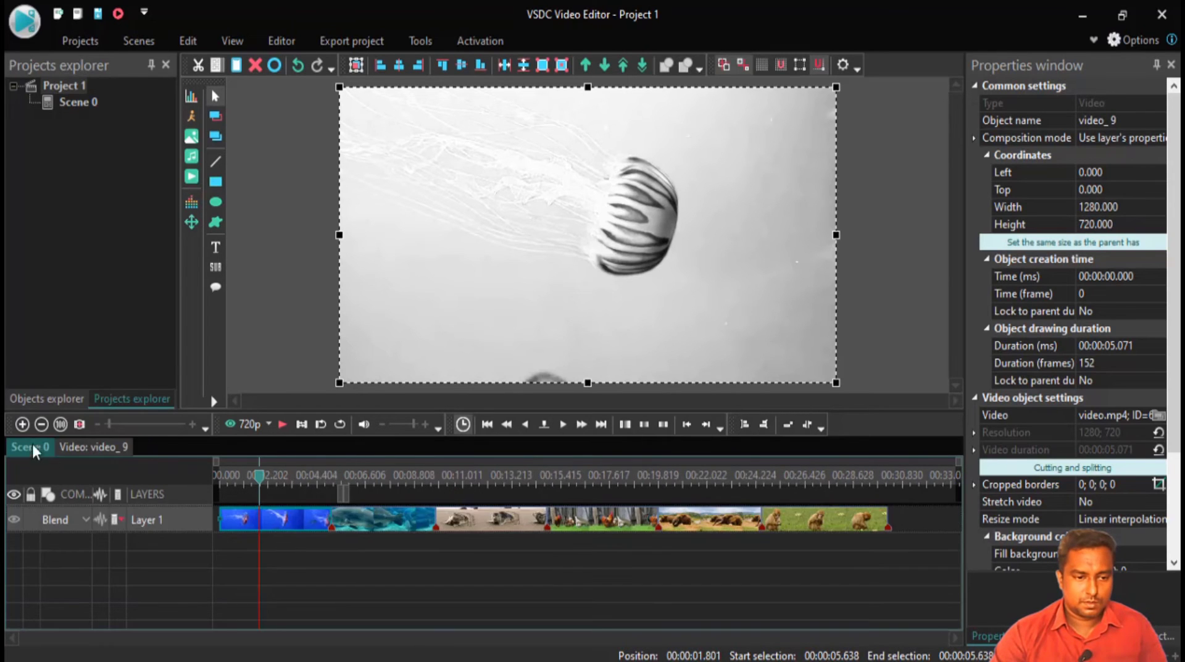
pyautogui.click(84, 445)
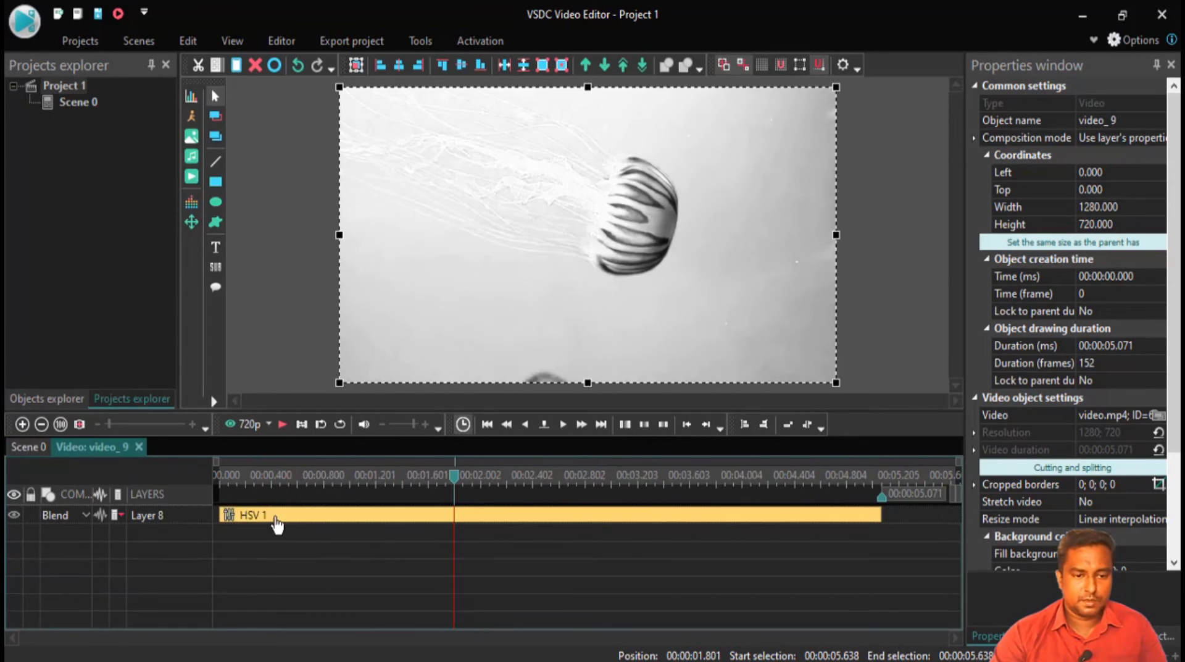
pyautogui.click(278, 522)
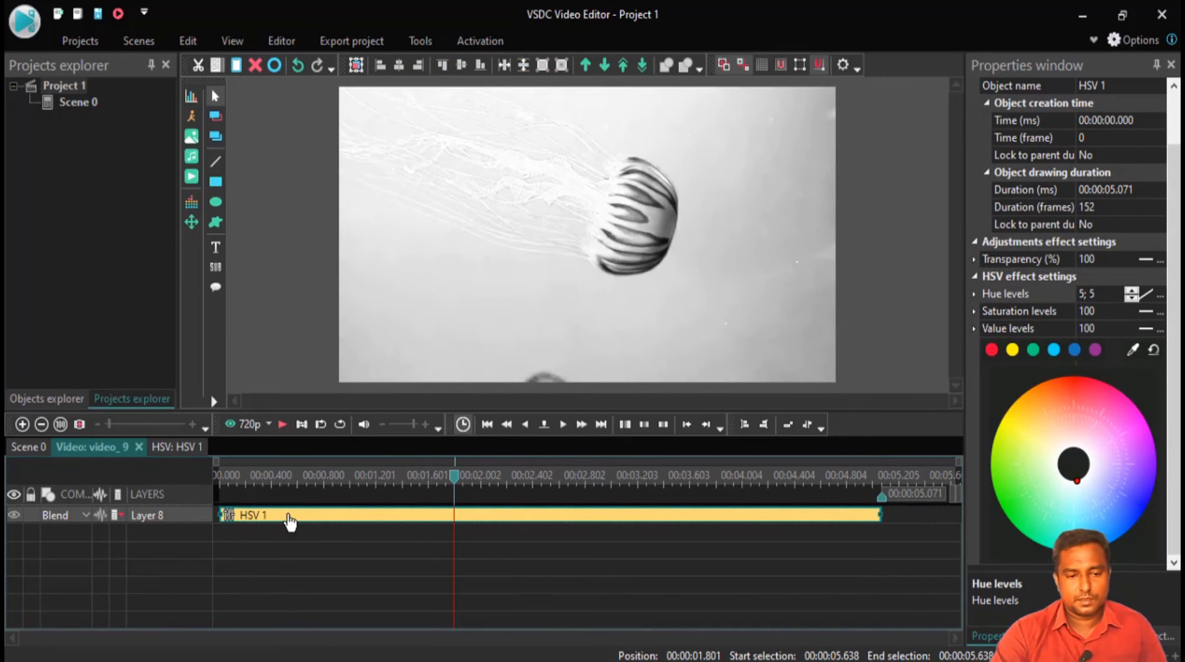
pyautogui.press('Delete')
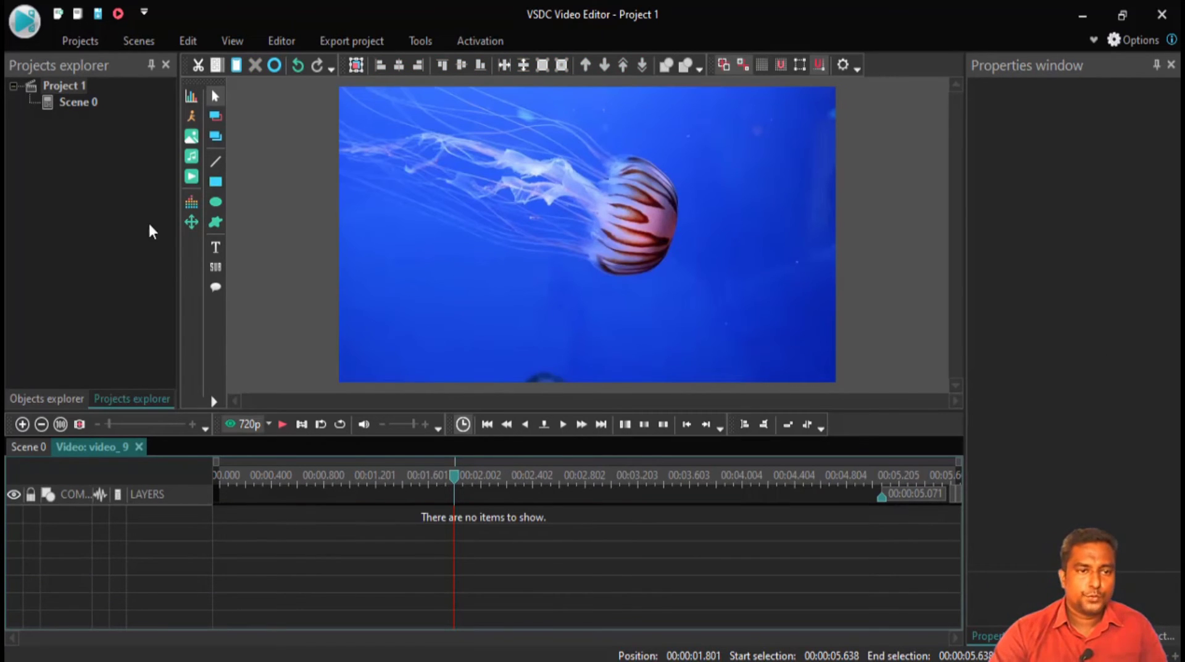
pyautogui.click(28, 446)
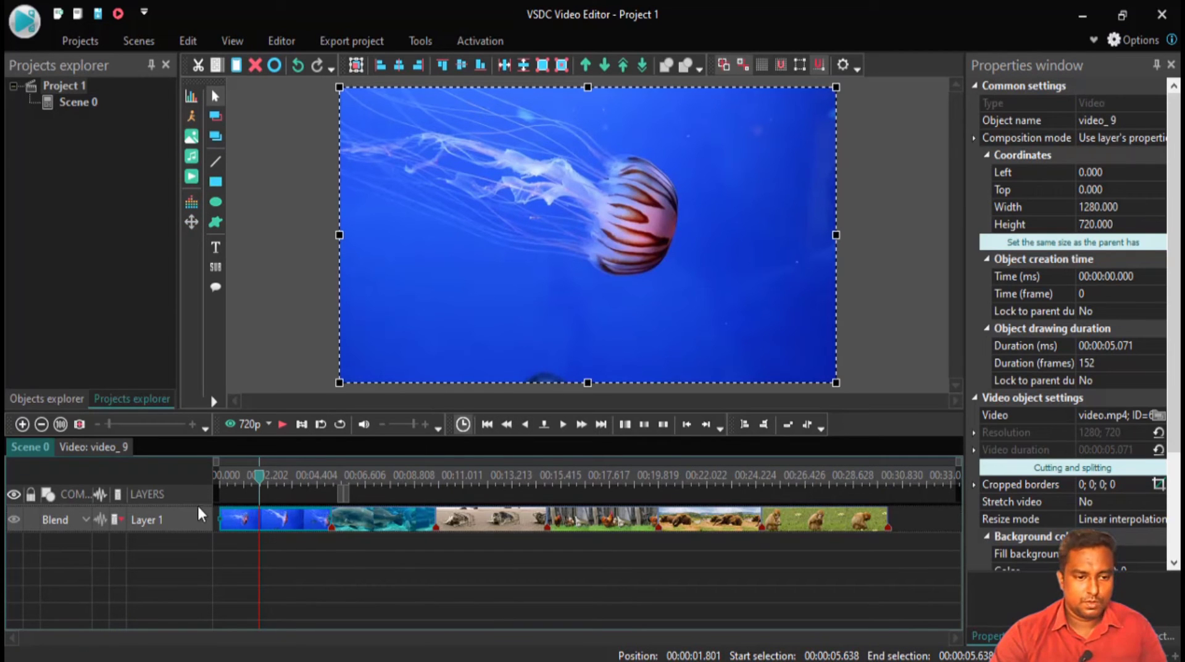
# Undo the deletion of the jellyfish clip's HSV 1 effect, and place the Scene 0 cursor at 00:00:02.202.
pyautogui.click(84, 446)
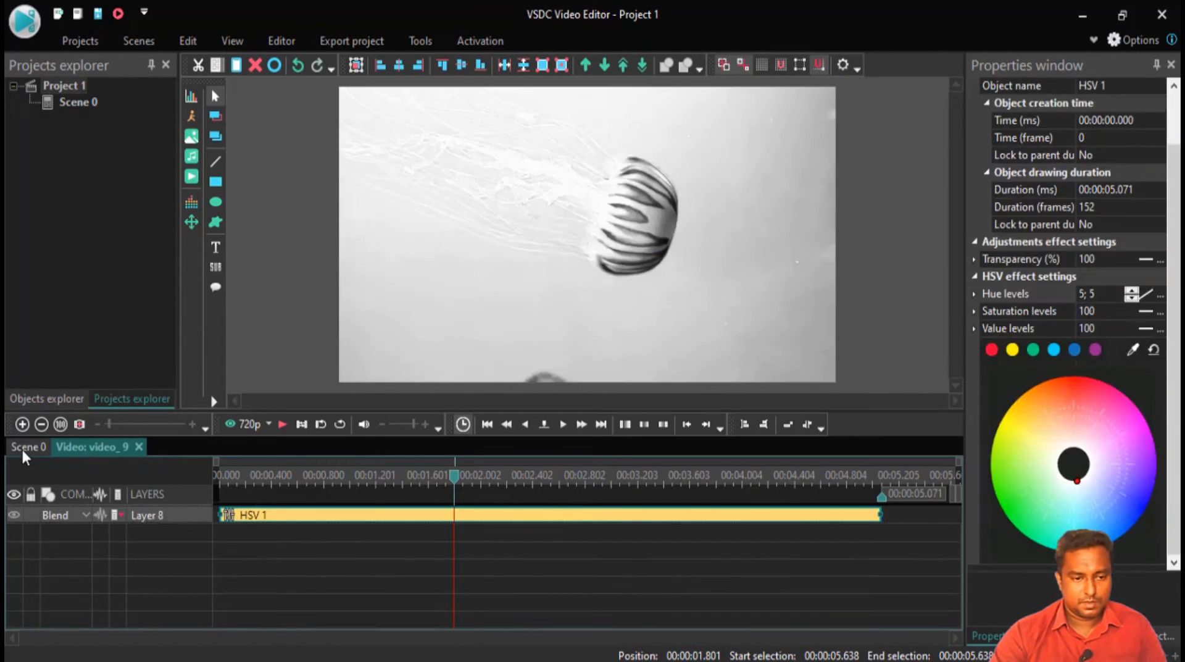
pyautogui.moveTo(331, 480); pyautogui.dragTo(259, 480)
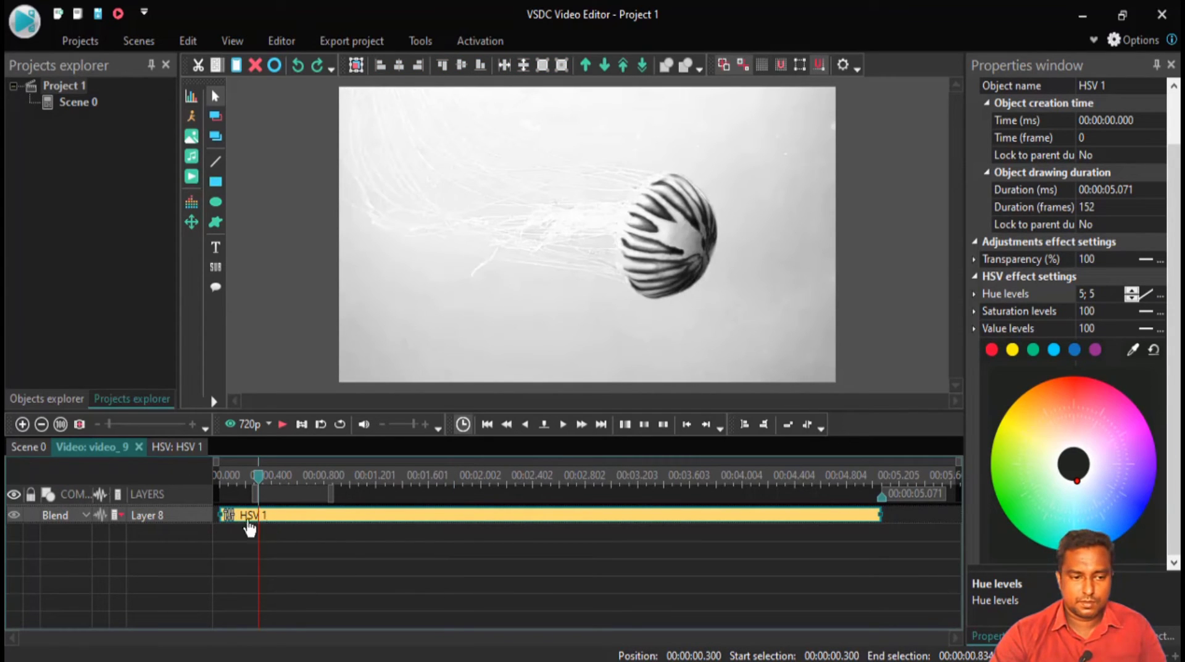
pyautogui.click(27, 448)
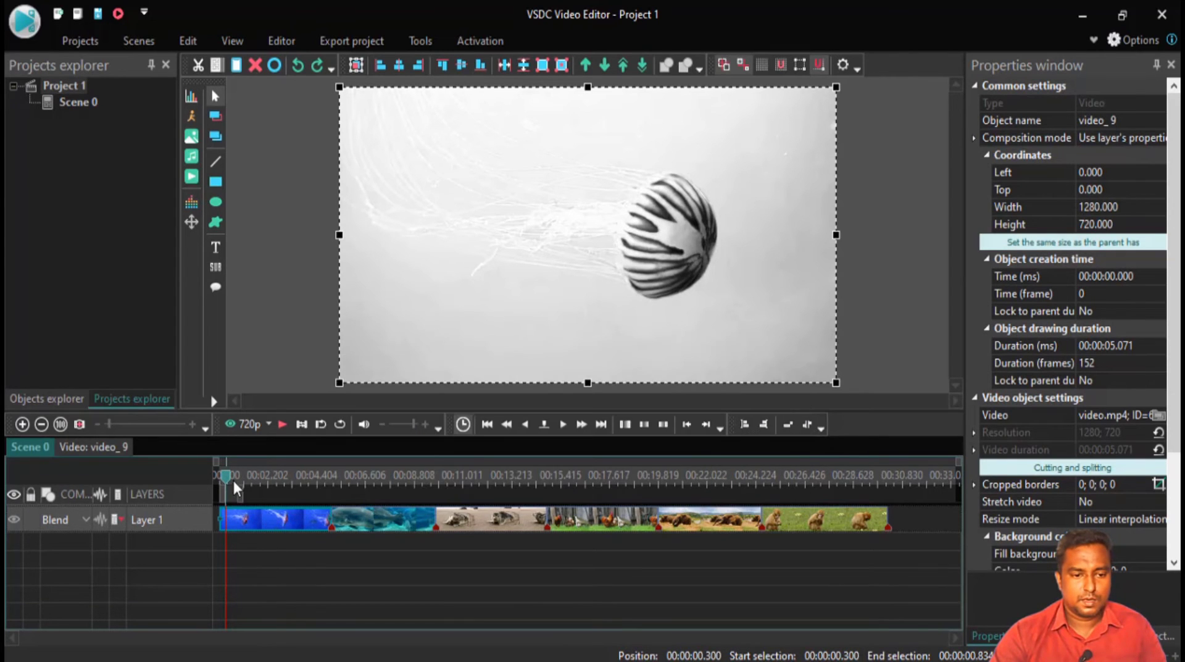
pyautogui.moveTo(232, 479); pyautogui.dragTo(269, 481)
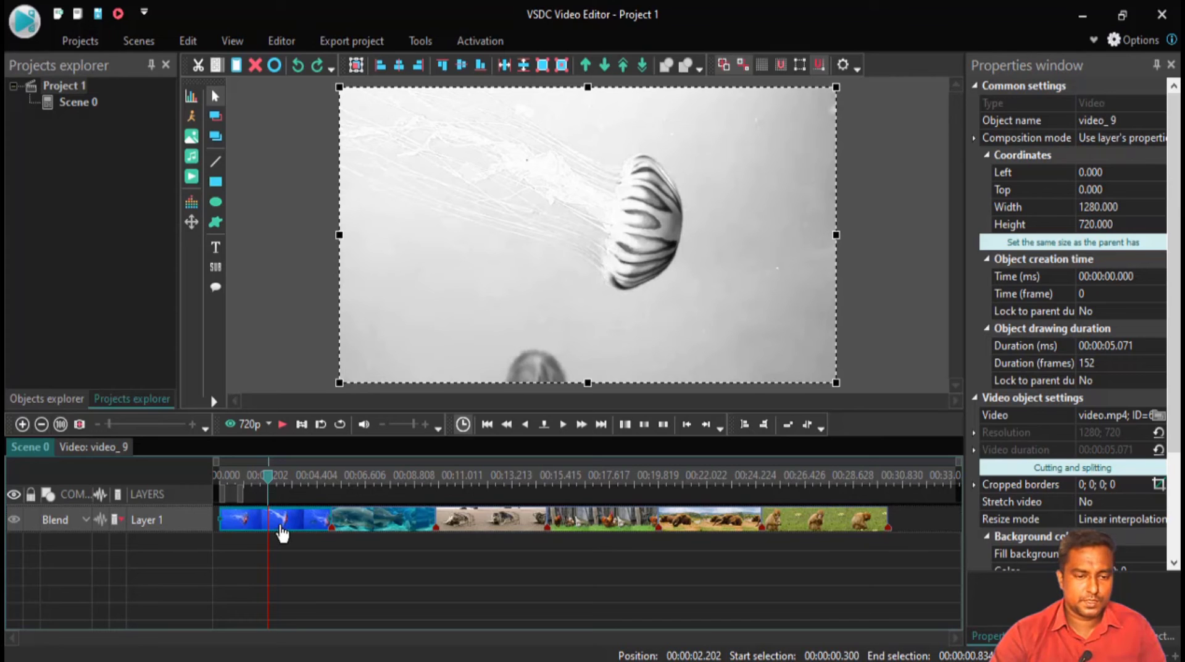
# Add a Motion blur filter to the jellyfish clip on a new layer and stretch it from 00:00:00.000 over the clip's full 00:00:05.071.
pyautogui.click(204, 42)
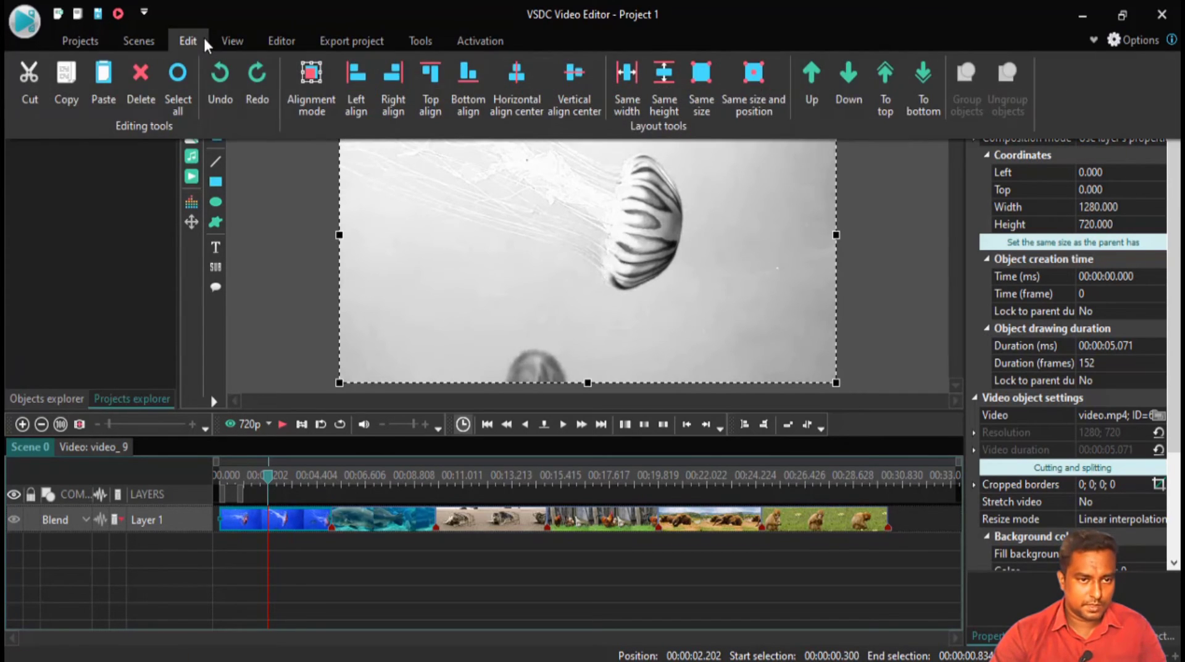
pyautogui.click(281, 41)
pyautogui.click(132, 110)
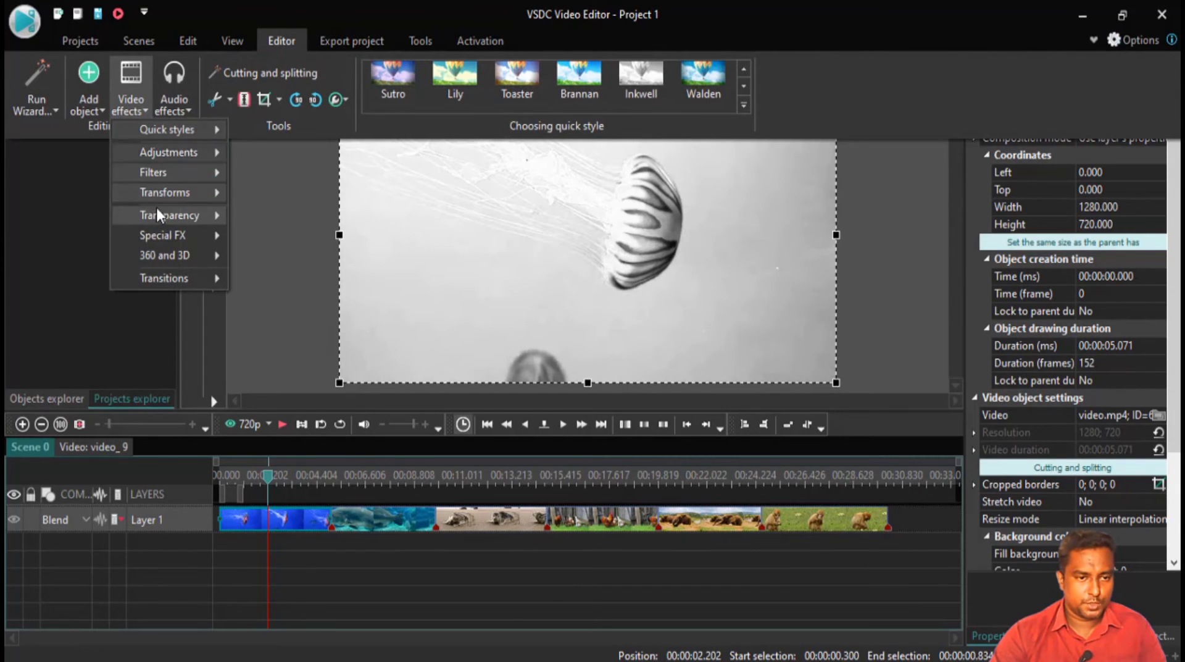
pyautogui.moveTo(185, 175)
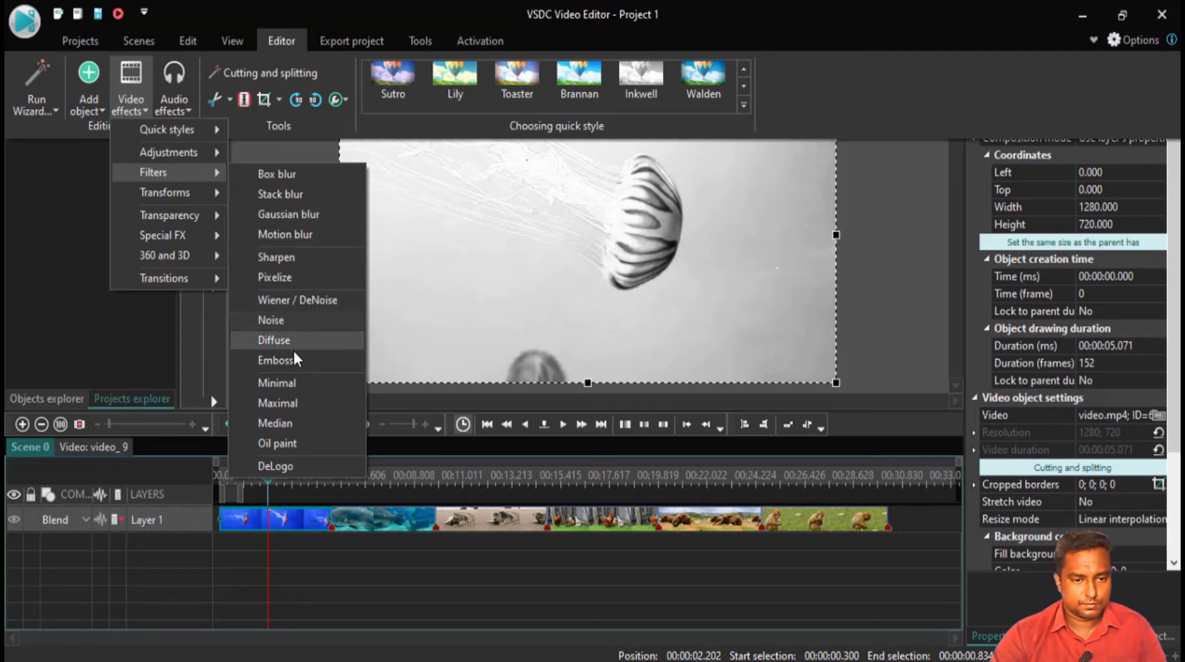
pyautogui.click(298, 229)
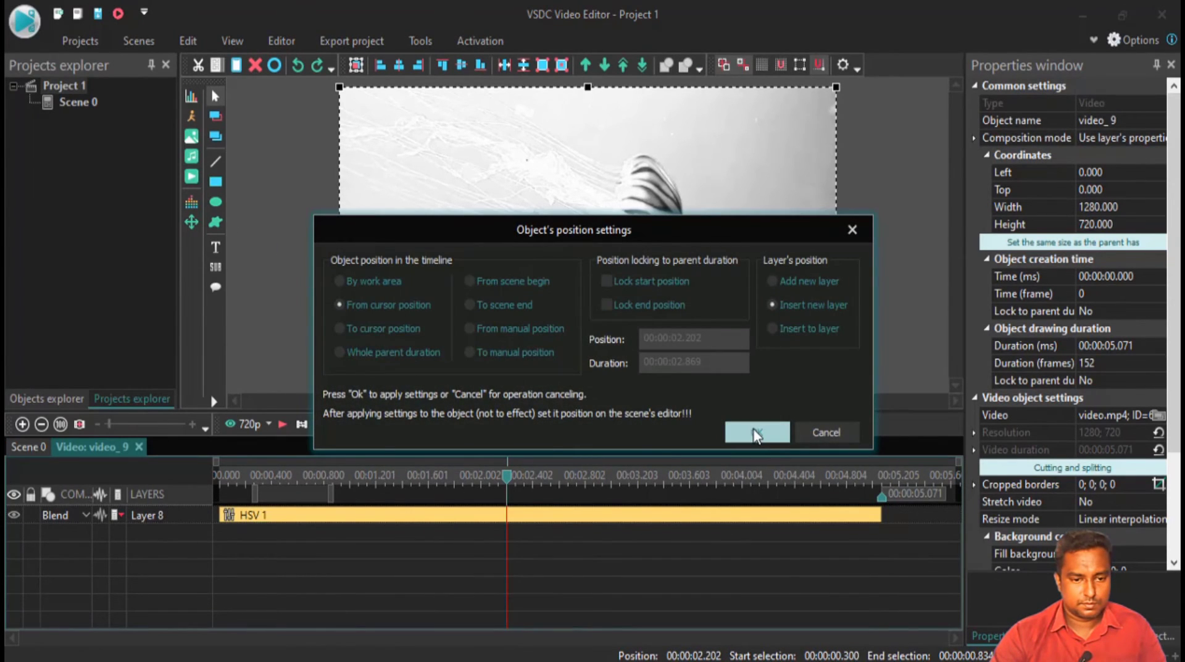
pyautogui.click(755, 434)
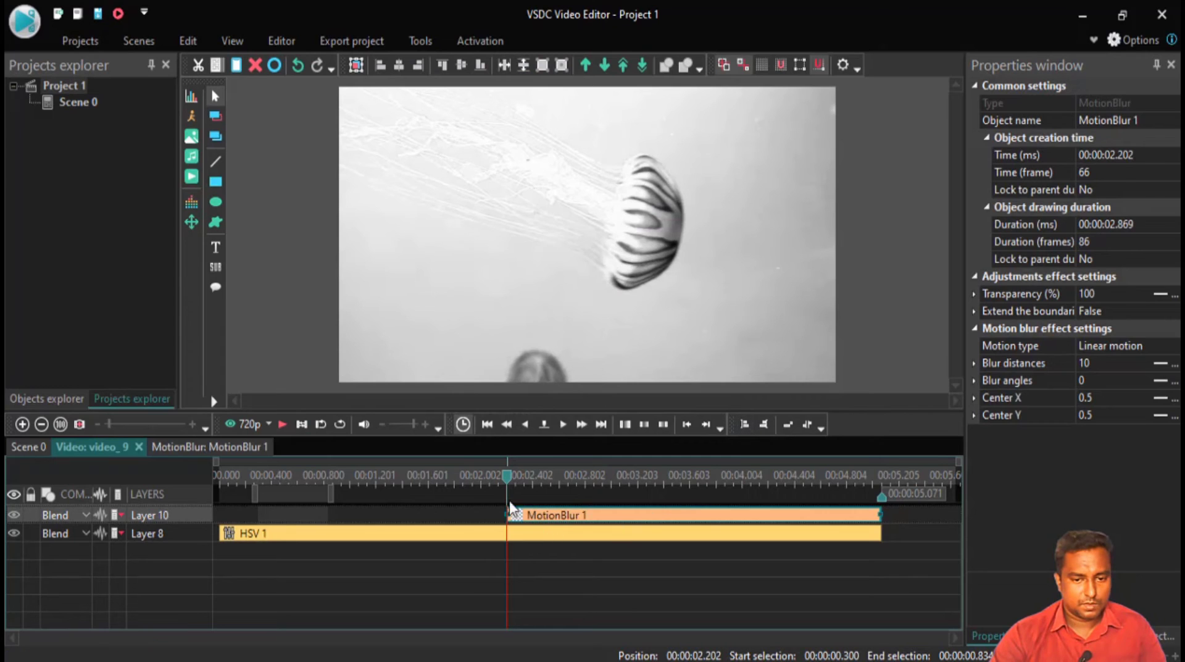
pyautogui.moveTo(530, 520); pyautogui.dragTo(243, 515)
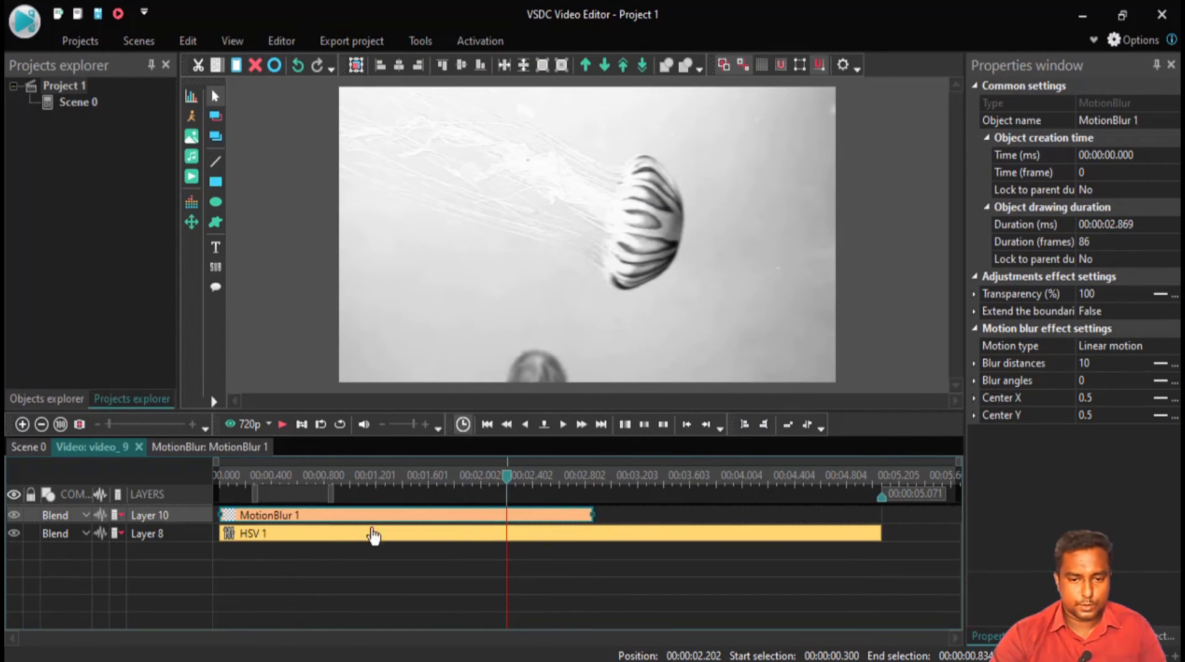
pyautogui.moveTo(592, 515); pyautogui.dragTo(882, 497)
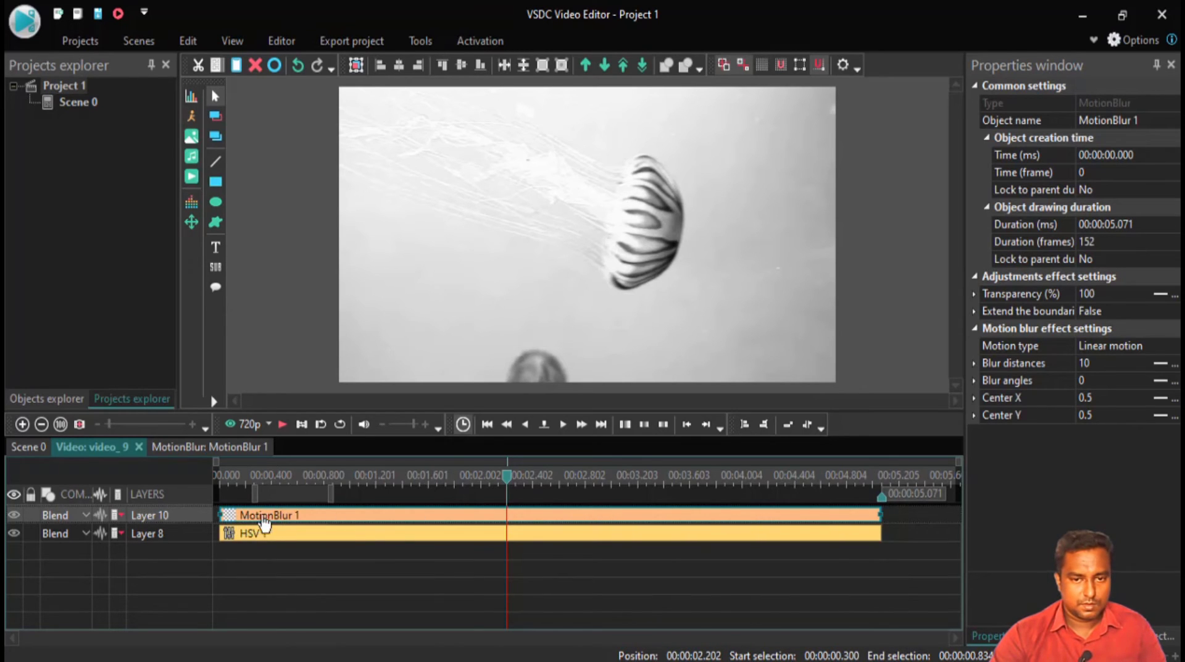
# Set the MotionBlur 1 effect's blur distances to 80.
pyautogui.click(1136, 364)
pyautogui.click(1146, 360)
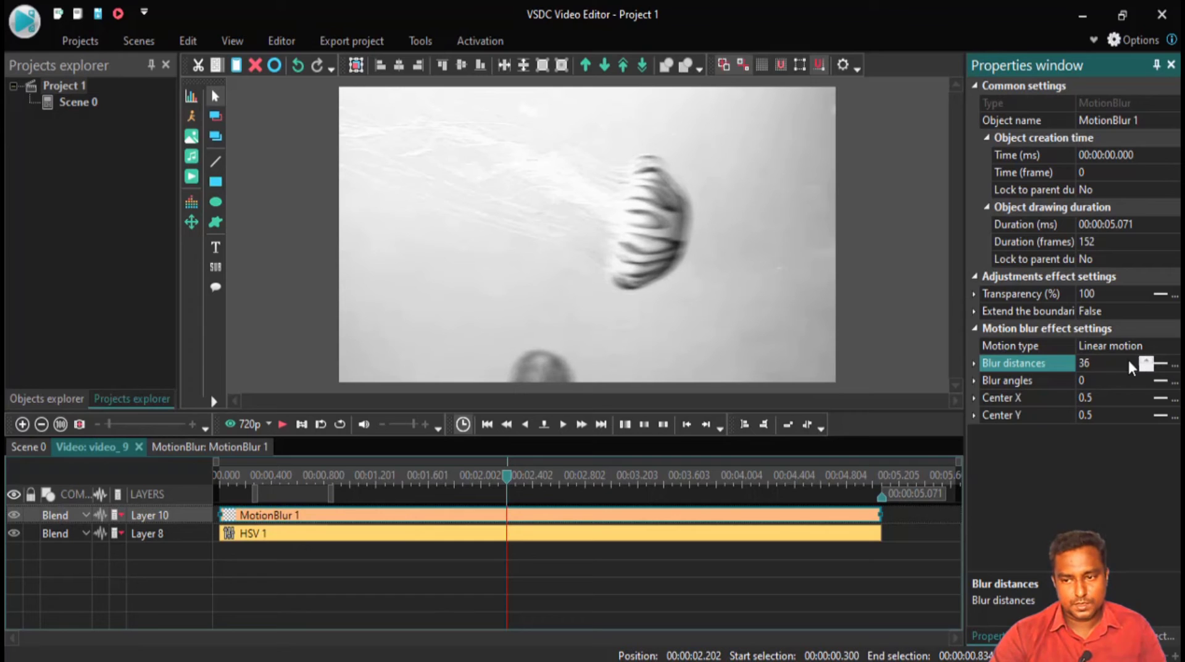
pyautogui.doubleClick(1128, 361)
pyautogui.write('80')
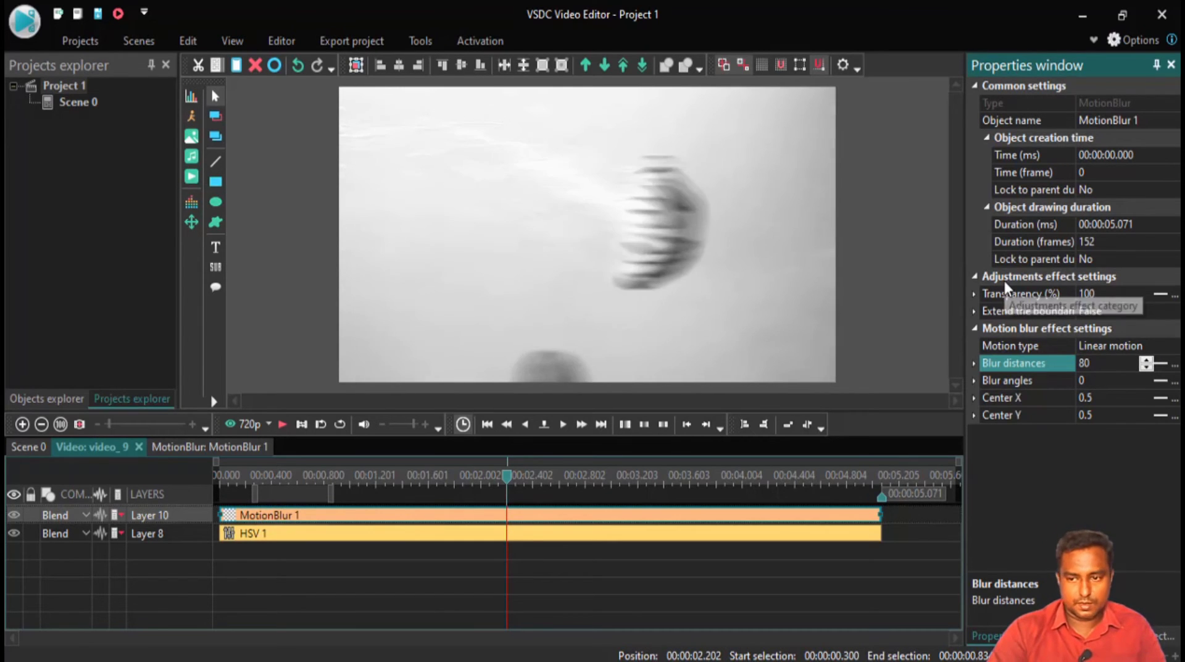
# Preview the motion blur by moving the cursor near the start of the jellyfish clip and playing it.
pyautogui.moveTo(391, 474); pyautogui.dragTo(334, 476)
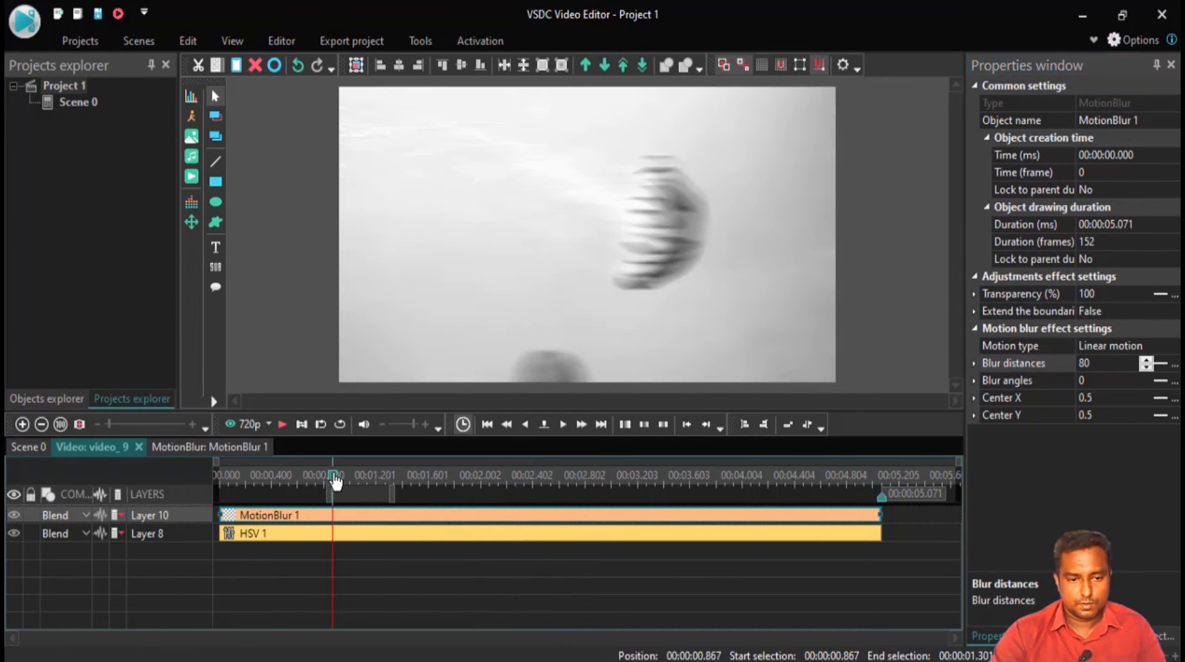
pyautogui.click(266, 476)
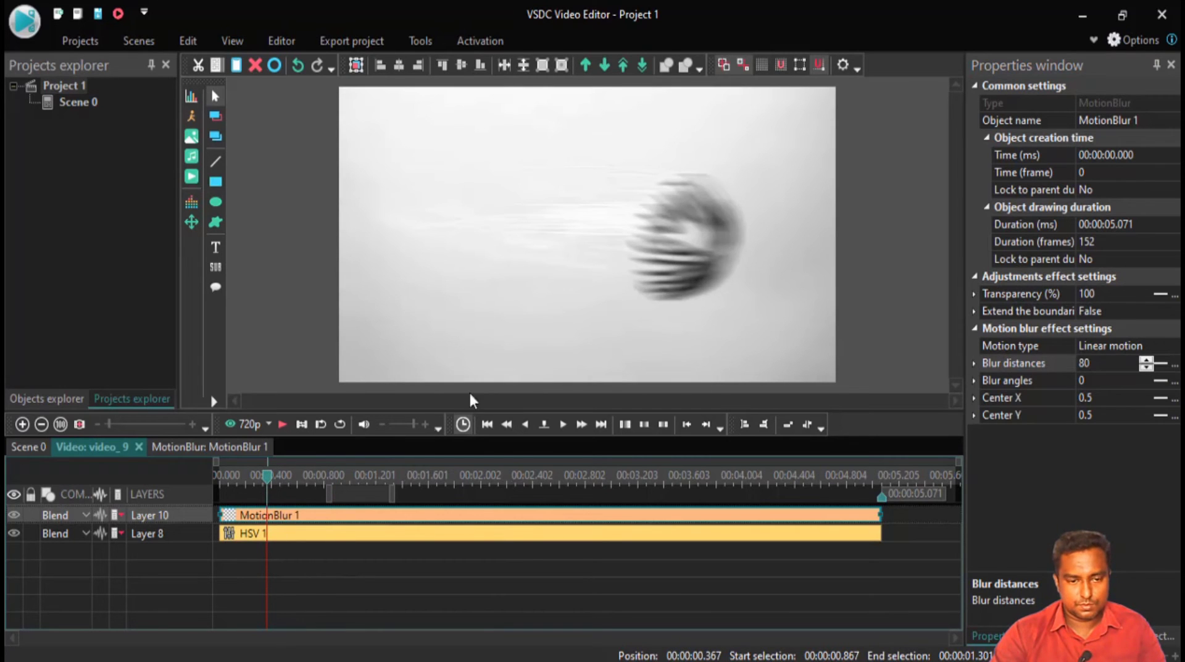
pyautogui.press('space')
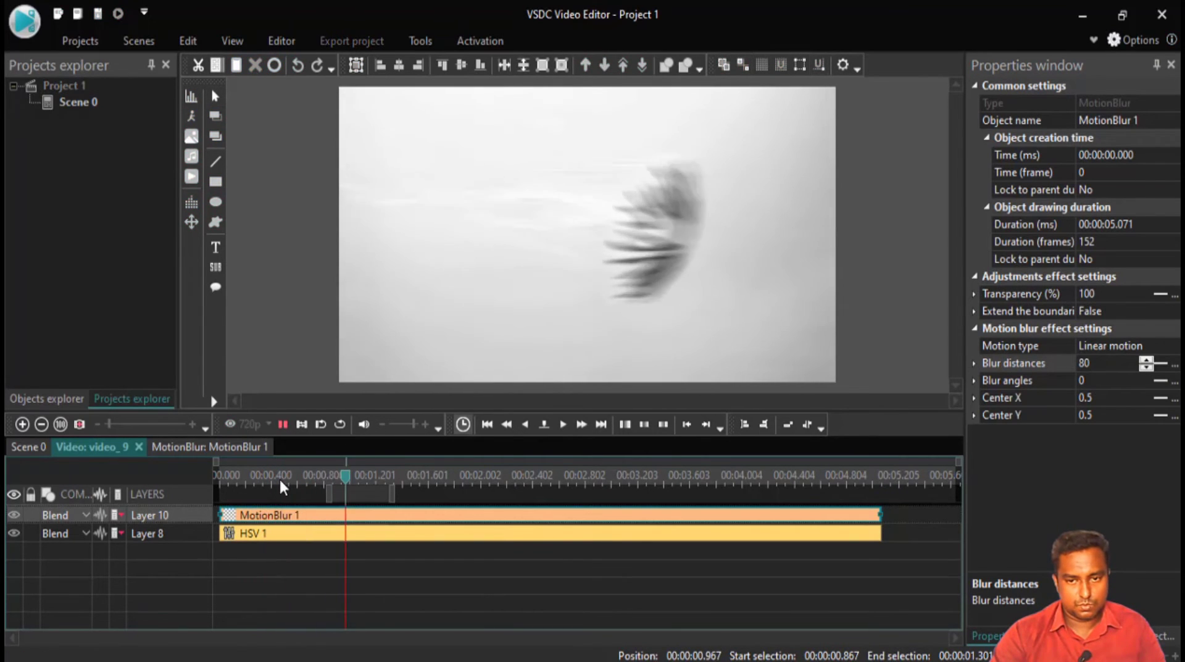
pyautogui.press('space')
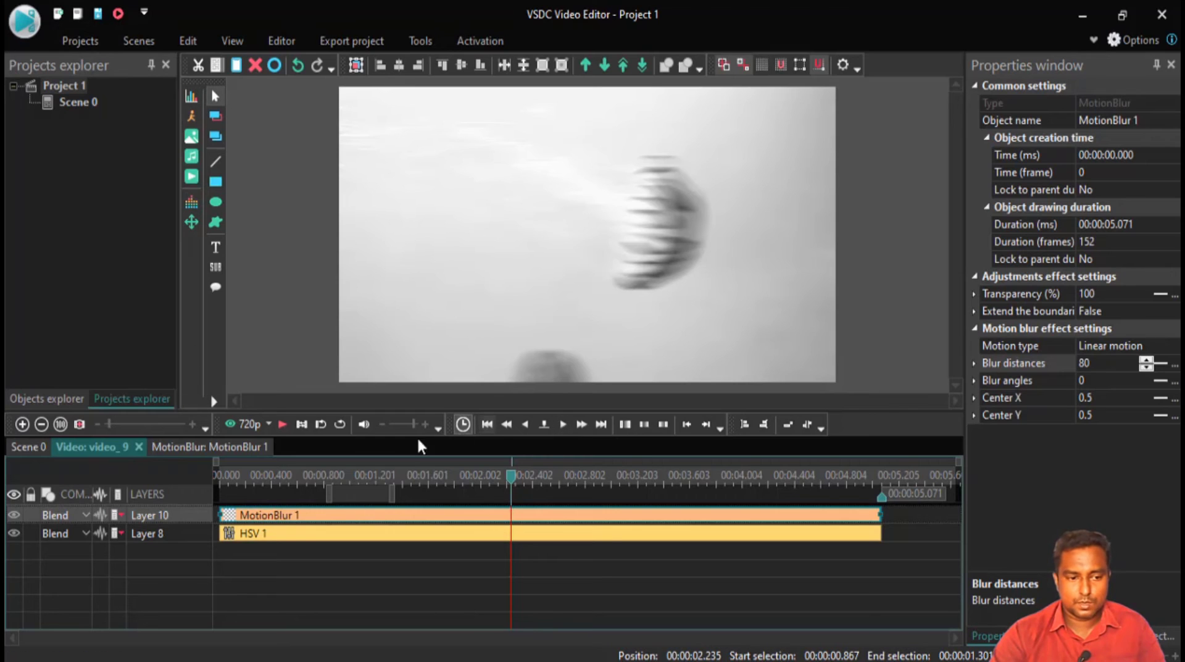
# Compare the effects by hiding and showing the HSV 1 and MotionBlur 1 layers in turn, and return to Scene 0.
pyautogui.click(13, 534)
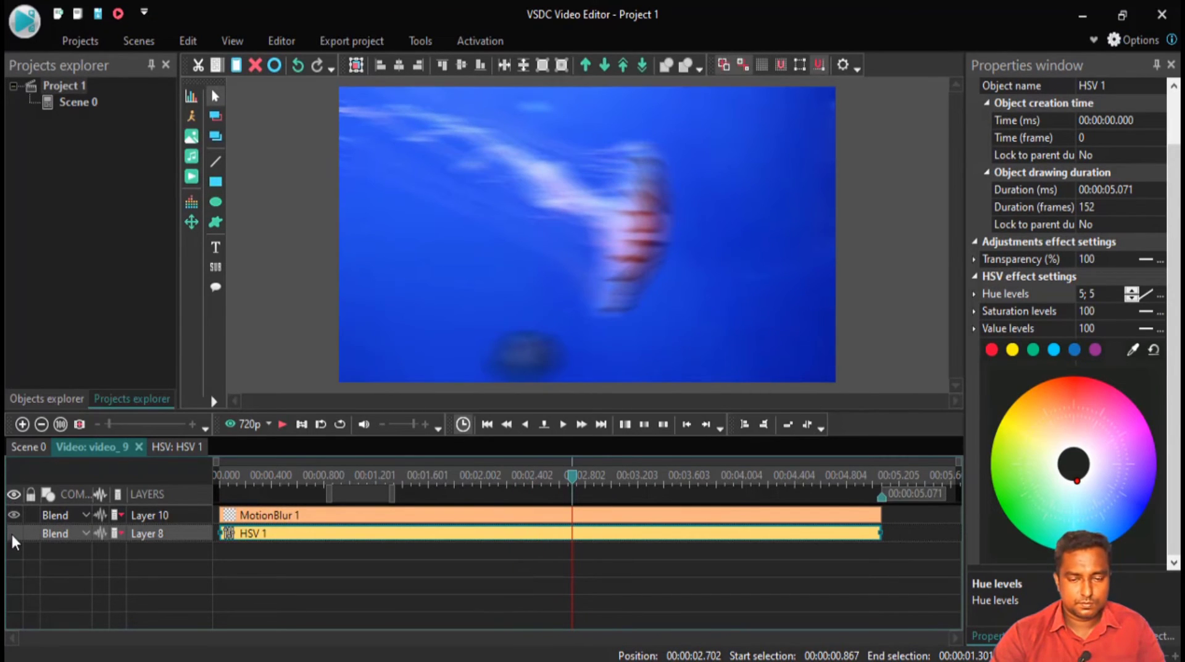
pyautogui.click(14, 533)
pyautogui.click(13, 533)
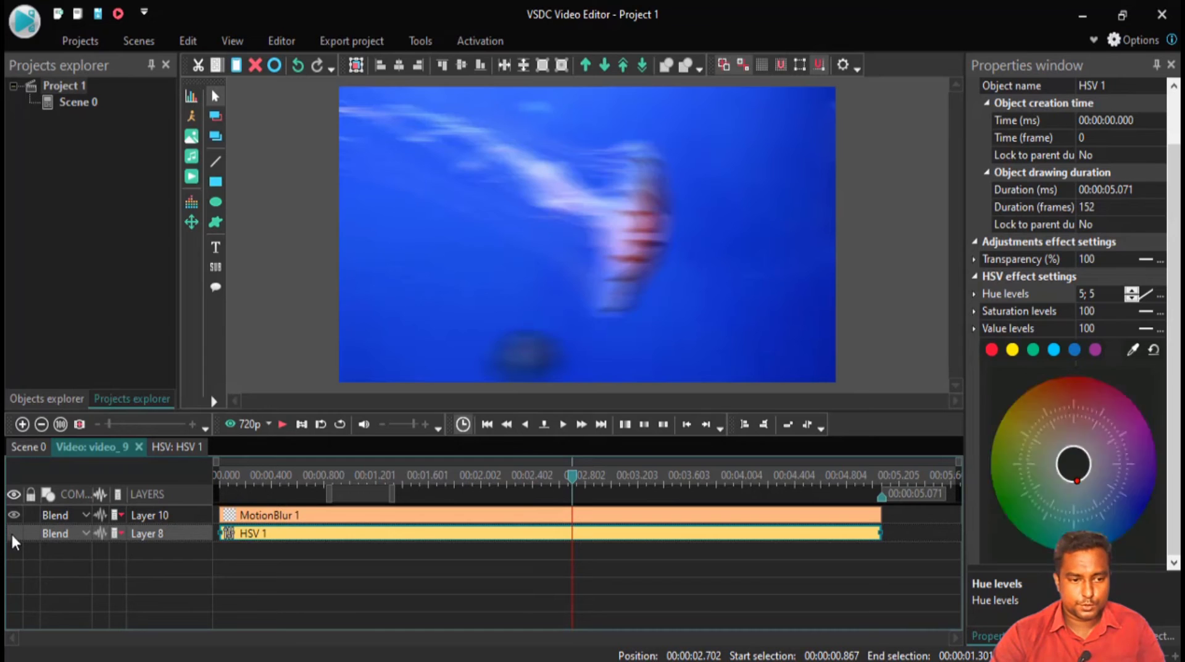
pyautogui.click(13, 533)
pyautogui.click(13, 514)
pyautogui.click(13, 513)
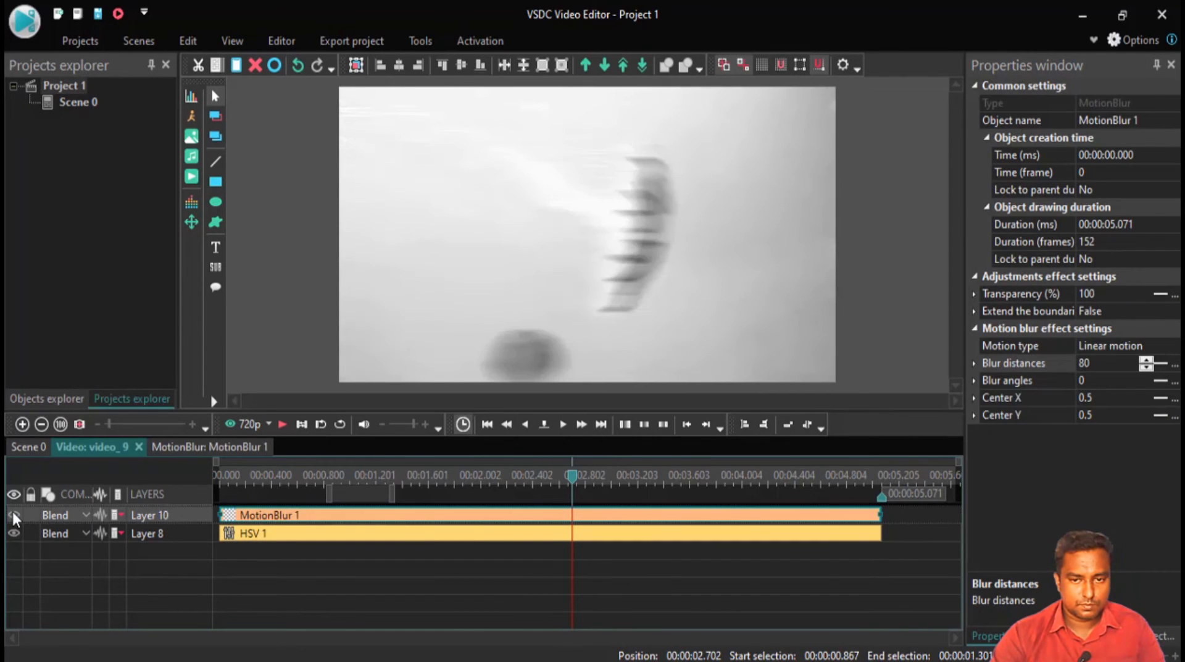
pyautogui.click(13, 513)
pyautogui.click(13, 513)
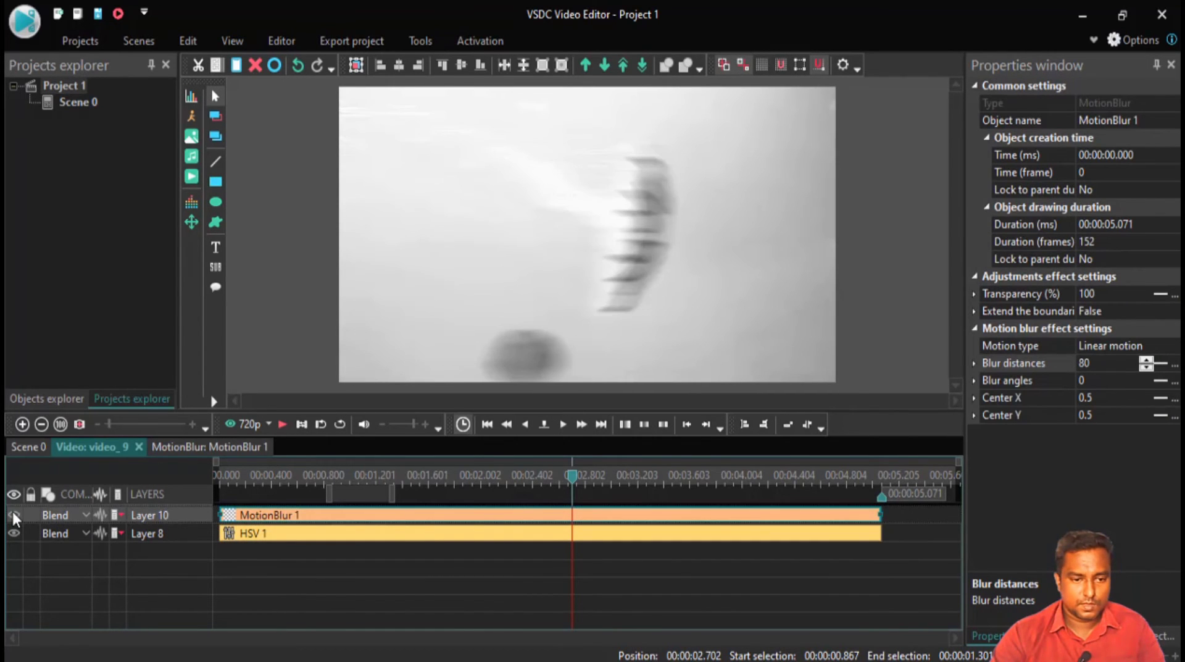
pyautogui.click(31, 444)
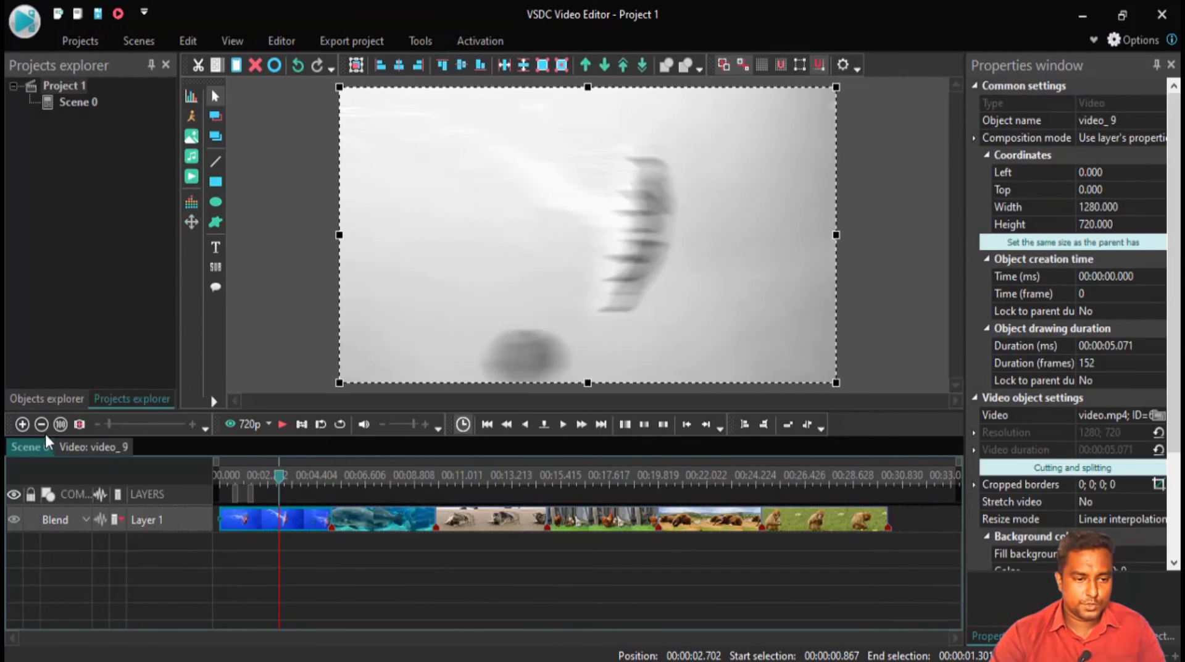
# Delete both the MotionBlur 1 and HSV 1 effects from the jellyfish clip and check the clip in Scene 0.
pyautogui.click(75, 447)
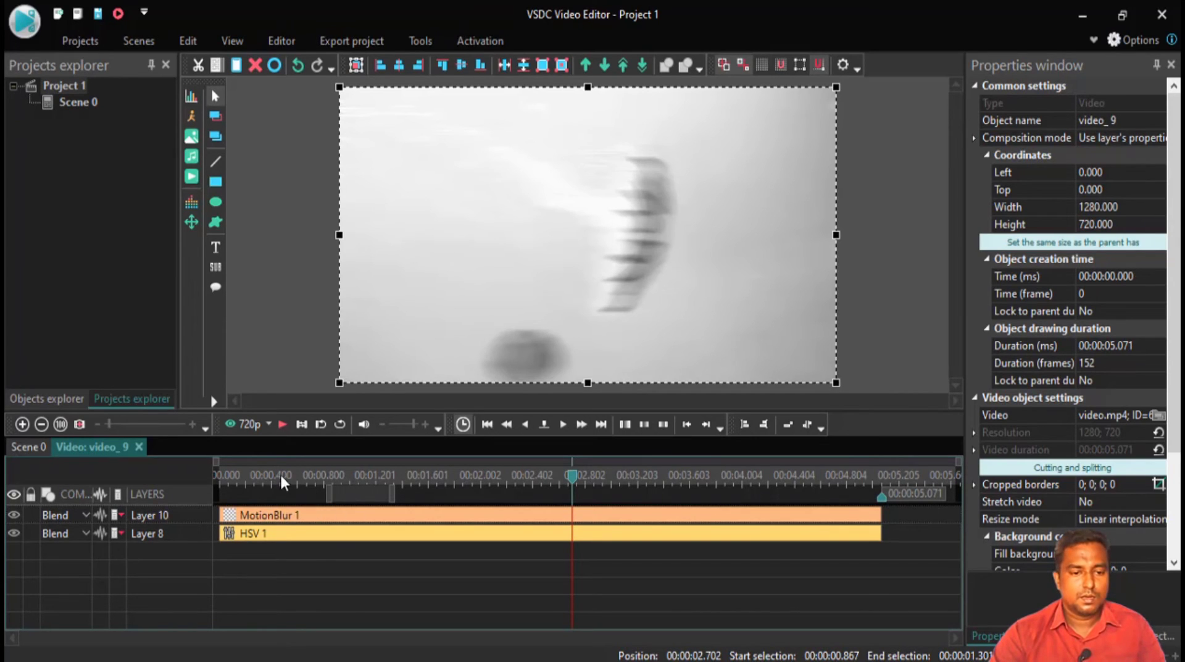
pyautogui.moveTo(279, 472); pyautogui.dragTo(241, 467)
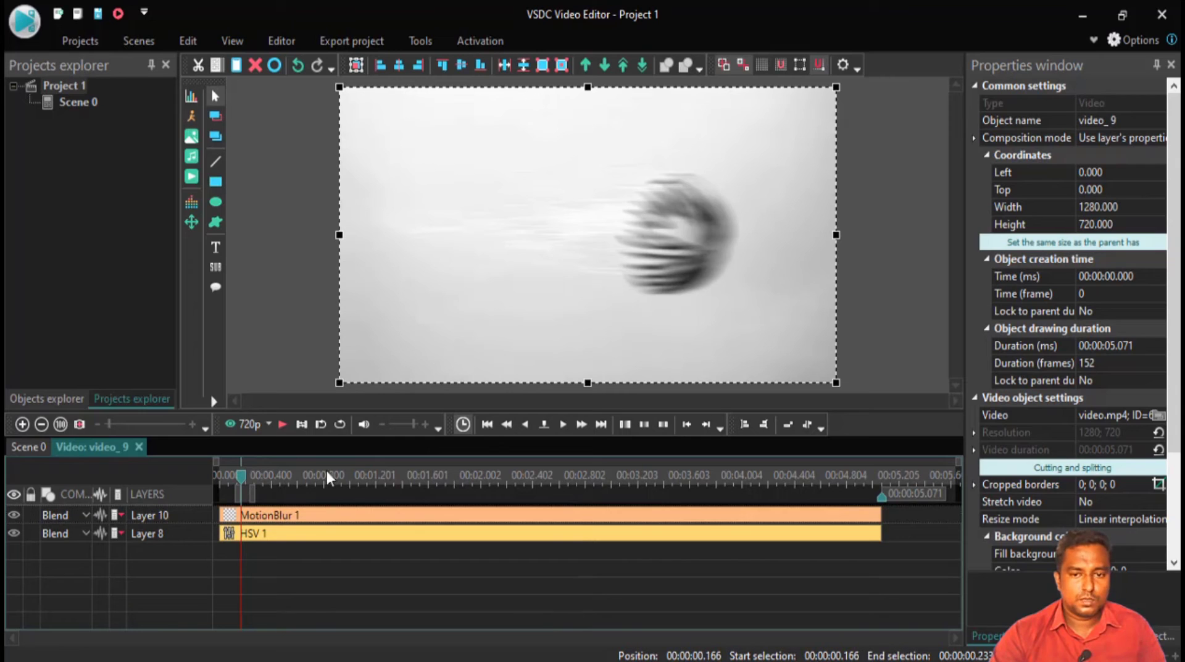
pyautogui.moveTo(302, 585); pyautogui.dragTo(357, 465)
pyautogui.press('Delete')
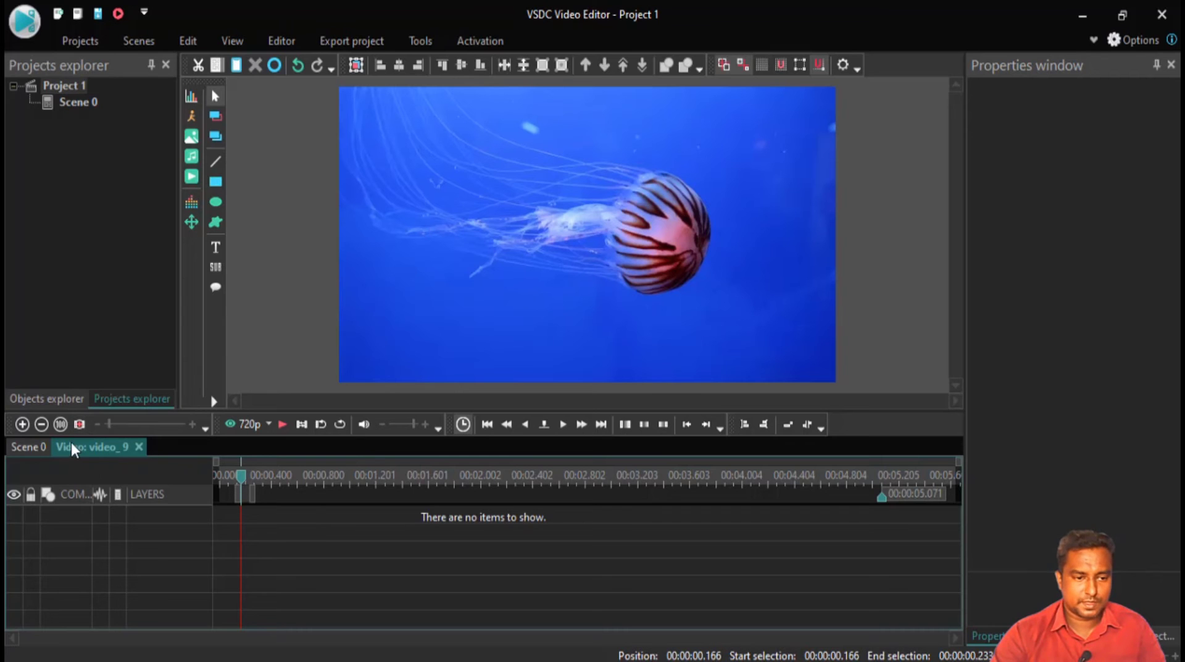
pyautogui.click(28, 446)
pyautogui.click(303, 475)
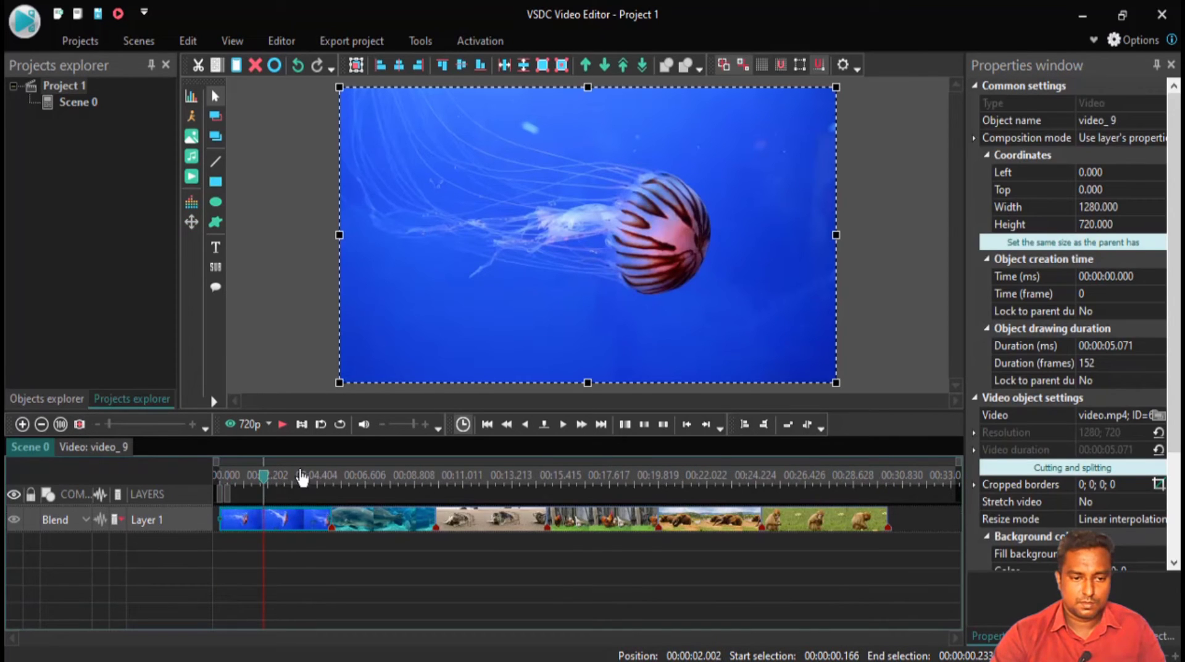
pyautogui.click(285, 470)
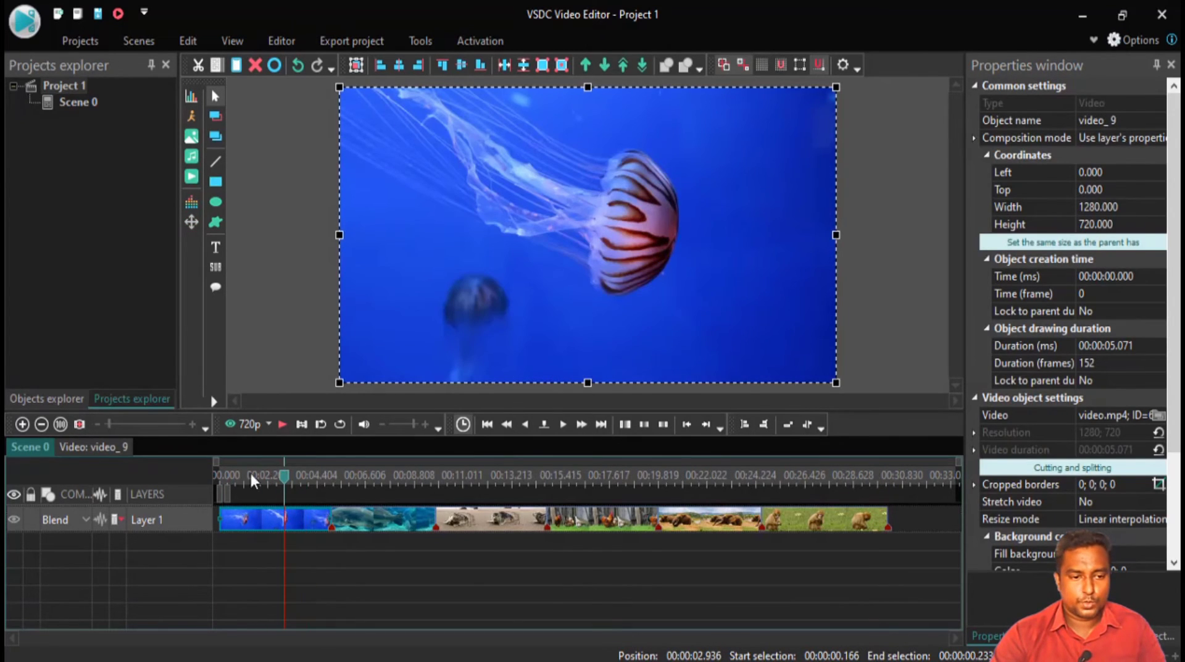
# Undo the deletion of the jellyfish clip's two effects and return to Scene 0.
pyautogui.click(102, 452)
pyautogui.hotkey('ctrl', 'z')
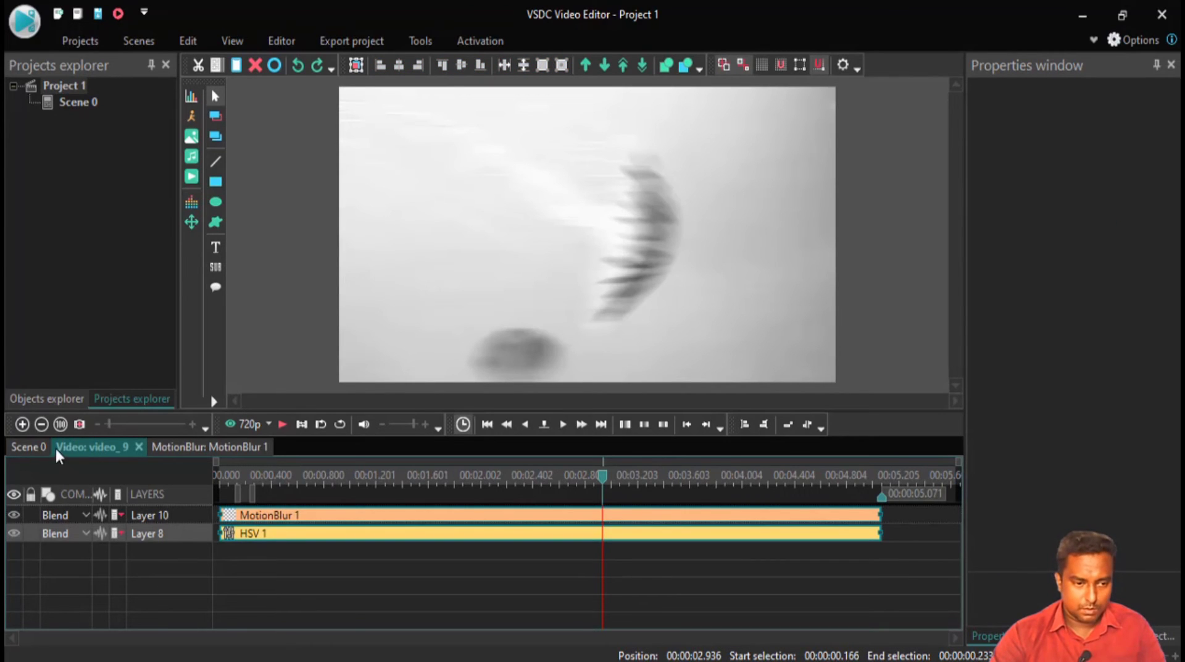
pyautogui.click(354, 475)
pyautogui.click(29, 444)
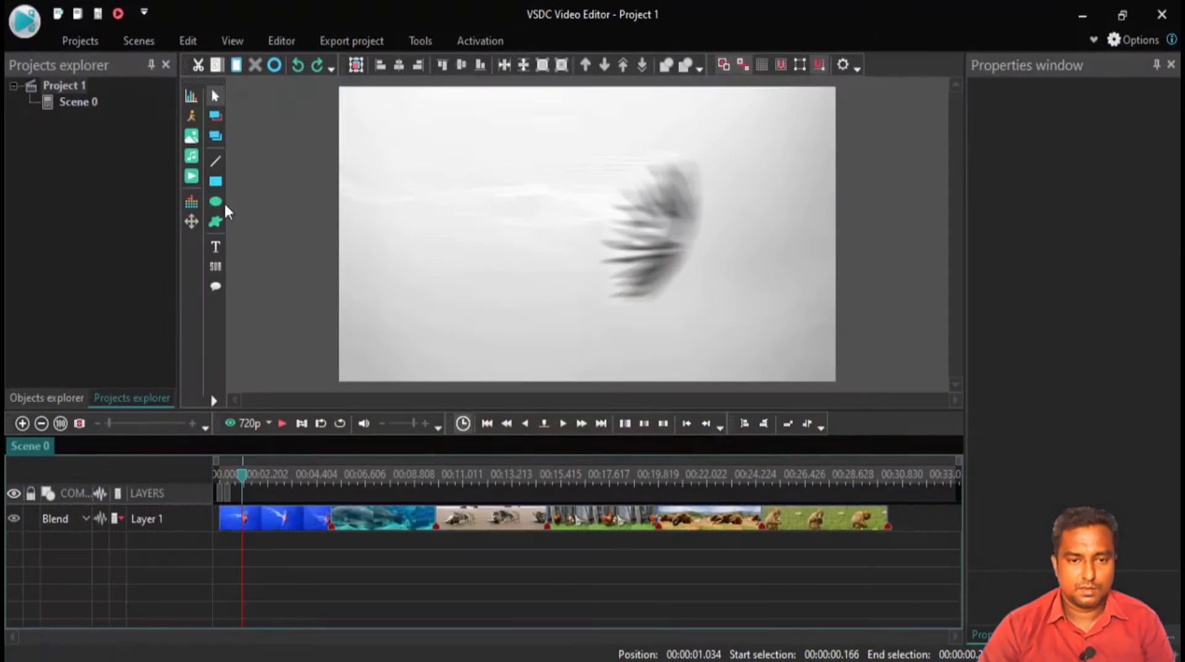
# Move the scene cursor back to the start of the timeline at 00:00:00.000.
pyautogui.moveTo(241, 478)
pyautogui.mouseDown()
pyautogui.moveTo(226, 482)
pyautogui.moveTo(268, 480)
pyautogui.moveTo(246, 479)
pyautogui.mouseUp()
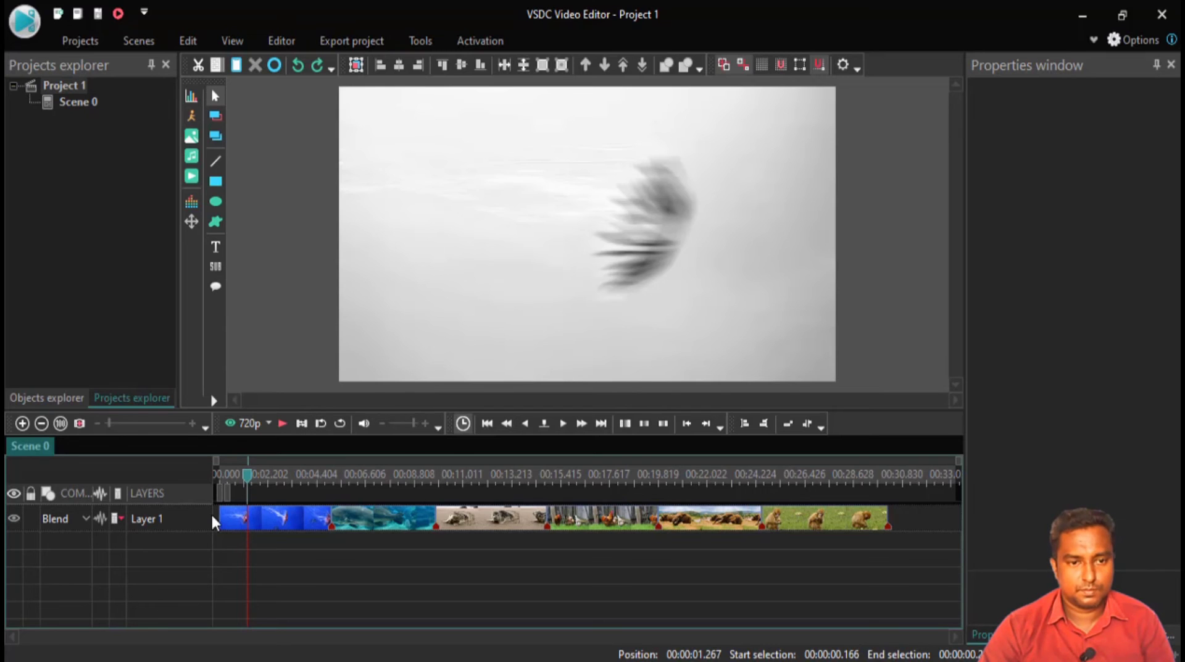
pyautogui.moveTo(248, 475); pyautogui.dragTo(220, 475)
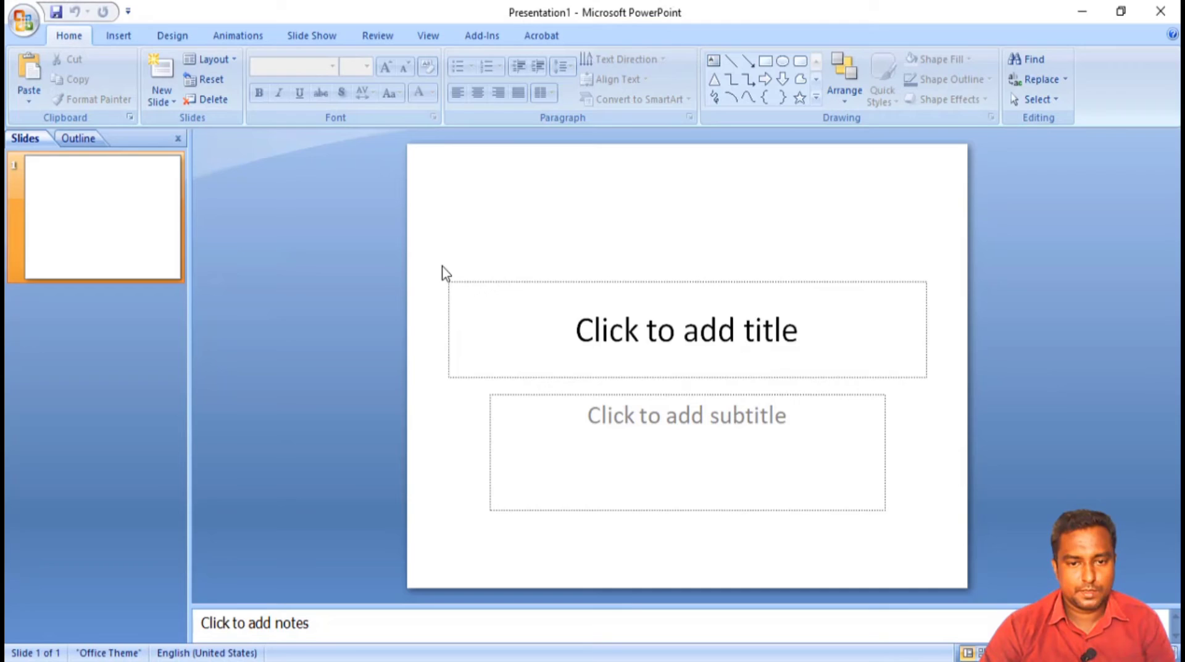
# Switch from the blank PowerPoint presentation to File Explorer and select the Documents folder inside World of Animals.
pyautogui.click(641, 328)
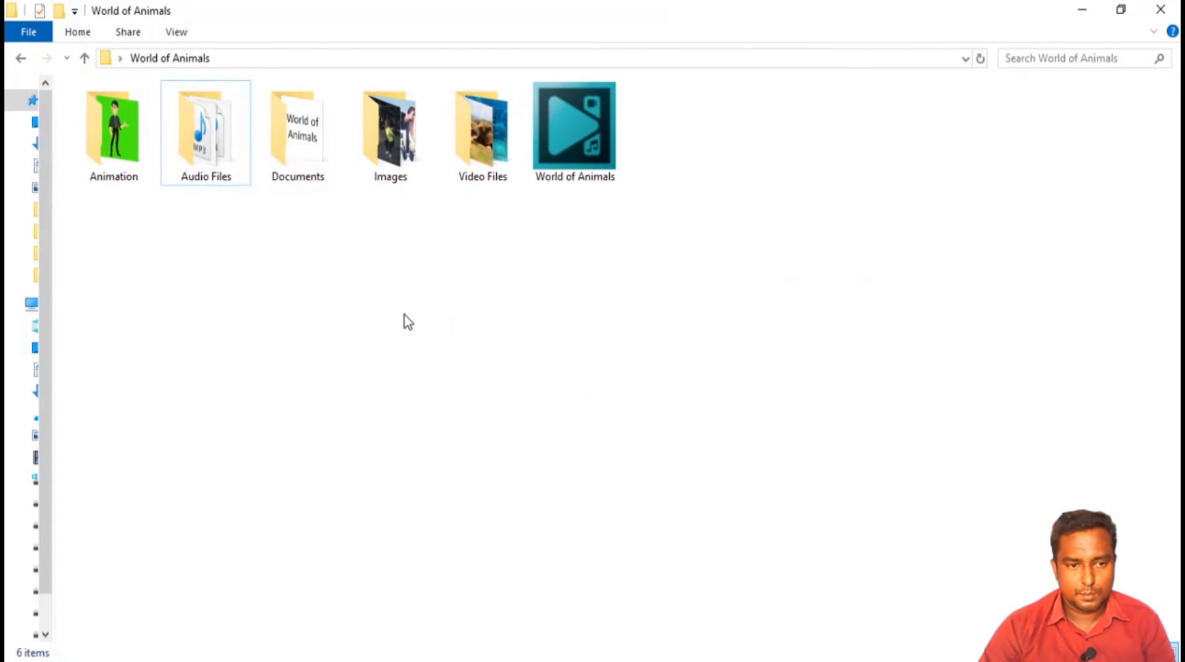
pyautogui.click(302, 124)
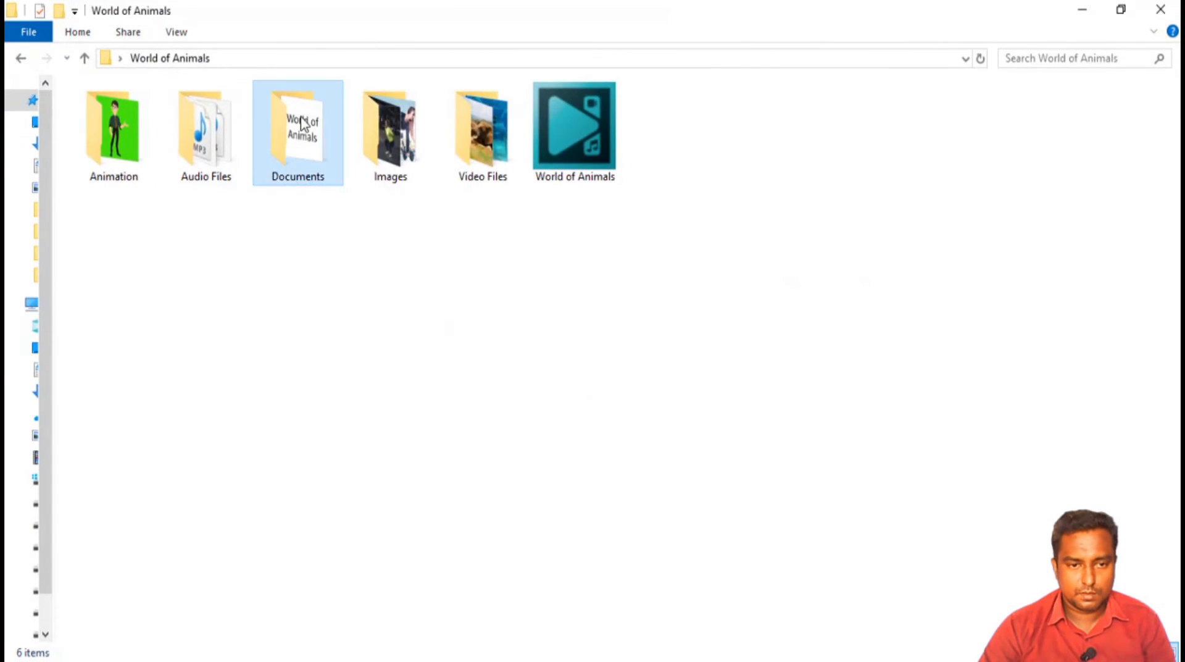
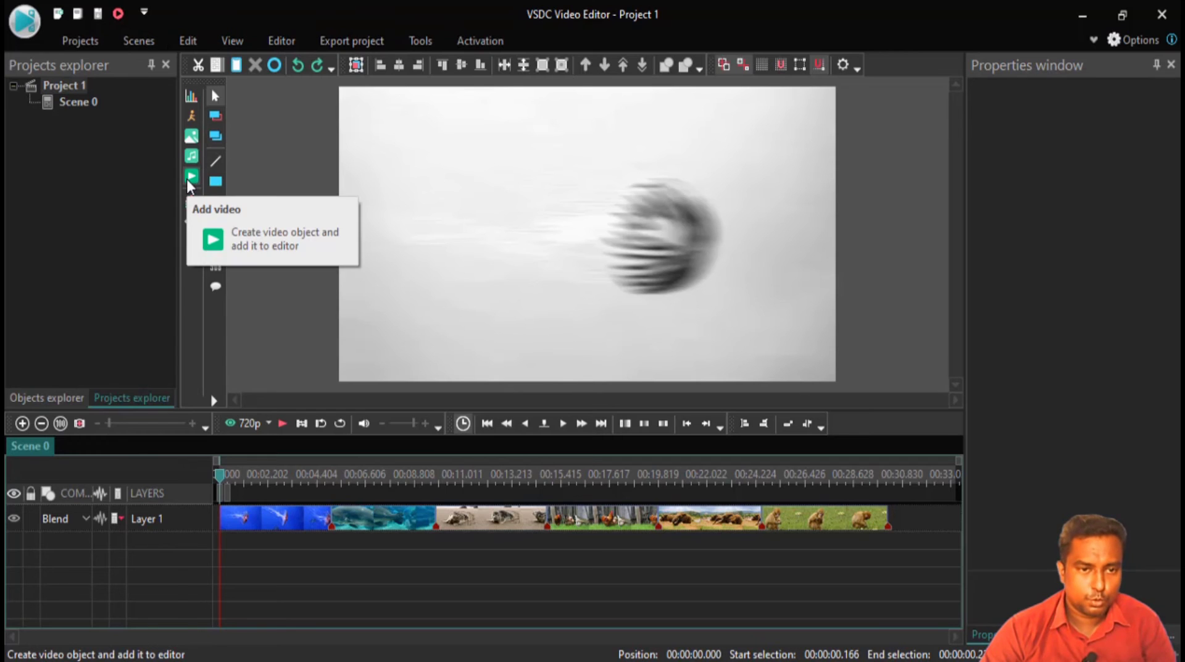
# Add the World of Animals image from the Documents folder on a new layer, positioned from the scene begin.
pyautogui.click(275, 42)
pyautogui.click(94, 104)
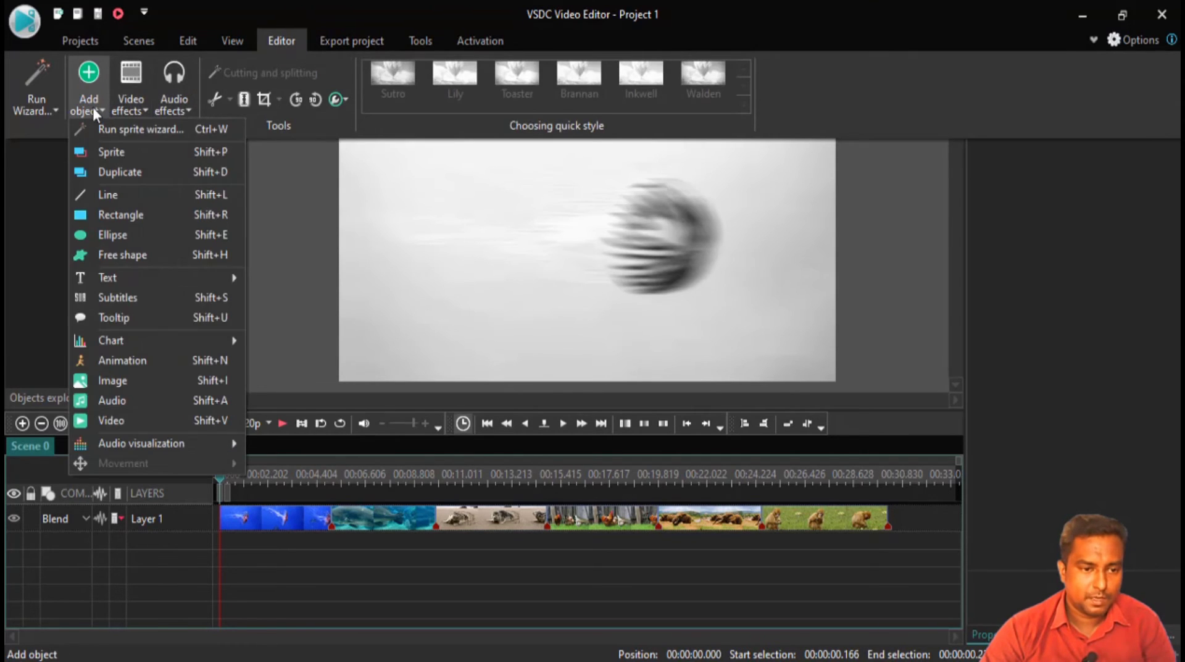
pyautogui.click(124, 381)
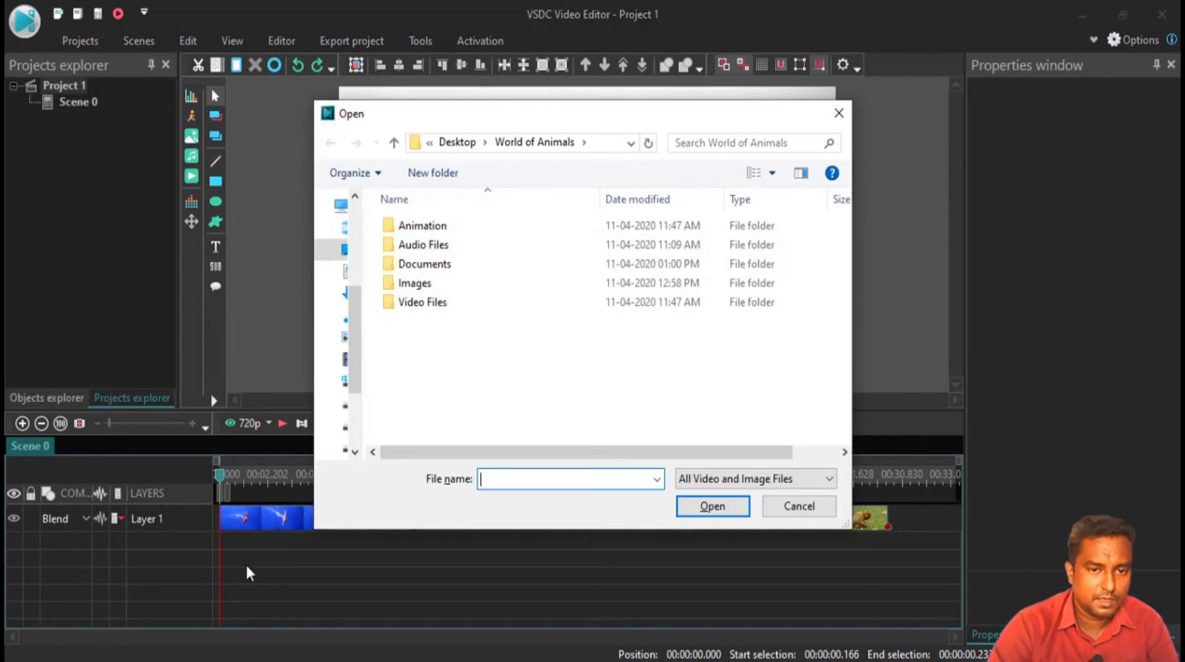
pyautogui.doubleClick(426, 265)
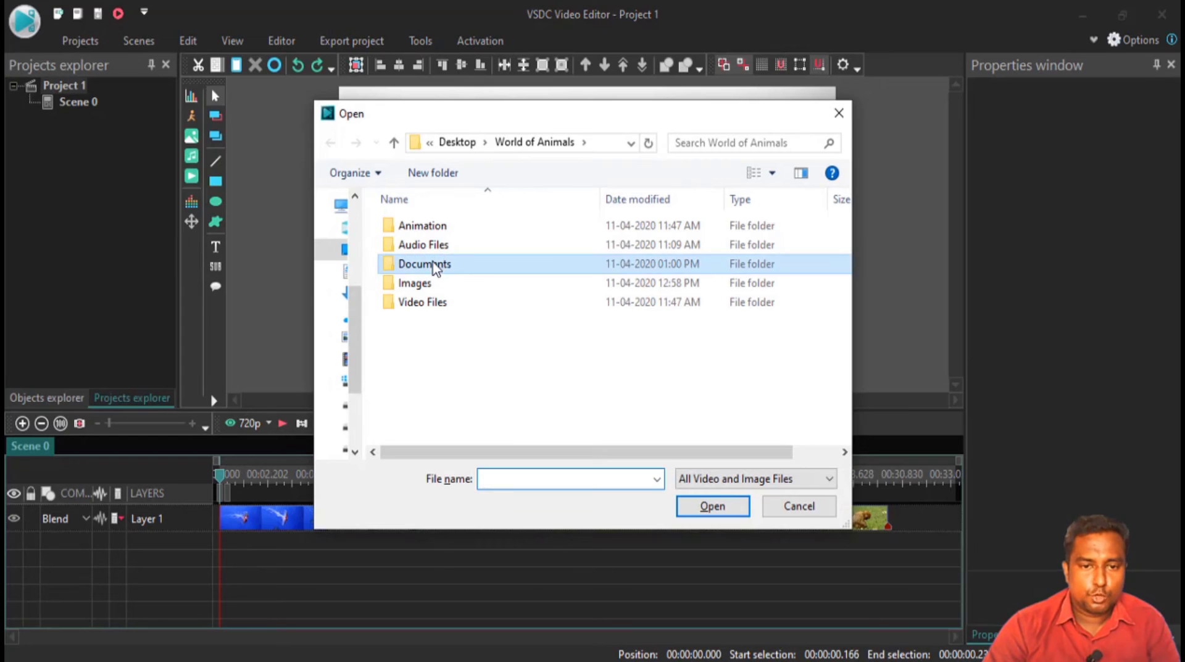
pyautogui.doubleClick(471, 287)
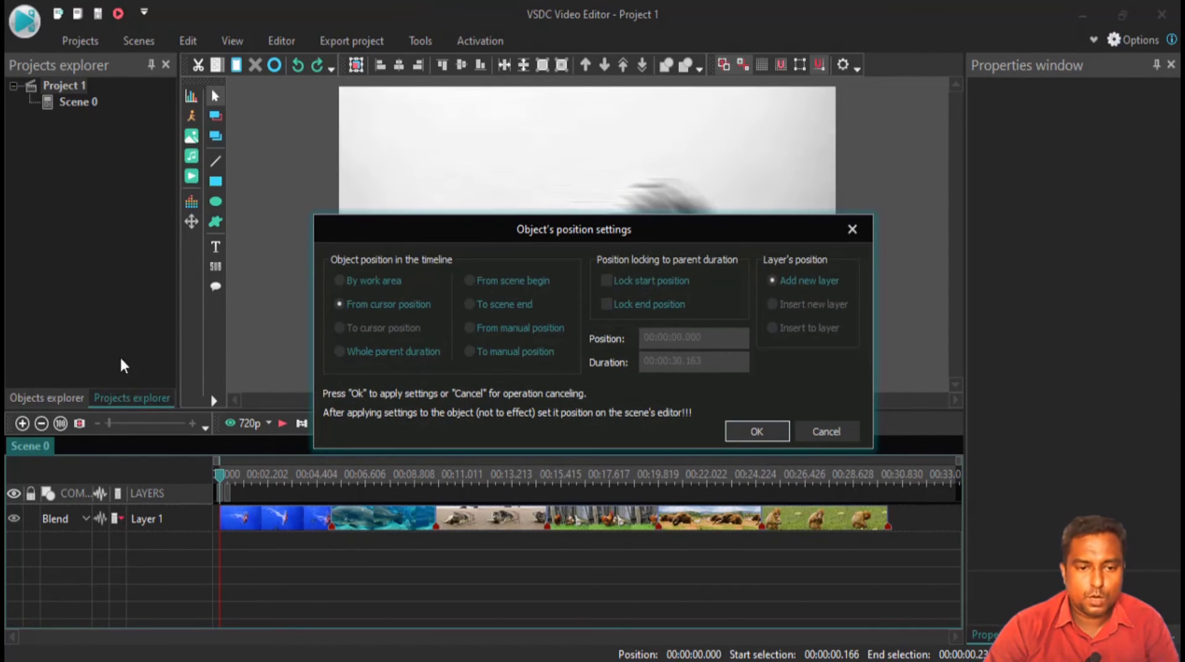
pyautogui.click(470, 280)
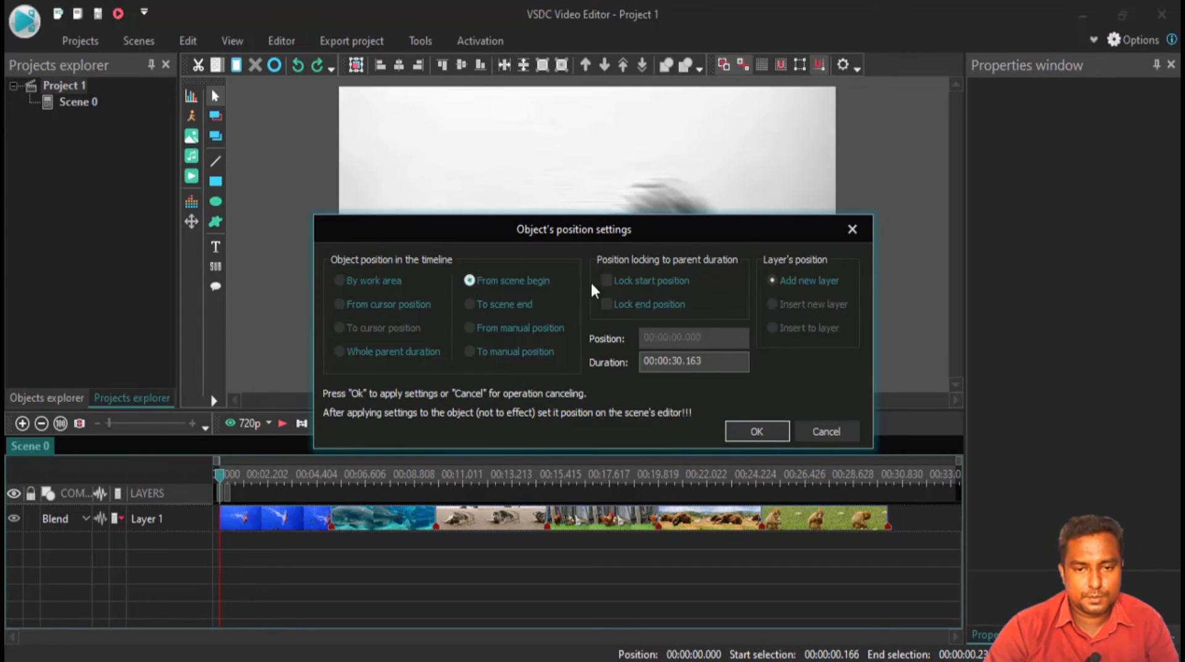
pyautogui.click(751, 432)
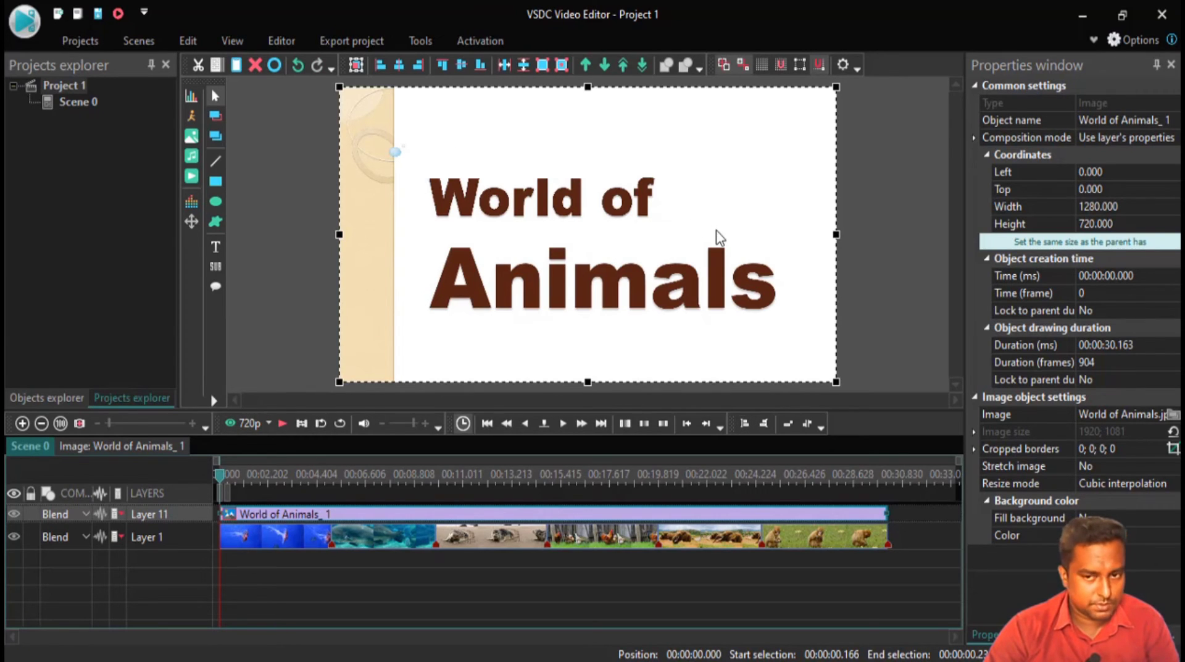
# Select all six animal clips on Layer 1 and shift them together to start later, at about 7 seconds.
pyautogui.click(291, 544)
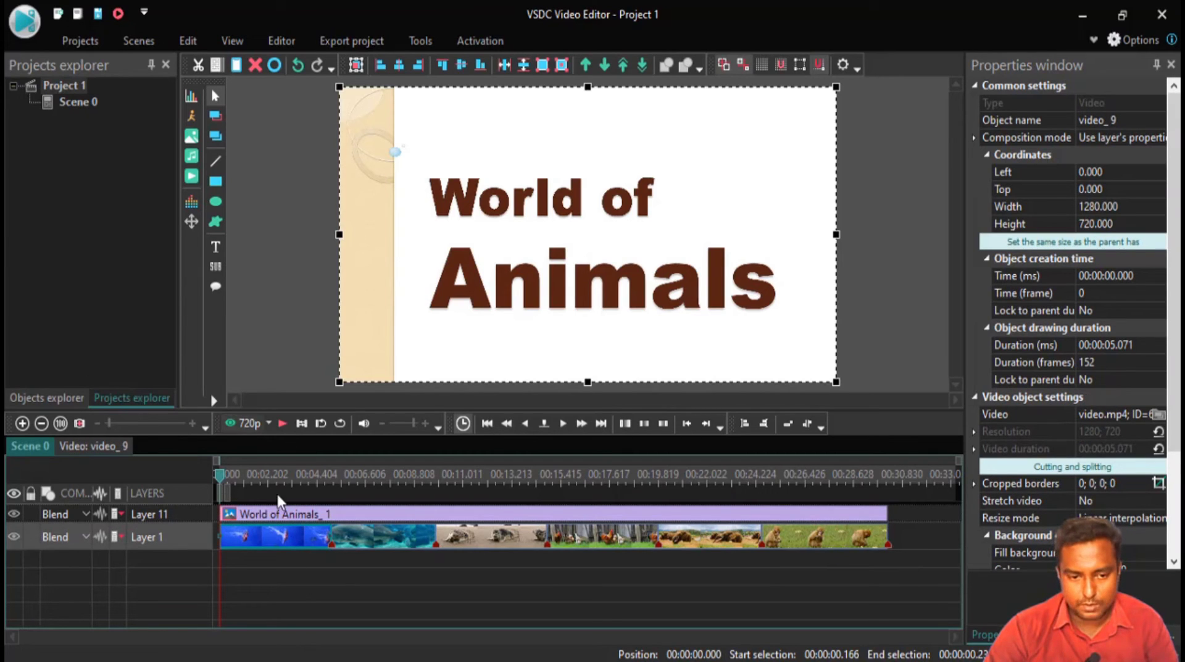
pyautogui.click(488, 578)
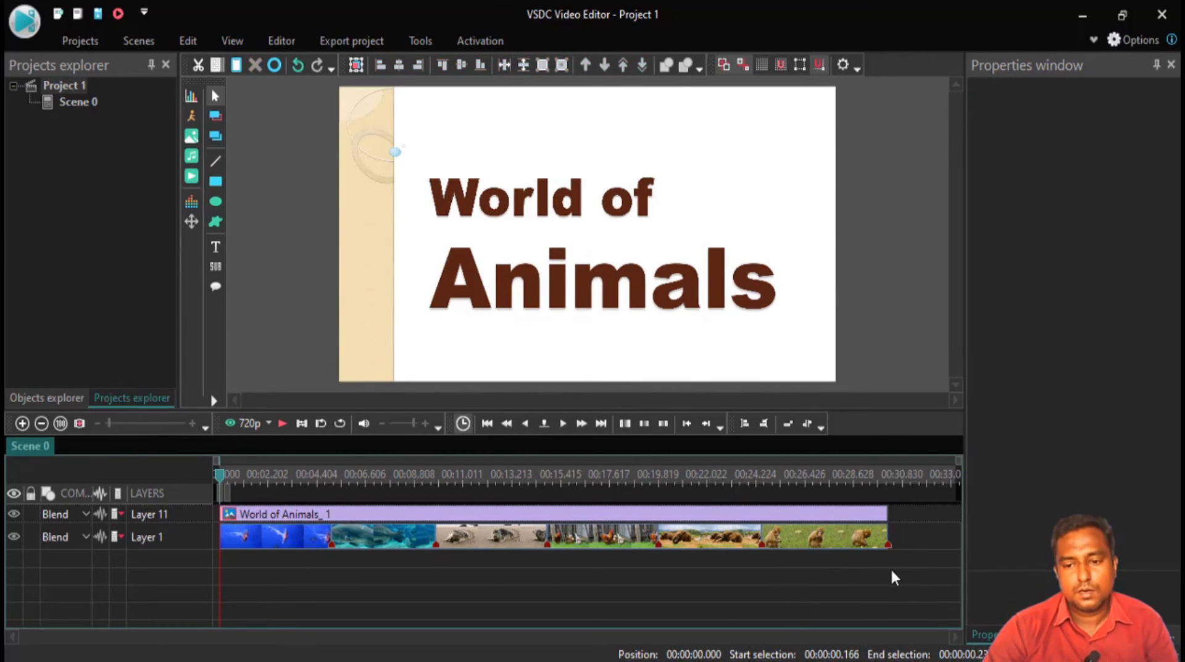
pyautogui.moveTo(906, 584); pyautogui.dragTo(253, 528)
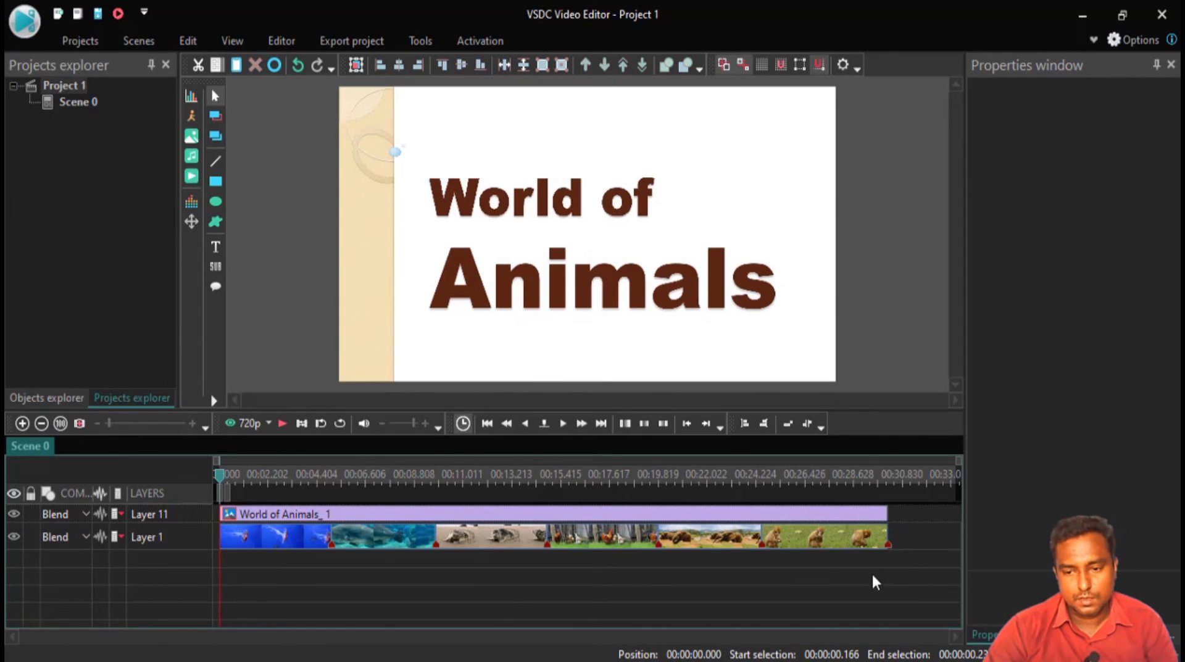
pyautogui.moveTo(924, 592); pyautogui.dragTo(395, 540)
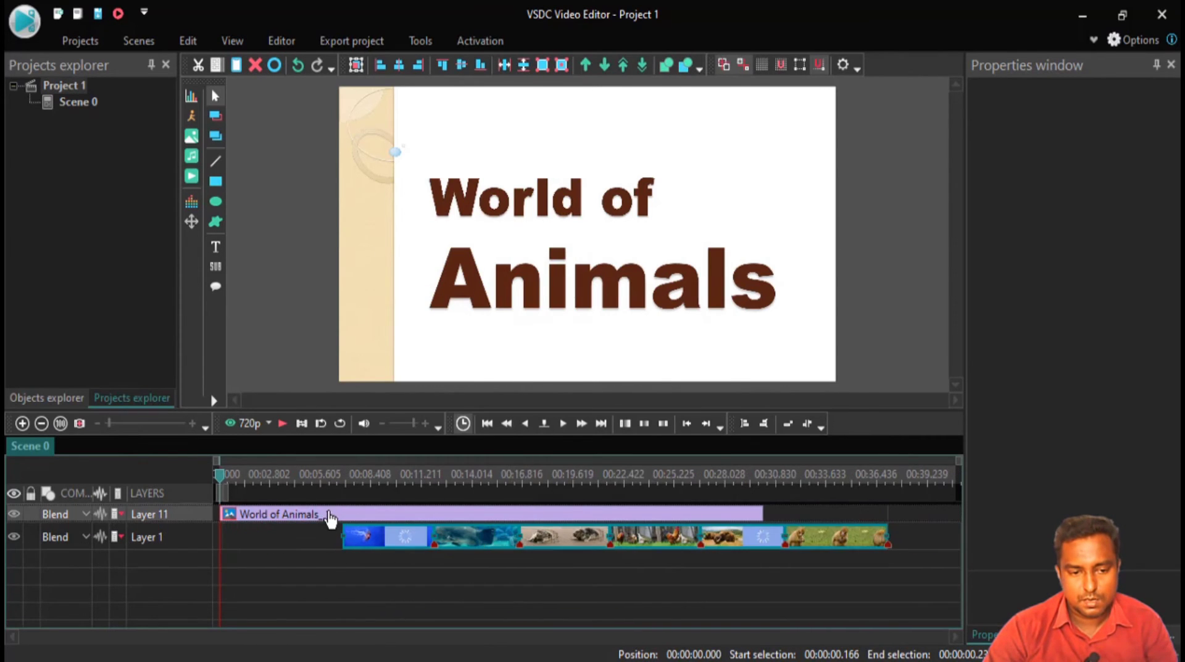
pyautogui.click(331, 515)
pyautogui.click(784, 511)
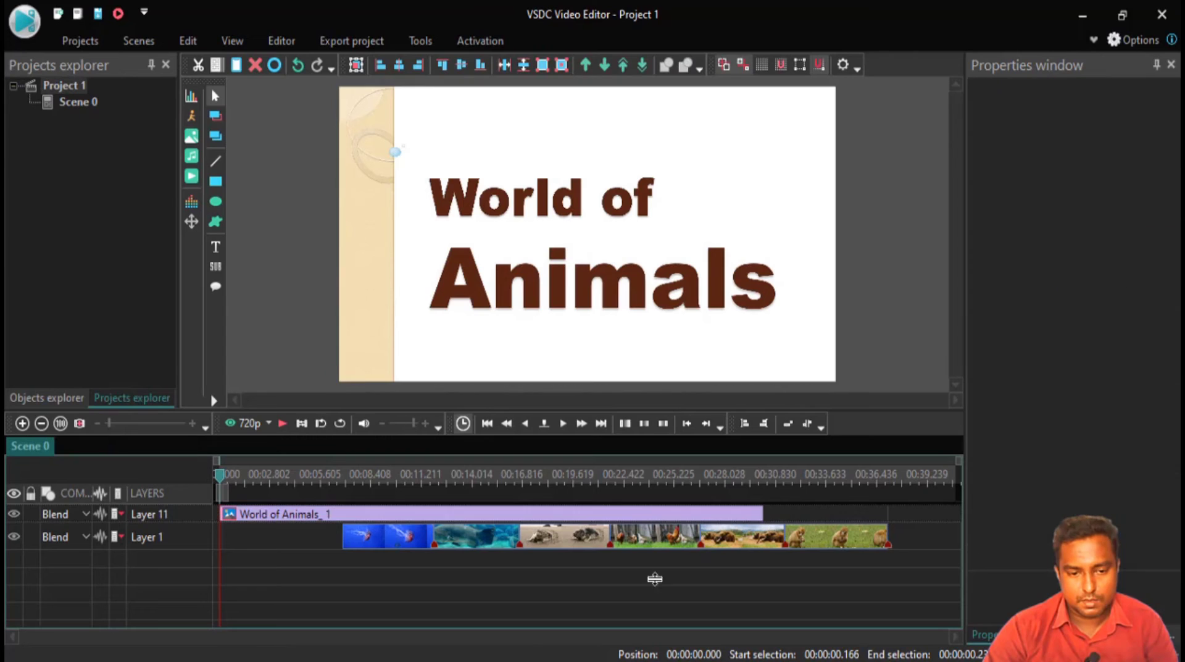
# Shorten the World of Animals image to end at 00:00:04.270 and place it on Layer 1 ahead of the clips.
pyautogui.click(274, 521)
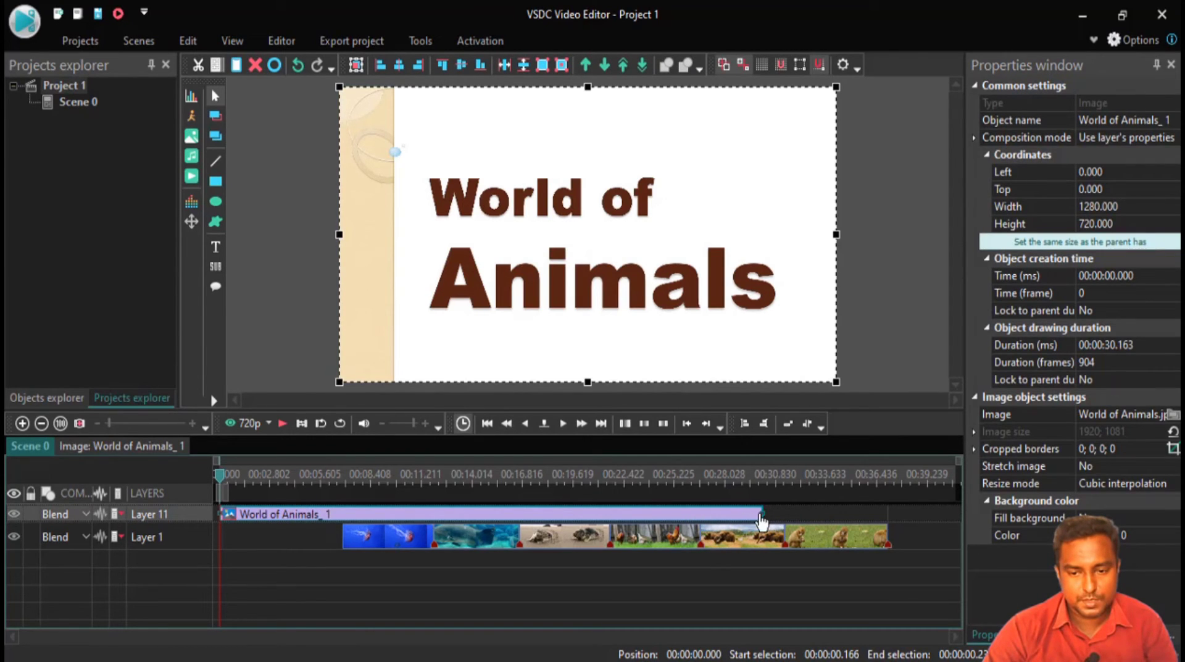
pyautogui.moveTo(762, 513); pyautogui.dragTo(310, 517)
pyautogui.click(309, 479)
pyautogui.moveTo(310, 481)
pyautogui.mouseDown()
pyautogui.moveTo(286, 481)
pyautogui.moveTo(299, 484)
pyautogui.mouseUp()
pyautogui.click(312, 520)
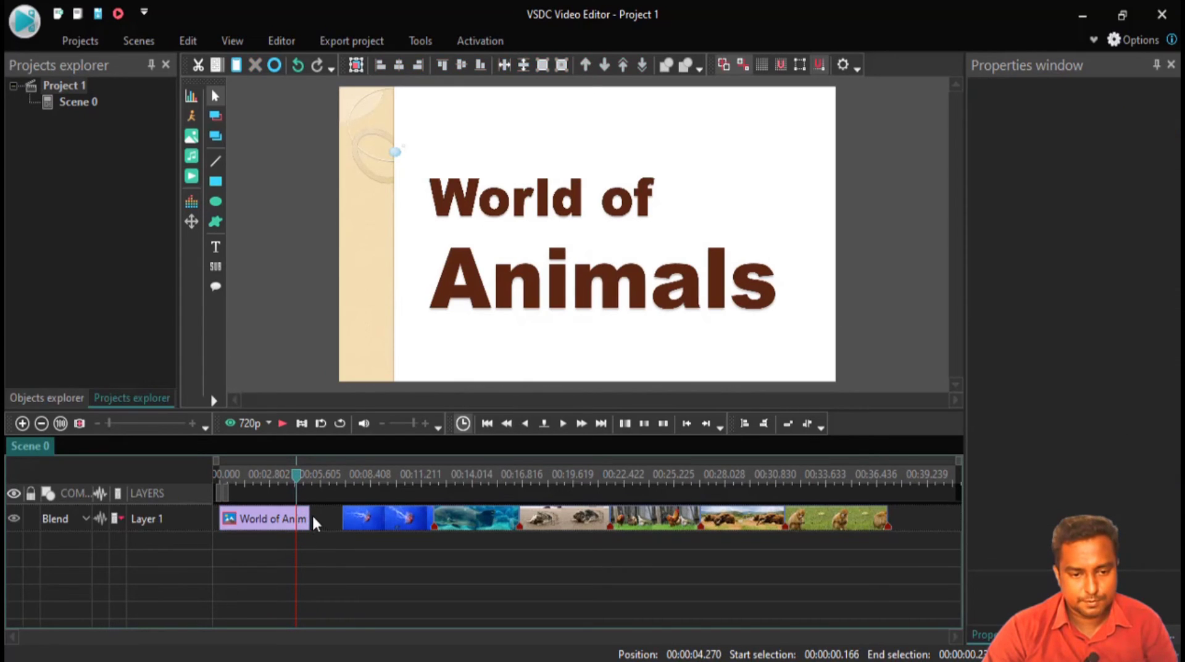
pyautogui.click(302, 519)
pyautogui.moveTo(302, 519); pyautogui.dragTo(294, 518)
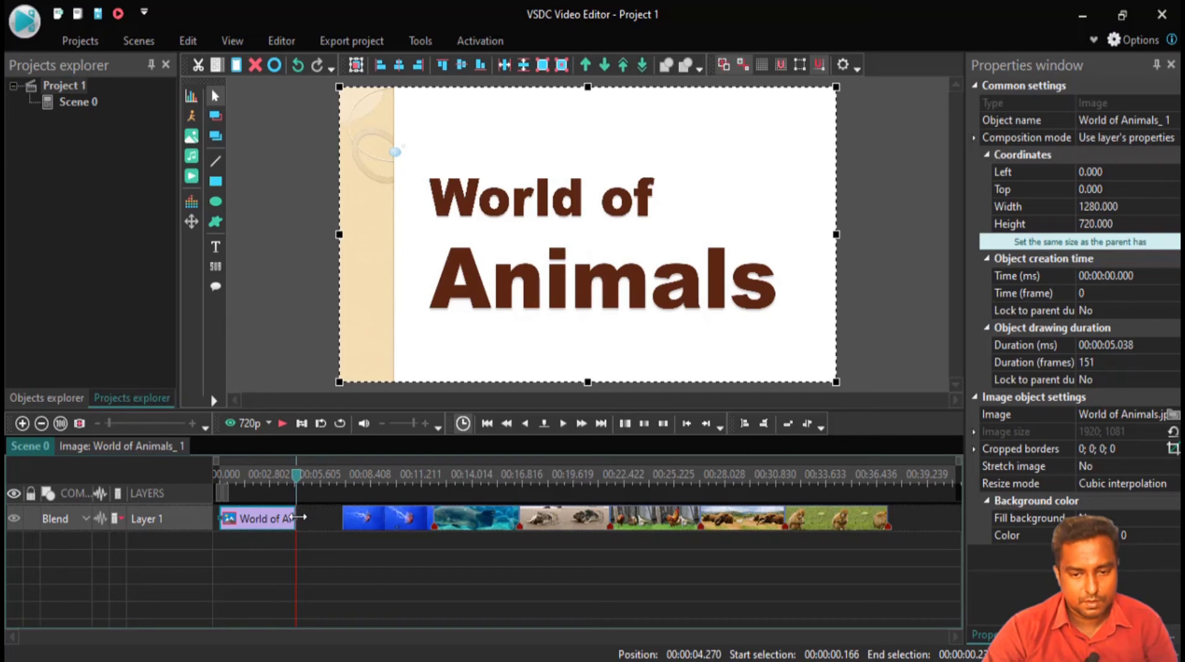
# Move the six animal clips as a group to directly follow the World of Animals image at 00:00:04.270.
pyautogui.moveTo(880, 564); pyautogui.dragTo(387, 502)
pyautogui.moveTo(460, 523); pyautogui.dragTo(411, 522)
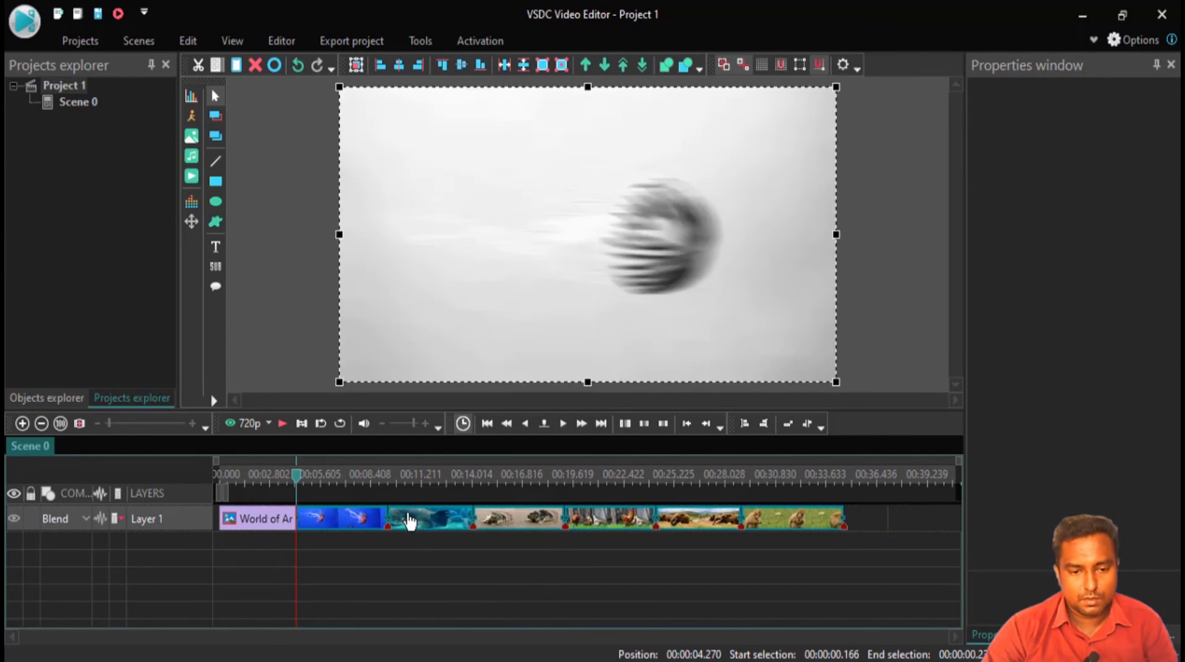
pyautogui.hotkey('ctrl', 'z')
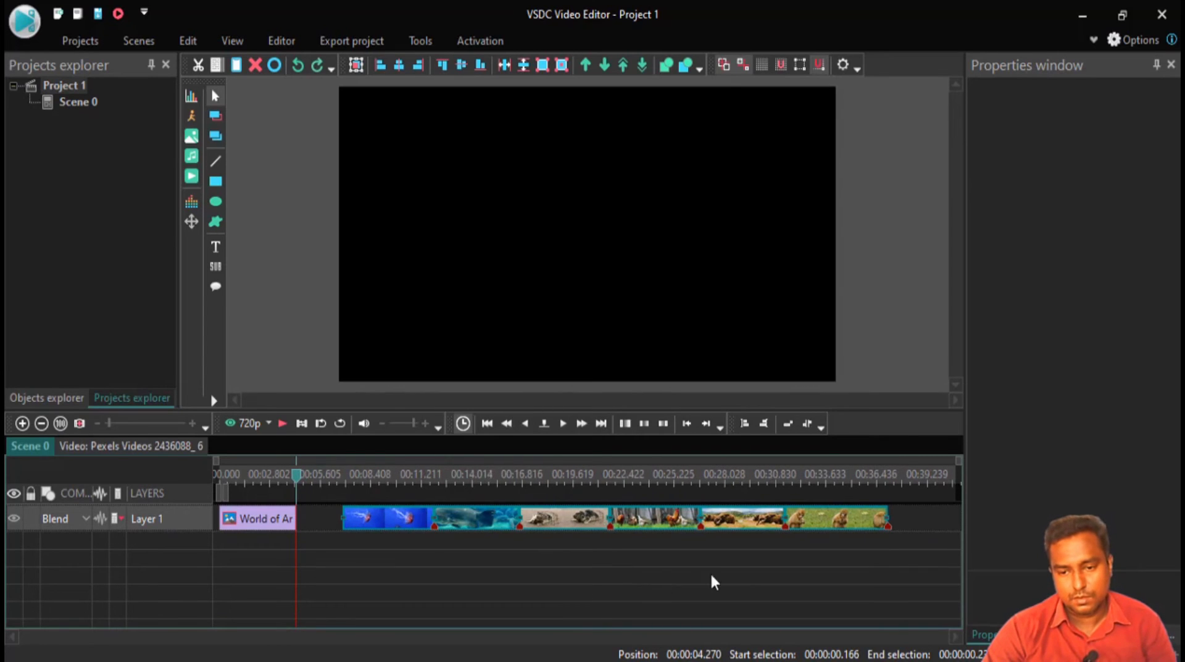
pyautogui.moveTo(419, 527); pyautogui.dragTo(251, 518)
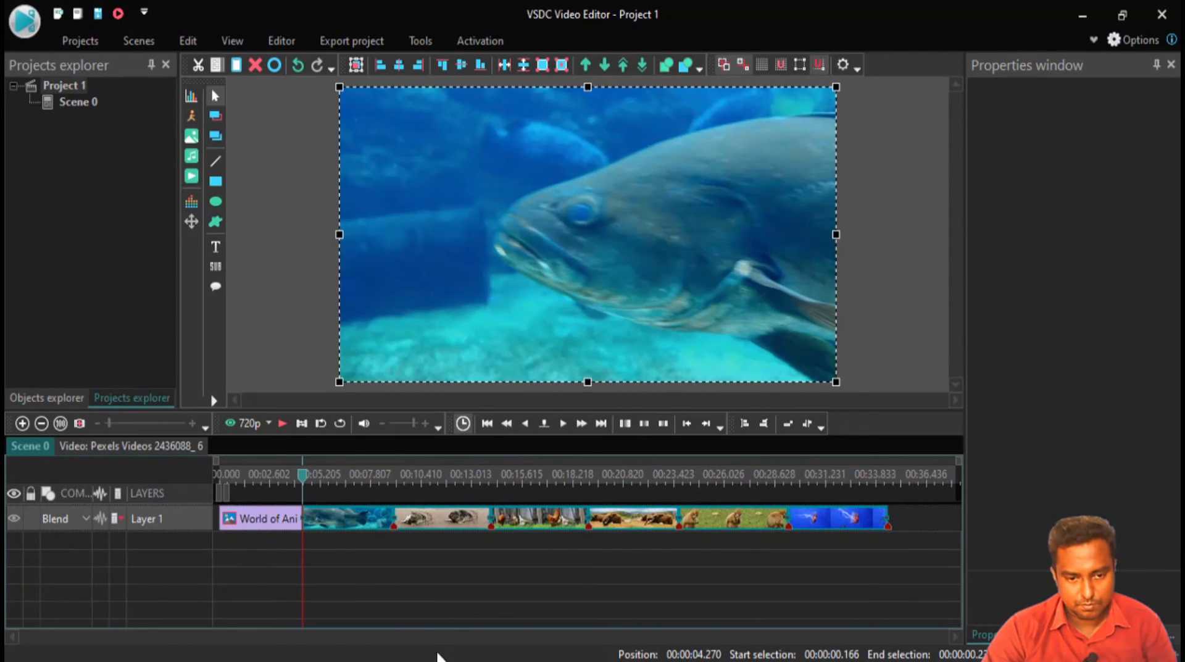
# Play the scene from 00:00:02.068 and scrub to 00:00:31.965 to check how the title image and clips follow each other.
pyautogui.click(486, 595)
pyautogui.moveTo(302, 480); pyautogui.dragTo(259, 481)
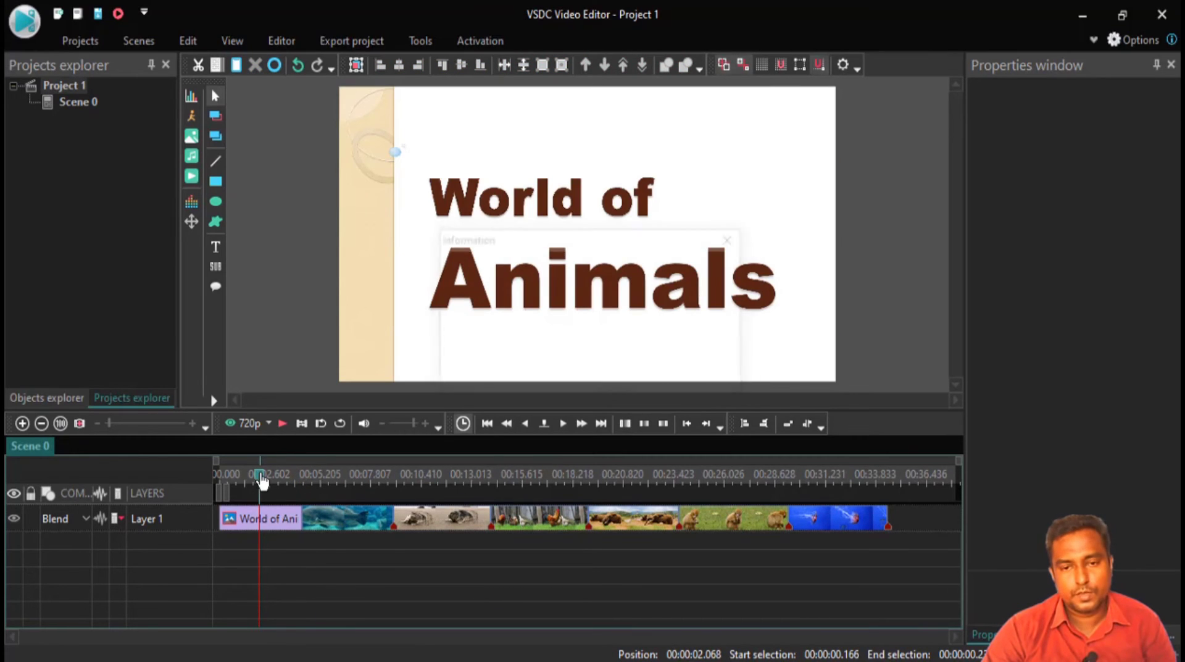
pyautogui.press('space')
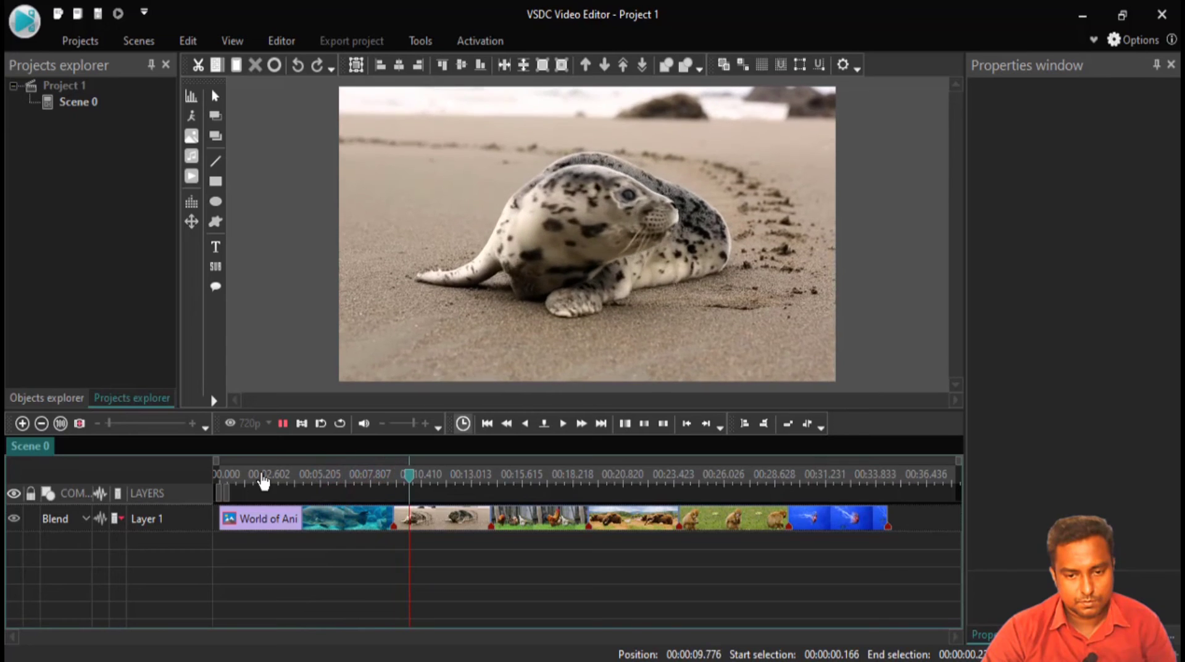
pyautogui.moveTo(720, 475); pyautogui.dragTo(840, 476)
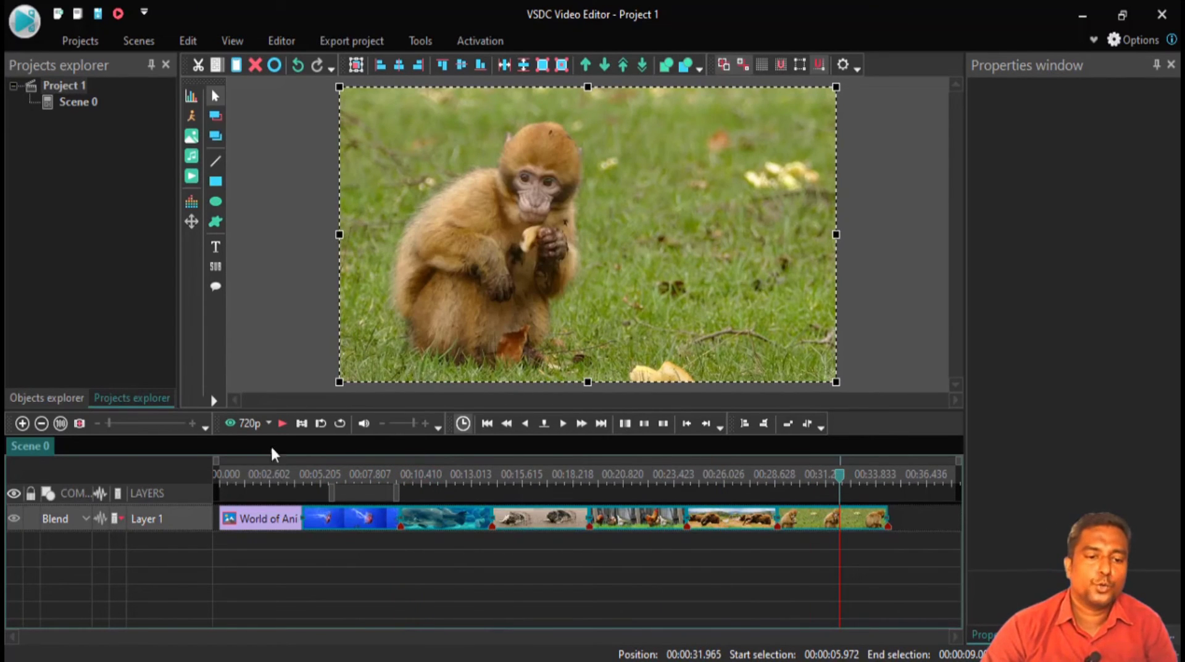
# Add a text object reading "Documentory" above the title on a new layer, starting from the cursor position at 00:00:02.068.
pyautogui.click(260, 475)
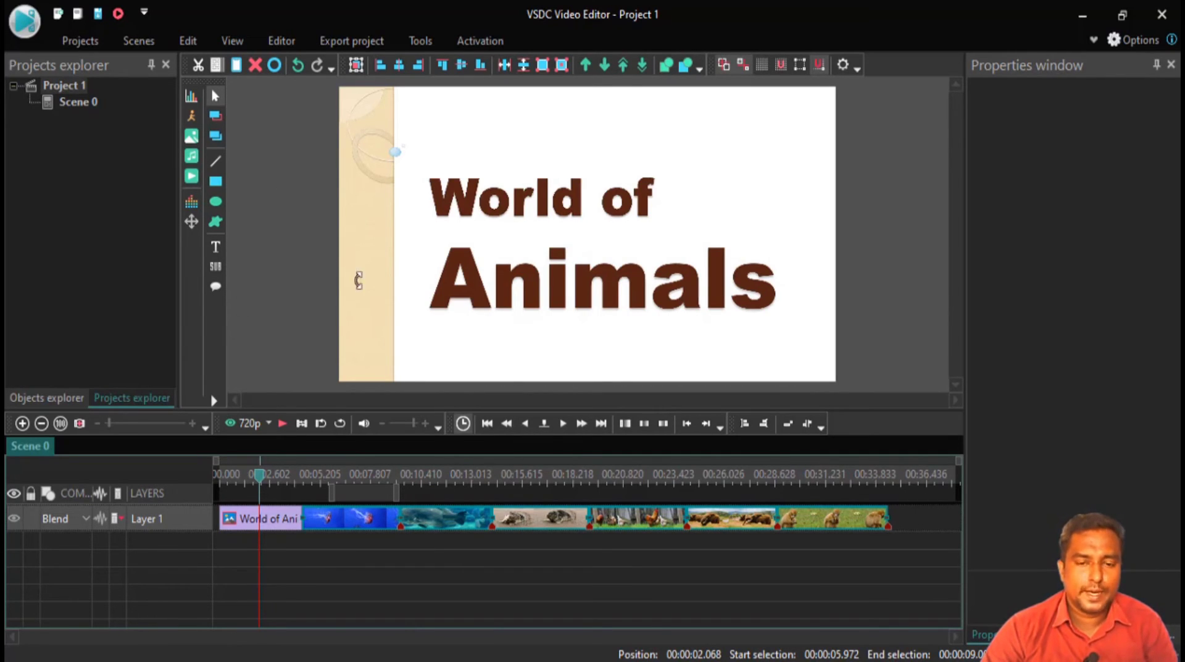
pyautogui.click(217, 249)
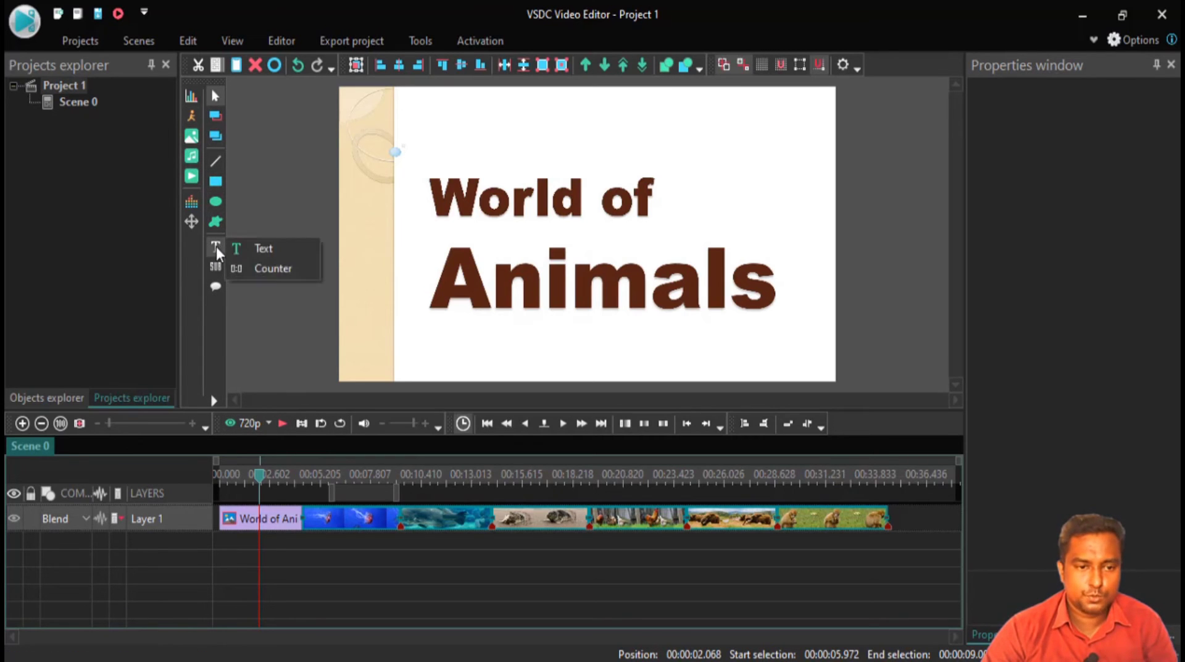
pyautogui.click(288, 249)
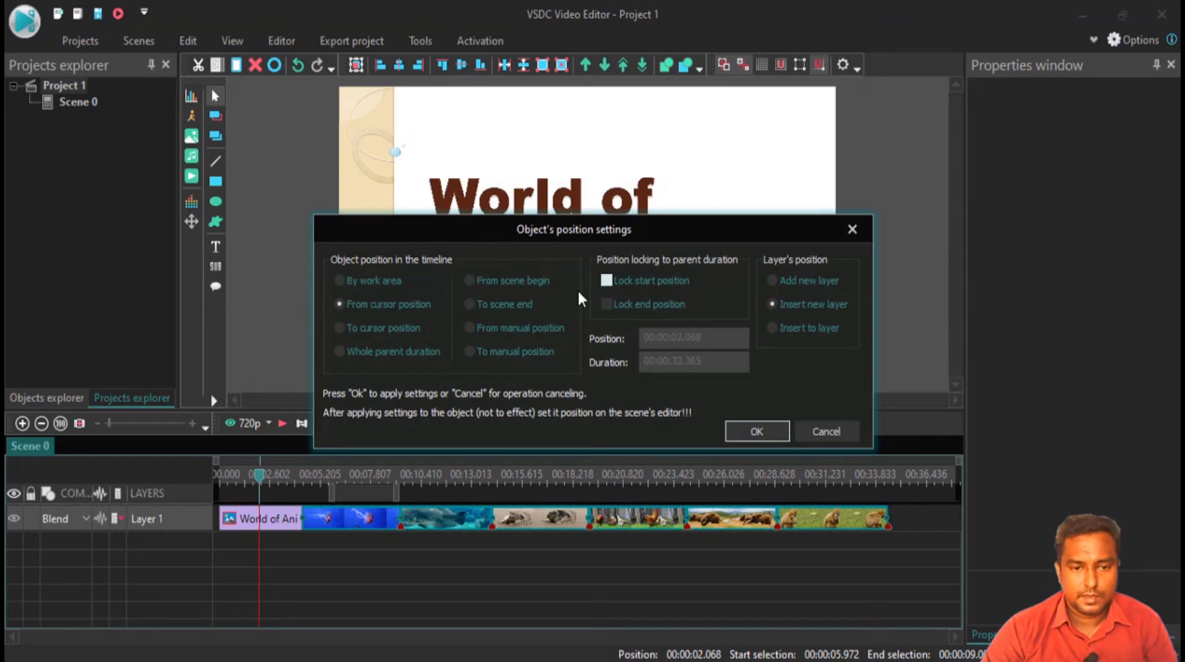
pyautogui.click(502, 280)
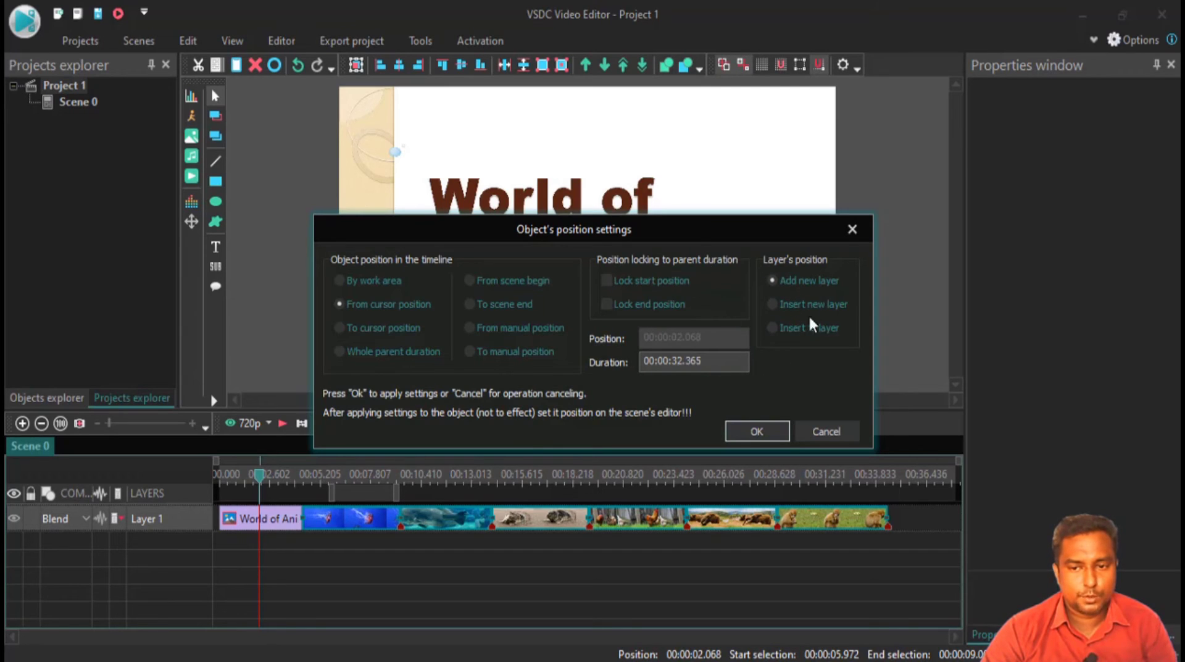
pyautogui.click(756, 432)
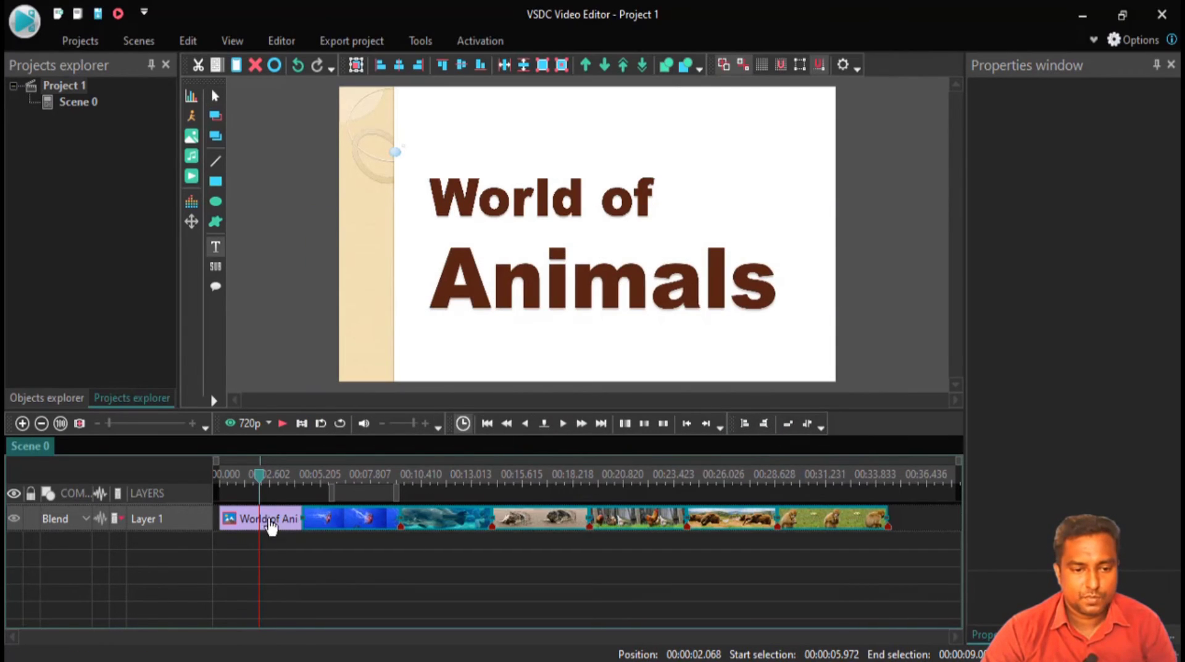
pyautogui.click(441, 126)
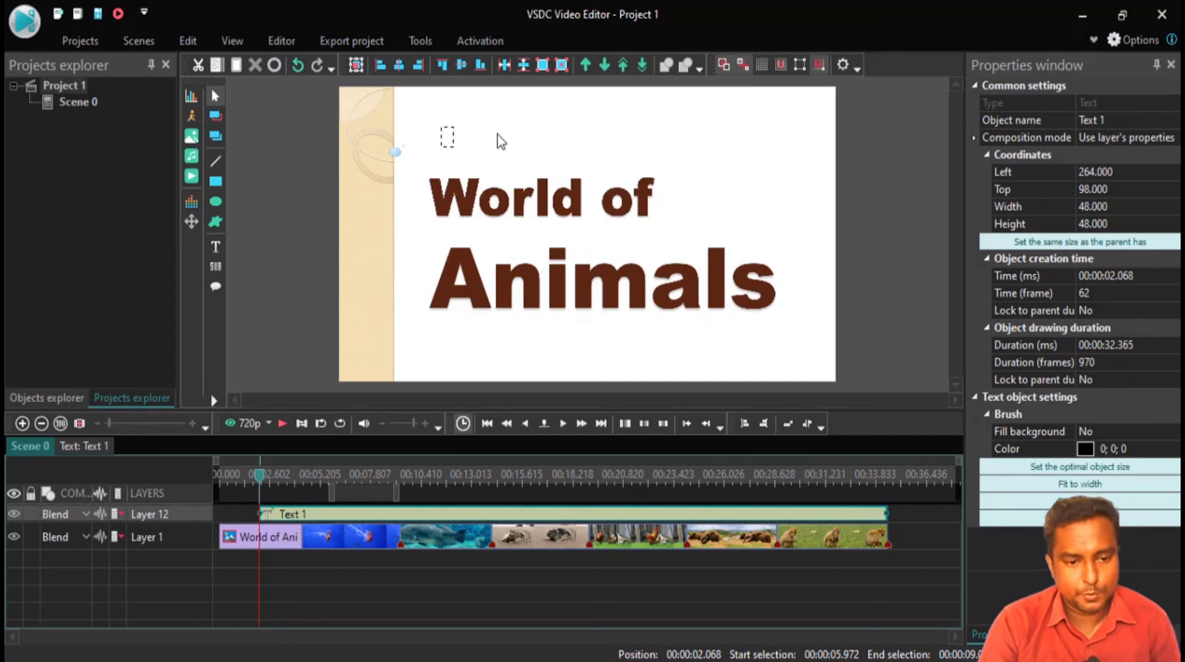
pyautogui.write('Document')
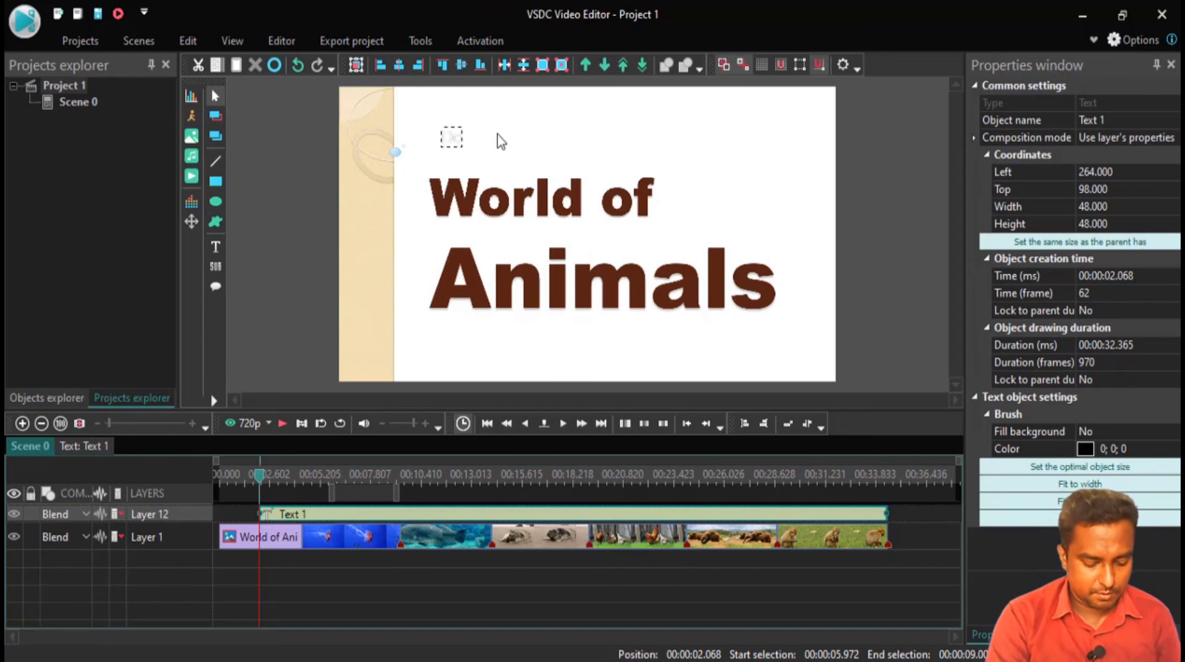
pyautogui.write('ation')
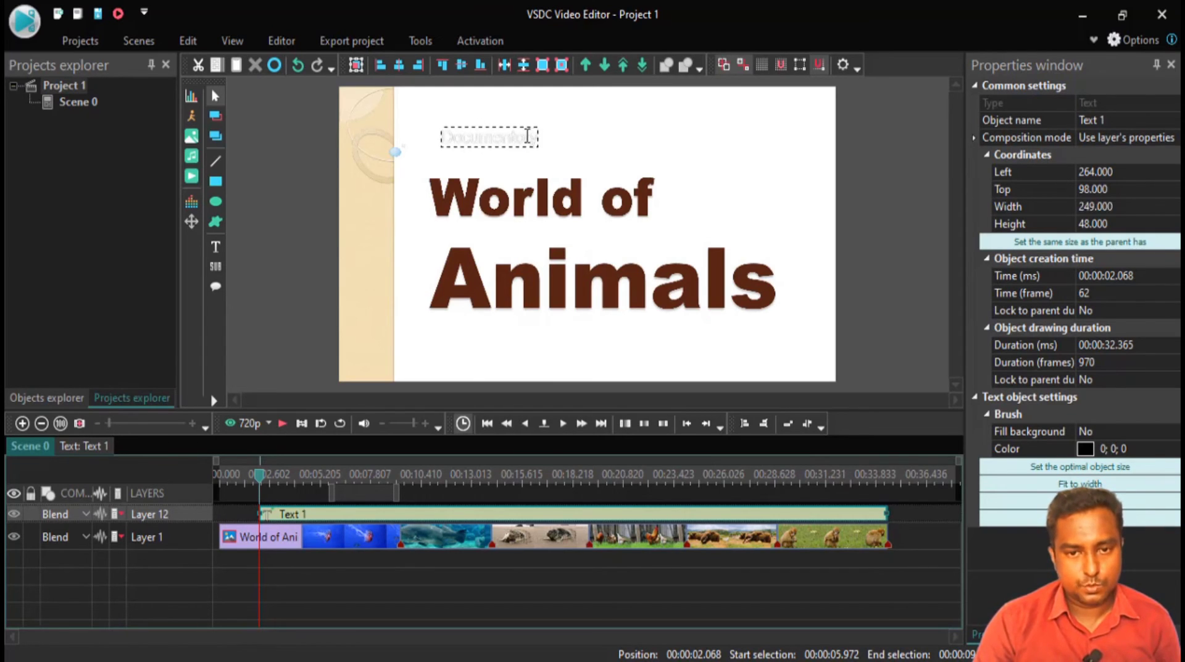
# Move the "Documentory" text above the title to left 224 and top 64.
pyautogui.moveTo(459, 136); pyautogui.dragTo(540, 140)
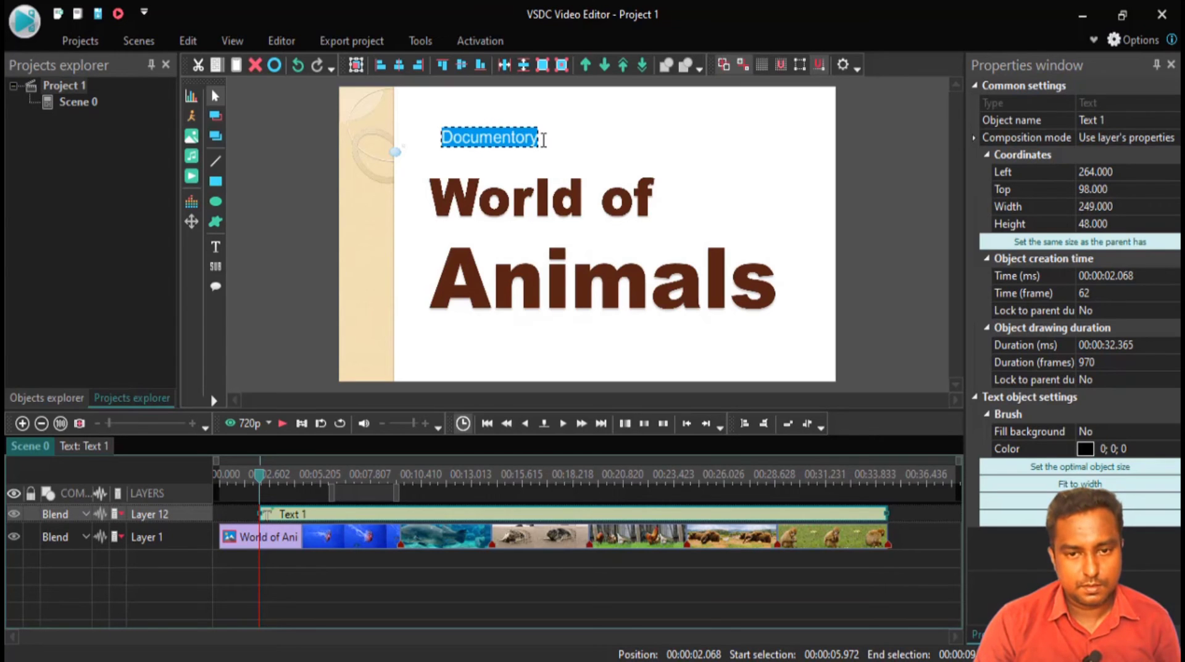
pyautogui.click(469, 130)
pyautogui.click(468, 129)
pyautogui.click(468, 131)
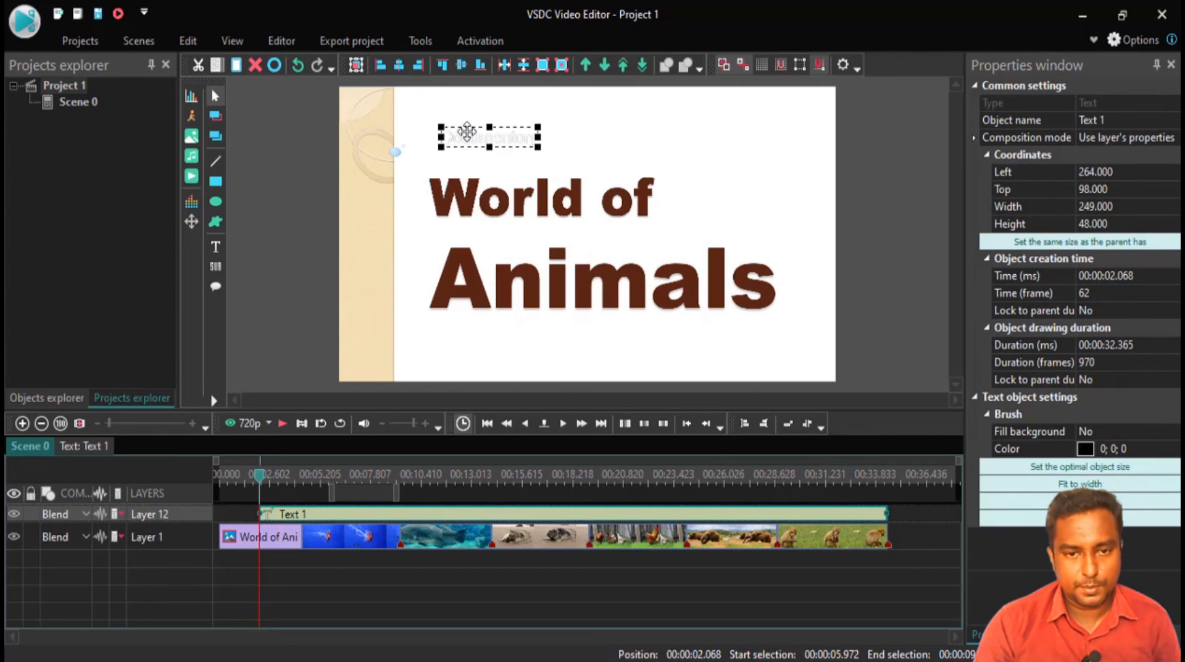
pyautogui.moveTo(469, 136)
pyautogui.mouseDown()
pyautogui.moveTo(534, 126)
pyautogui.moveTo(389, 133)
pyautogui.moveTo(467, 141)
pyautogui.mouseUp()
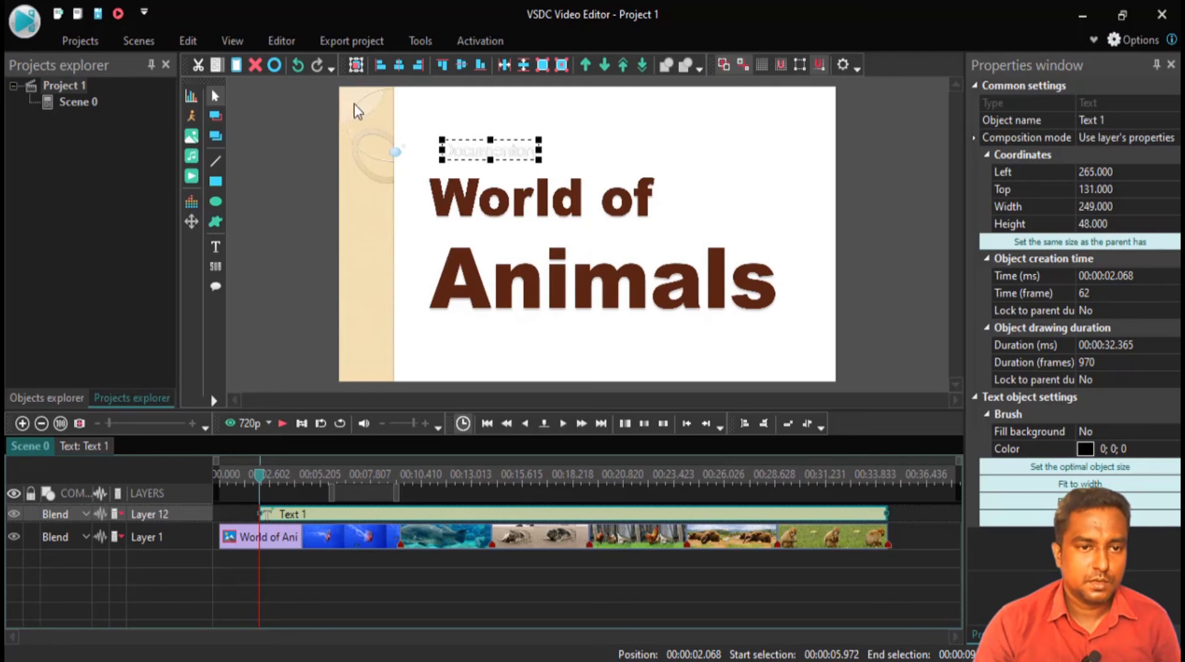
pyautogui.click(276, 41)
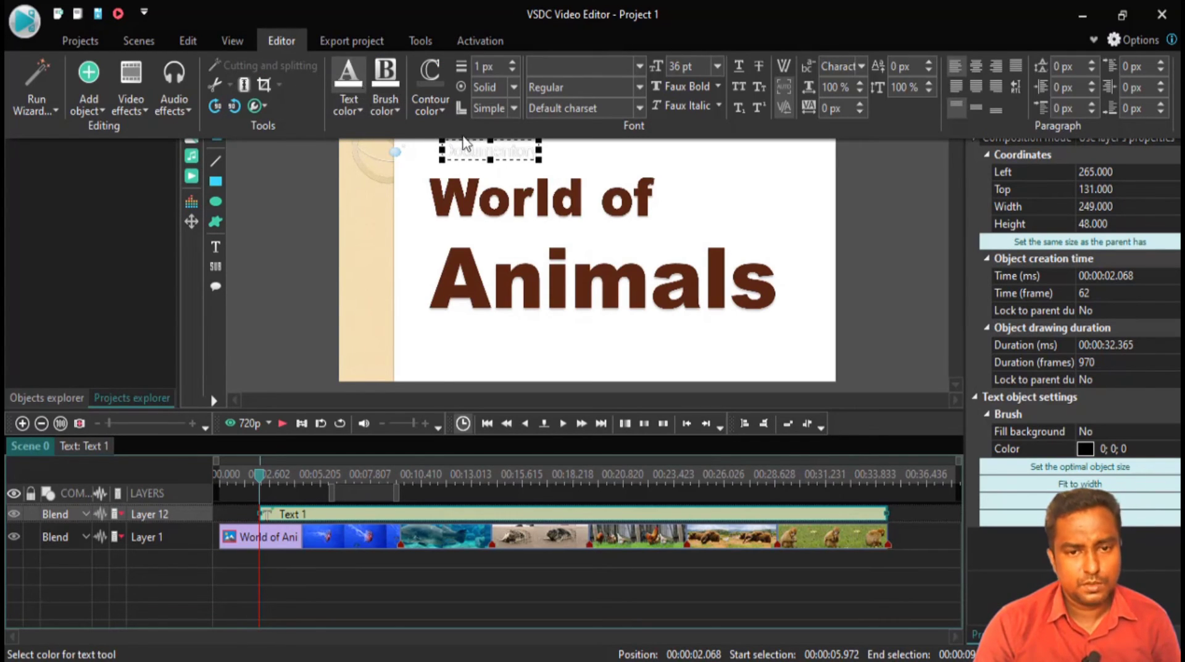
pyautogui.click(466, 147)
pyautogui.click(463, 142)
pyautogui.click(462, 142)
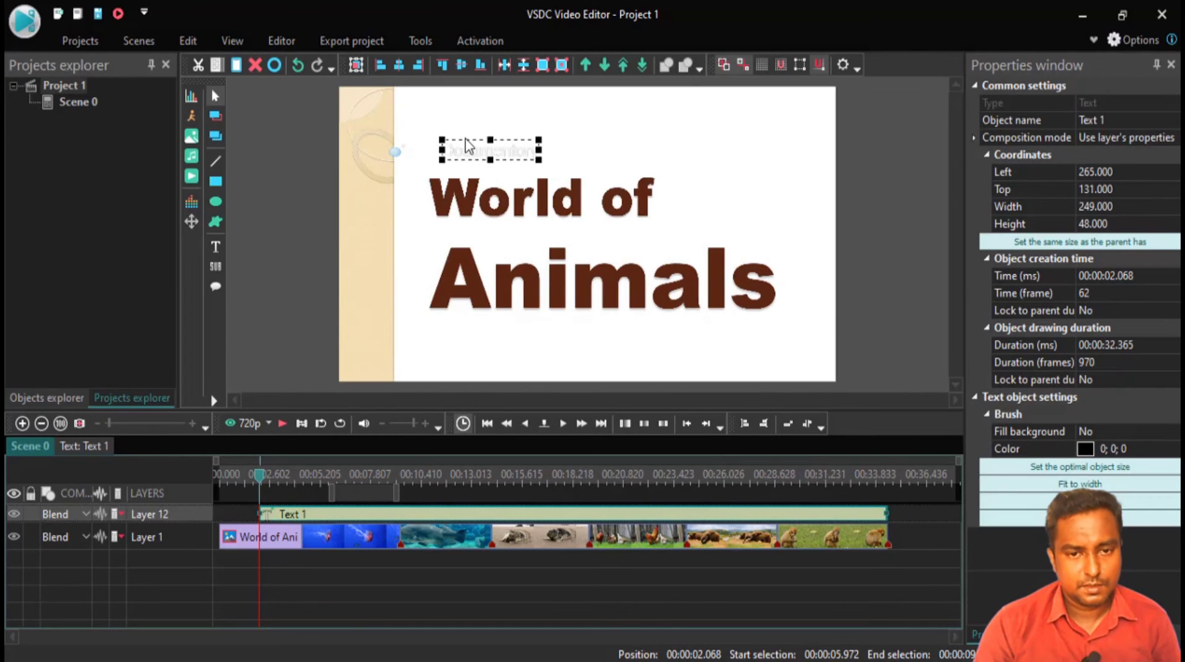
pyautogui.moveTo(467, 158); pyautogui.dragTo(450, 130)
# Change the text color of "Documentory" to a dark shade that is readable on the white background.
pyautogui.click(276, 45)
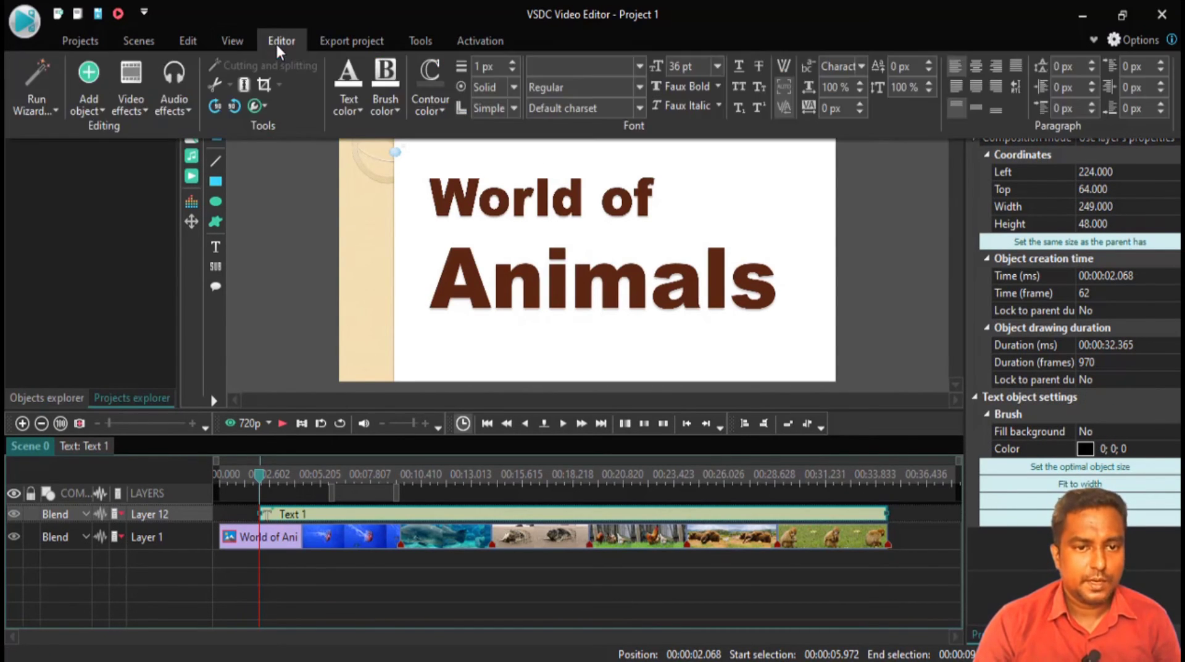
pyautogui.click(357, 94)
pyautogui.click(354, 206)
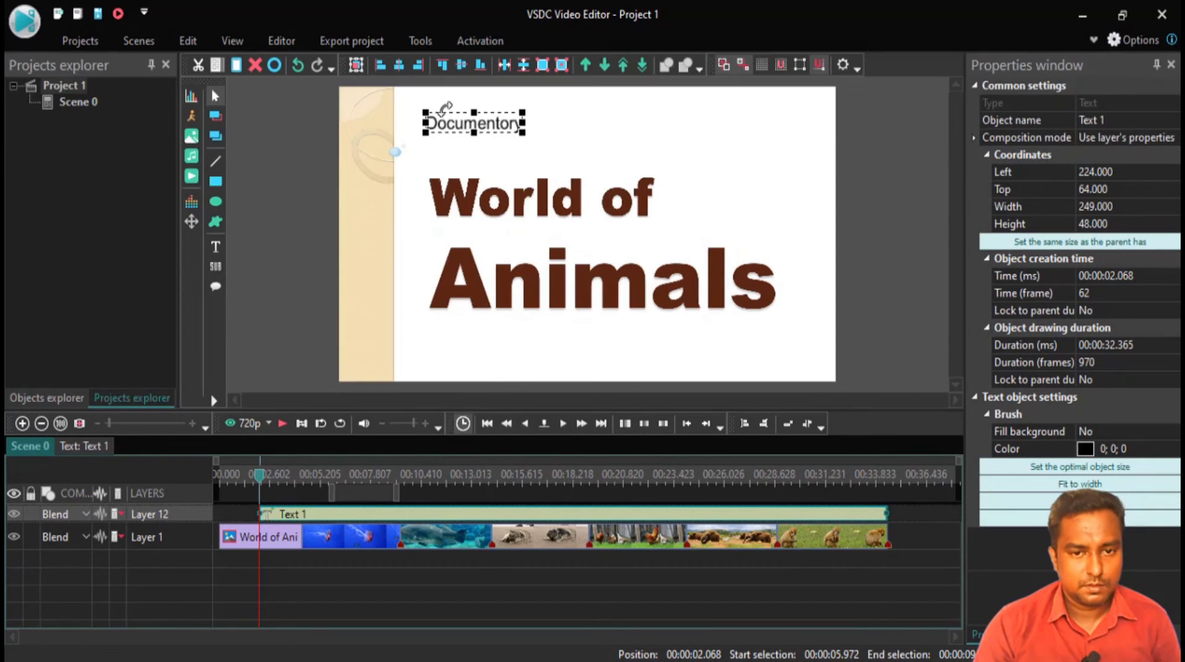
# Move the "Documentory" text below the title "World of Animals", to about left 862 and top 556.
pyautogui.moveTo(456, 131); pyautogui.dragTo(694, 324)
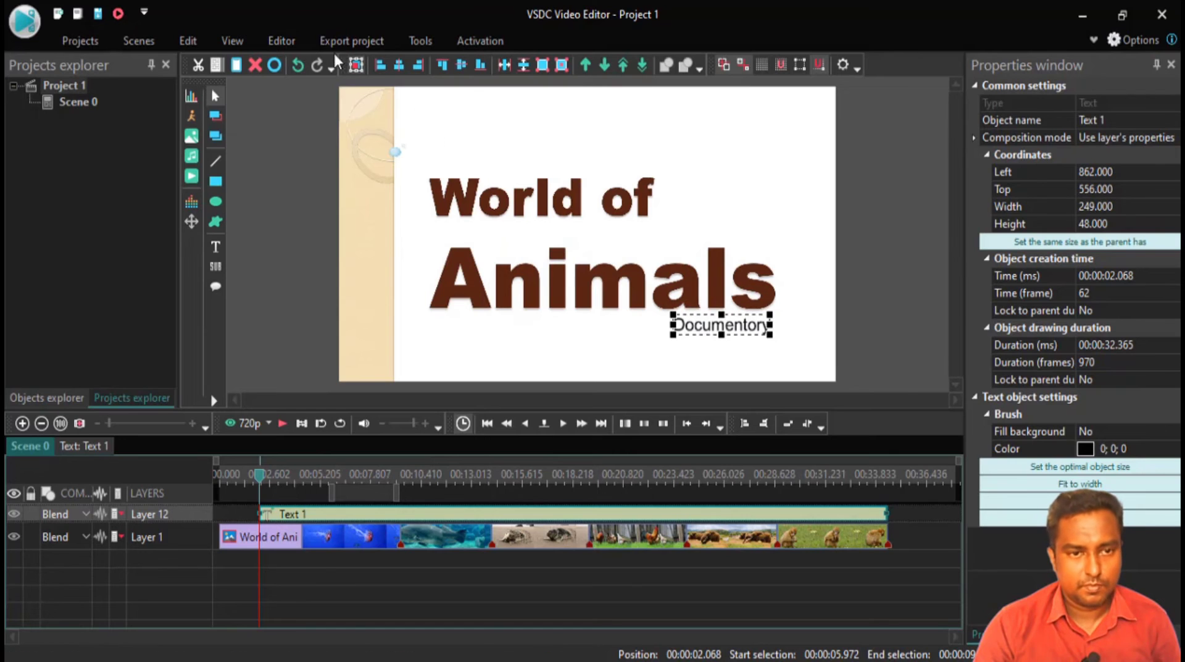
# Examine the brush color, contour color, character set, font and paragraph options available for the "Documentory" text.
pyautogui.click(272, 38)
pyautogui.click(395, 110)
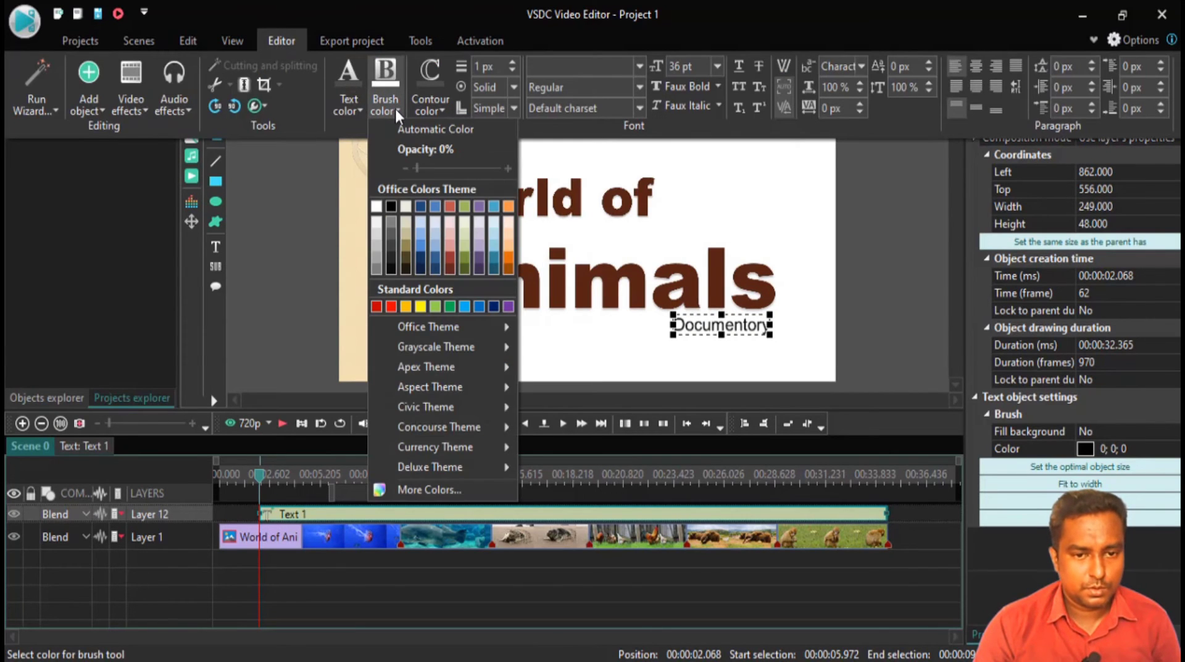
pyautogui.click(433, 105)
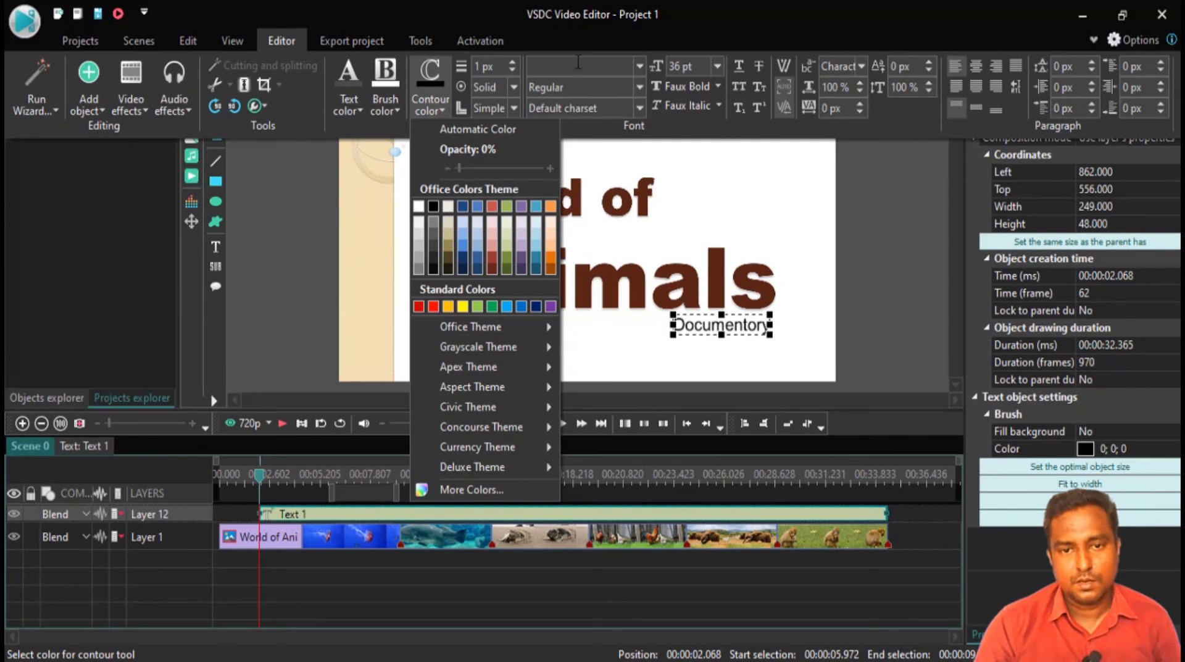
pyautogui.click(643, 101)
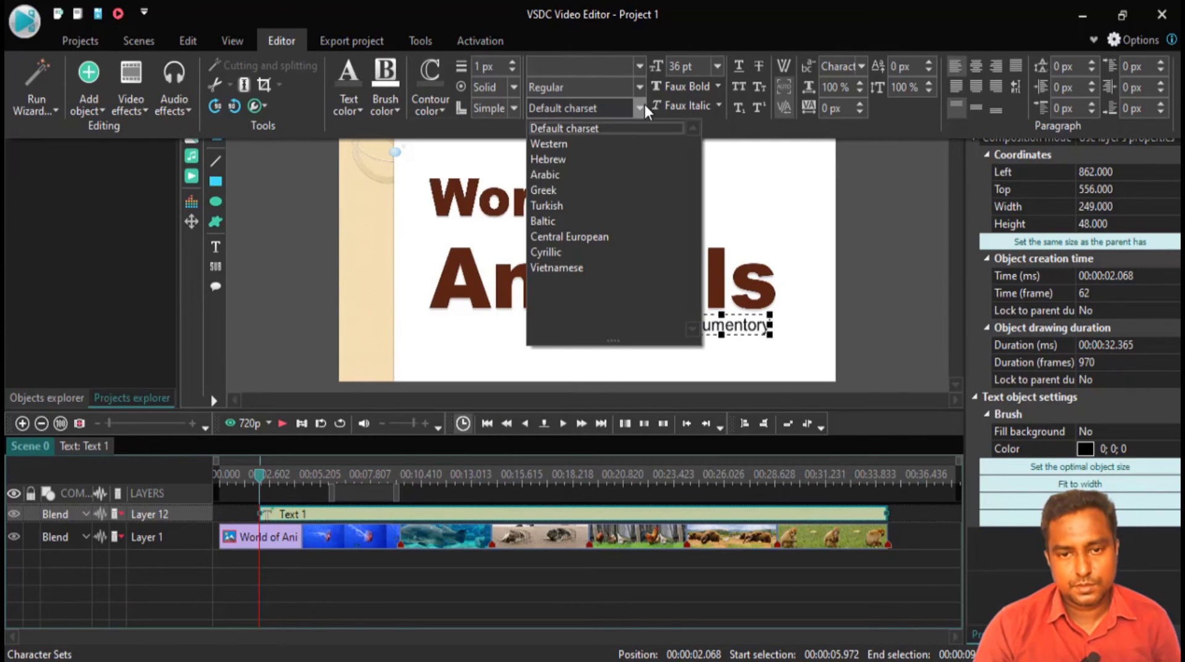
pyautogui.click(632, 59)
pyautogui.click(633, 65)
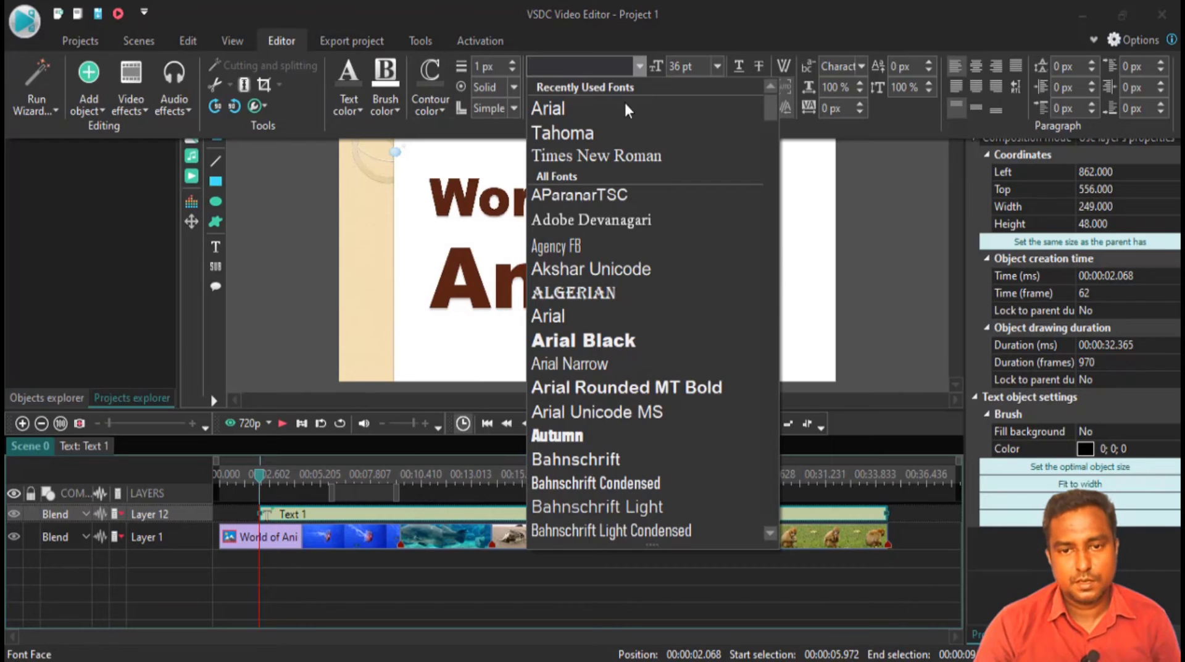
pyautogui.click(608, 119)
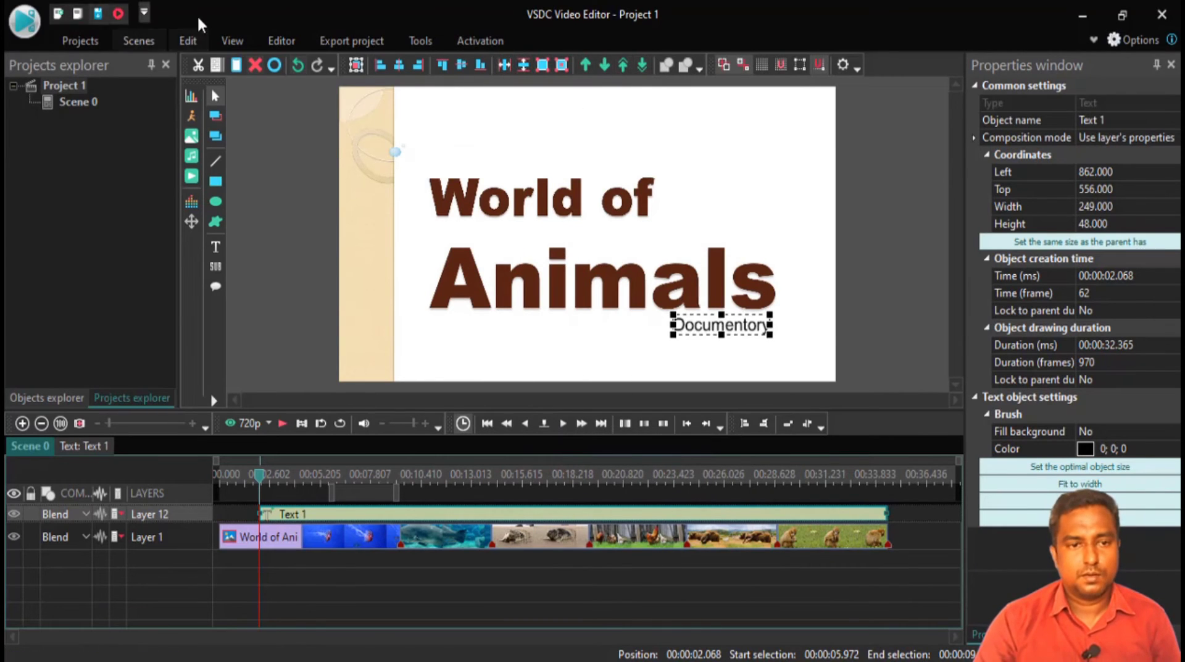
pyautogui.click(276, 39)
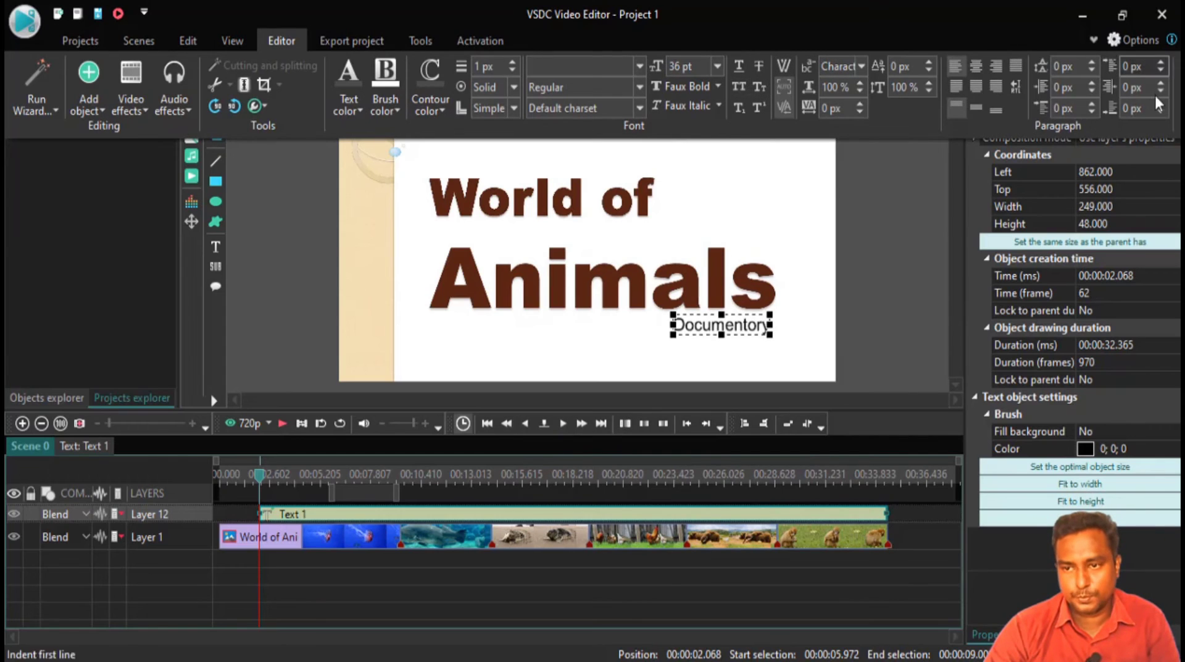
pyautogui.click(293, 35)
# Shorten the "Documentory" text to a duration of 00:00:02.202, ending with the title image, and place the cursor at 00:00:00.333.
pyautogui.click(741, 343)
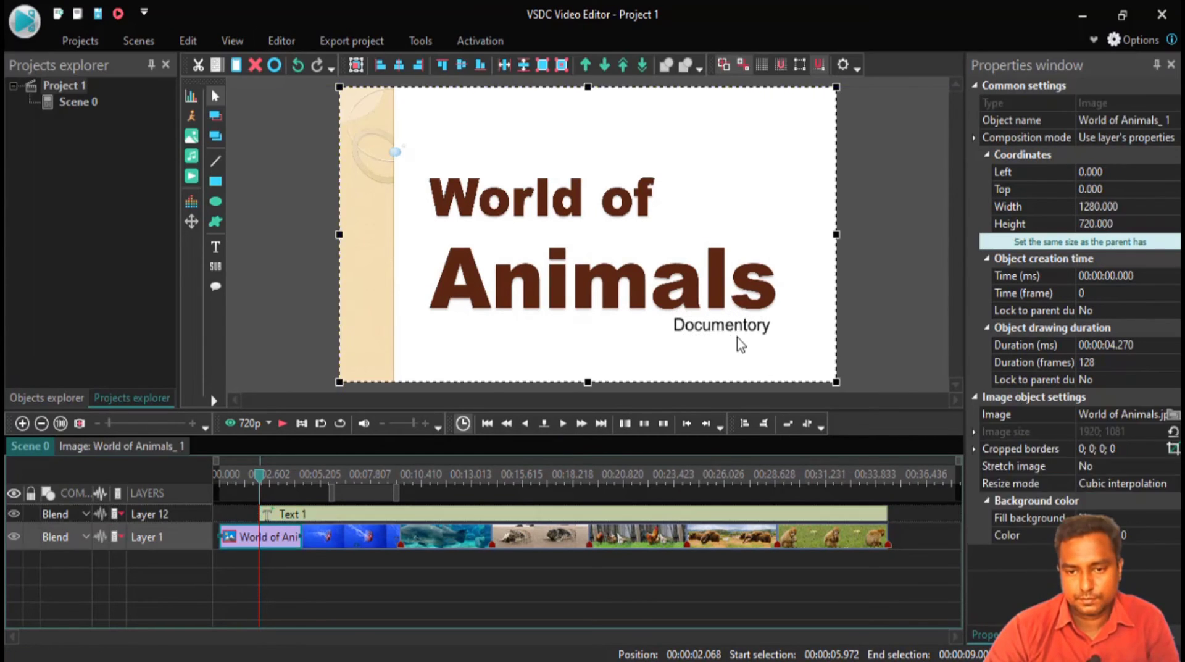
pyautogui.click(829, 345)
pyautogui.click(882, 321)
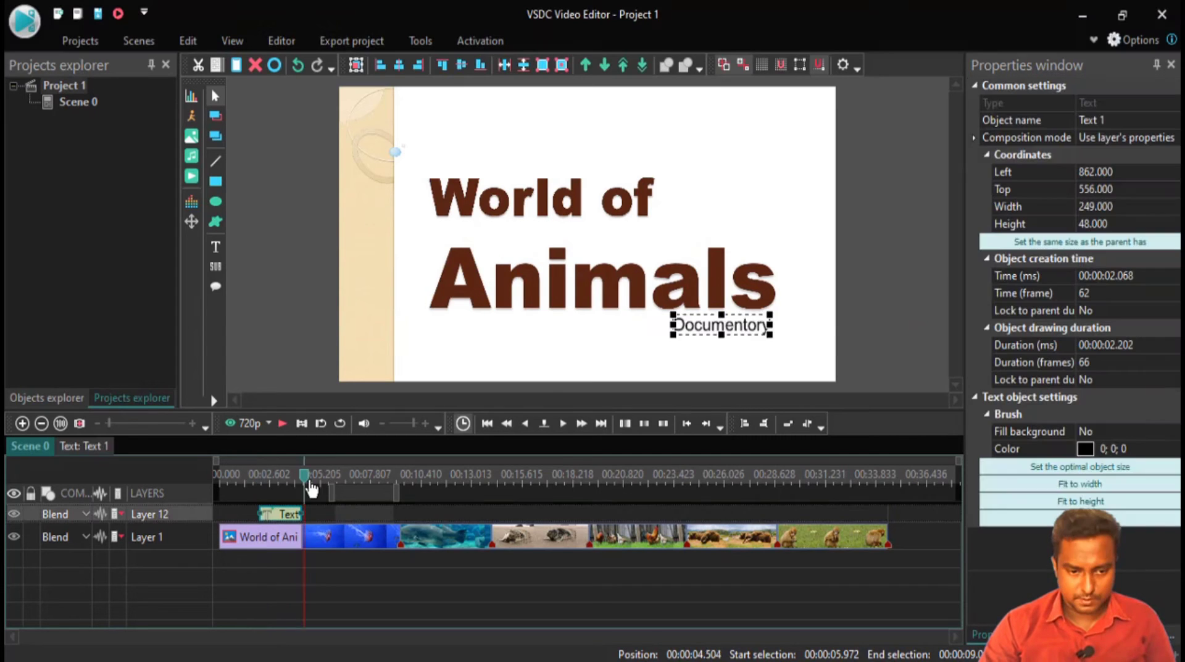
pyautogui.moveTo(301, 484); pyautogui.dragTo(312, 488)
pyautogui.click(227, 478)
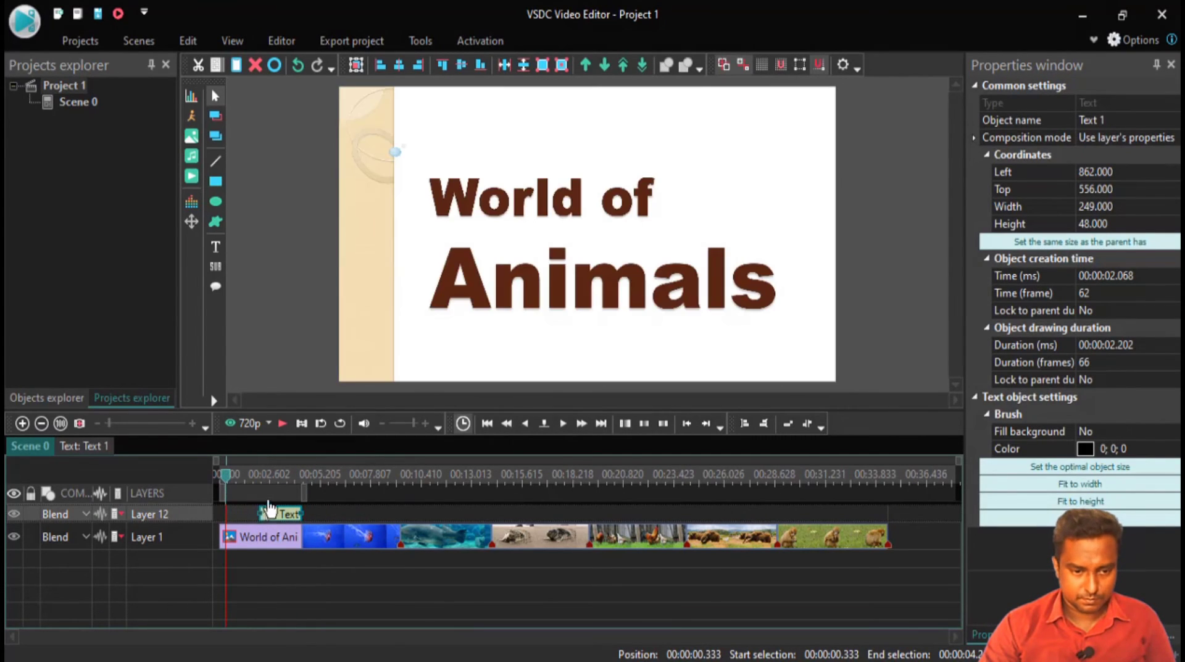
# Extend the Documentory text clip's start back to the beginning of the timeline.
pyautogui.moveTo(258, 513); pyautogui.dragTo(265, 483)
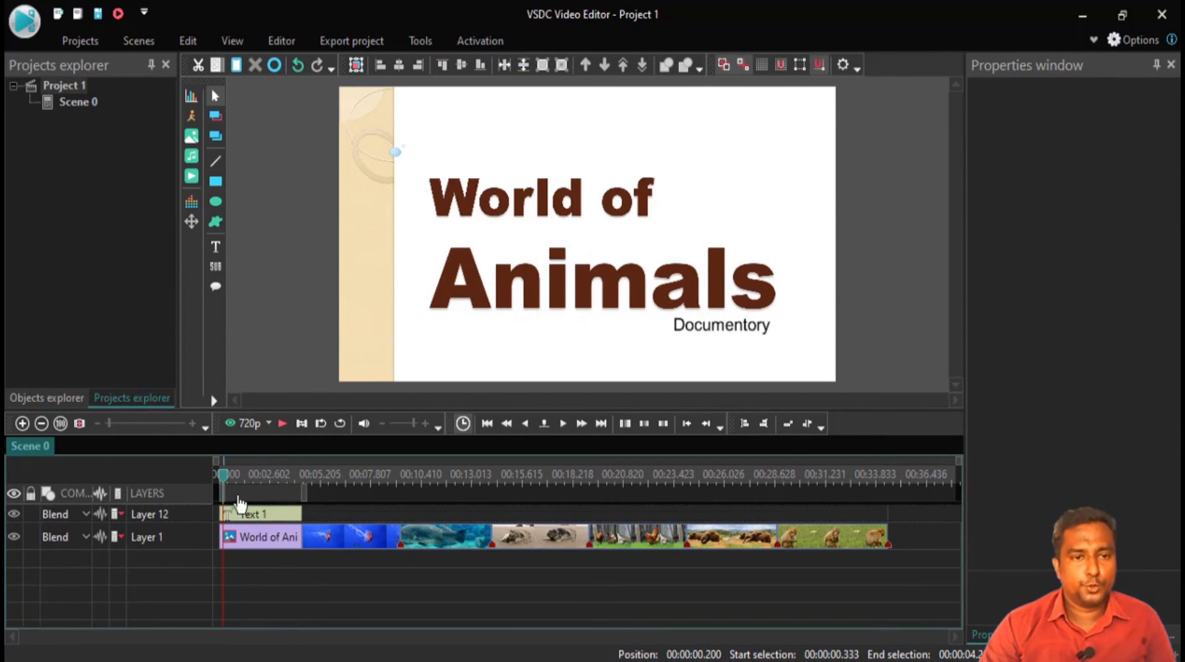
# Add the Zoom audio file from the Audio Files folder on a new layer, positioned from the scene beginning.
pyautogui.click(281, 41)
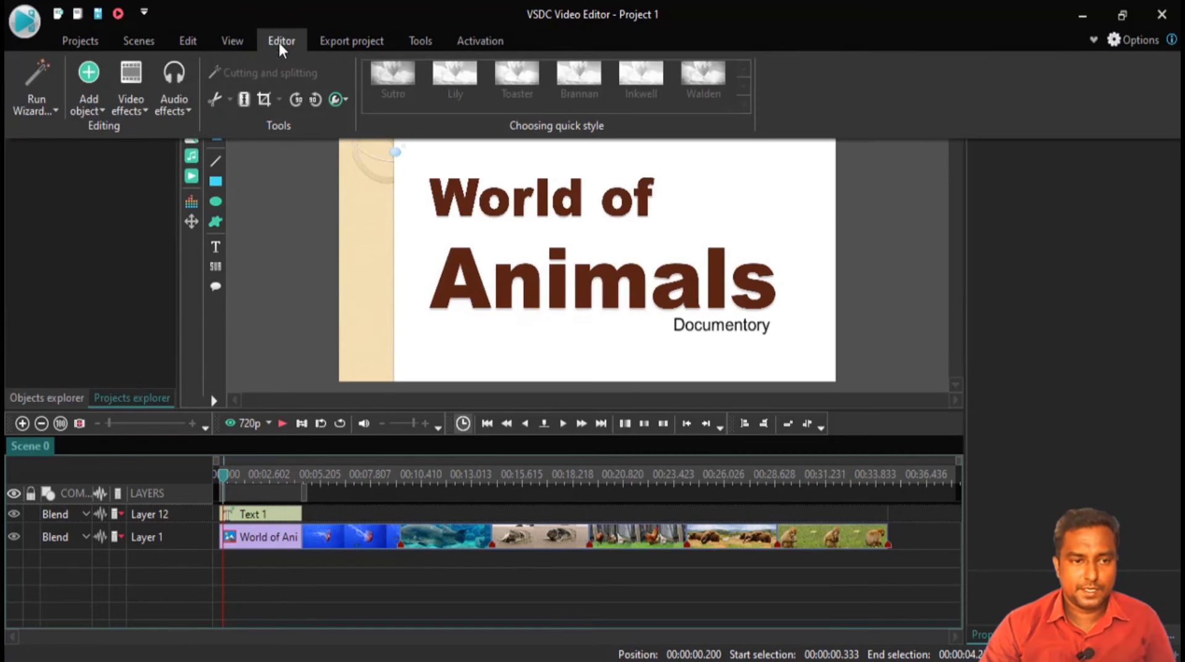
pyautogui.click(95, 103)
pyautogui.click(117, 398)
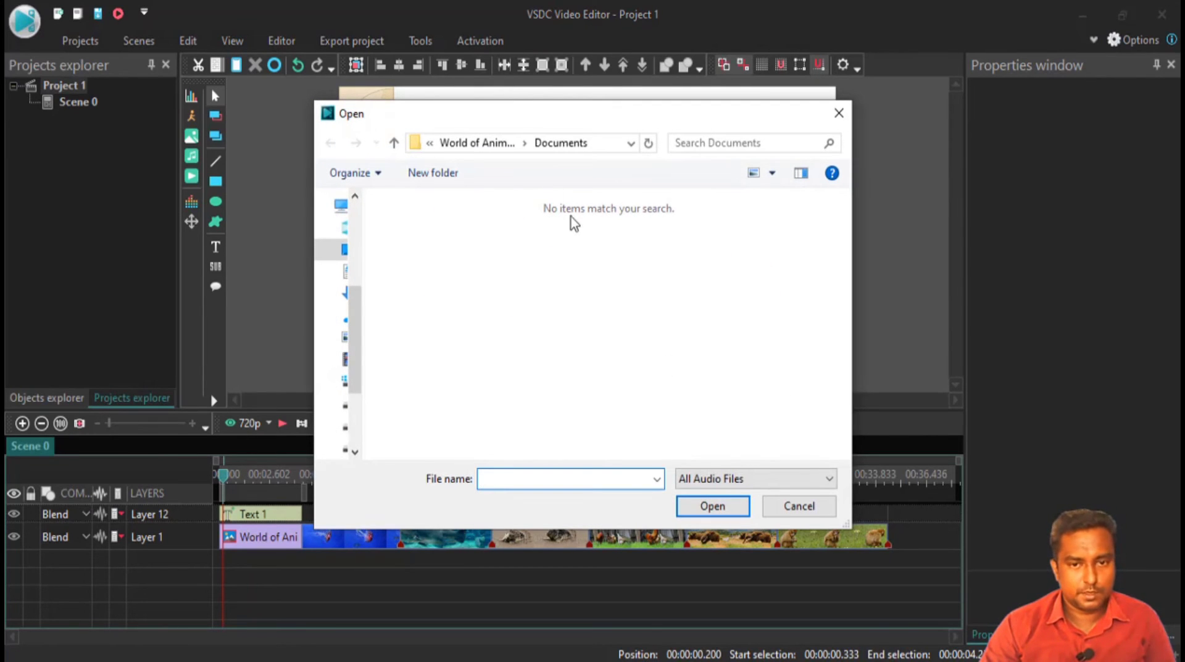
pyautogui.click(487, 144)
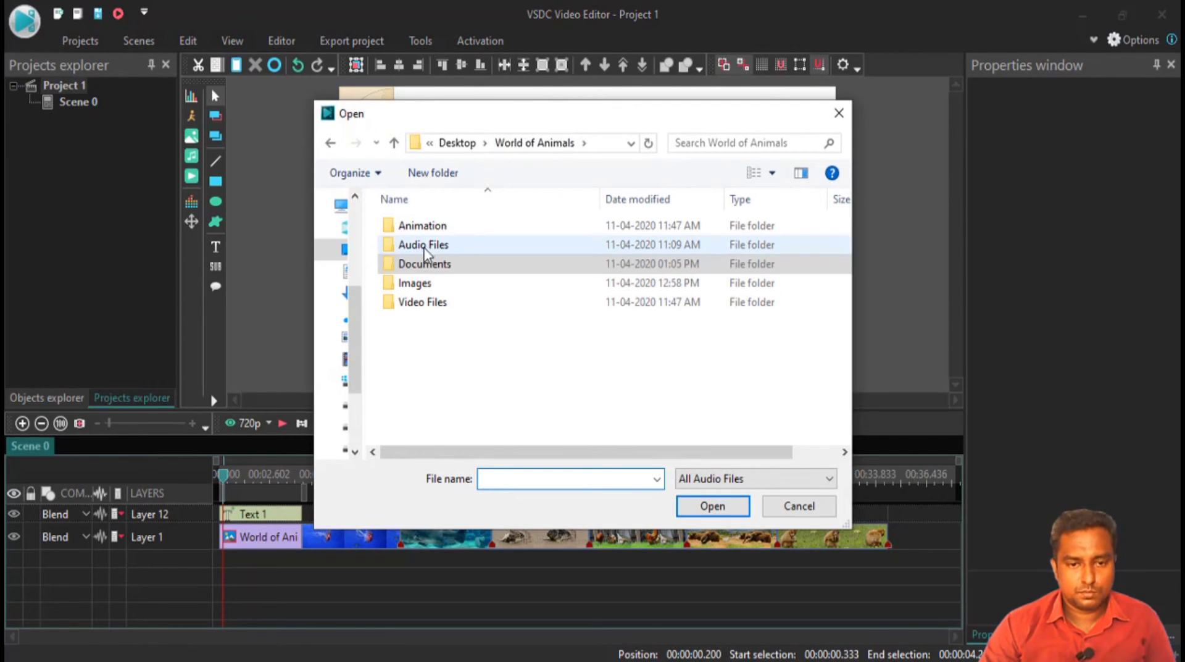
pyautogui.doubleClick(442, 247)
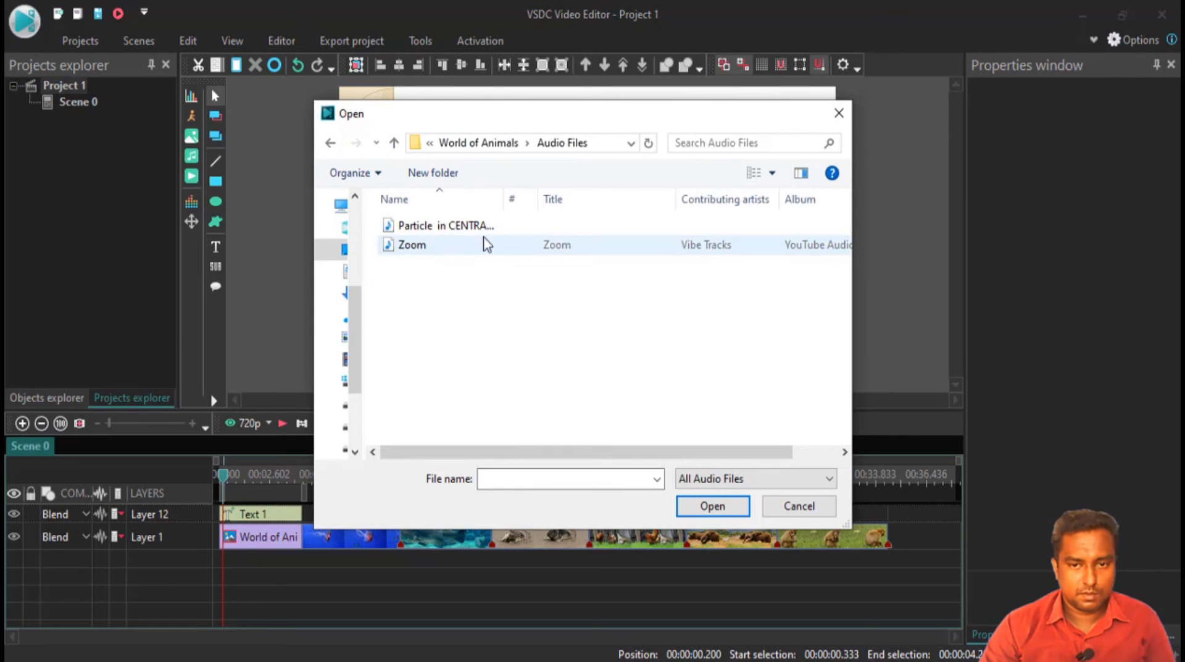
pyautogui.click(429, 249)
pyautogui.doubleClick(429, 249)
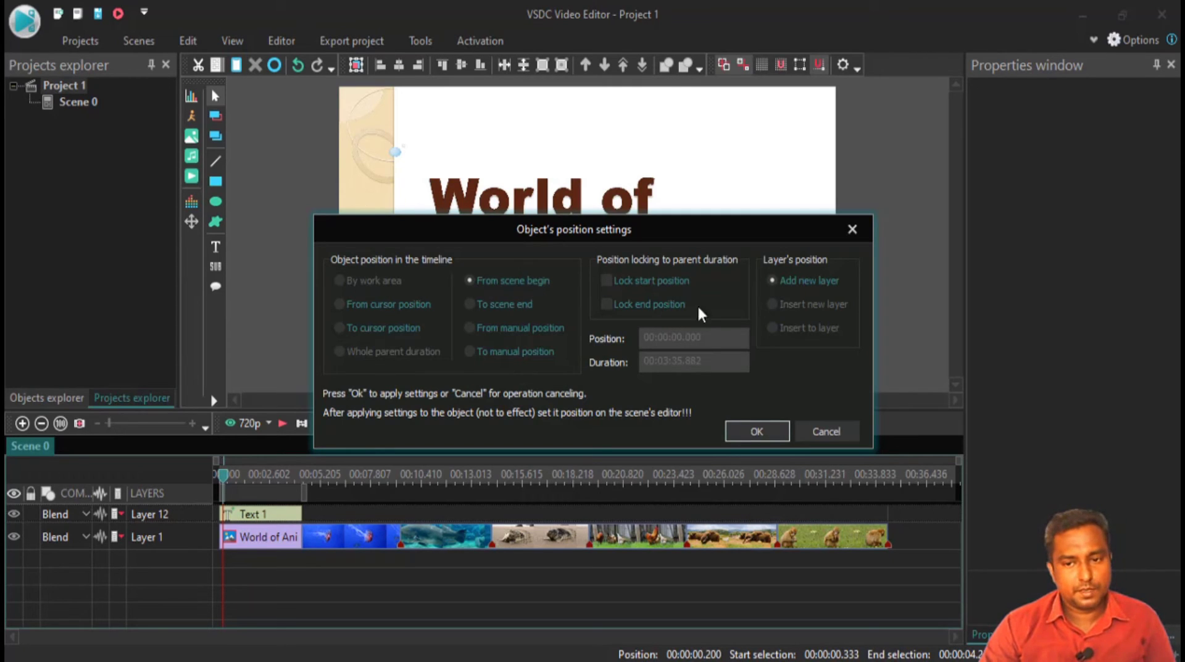
pyautogui.click(755, 432)
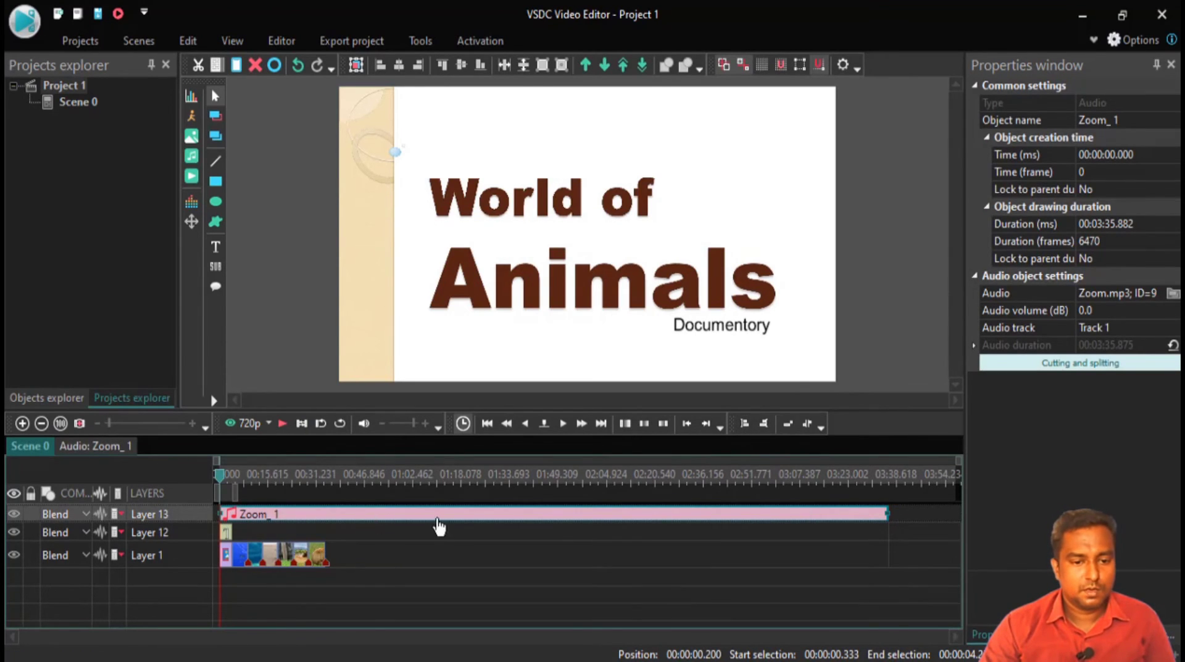
# Split the Zoom audio at about 34.2 seconds, near the end of the last video clip, and delete the remainder.
pyautogui.moveTo(221, 490); pyautogui.dragTo(329, 520)
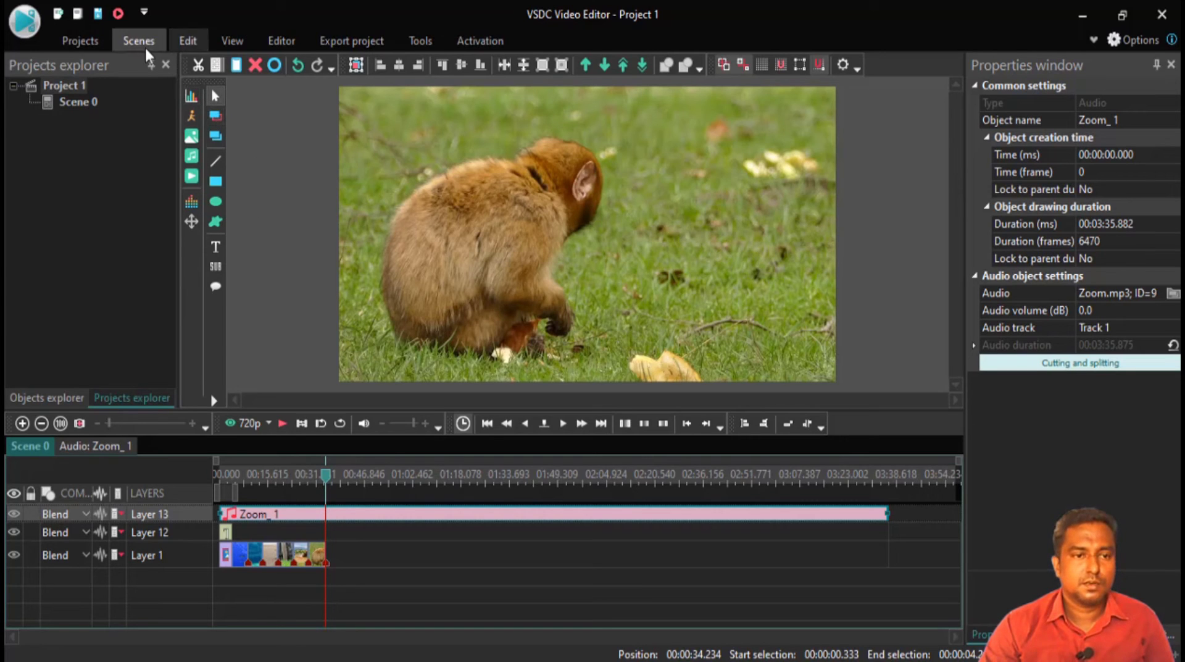
pyautogui.click(280, 43)
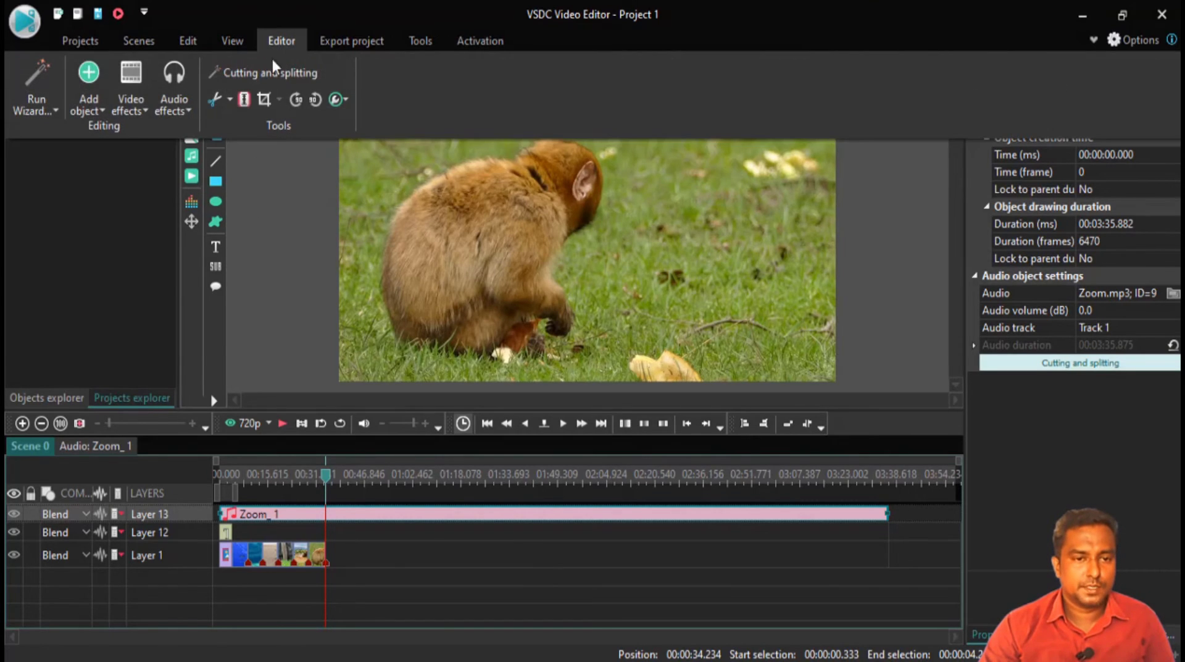
pyautogui.click(245, 101)
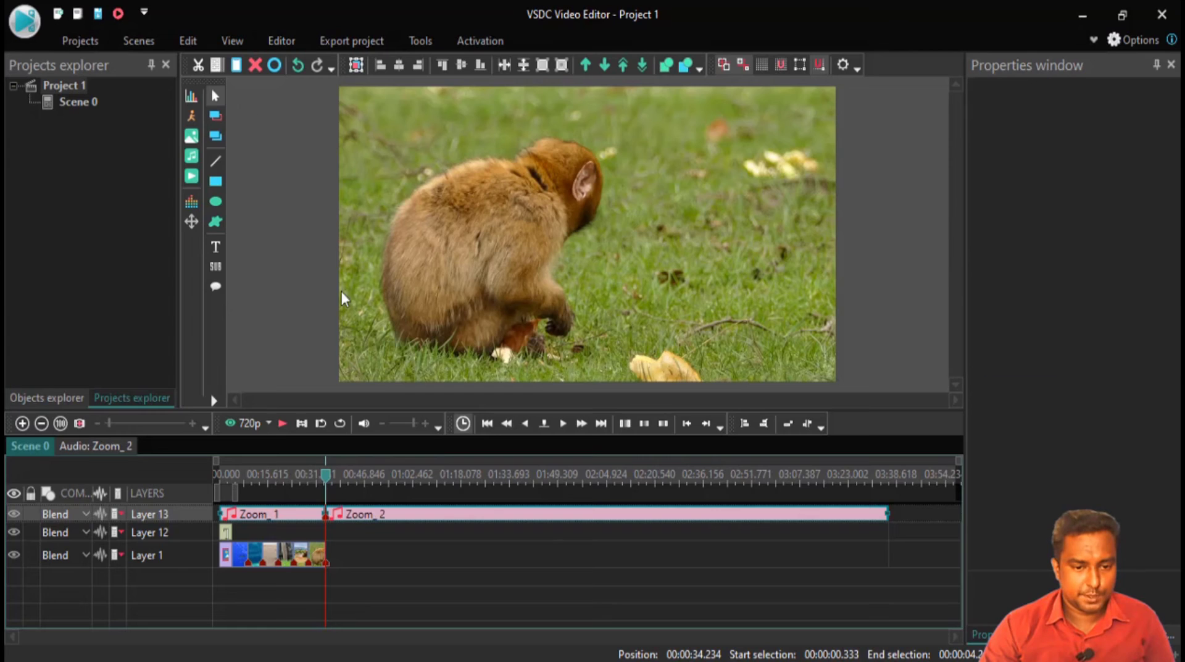
pyautogui.click(348, 516)
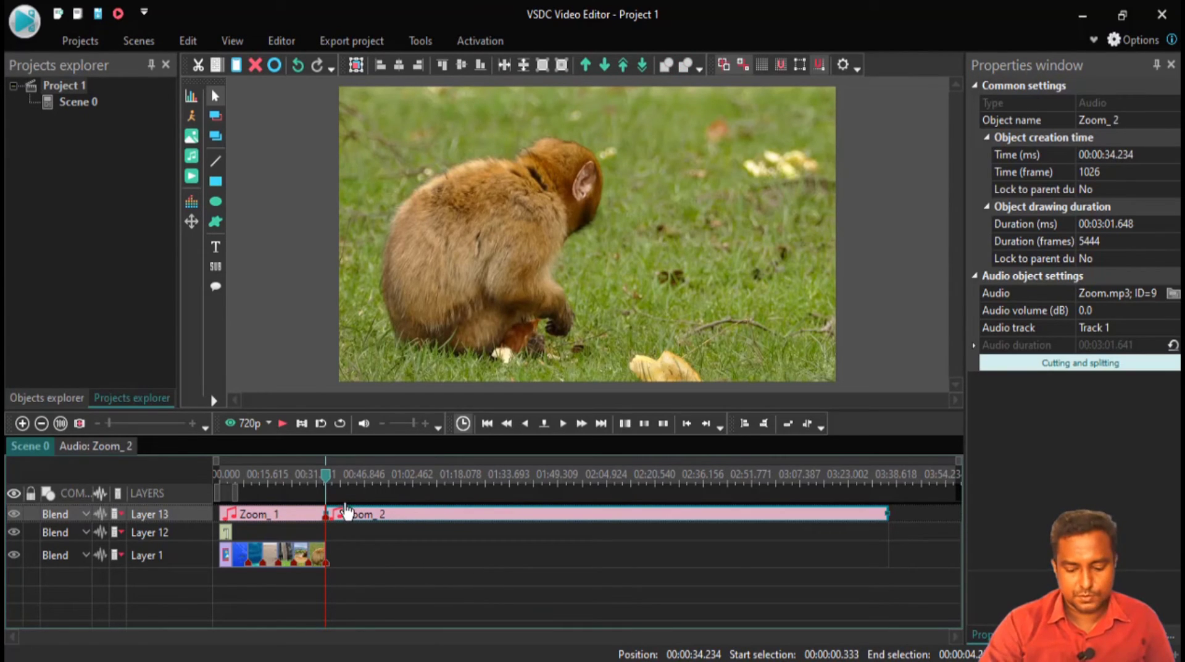
pyautogui.press('Delete')
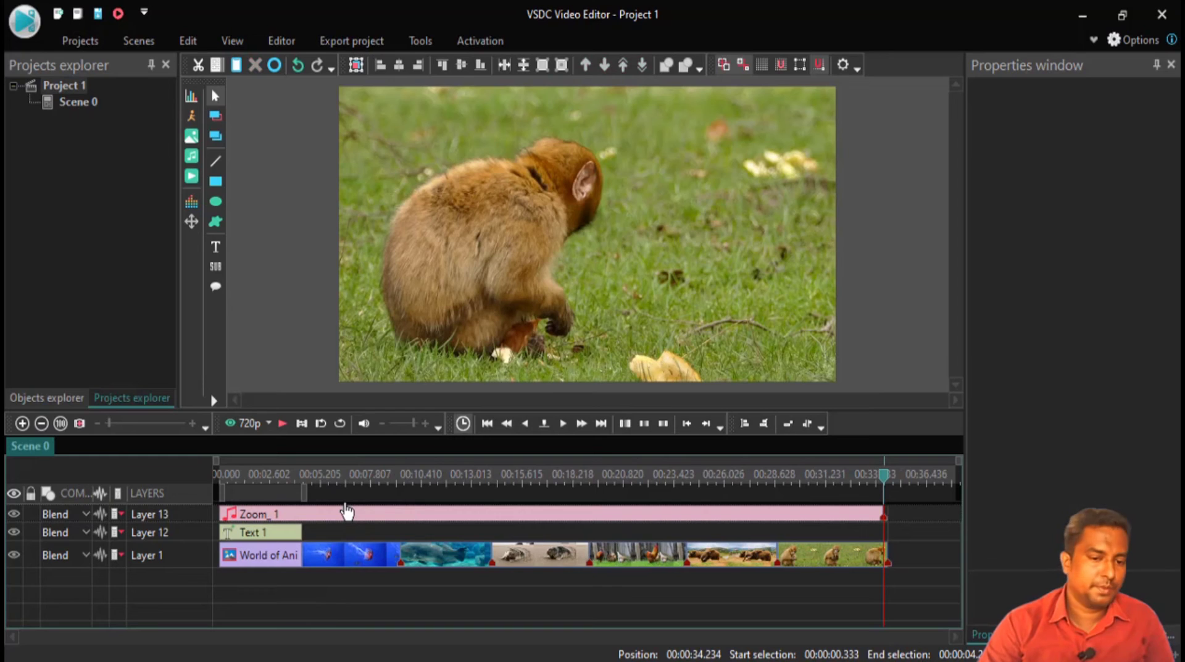
# Extend the end of the Zoom audio clip to 34.434 seconds to match the end of the last video clip.
pyautogui.moveTo(887, 485); pyautogui.dragTo(838, 475)
pyautogui.click(884, 512)
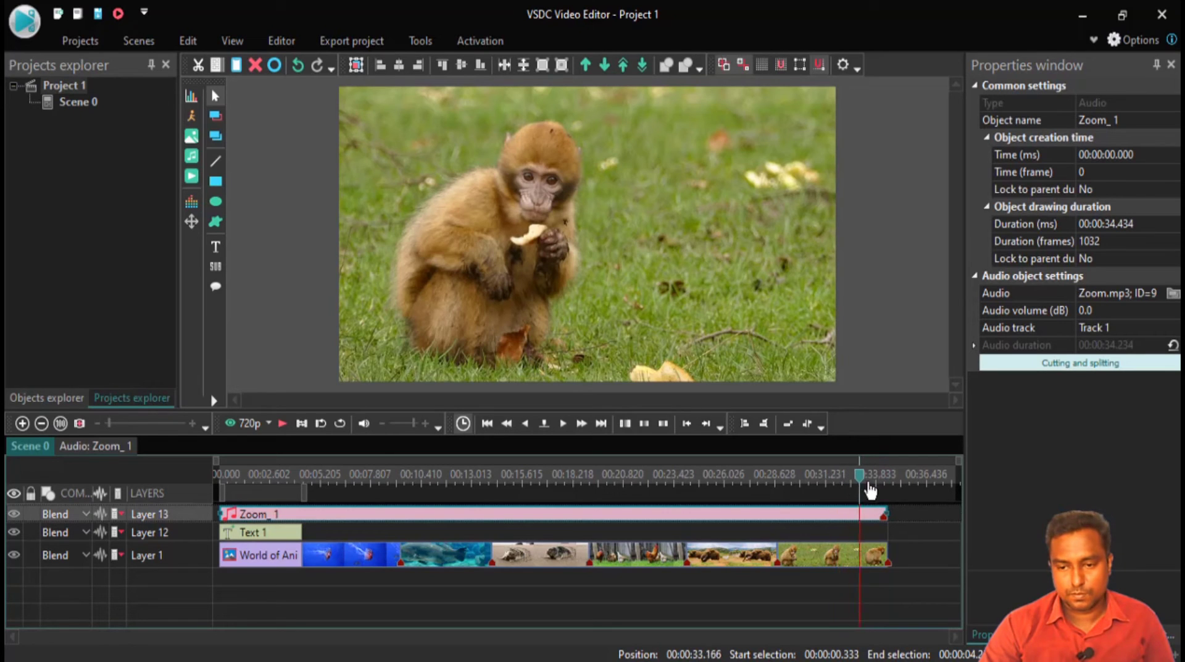
# Play the jellyfish and fish clips at several points to check how the background music mixes with the video sound.
pyautogui.click(217, 485)
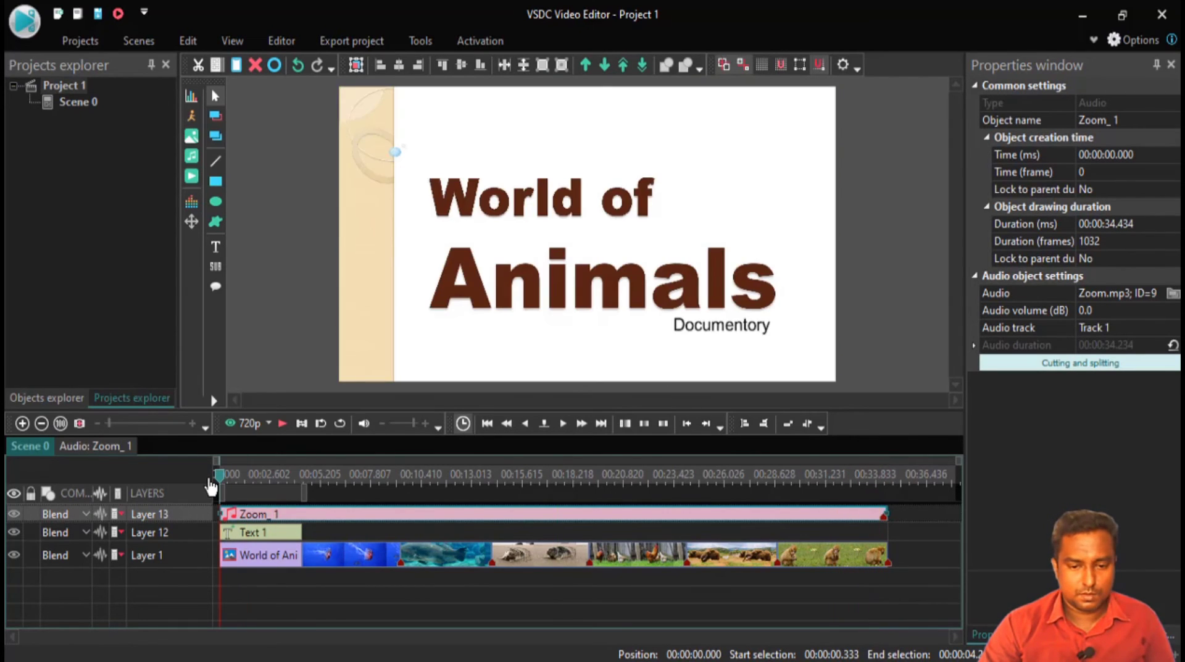
pyautogui.click(343, 484)
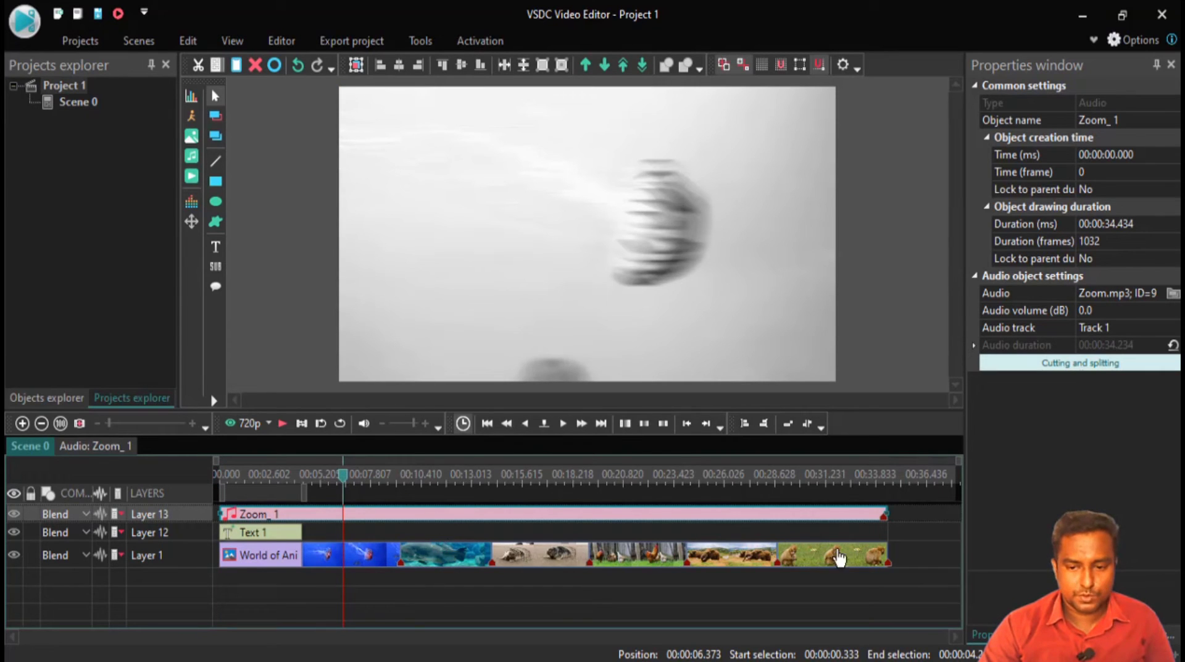
pyautogui.click(817, 591)
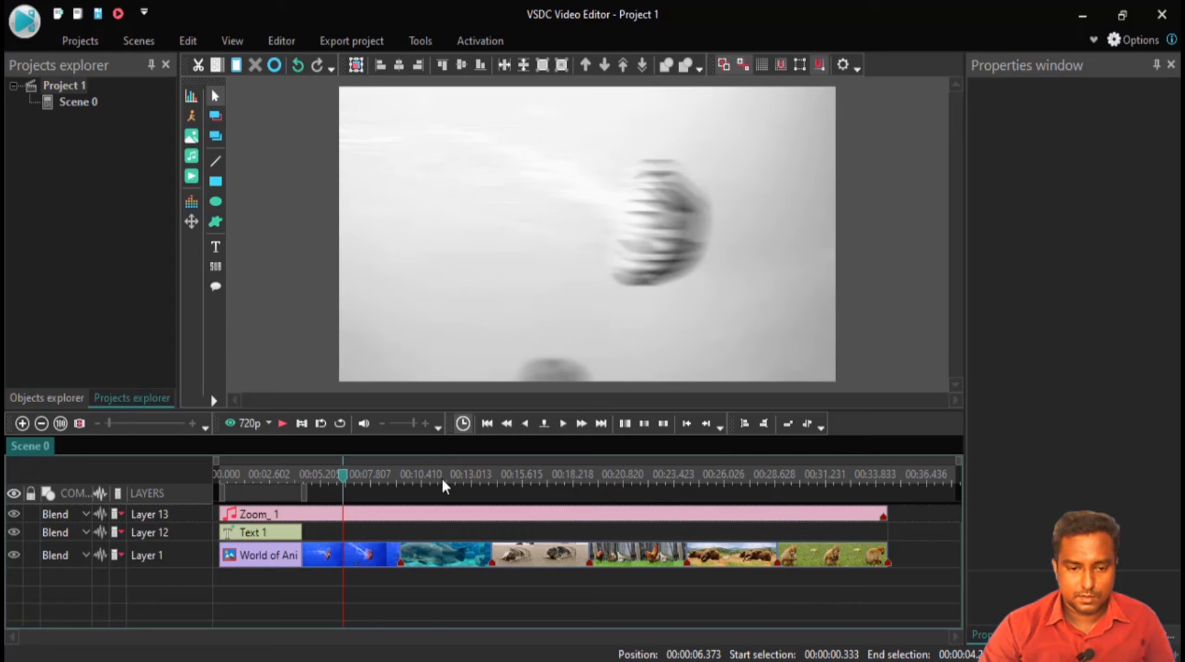
pyautogui.click(348, 475)
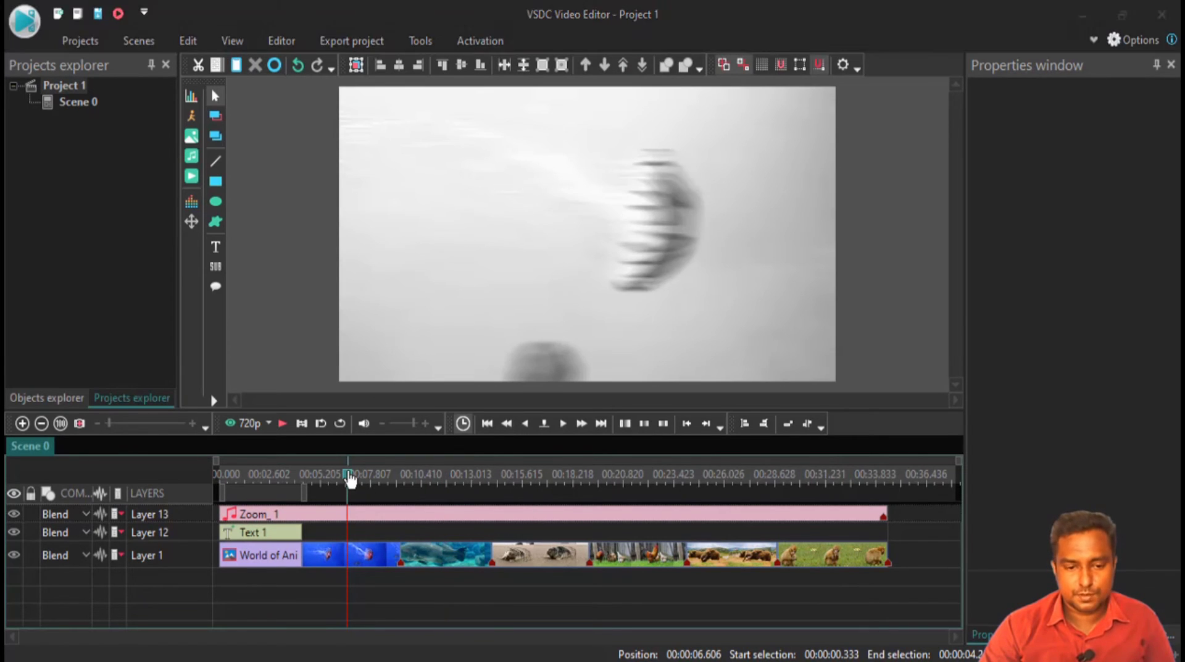
pyautogui.press('space')
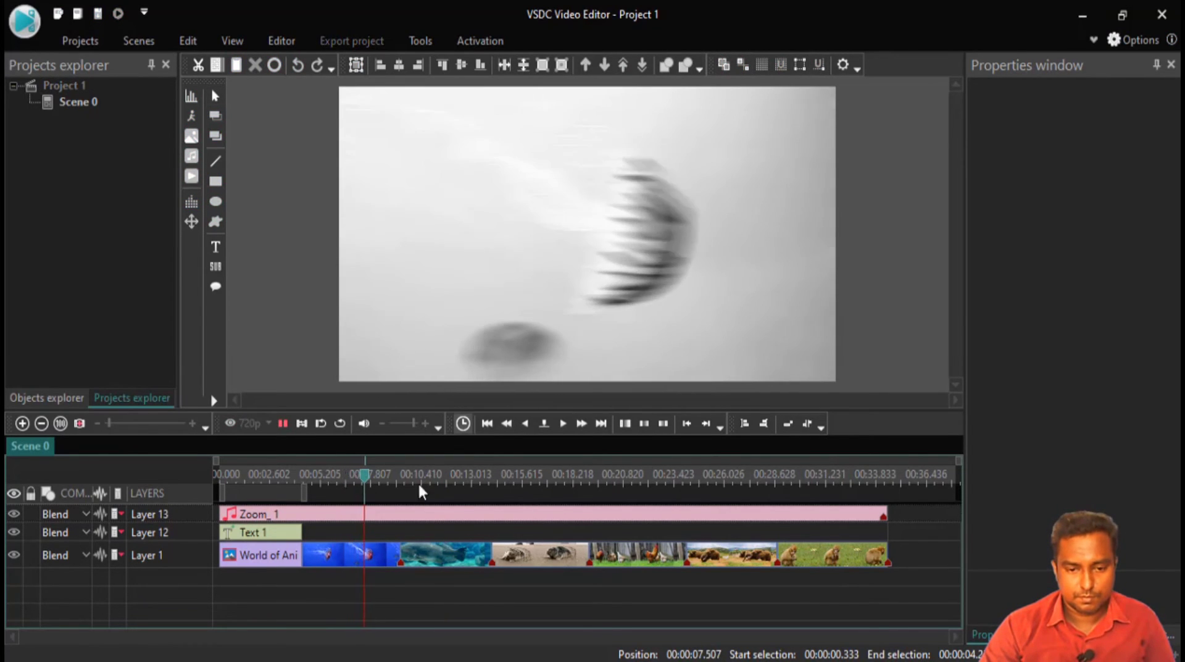
pyautogui.press('space')
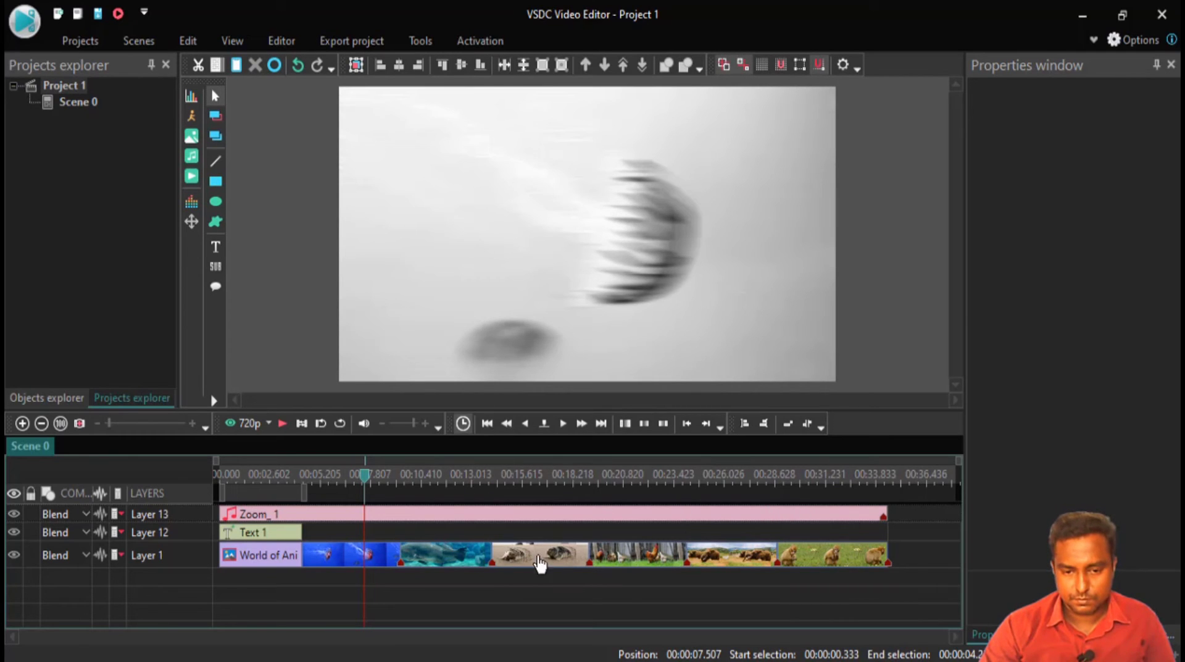
pyautogui.click(441, 476)
pyautogui.press('space')
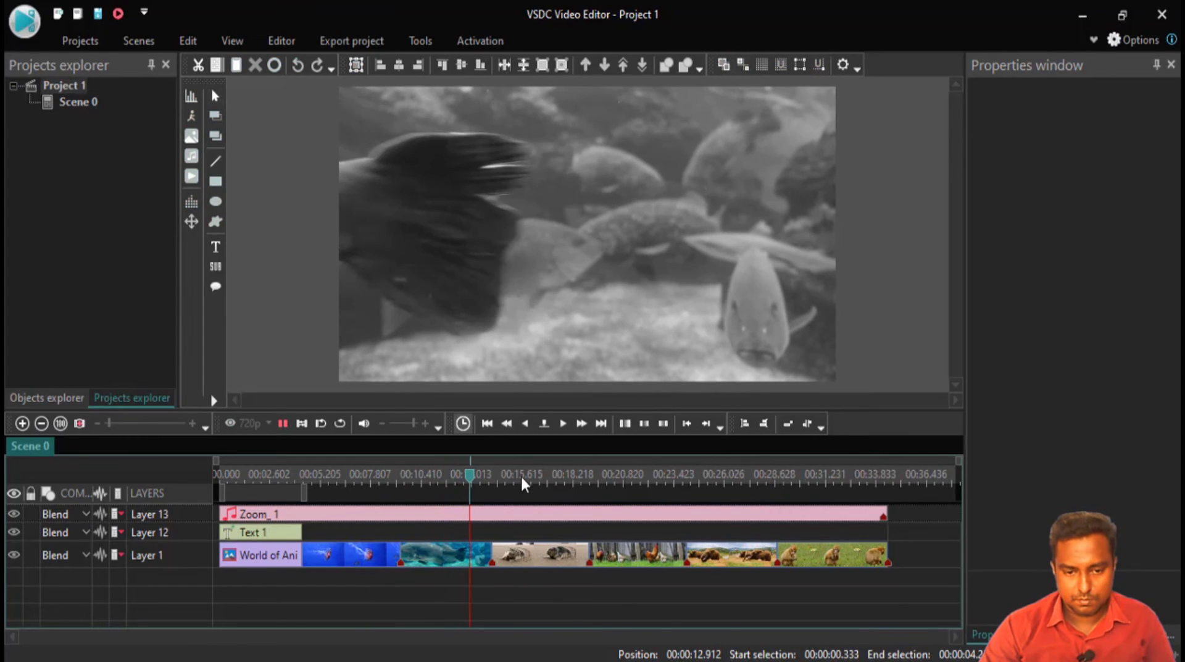
pyautogui.press('space')
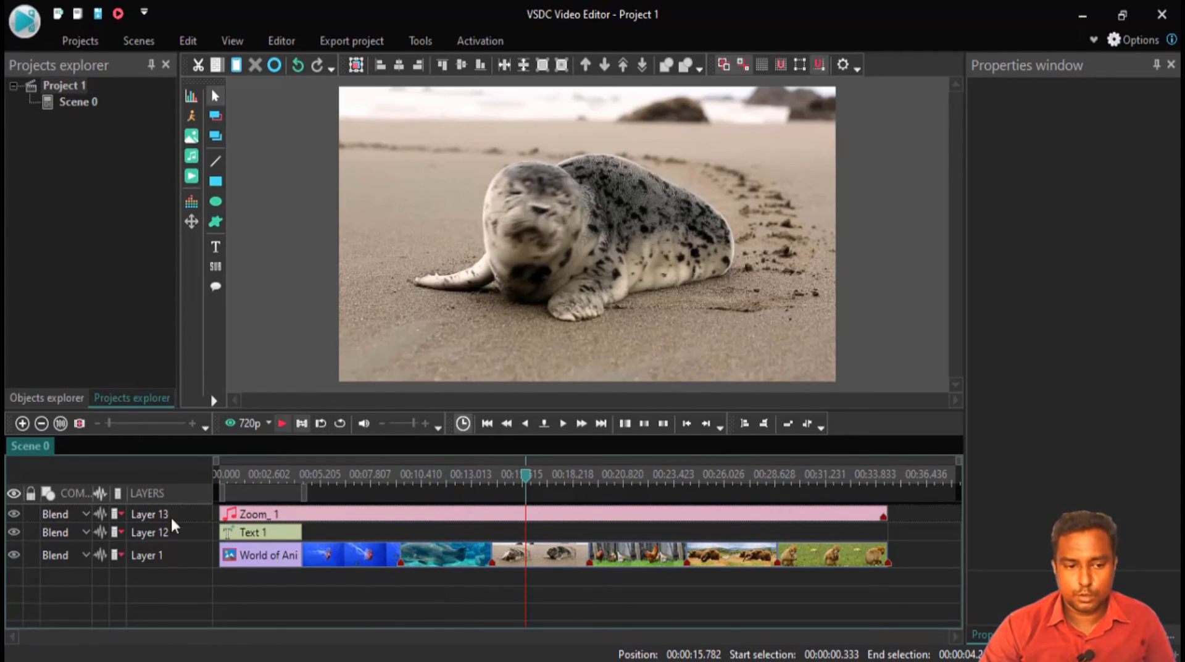
# Turn off the Zoom audio layer and play the seal, rooster and elephant clips to check their own sound.
pyautogui.click(16, 515)
pyautogui.press('space')
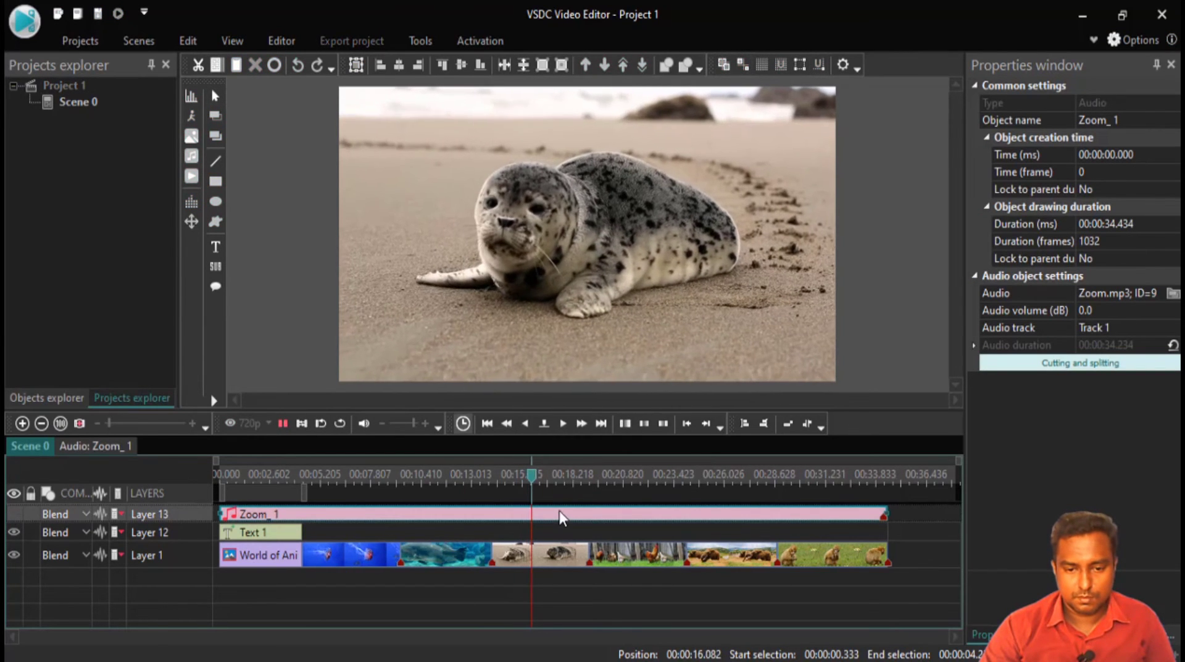
pyautogui.click(626, 477)
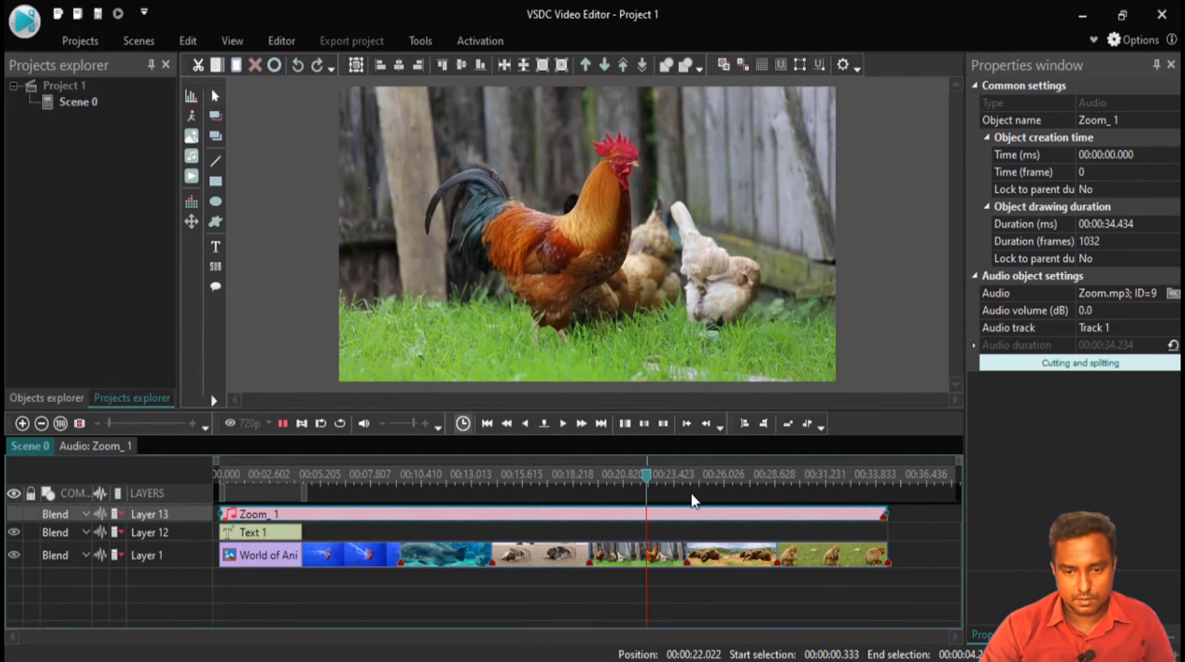
pyautogui.click(713, 475)
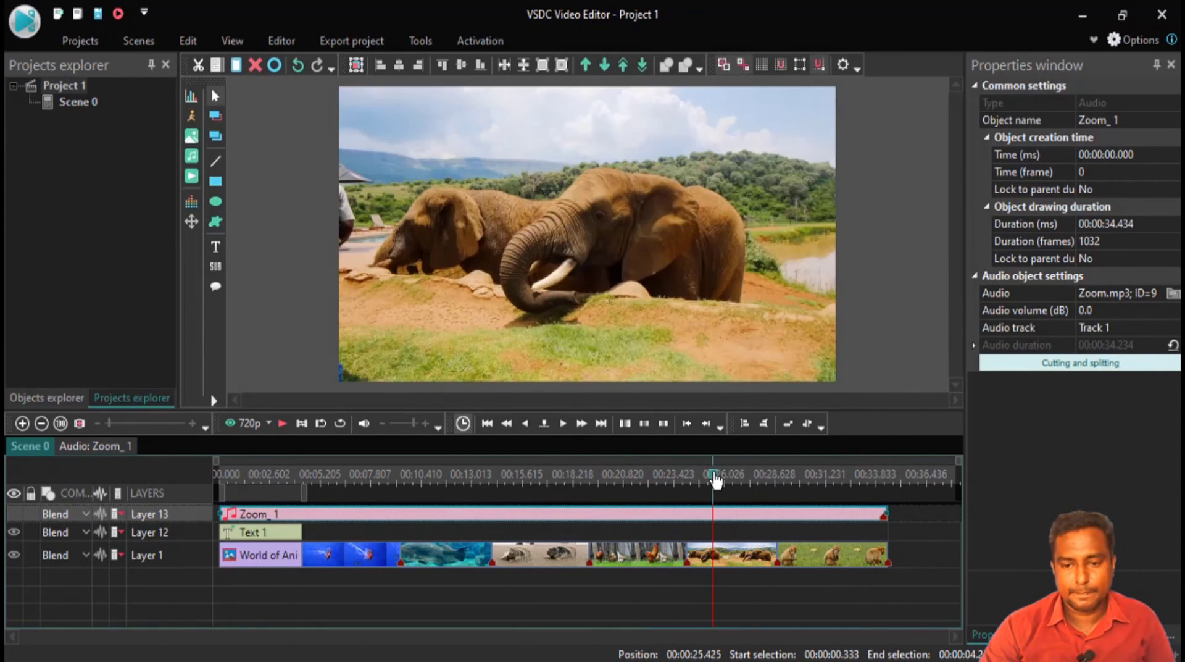
pyautogui.click(825, 478)
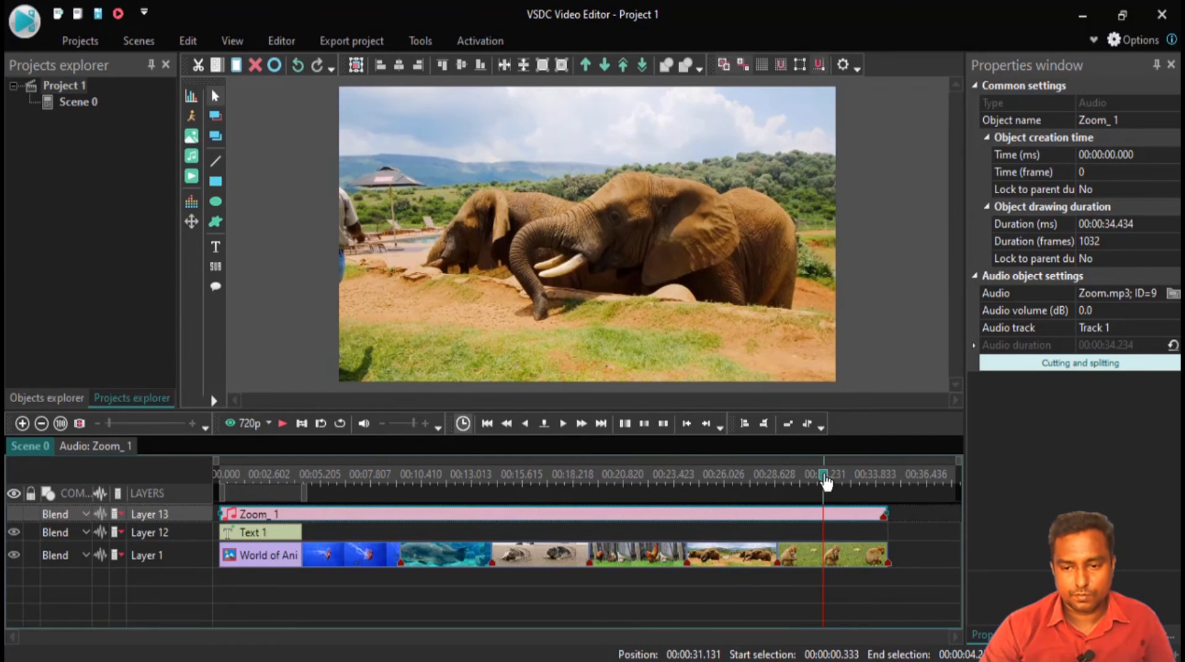
# Apply the Silence audio effect to the jellyfish video clip for the whole parent duration on an inserted new layer.
pyautogui.click(349, 569)
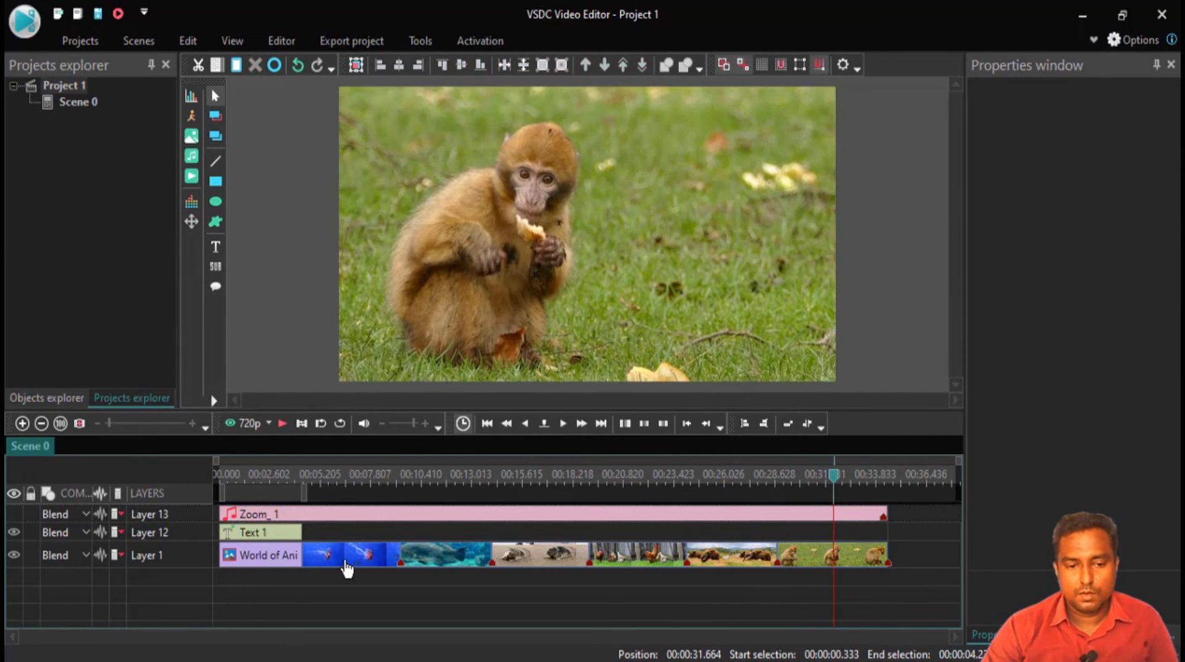
pyautogui.click(344, 567)
pyautogui.click(630, 557)
pyautogui.click(324, 559)
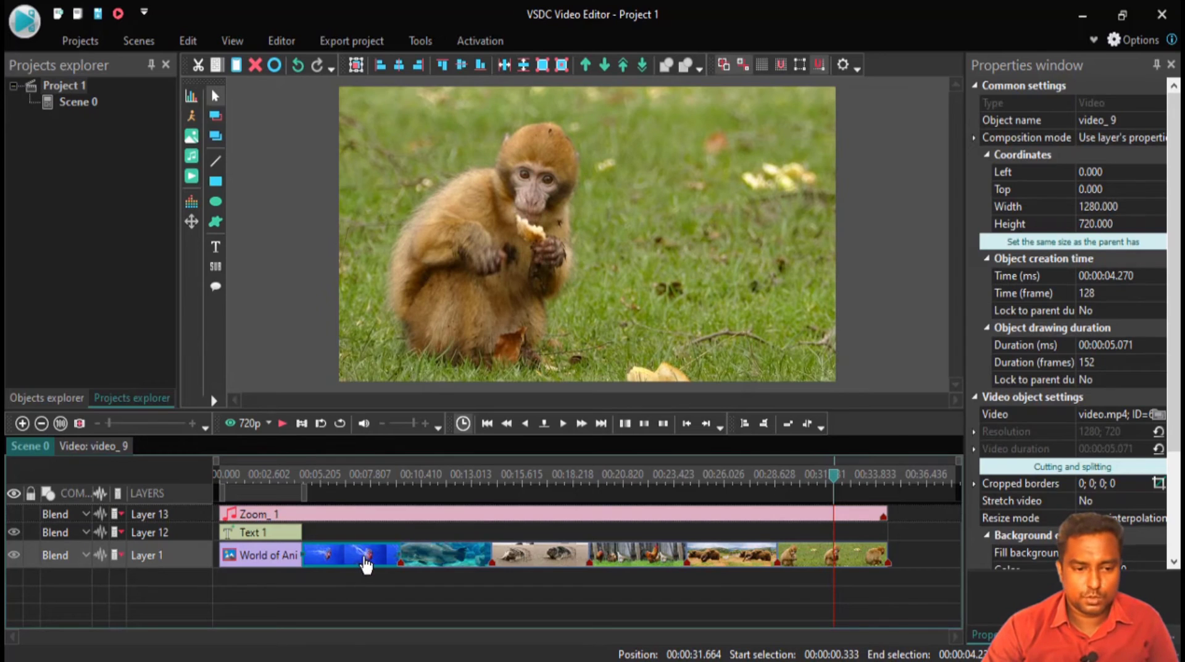
pyautogui.click(350, 583)
pyautogui.click(351, 563)
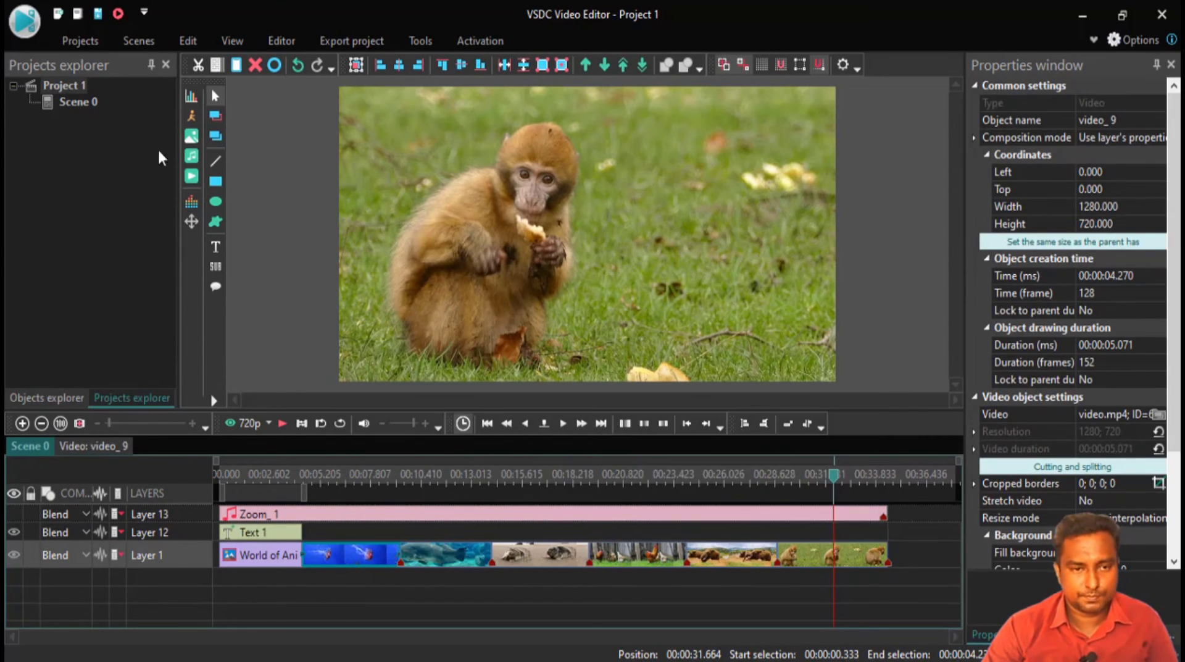
pyautogui.click(279, 37)
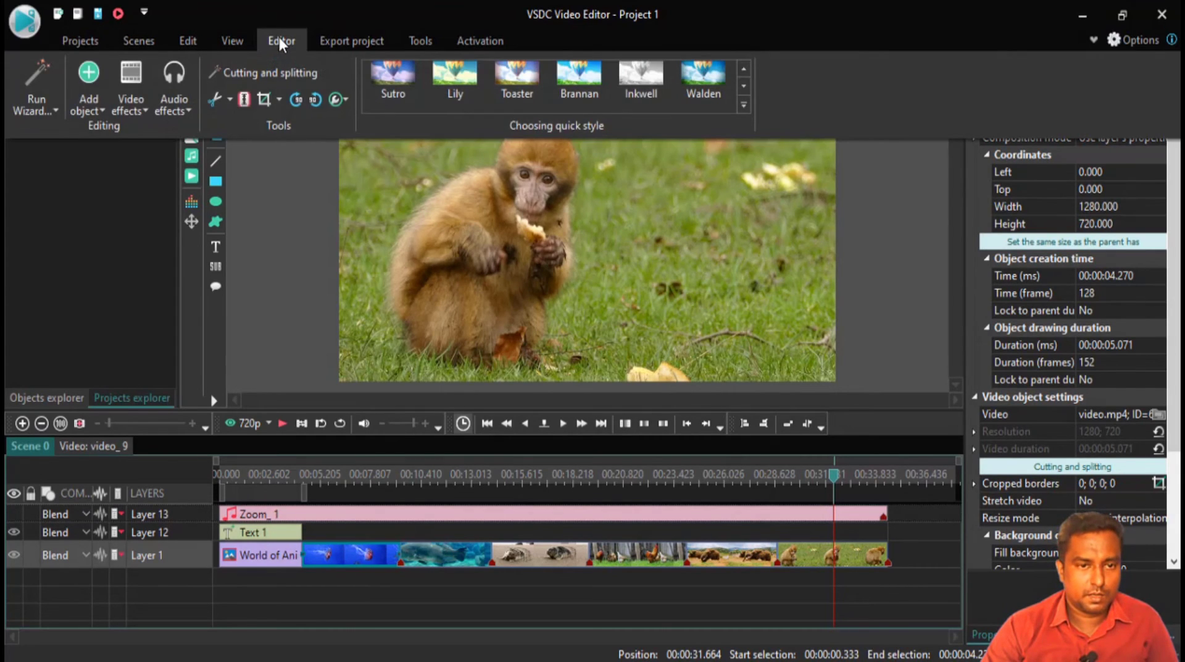
pyautogui.click(173, 109)
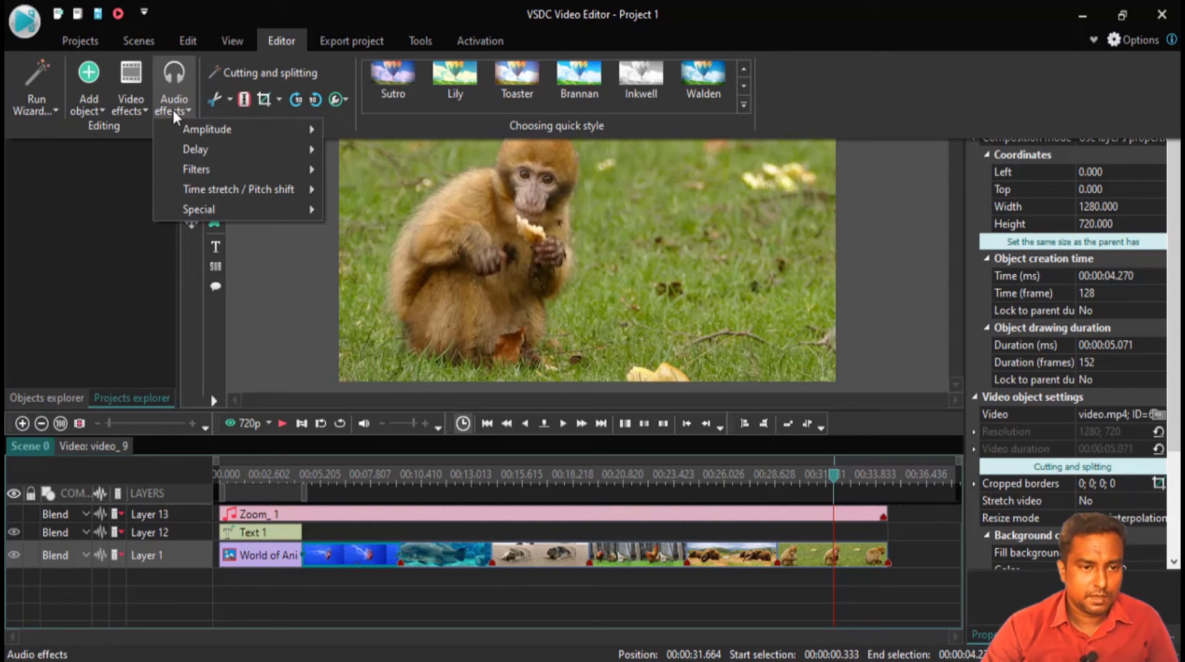
pyautogui.moveTo(269, 131)
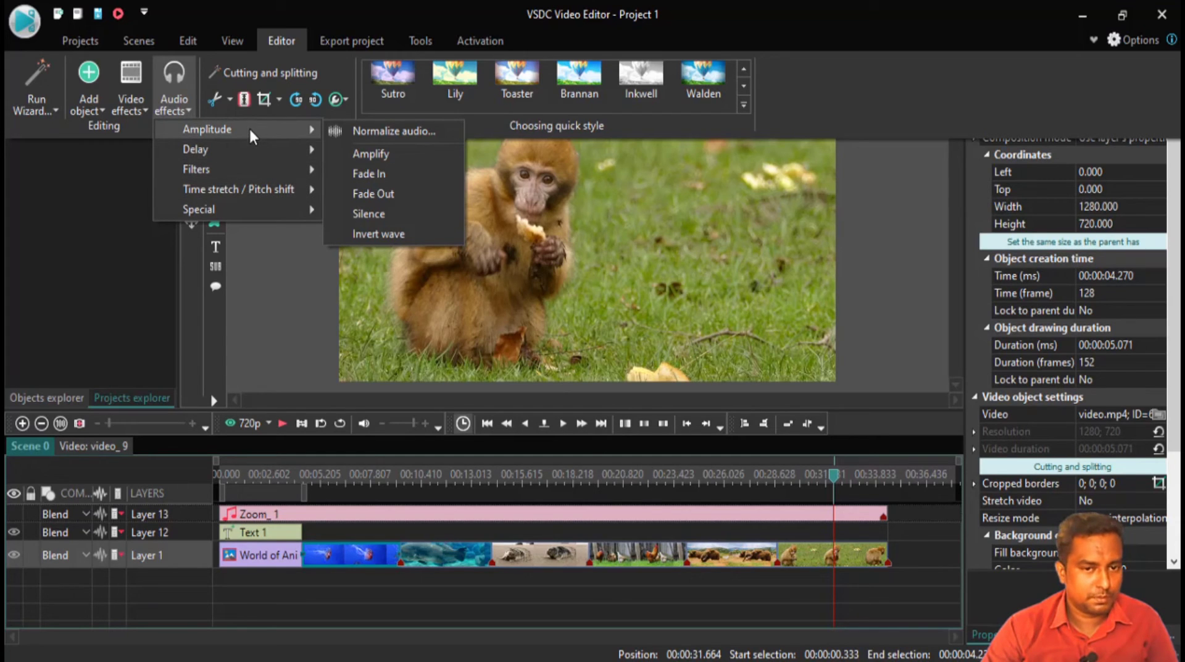
pyautogui.click(391, 210)
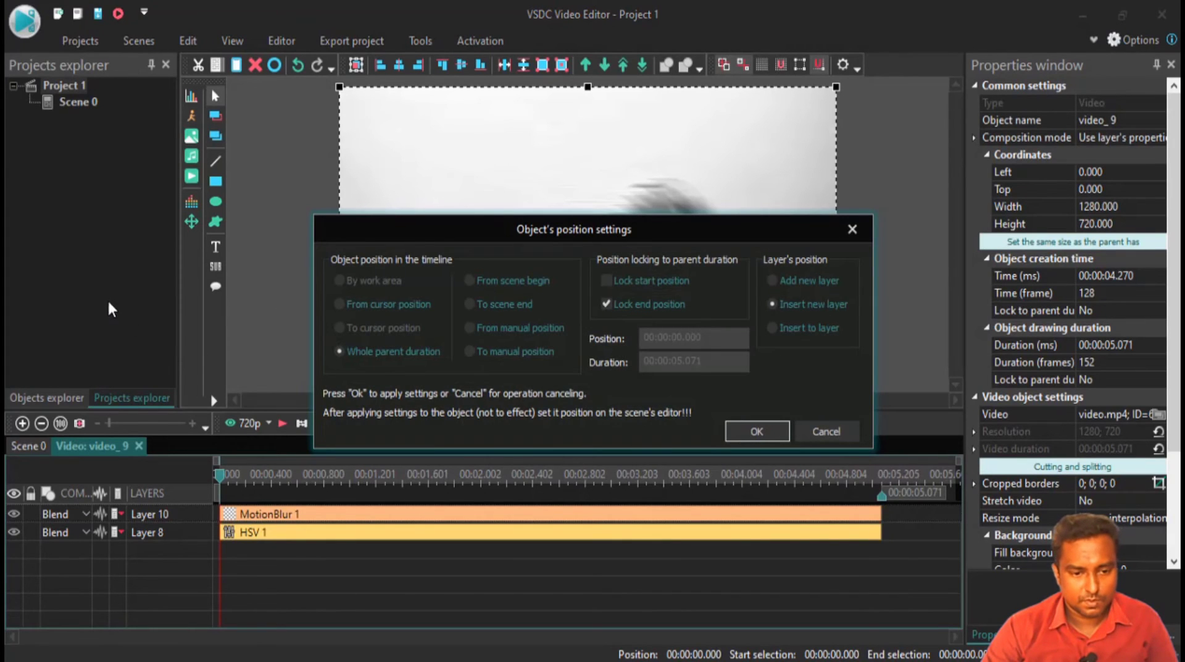
pyautogui.click(750, 434)
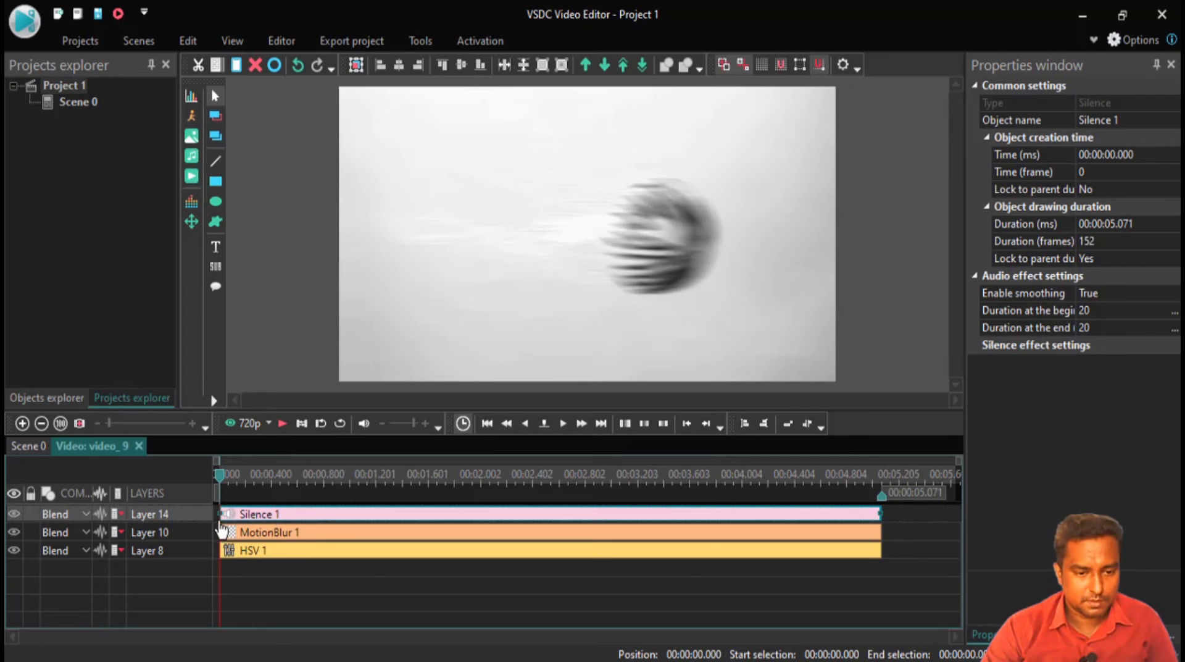
# Review the Silence, MotionBlur and HSV effects on the jellyfish clip and scrub its opening frames in the scene.
pyautogui.click(26, 448)
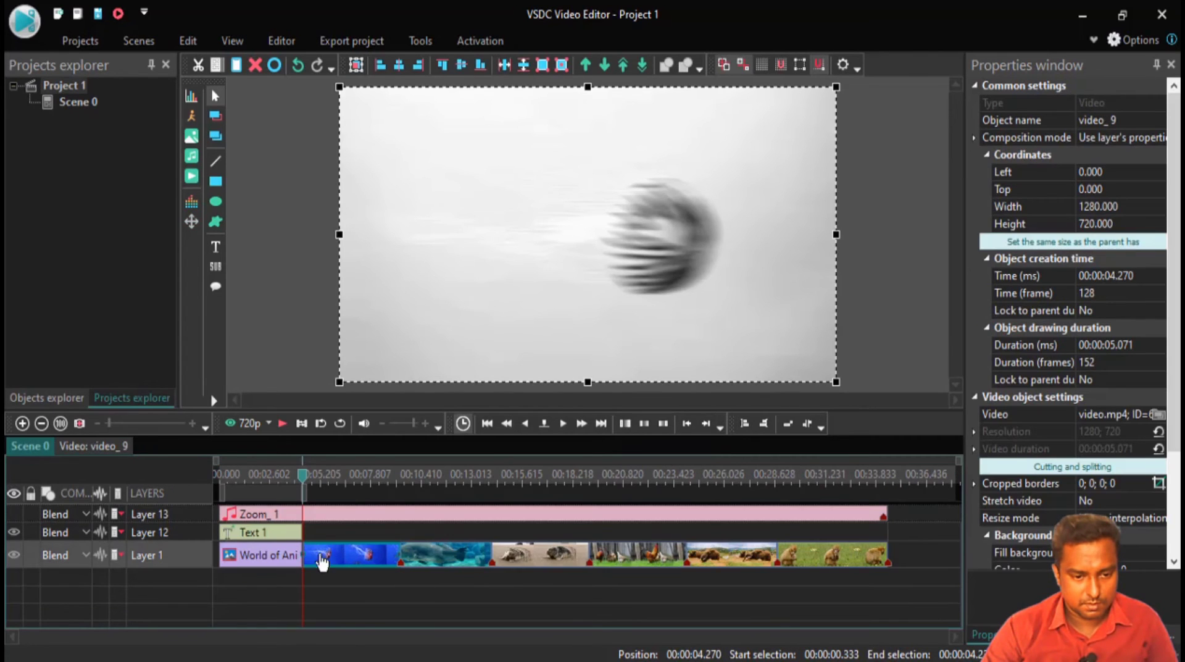
pyautogui.moveTo(306, 486); pyautogui.dragTo(359, 486)
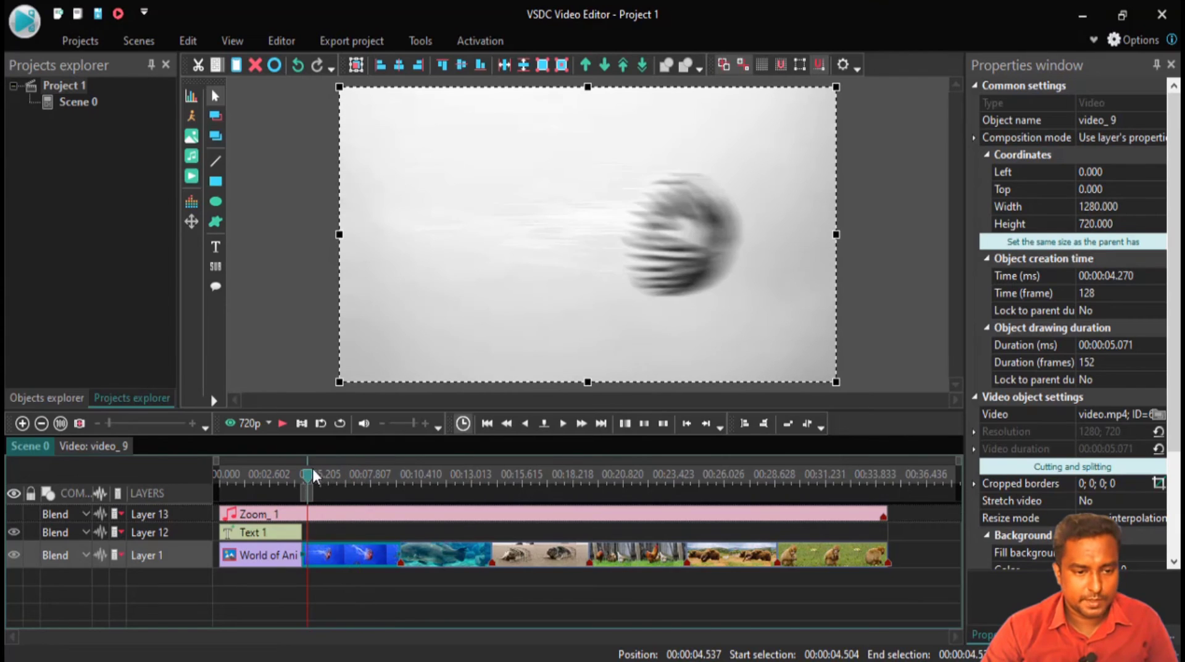
pyautogui.click(92, 446)
pyautogui.click(297, 520)
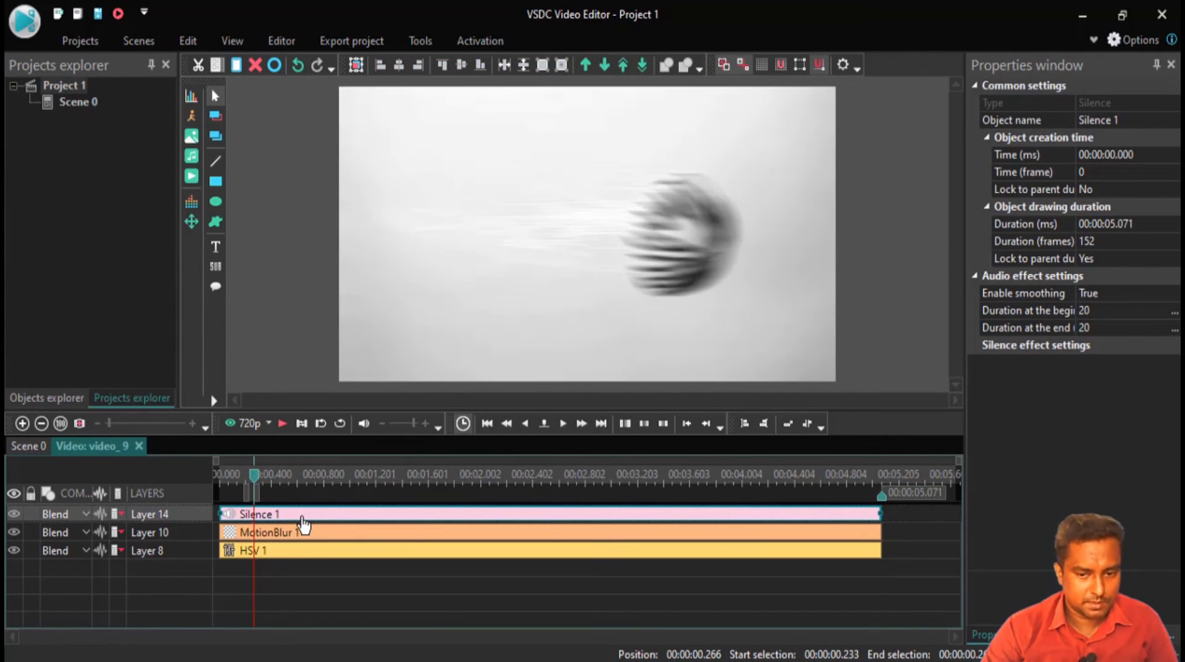
pyautogui.click(19, 448)
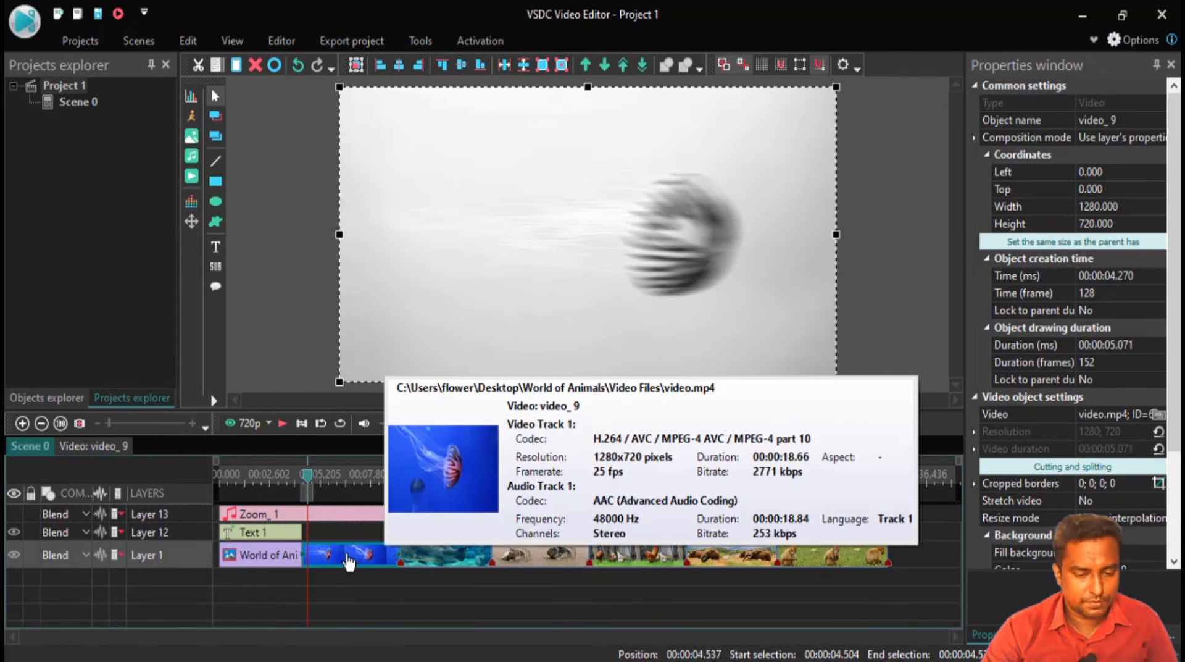
pyautogui.click(76, 447)
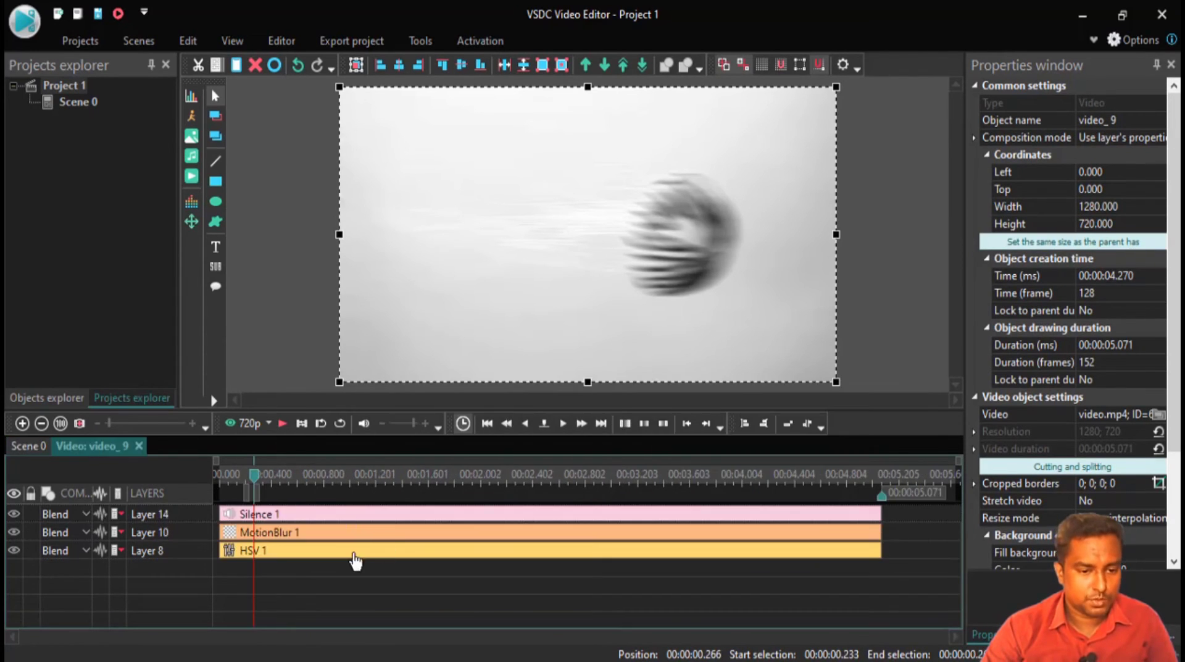
pyautogui.click(303, 536)
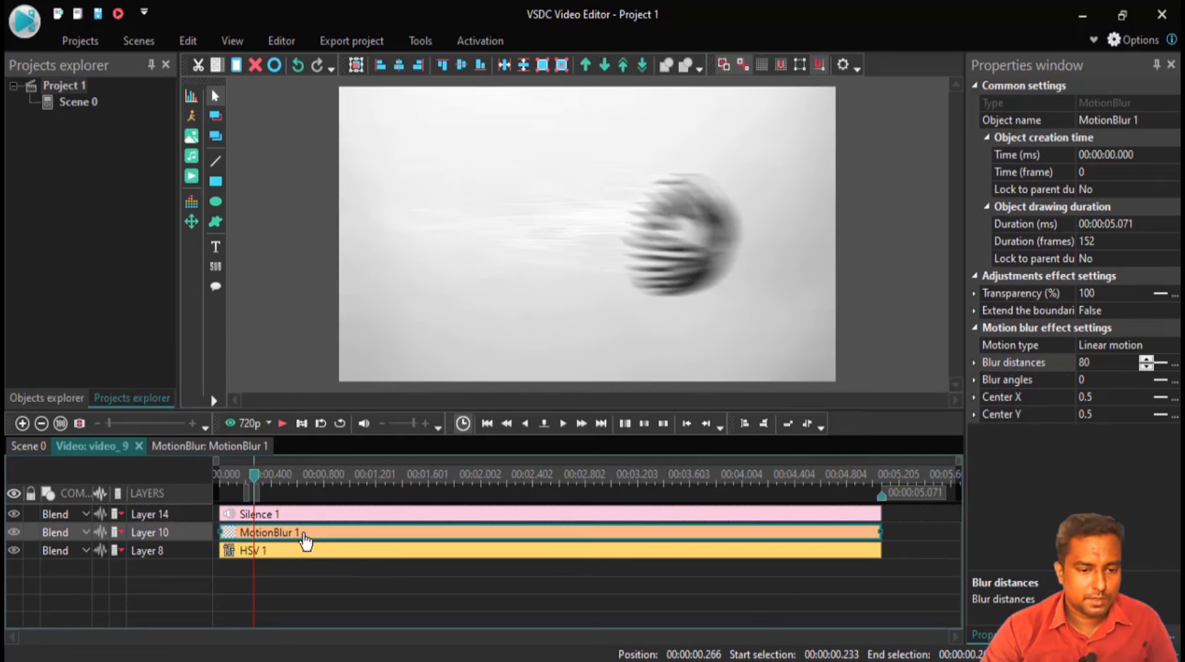
pyautogui.click(276, 551)
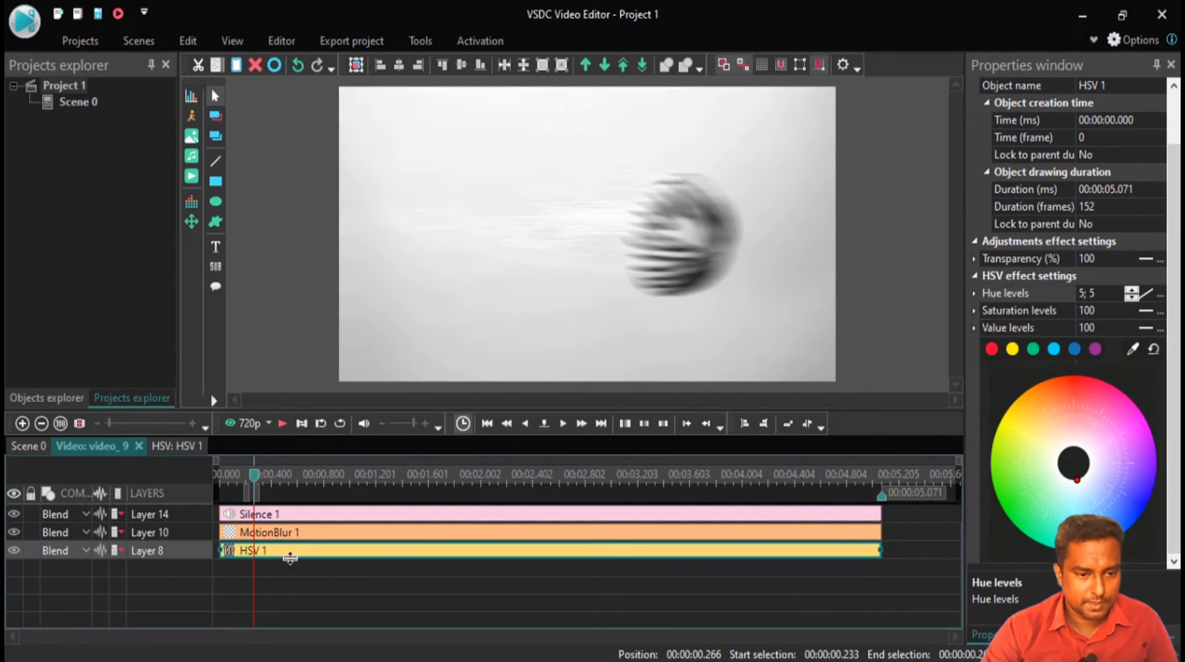
pyautogui.moveTo(238, 488); pyautogui.dragTo(228, 487)
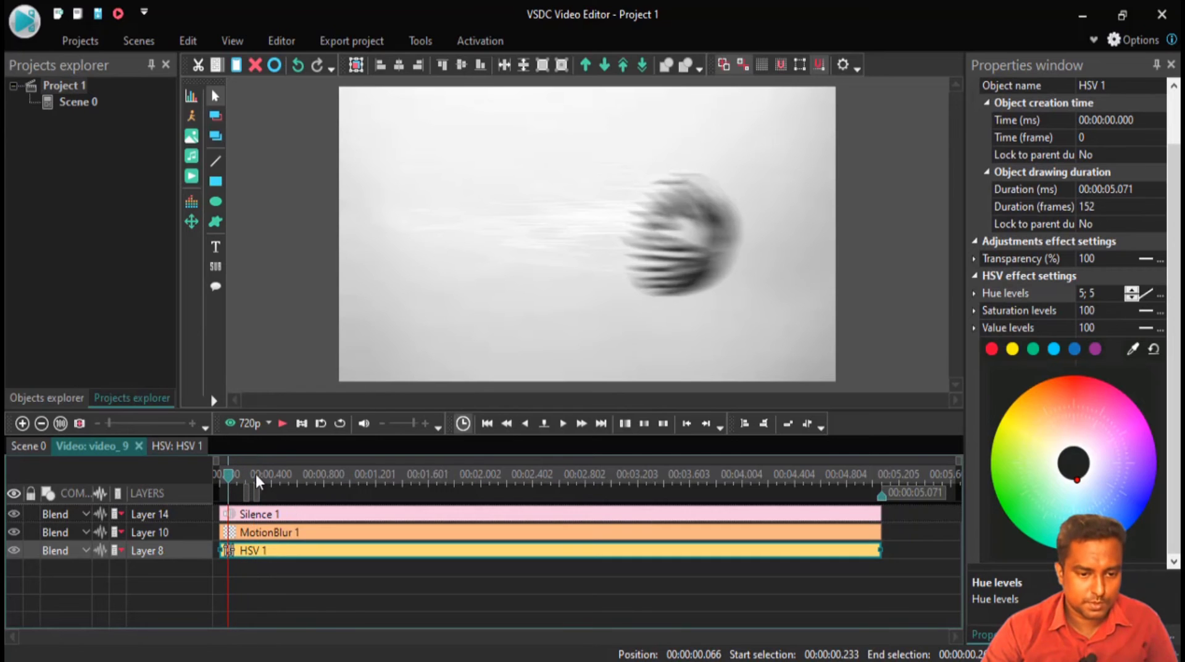
pyautogui.click(29, 445)
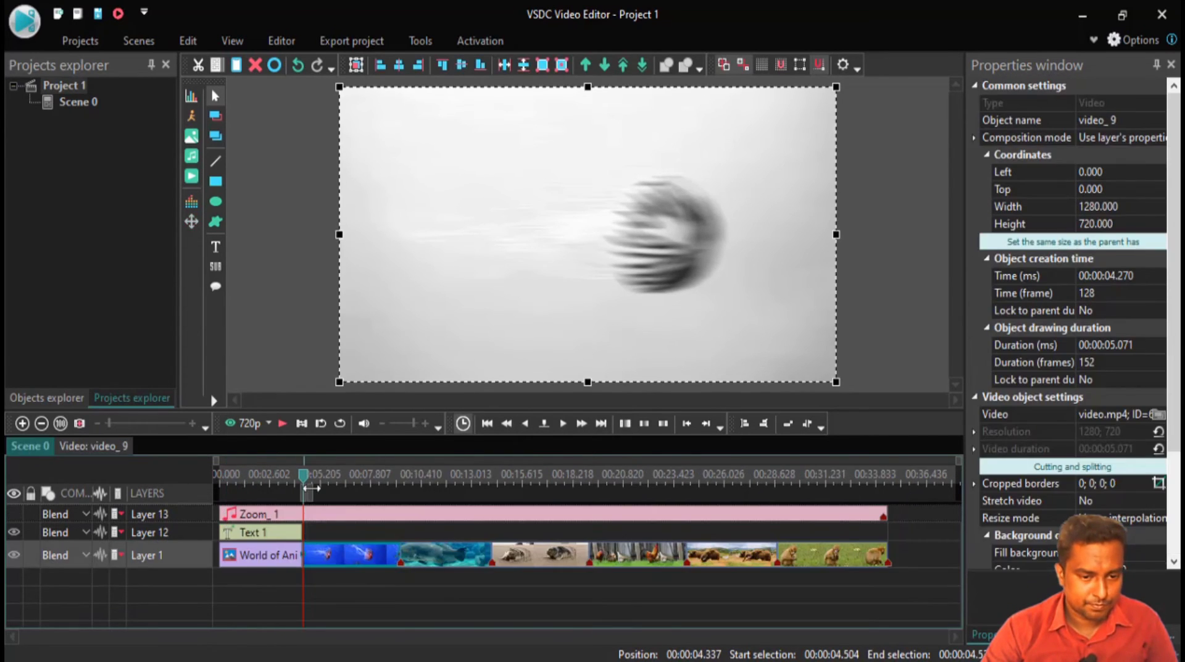
# Apply the Silence audio effect to the rooster video clip for the whole parent duration on a new layer.
pyautogui.moveTo(320, 480); pyautogui.dragTo(589, 516)
pyautogui.click(620, 565)
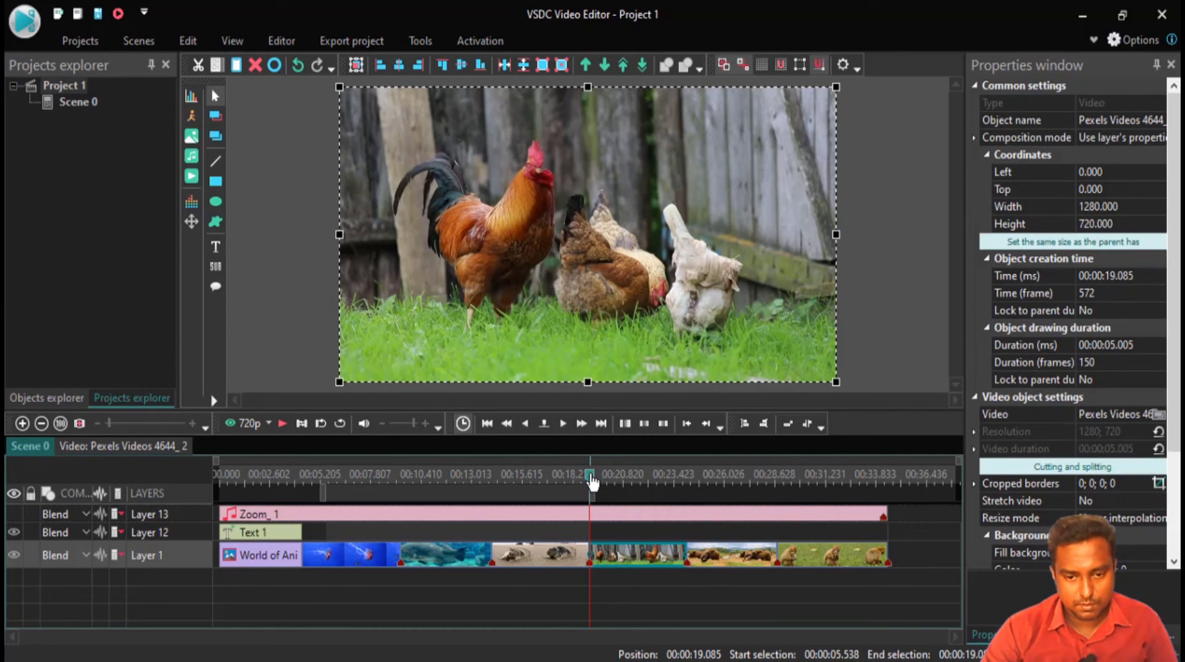
pyautogui.moveTo(593, 481); pyautogui.dragTo(593, 483)
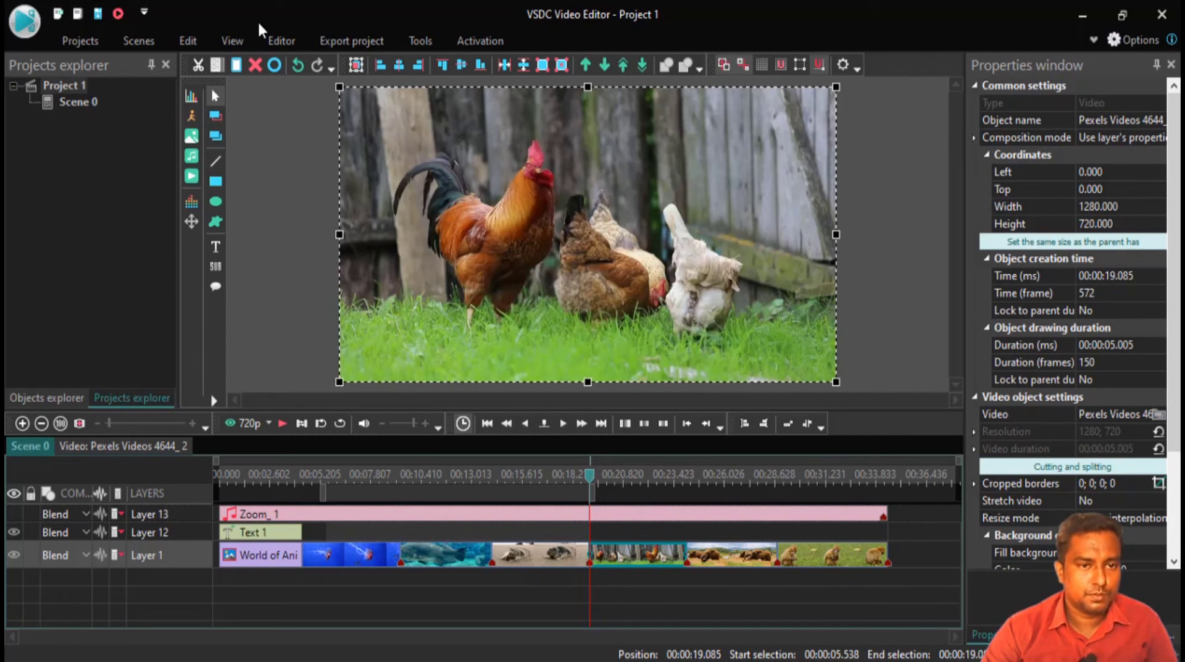
pyautogui.rightClick(624, 562)
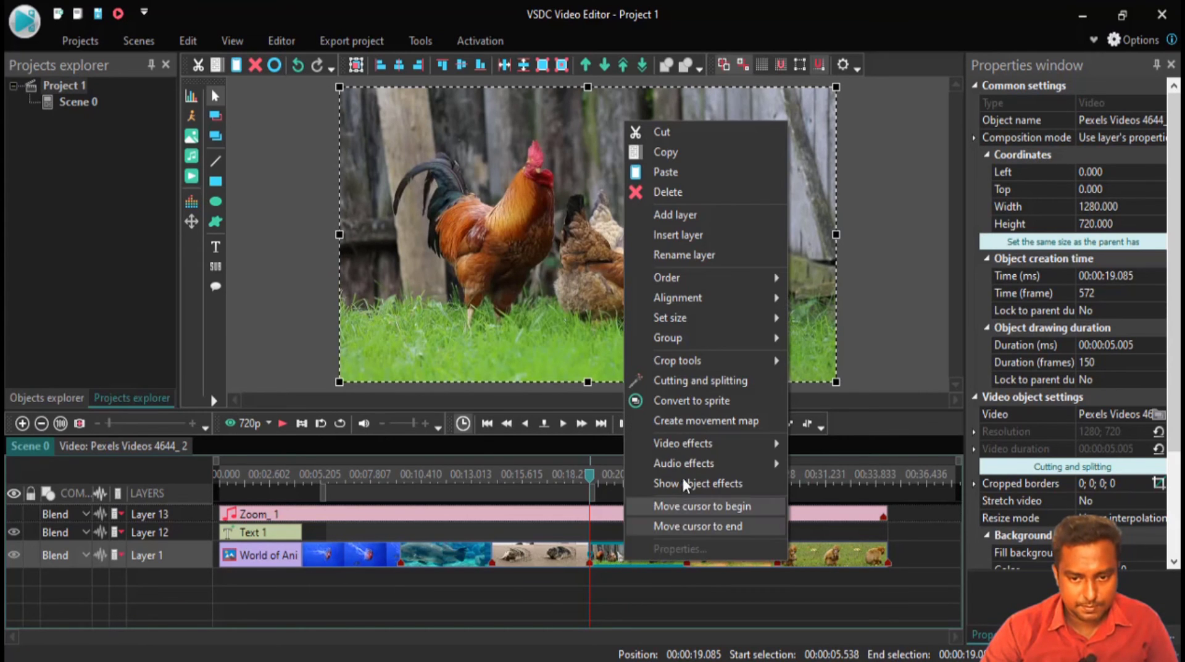
pyautogui.moveTo(693, 465)
pyautogui.moveTo(888, 472)
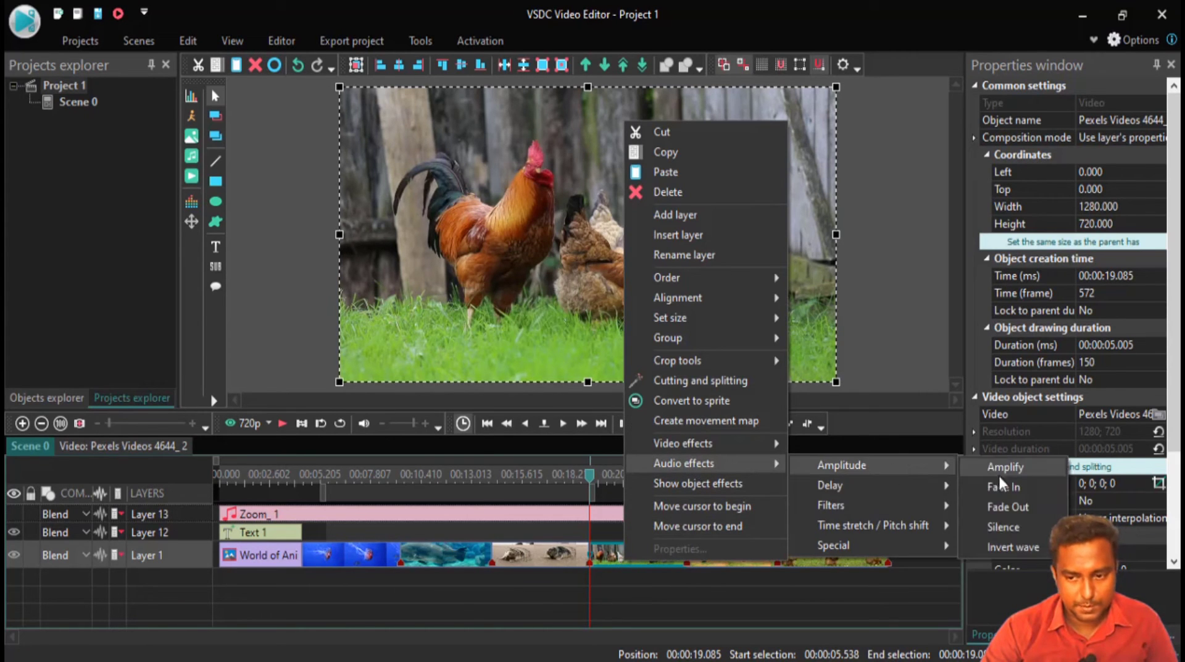
pyautogui.click(1014, 528)
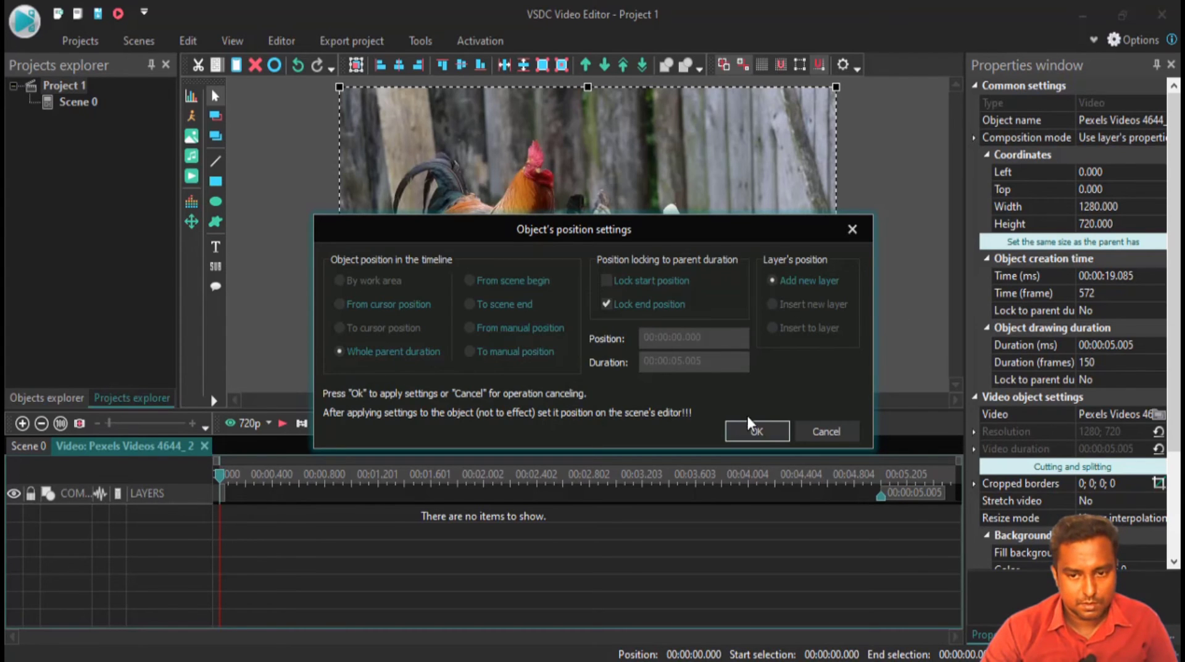
pyautogui.click(753, 430)
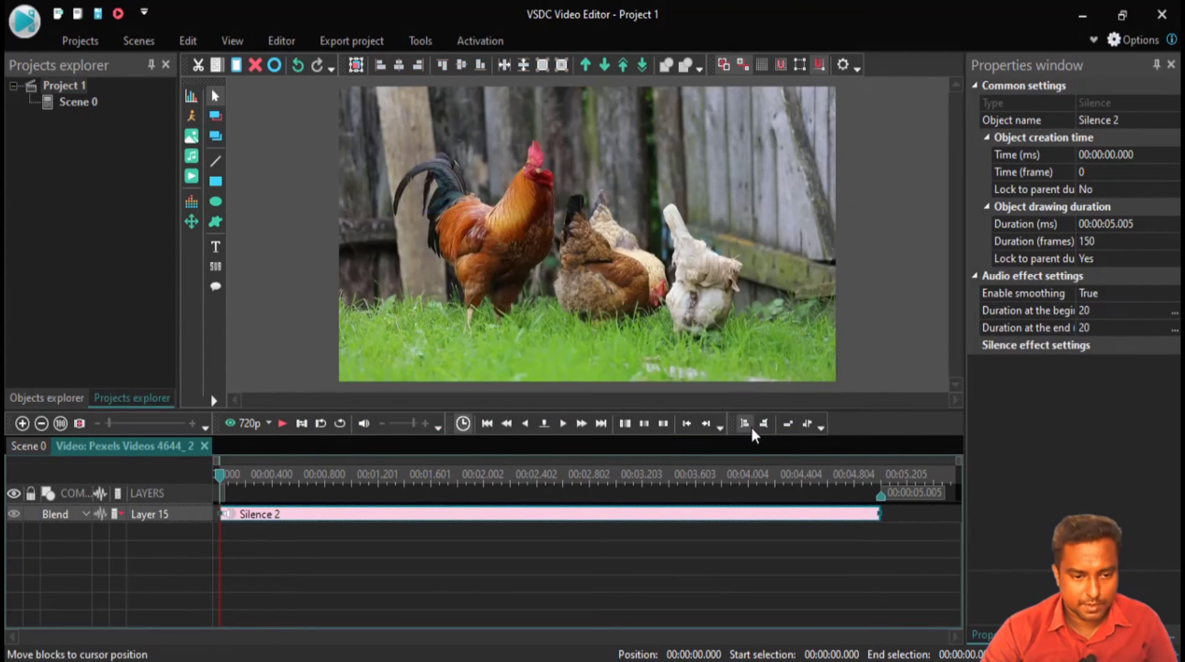
# Play the rooster clip from its start in the scene to check its sound.
pyautogui.click(23, 442)
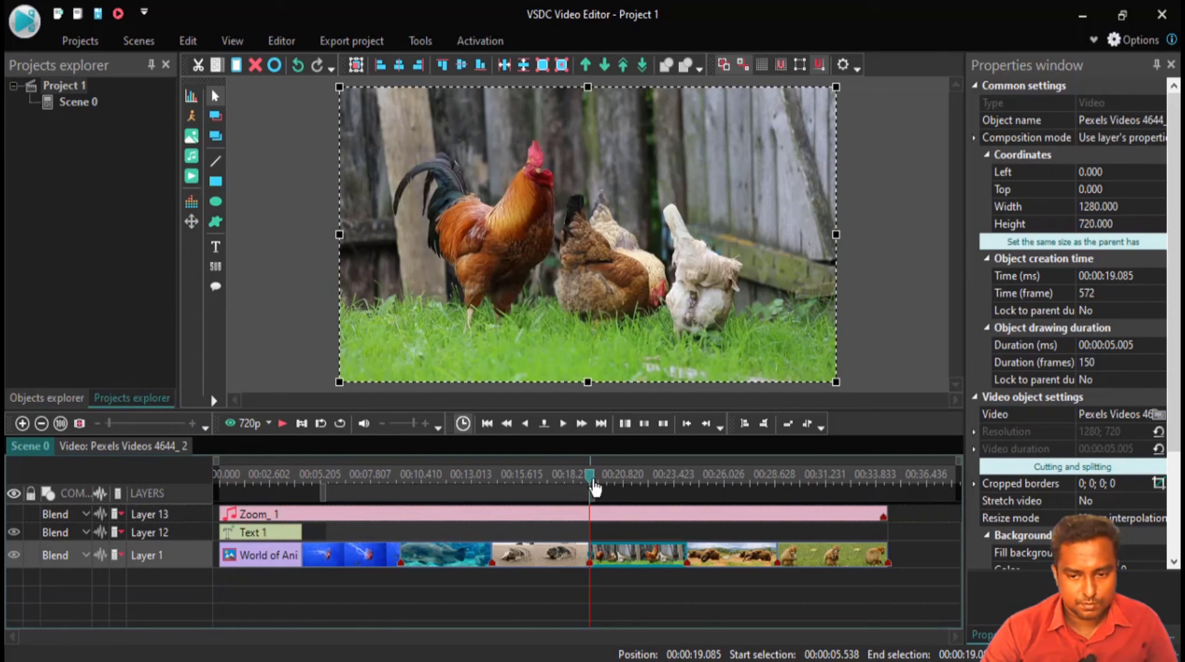
pyautogui.moveTo(666, 566)
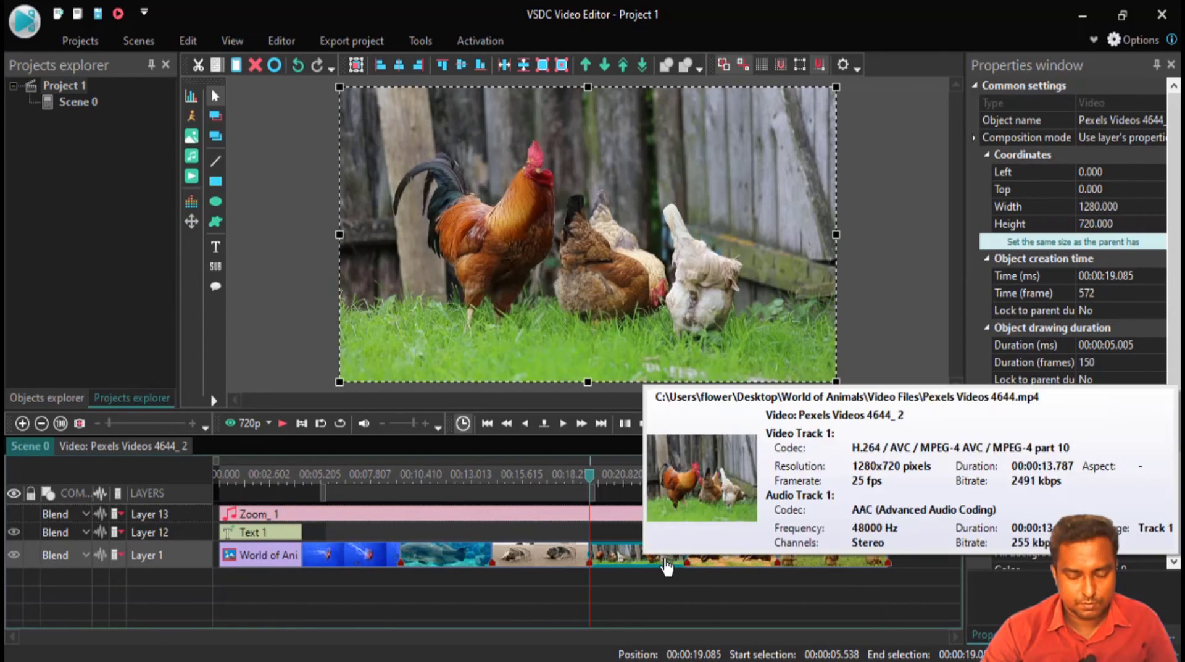
pyautogui.press('space')
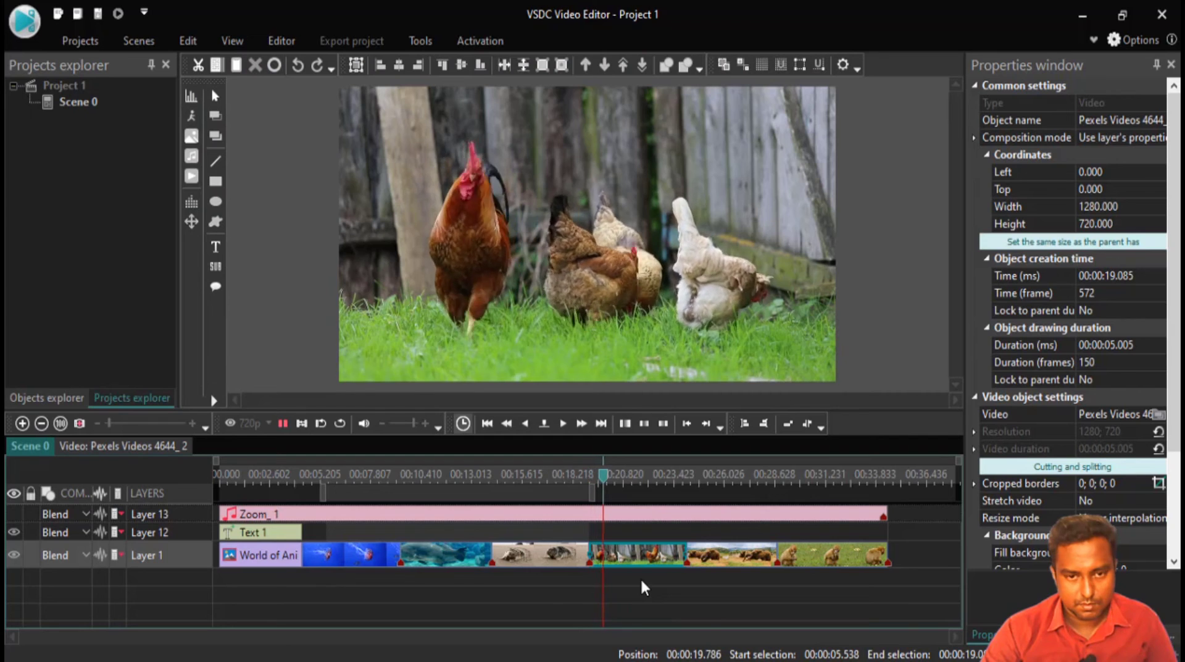
pyautogui.press('space')
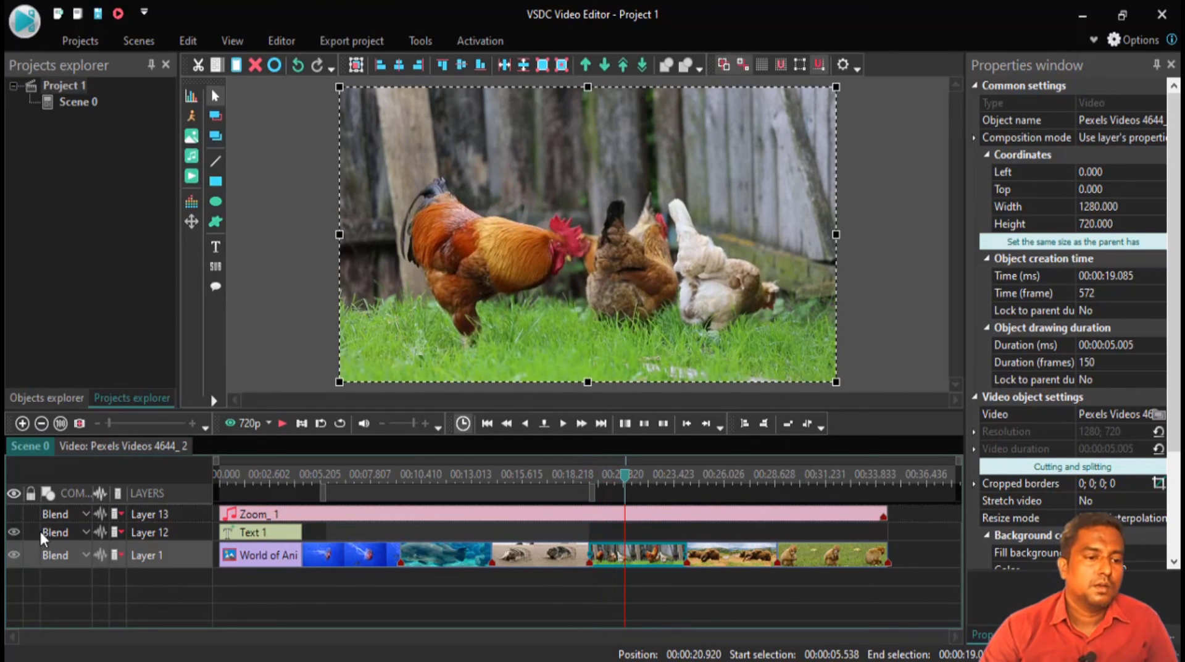
# Turn the Zoom audio layer back on and play the scene from the beginning into the seal clip.
pyautogui.click(12, 513)
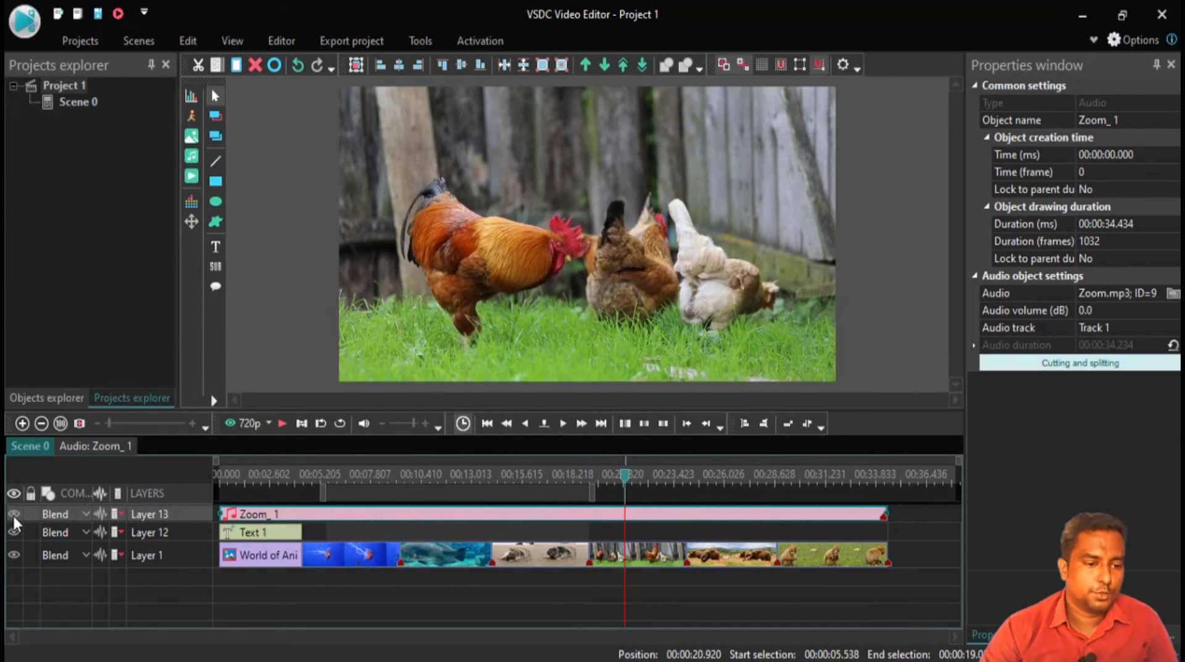
pyautogui.moveTo(254, 472); pyautogui.dragTo(198, 476)
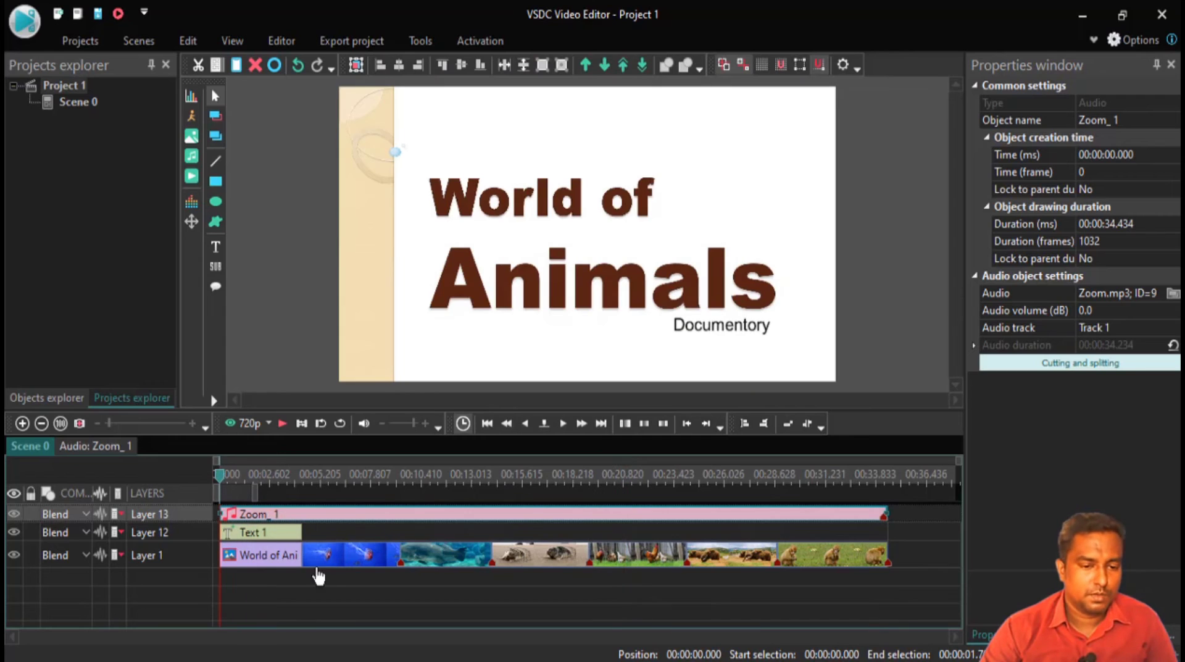
pyautogui.press('space')
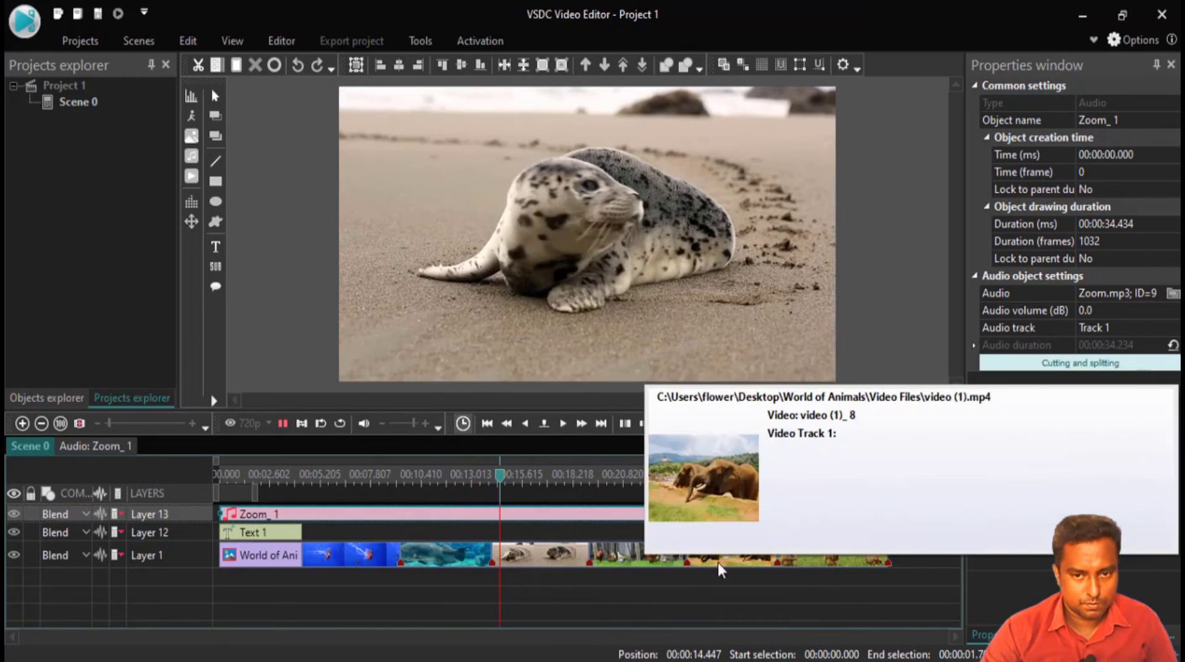
pyautogui.press('space')
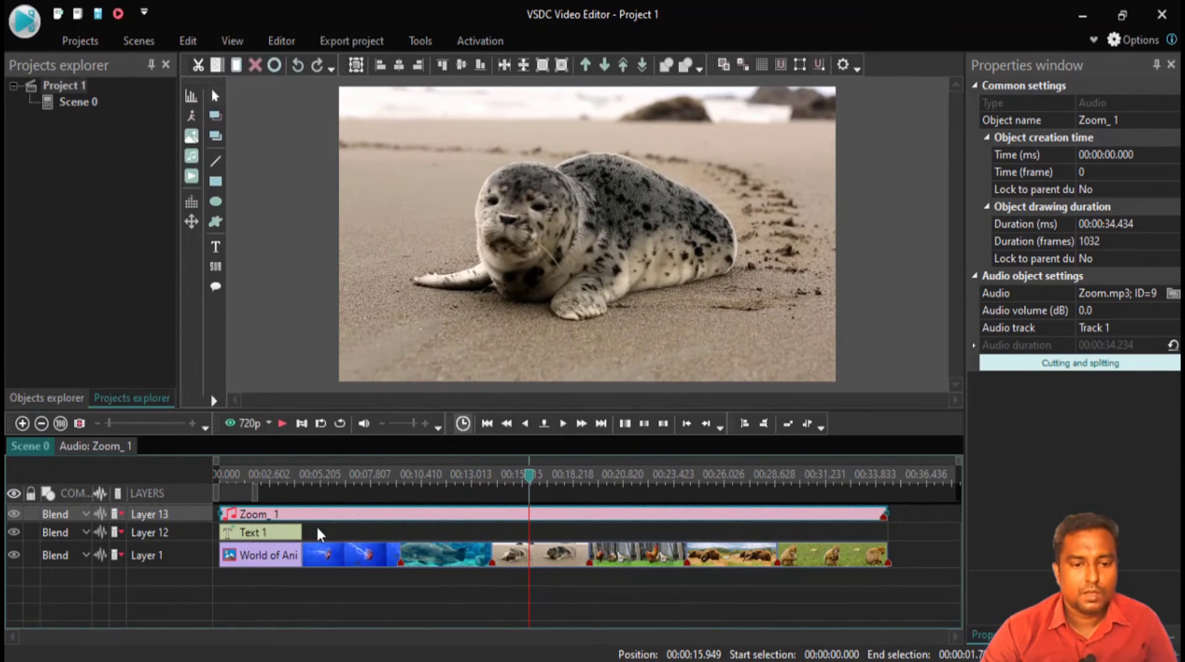
# Delete the HSV effect from the jellyfish video clip and check a frame near its start.
pyautogui.click(328, 469)
pyautogui.click(347, 558)
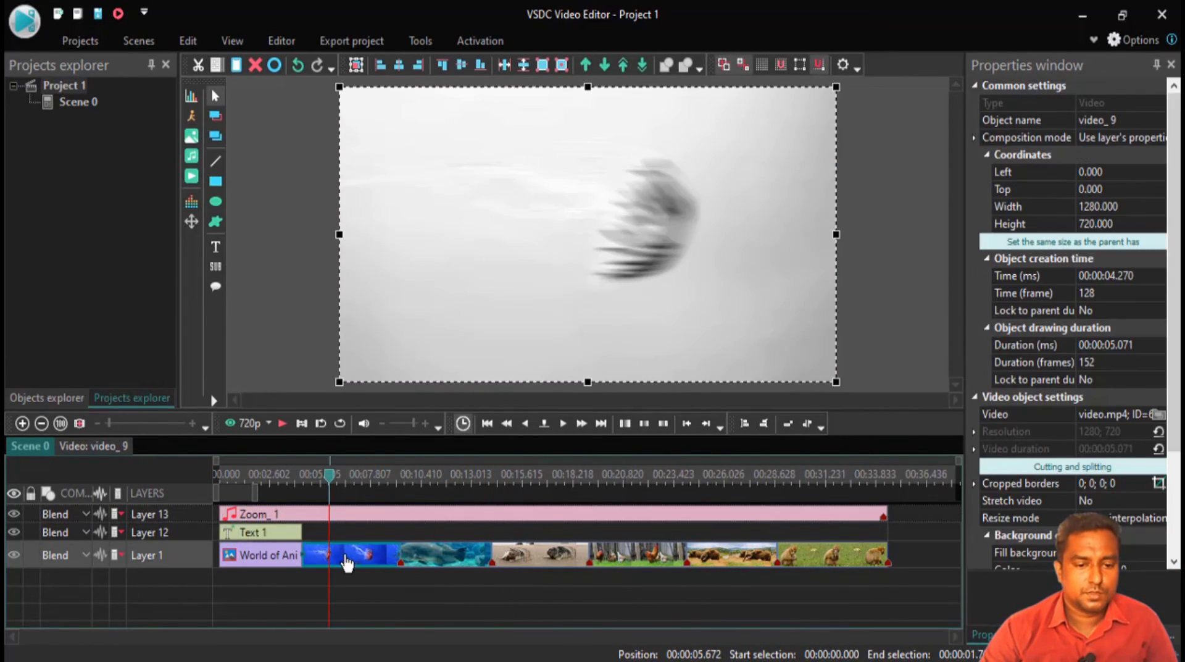
pyautogui.click(83, 447)
pyautogui.click(288, 557)
pyautogui.press('Delete')
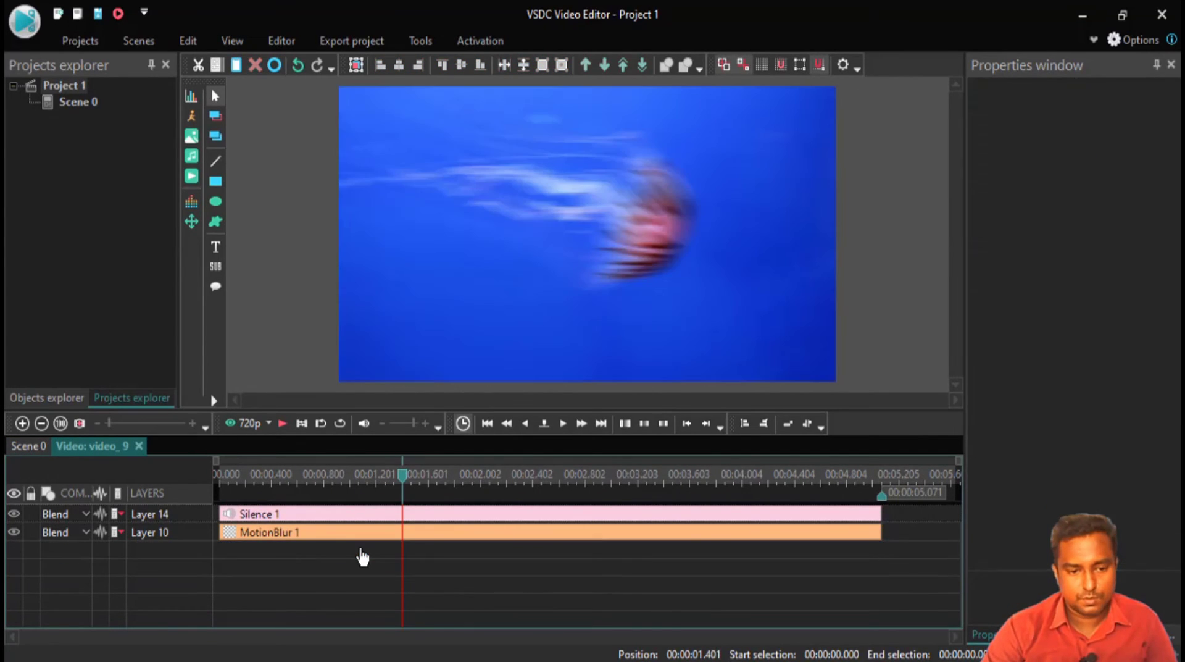
pyautogui.click(311, 472)
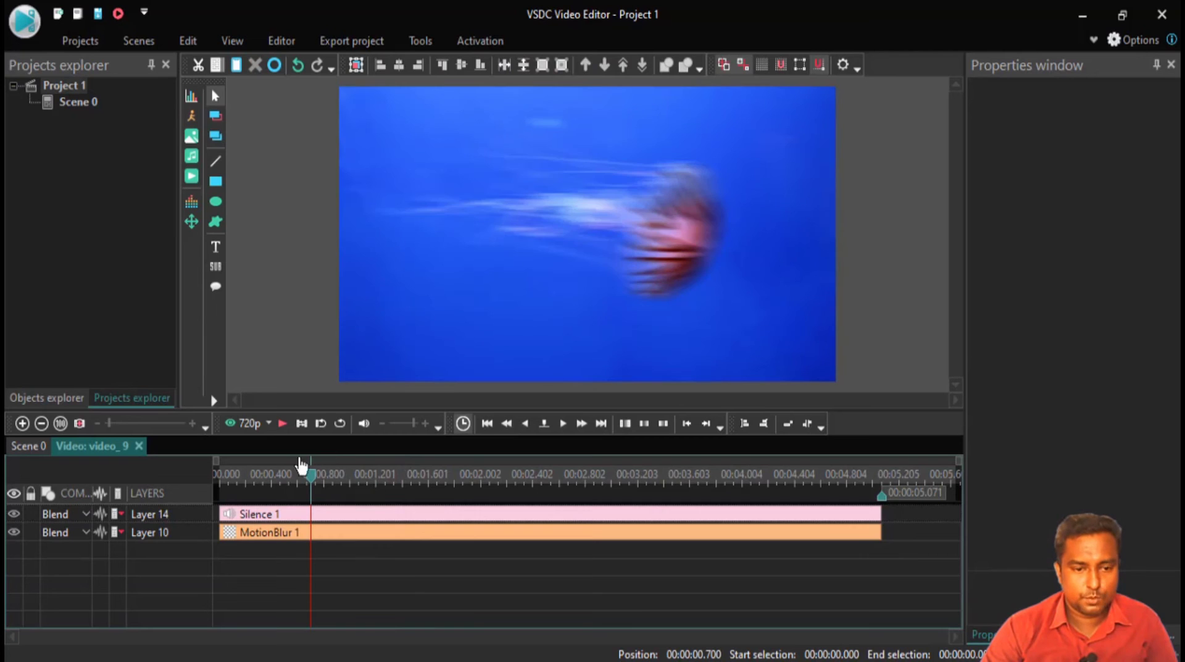
# Play the jellyfish, fish and seal clips in the scene to check the picture and background music.
pyautogui.click(28, 446)
pyautogui.press('space')
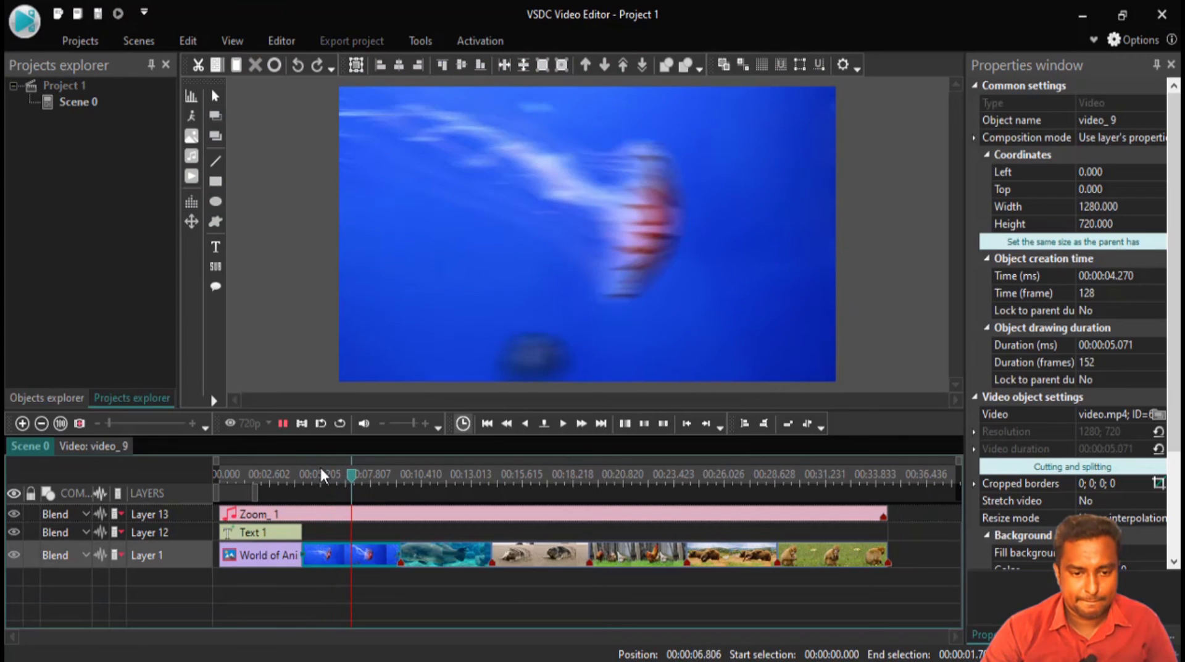
pyautogui.press('space')
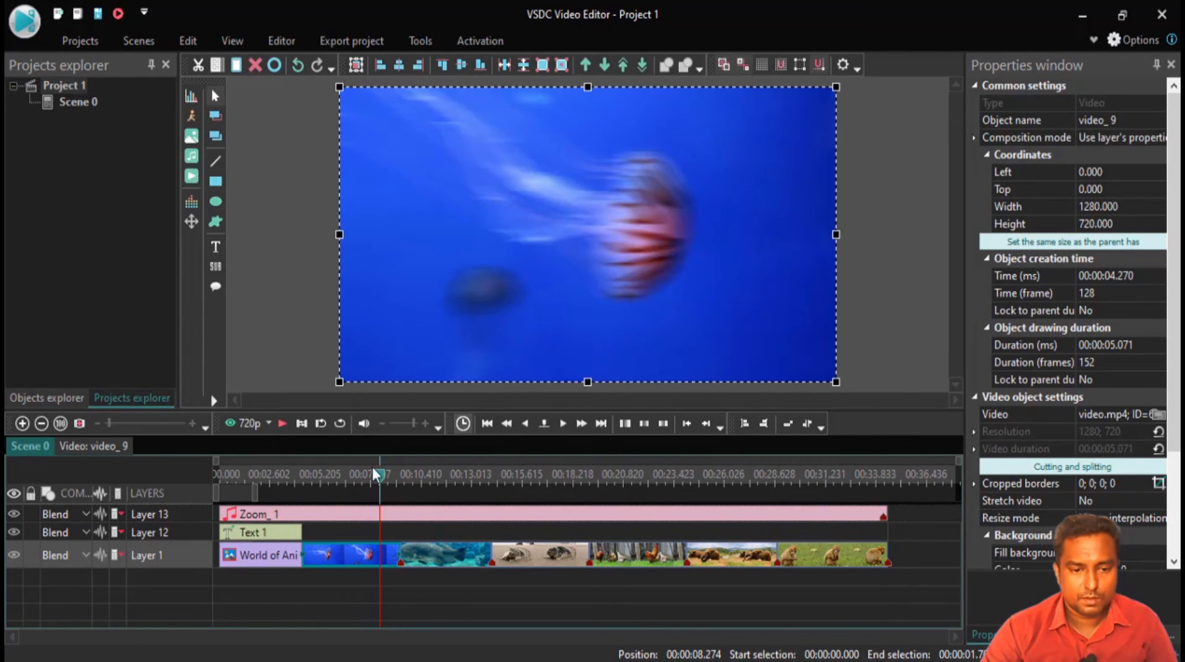
pyautogui.moveTo(384, 477); pyautogui.dragTo(410, 477)
pyautogui.press('space')
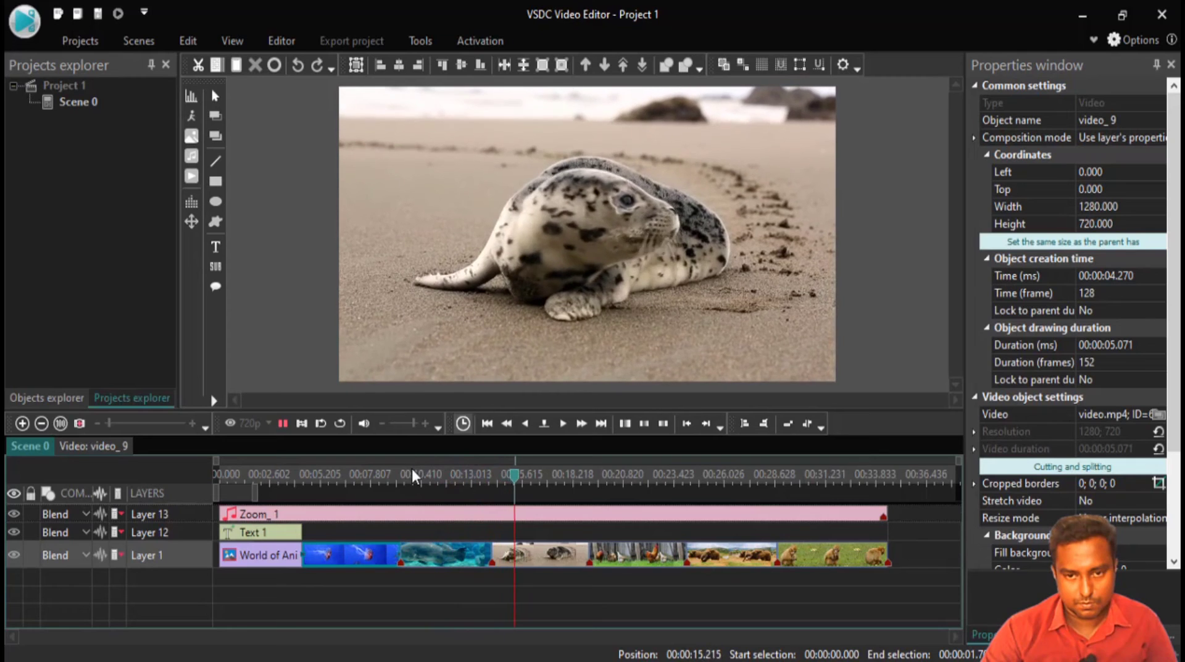
pyautogui.press('space')
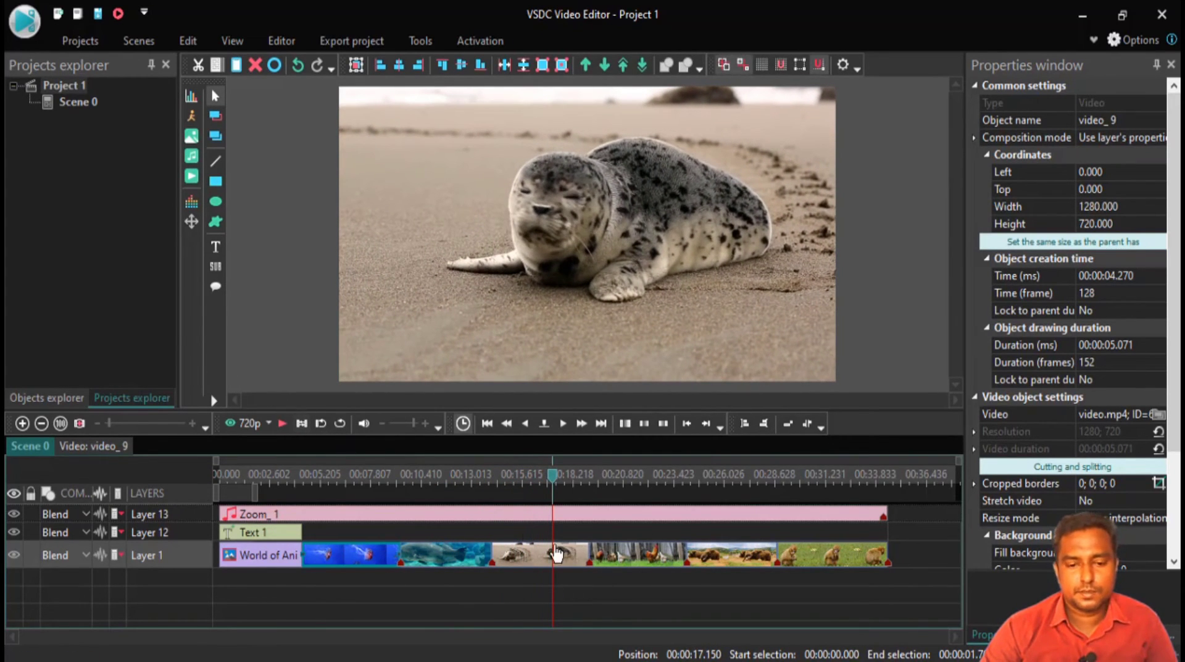
# Add an Amplify audio effect to the Zoom background music, spanning the whole parent duration on a new layer.
pyautogui.click(488, 522)
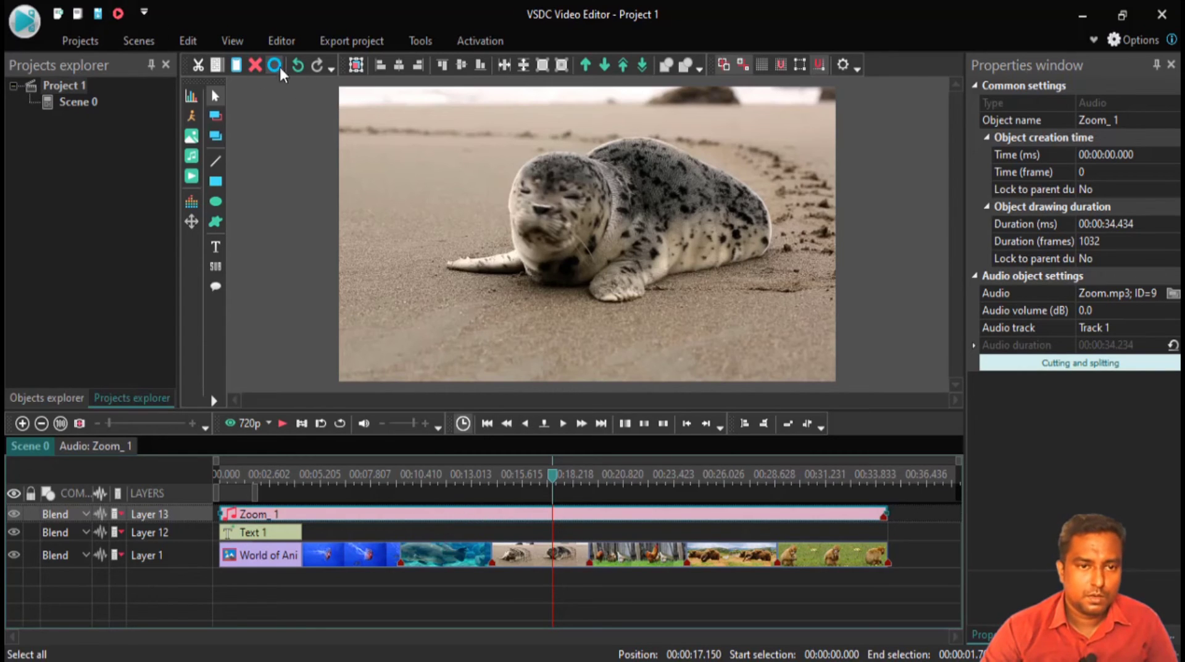
pyautogui.rightClick(294, 518)
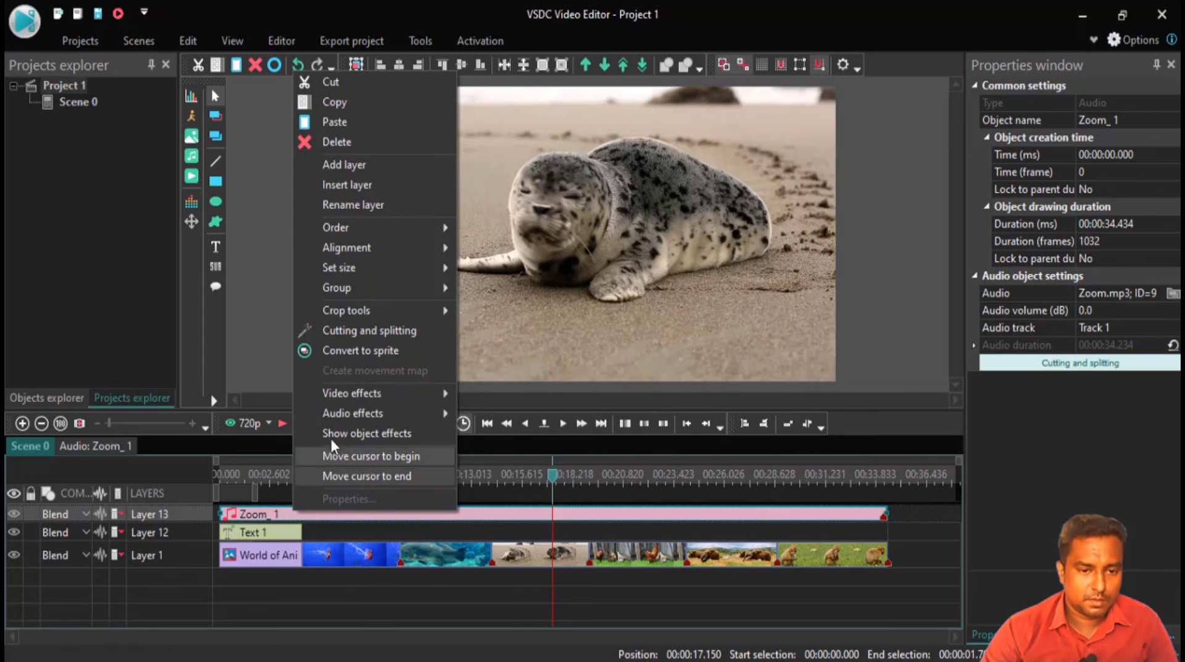
pyautogui.moveTo(372, 418)
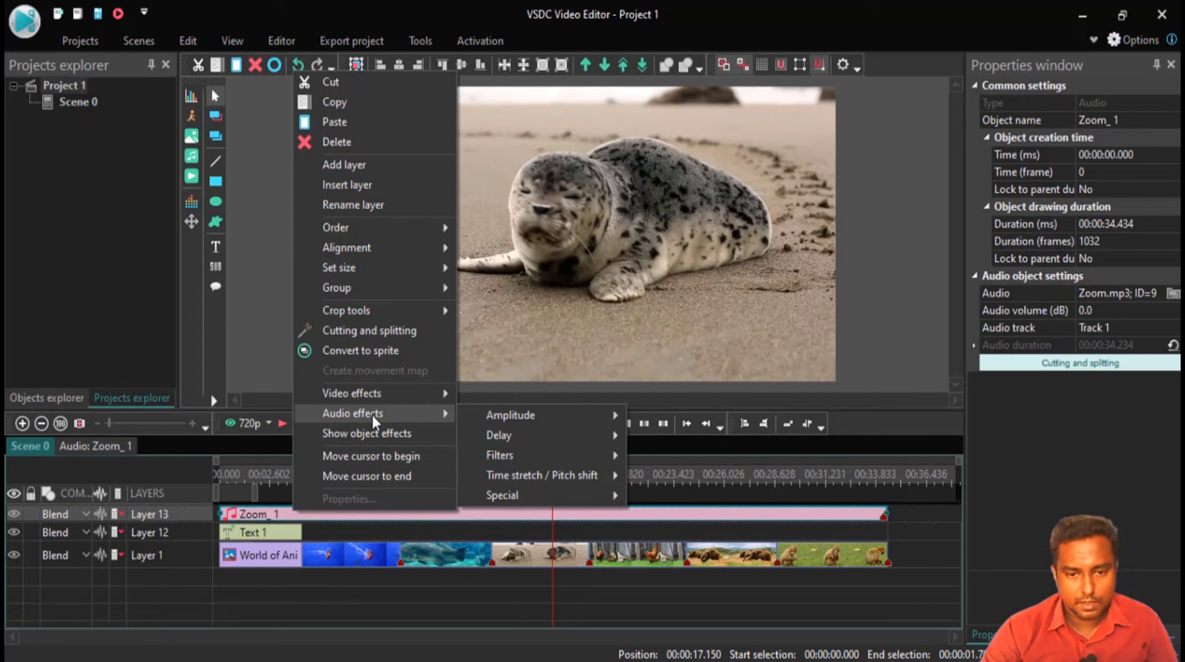
pyautogui.moveTo(506, 413)
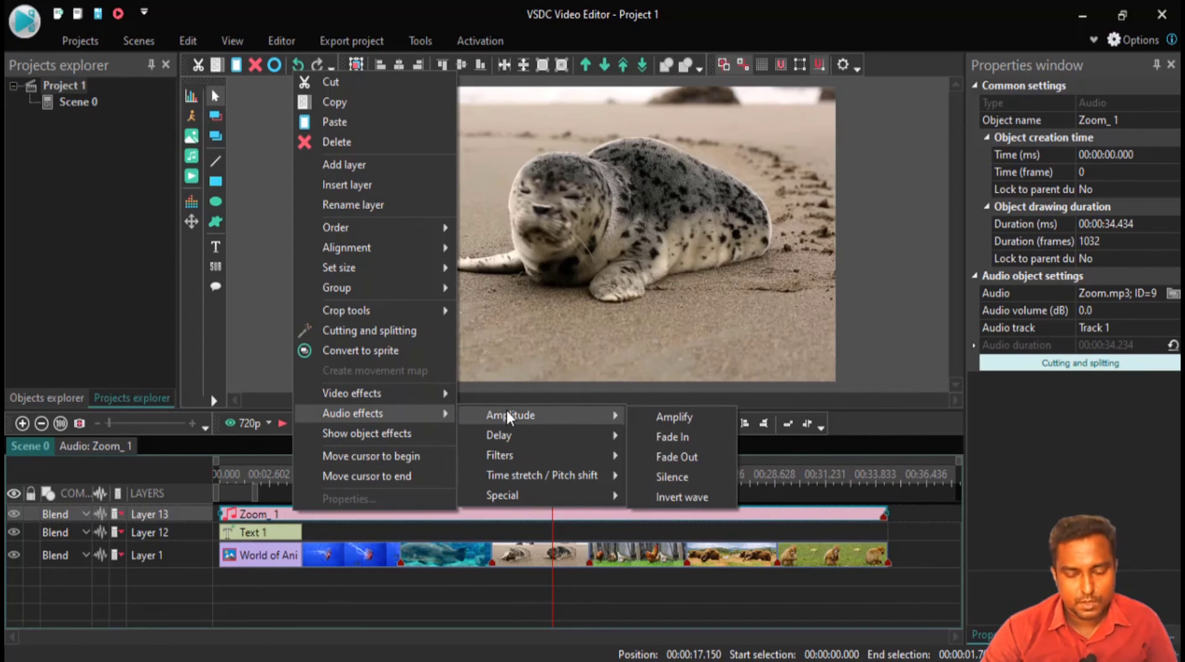
pyautogui.click(667, 425)
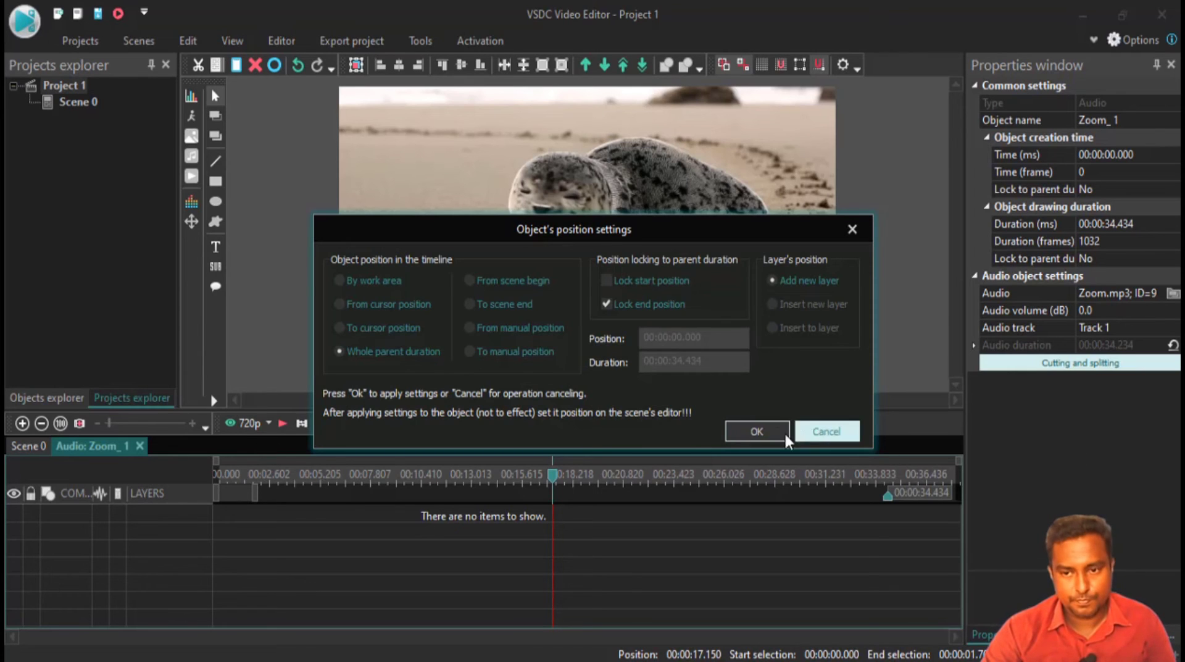
pyautogui.click(754, 426)
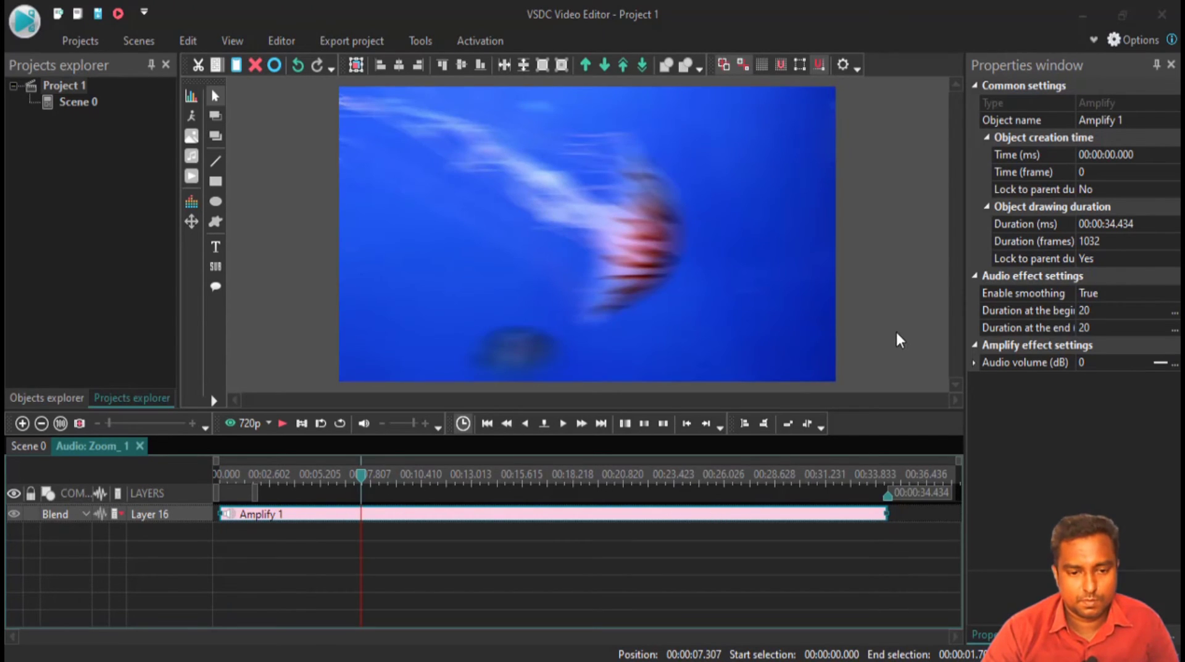
# Play the opening title and the end of the fish clip to check the background music's current loudness.
pyautogui.click(300, 423)
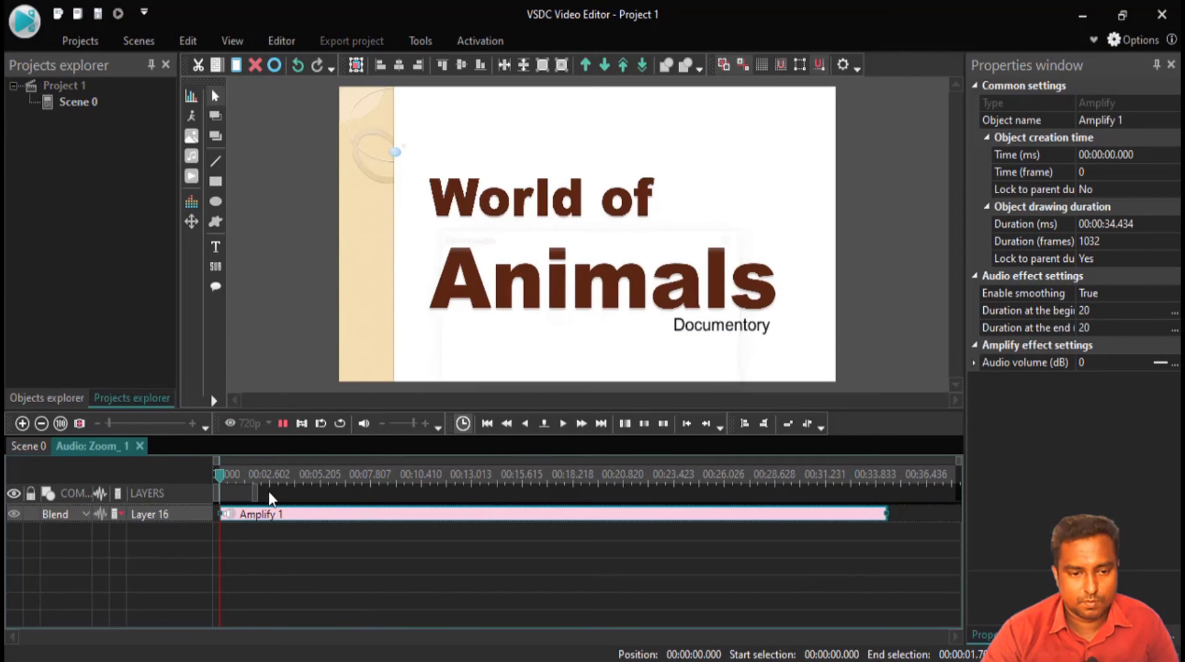
pyautogui.press('space')
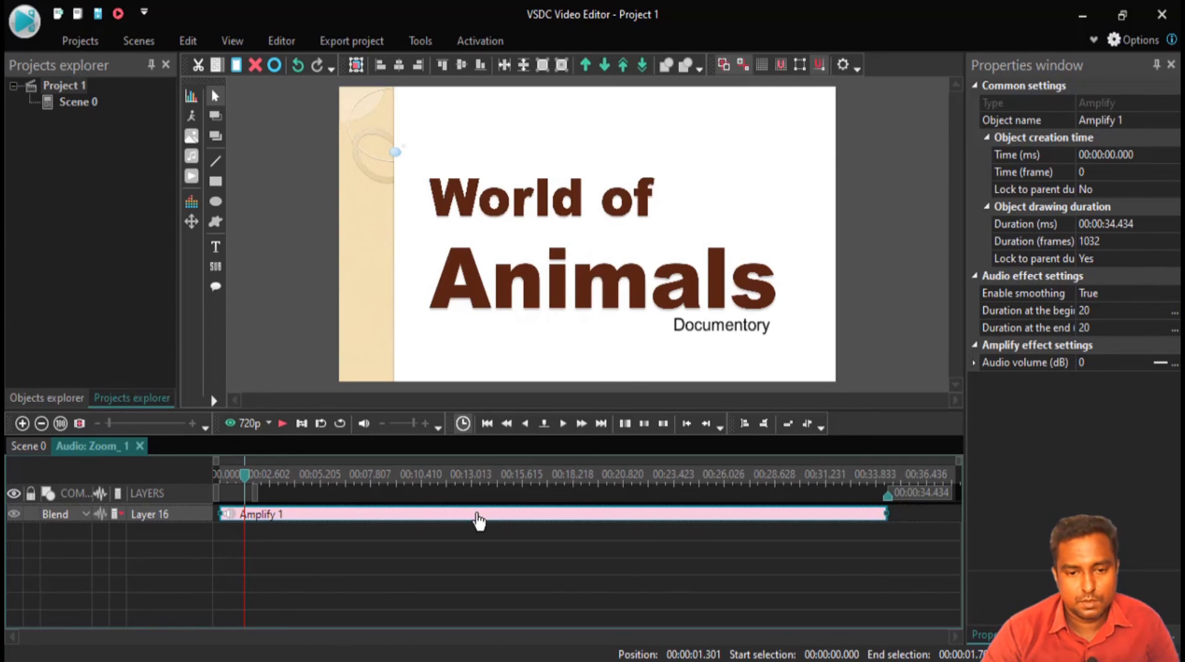
pyautogui.click(486, 485)
pyautogui.press('space')
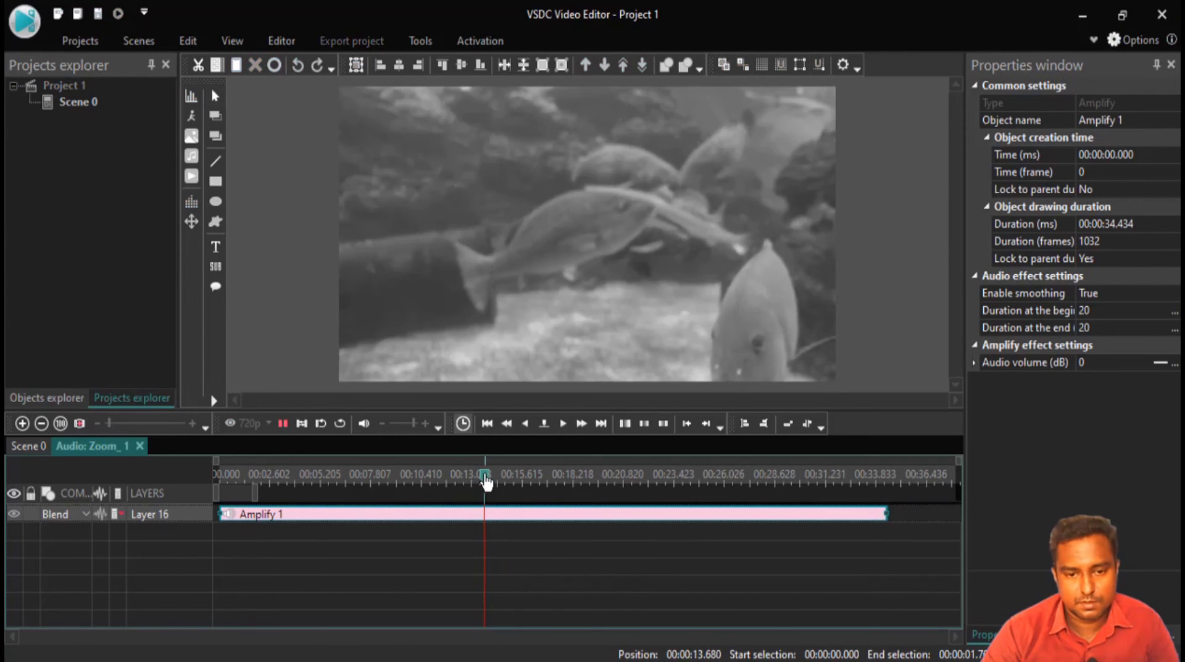
pyautogui.press('space')
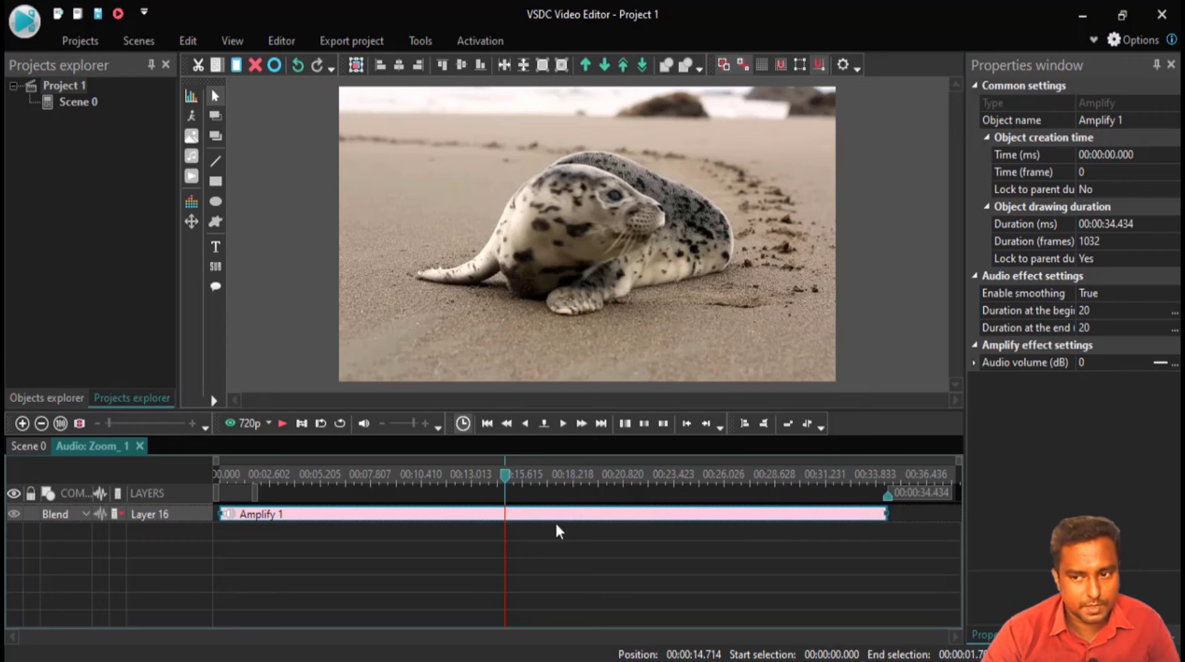
# Set the Amplify effect's audio volume to 20 dB and play part of the seal clip to hear it.
pyautogui.click(1093, 361)
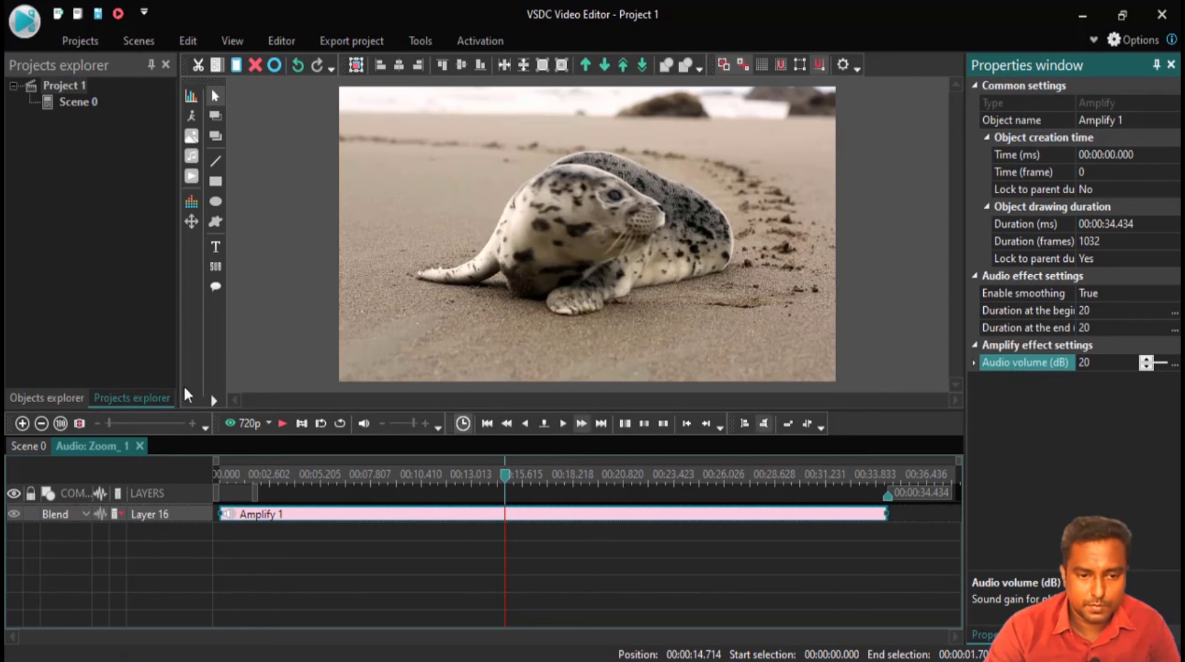
pyautogui.click(281, 423)
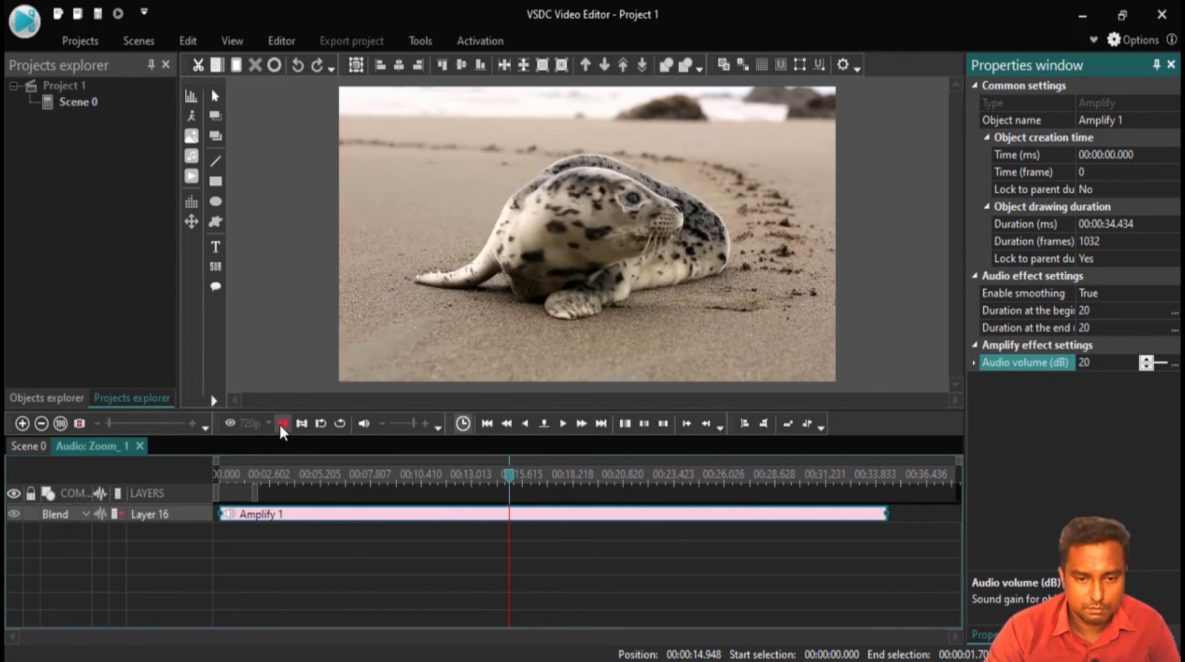
pyautogui.click(281, 424)
# Lower the Amplify effect's audio volume to 10 dB and play further through the seal clip.
pyautogui.moveTo(1098, 363); pyautogui.dragTo(934, 363)
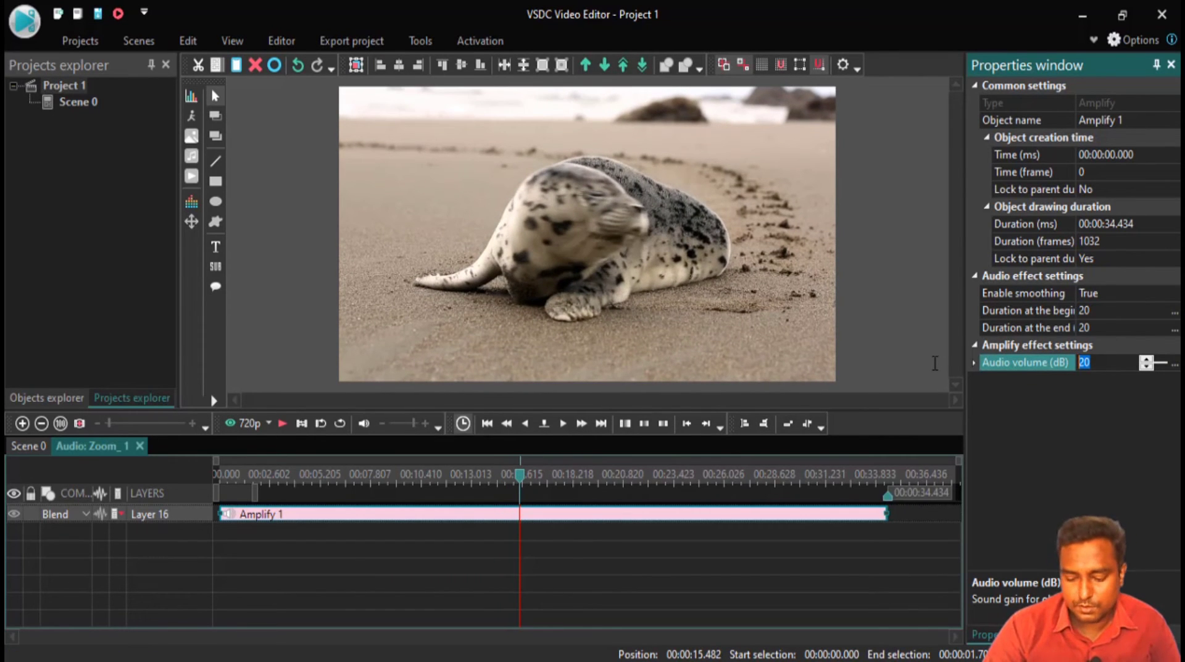
pyautogui.write('10')
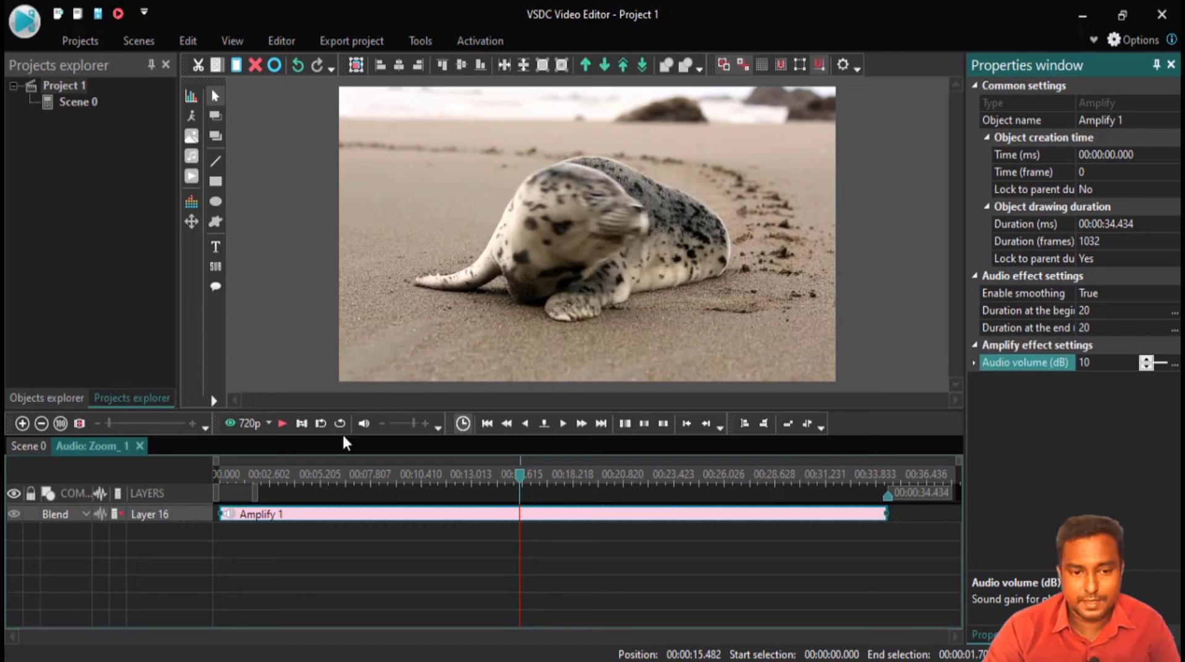
pyautogui.click(283, 418)
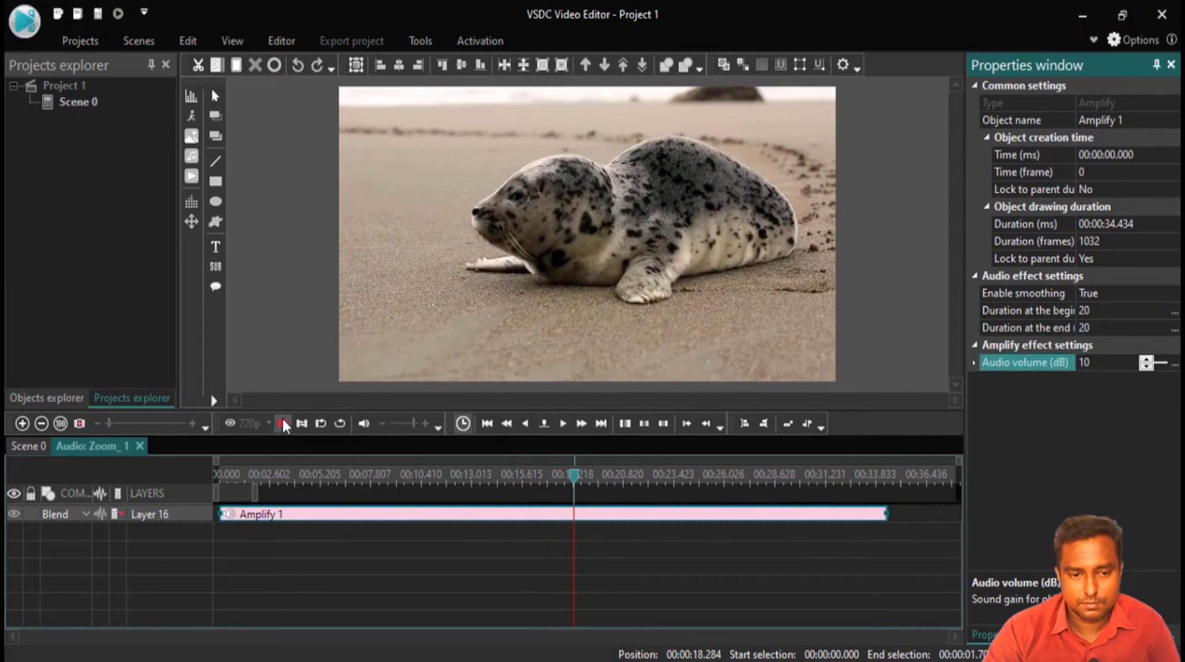
pyautogui.click(282, 421)
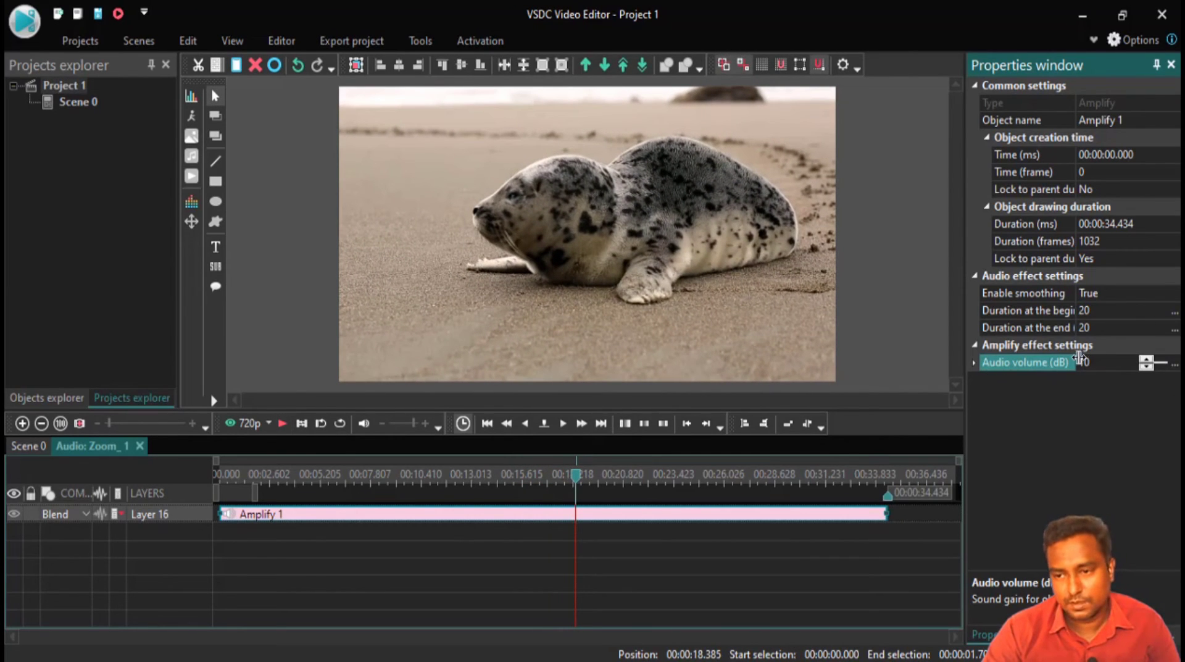
# Set the Amplify effect's audio volume to 0 dB and play from the seal clip into the rooster clip.
pyautogui.write('0')
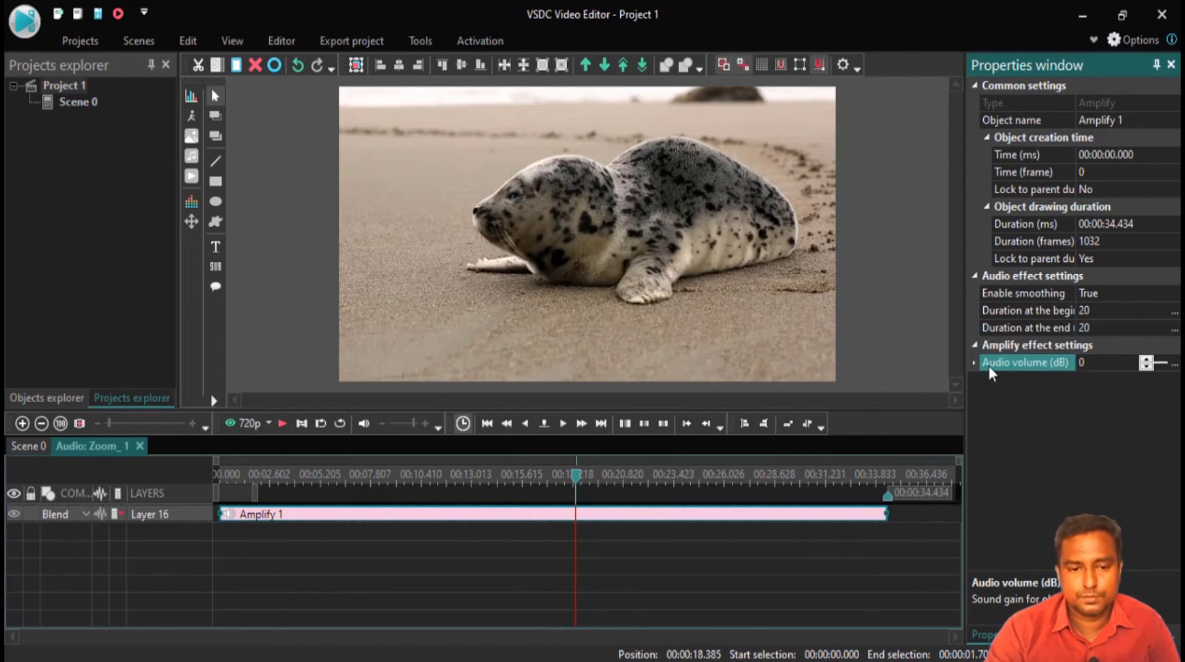
pyautogui.click(285, 423)
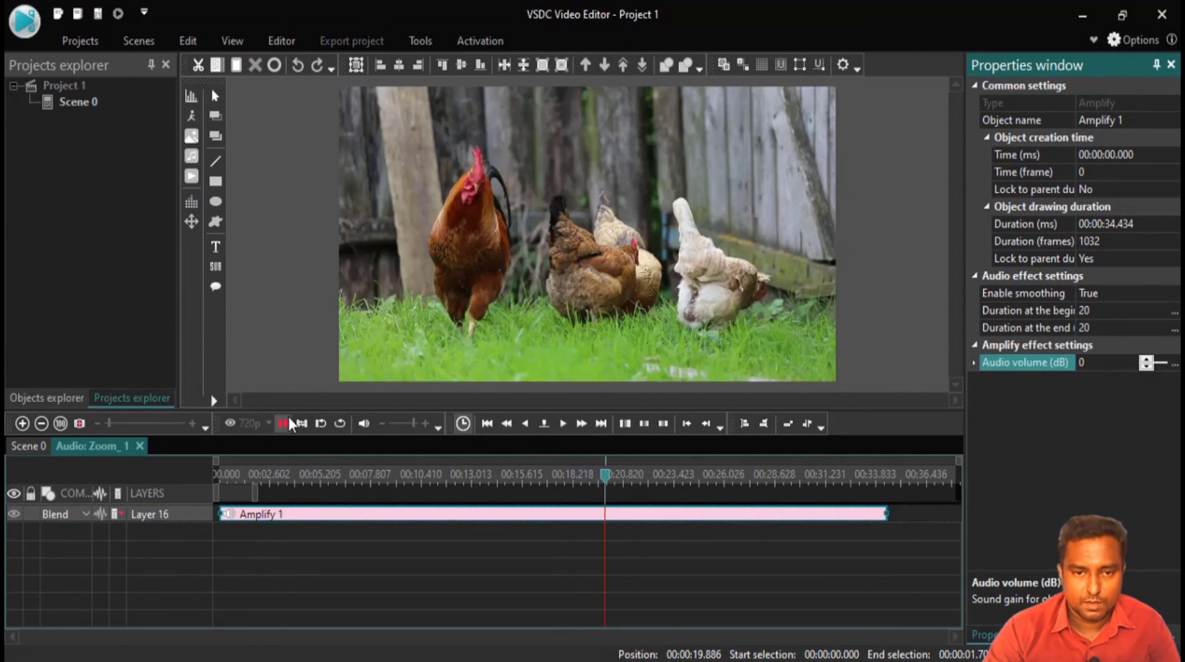
pyautogui.click(302, 424)
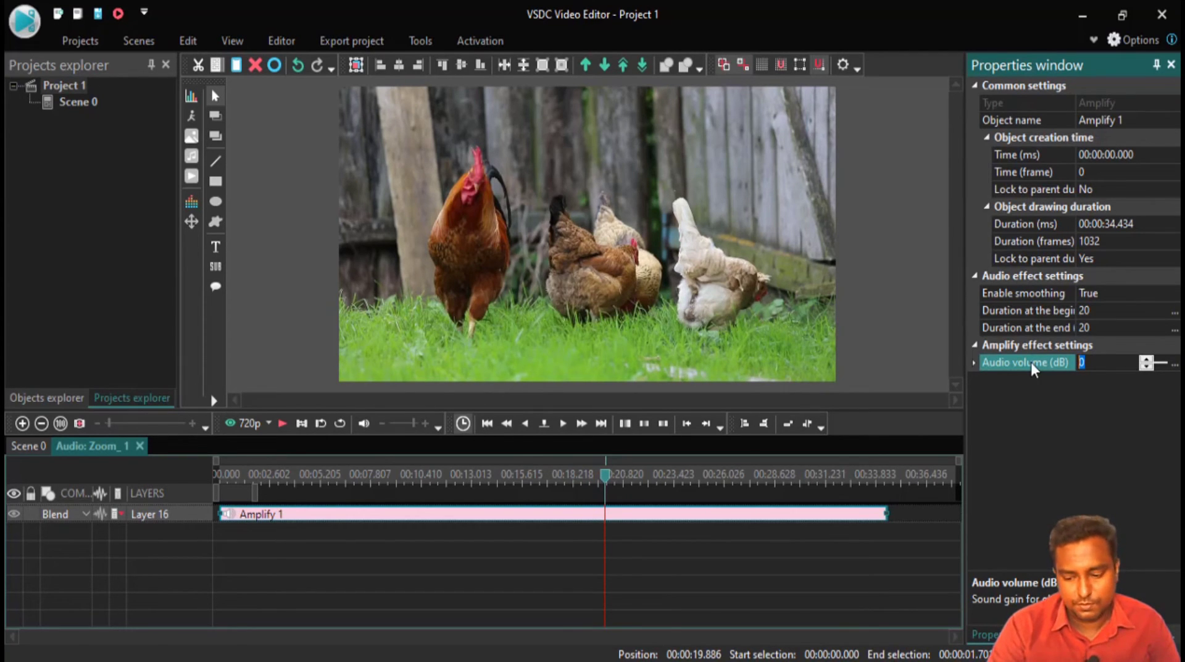
# Set the Amplify effect's audio volume to -20 dB and play the rooster clip to hear the change.
pyautogui.write('-')
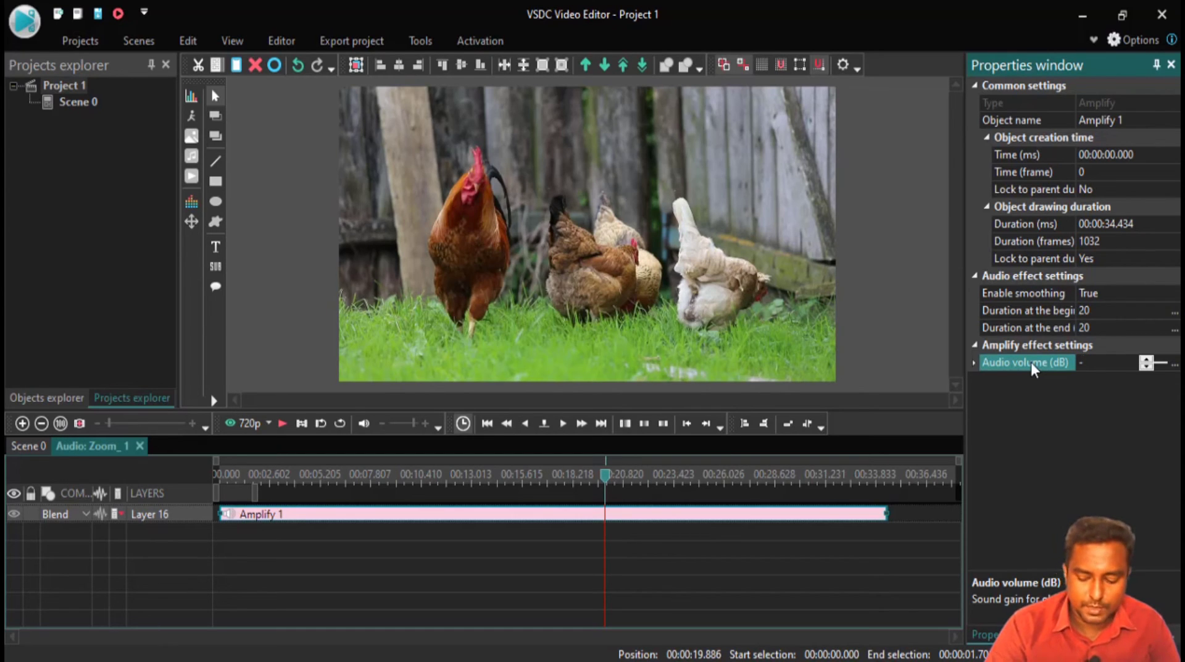
pyautogui.write('20')
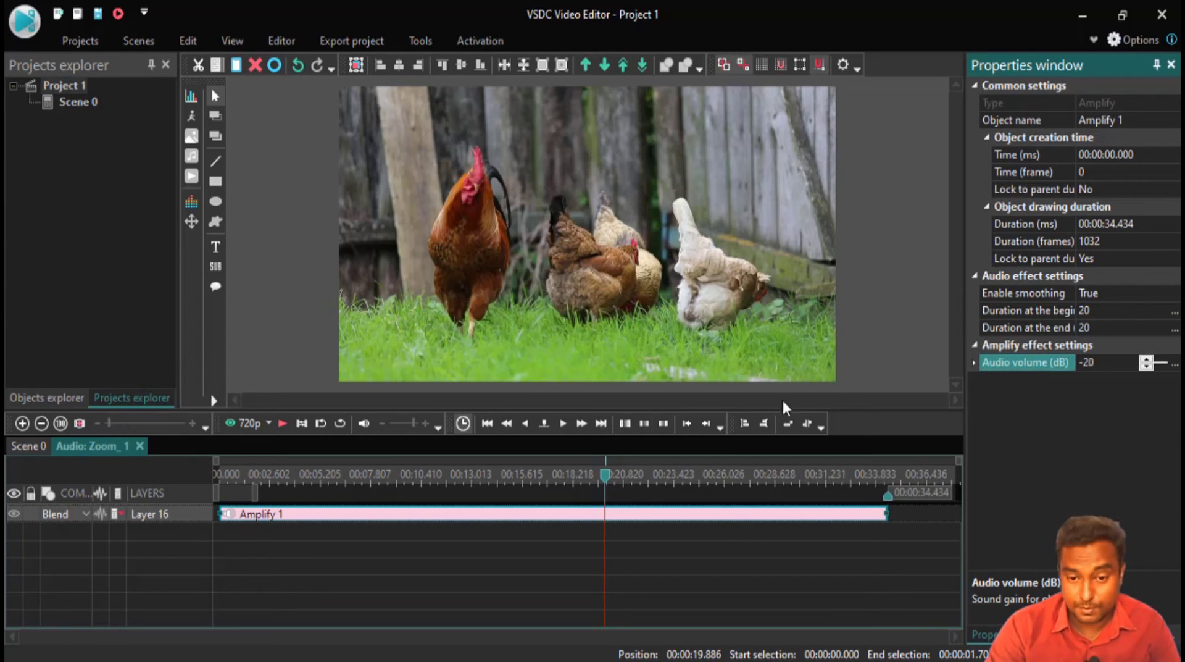
pyautogui.press('space')
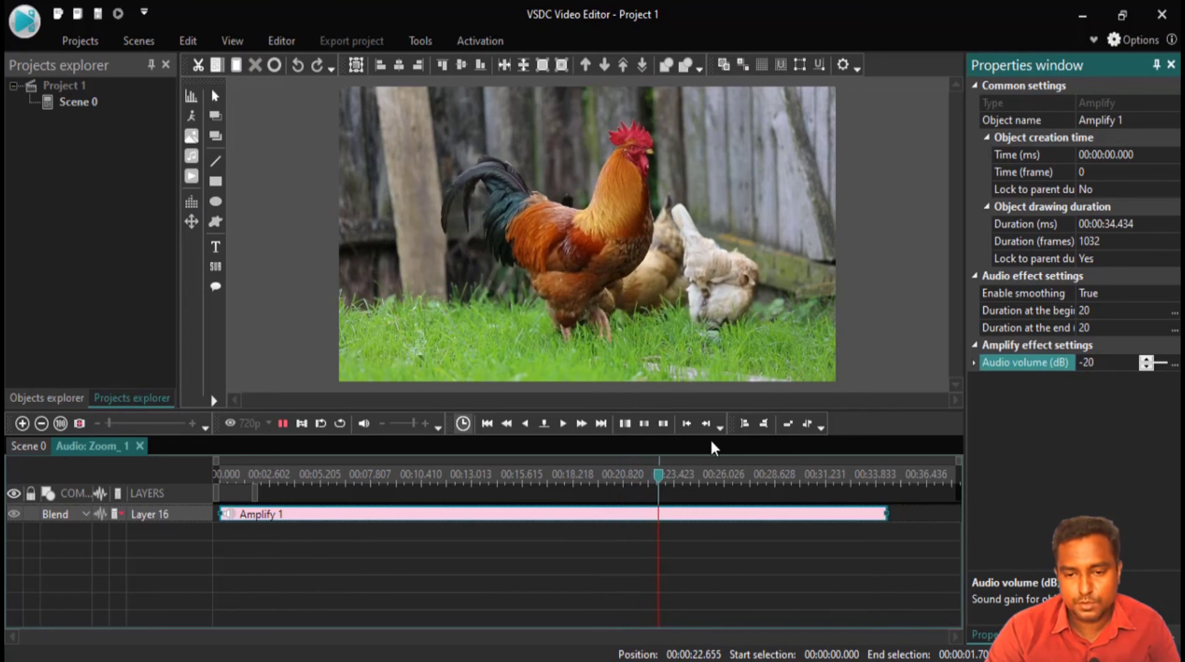
pyautogui.press('space')
# Reset the Amplify effect's audio volume to 0 dB and check the music by playing the rest of the rooster clip.
pyautogui.click(1102, 351)
pyautogui.click(1104, 357)
pyautogui.moveTo(1102, 359); pyautogui.dragTo(1005, 362)
pyautogui.write('0')
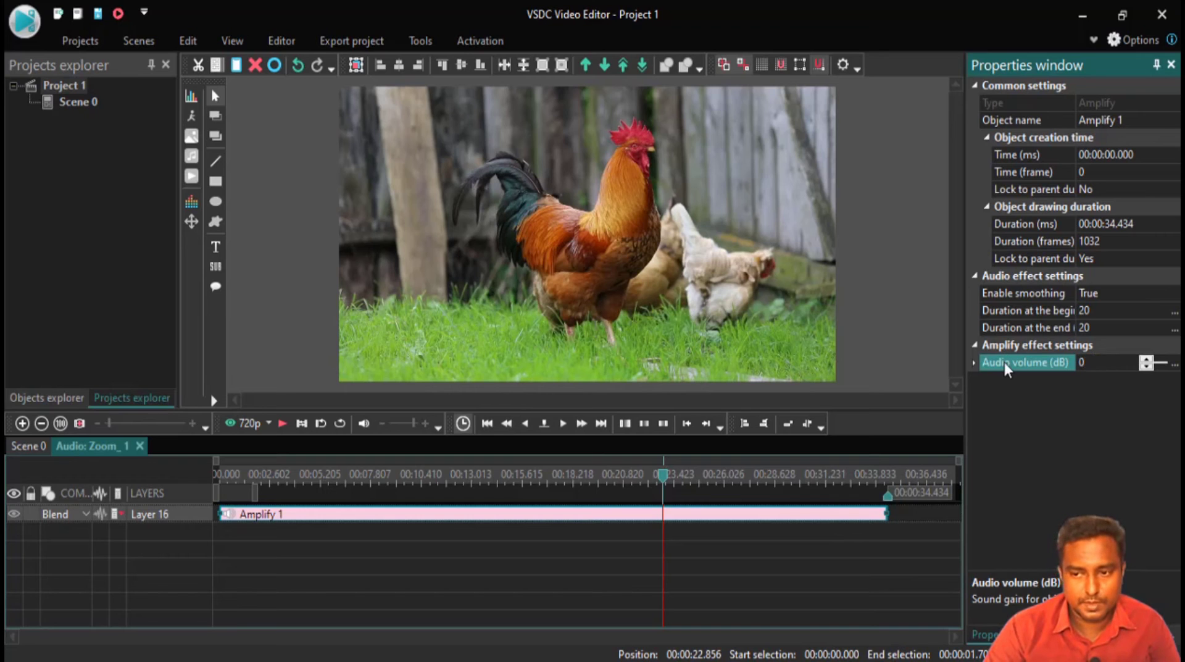
pyautogui.press('space')
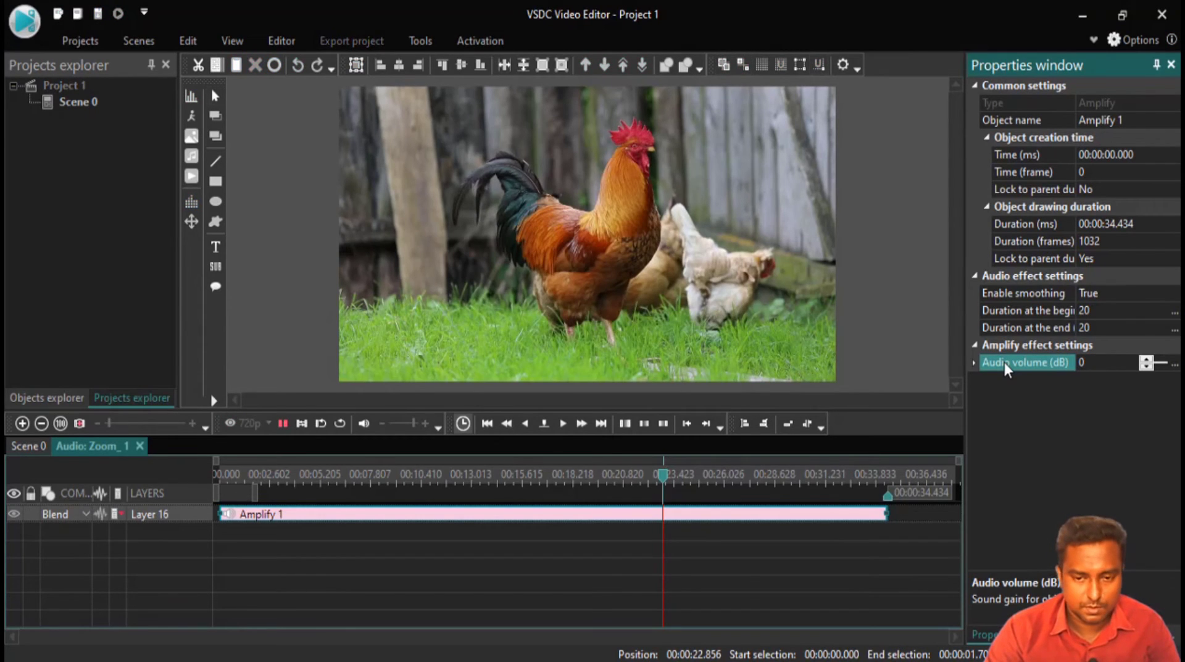
pyautogui.press('space')
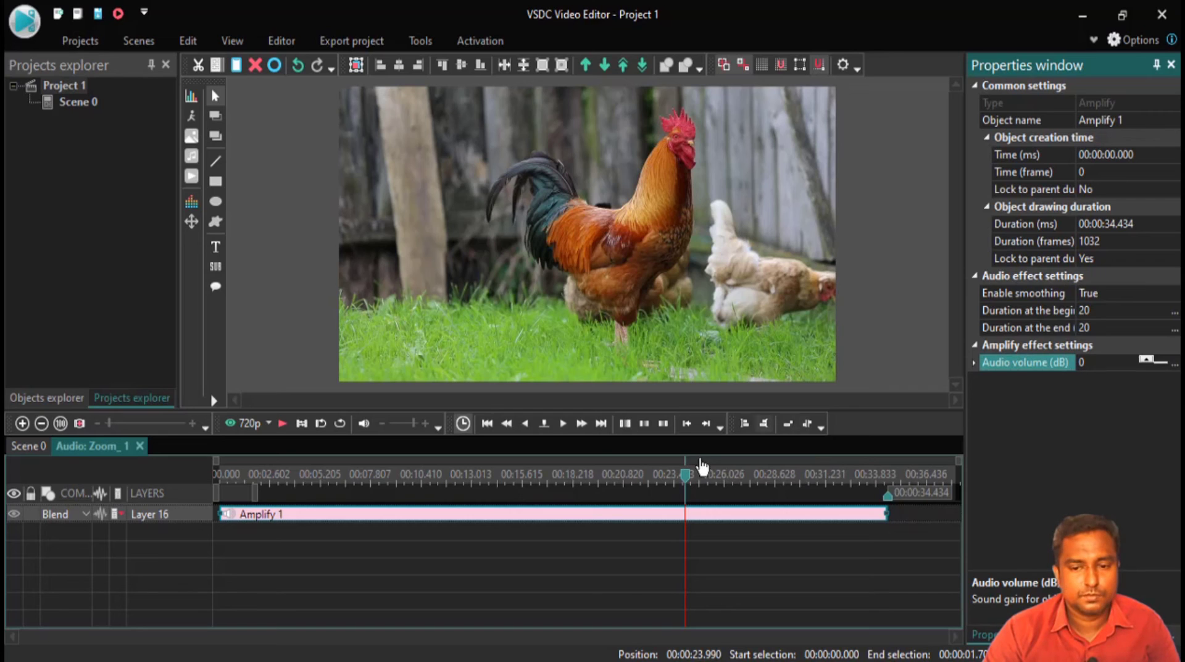
# Play from the end of the jellyfish clip into the fish clip, and look through the available audio effect categories.
pyautogui.click(602, 485)
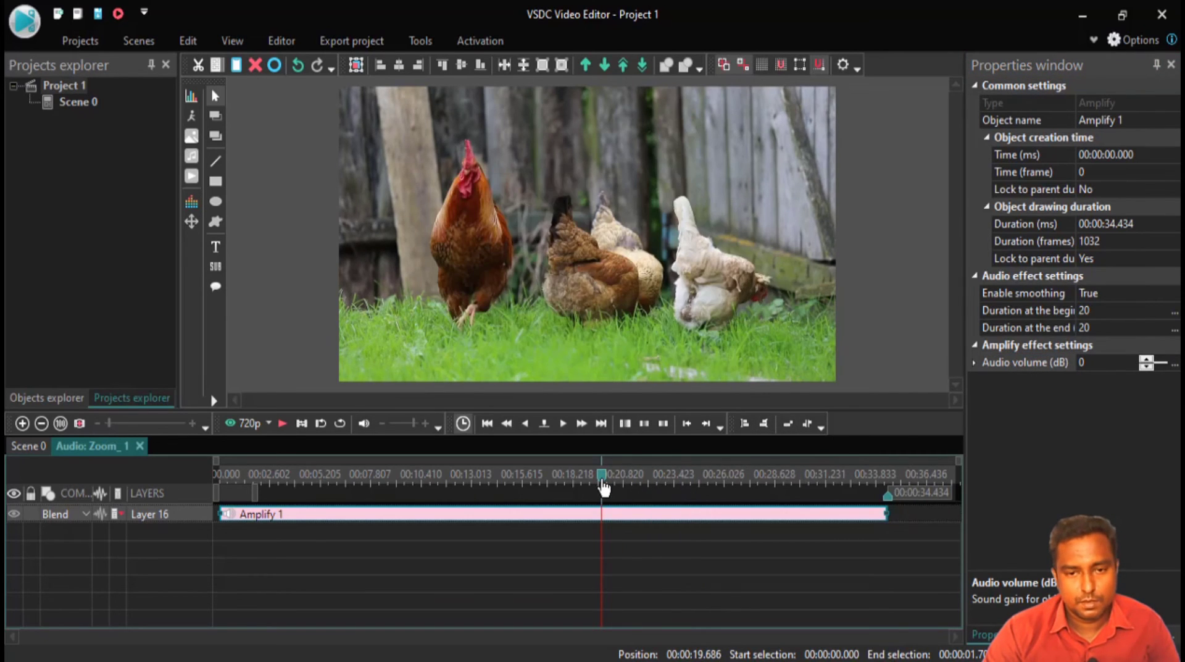
pyautogui.click(400, 487)
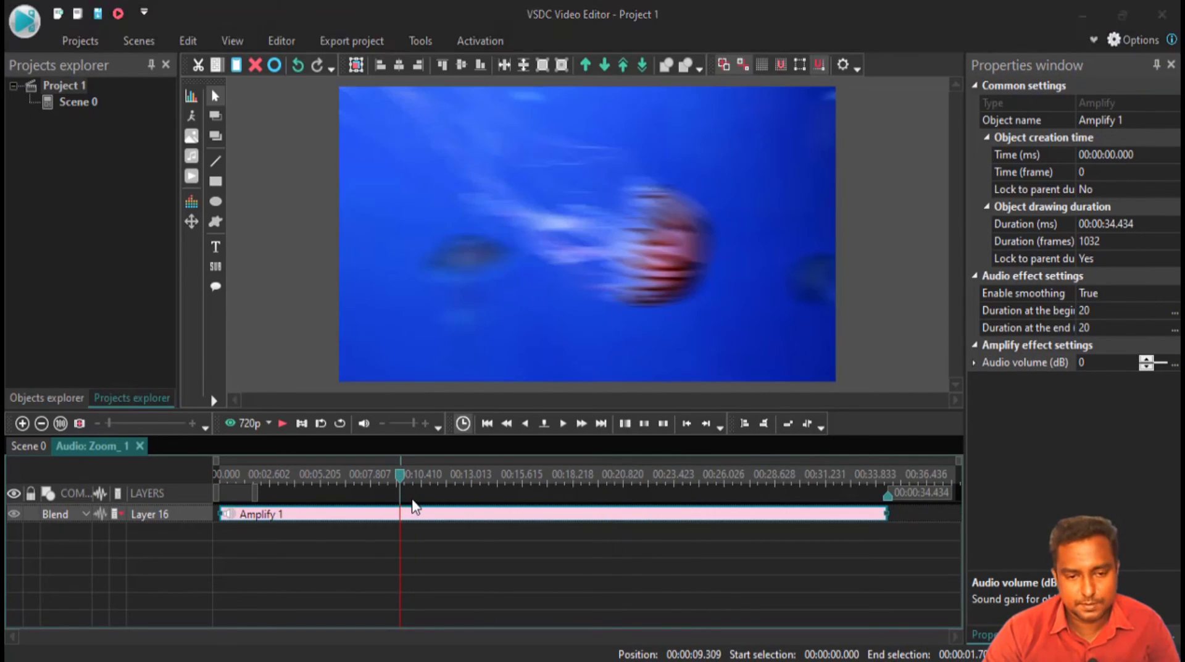
pyautogui.press('space')
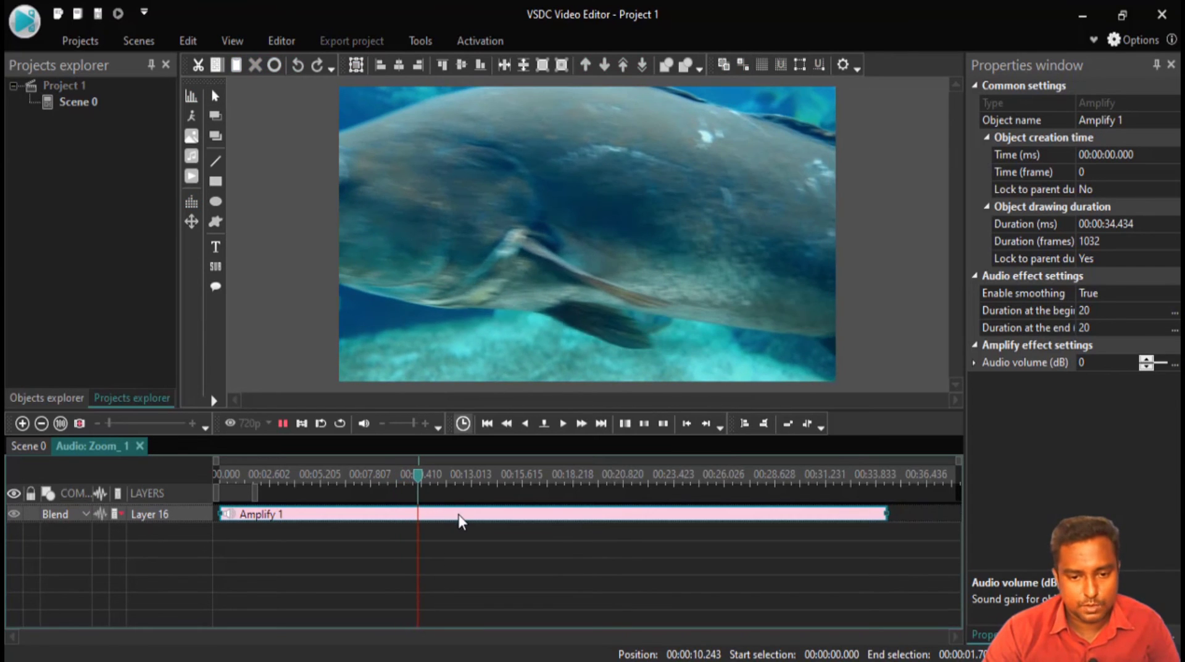
pyautogui.rightClick(458, 513)
pyautogui.moveTo(561, 412)
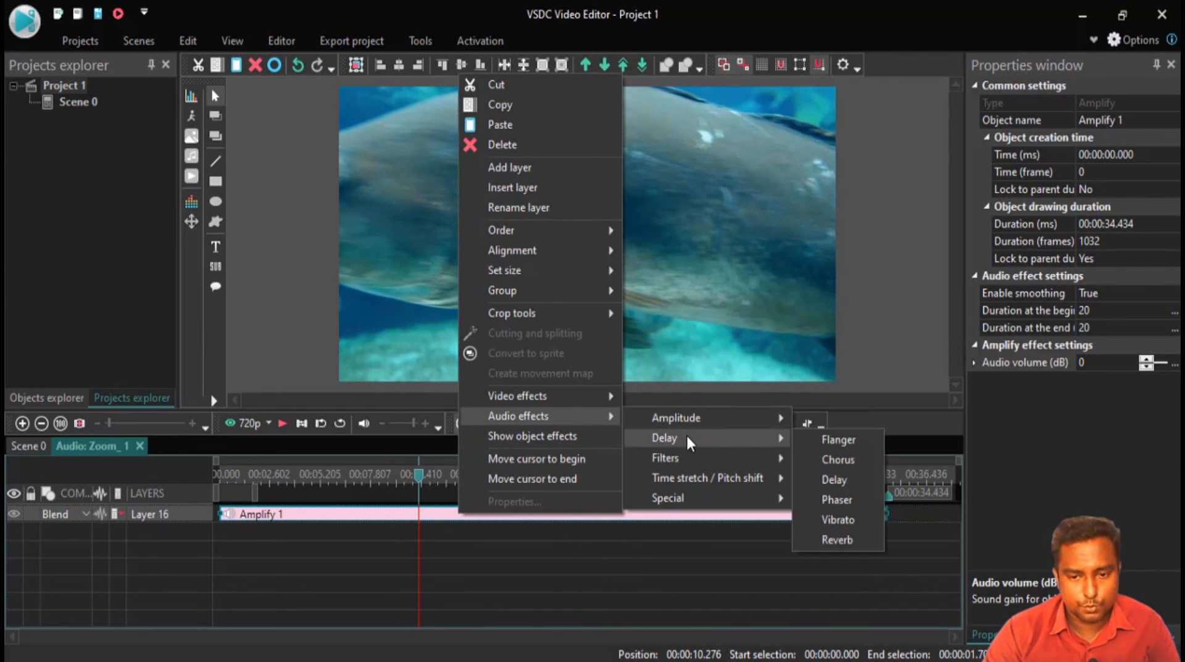
pyautogui.moveTo(708, 485)
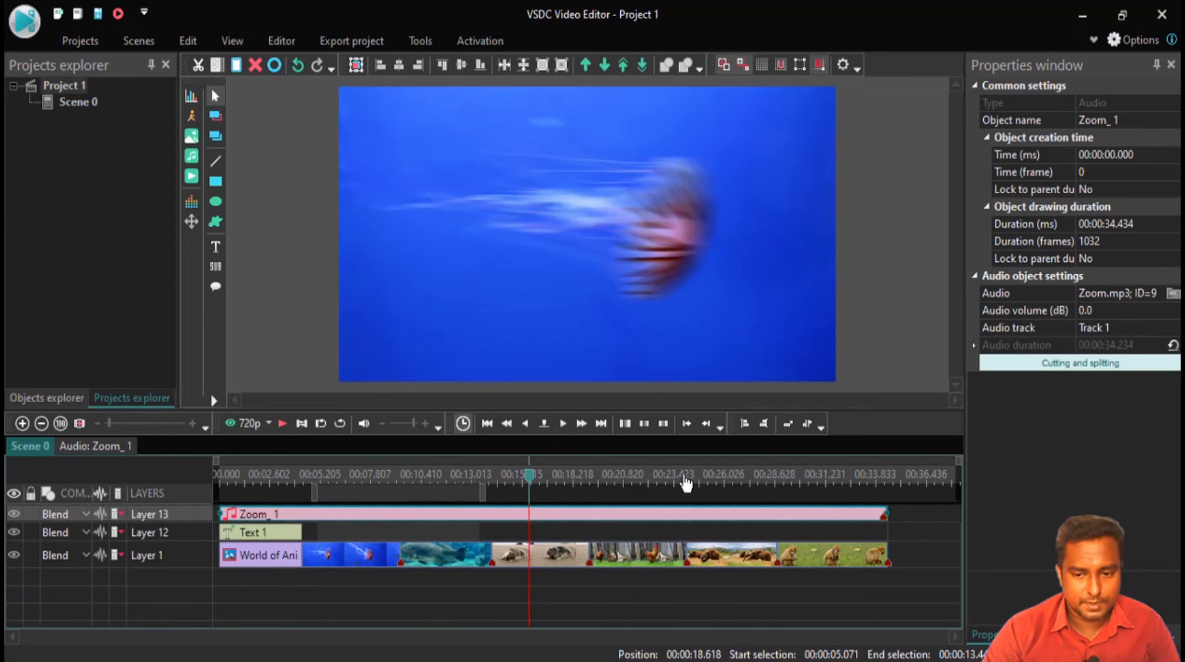
# Play the end of the monkey clip in Scene 0 to check how the music finishes.
pyautogui.moveTo(530, 477); pyautogui.dragTo(870, 479)
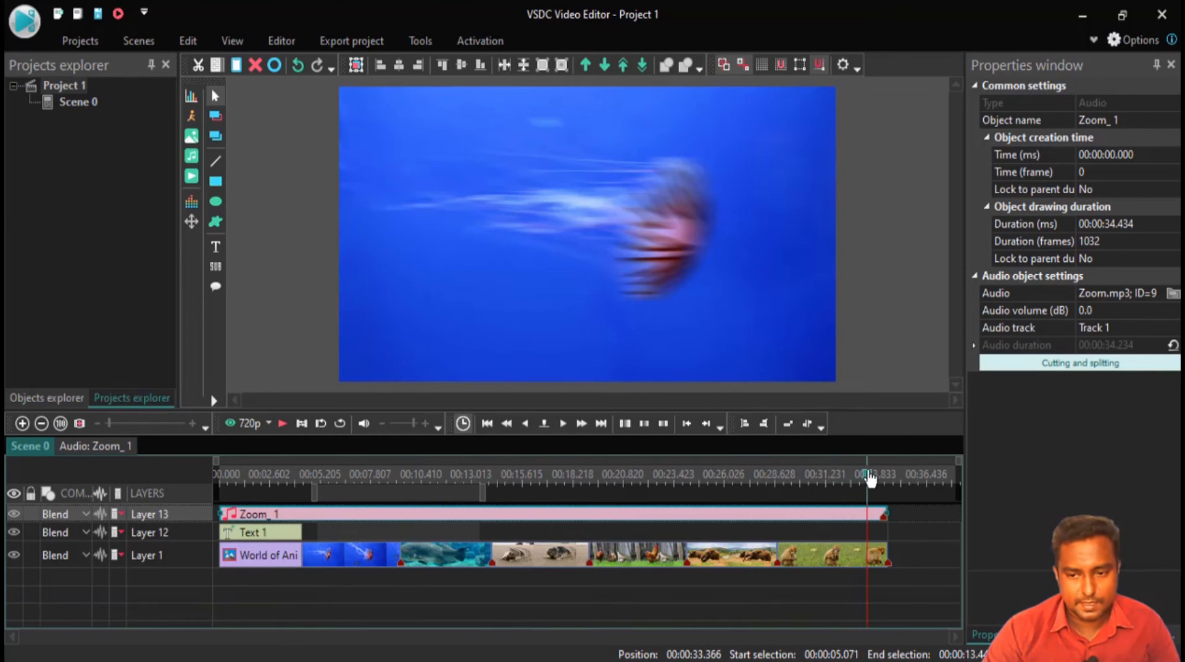
pyautogui.press('space')
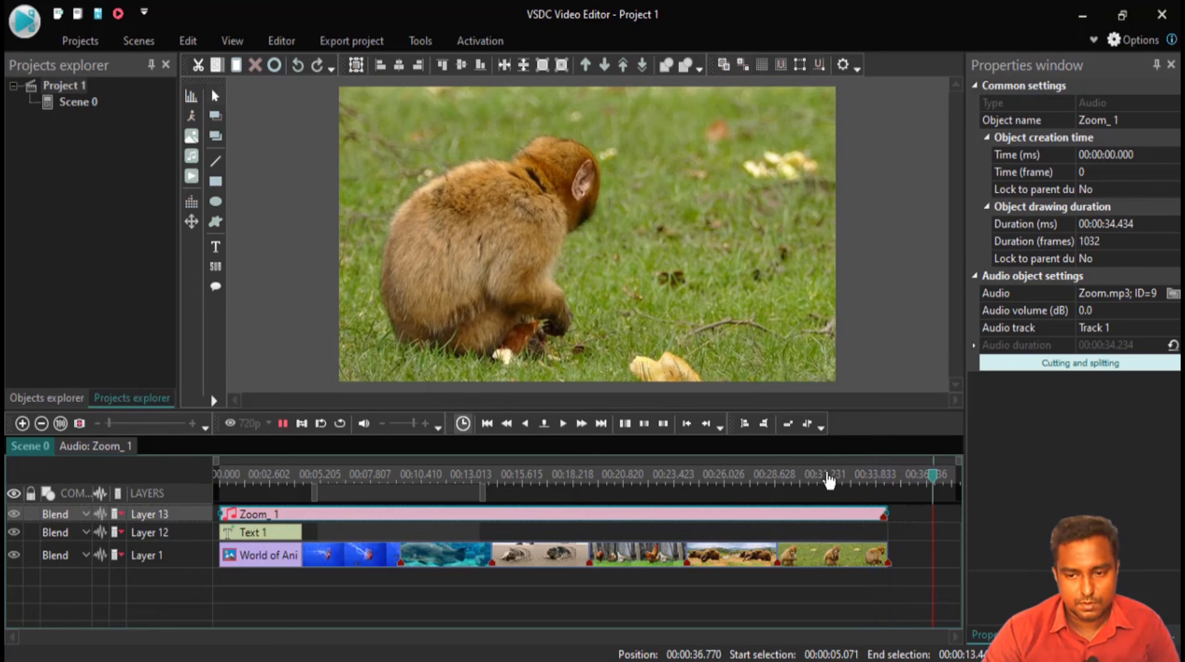
# Add a Fade Out audio effect to the Zoom_ 1 music, positioned to the scene end, and play the ending.
pyautogui.moveTo(825, 484); pyautogui.dragTo(868, 483)
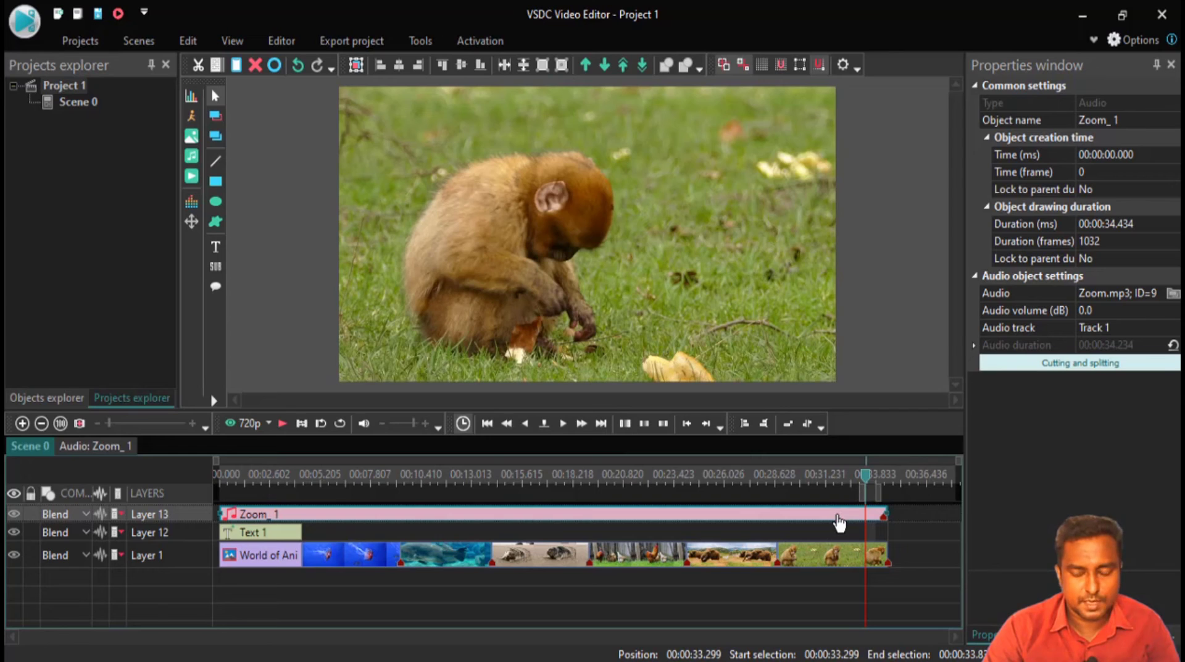
pyautogui.rightClick(840, 523)
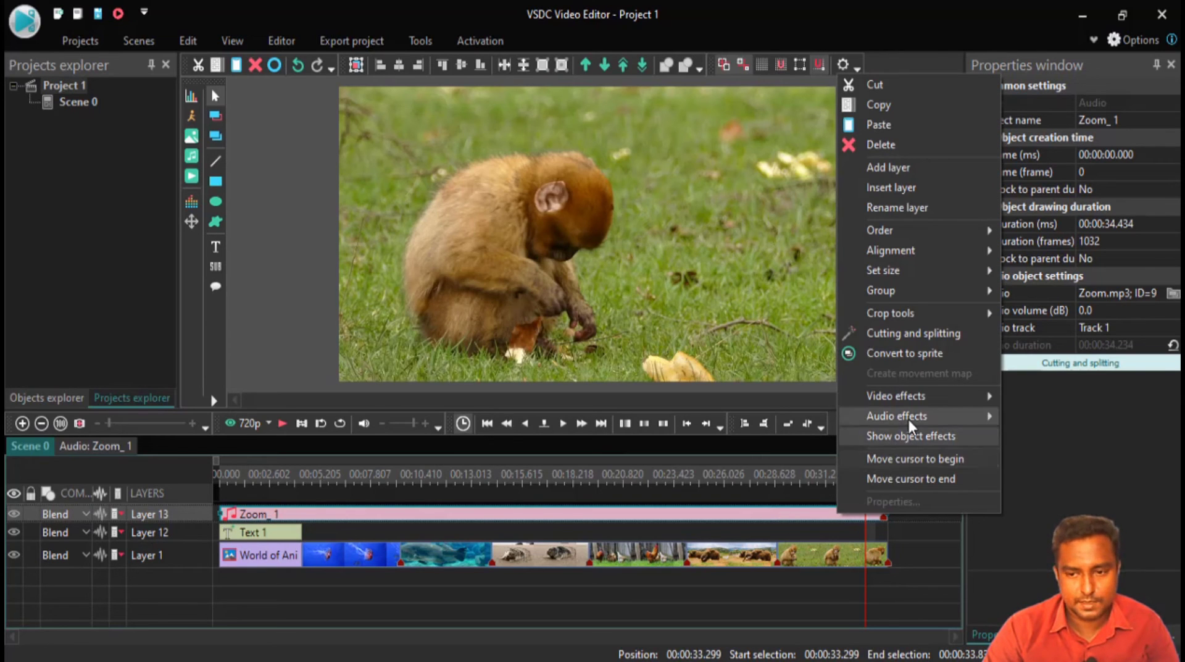
pyautogui.moveTo(907, 417)
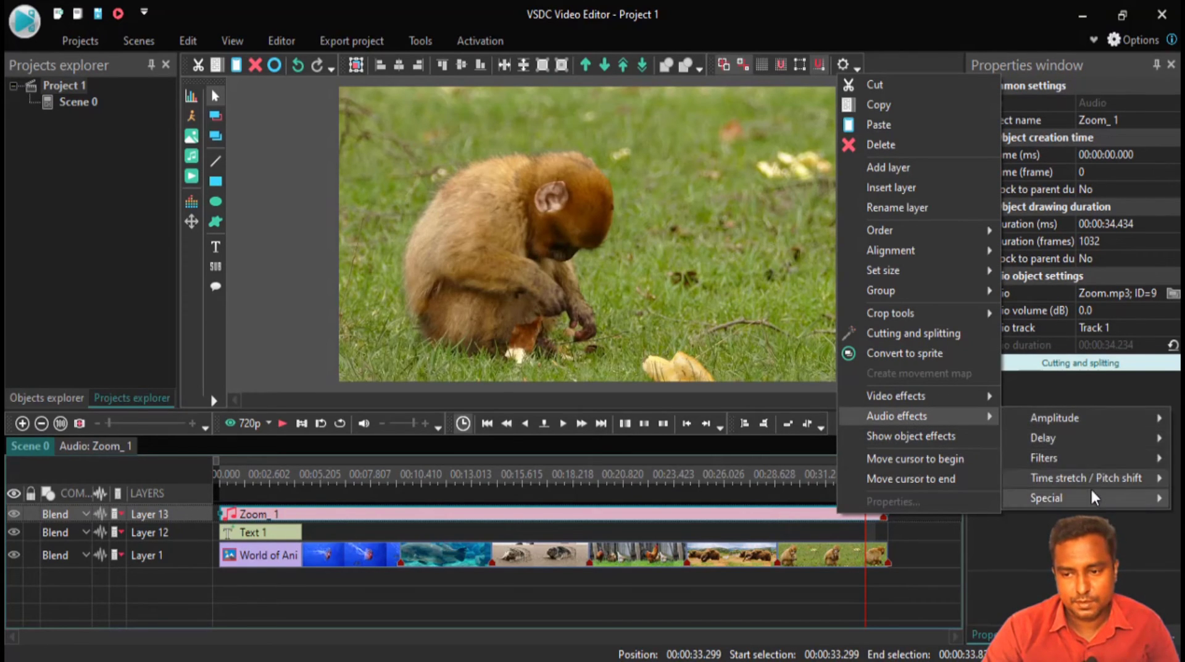
pyautogui.moveTo(1090, 415)
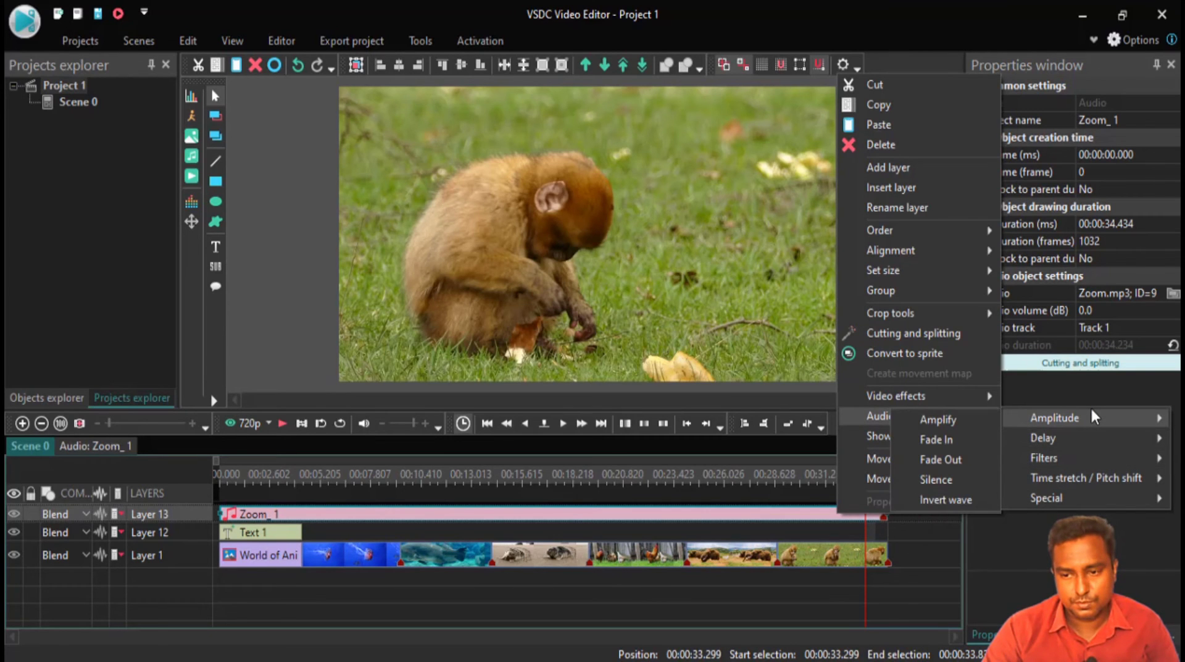
pyautogui.click(951, 454)
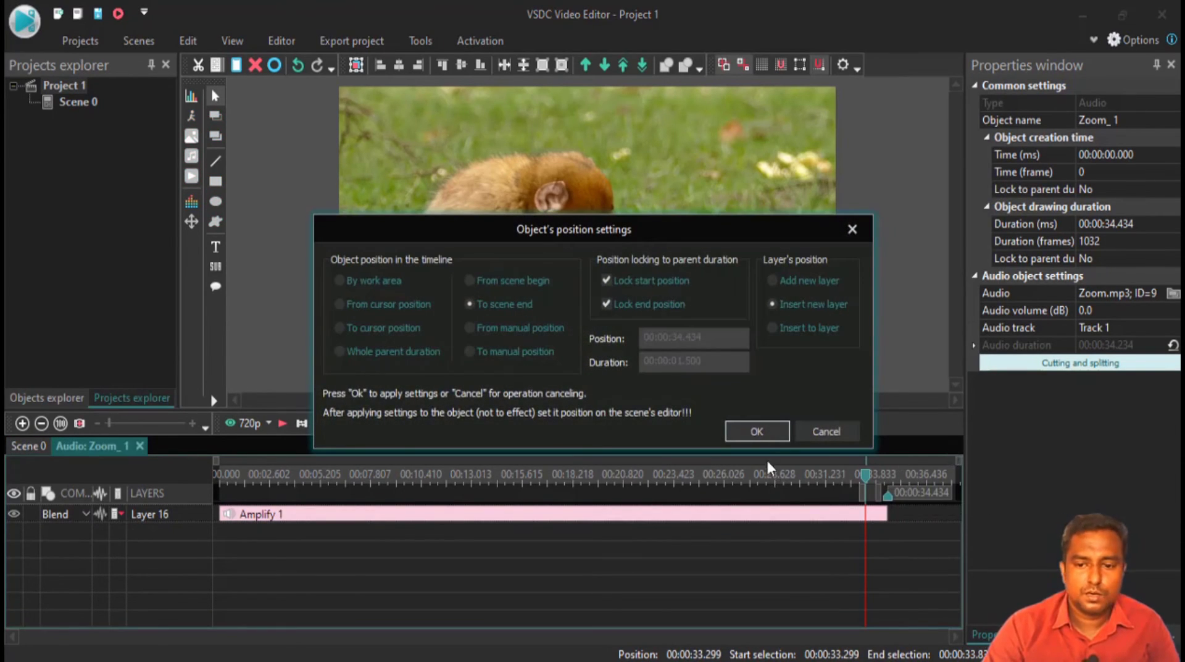
pyautogui.click(758, 430)
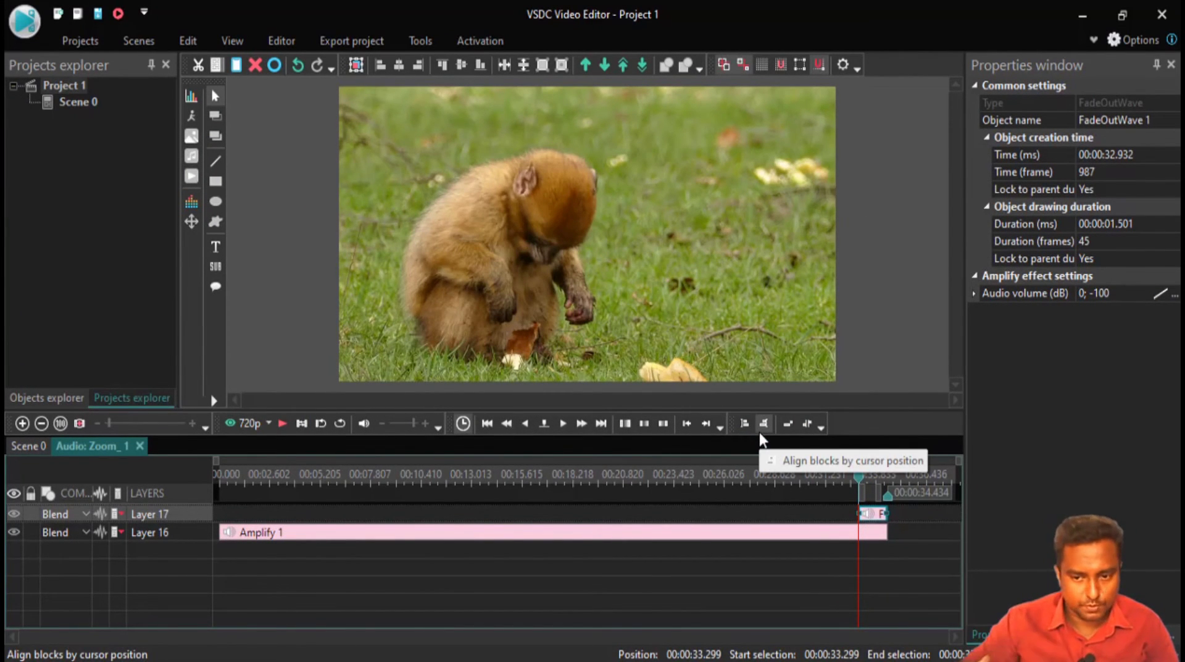
pyautogui.press('space')
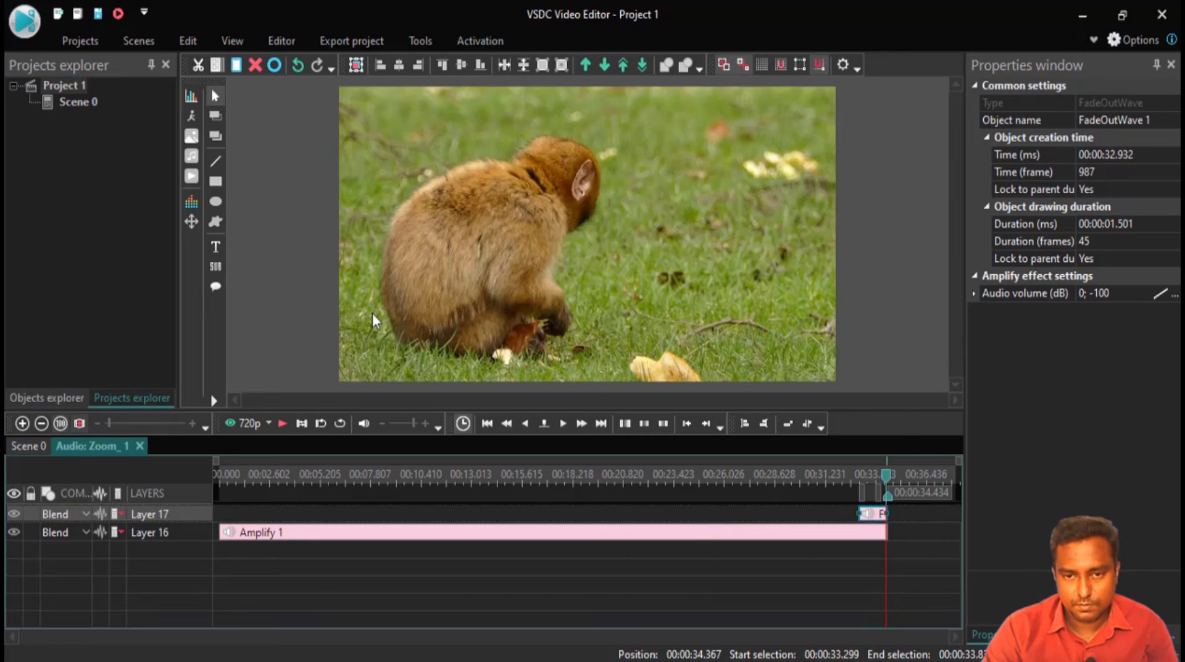
# Add a Fade In audio effect positioned from the scene begin and play the opening to hear it.
pyautogui.click(237, 486)
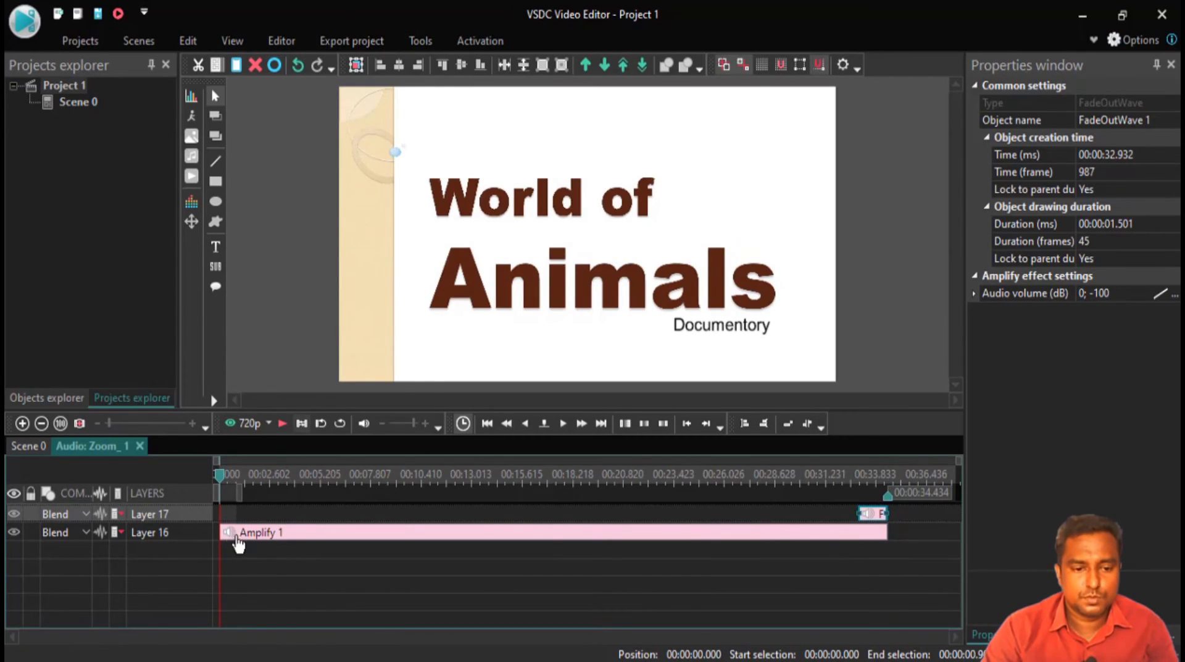
pyautogui.rightClick(233, 531)
pyautogui.moveTo(320, 434)
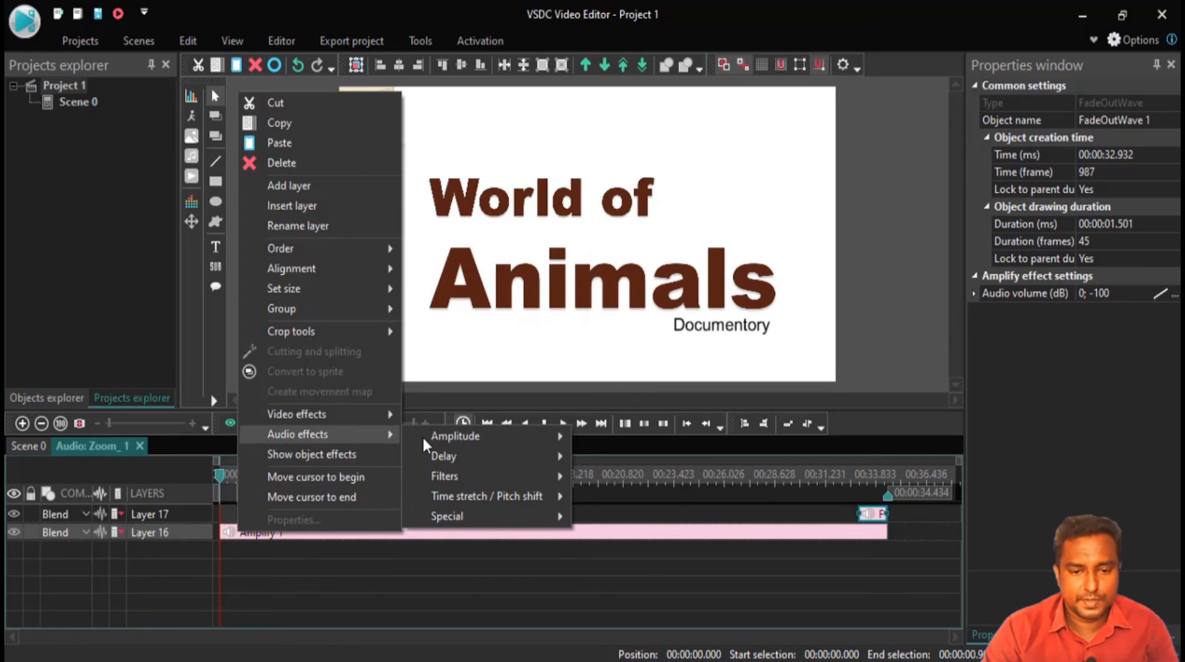
pyautogui.moveTo(447, 455)
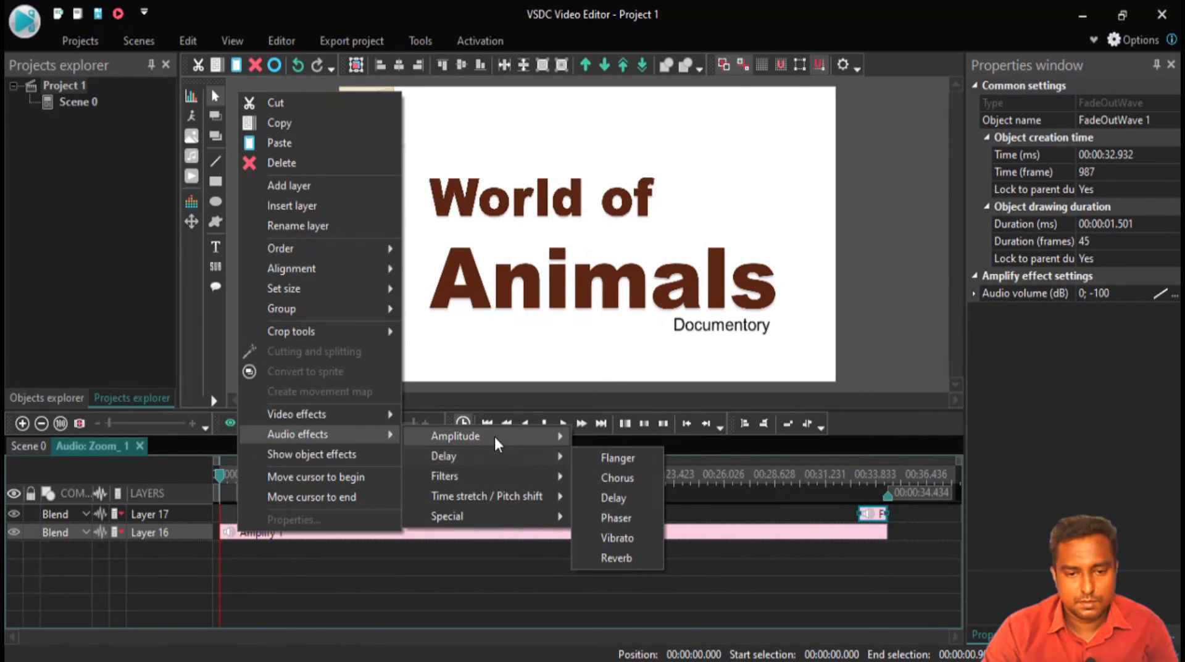
pyautogui.moveTo(494, 434)
pyautogui.click(625, 461)
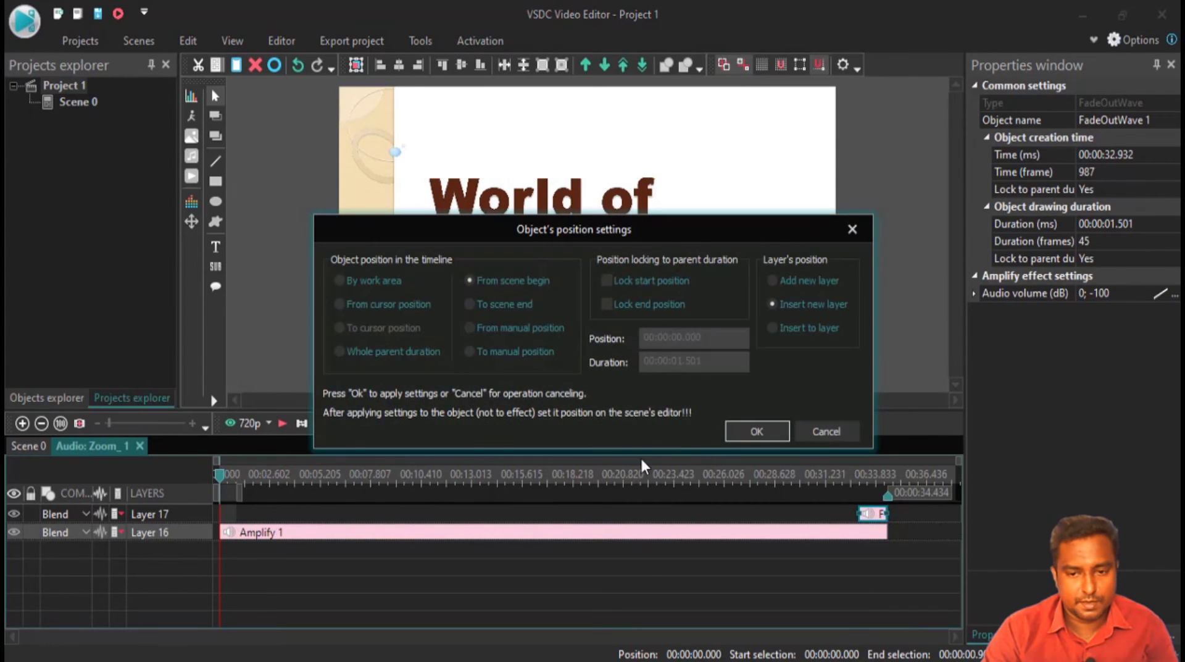
pyautogui.click(754, 429)
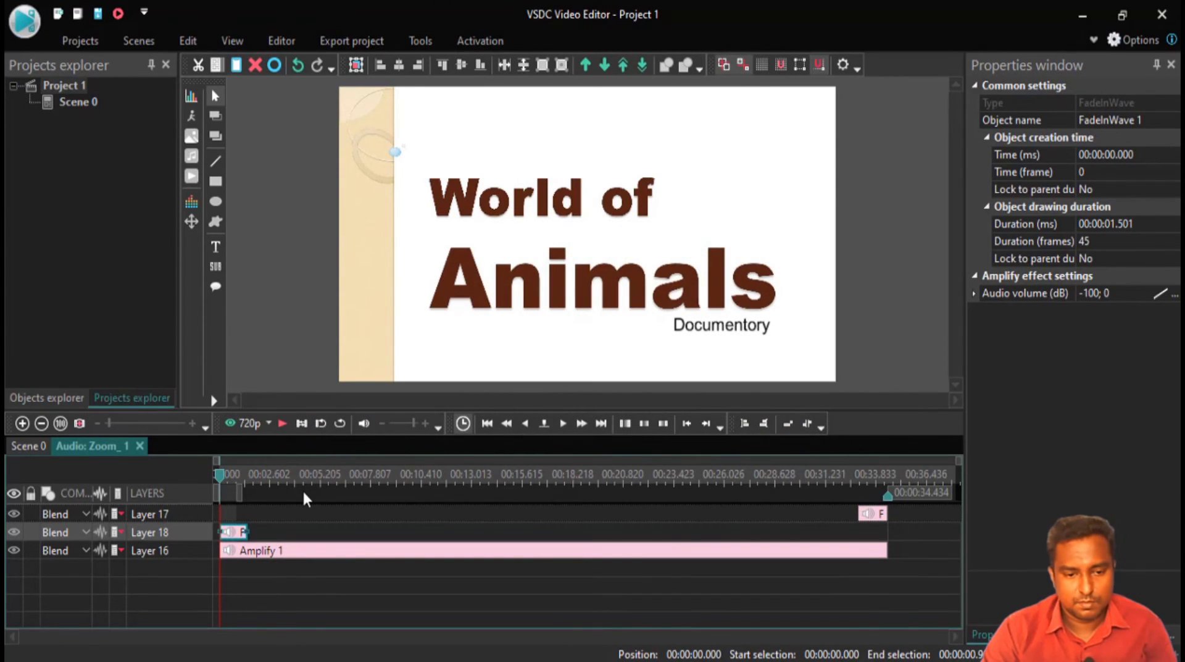
pyautogui.press('space')
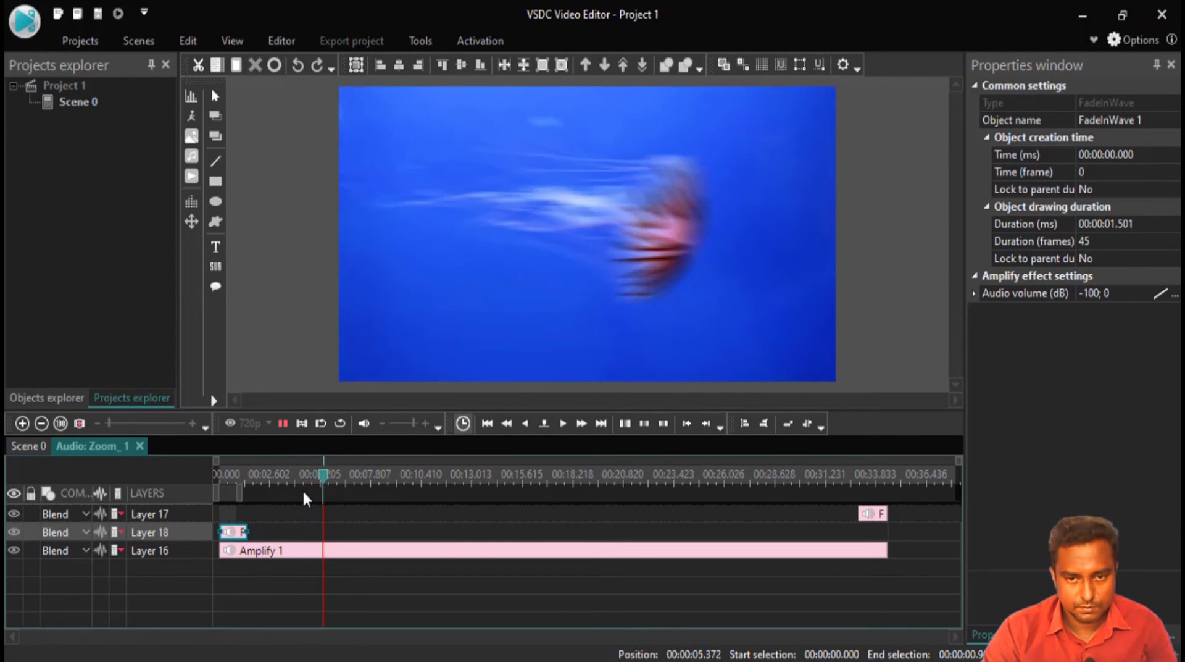
# Return to Scene 0 and review the music, text and clip tracks from the title to the monkey clip.
pyautogui.click(25, 445)
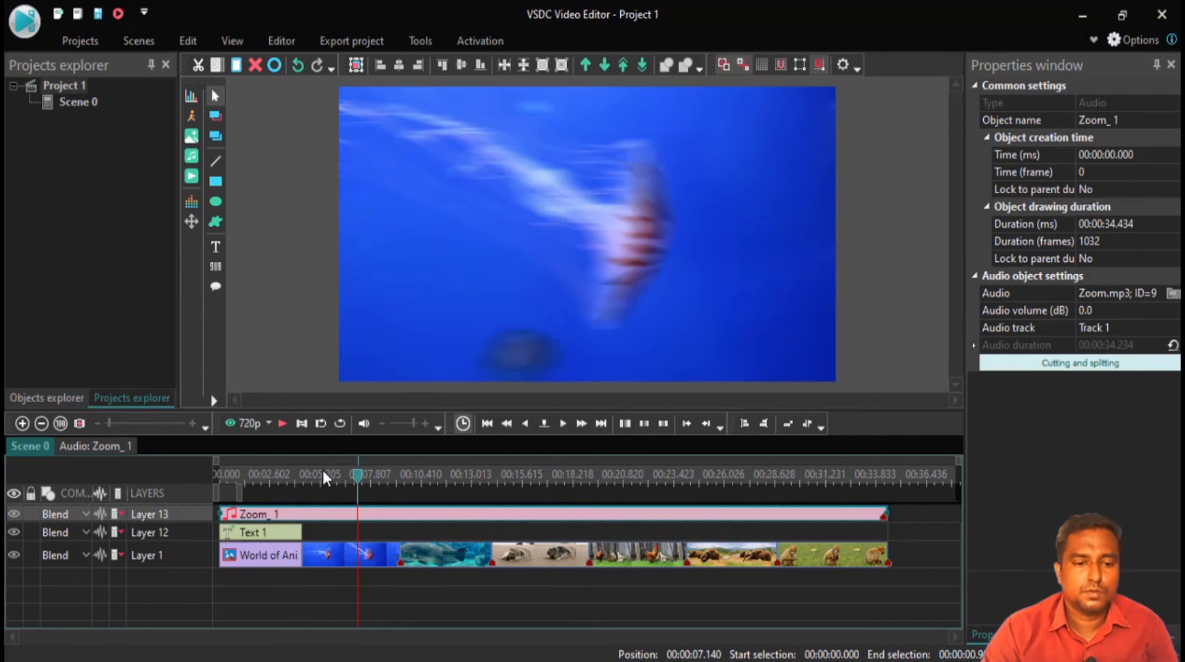
pyautogui.click(281, 478)
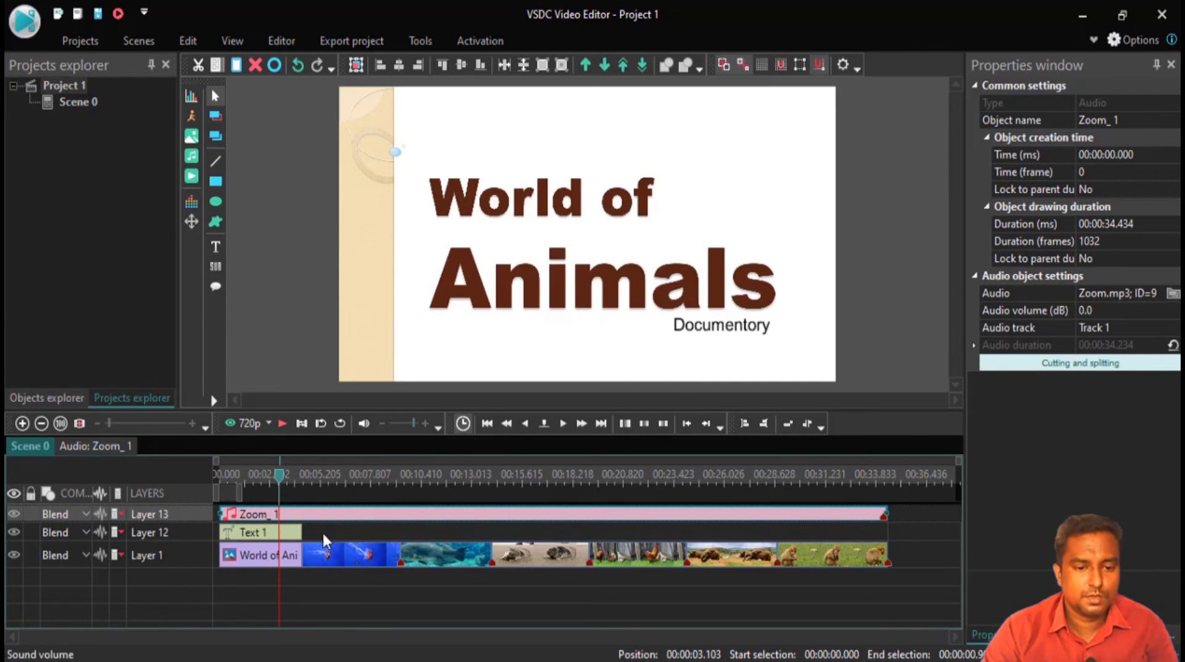
pyautogui.click(332, 474)
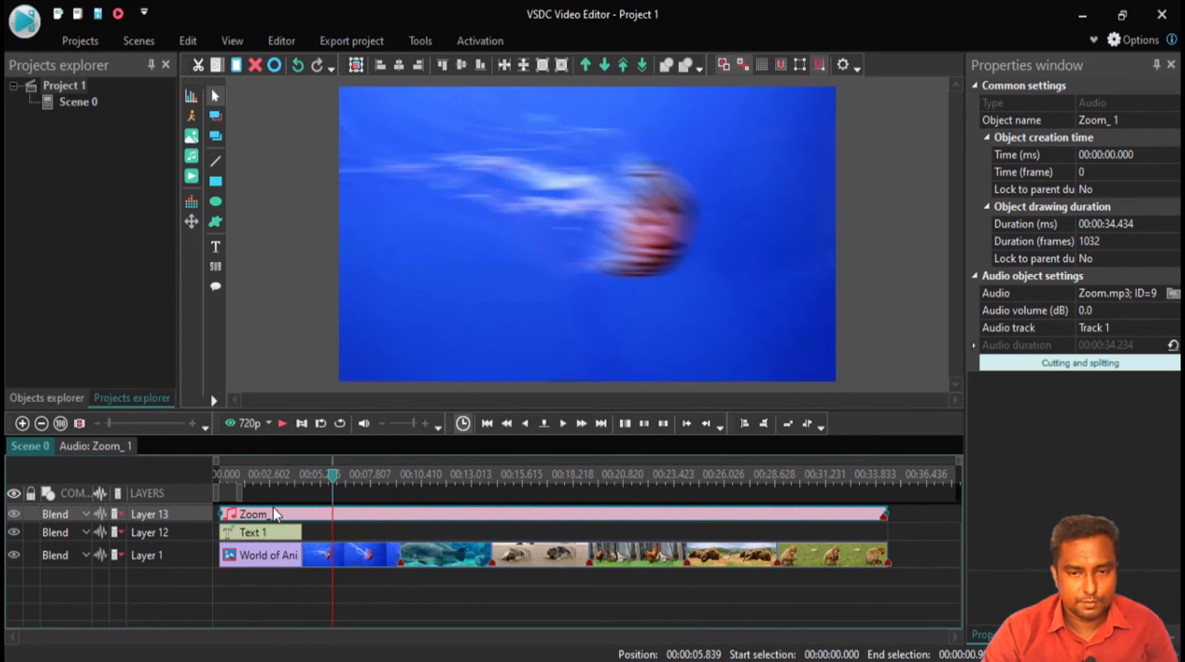
pyautogui.moveTo(272, 514)
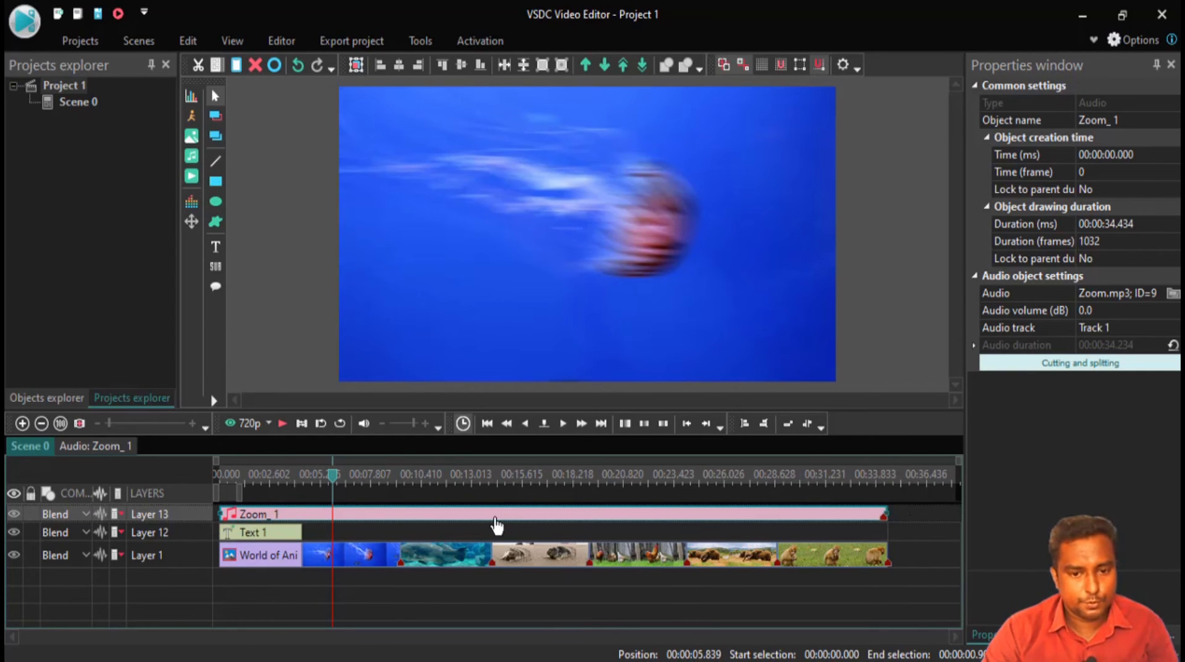
pyautogui.moveTo(496, 519)
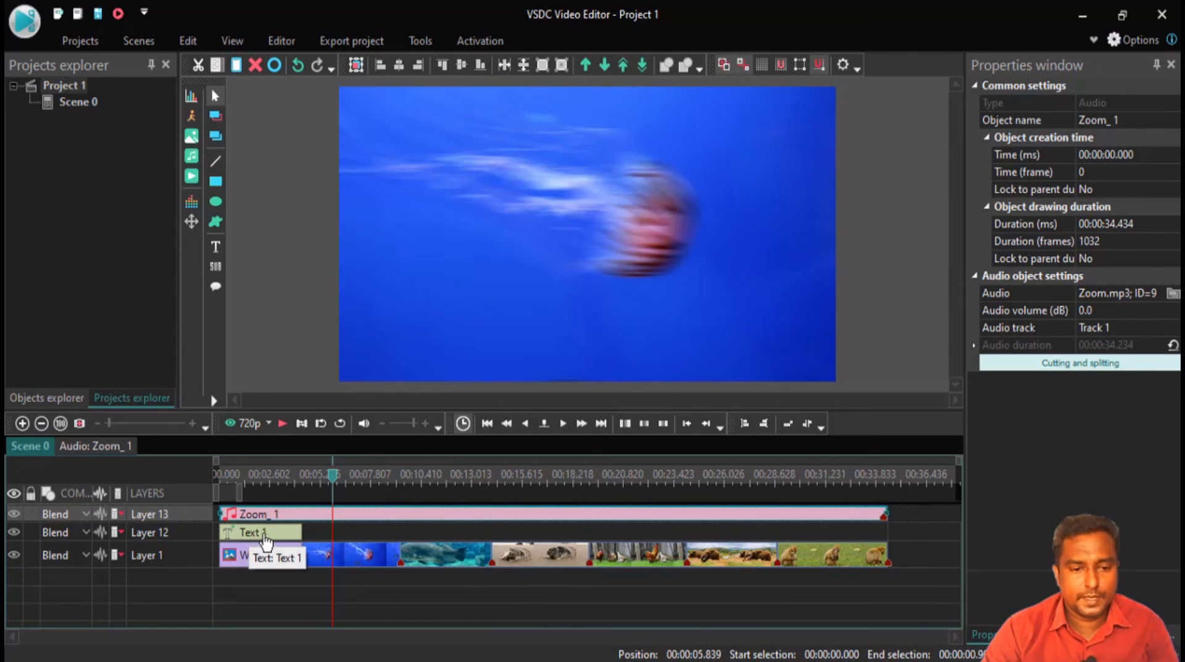
pyautogui.click(284, 480)
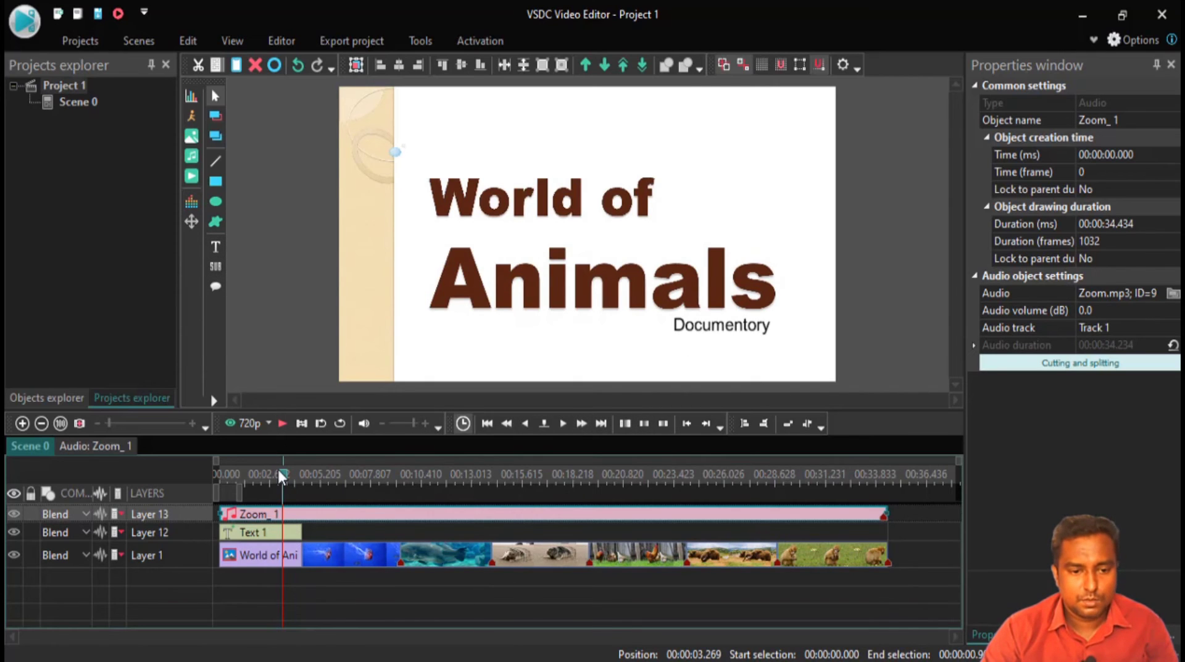
pyautogui.moveTo(284, 476)
pyautogui.mouseDown()
pyautogui.moveTo(777, 492)
pyautogui.moveTo(274, 489)
pyautogui.mouseUp()
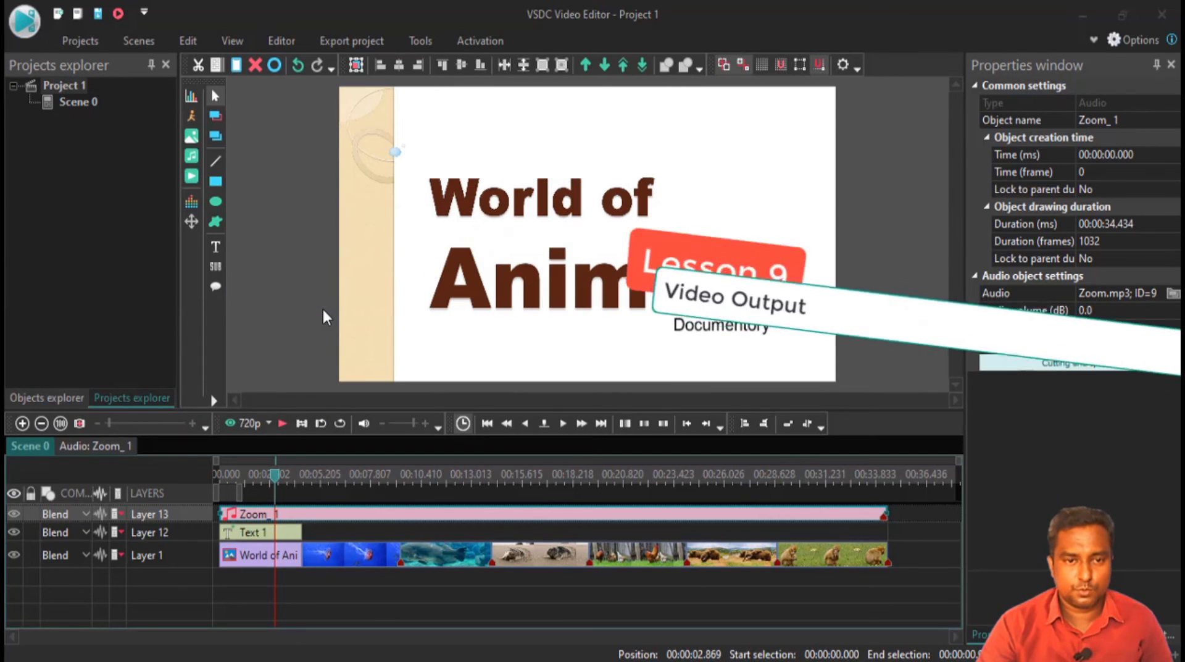
pyautogui.moveTo(276, 480); pyautogui.dragTo(624, 503)
pyautogui.click(810, 485)
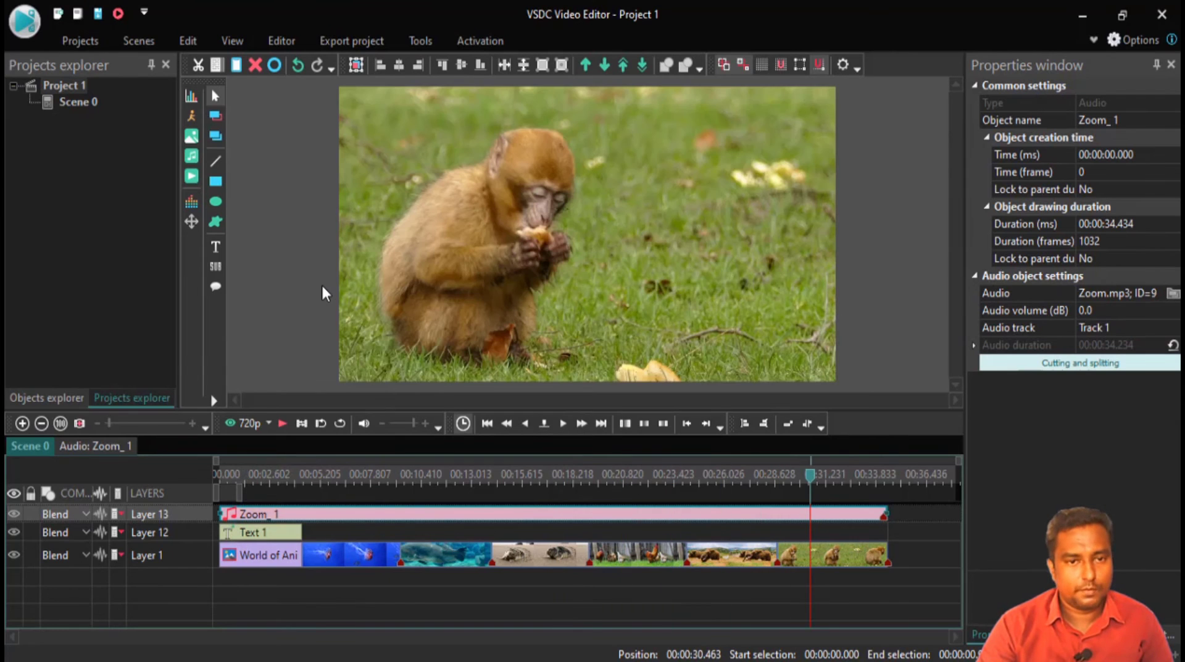
# Deselect the music clip and open the project export settings with PC as the media device.
pyautogui.click(303, 245)
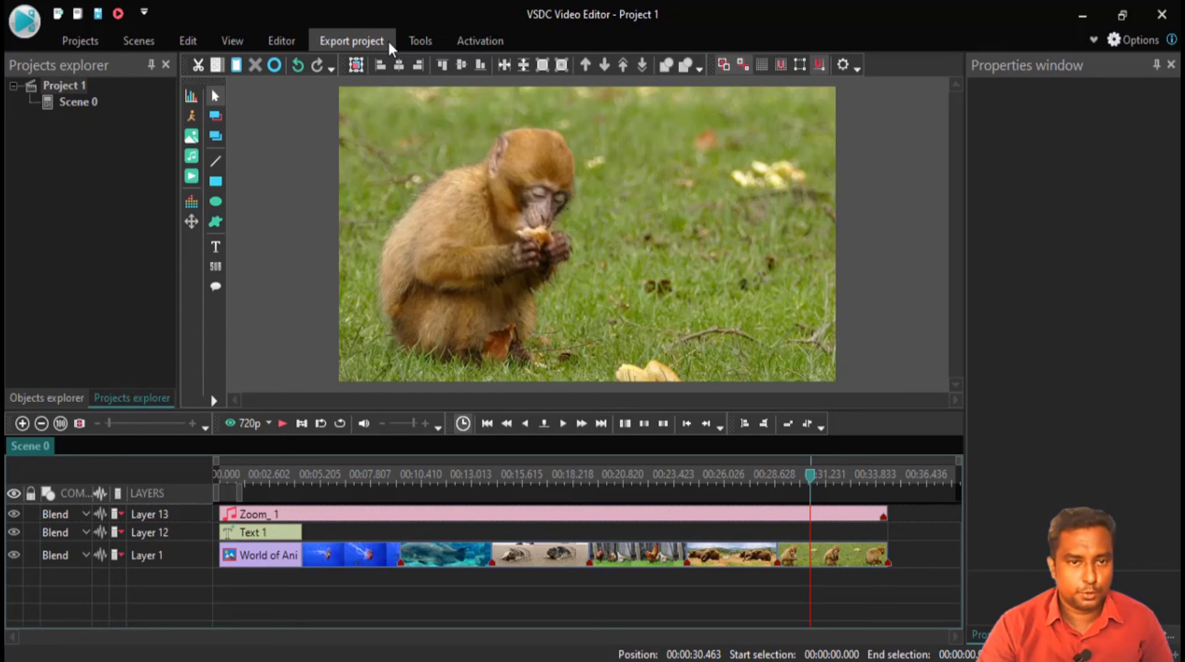
pyautogui.click(339, 40)
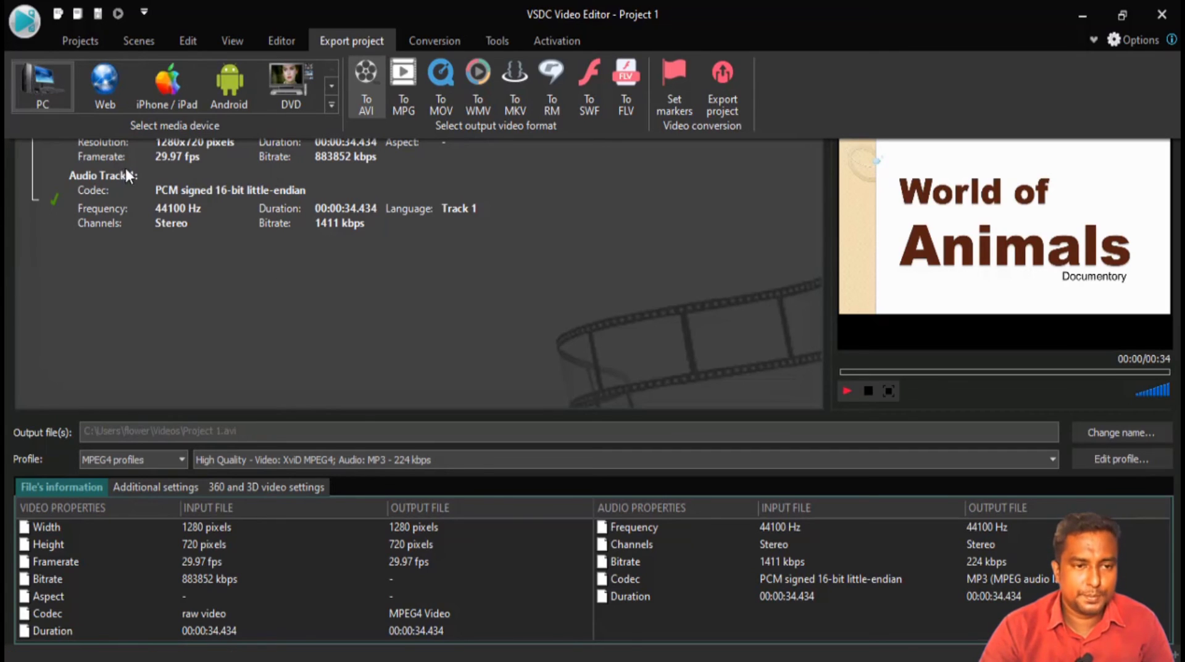
pyautogui.click(39, 88)
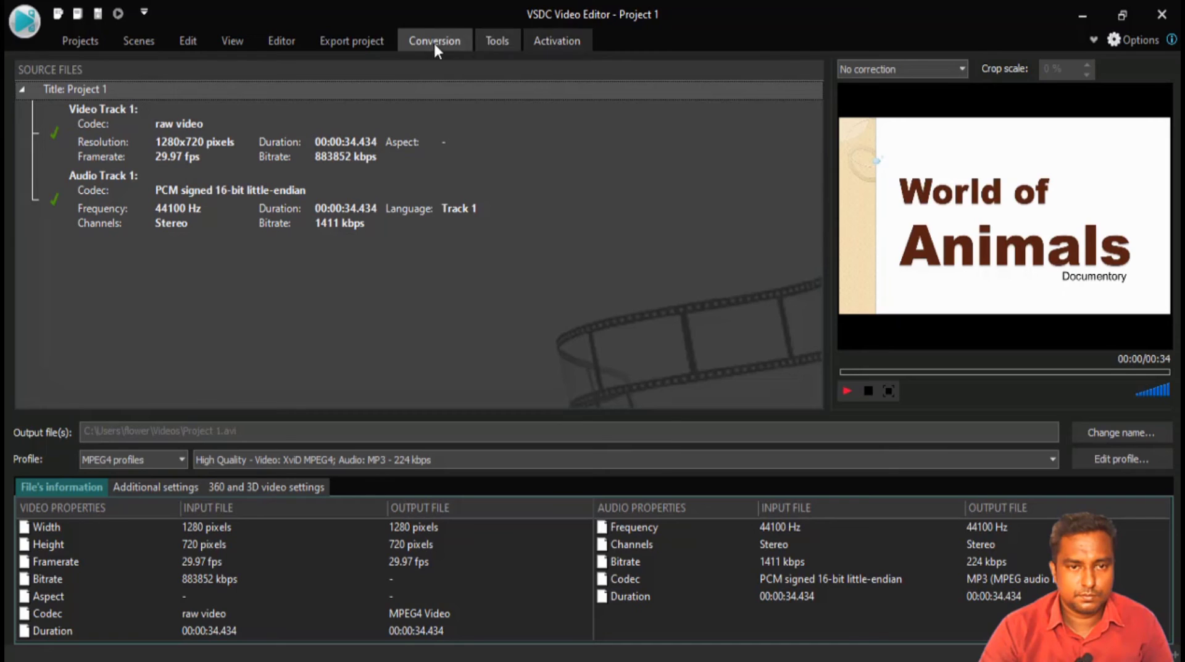
# Switch the export device to Web to look at its output formats, and set it back to PC.
pyautogui.click(353, 39)
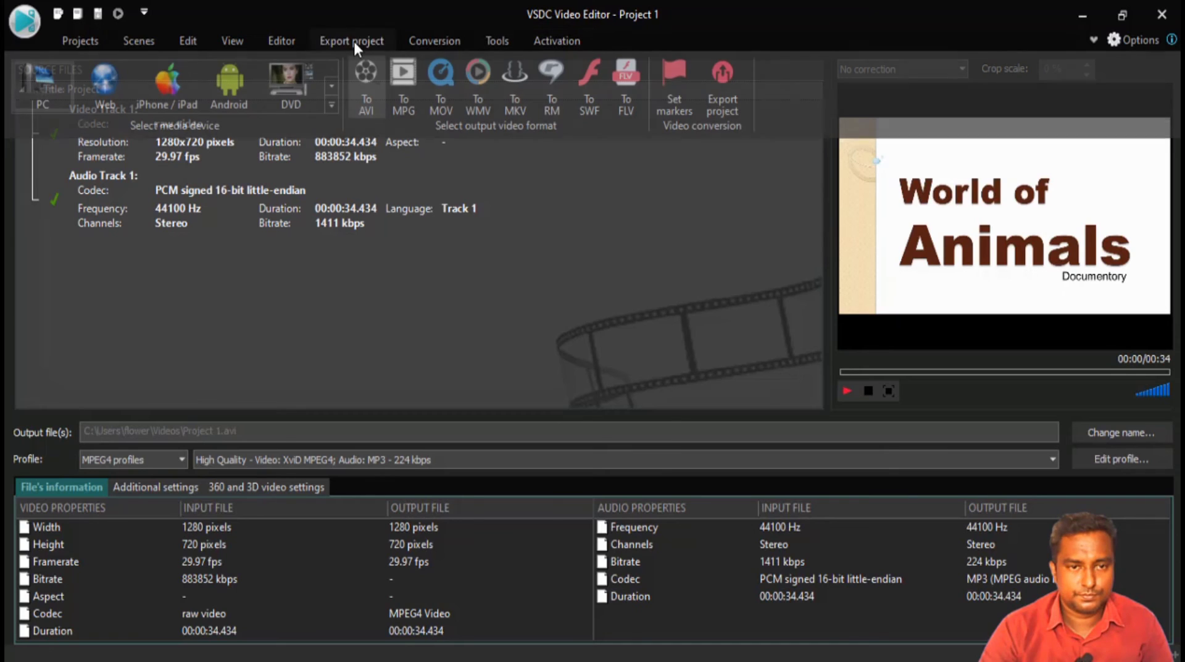
pyautogui.click(106, 87)
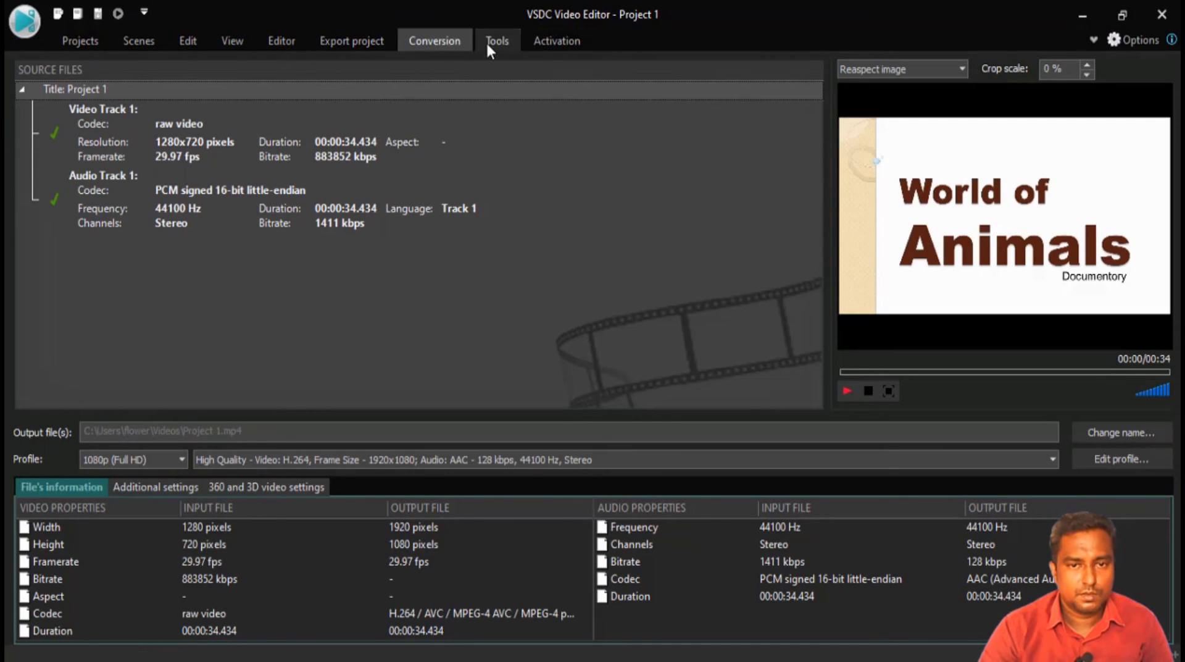
pyautogui.click(350, 42)
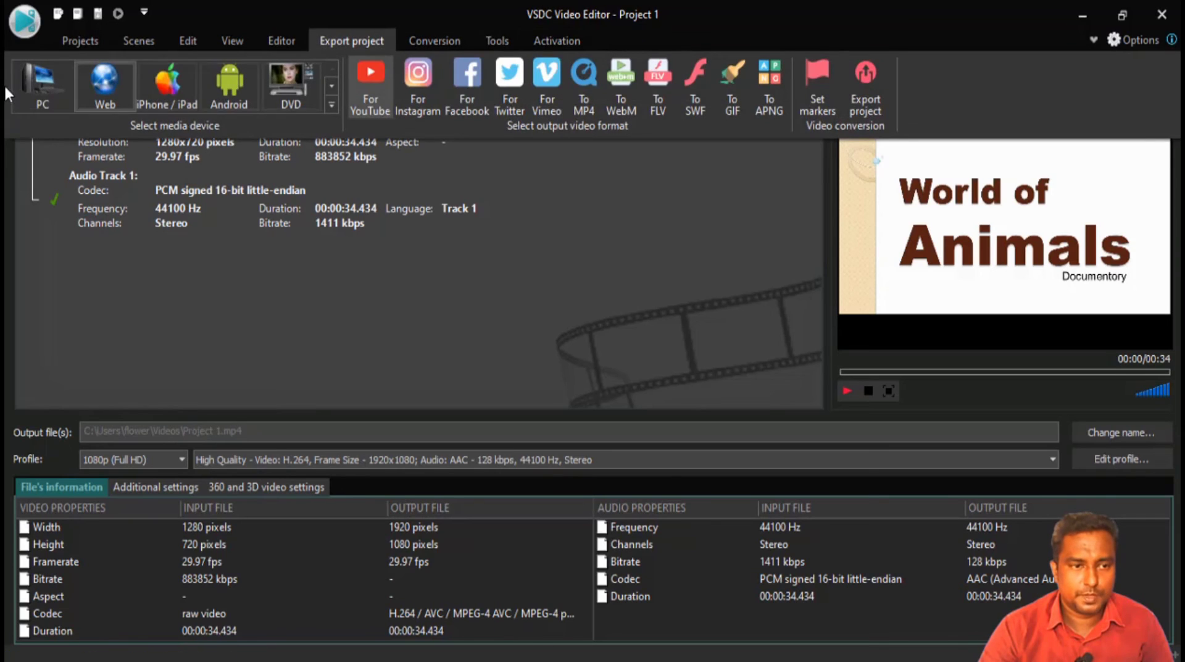
pyautogui.click(54, 82)
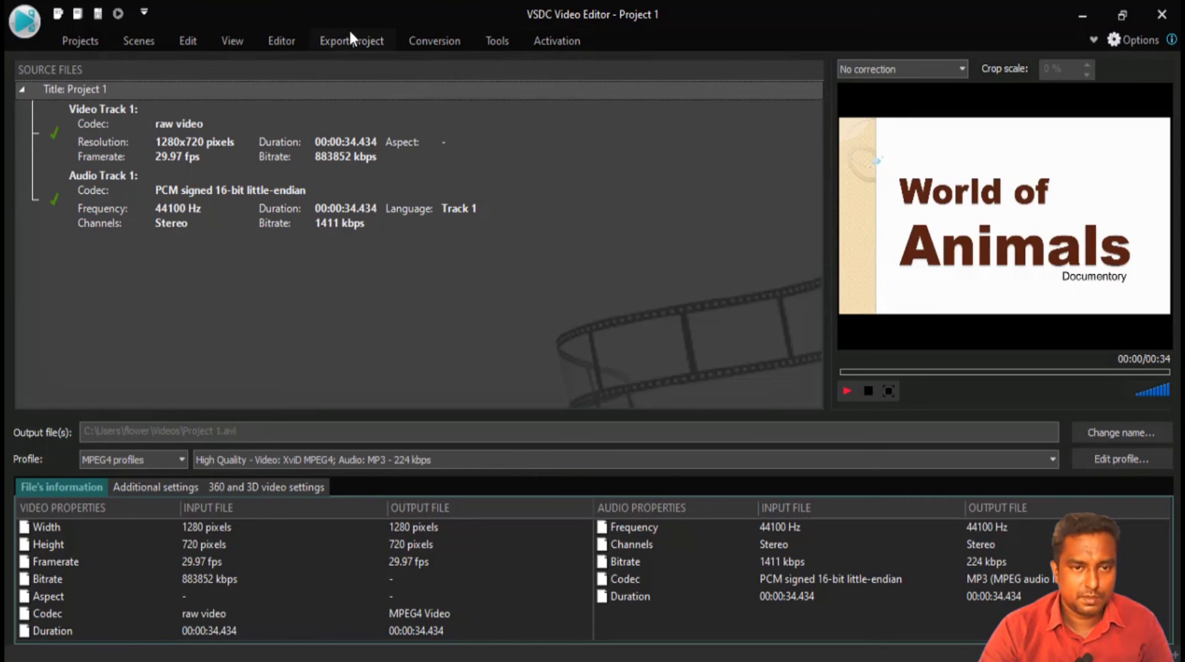
pyautogui.click(349, 32)
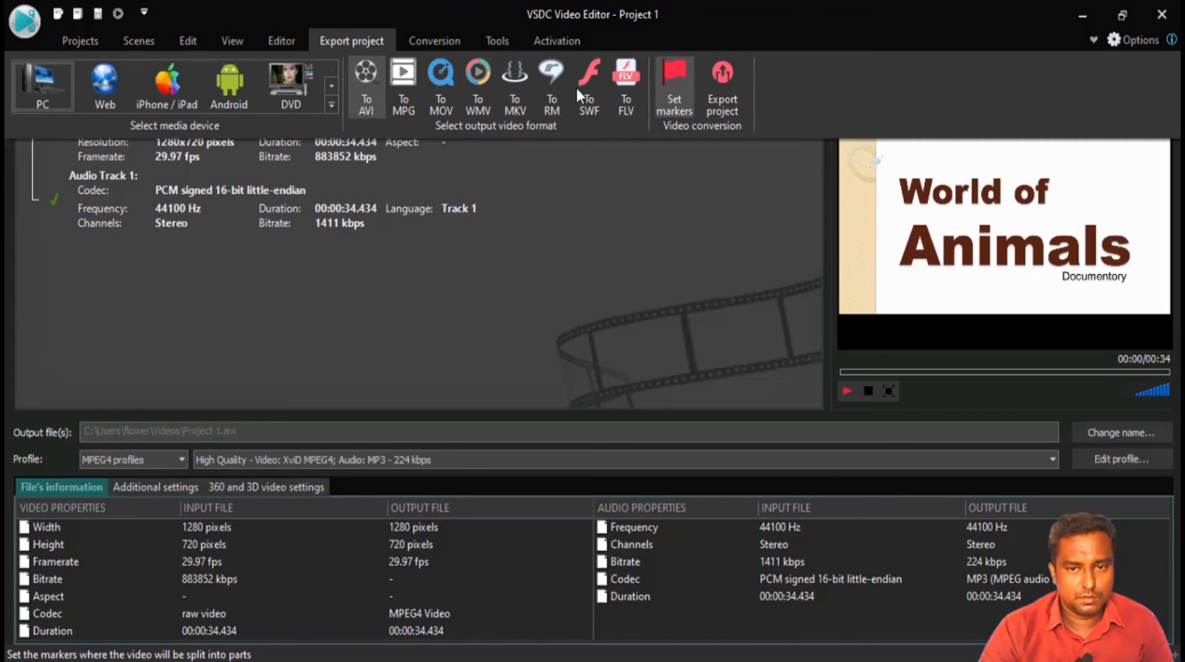
pyautogui.click(35, 82)
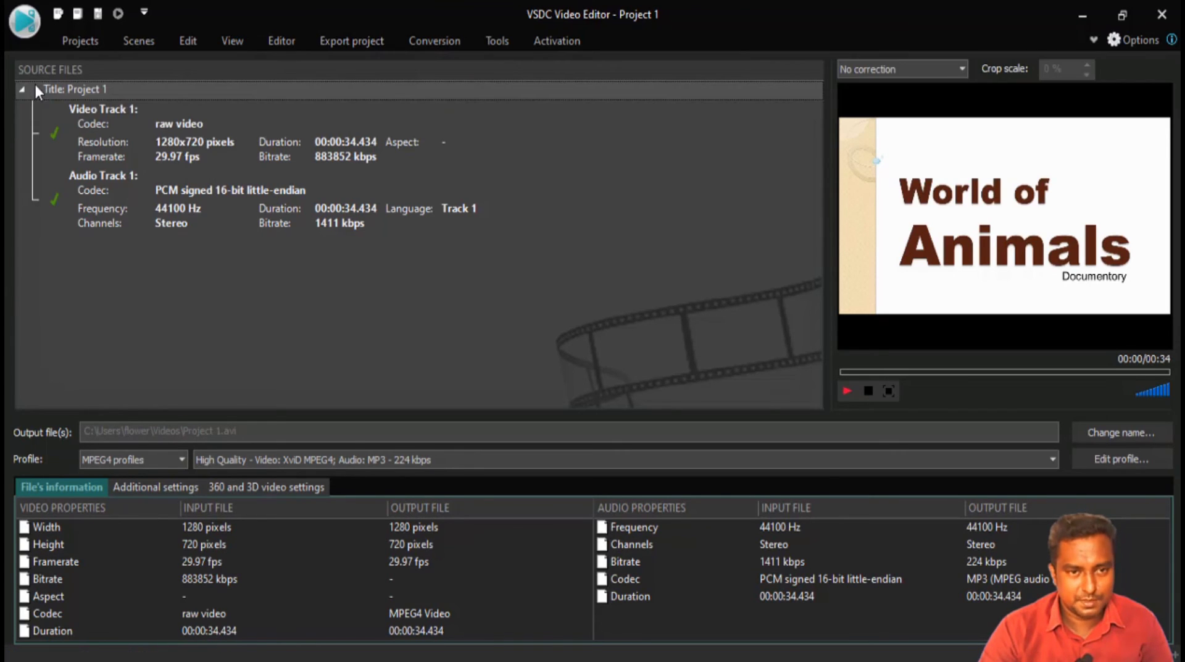
pyautogui.click(278, 40)
# Try the MPG output format for the PC export and switch back to AVI.
pyautogui.click(343, 39)
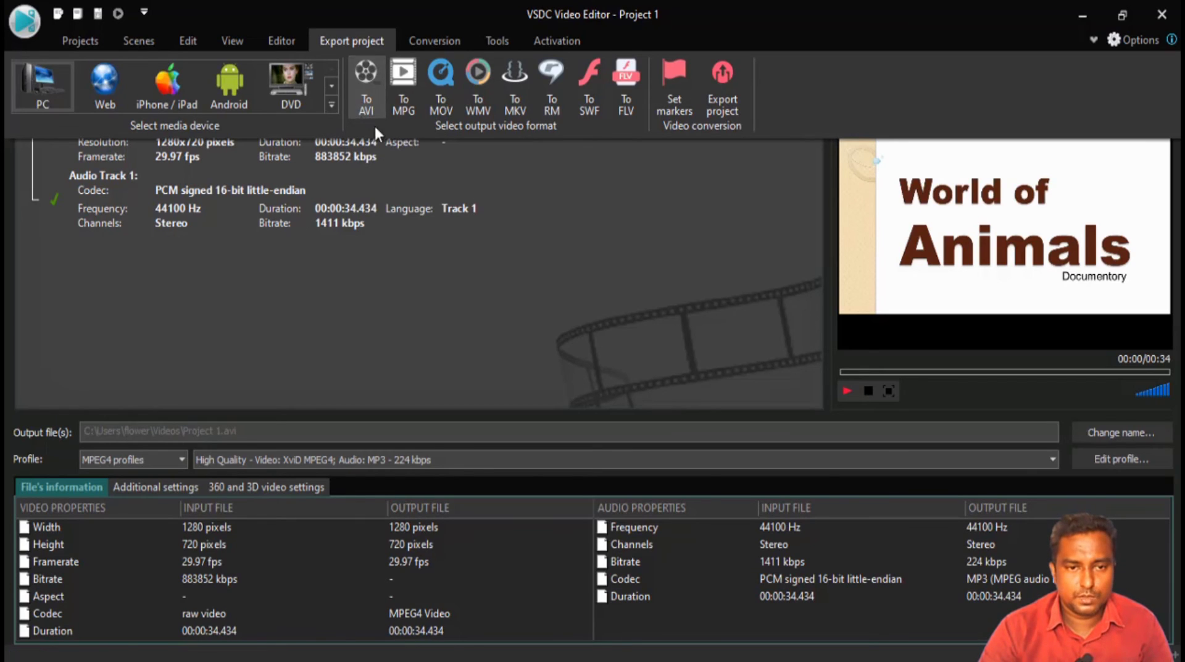
pyautogui.click(408, 81)
pyautogui.click(339, 41)
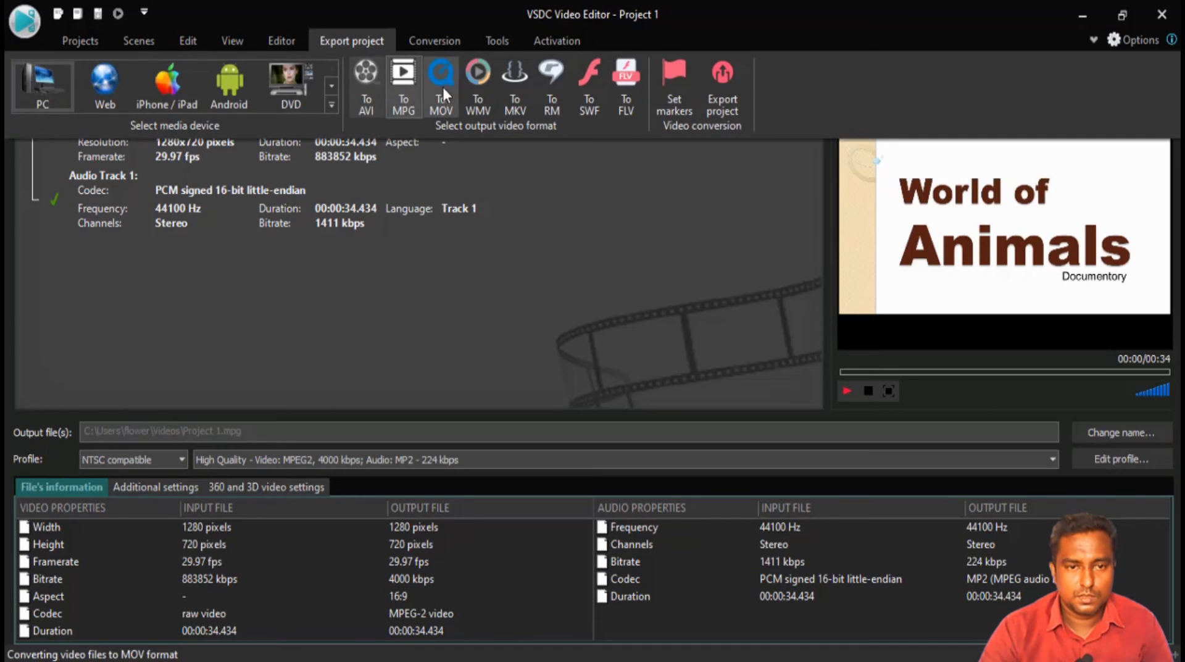
pyautogui.click(370, 96)
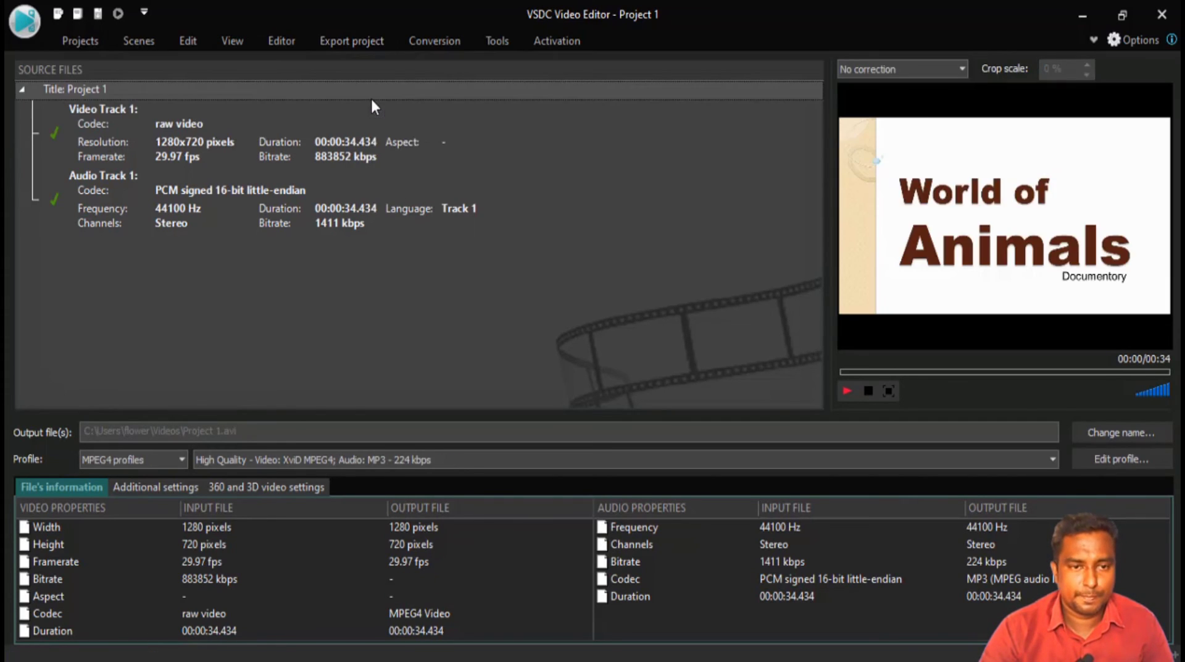
# Examine the AVI export's output file path and profile settings.
pyautogui.click(354, 42)
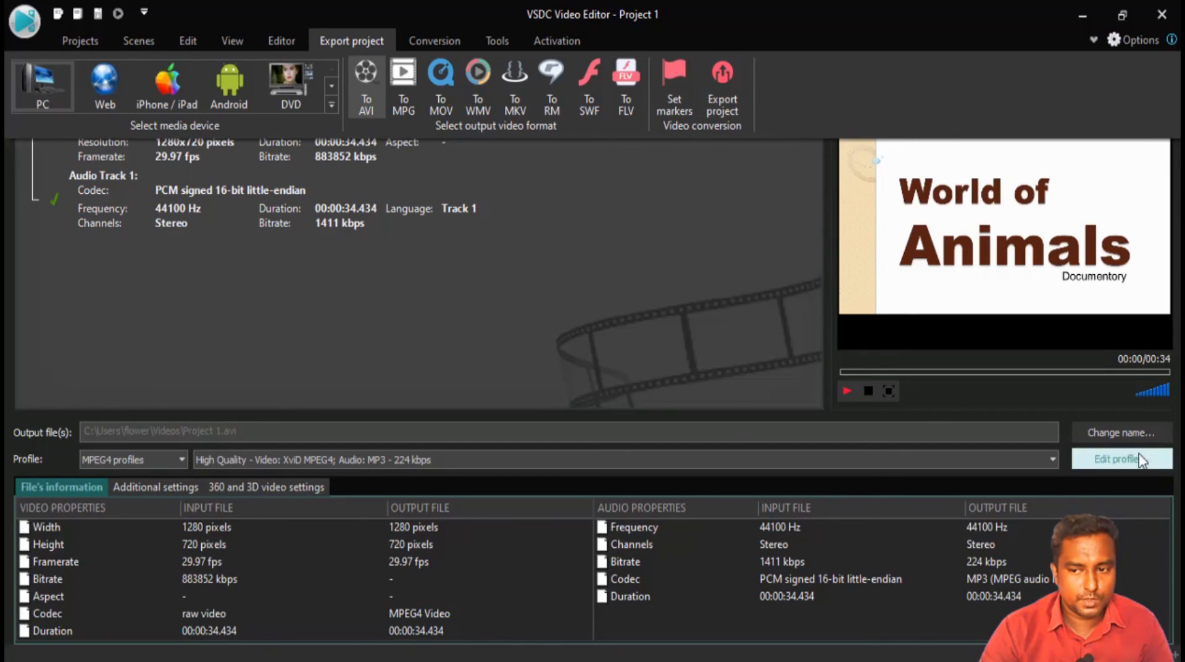
pyautogui.moveTo(268, 433); pyautogui.dragTo(105, 431)
pyautogui.click(178, 431)
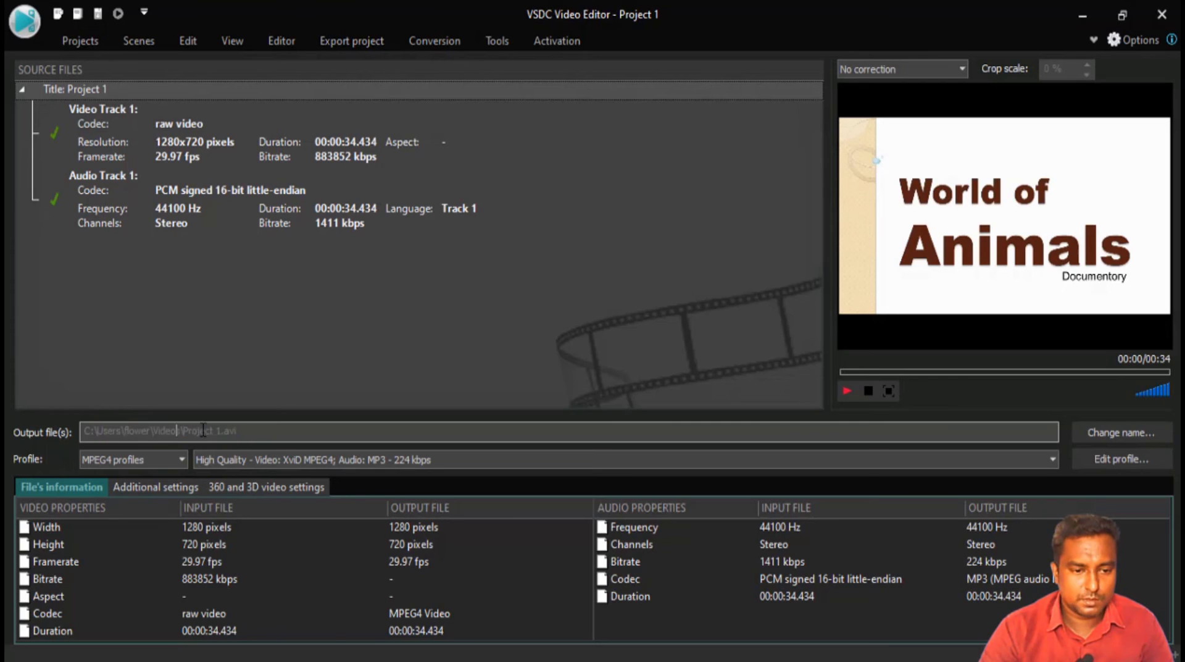
# Set the export's output file to an AVI video named World of animals in the World of Animals folder on the Desktop.
pyautogui.click(1096, 434)
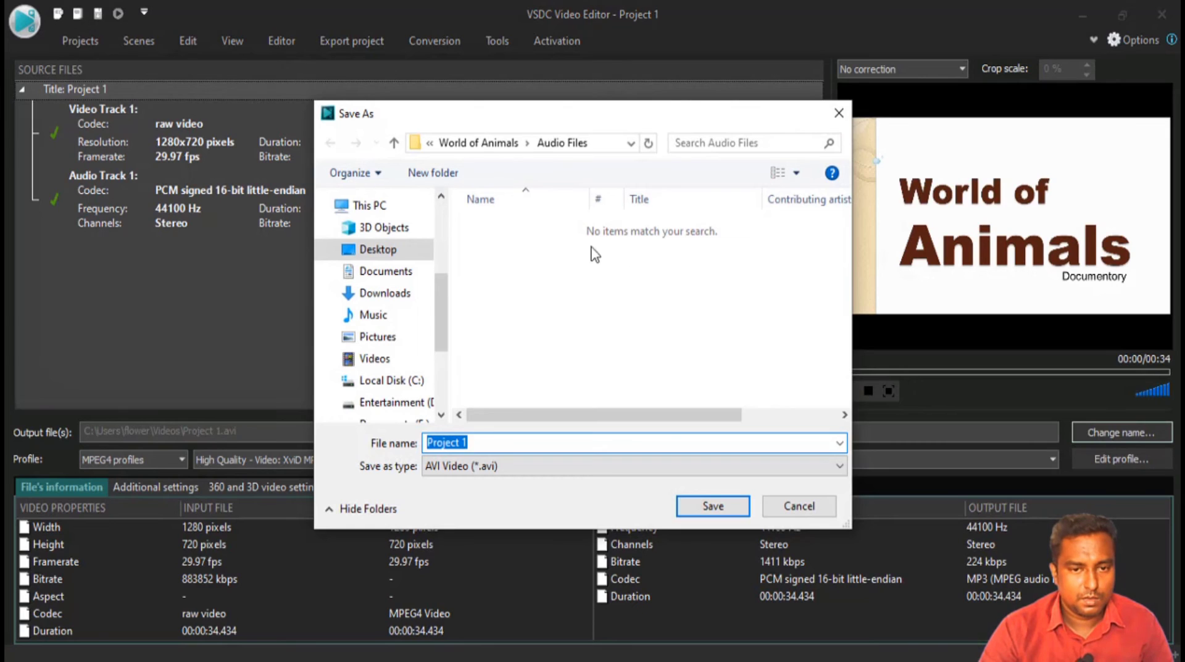
pyautogui.click(390, 252)
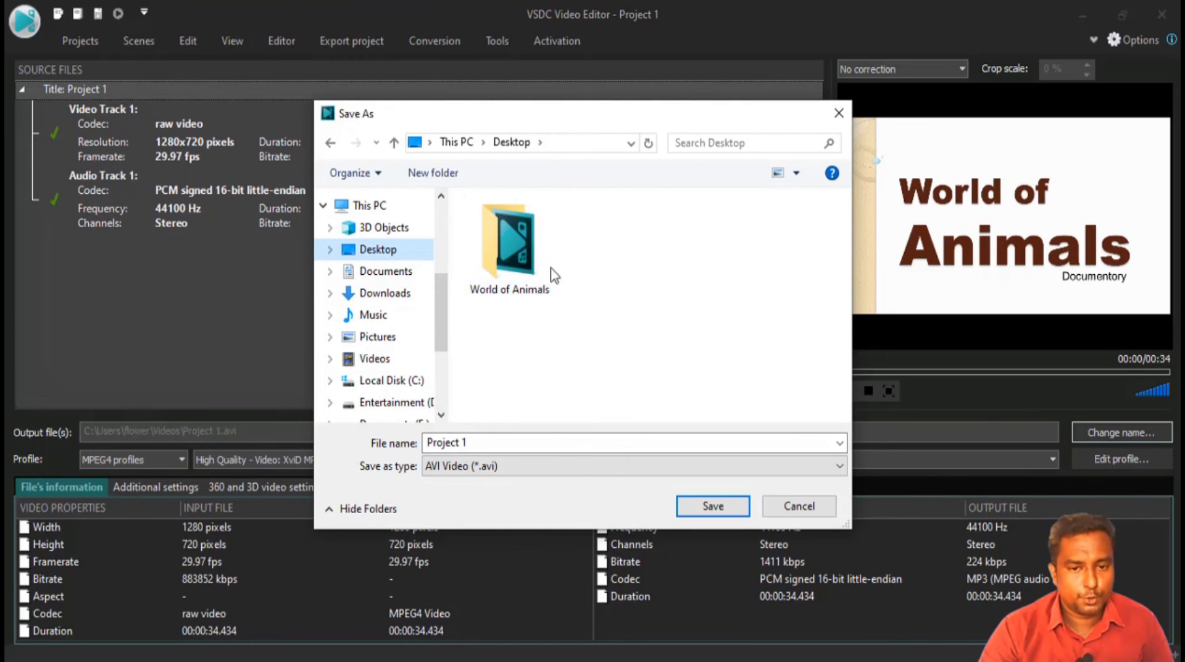
pyautogui.doubleClick(503, 251)
pyautogui.click(465, 442)
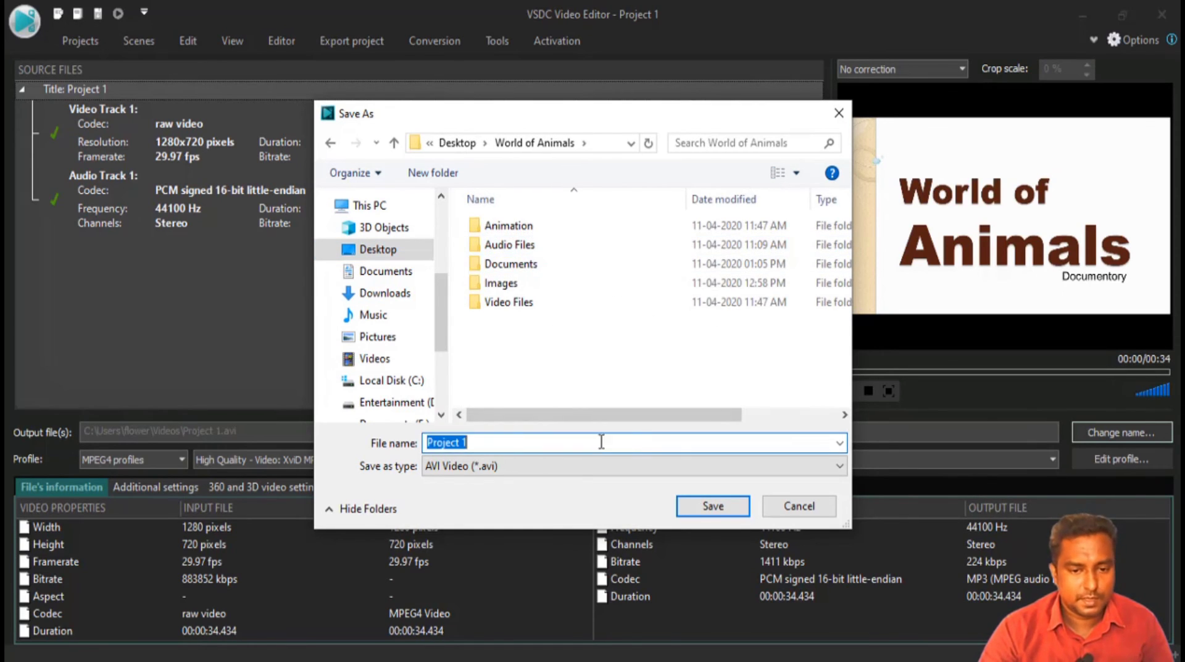
pyautogui.write('World ')
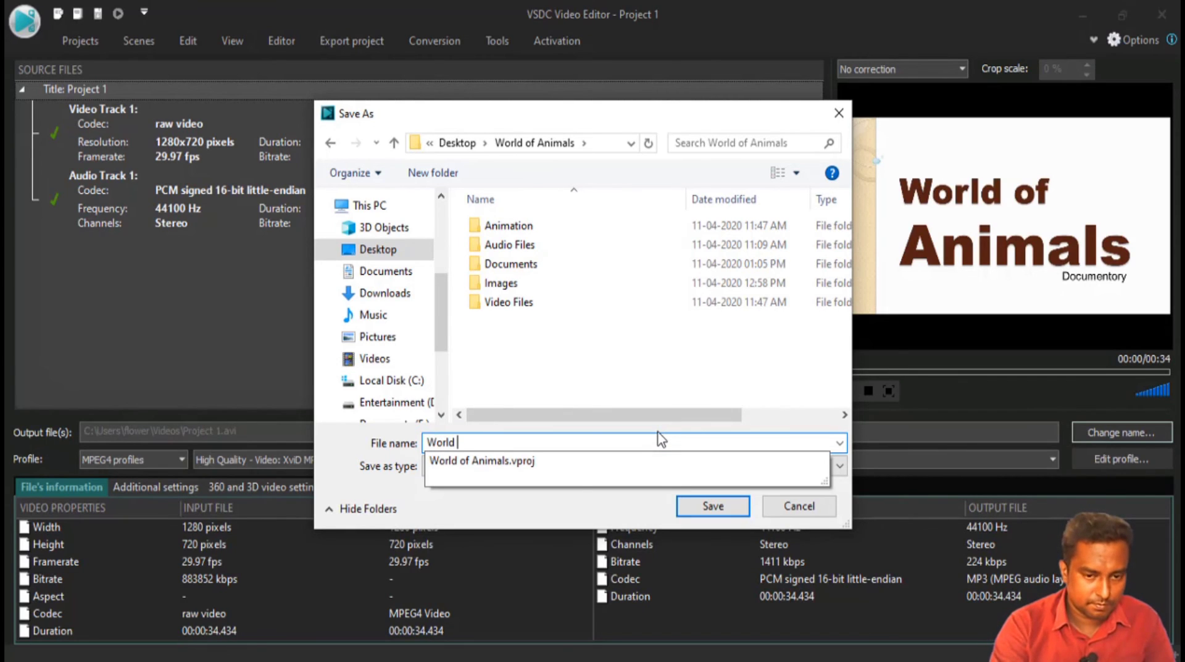
pyautogui.write('of animals')
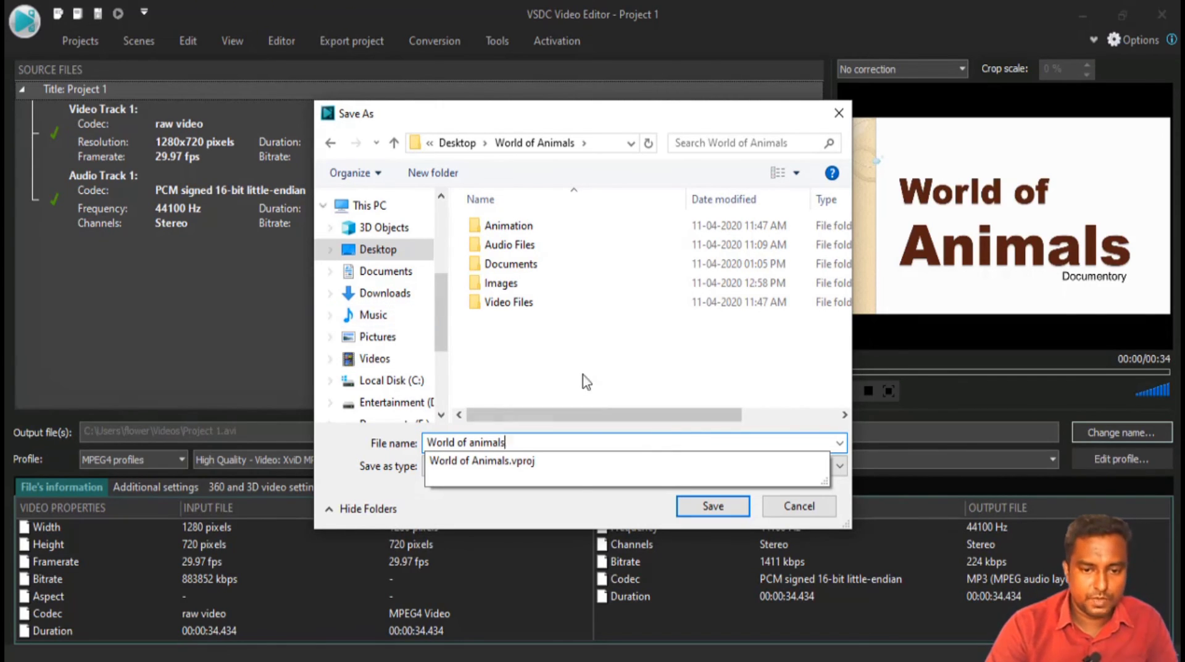
pyautogui.click(627, 393)
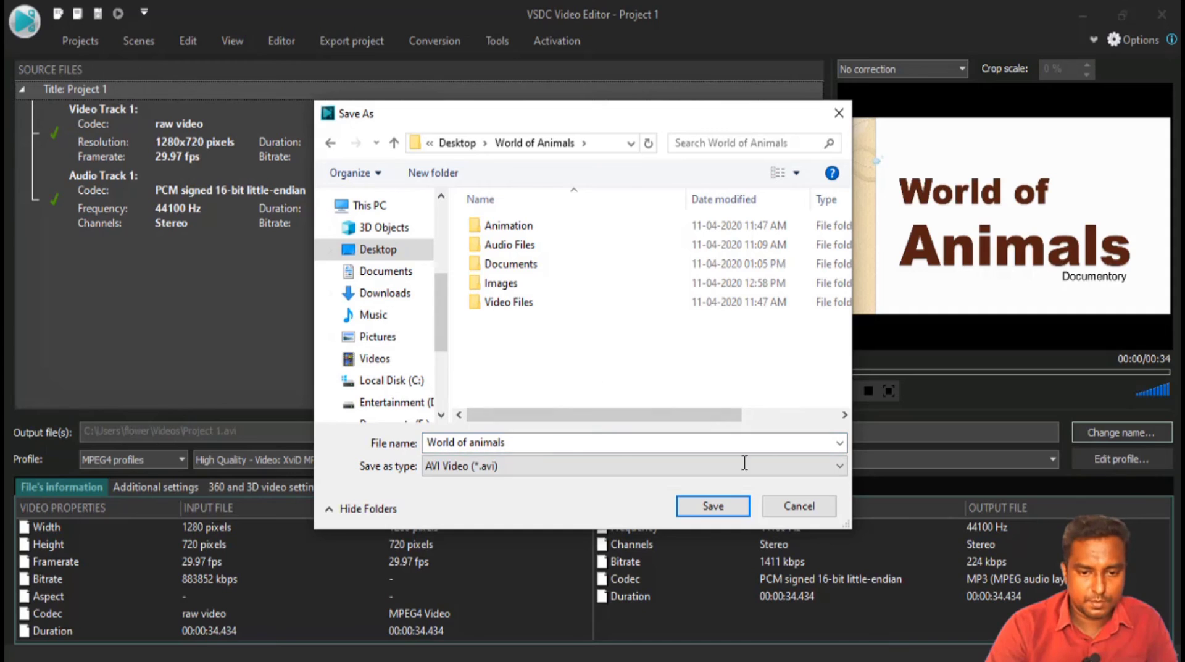
pyautogui.click(494, 467)
pyautogui.click(490, 468)
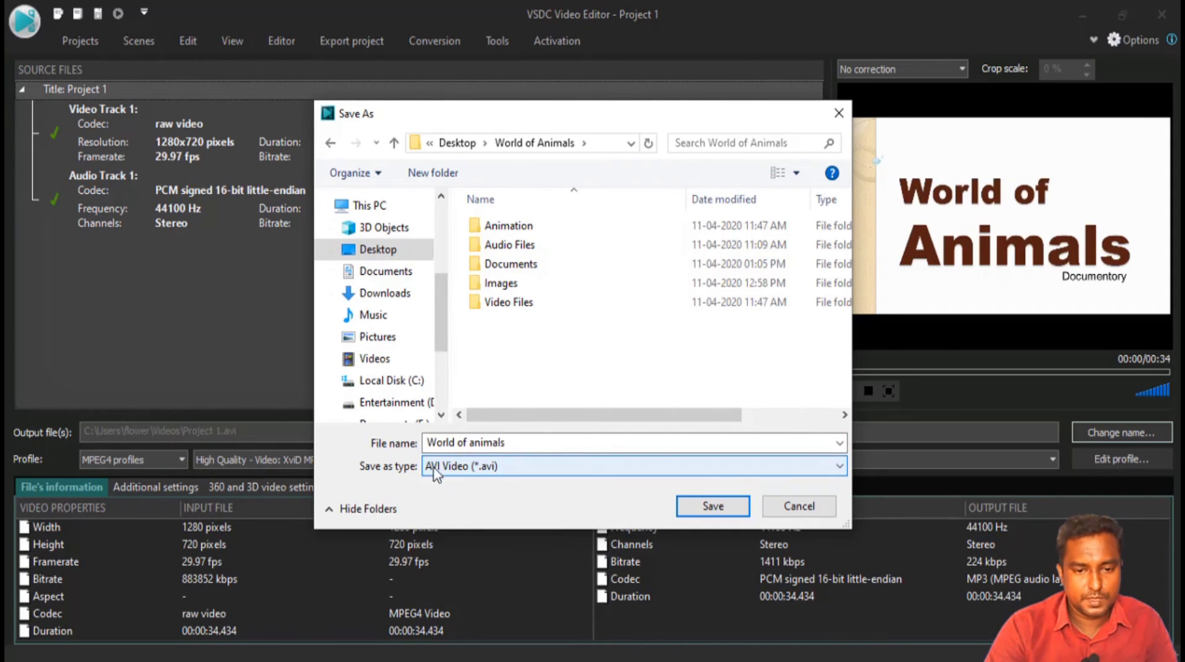
pyautogui.click(695, 508)
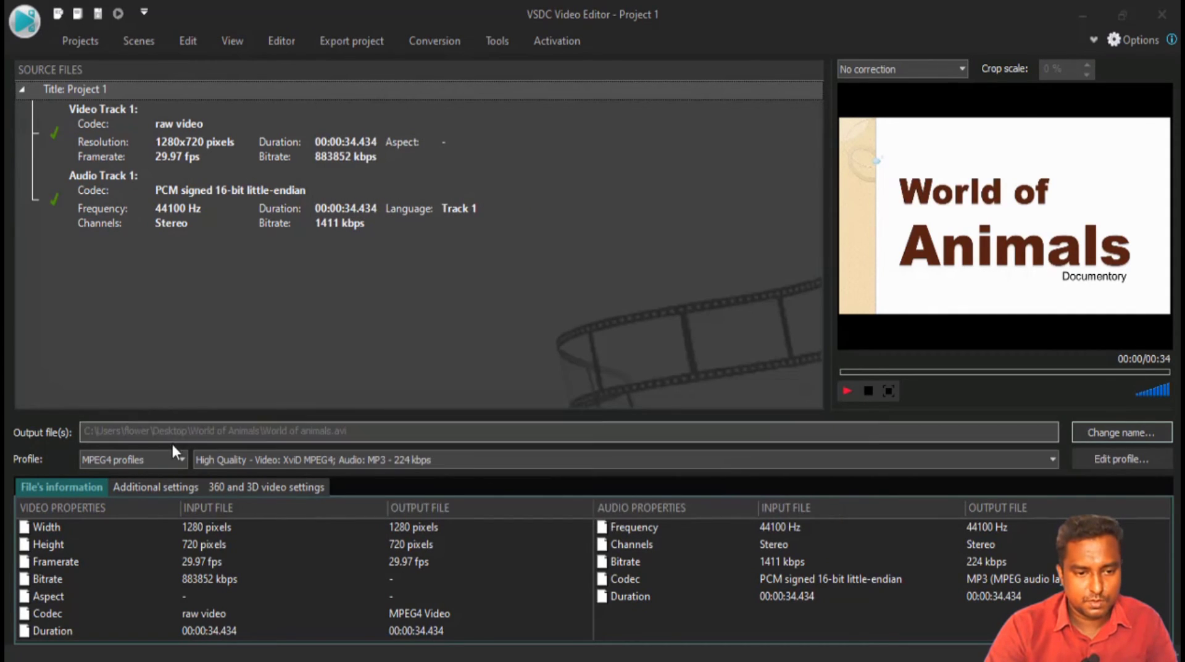
pyautogui.moveTo(128, 431); pyautogui.dragTo(346, 432)
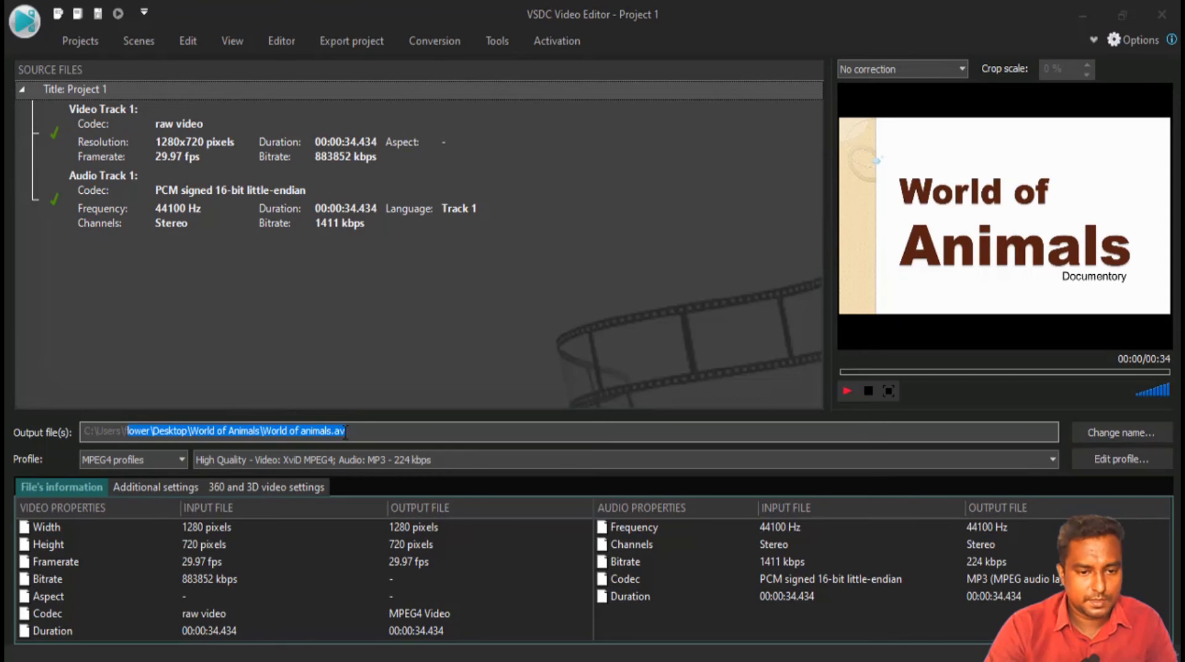
pyautogui.click(300, 431)
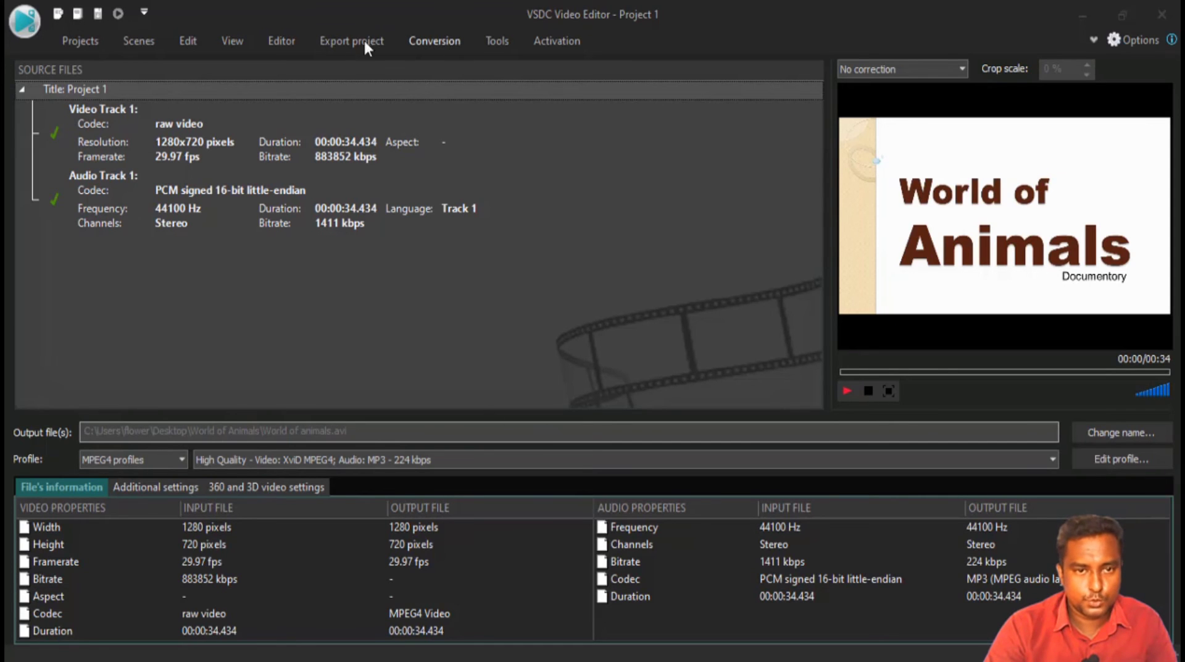
# Export the project for PC, continuing without the premium features, and dismiss the completion message.
pyautogui.click(338, 40)
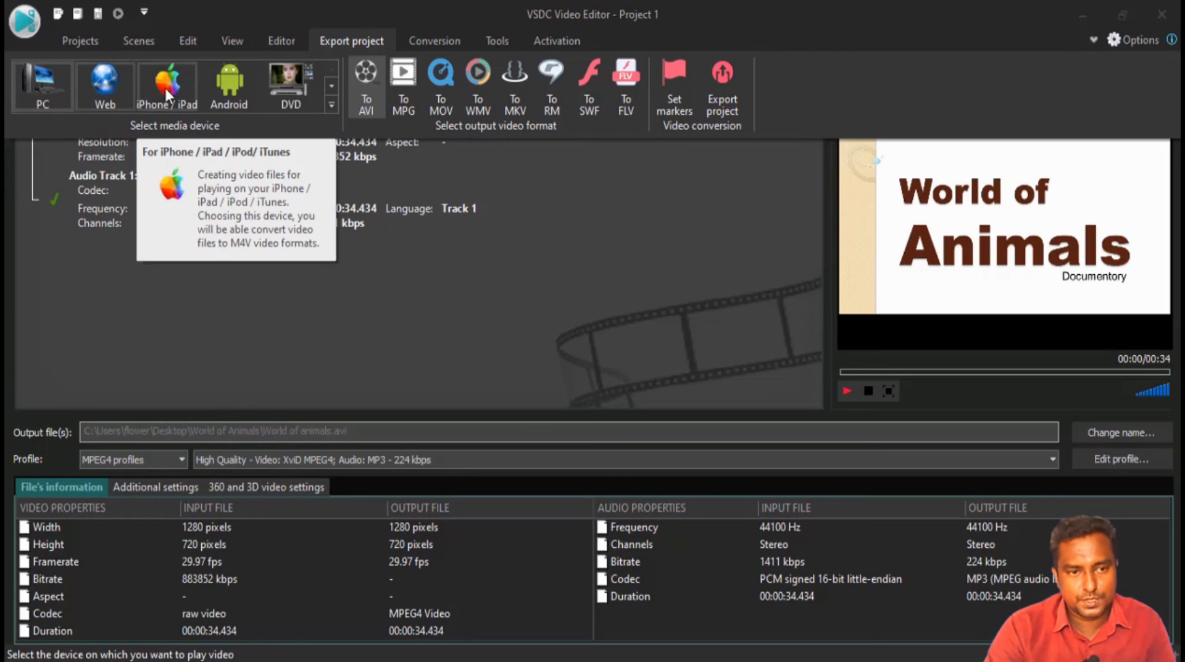
pyautogui.click(39, 80)
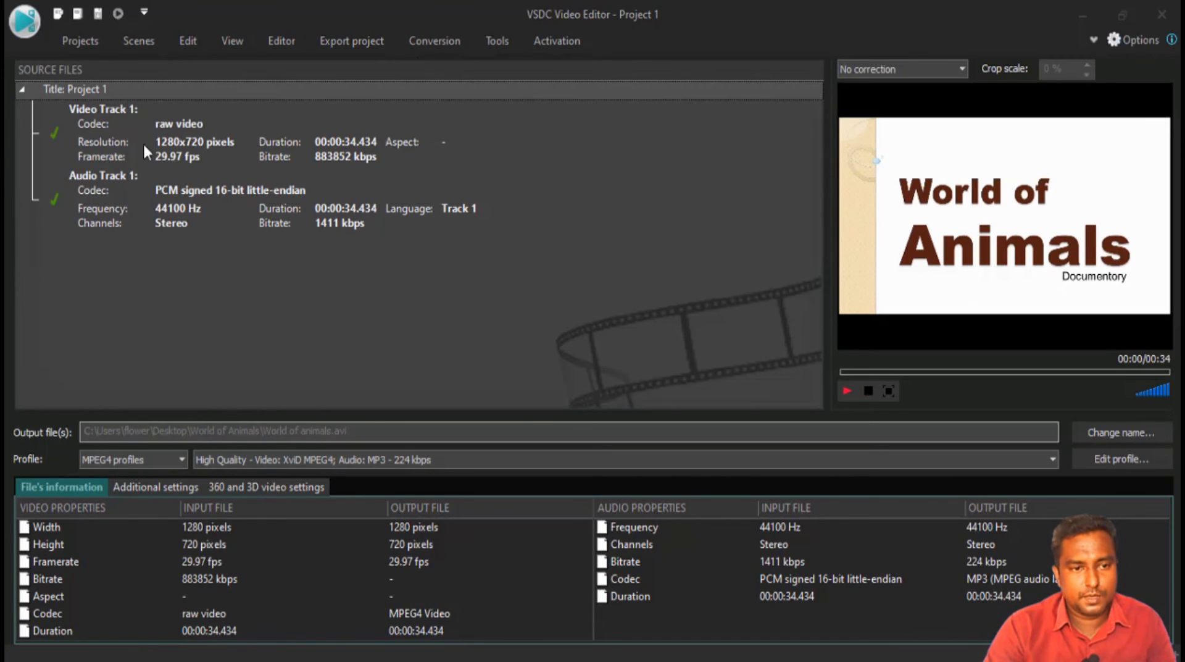
pyautogui.click(345, 42)
pyautogui.click(346, 42)
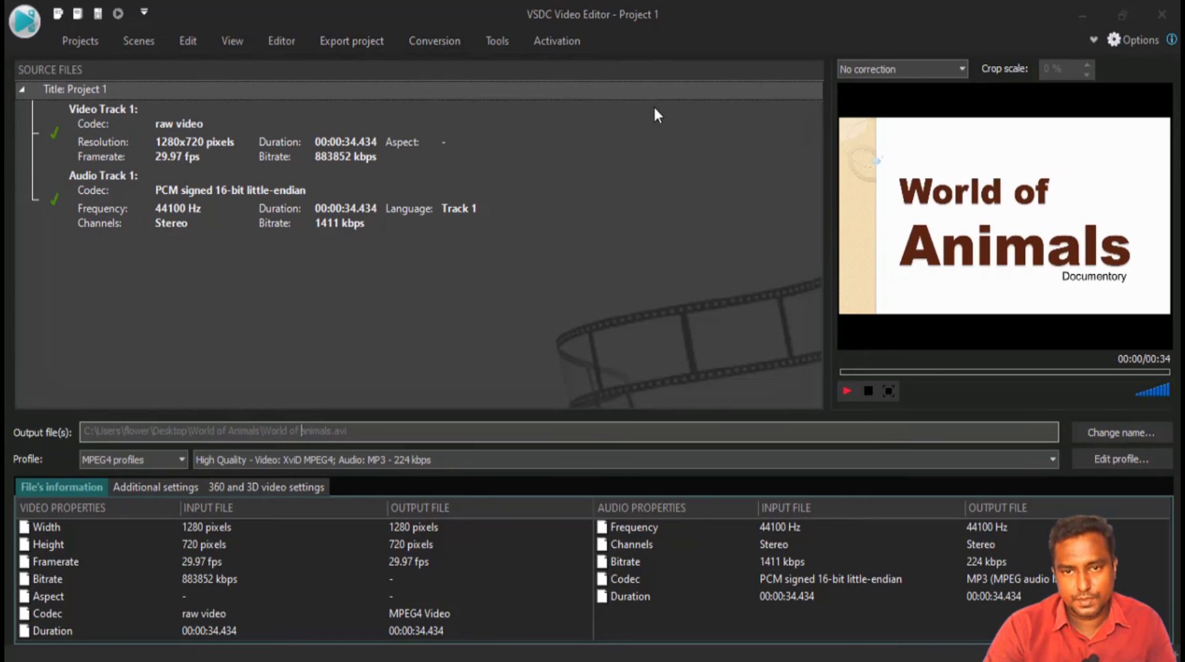
pyautogui.click(347, 42)
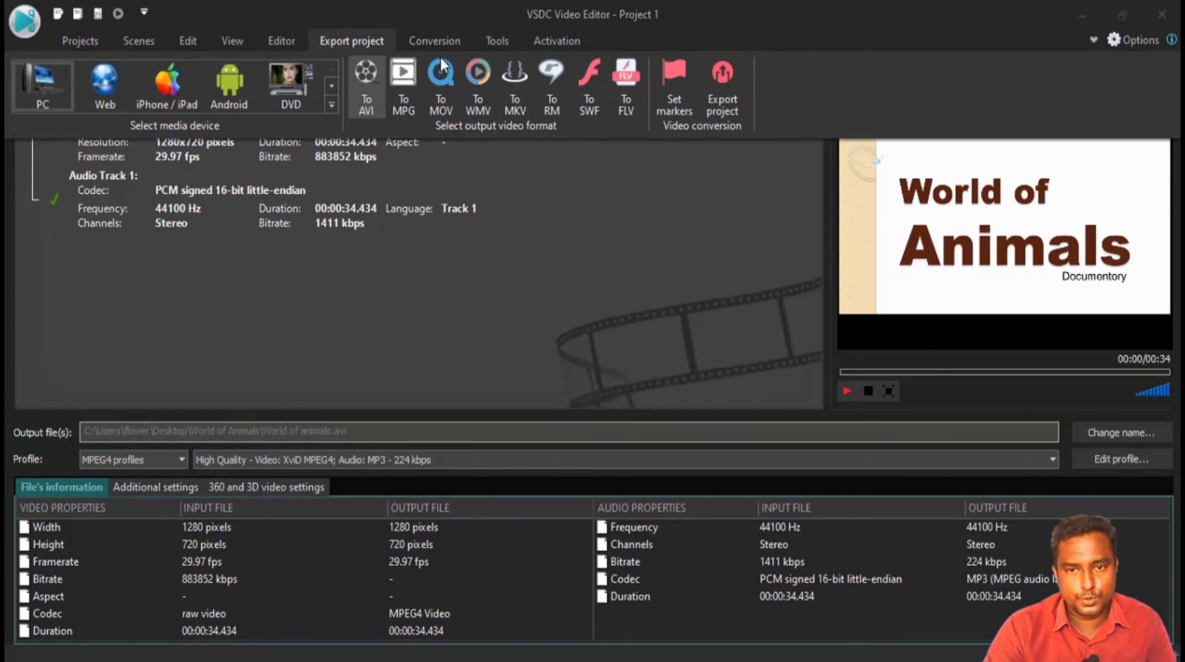
pyautogui.click(724, 77)
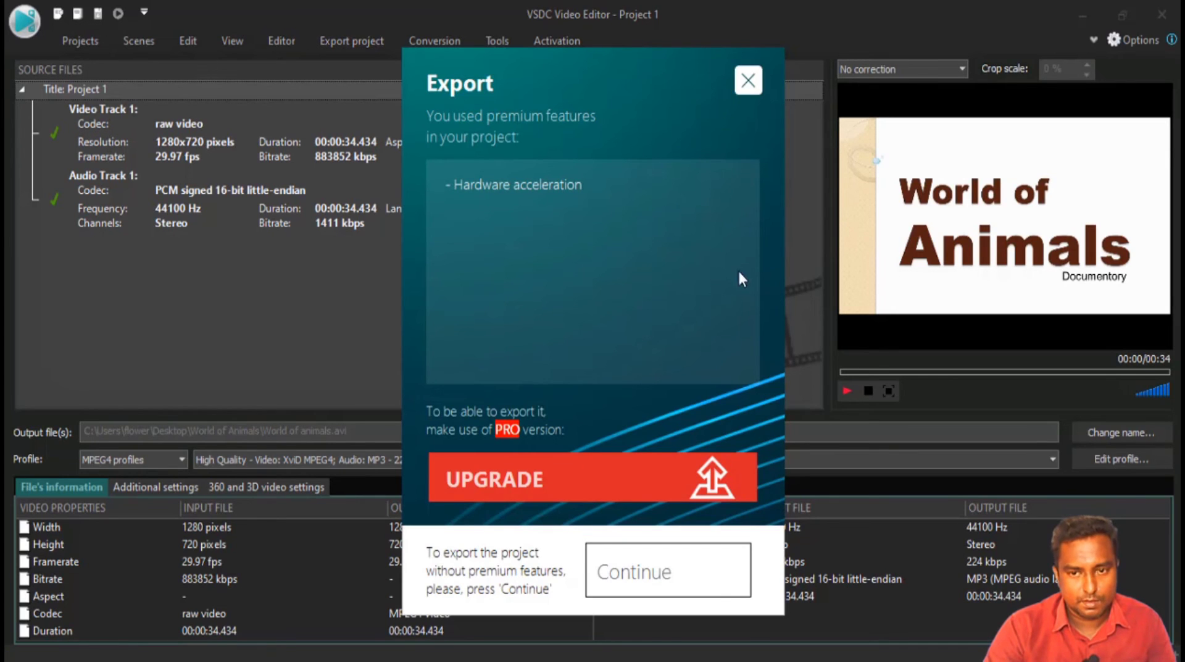
pyautogui.moveTo(548, 89); pyautogui.dragTo(423, 62)
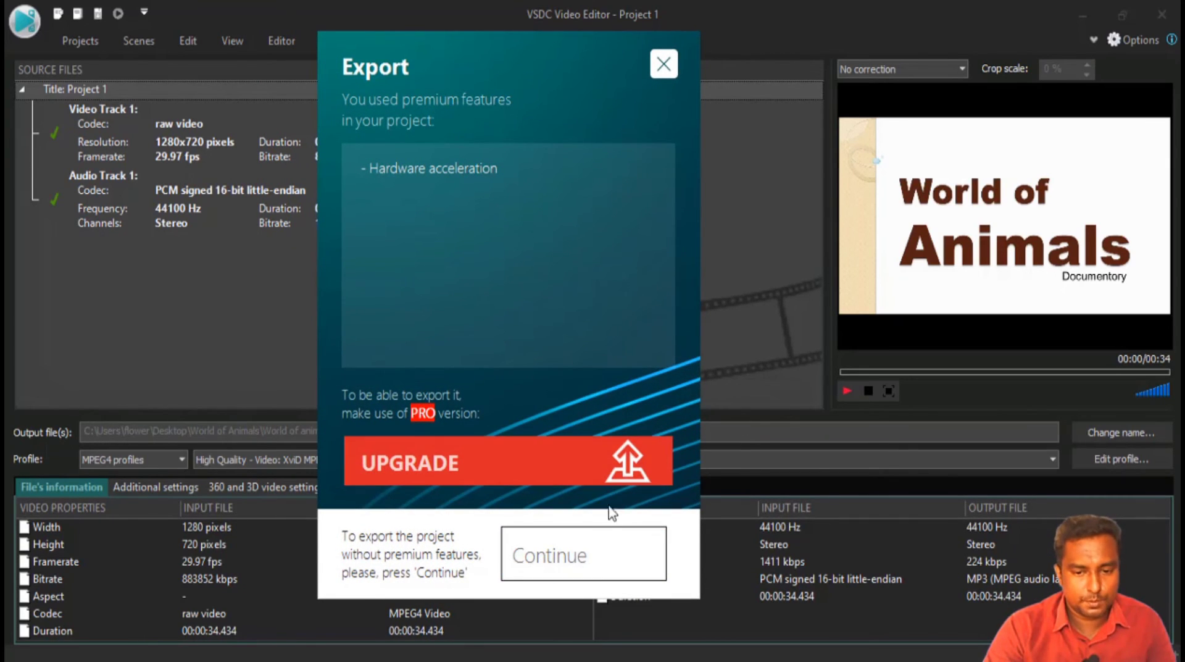
pyautogui.click(561, 569)
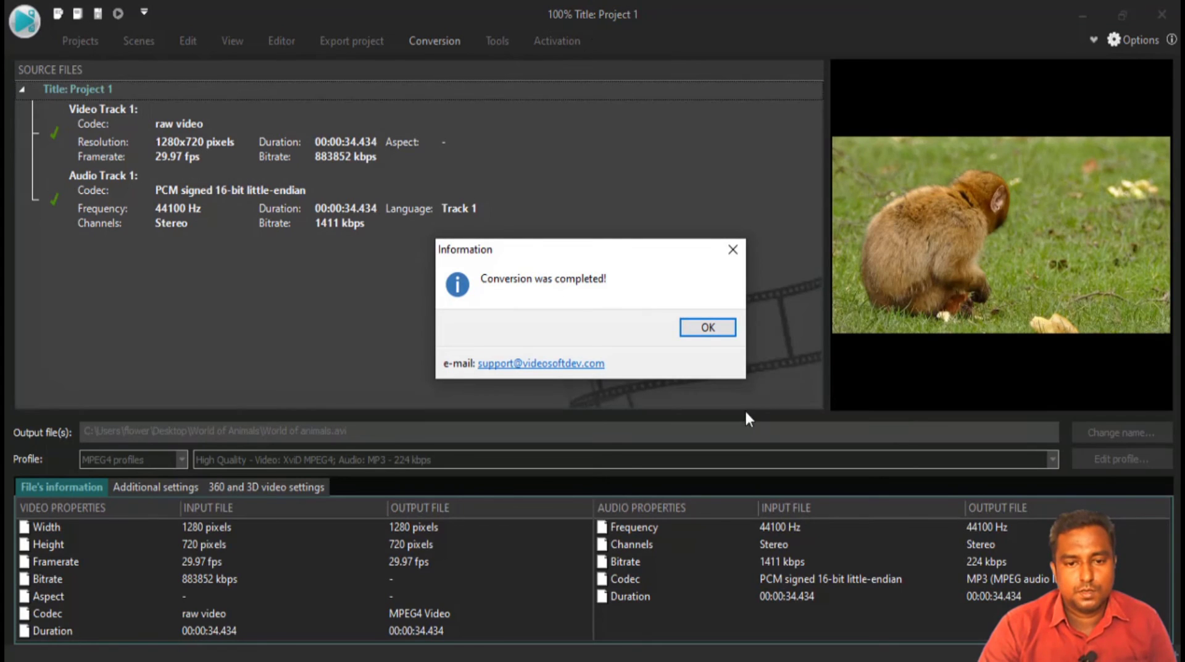
pyautogui.click(713, 332)
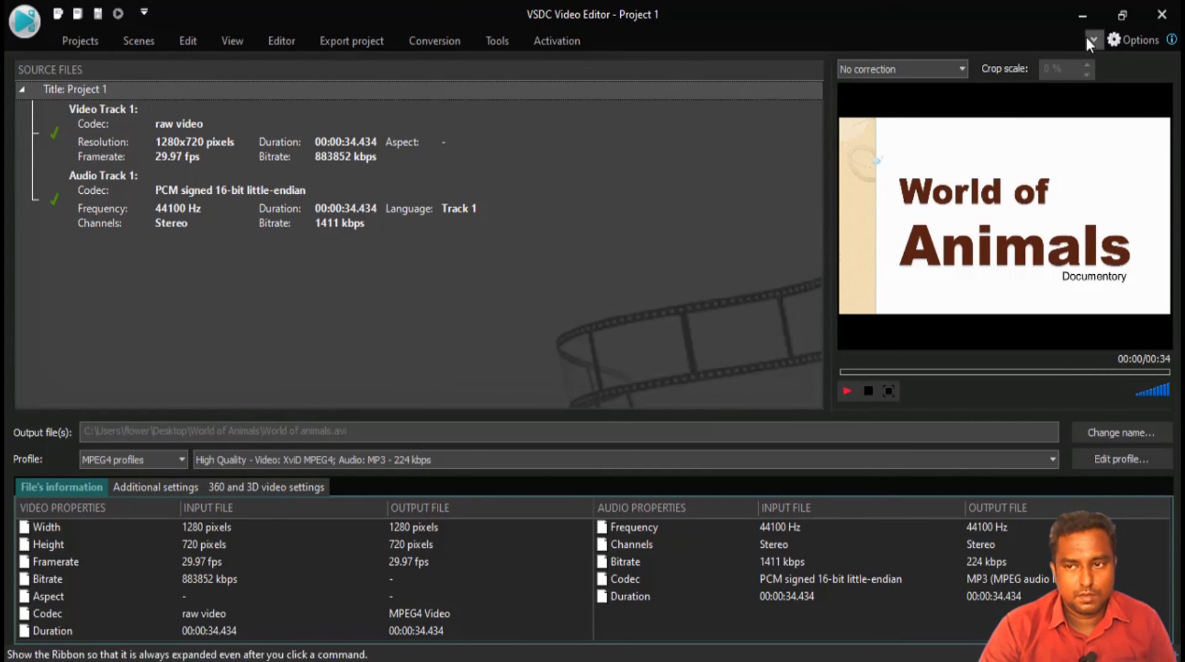
# Minimise the editor, open the World of Animals folder on the desktop and examine the exported AVI file's properties.
pyautogui.click(1081, 8)
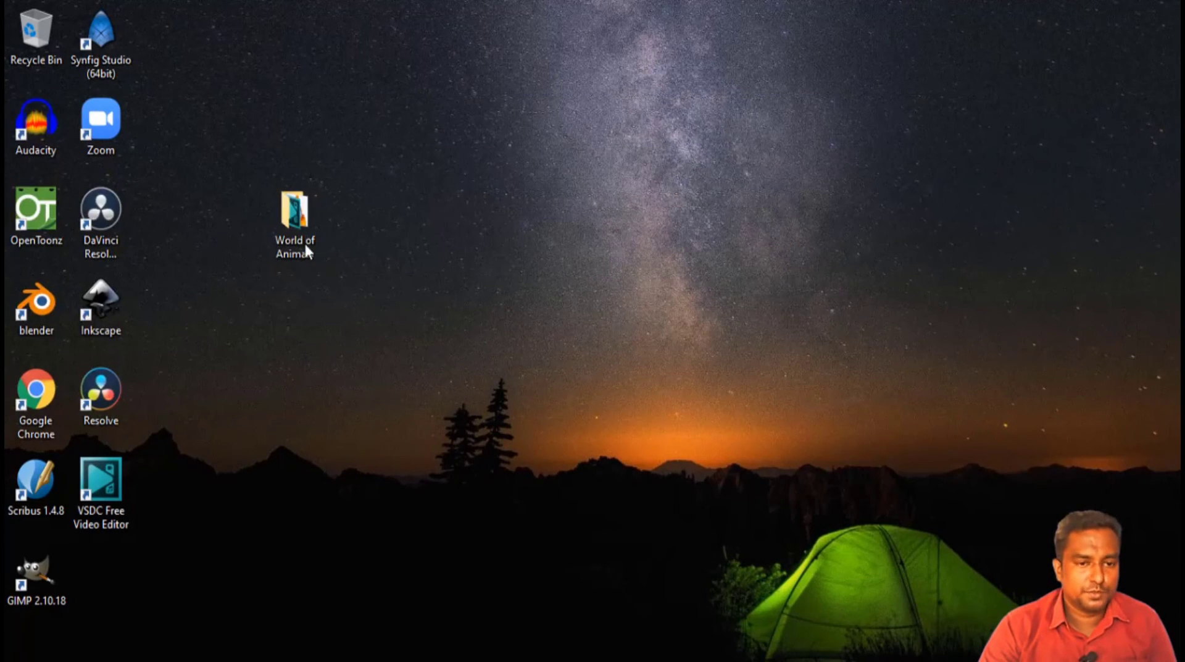
pyautogui.doubleClick(287, 216)
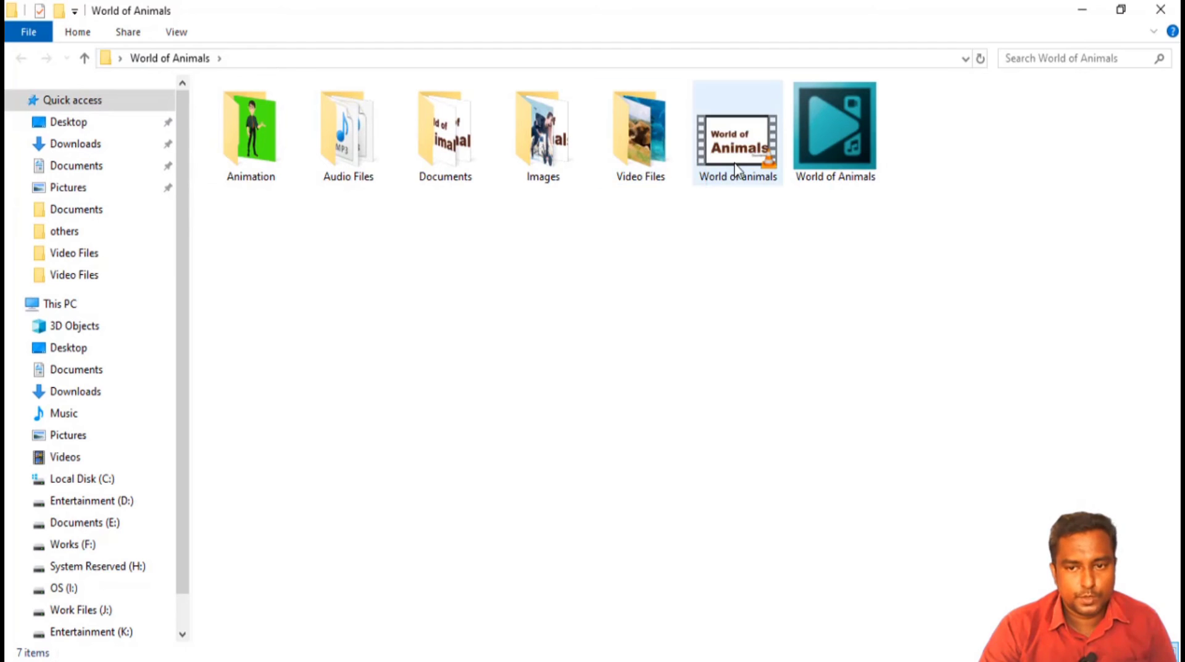
pyautogui.click(732, 166)
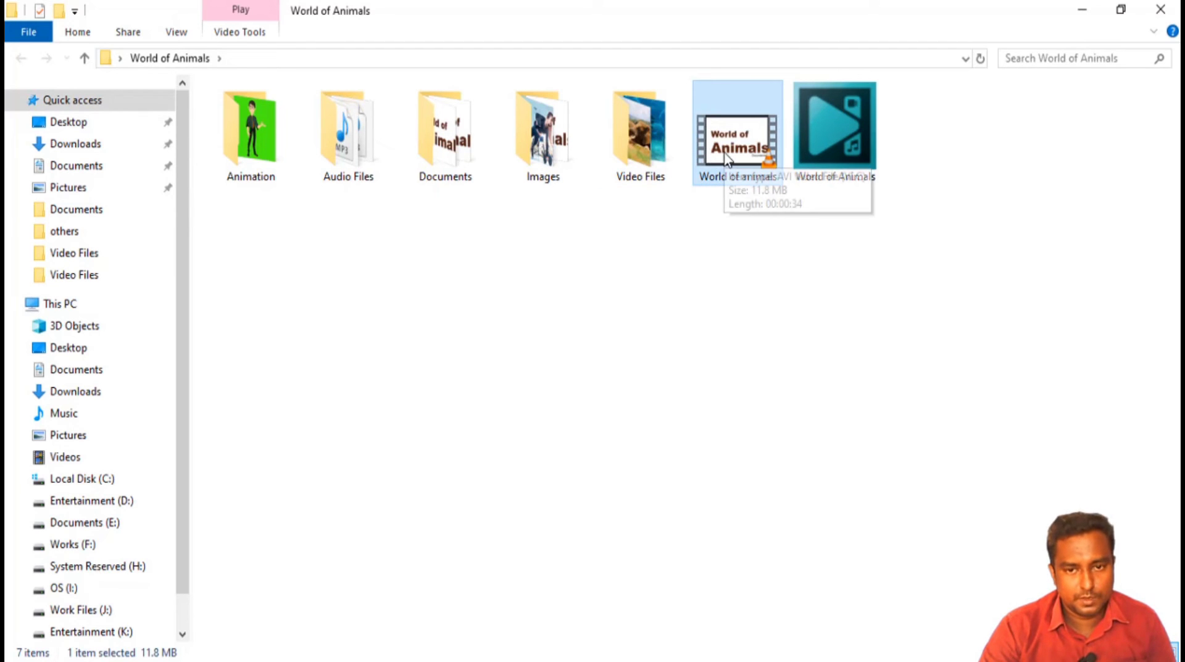
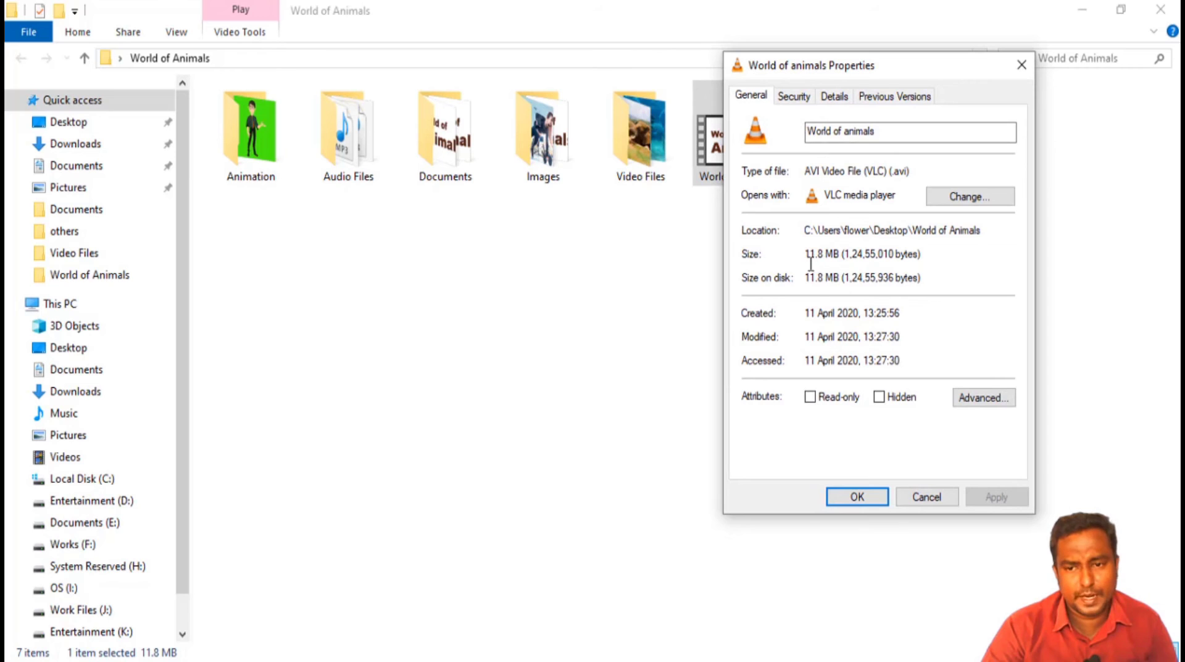
pyautogui.click(923, 496)
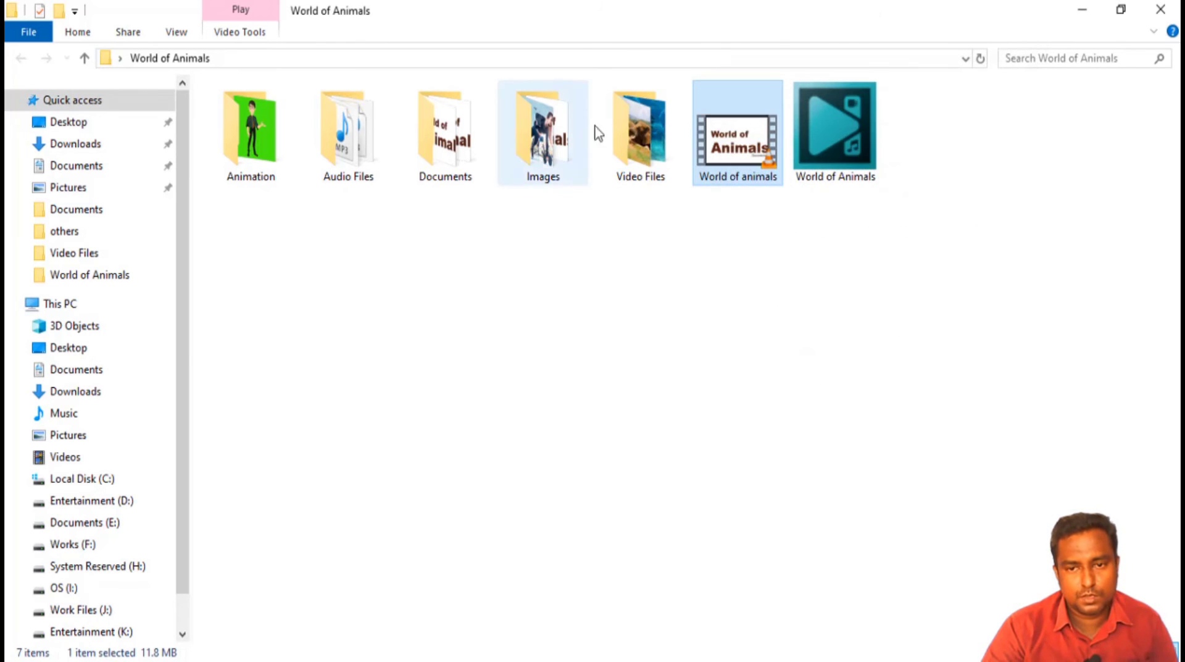
# Play the exported World of animals video in VLC media player, leave full screen and close the player.
pyautogui.moveTo(750, 162)
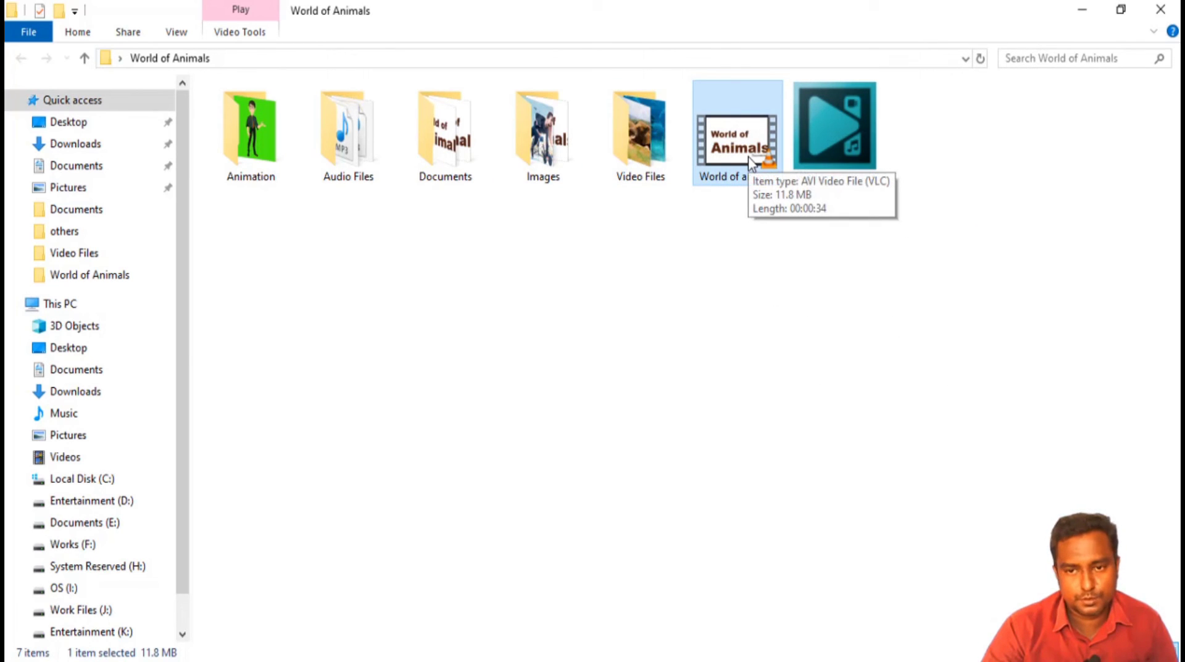
pyautogui.doubleClick(751, 161)
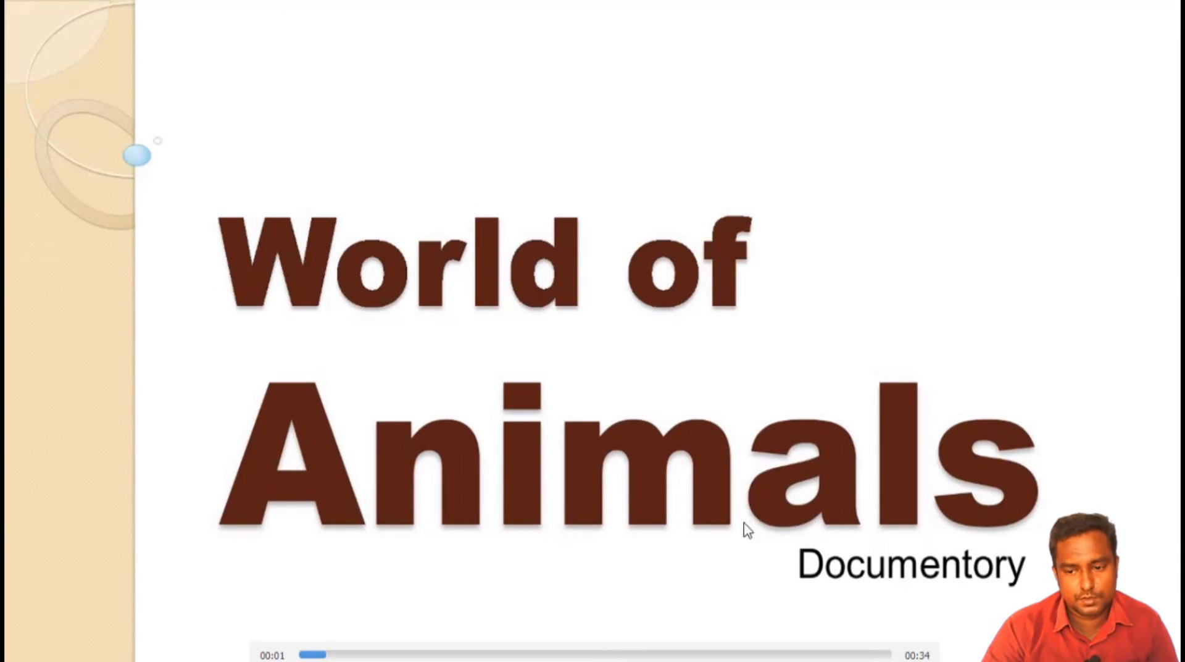
pyautogui.doubleClick(598, 524)
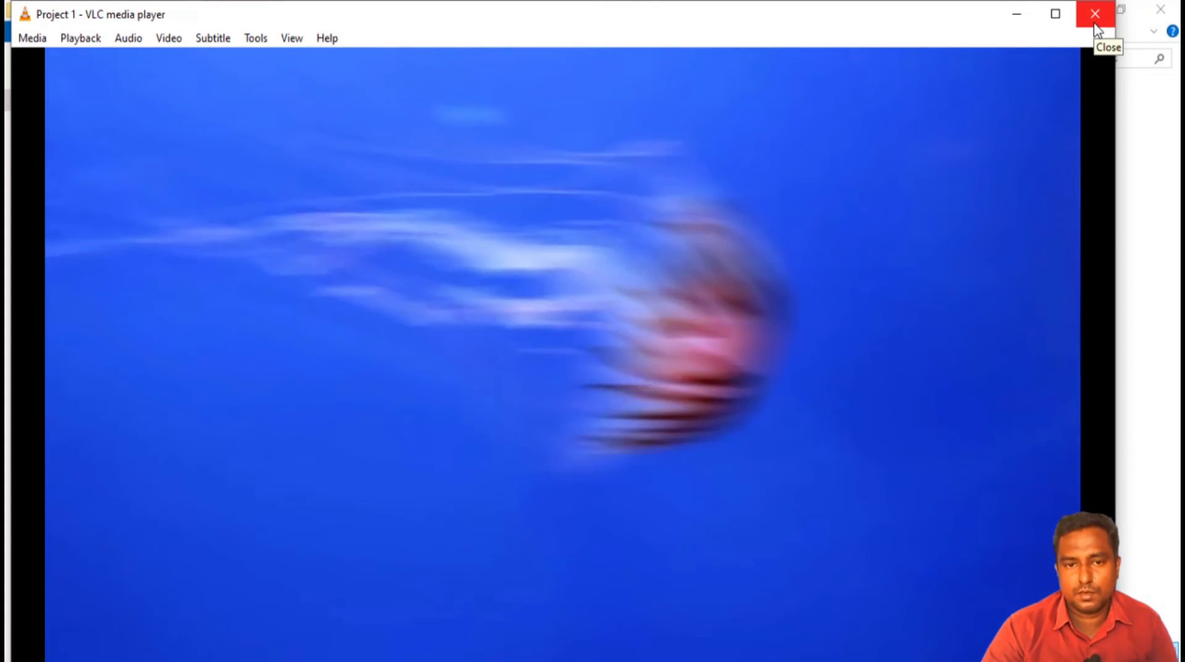
pyautogui.click(1095, 23)
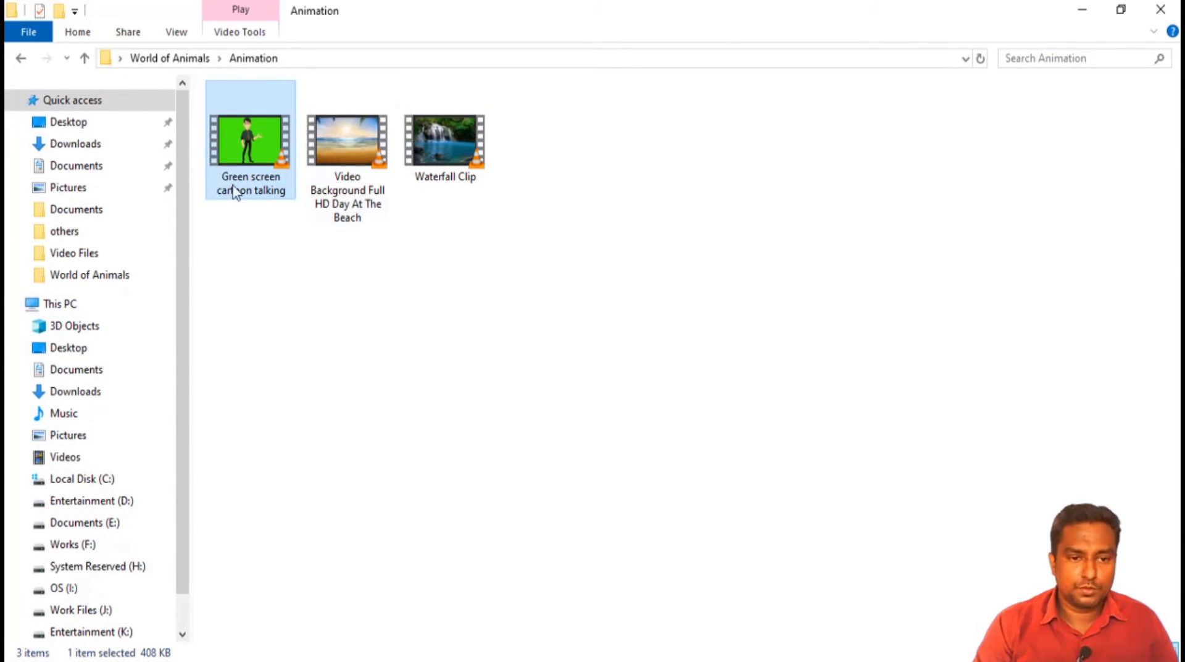
# Preview the green screen cartoon, beach background and waterfall clips in the Animation folder.
pyautogui.doubleClick(272, 146)
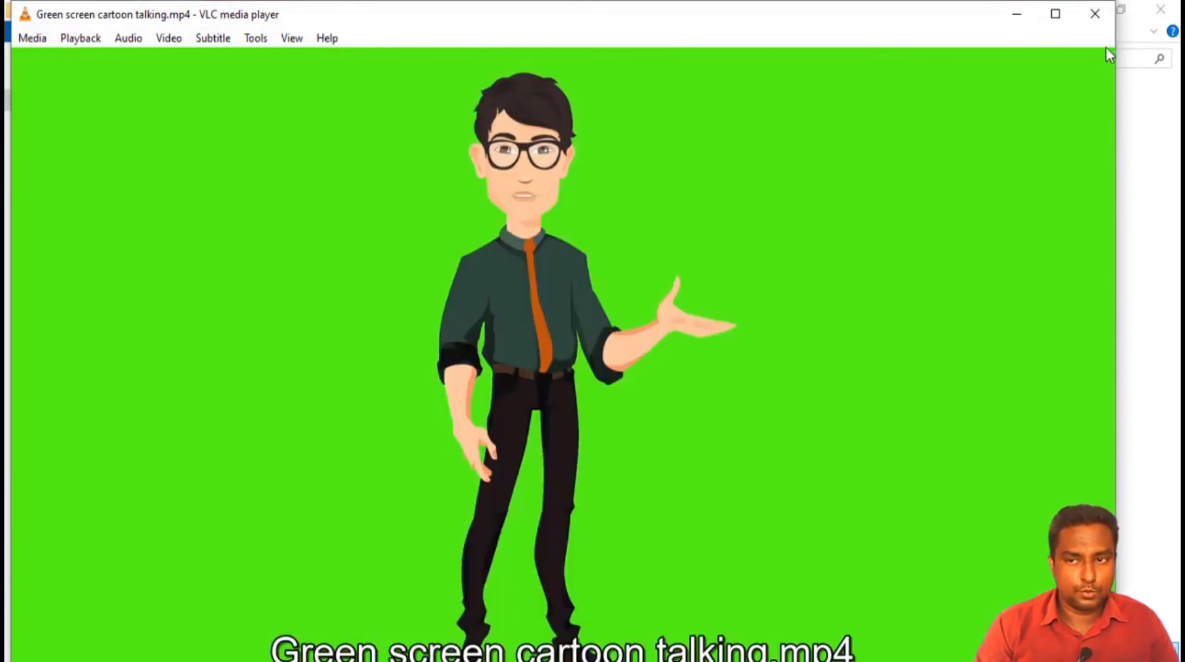
pyautogui.click(1095, 14)
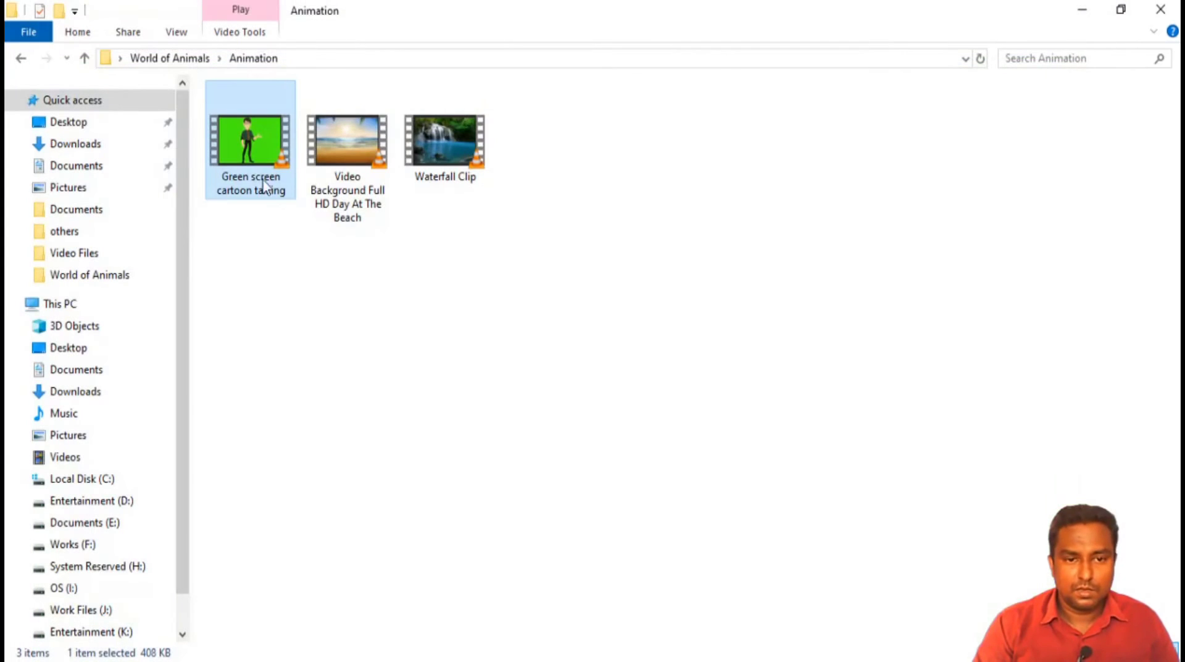
pyautogui.click(348, 159)
pyautogui.doubleClick(348, 157)
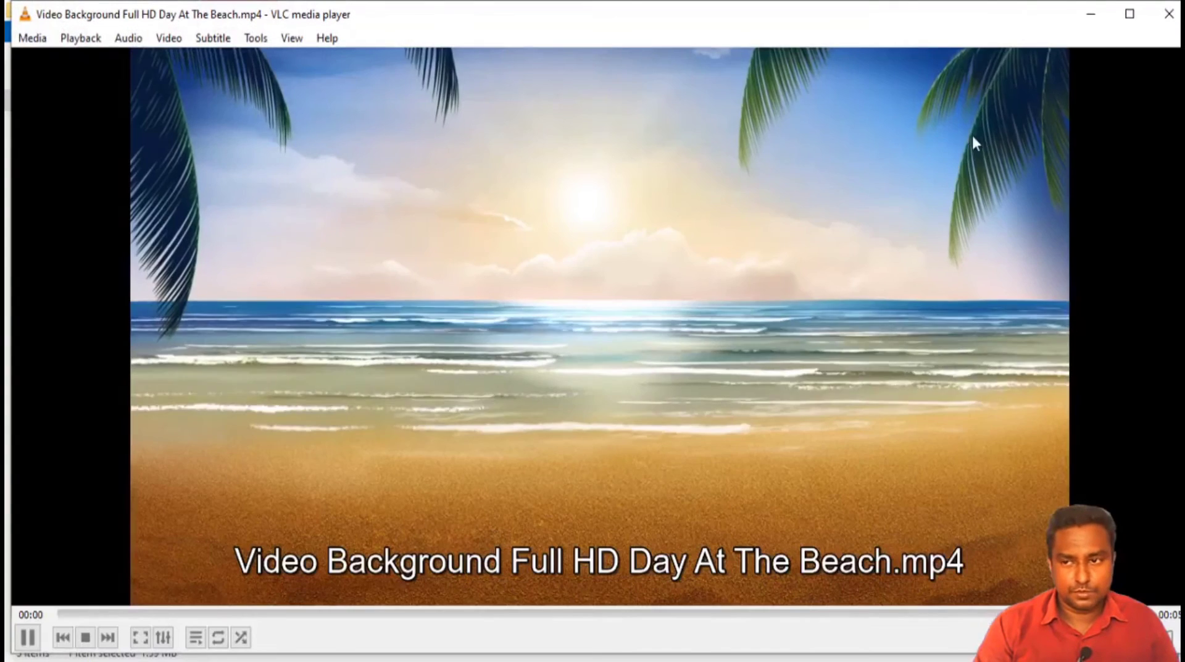
pyautogui.click(435, 158)
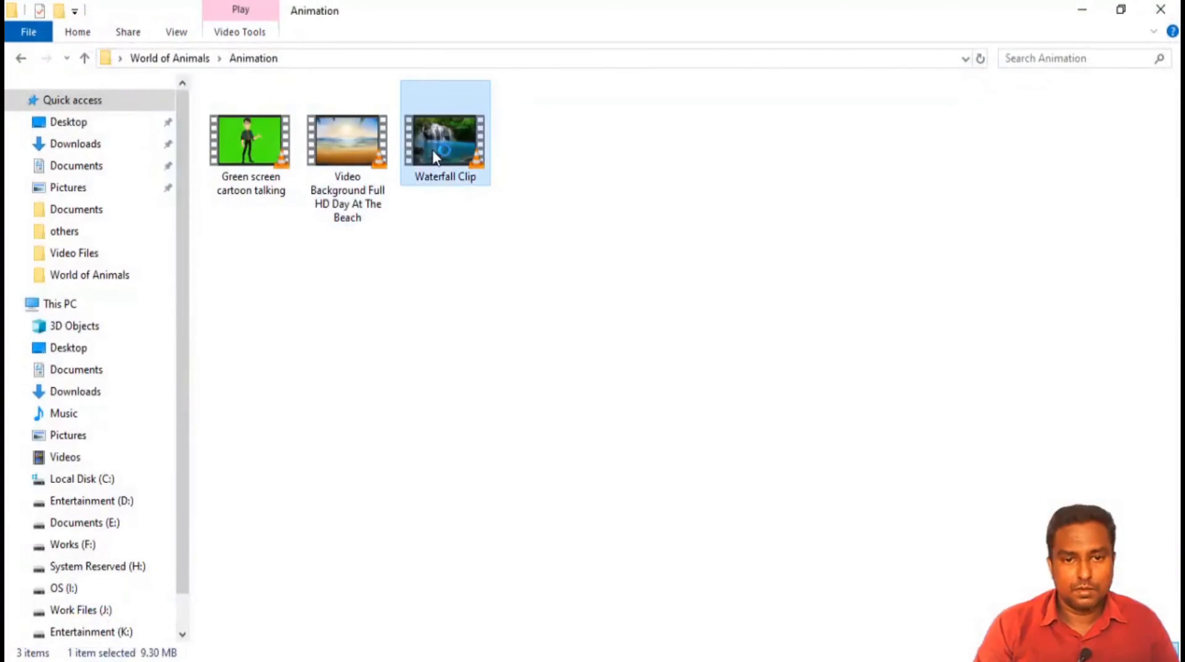
pyautogui.click(677, 341)
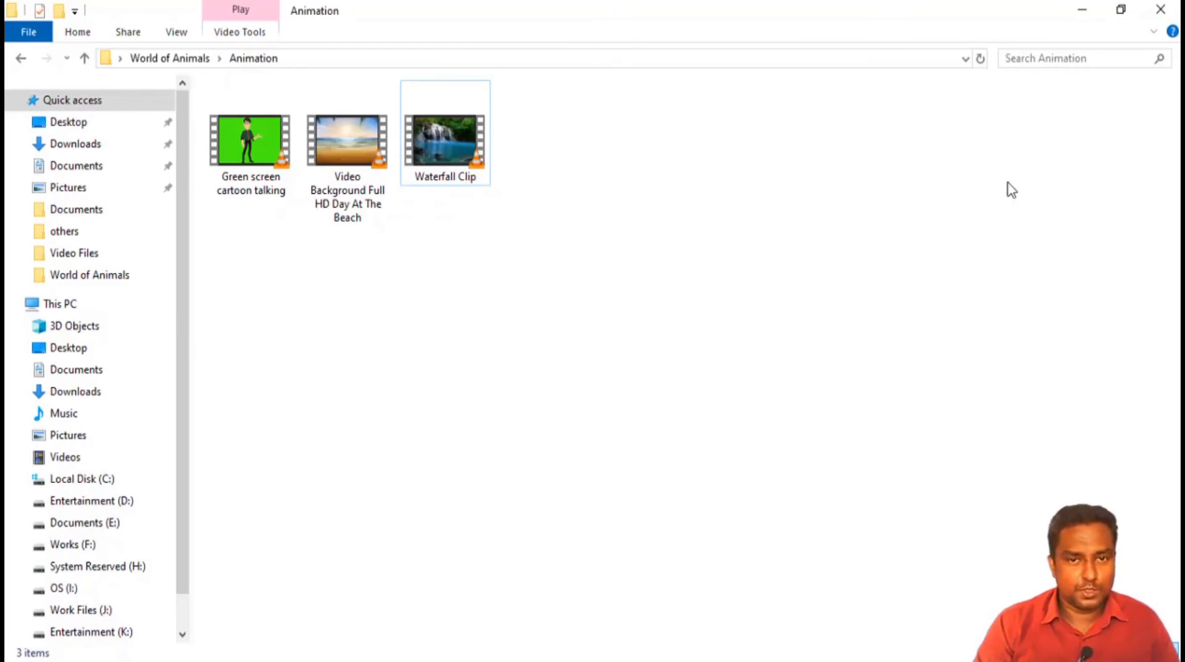
# Minimise the Animation folder window and launch VSDC Free Video Editor from the desktop.
pyautogui.click(1082, 12)
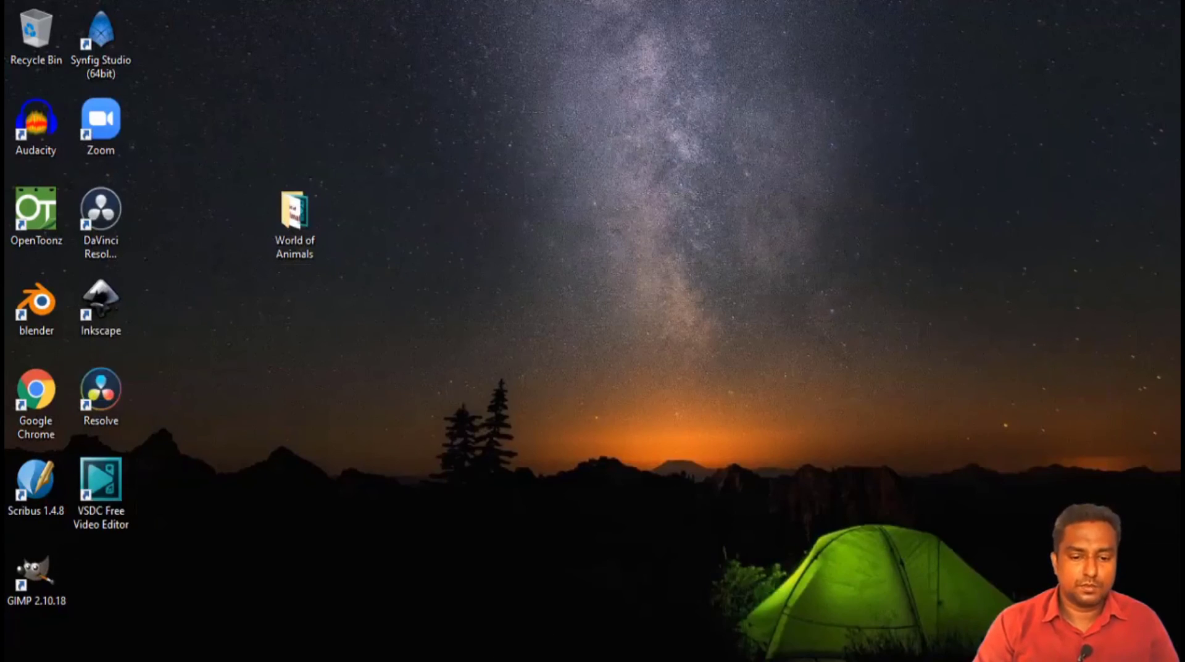
pyautogui.hotkey('alt', 'Tab')
pyautogui.click(438, 661)
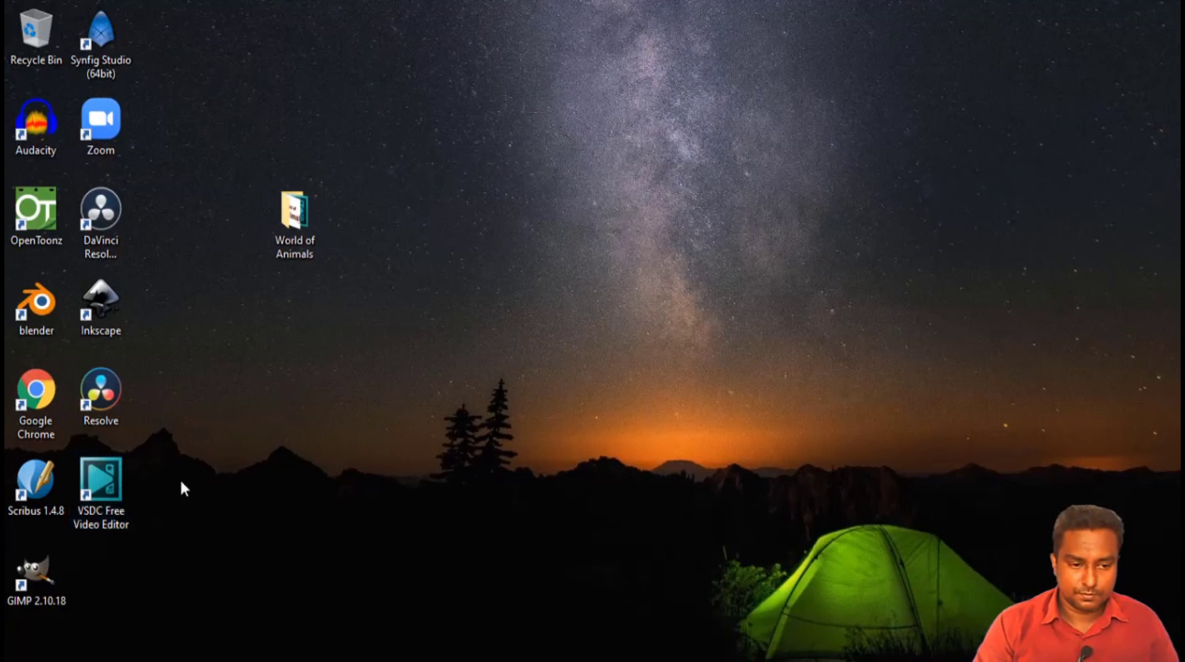
pyautogui.doubleClick(117, 494)
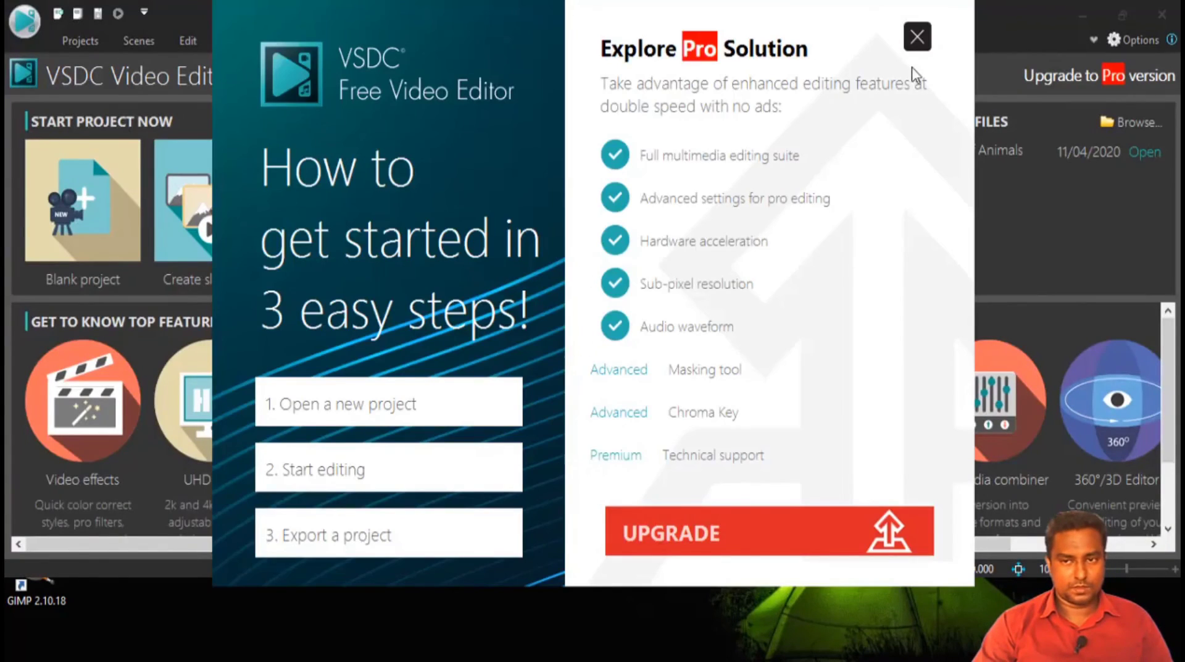
# Dismiss the Pro upgrade offer and create a blank project titled "Green Screen Work" with the default HD 1280x720 settings.
pyautogui.click(917, 37)
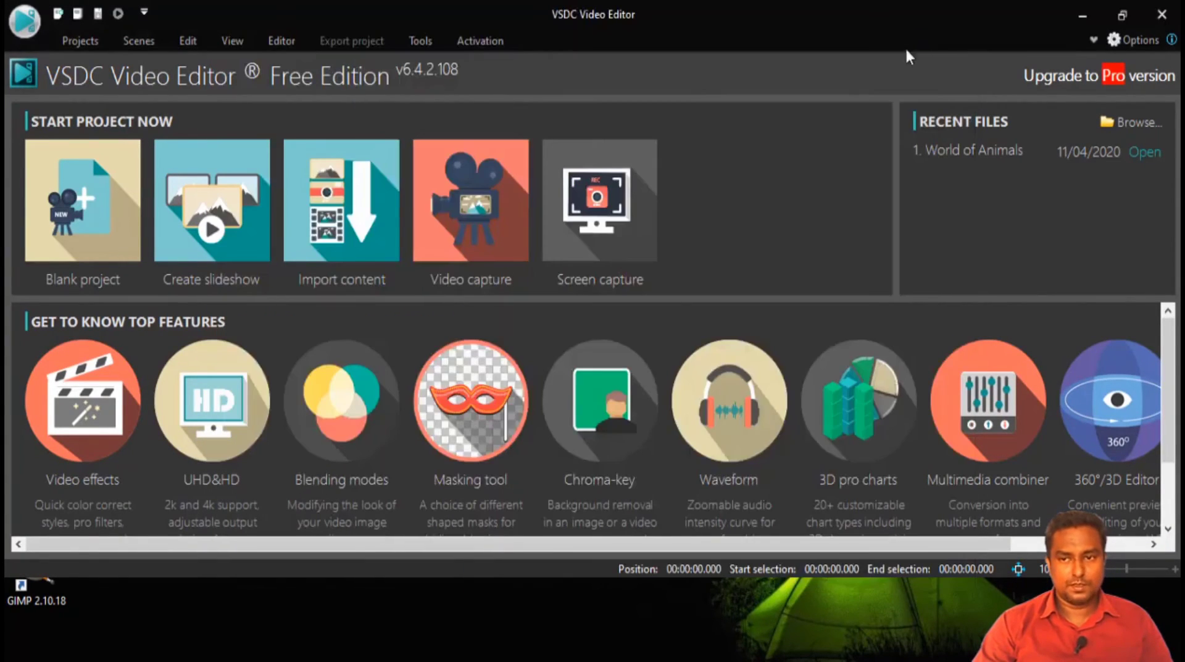
pyautogui.click(1120, 19)
pyautogui.doubleClick(1021, 66)
pyautogui.click(75, 42)
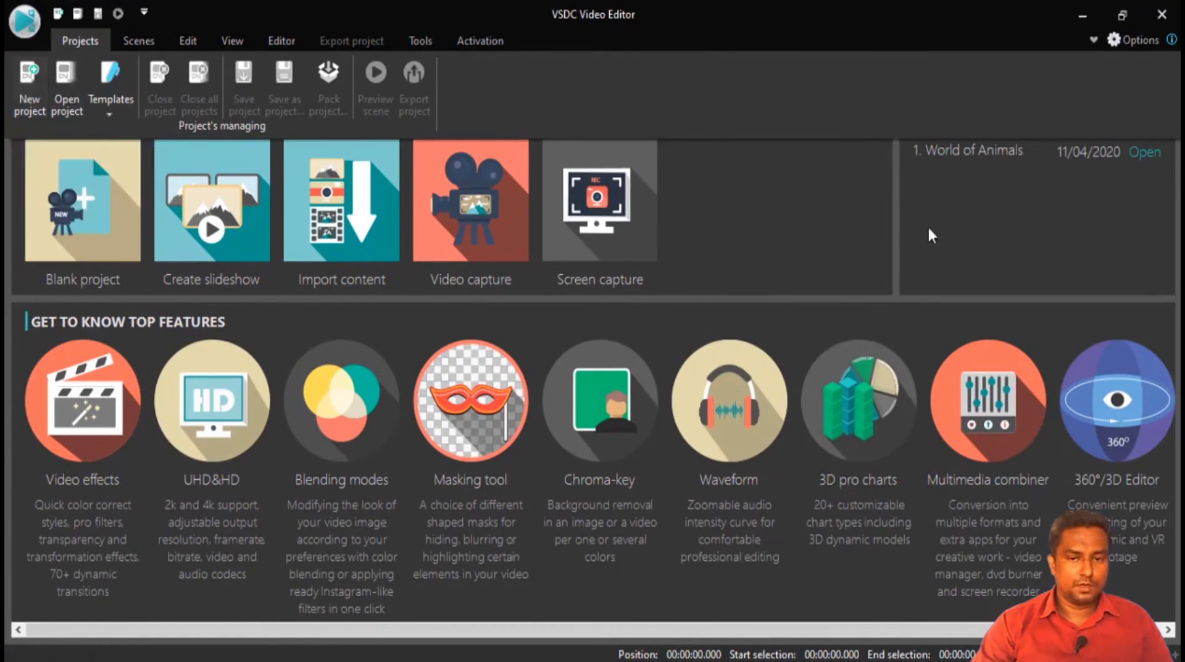
pyautogui.click(86, 205)
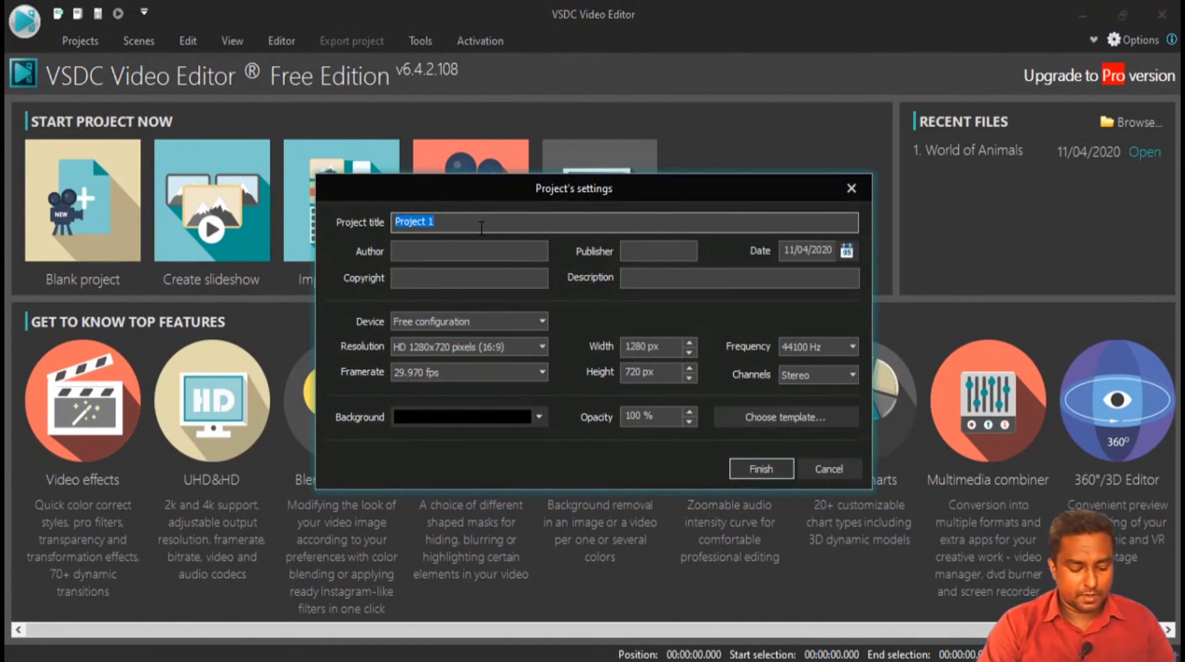
pyautogui.write('Green')
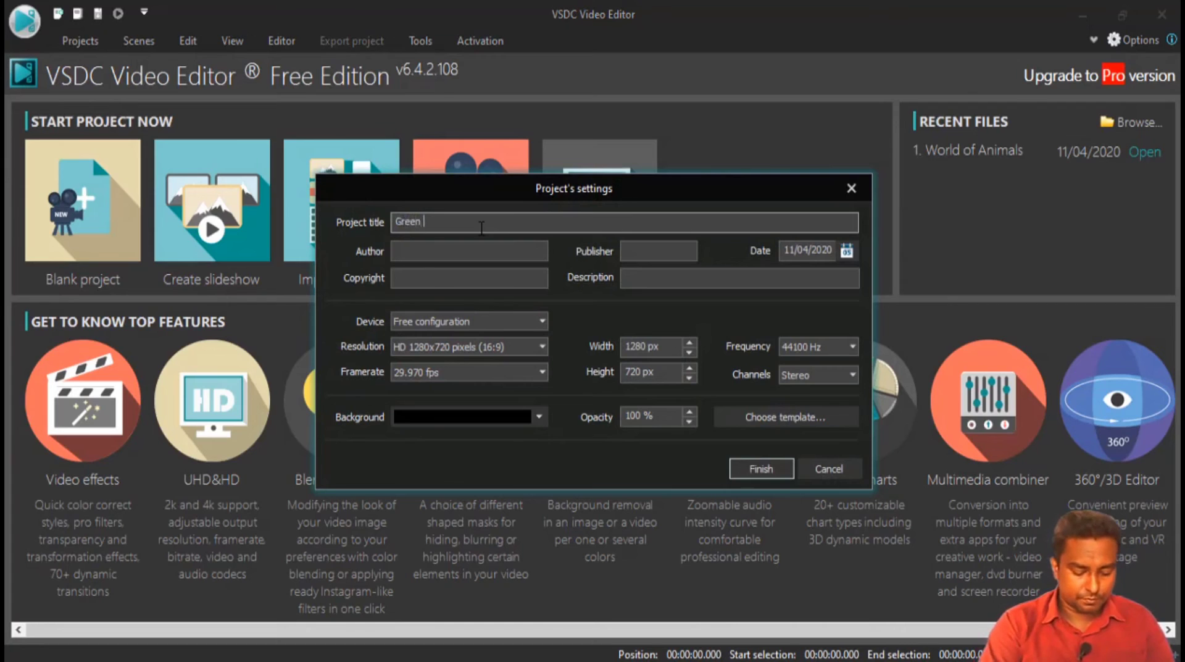
pyautogui.write(' Screen ')
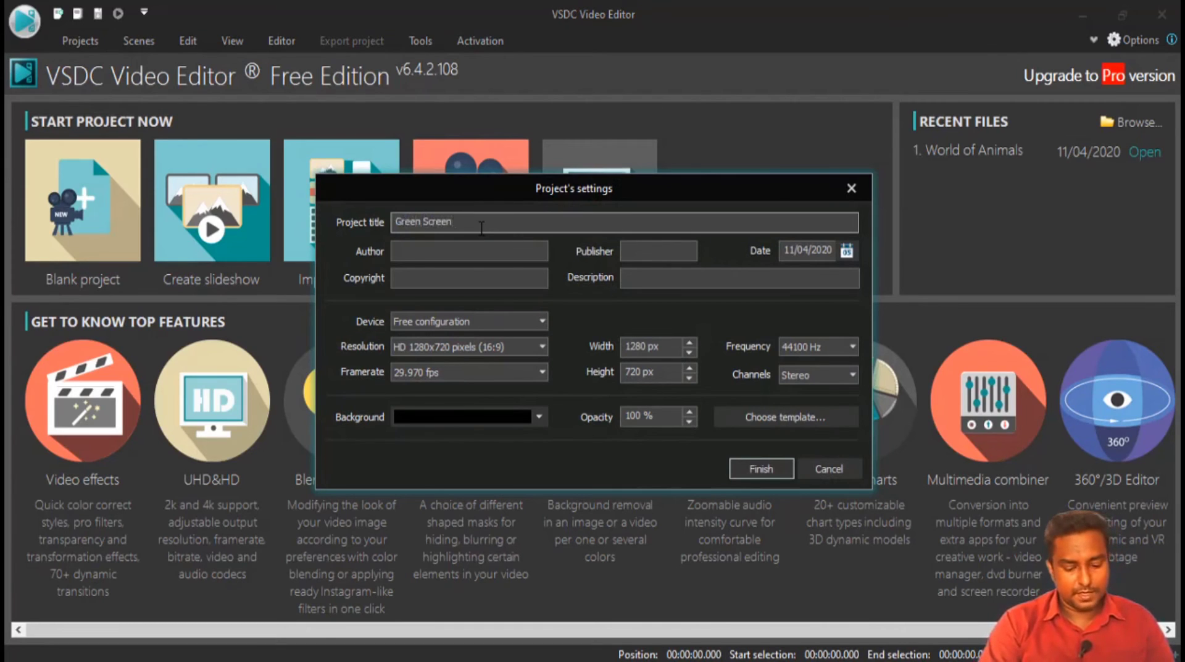
pyautogui.write('Work')
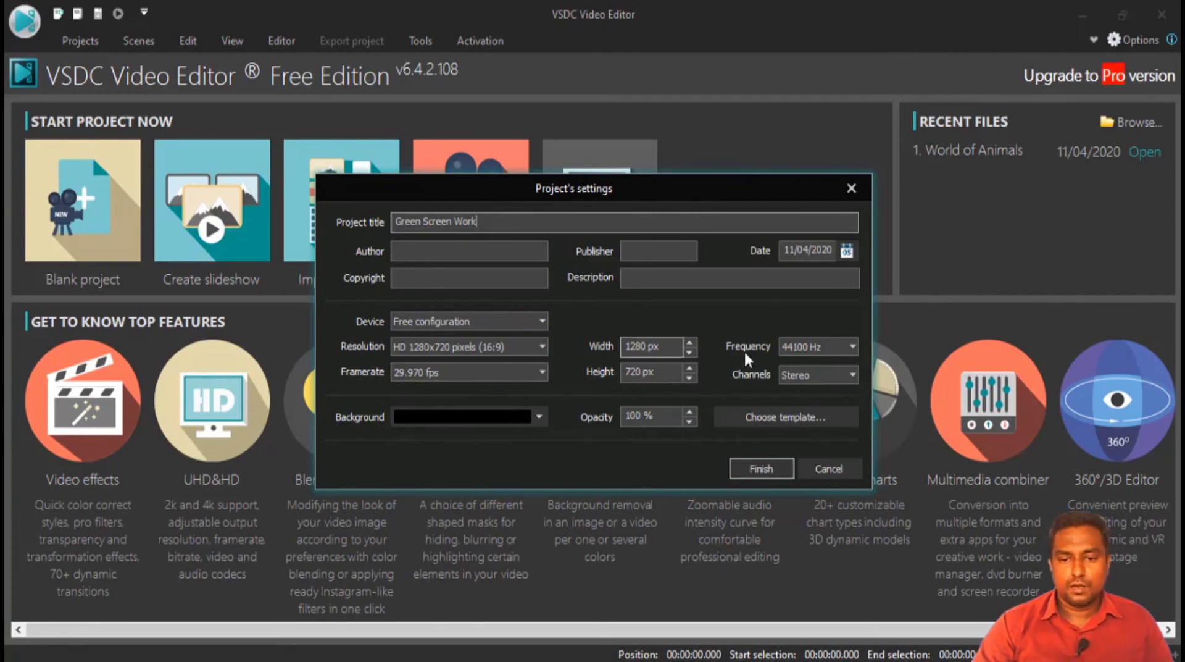
pyautogui.click(751, 470)
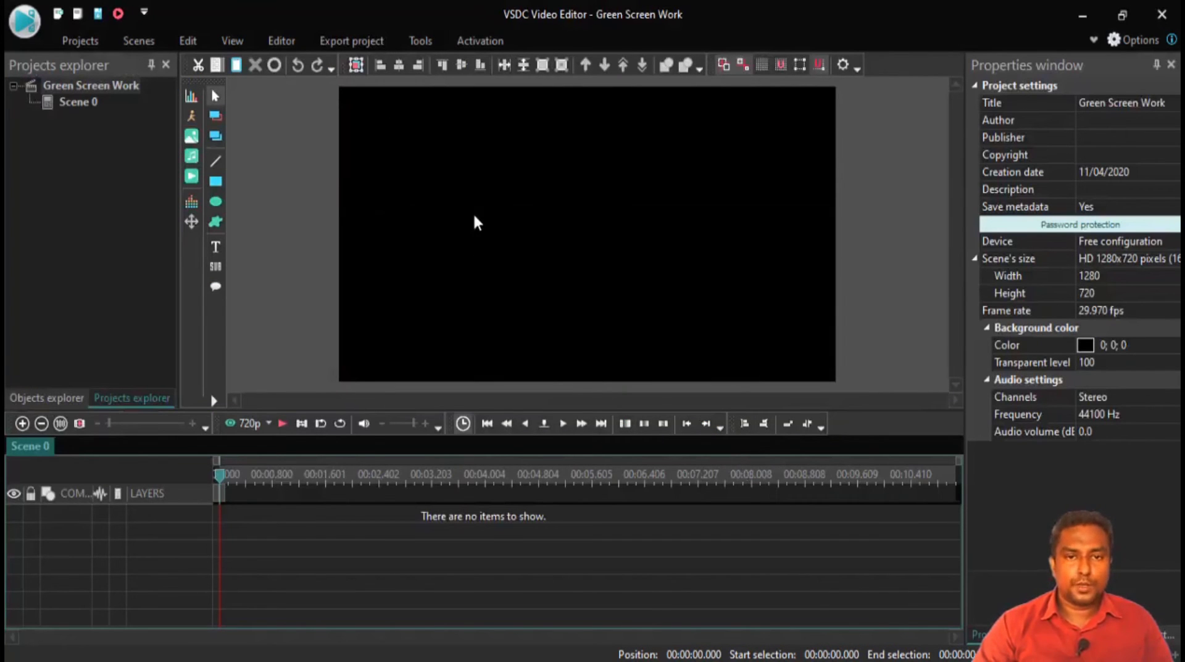
# Add the green screen cartoon, beach background and waterfall videos from the World of Animals Animation folder to one timeline layer.
pyautogui.click(281, 41)
pyautogui.click(89, 111)
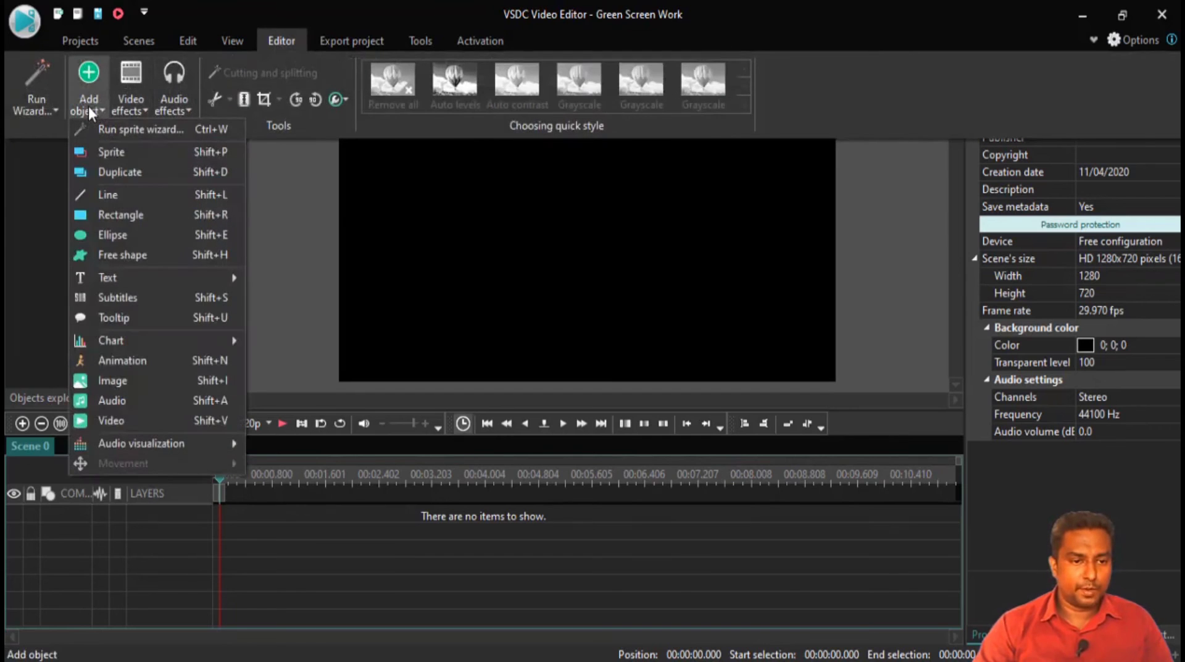
pyautogui.click(113, 422)
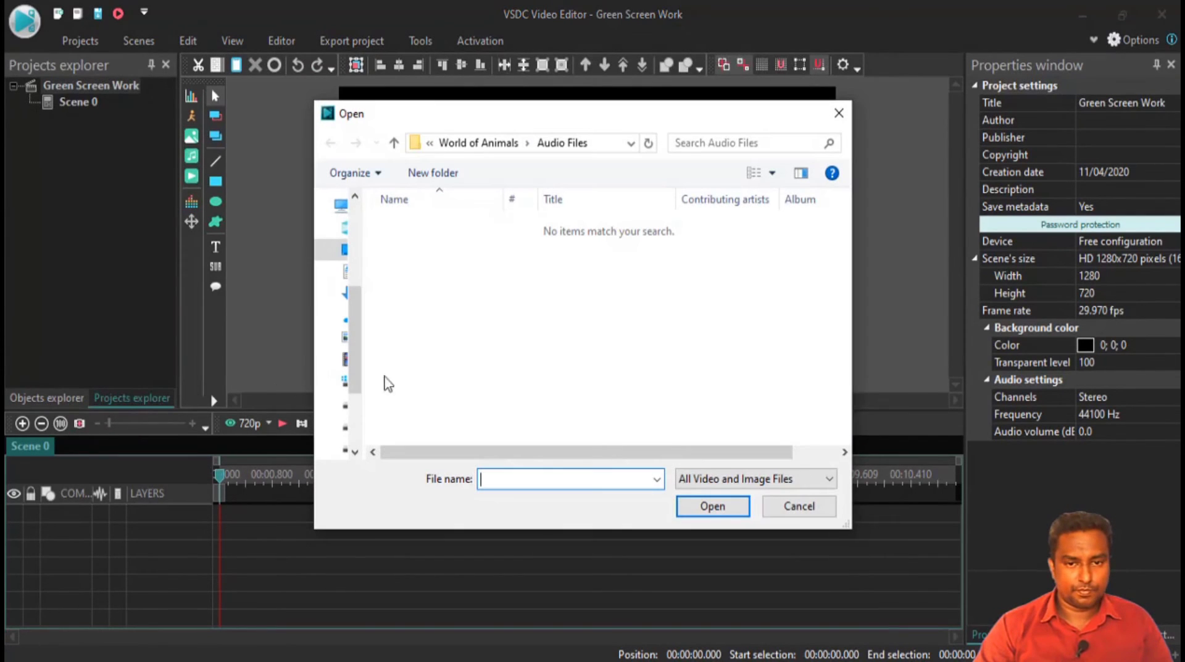
pyautogui.click(484, 143)
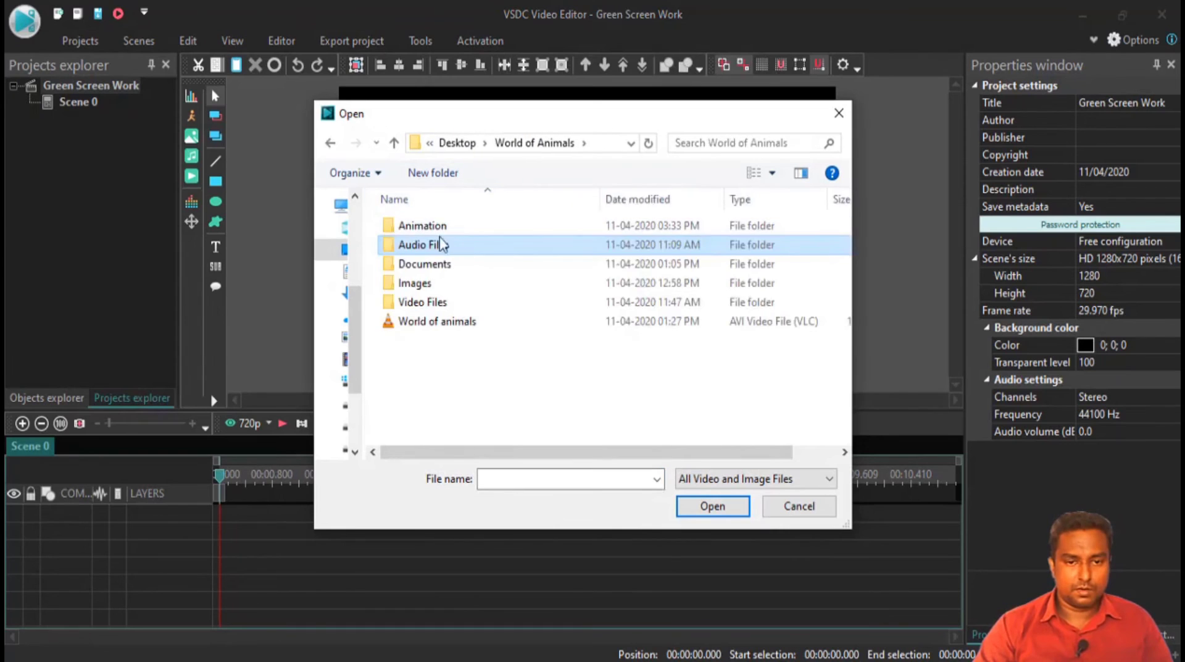
pyautogui.click(439, 227)
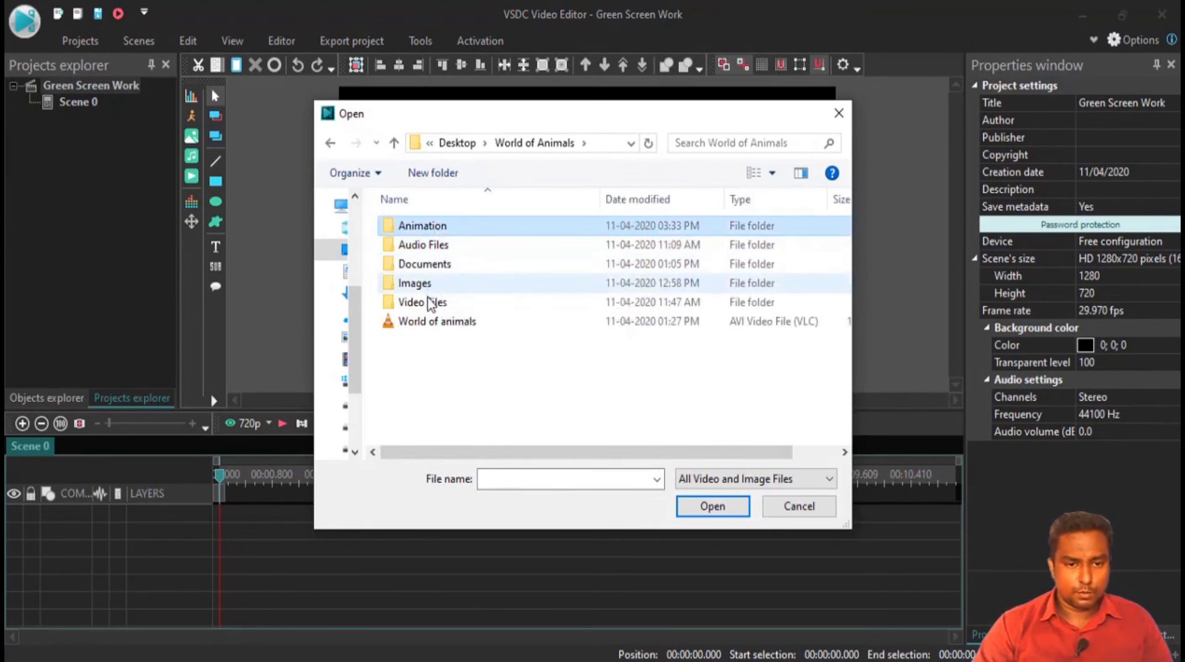
pyautogui.doubleClick(429, 303)
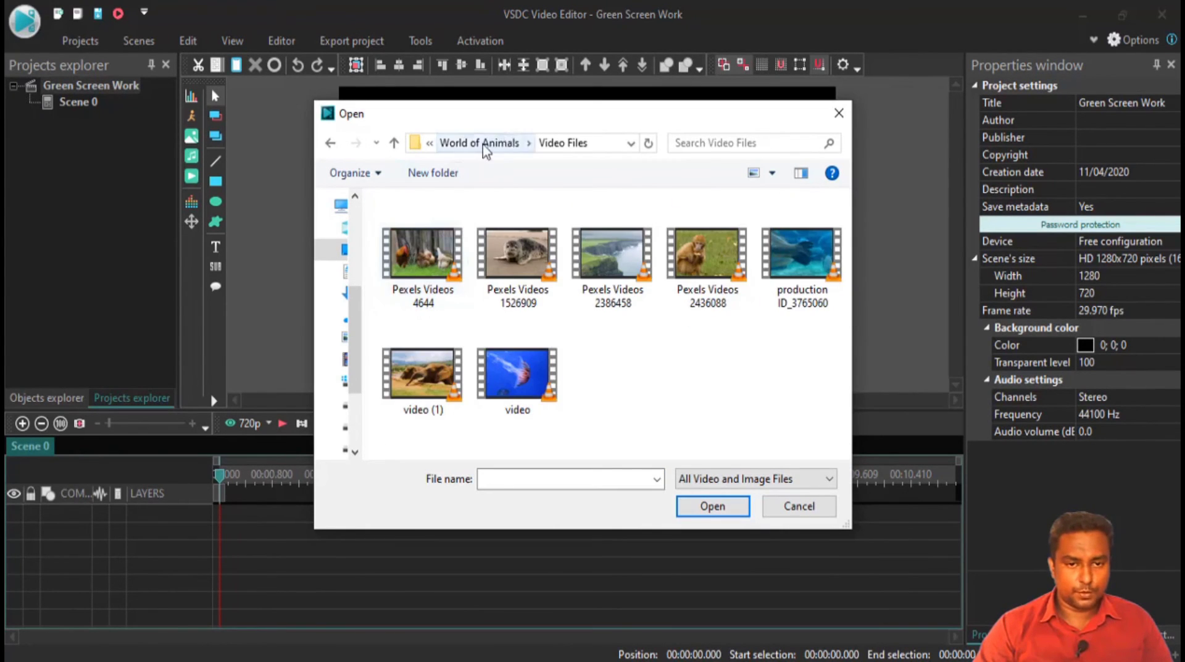
pyautogui.click(484, 143)
pyautogui.doubleClick(420, 227)
pyautogui.moveTo(695, 372); pyautogui.dragTo(111, 86)
pyautogui.click(656, 346)
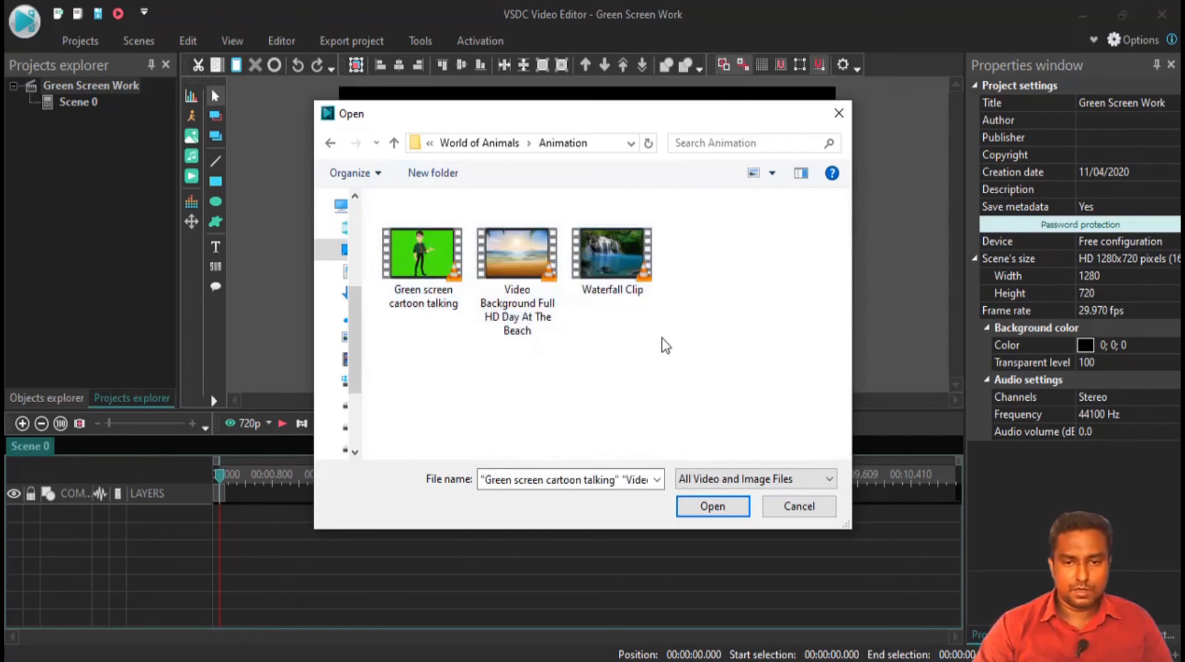
pyautogui.moveTo(686, 379); pyautogui.dragTo(139, 8)
pyautogui.click(712, 506)
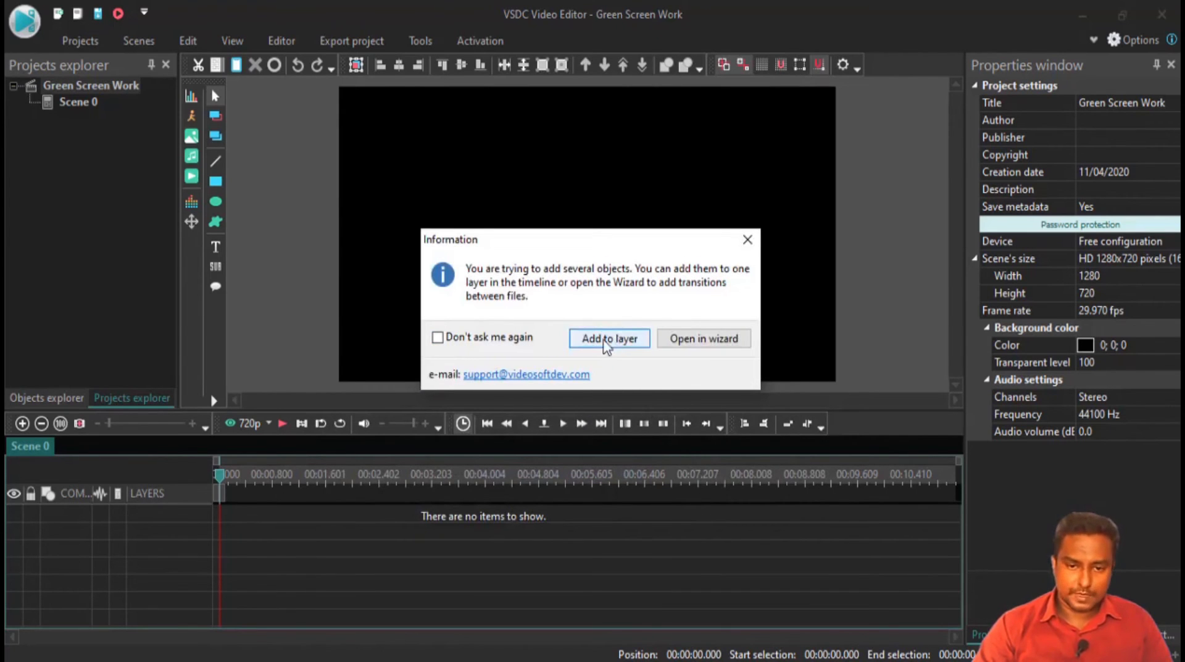
pyautogui.click(583, 339)
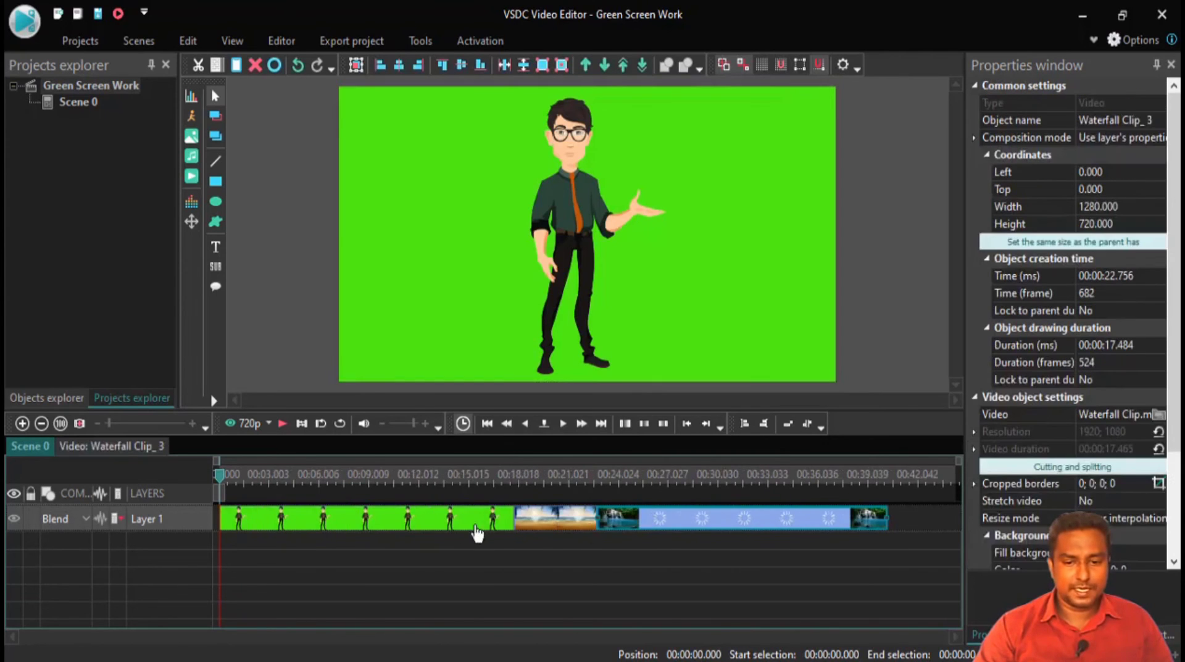
# Move the beach and waterfall clips to a second layer below the cartoon, with the waterfall clip starting at 00:00:00.000.
pyautogui.click(598, 583)
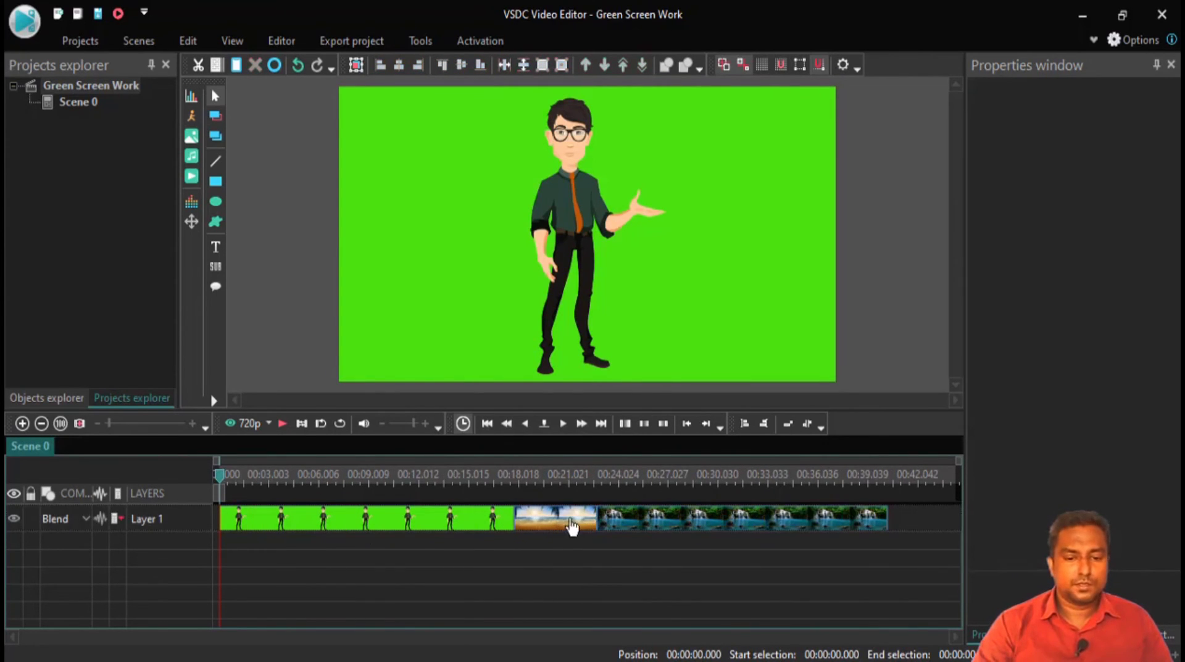
pyautogui.click(573, 526)
pyautogui.moveTo(547, 528); pyautogui.dragTo(574, 555)
pyautogui.click(662, 529)
pyautogui.moveTo(661, 528); pyautogui.dragTo(284, 549)
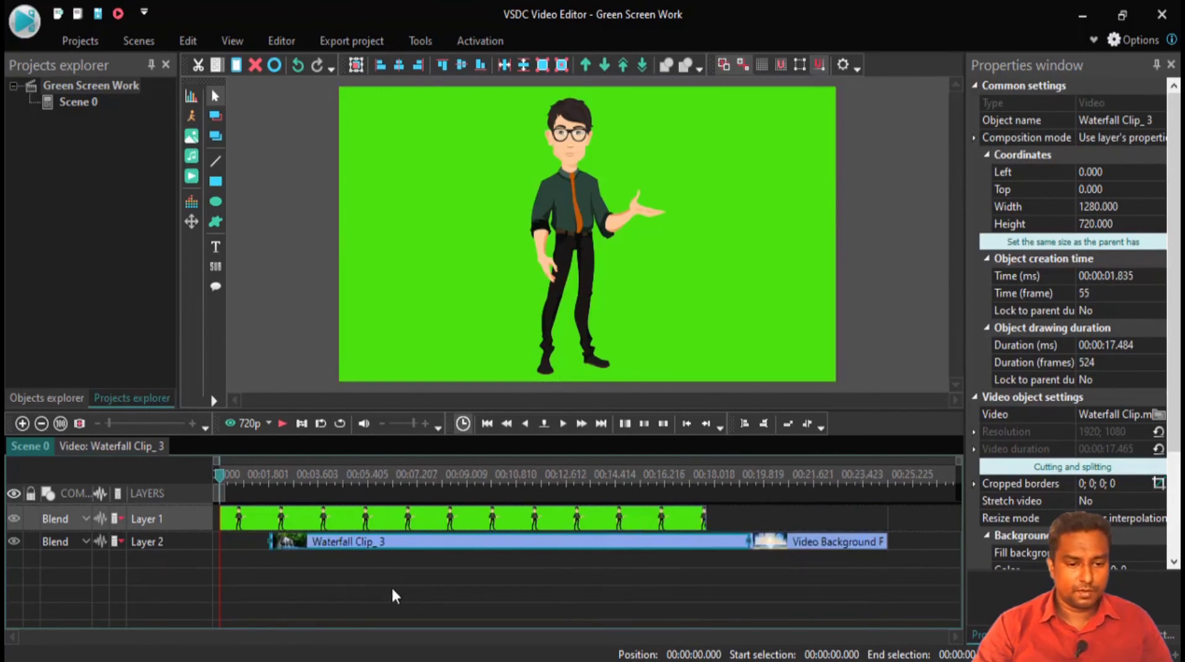
pyautogui.moveTo(489, 550); pyautogui.dragTo(416, 547)
# Extend the green screen cartoon clip to about 22.5 s so it ends together with the beach clip.
pyautogui.moveTo(772, 531); pyautogui.dragTo(873, 513)
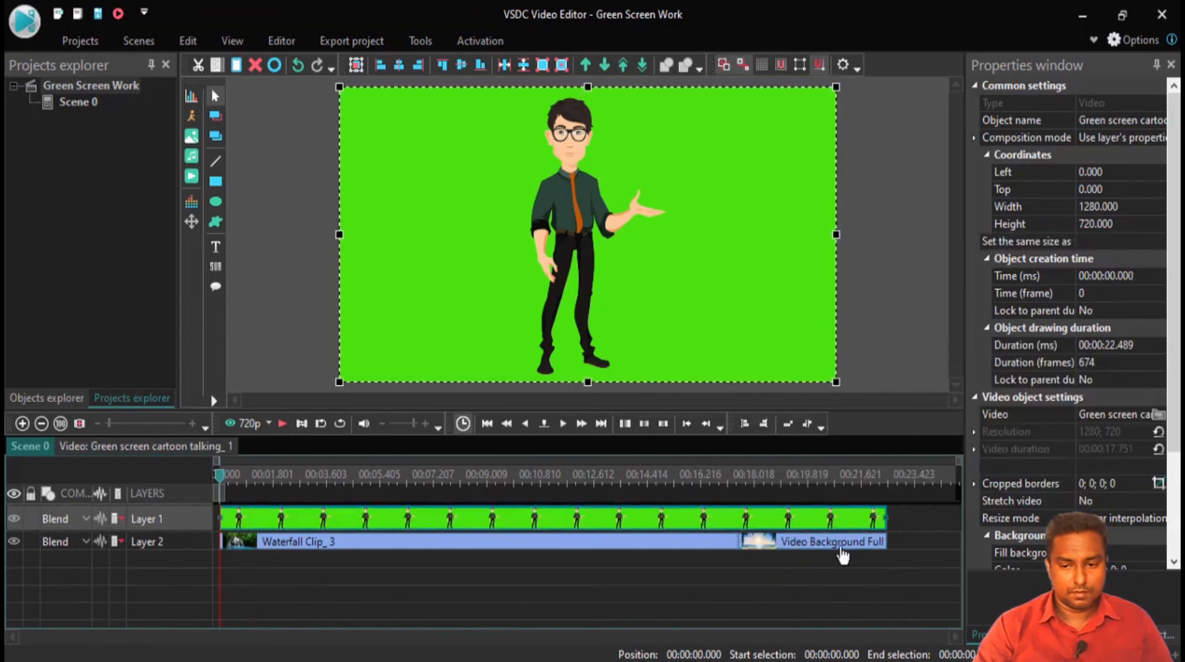
pyautogui.click(651, 544)
pyautogui.click(772, 547)
pyautogui.click(698, 547)
pyautogui.click(672, 556)
pyautogui.click(295, 546)
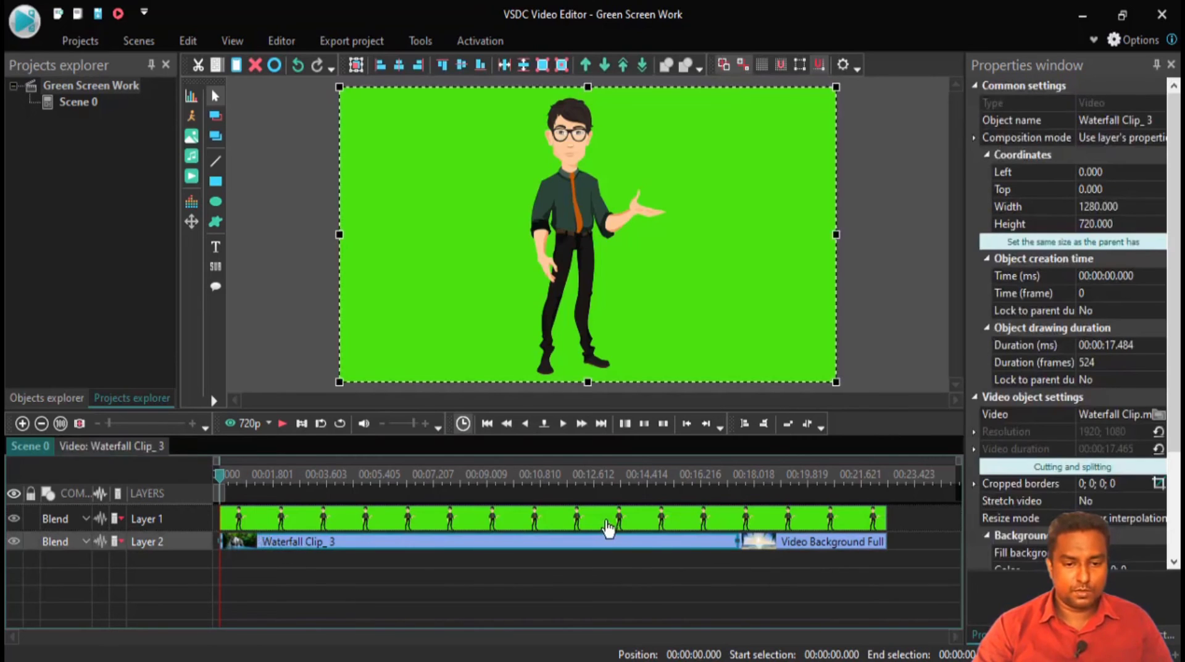
# Hide Layer 1 and preview the change from the waterfall clip to the beach clip.
pyautogui.click(38, 521)
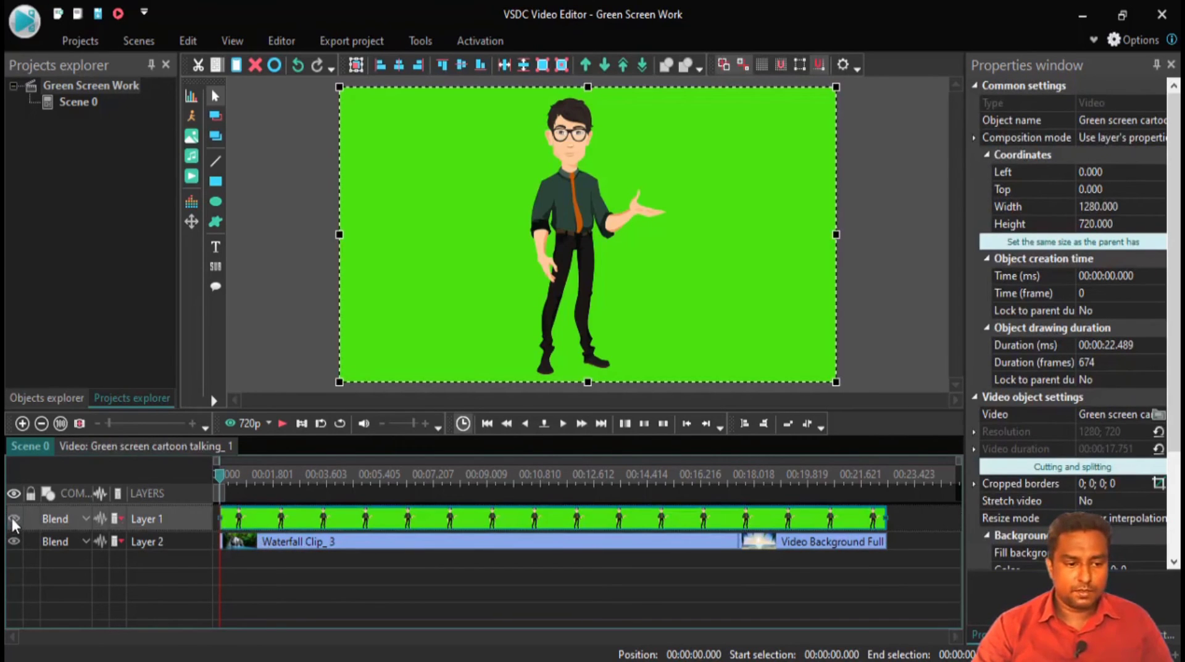
pyautogui.click(14, 518)
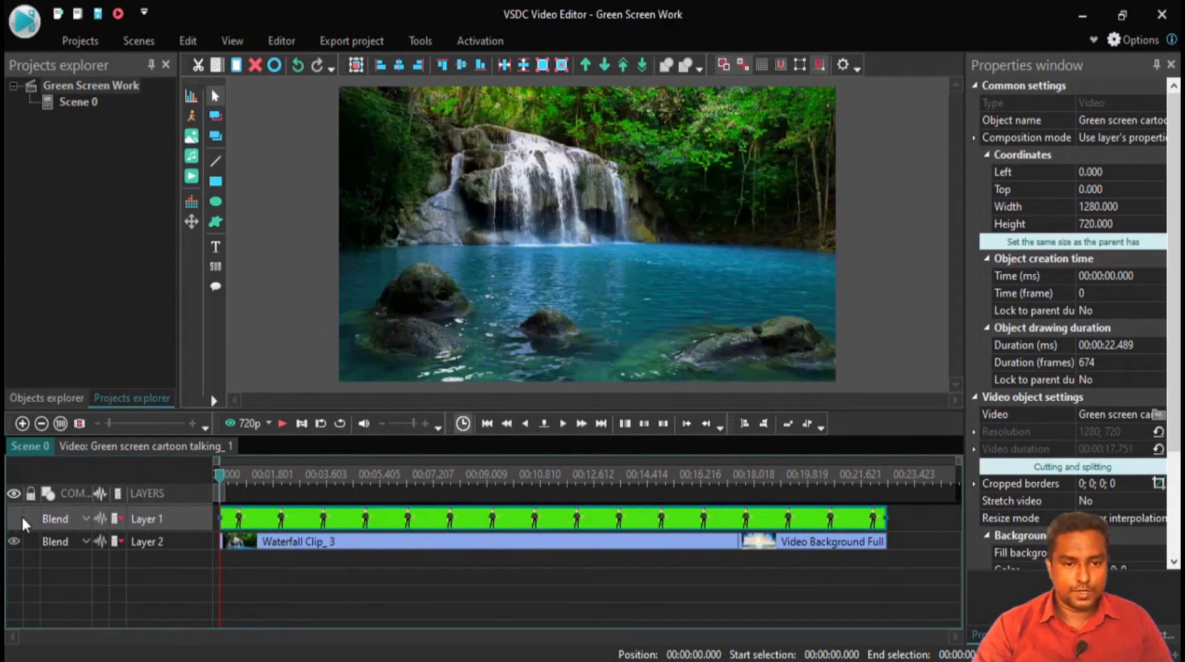
pyautogui.moveTo(229, 488); pyautogui.dragTo(736, 479)
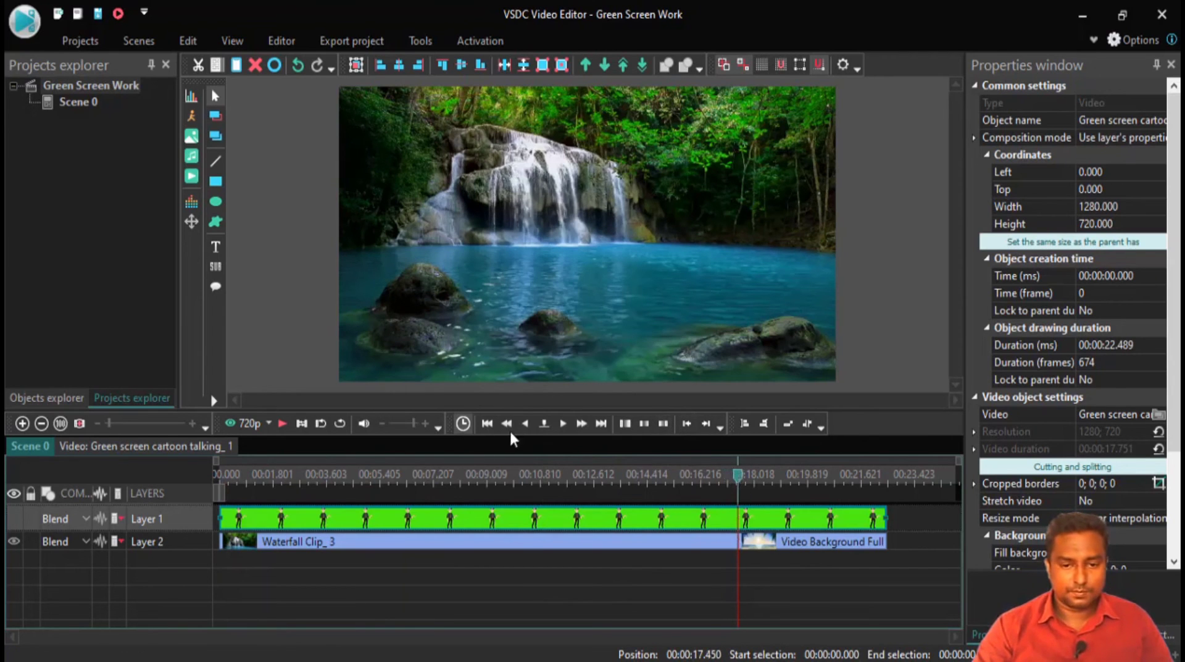
pyautogui.click(283, 424)
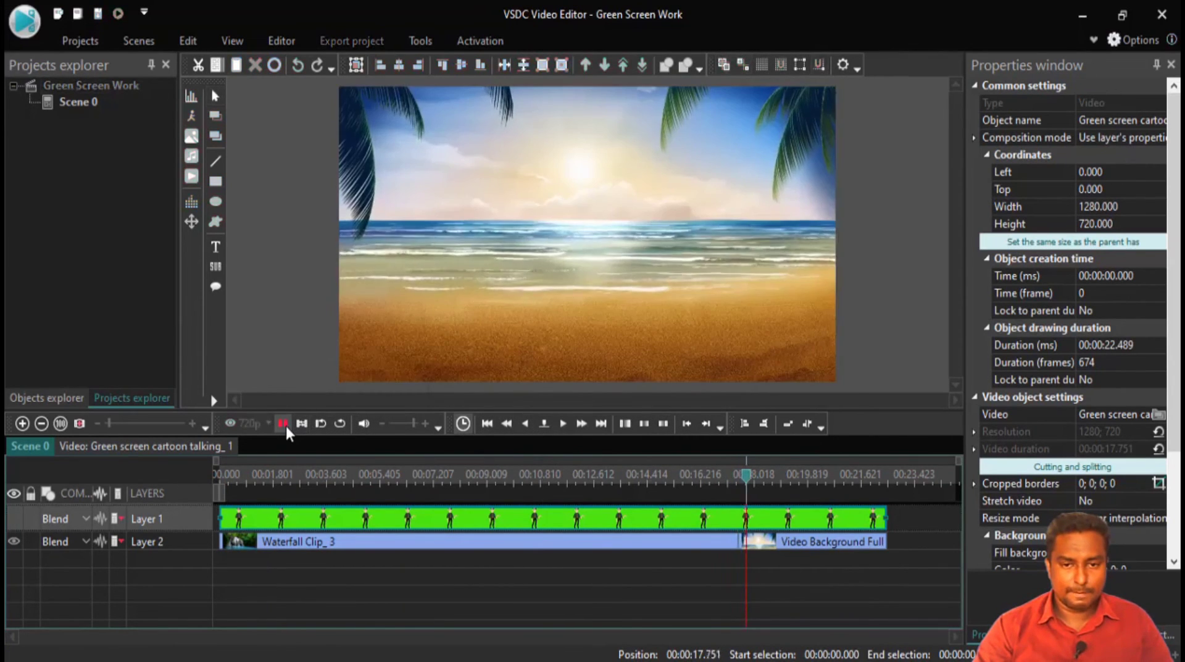
pyautogui.click(282, 424)
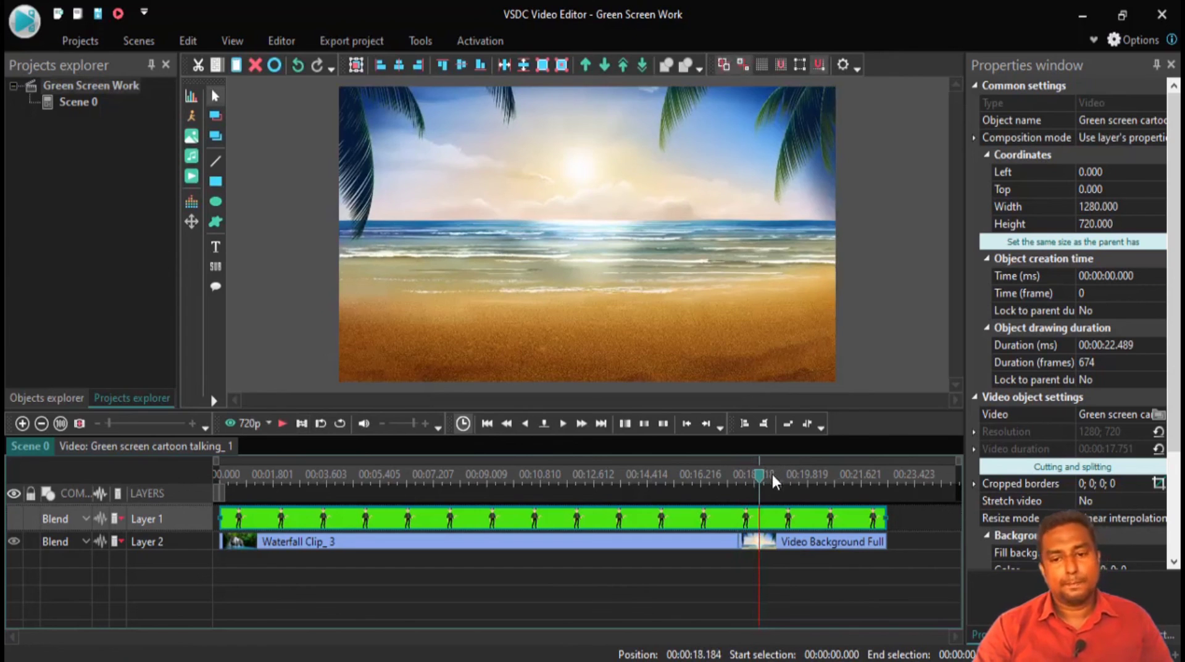
pyautogui.moveTo(768, 483); pyautogui.dragTo(522, 506)
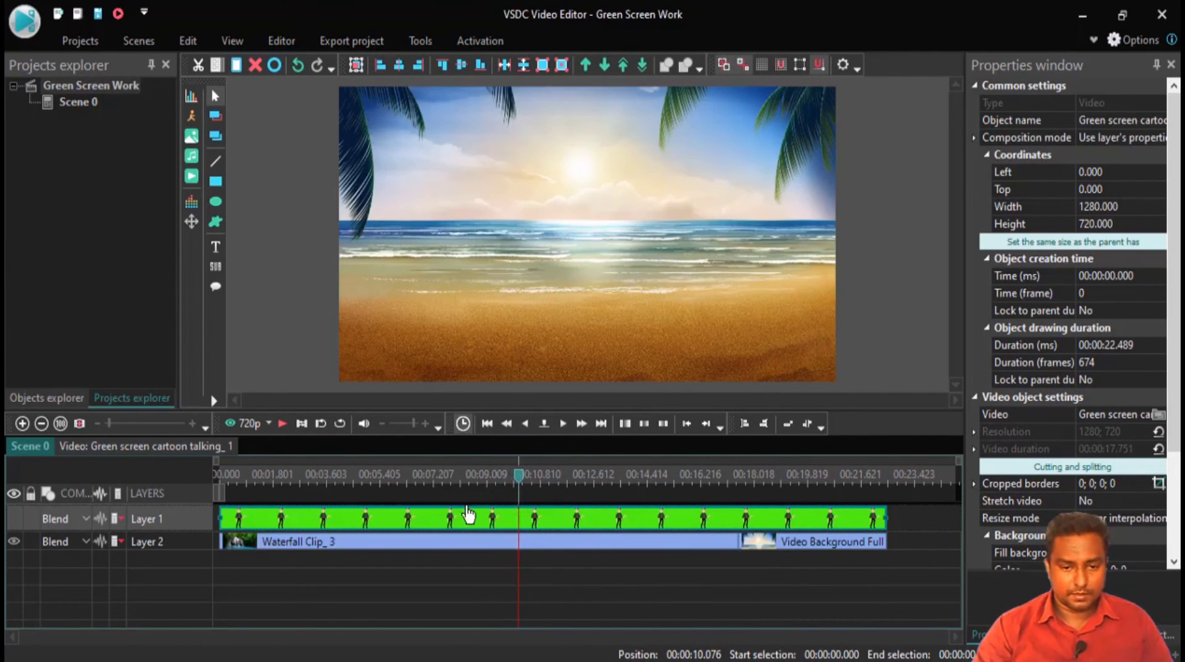
pyautogui.click(471, 475)
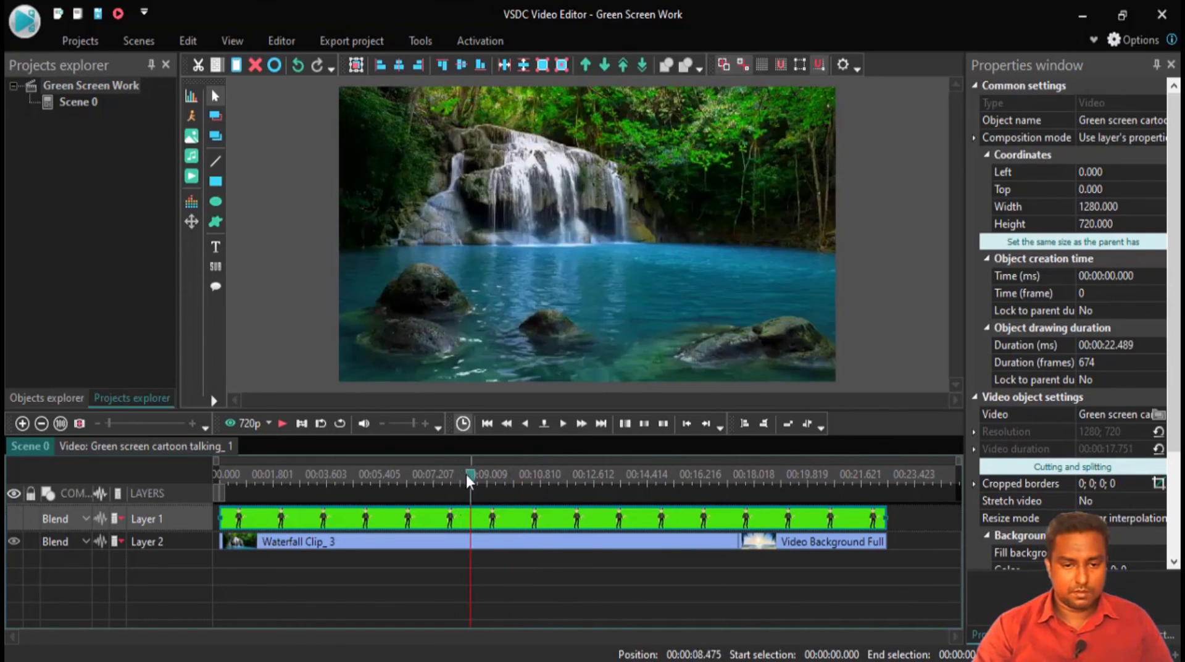
# Split the waterfall clip at 00:00:07.507 and delete its second part.
pyautogui.click(443, 476)
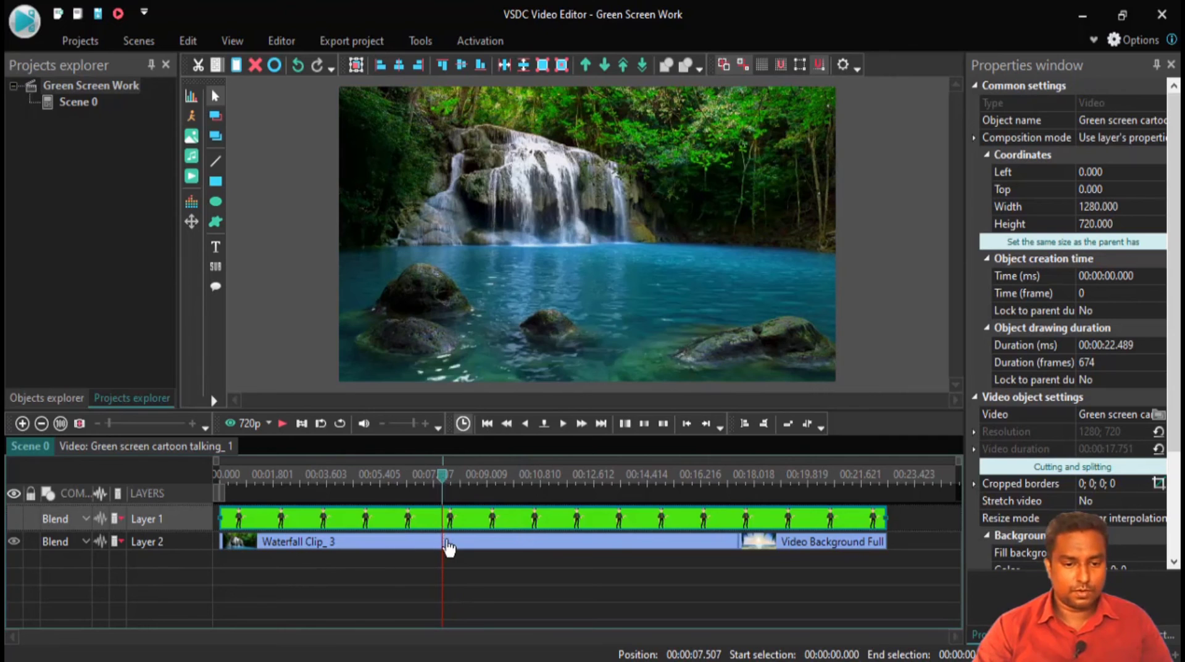
pyautogui.click(445, 549)
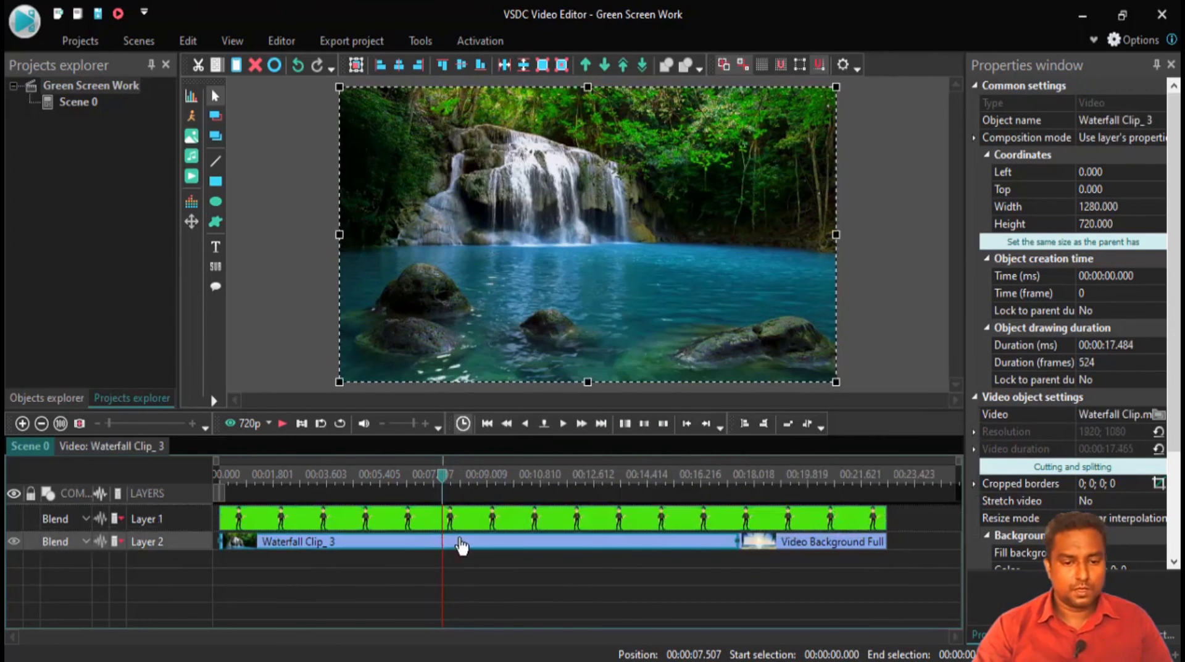
pyautogui.click(281, 39)
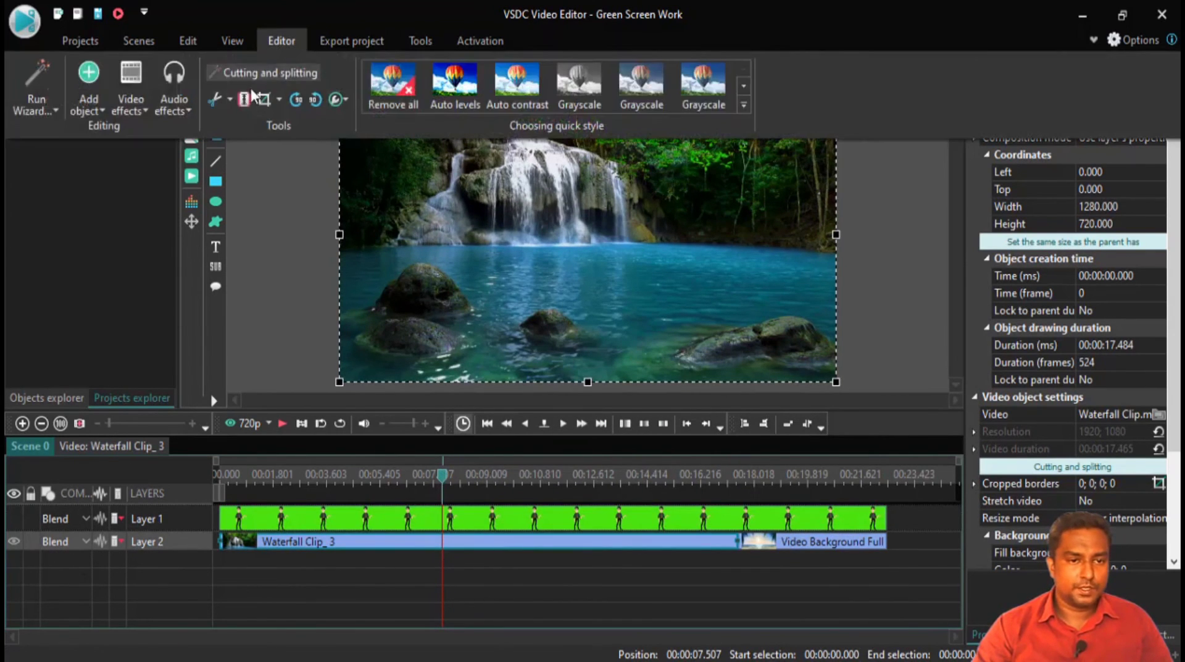
pyautogui.click(247, 101)
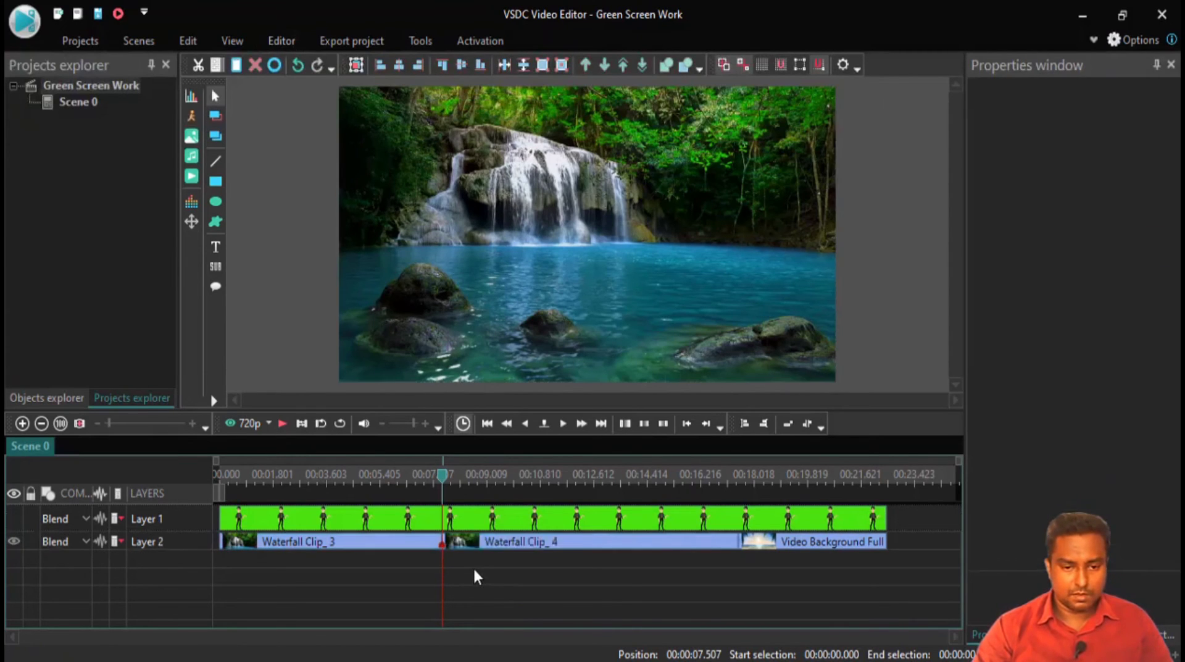
pyautogui.click(457, 551)
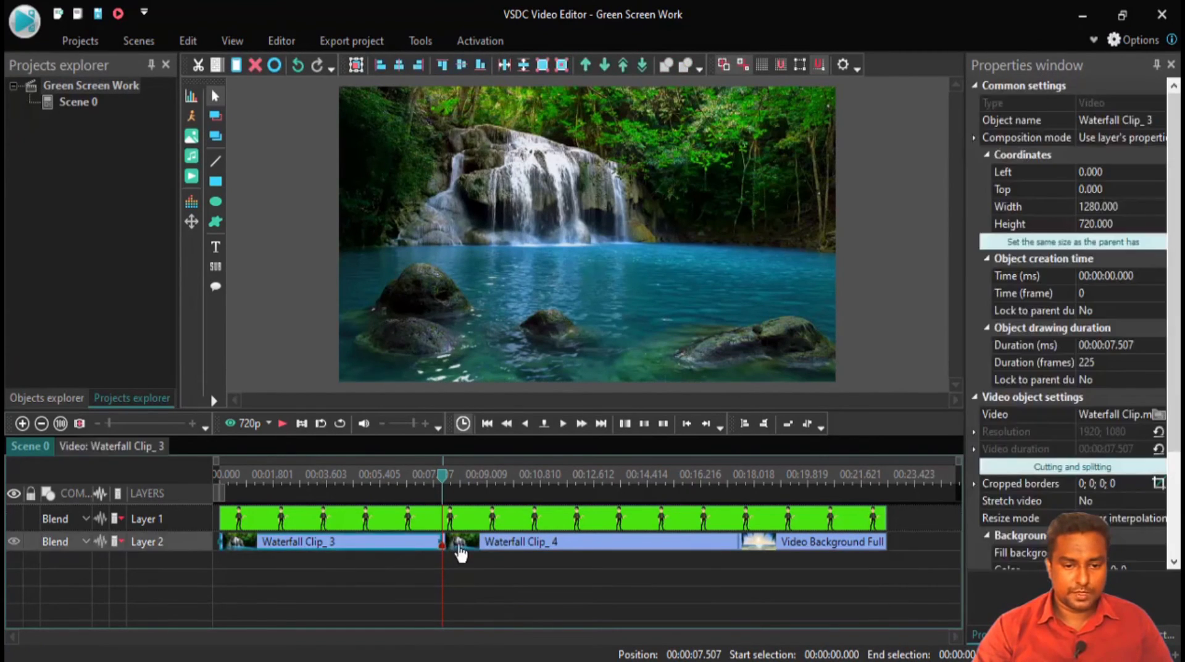
pyautogui.click(390, 547)
pyautogui.click(512, 546)
pyautogui.moveTo(487, 548)
pyautogui.mouseDown()
pyautogui.moveTo(488, 520)
pyautogui.moveTo(492, 530)
pyautogui.mouseUp()
# Move the beach clip directly after the waterfall clip and shorten the cartoon clip to about 12.5 s to match its end.
pyautogui.click(793, 544)
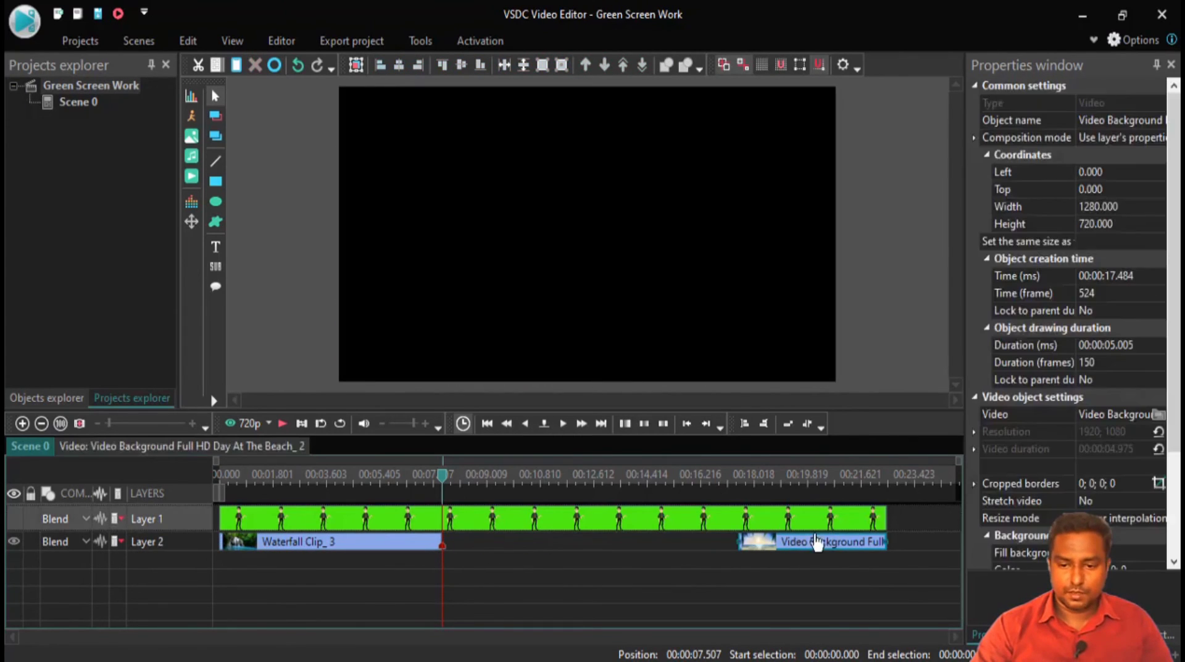
pyautogui.moveTo(816, 546); pyautogui.dragTo(514, 546)
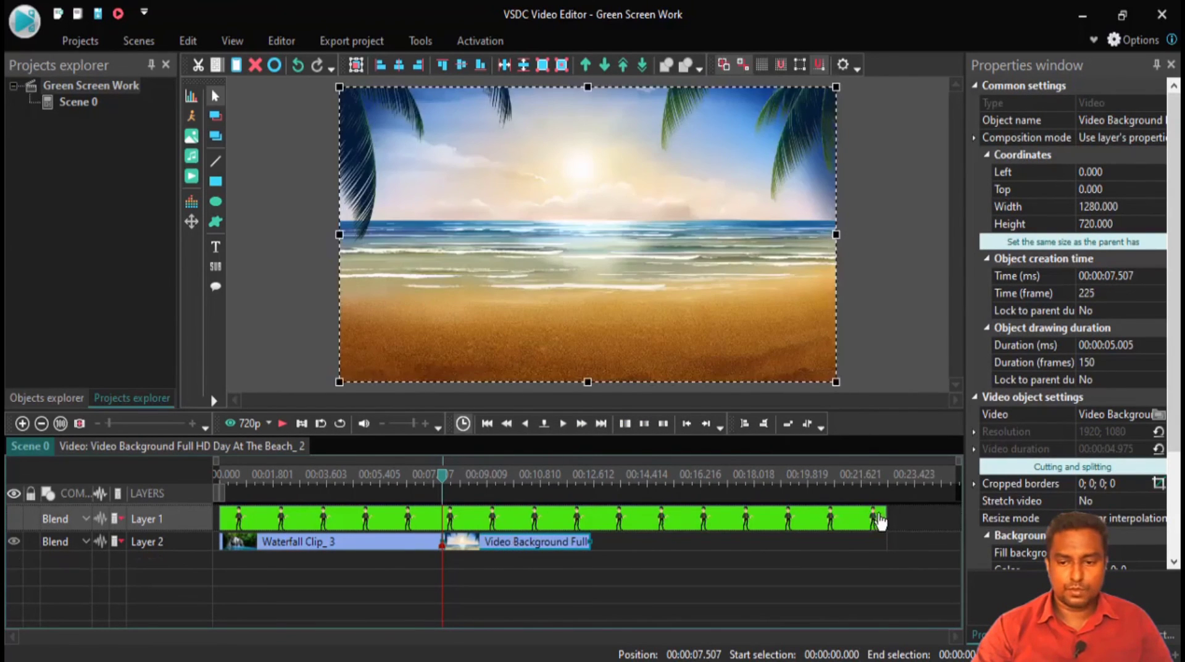
pyautogui.moveTo(886, 515); pyautogui.dragTo(809, 512)
# Play the two background clips across their join and return the playhead to about 0.8 s.
pyautogui.moveTo(277, 478); pyautogui.dragTo(216, 474)
pyautogui.press('space')
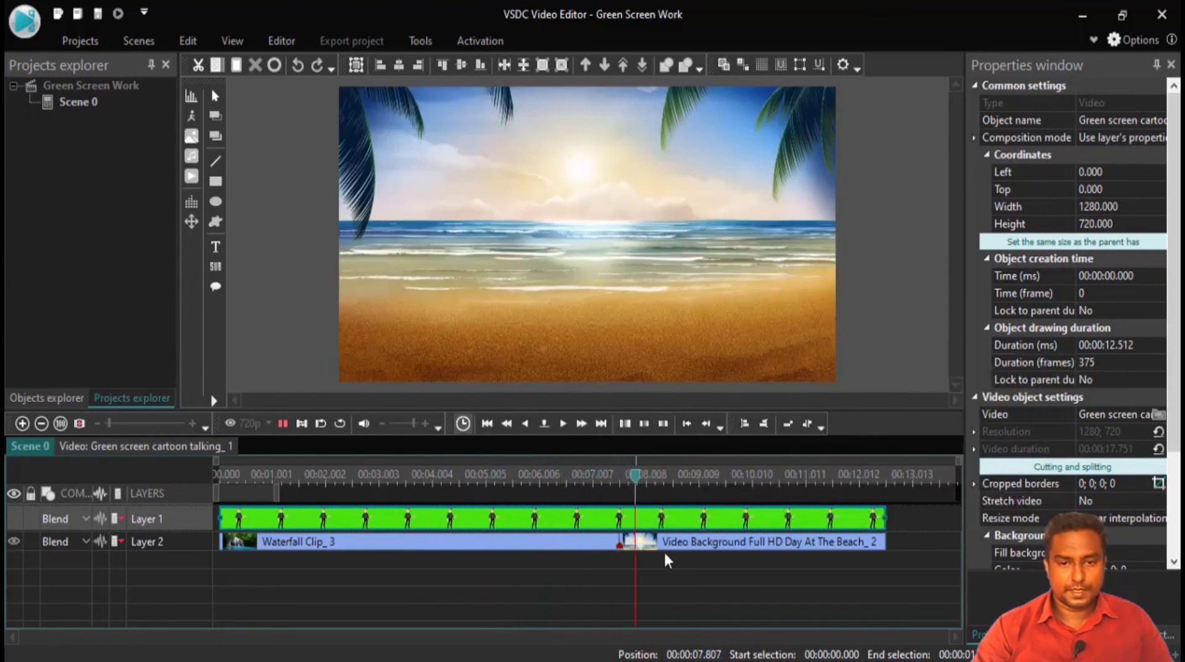
pyautogui.click(263, 484)
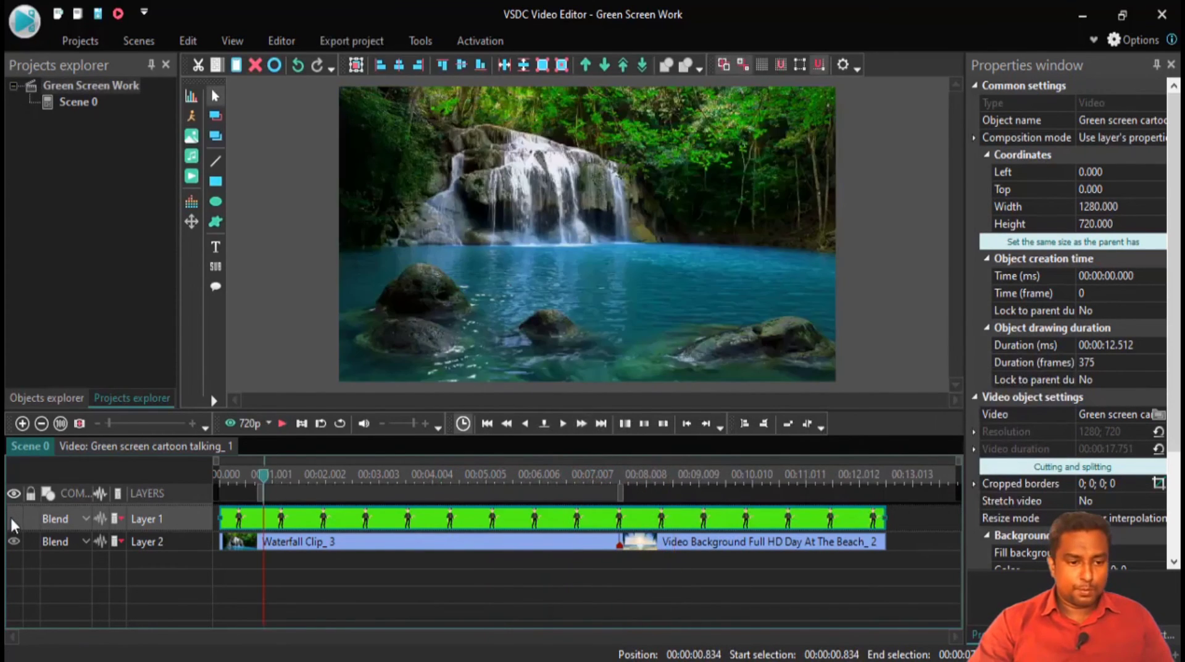
# Show Layer 1 again and play the green screen cartoon clip up to about 3.1 s.
pyautogui.click(14, 519)
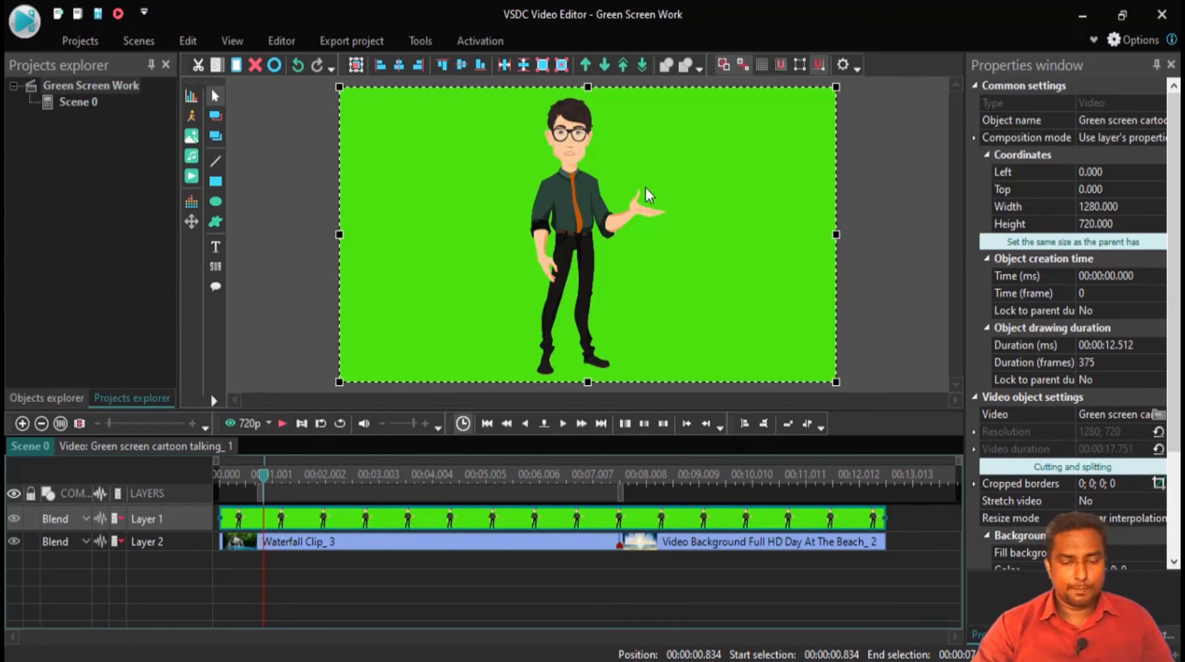
pyautogui.click(282, 423)
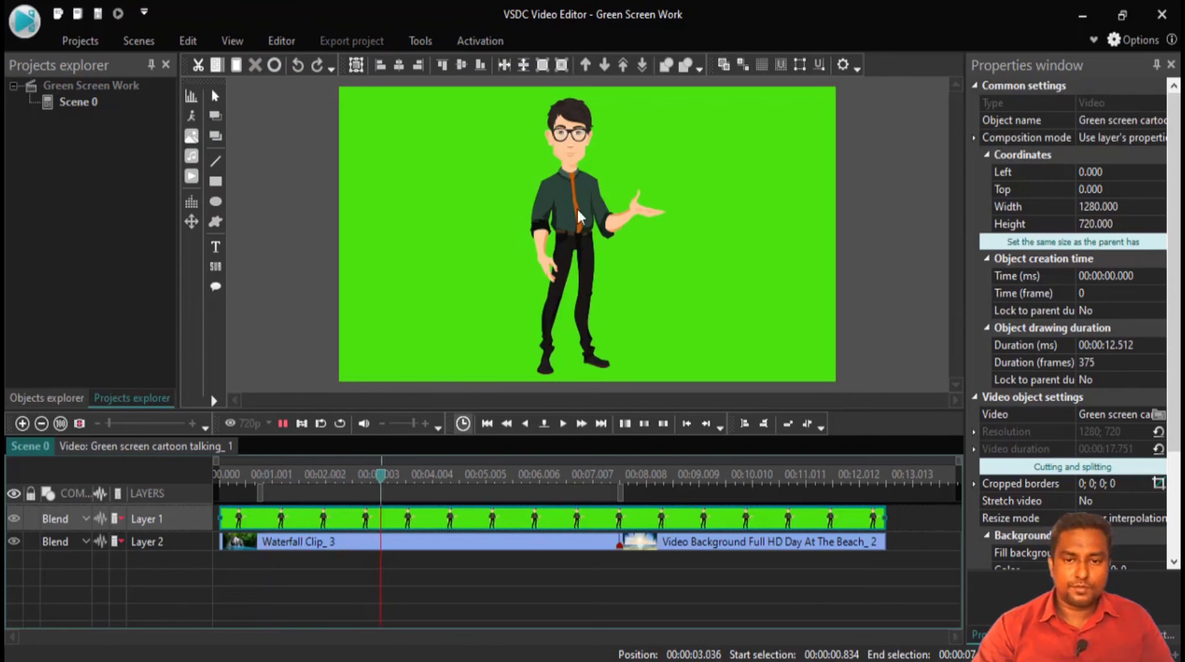
pyautogui.press('space')
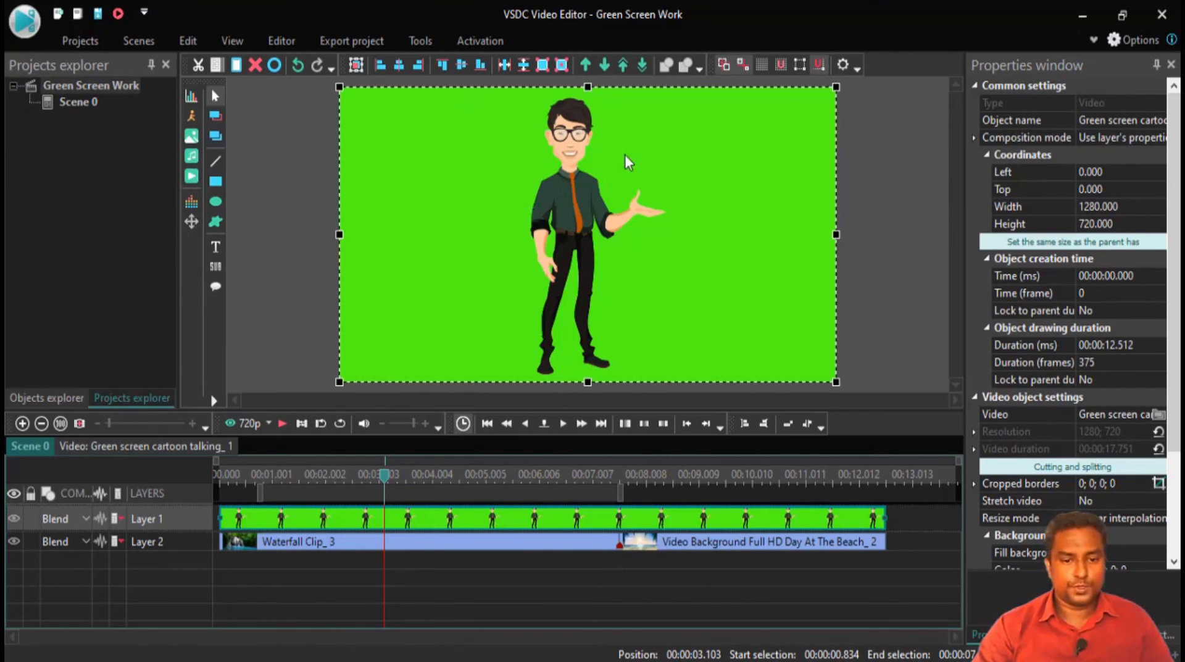
# Apply the Background remover transparency effect to the cartoon clip, positioned from the scene beginning on a new layer.
pyautogui.click(264, 584)
pyautogui.click(304, 527)
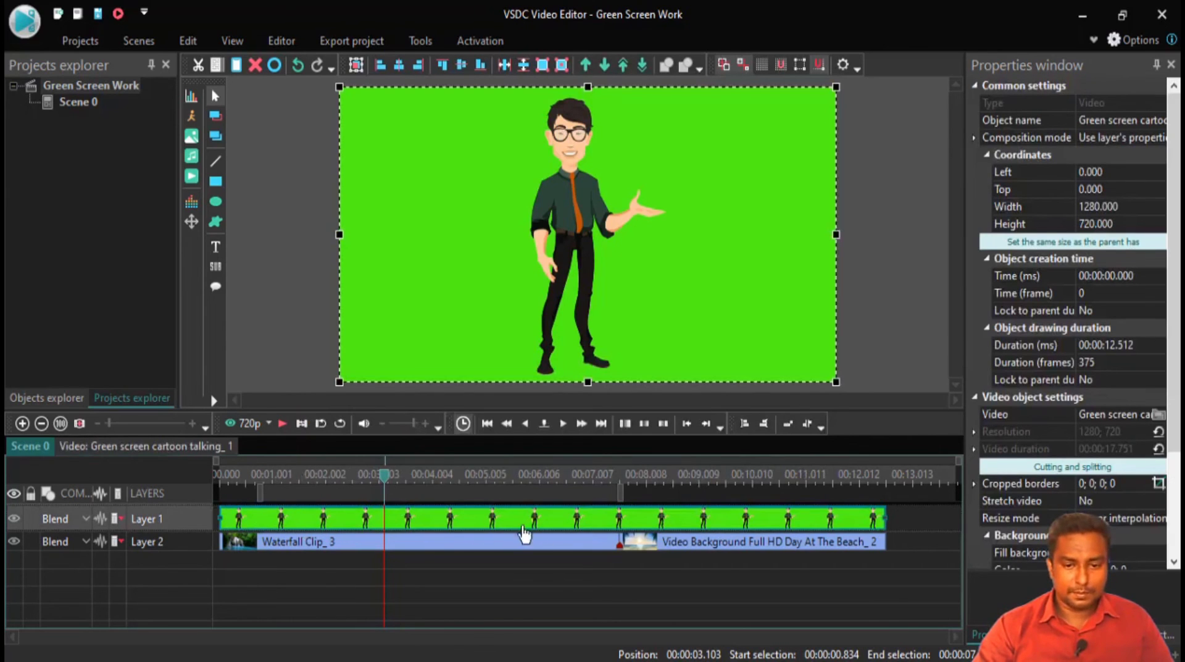
pyautogui.moveTo(367, 534)
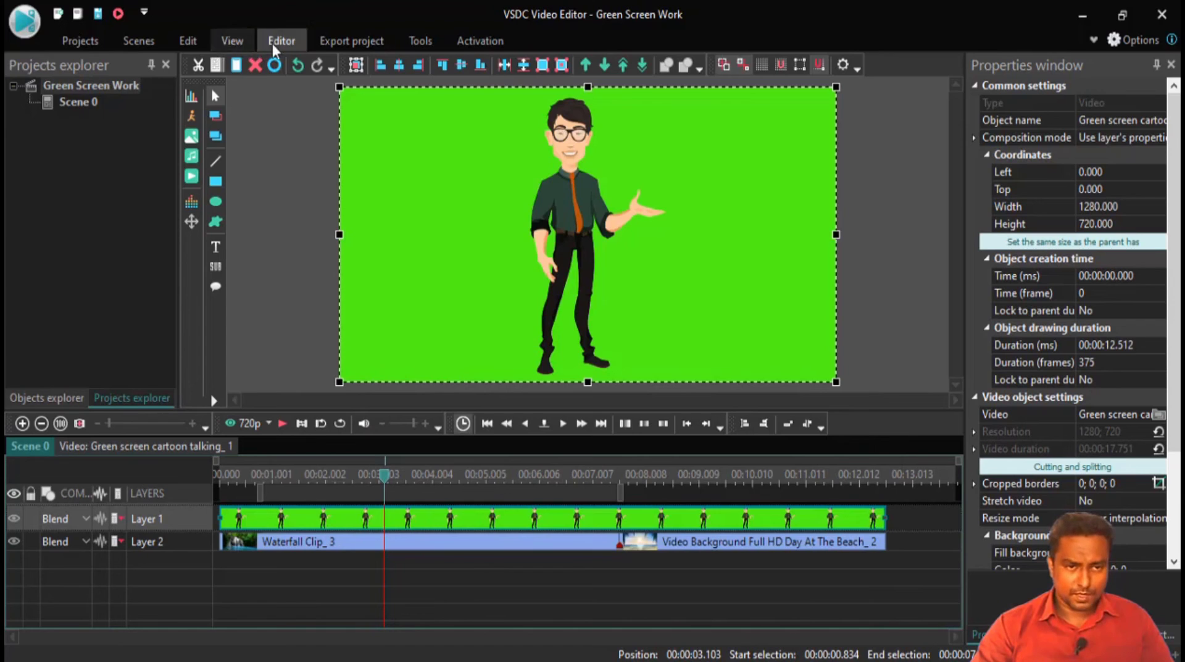
pyautogui.click(272, 41)
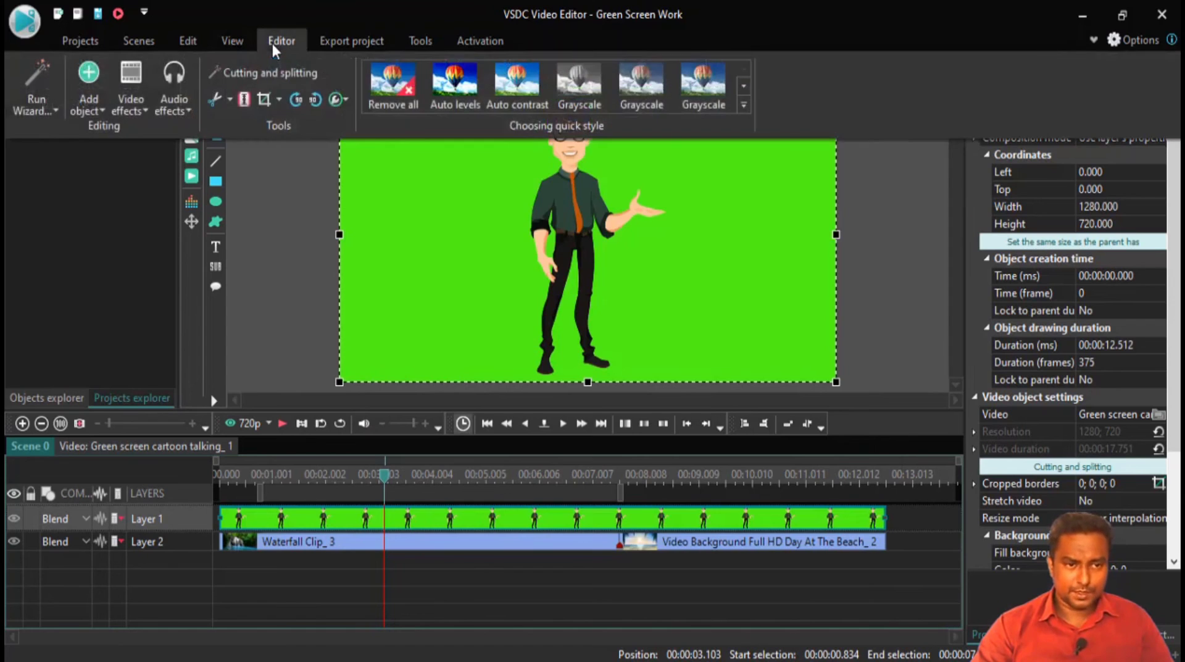
pyautogui.click(128, 111)
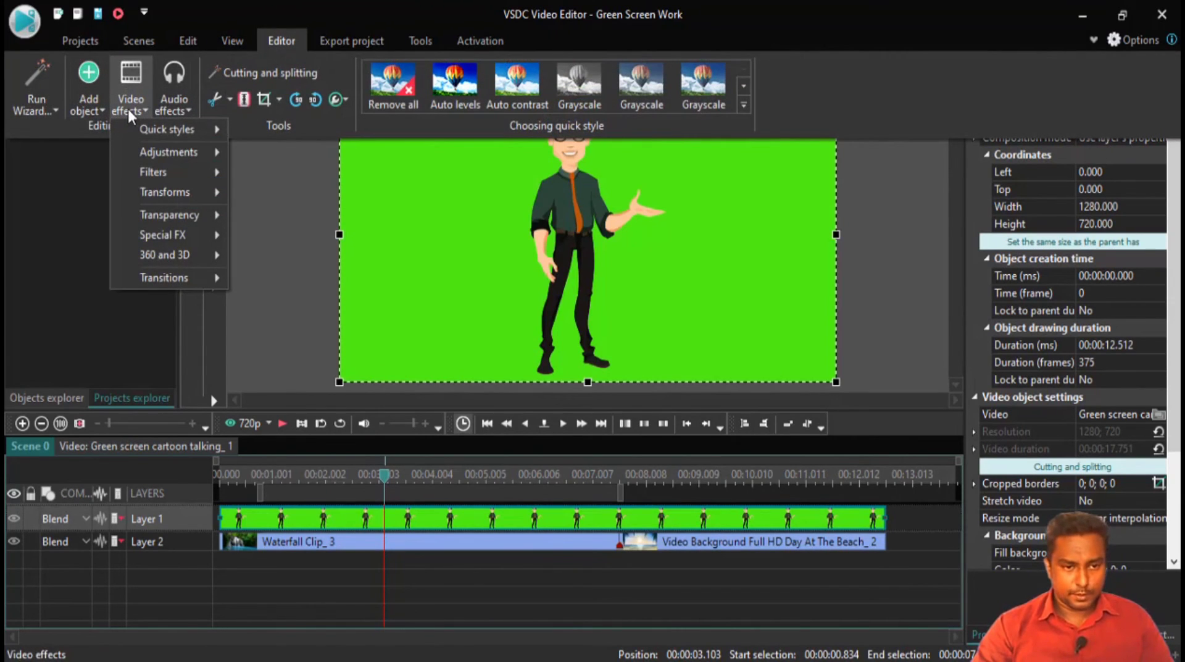
pyautogui.moveTo(163, 208)
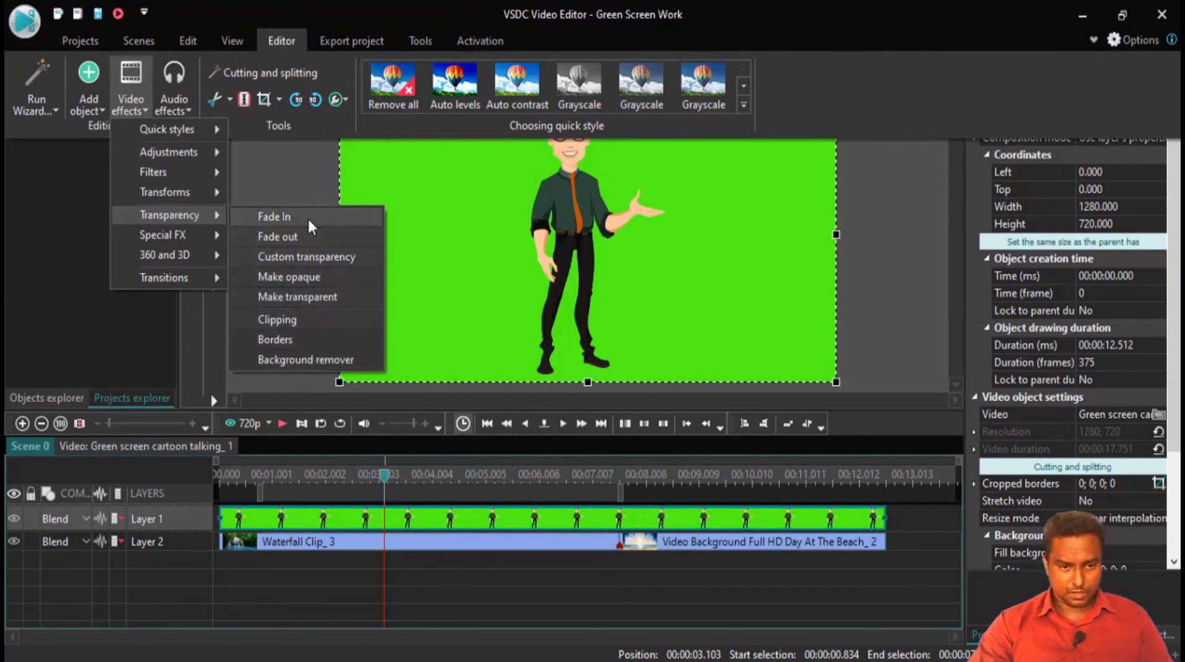
pyautogui.click(306, 361)
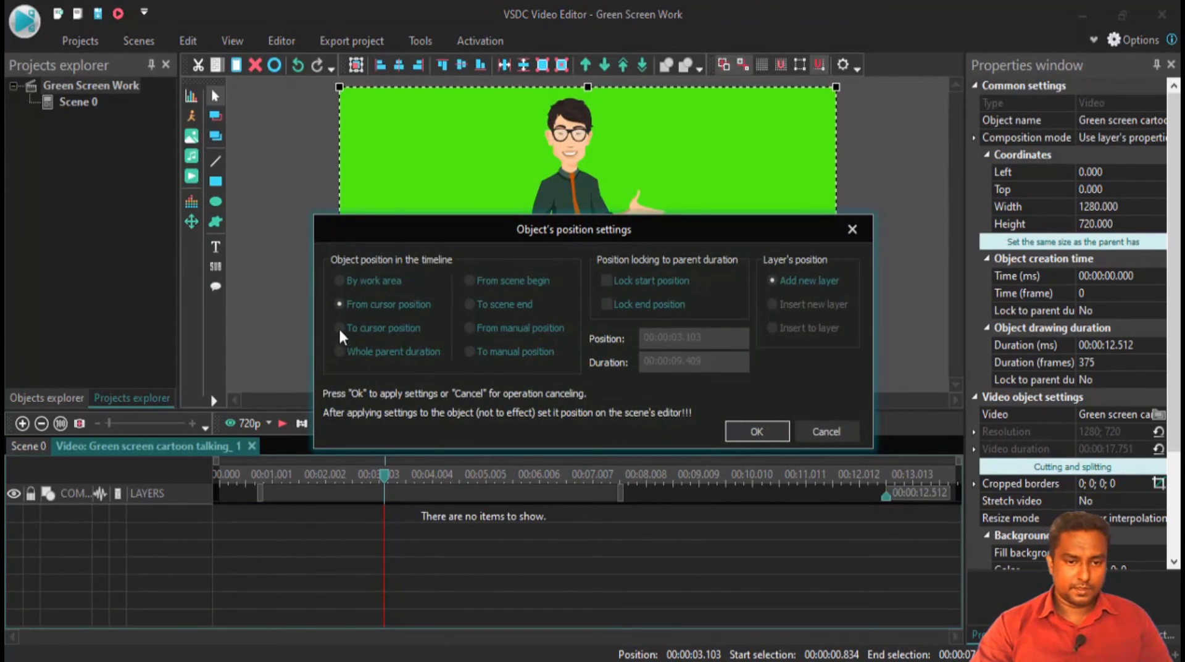
pyautogui.click(471, 281)
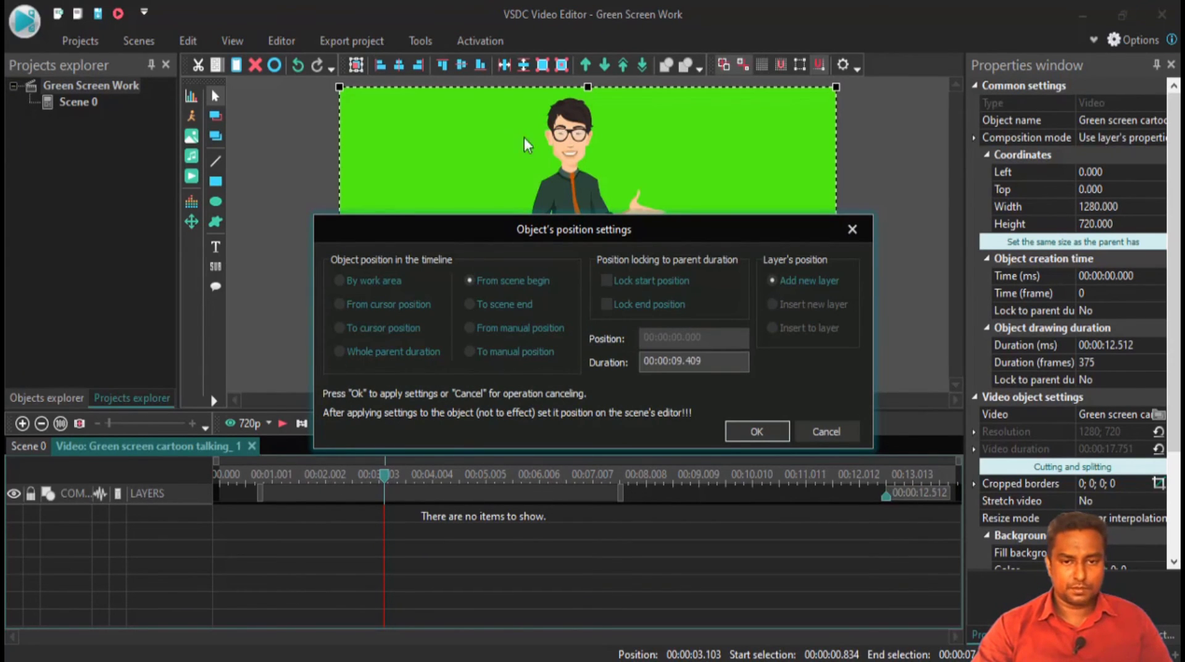
pyautogui.click(755, 432)
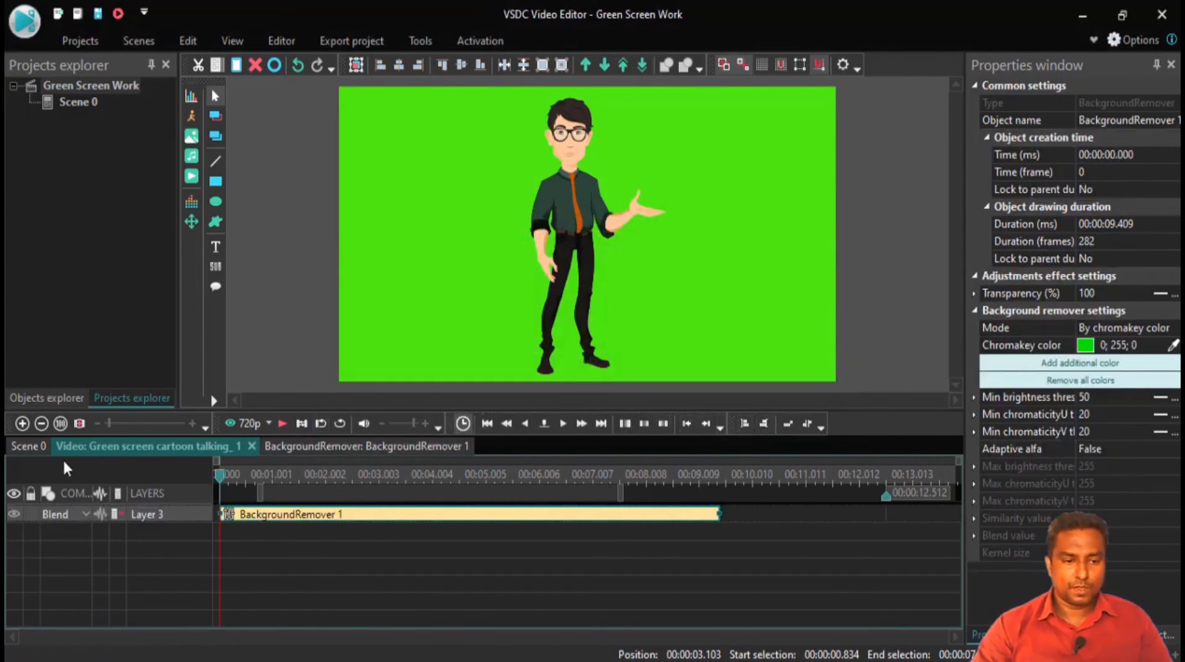
# Extend the background remover effect to the end of the cartoon clip, at 00:00:12.512.
pyautogui.click(23, 447)
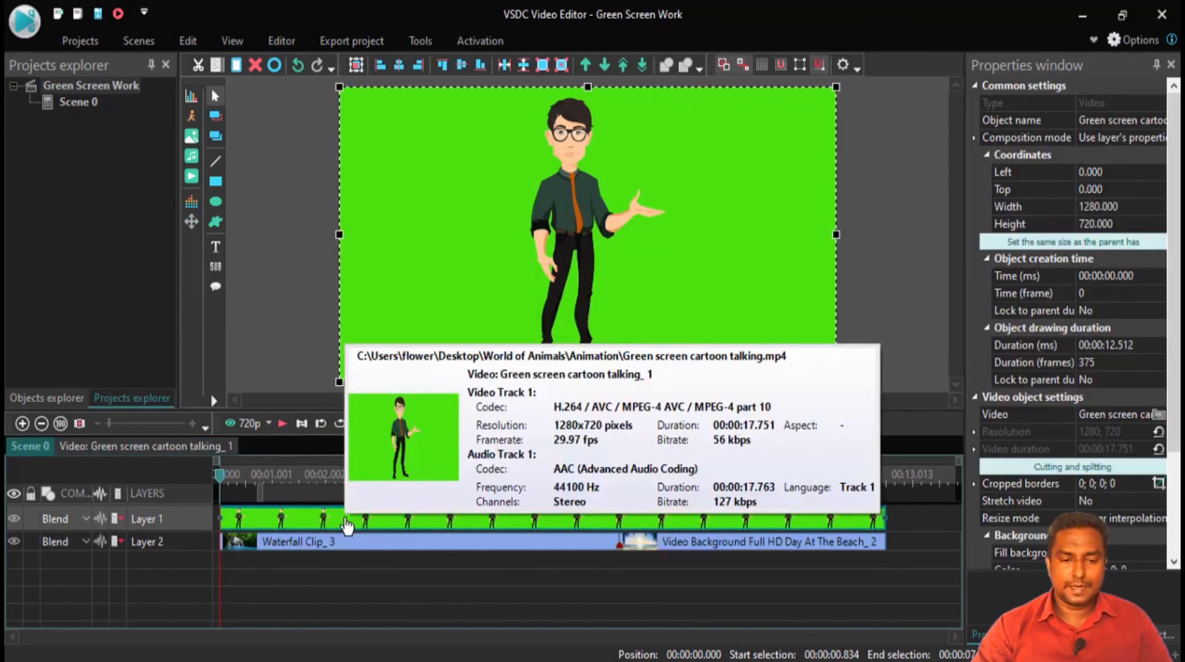
pyautogui.click(77, 445)
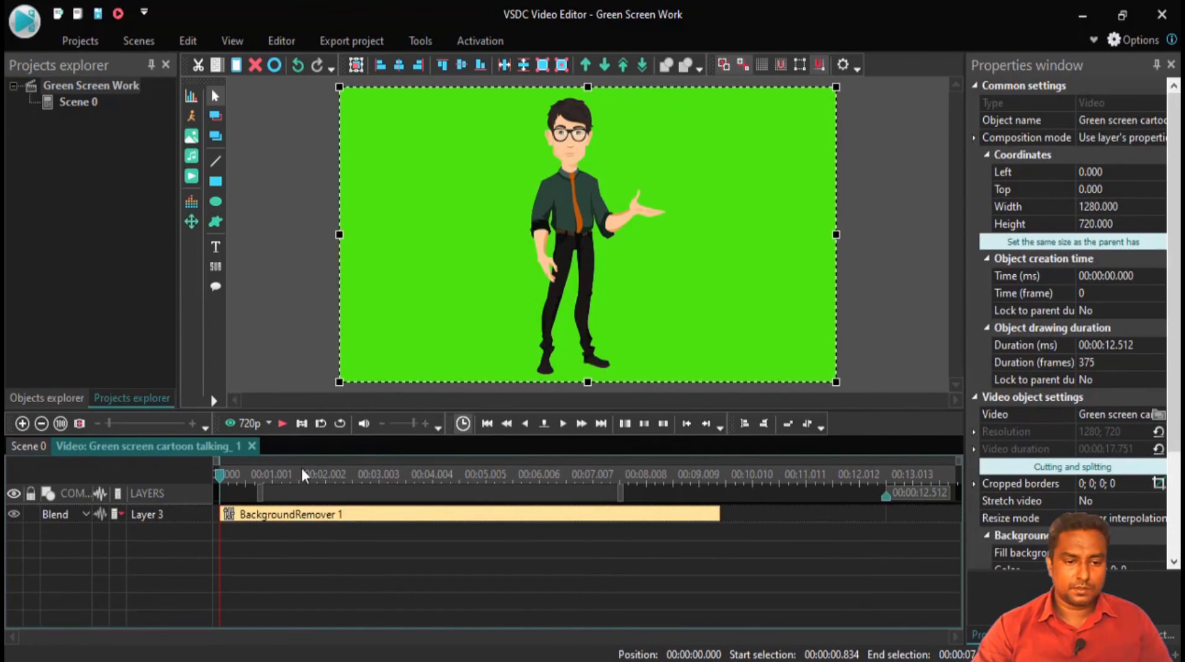
pyautogui.doubleClick(284, 522)
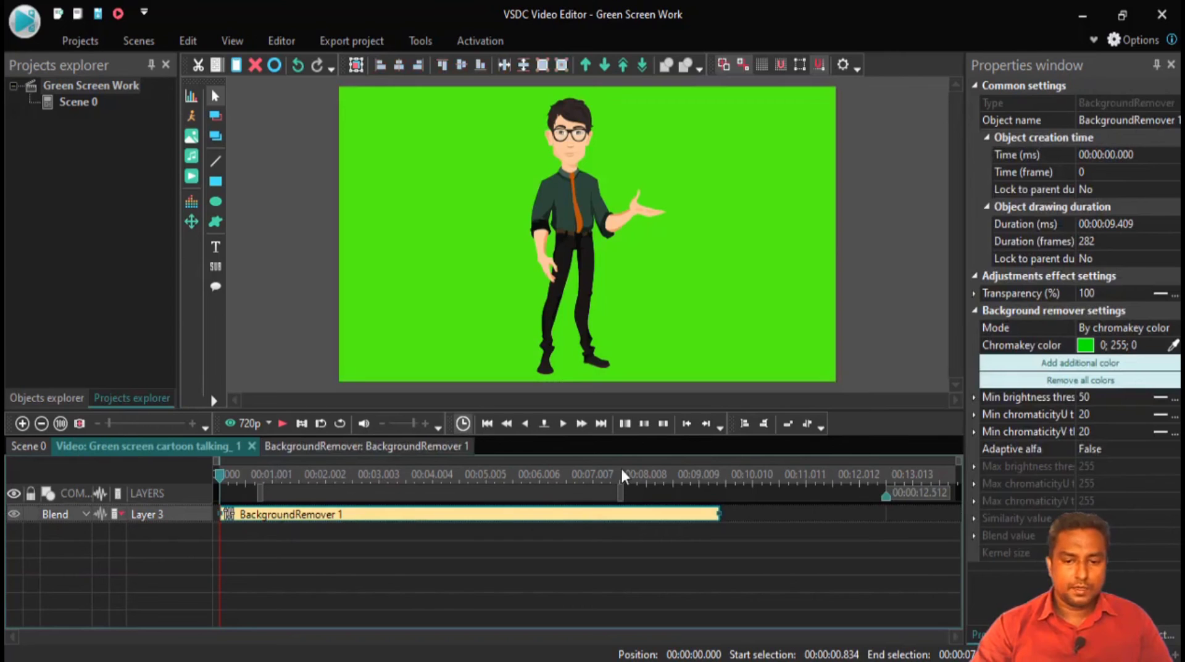
pyautogui.click(683, 481)
pyautogui.moveTo(682, 481); pyautogui.dragTo(886, 515)
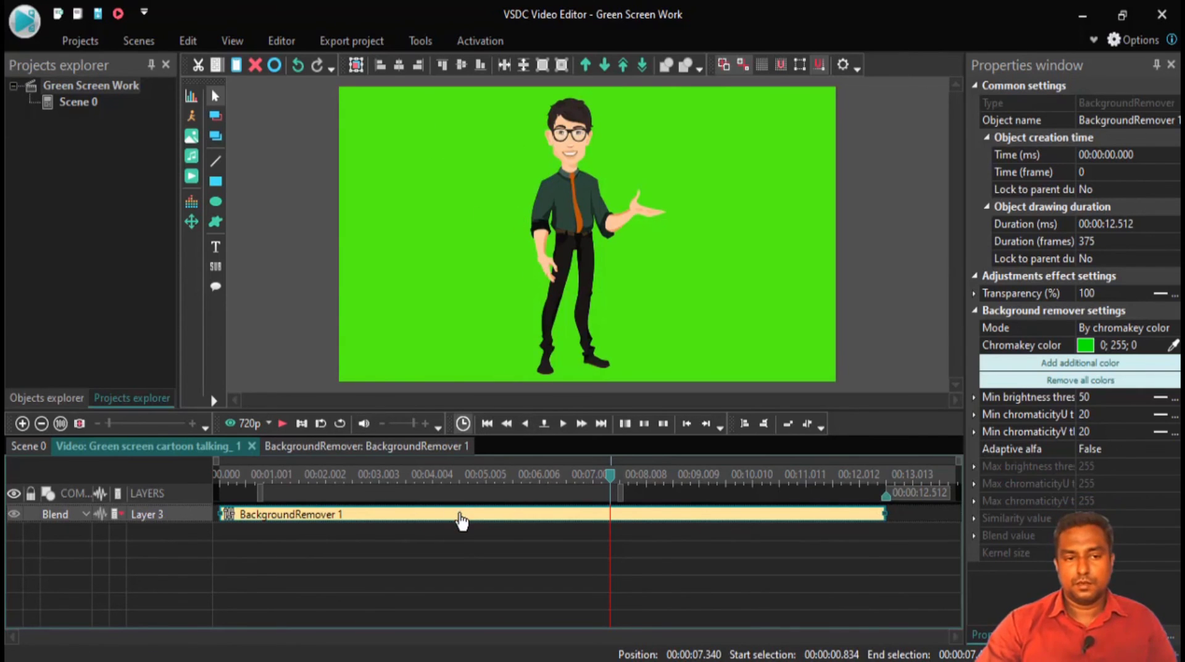
pyautogui.click(12, 448)
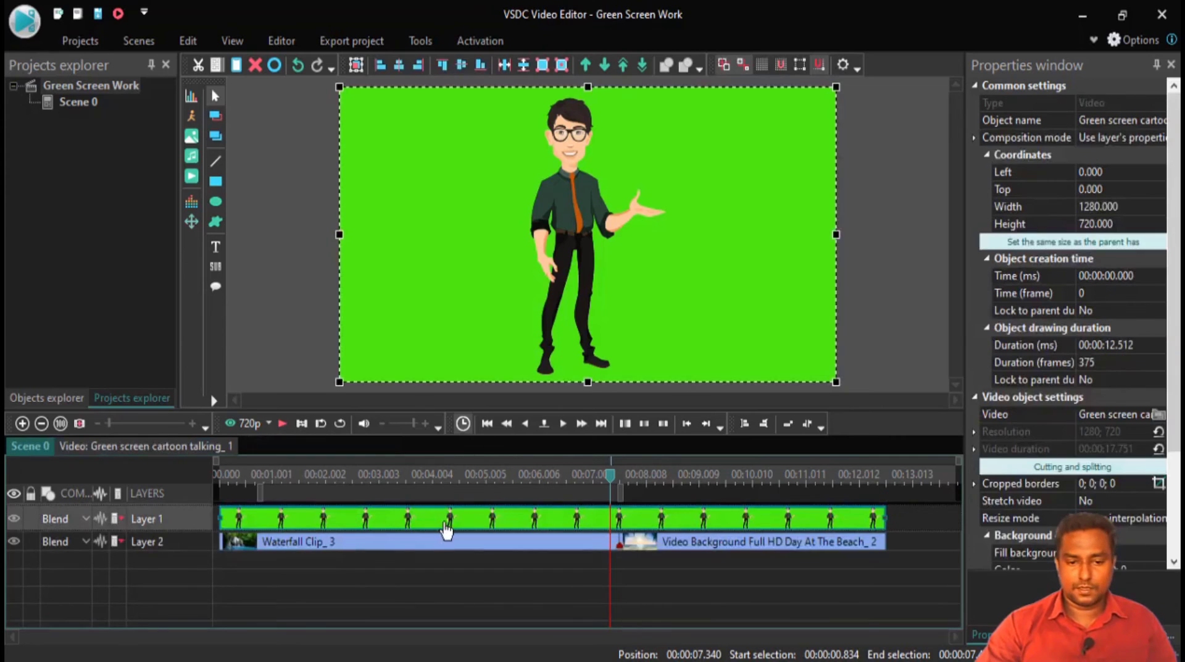
pyautogui.rightClick(443, 526)
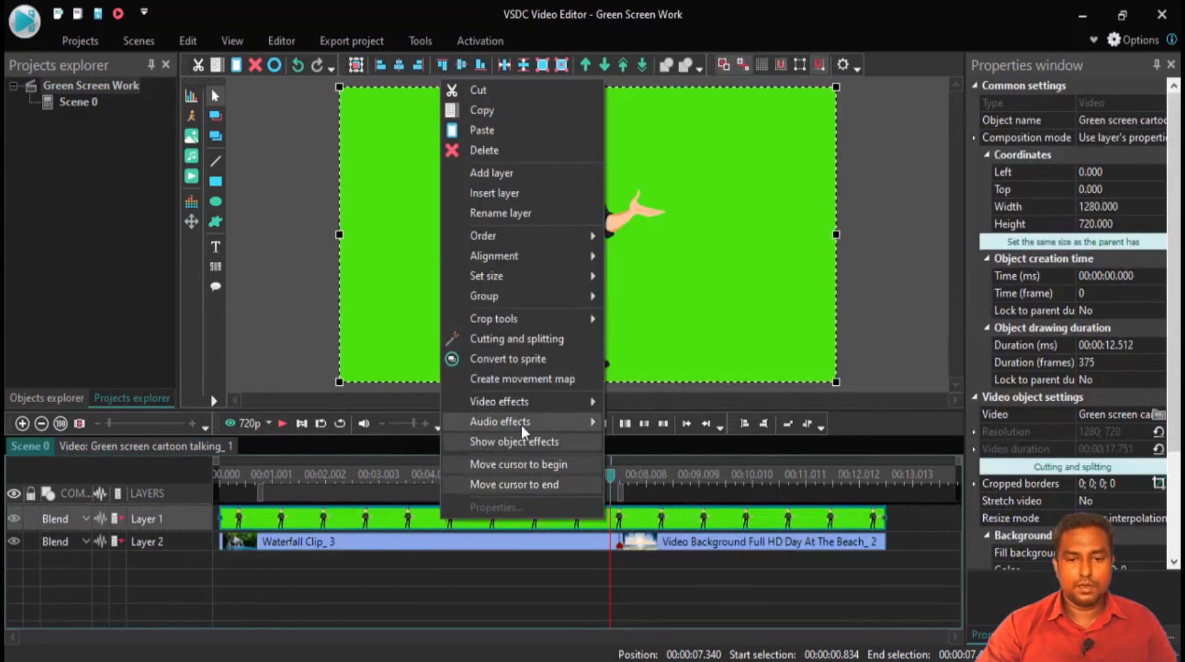
pyautogui.moveTo(530, 408)
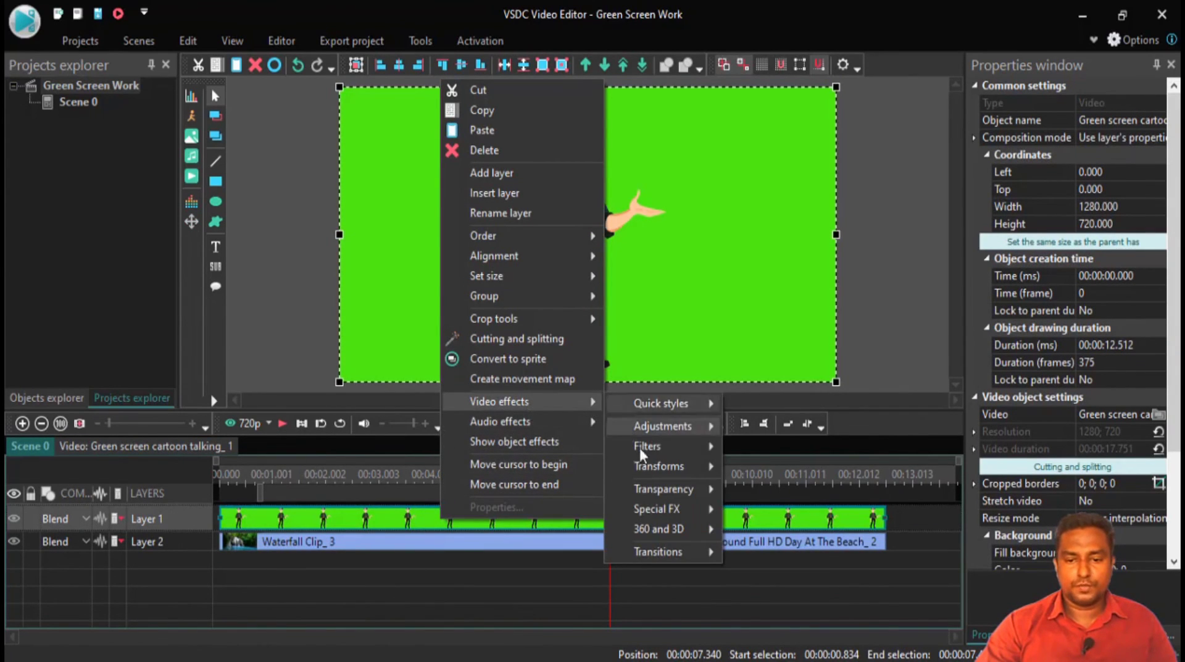
pyautogui.moveTo(653, 485)
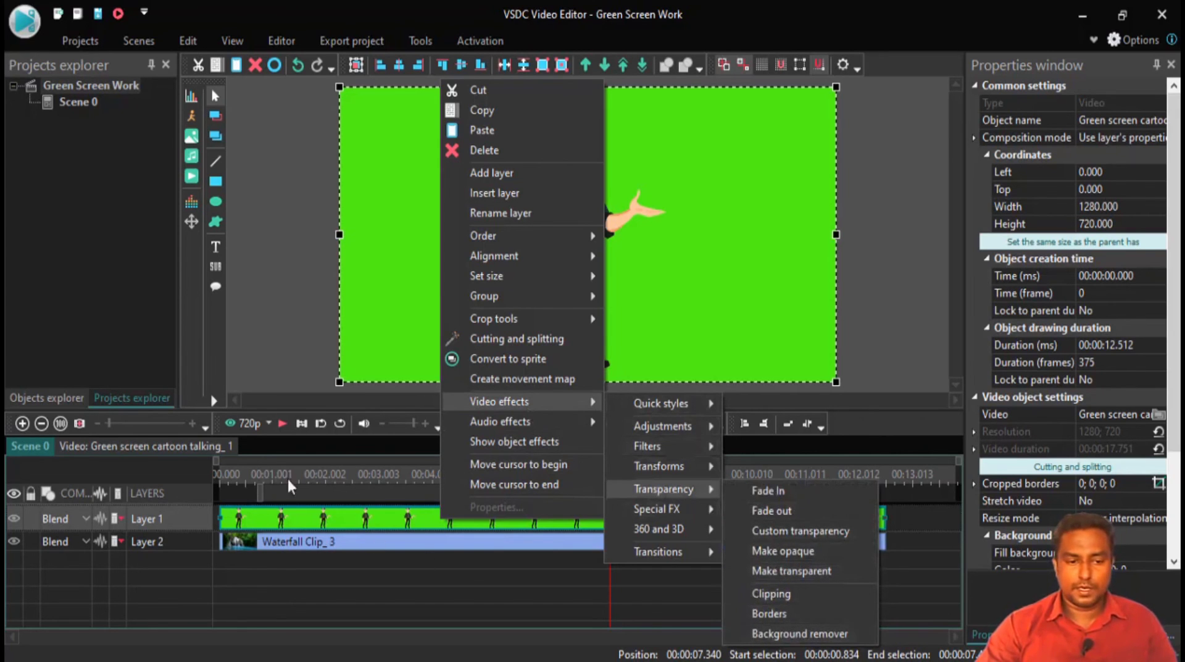
# Sample the cartoon's green background as the chromakey color of the background remover effect, 86; 255; 22.
pyautogui.click(77, 445)
pyautogui.click(531, 515)
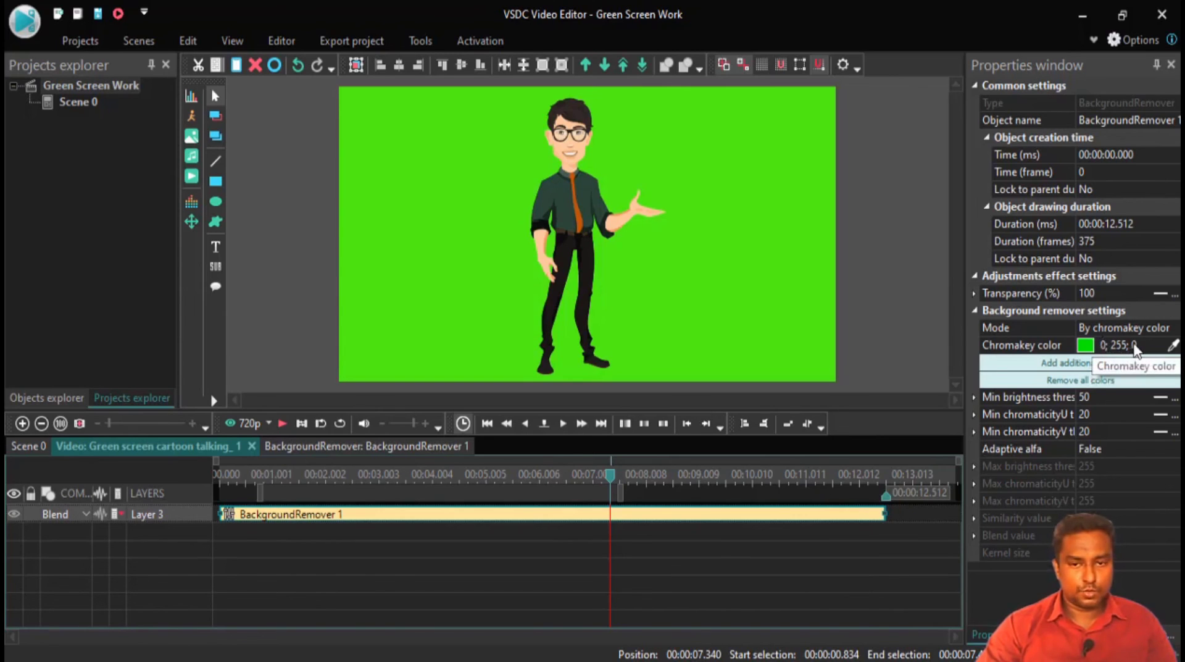
pyautogui.click(1174, 349)
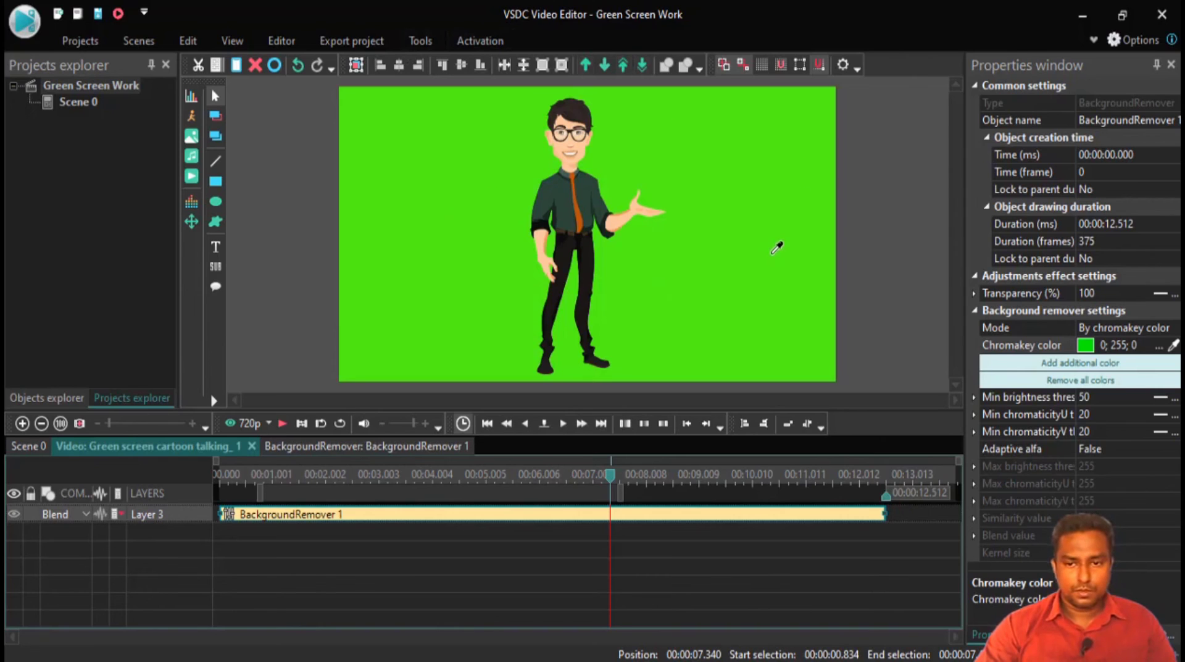
pyautogui.click(720, 231)
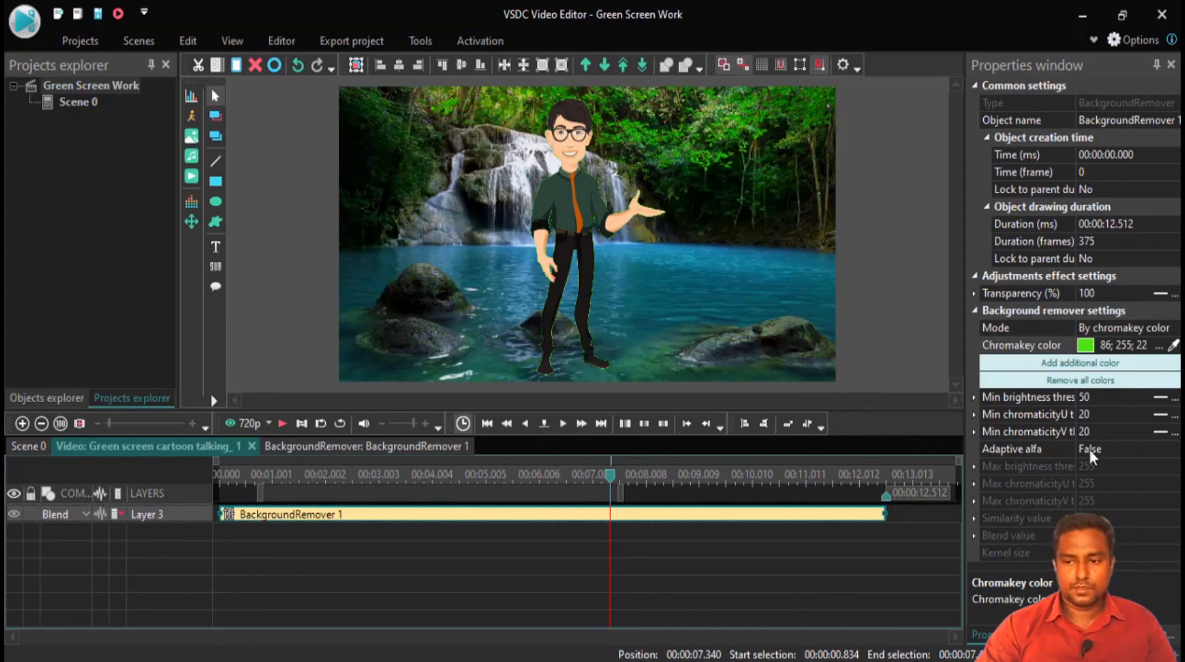
# Set the background remover's Min brightness threshold and Min chromaticityU threshold to 255.
pyautogui.click(1087, 397)
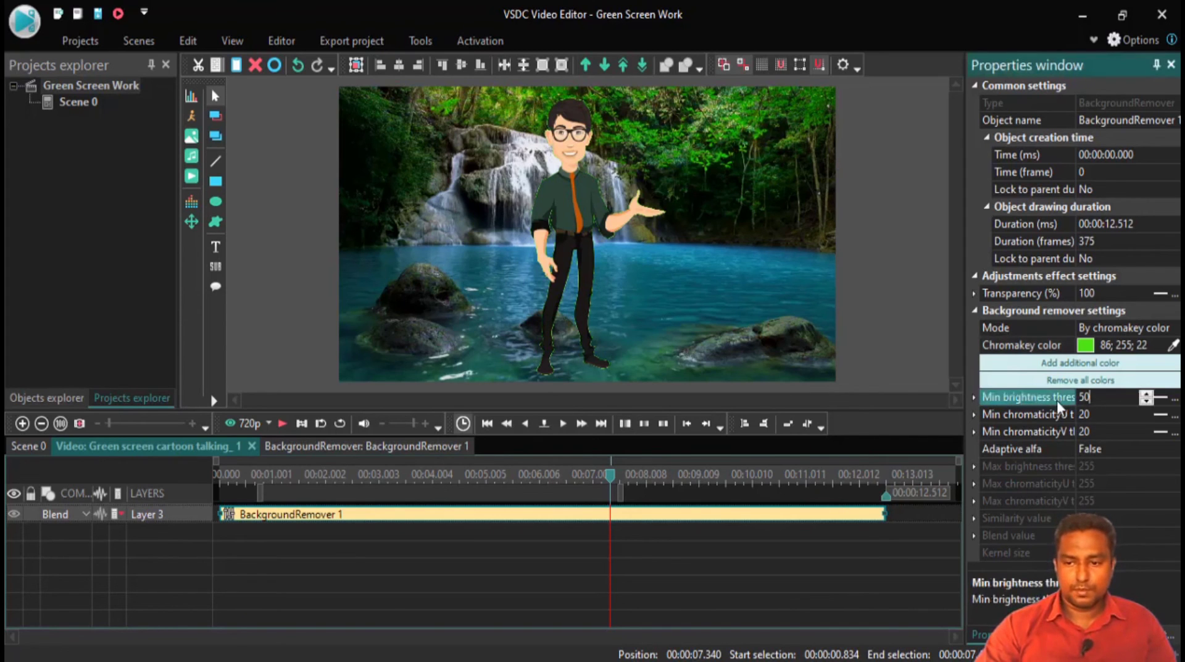
pyautogui.doubleClick(1103, 401)
pyautogui.write('255')
pyautogui.press('Tab')
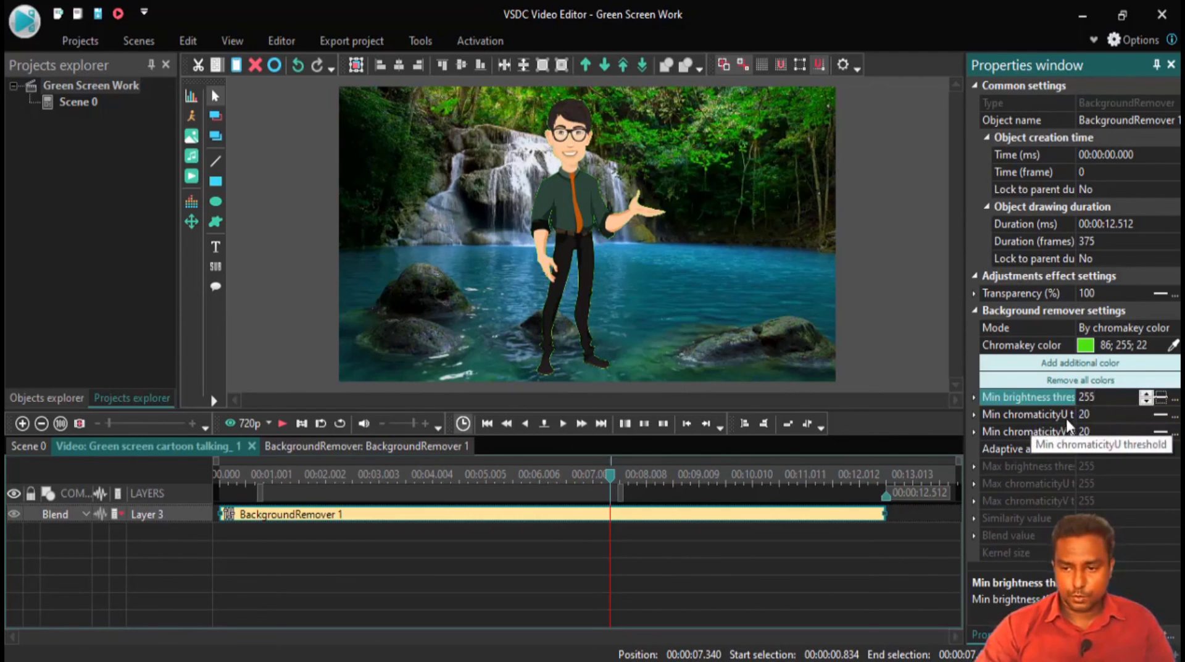
pyautogui.doubleClick(1105, 419)
pyautogui.write('255')
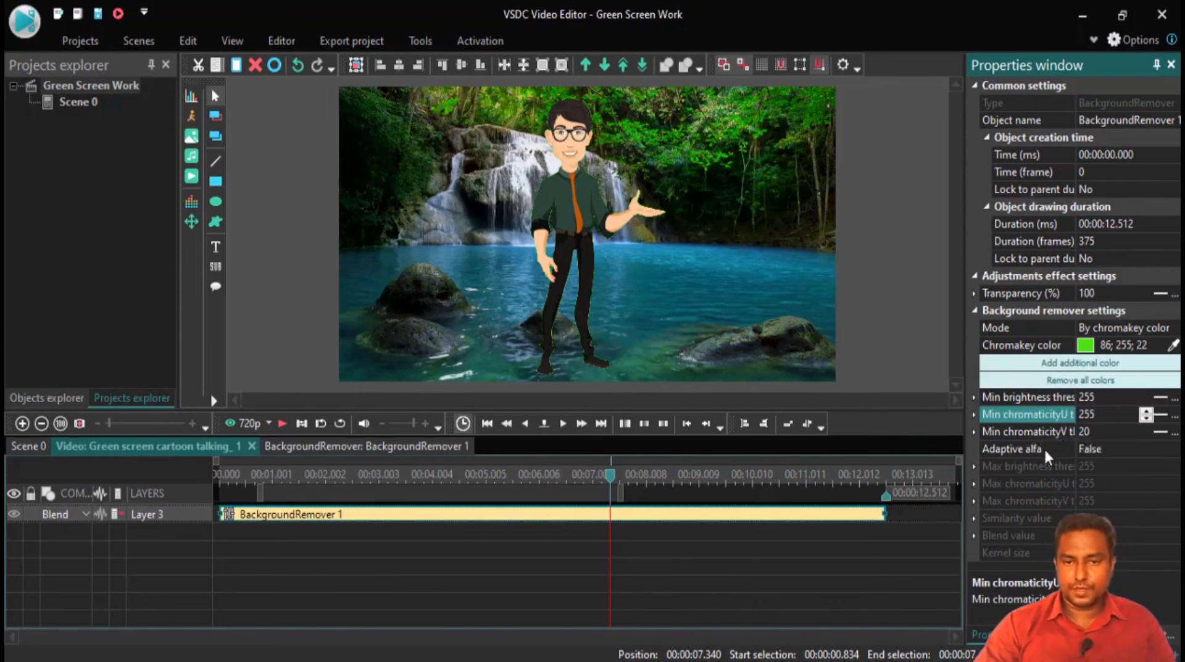
# Raise the background remover's Min chromaticityV threshold to 42.
pyautogui.click(1098, 429)
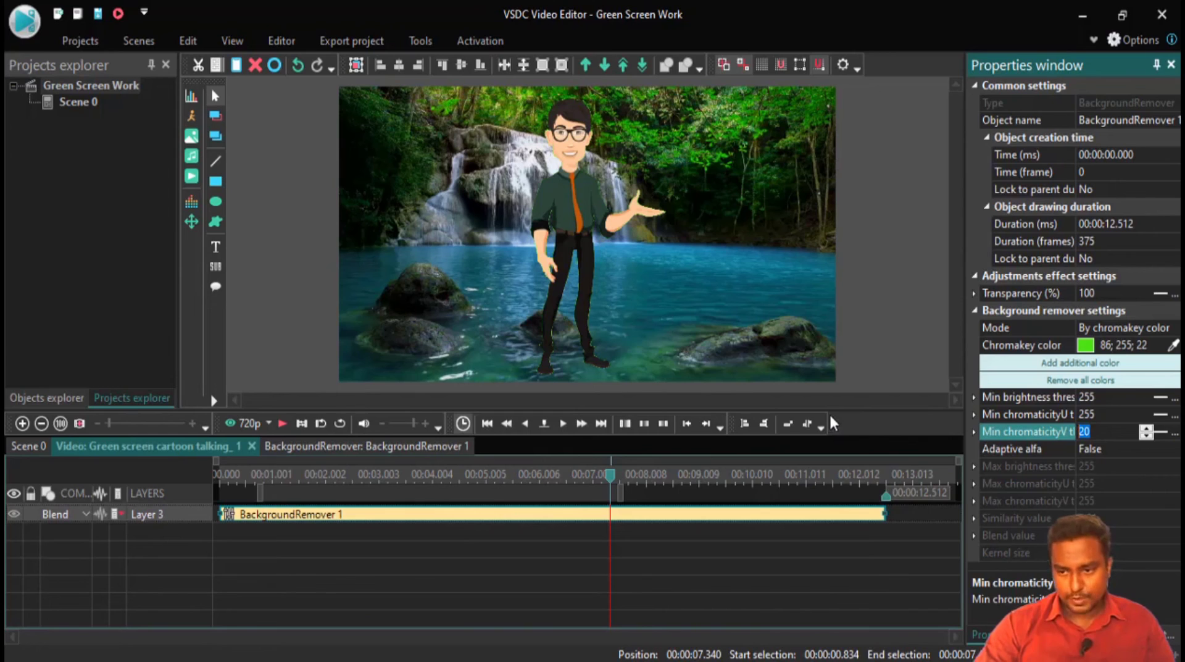
pyautogui.click(1146, 429)
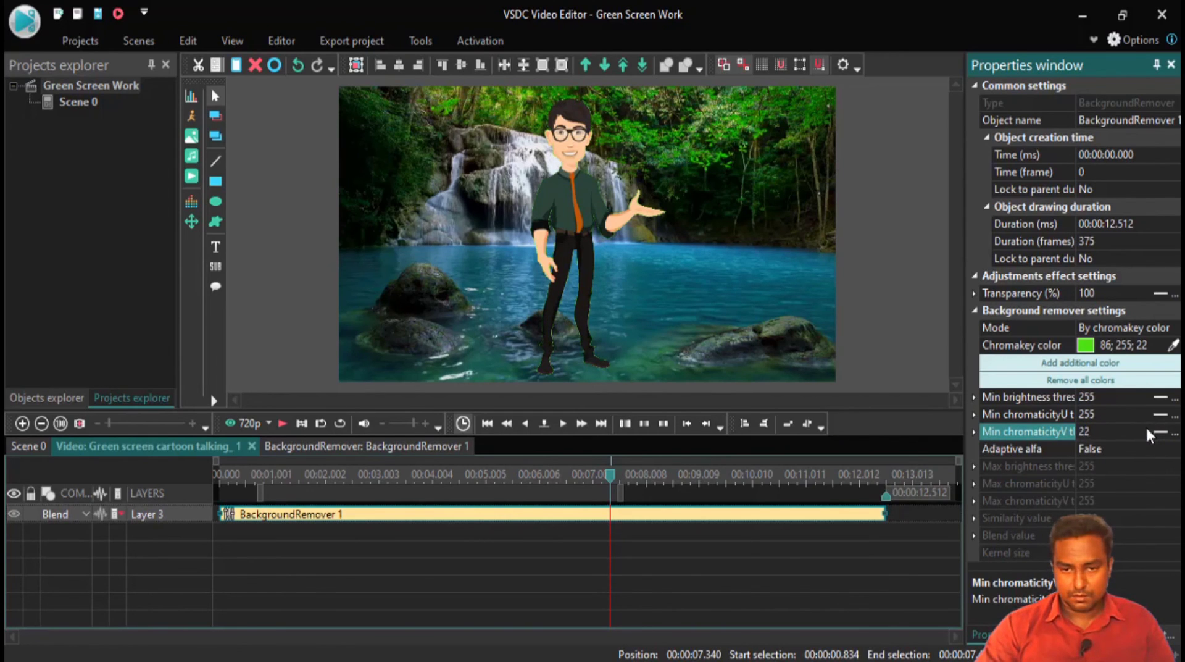
pyautogui.click(1146, 428)
pyautogui.click(1146, 429)
pyautogui.click(1146, 429)
pyautogui.click(1146, 429)
pyautogui.click(1146, 429)
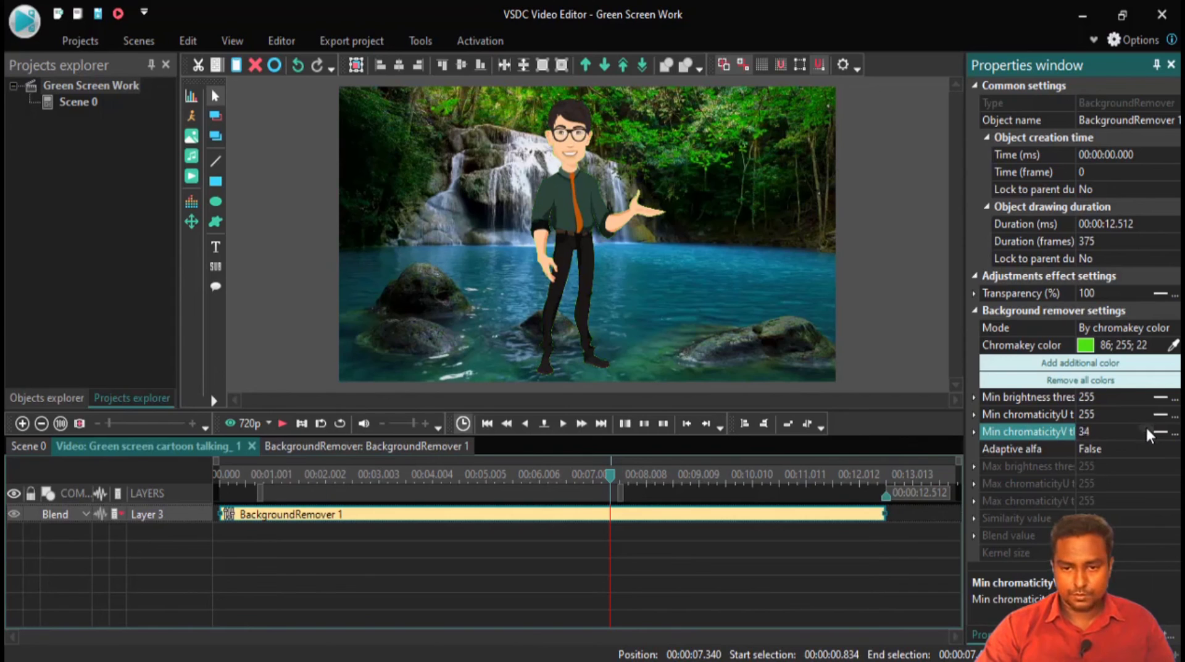
pyautogui.click(1146, 429)
pyautogui.click(1145, 429)
pyautogui.click(1146, 429)
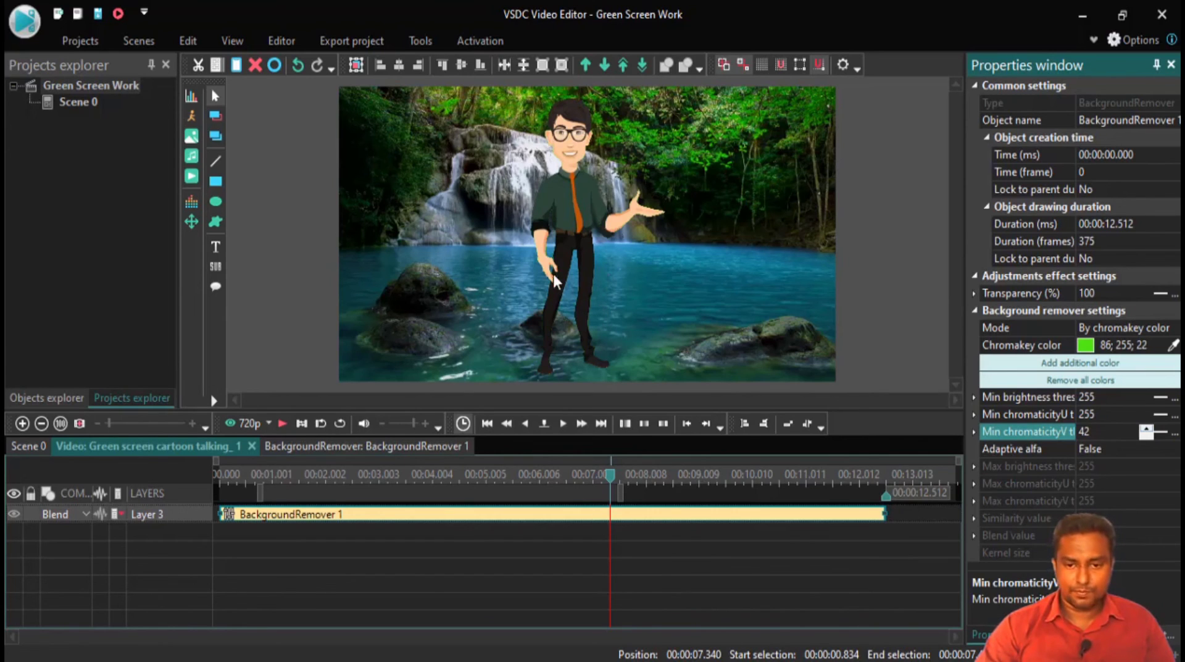
# Scale the cartoon down to about 713 × 520 and move it onto the rock, at about -158 from the left and 158 from the top.
pyautogui.click(577, 197)
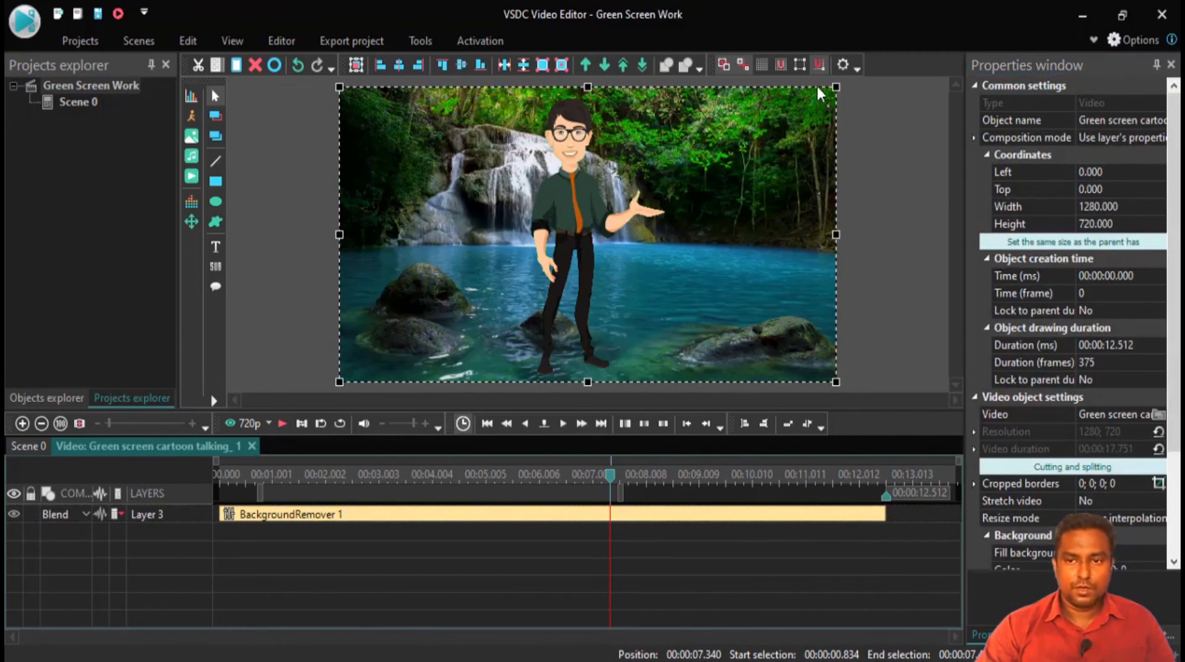
pyautogui.moveTo(836, 87); pyautogui.dragTo(615, 169)
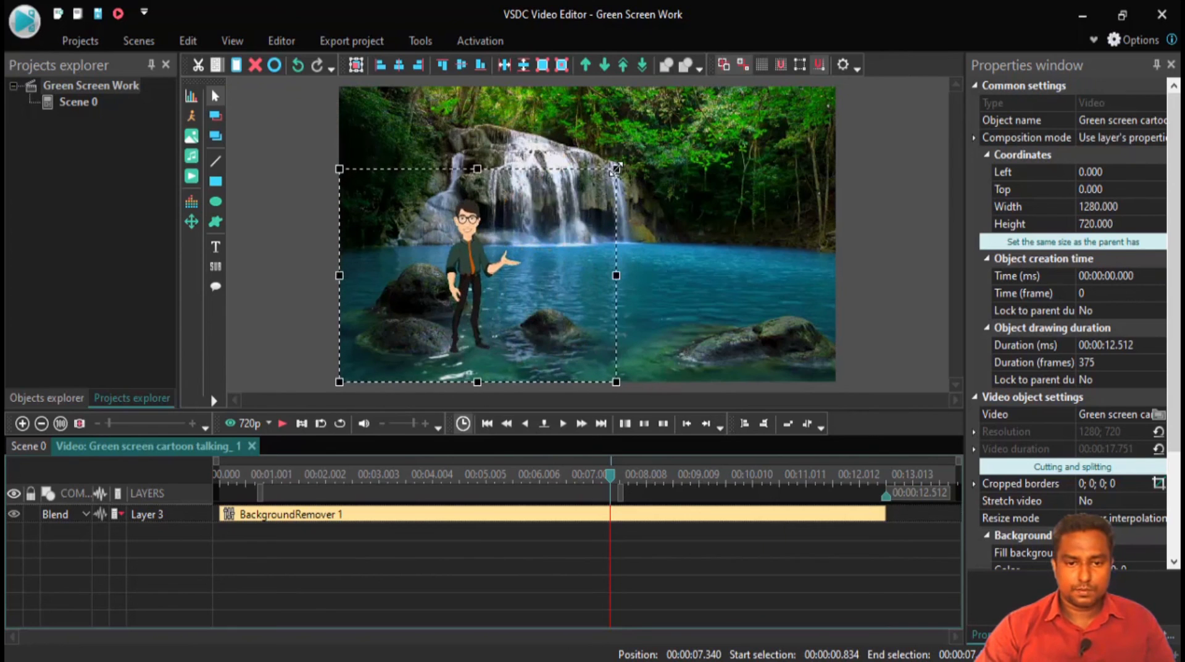
pyautogui.moveTo(474, 270); pyautogui.dragTo(403, 255)
# Play the resized cartoon over its backgrounds, replaying from about 3.4 s.
pyautogui.press('space')
pyautogui.press('space')
pyautogui.moveTo(678, 474); pyautogui.dragTo(391, 477)
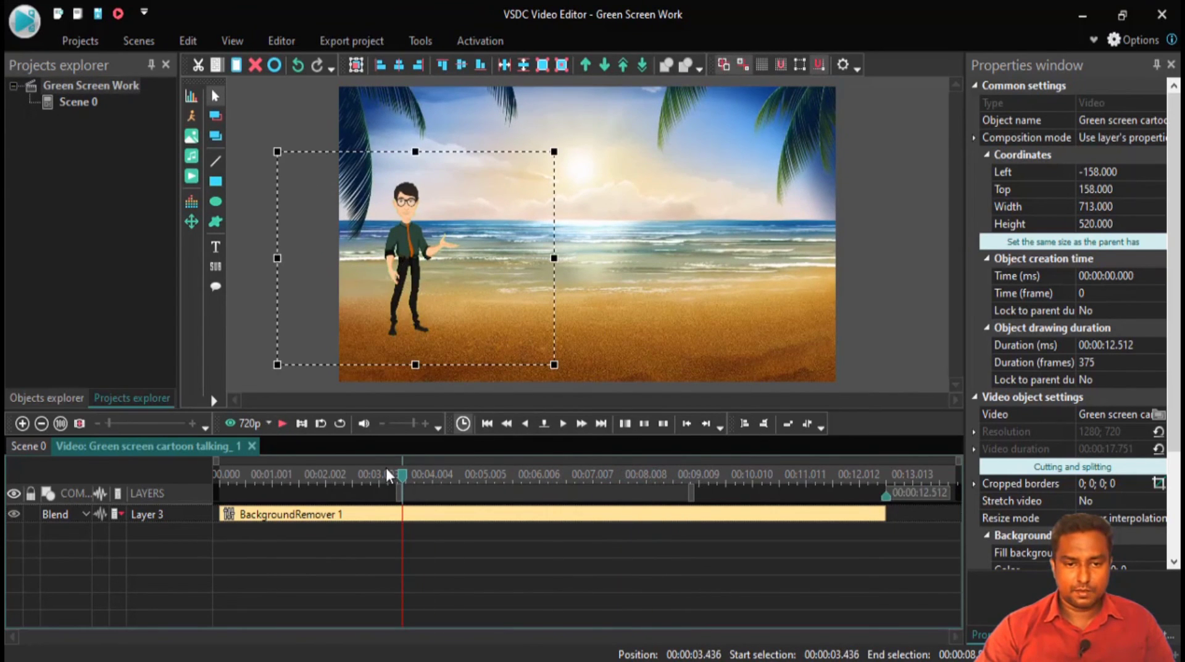
pyautogui.press('space')
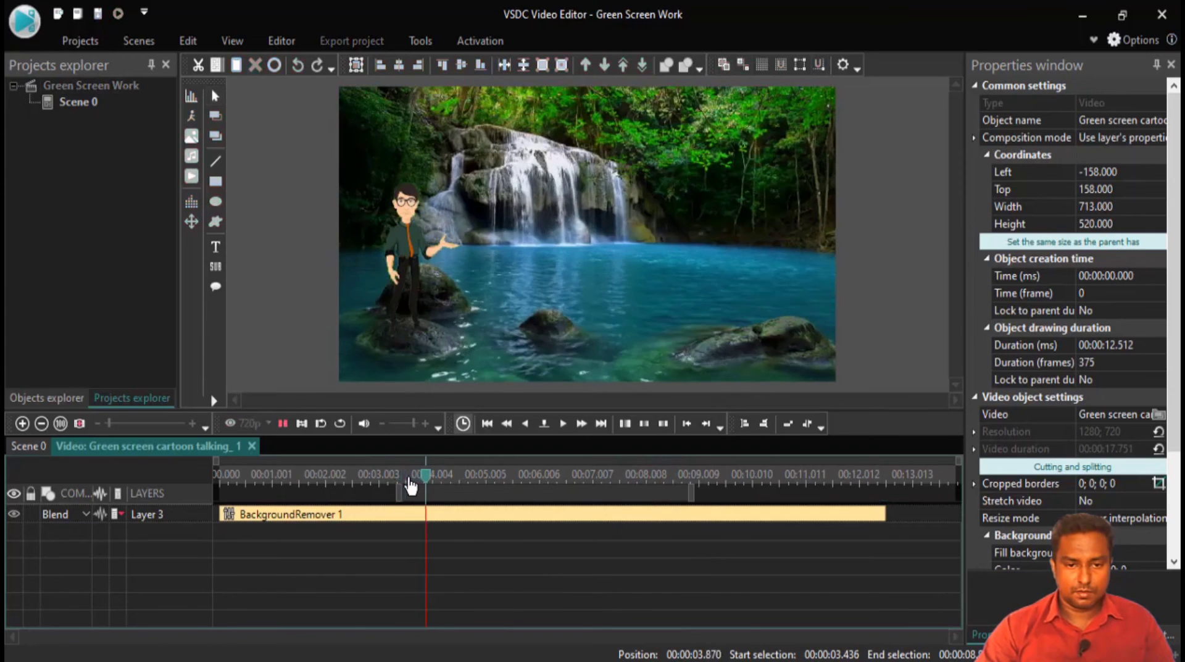
# Return to Scene 0, play the waterfall section from near its start, and place the playhead at about 7.4 s, just before the beach clip.
pyautogui.click(21, 447)
pyautogui.moveTo(469, 486); pyautogui.dragTo(255, 476)
pyautogui.press('space')
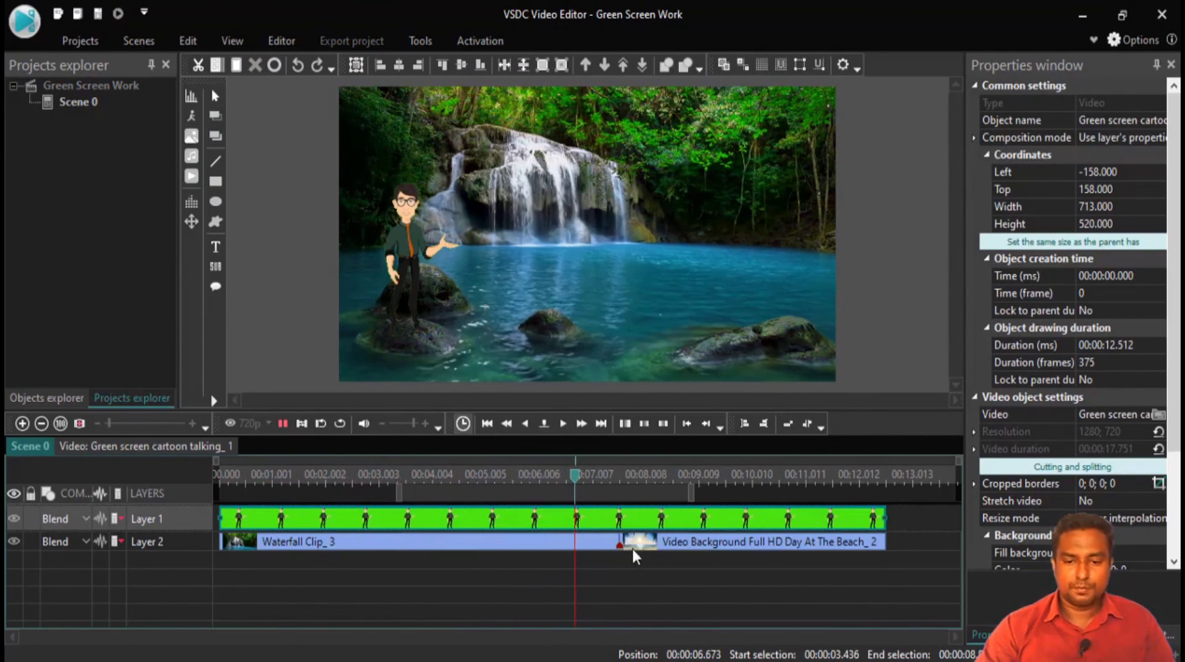
pyautogui.press('space')
pyautogui.moveTo(574, 478); pyautogui.dragTo(614, 484)
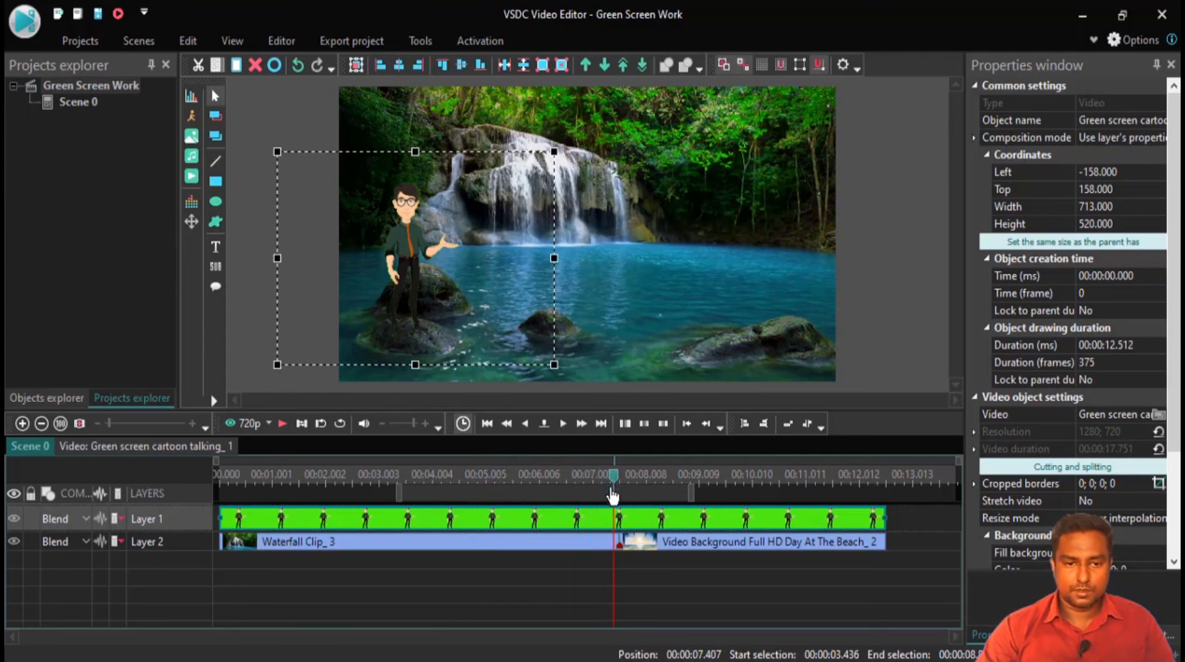
# Play into the beach section, place the playhead at 7.574 s, and split the cartoon clip there.
pyautogui.press('space')
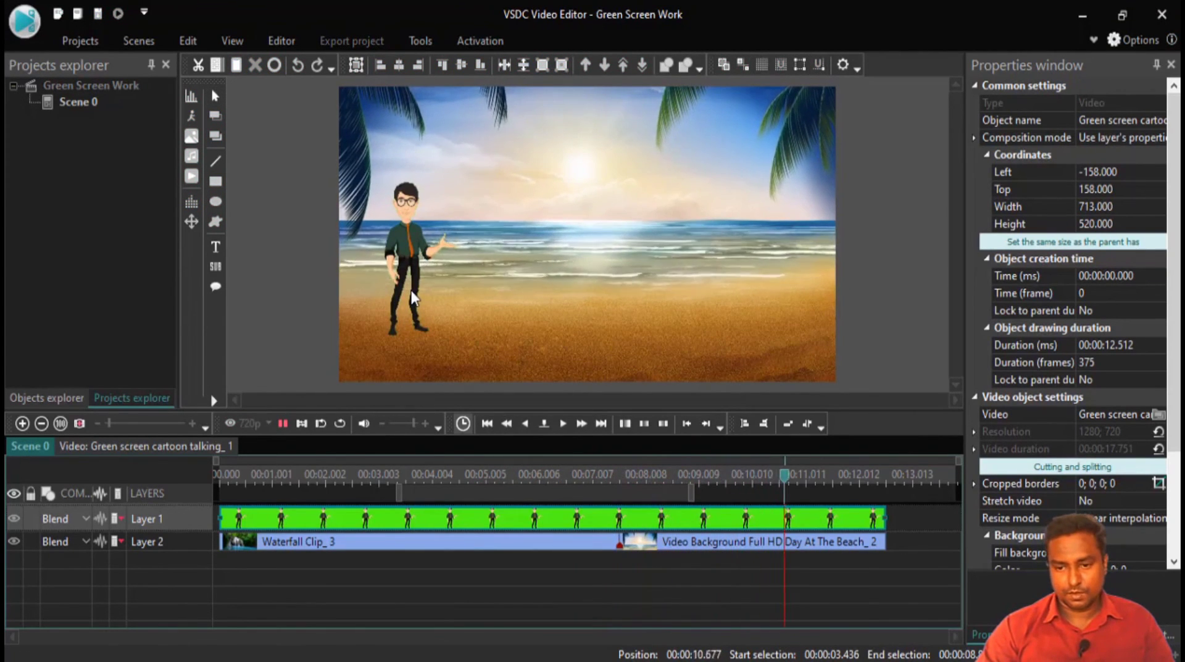
pyautogui.press('space')
pyautogui.moveTo(645, 484); pyautogui.dragTo(625, 486)
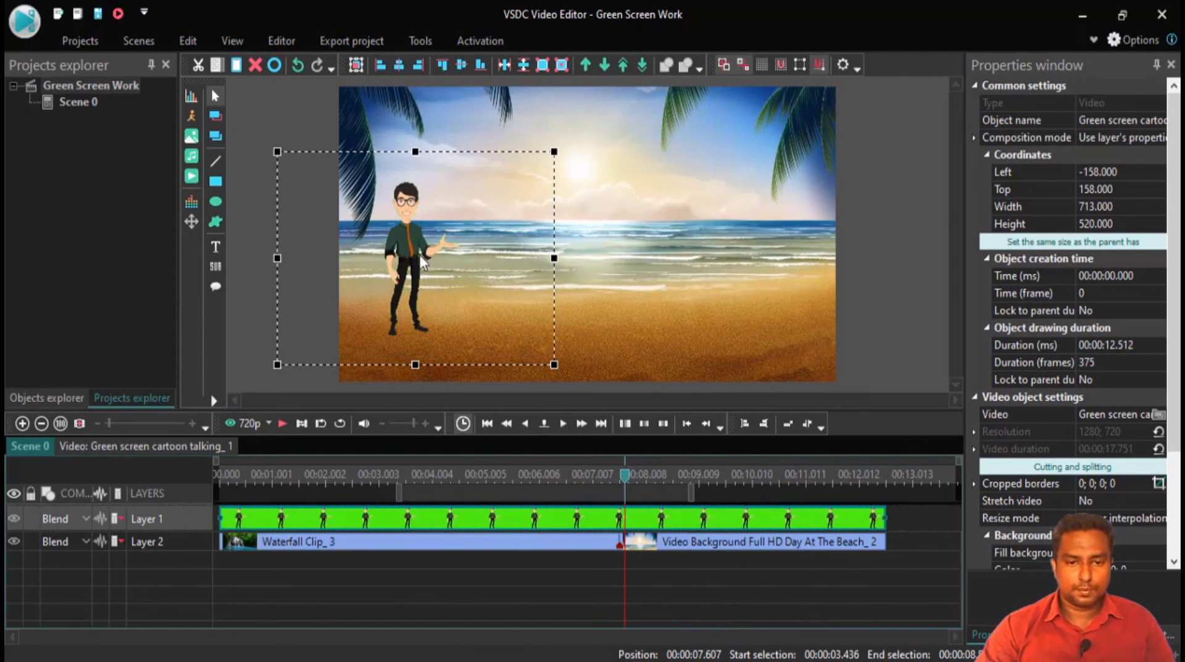
pyautogui.moveTo(625, 485); pyautogui.dragTo(624, 482)
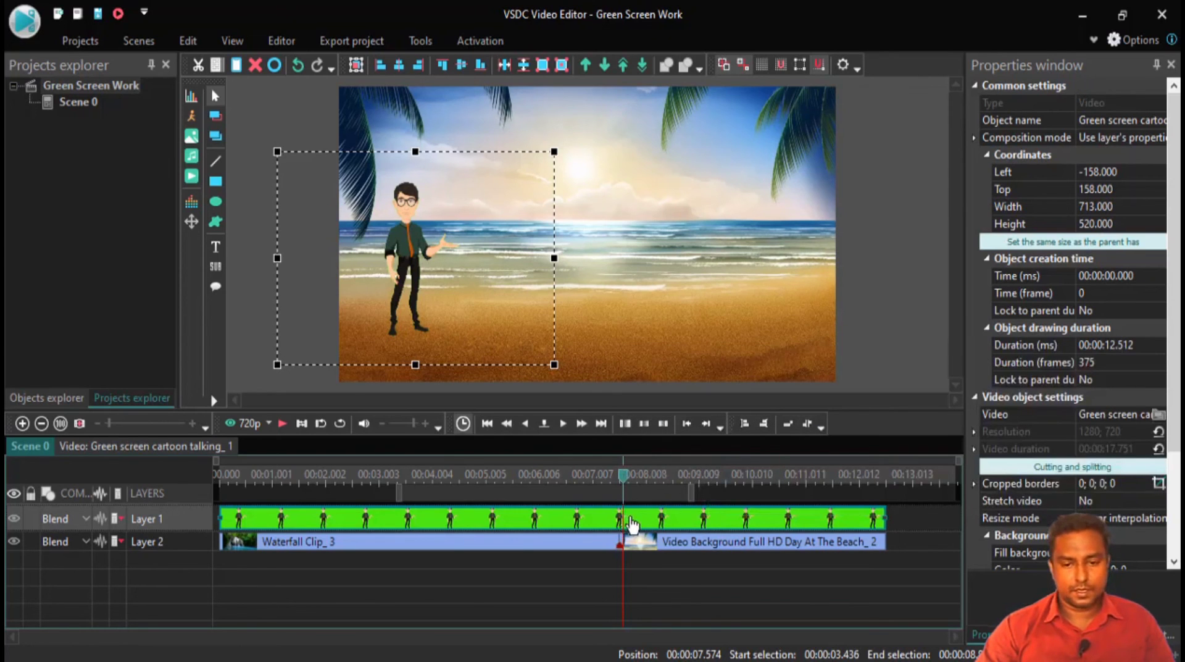
pyautogui.click(283, 40)
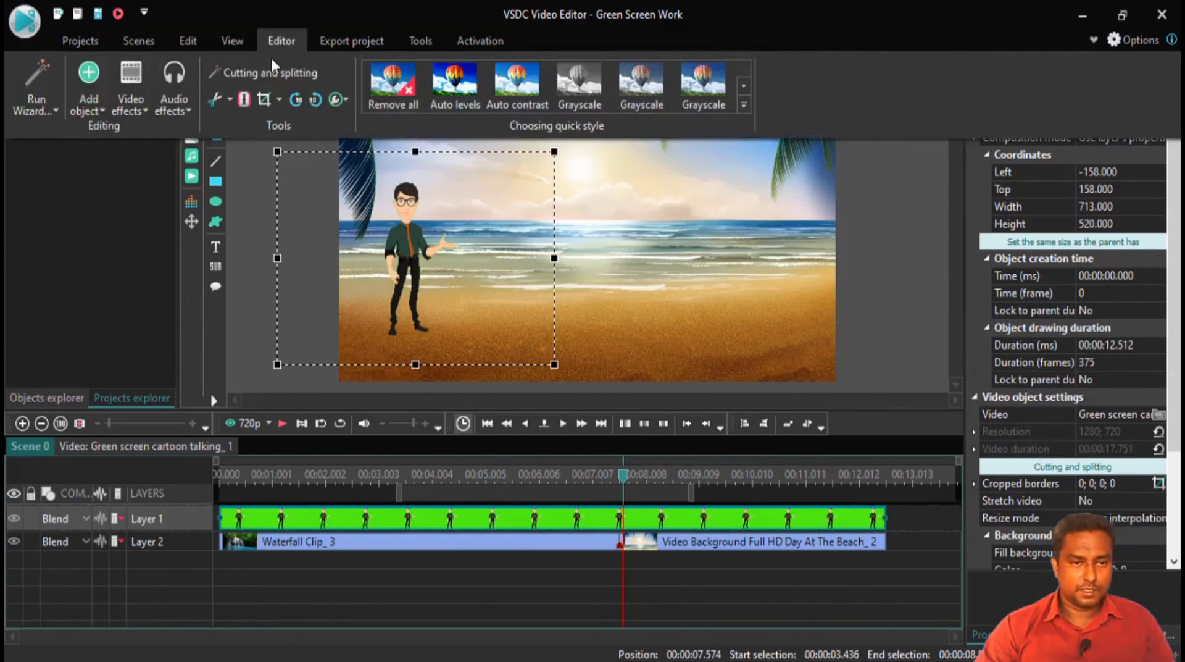
pyautogui.click(248, 99)
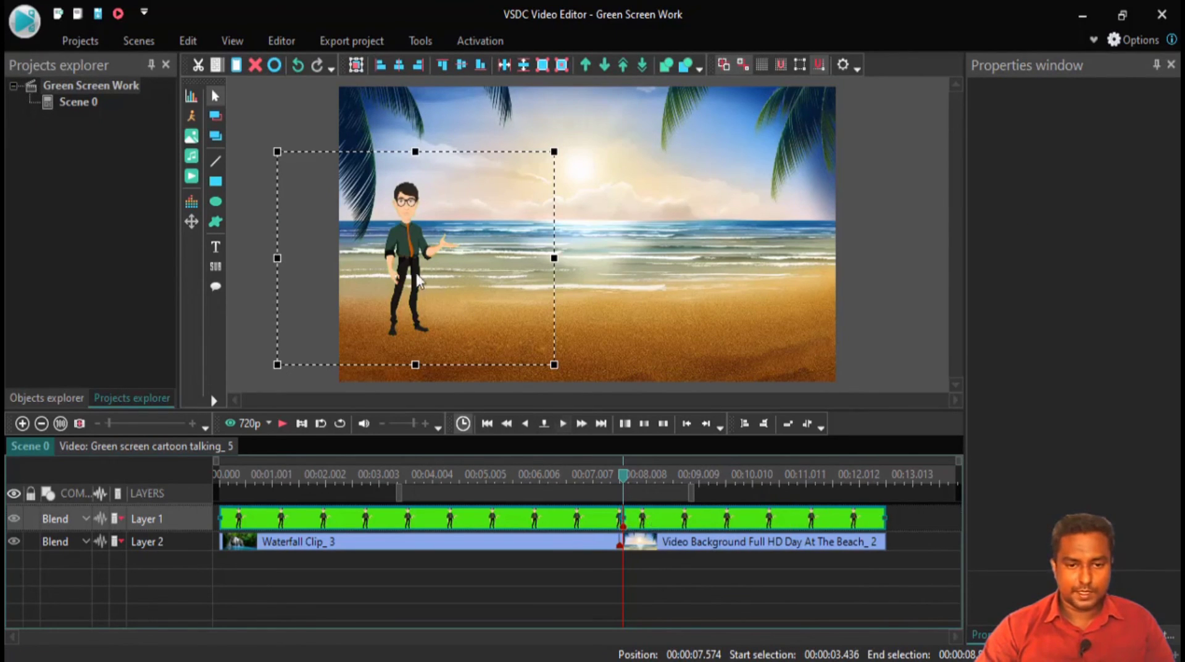
# Reposition the cartoon over the beach background, placing its second part on the sand at about -203 from the left and 235 from the top.
pyautogui.moveTo(411, 255); pyautogui.dragTo(733, 255)
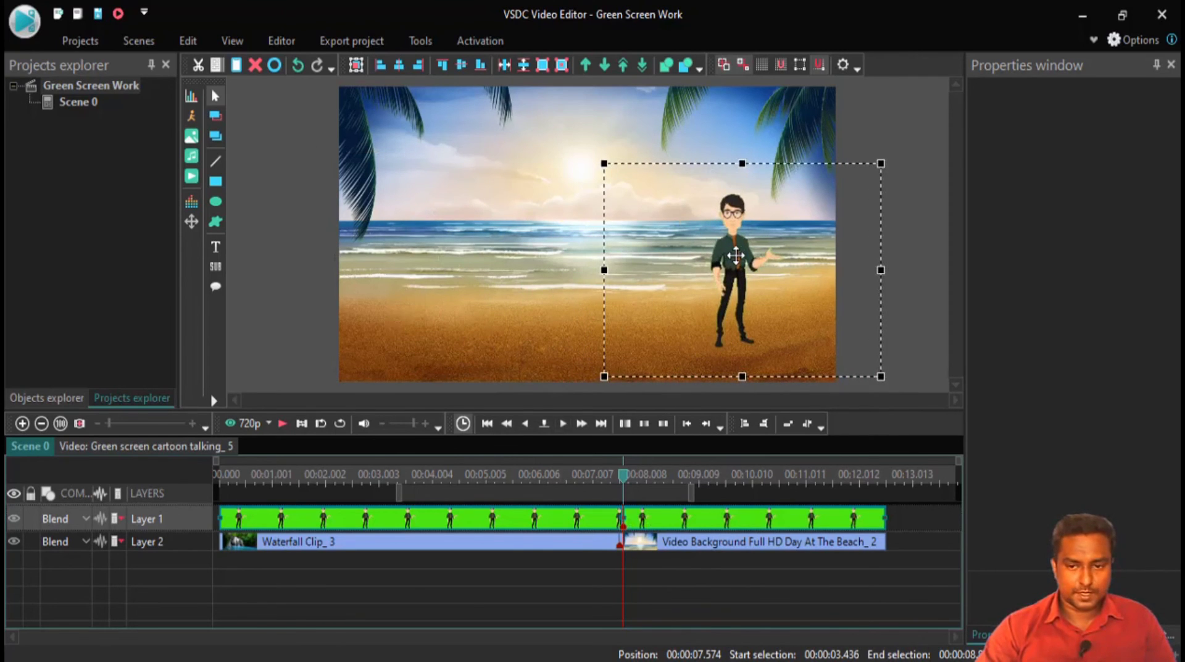
pyautogui.moveTo(734, 255); pyautogui.dragTo(751, 255)
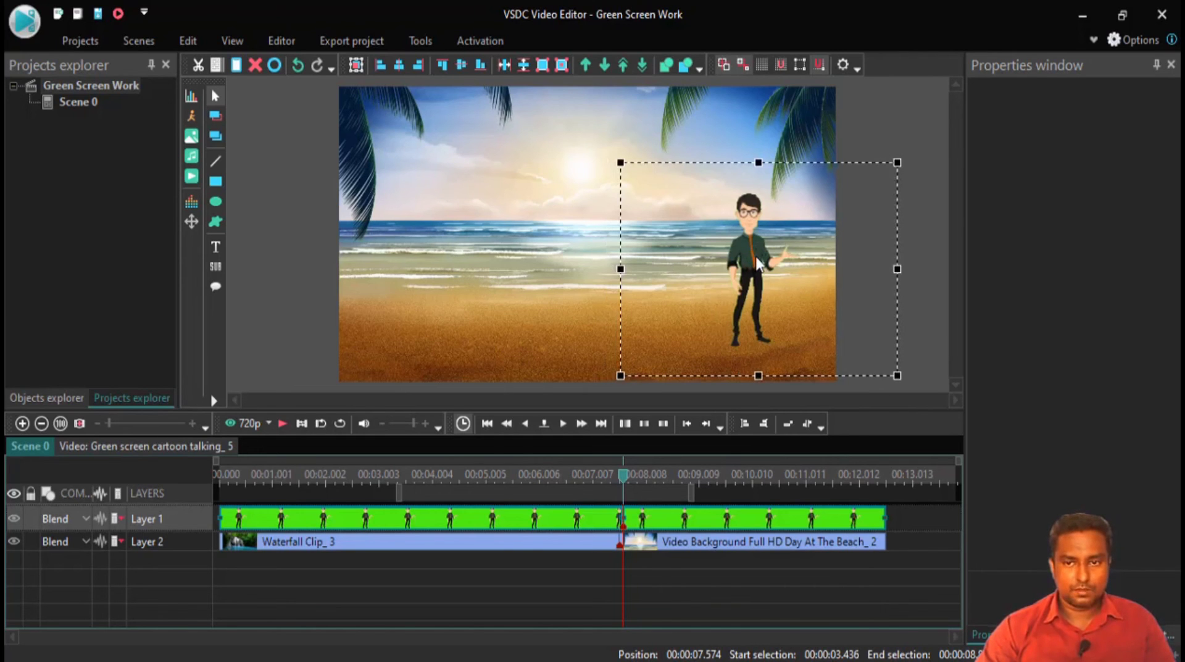
pyautogui.click(747, 282)
pyautogui.moveTo(751, 283); pyautogui.dragTo(398, 268)
pyautogui.scroll(-3, 1139, 477)
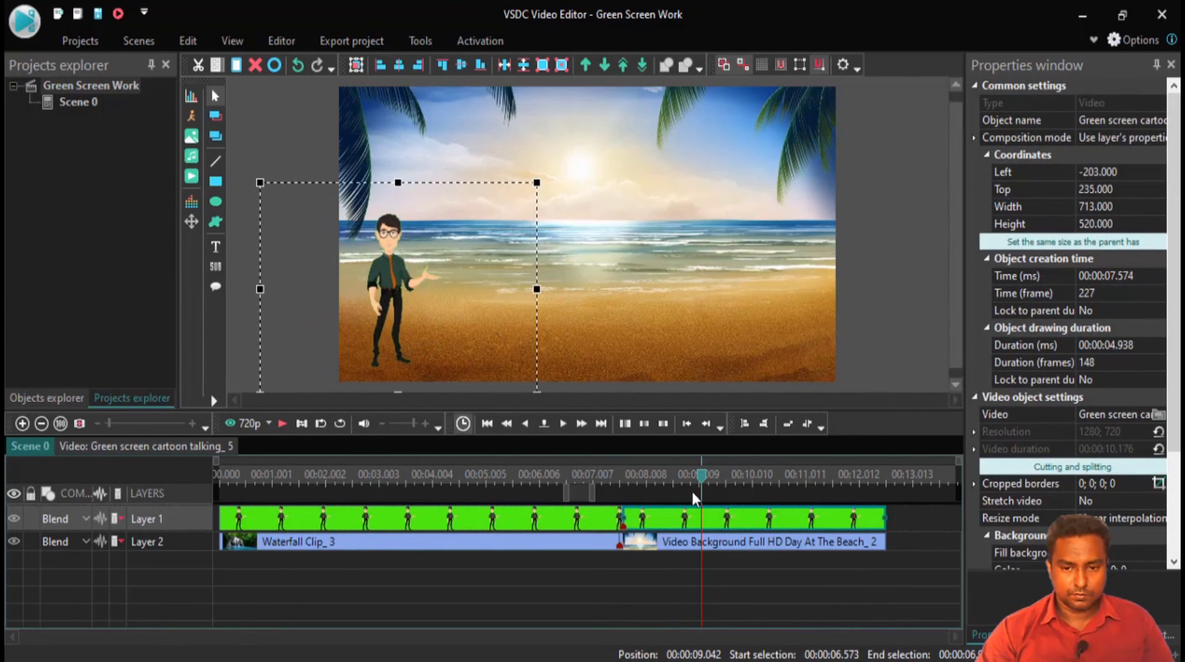
# Scrub across the split and check the cartoon's placement over the beach and the waterfall.
pyautogui.moveTo(665, 472); pyautogui.dragTo(591, 485)
pyautogui.click(642, 477)
pyautogui.moveTo(643, 477)
pyautogui.mouseDown()
pyautogui.moveTo(631, 477)
pyautogui.moveTo(649, 477)
pyautogui.mouseUp()
pyautogui.click(891, 584)
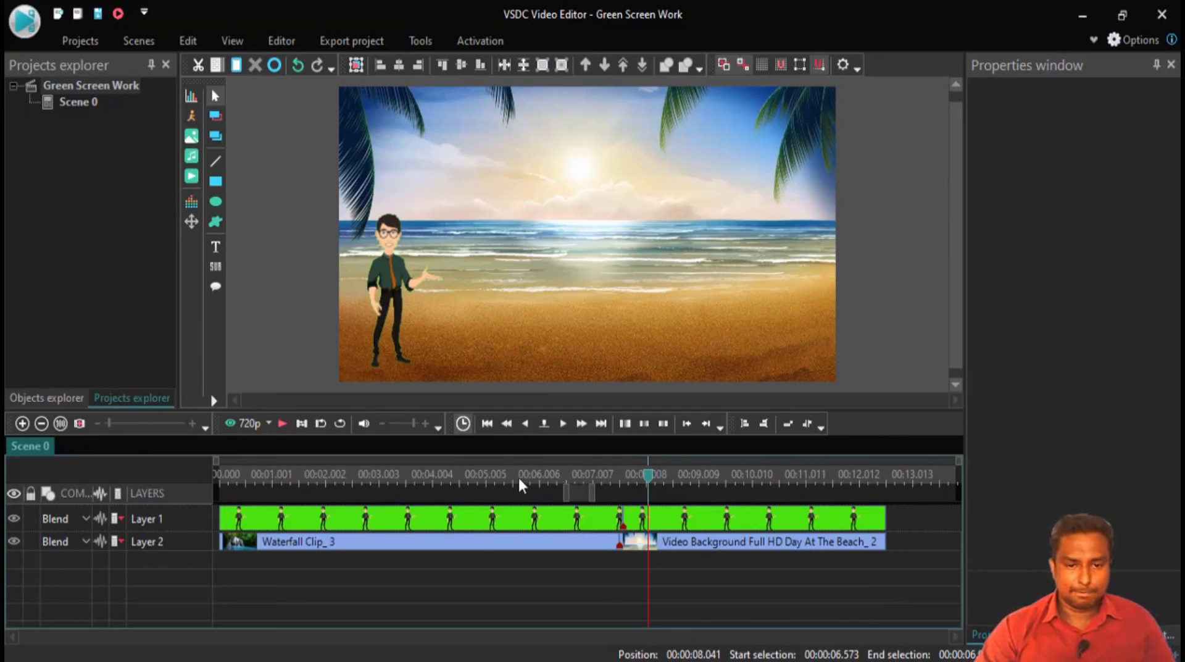
pyautogui.click(483, 475)
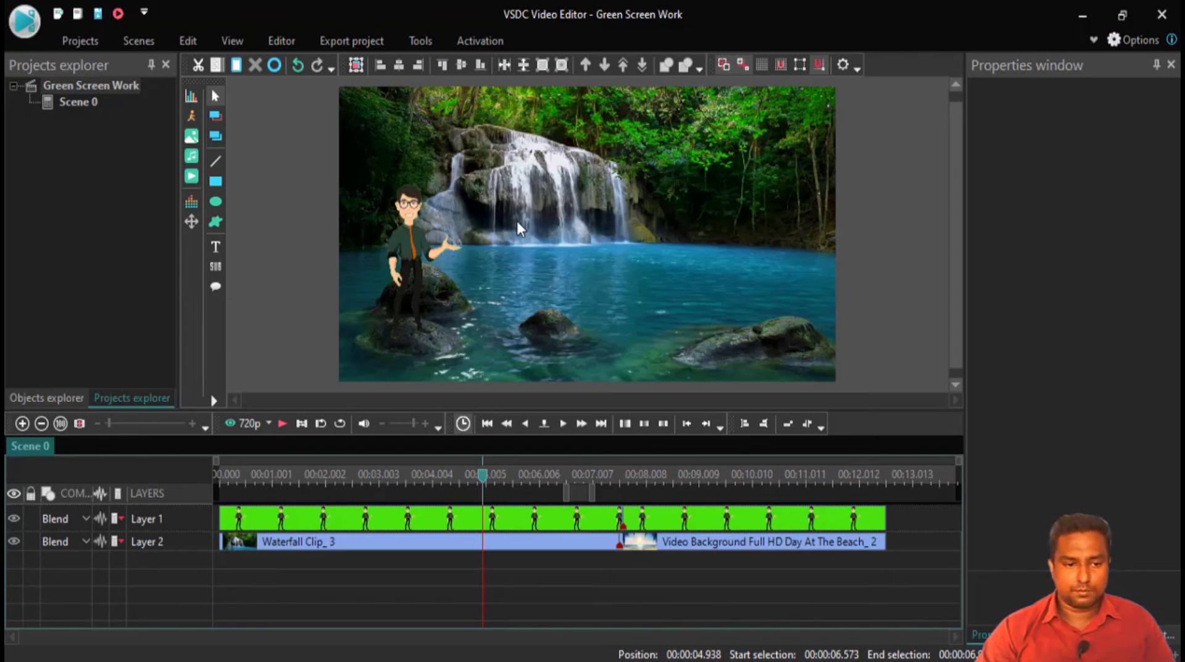
# Insert a rectangle from the scene's beginning on a new layer, drawn as a narrow vertical strip about 2 × 424 over the waterfall scene.
pyautogui.click(150, 520)
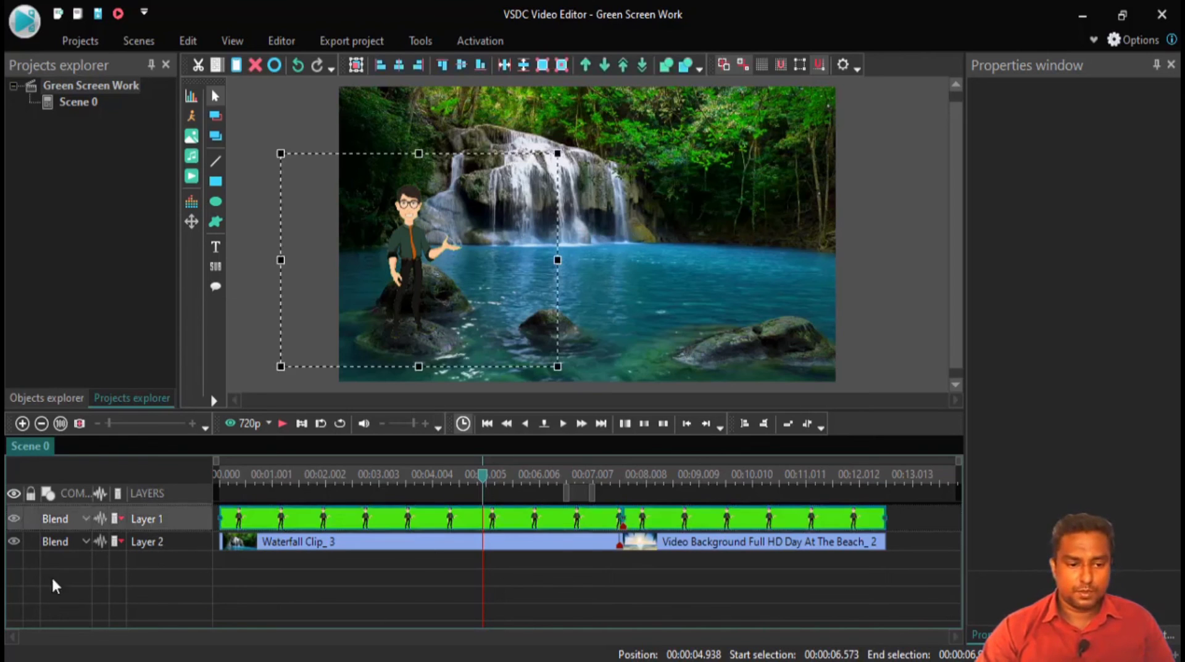
pyautogui.click(216, 181)
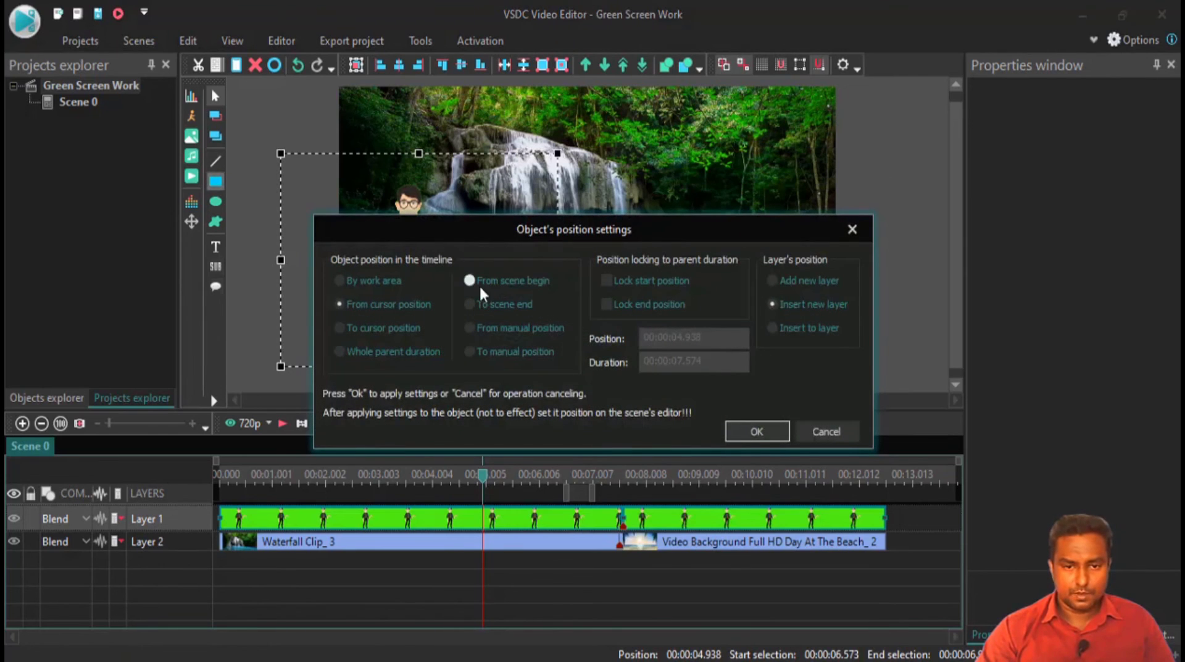
pyautogui.click(530, 281)
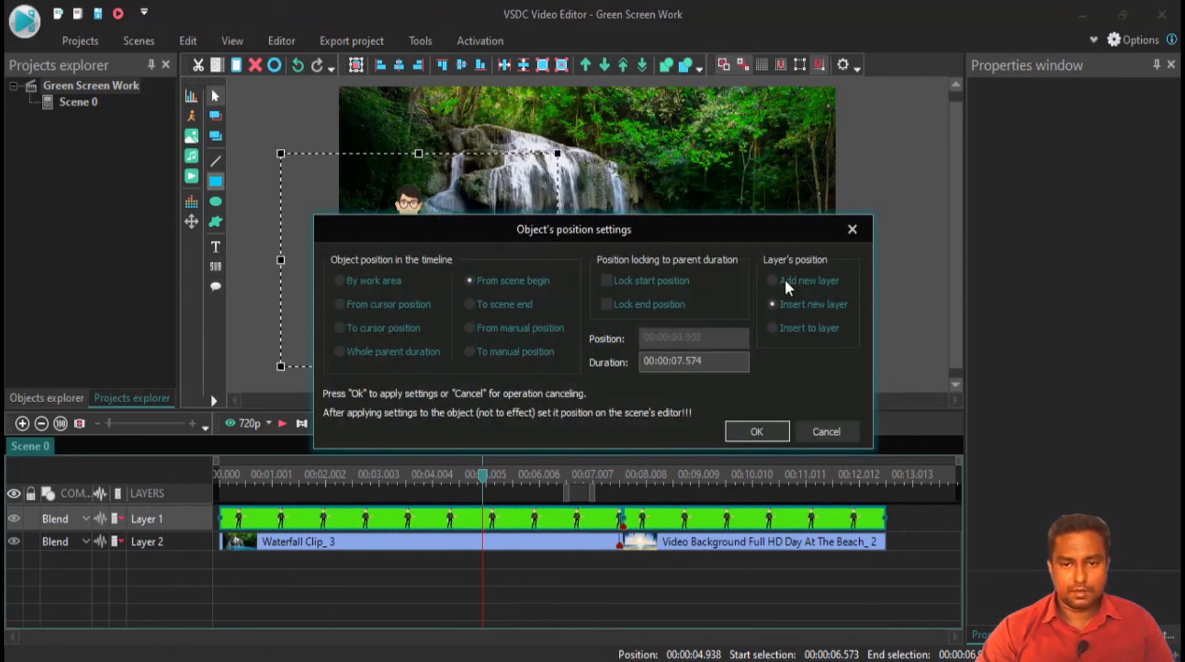
pyautogui.click(757, 431)
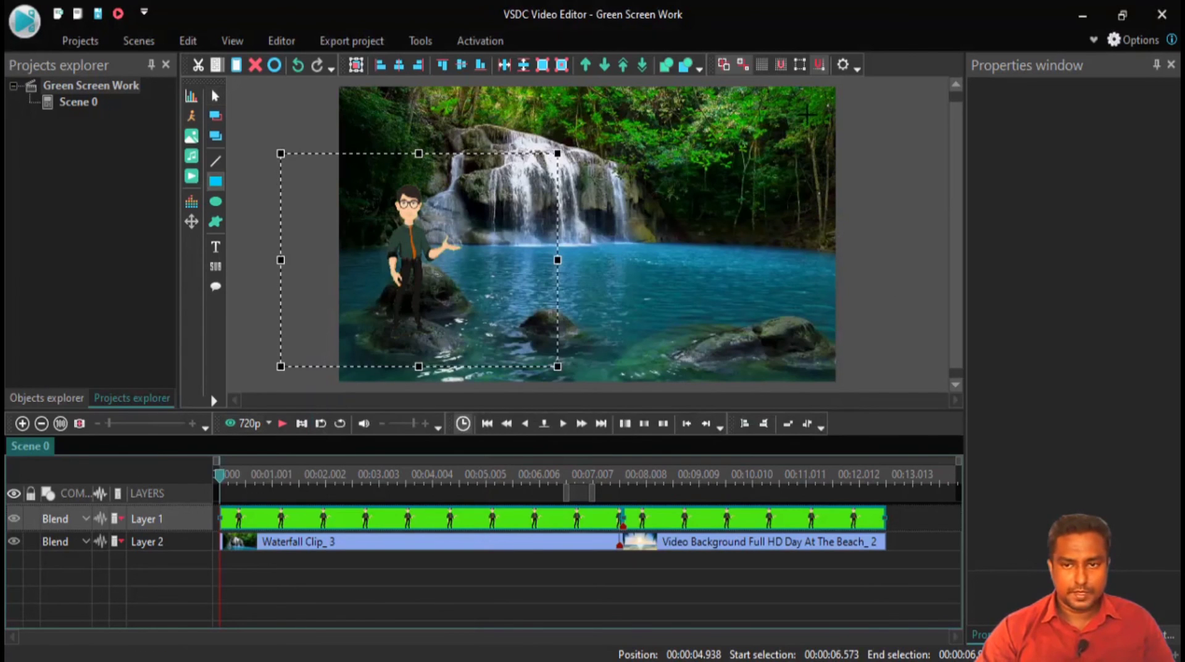
pyautogui.moveTo(817, 109); pyautogui.dragTo(817, 308)
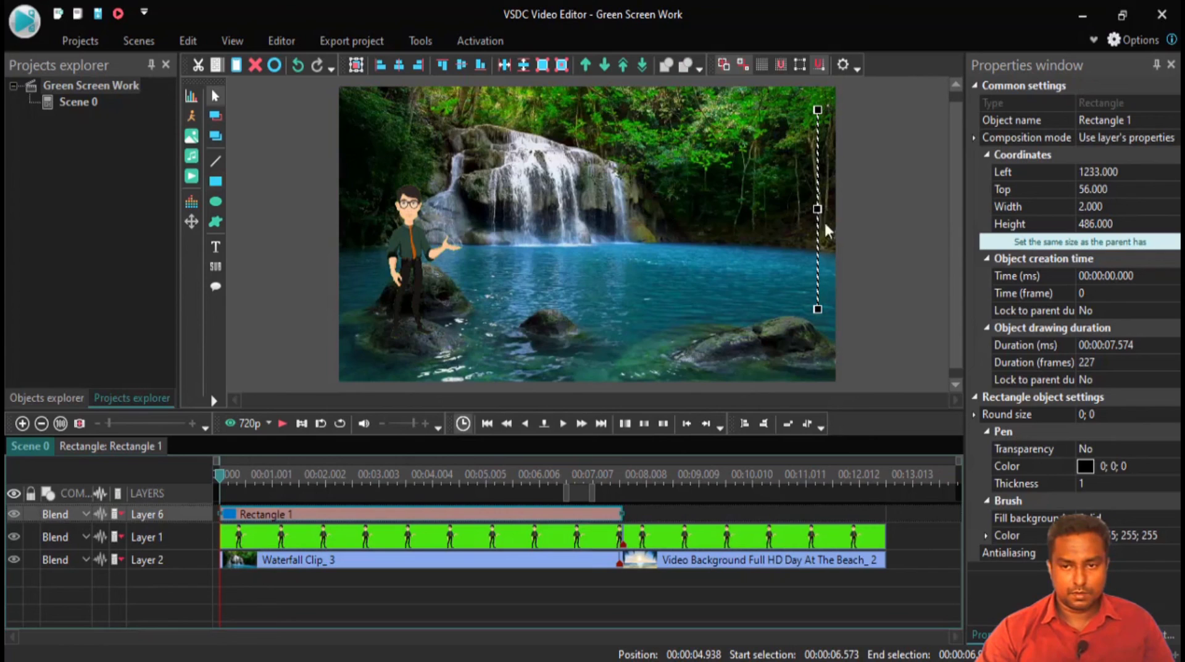
pyautogui.moveTo(817, 309); pyautogui.dragTo(759, 284)
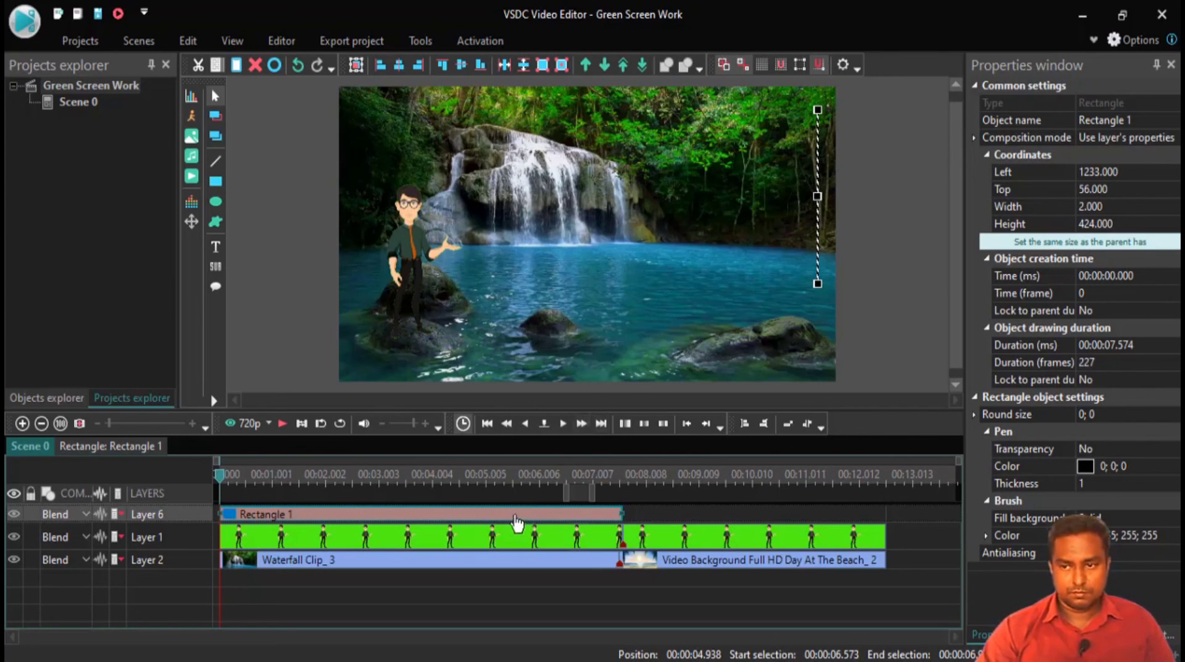
# Set the rectangle's width to 200.
pyautogui.click(1129, 190)
pyautogui.moveTo(1130, 206); pyautogui.dragTo(920, 193)
pyautogui.write('200')
pyautogui.press('Return')
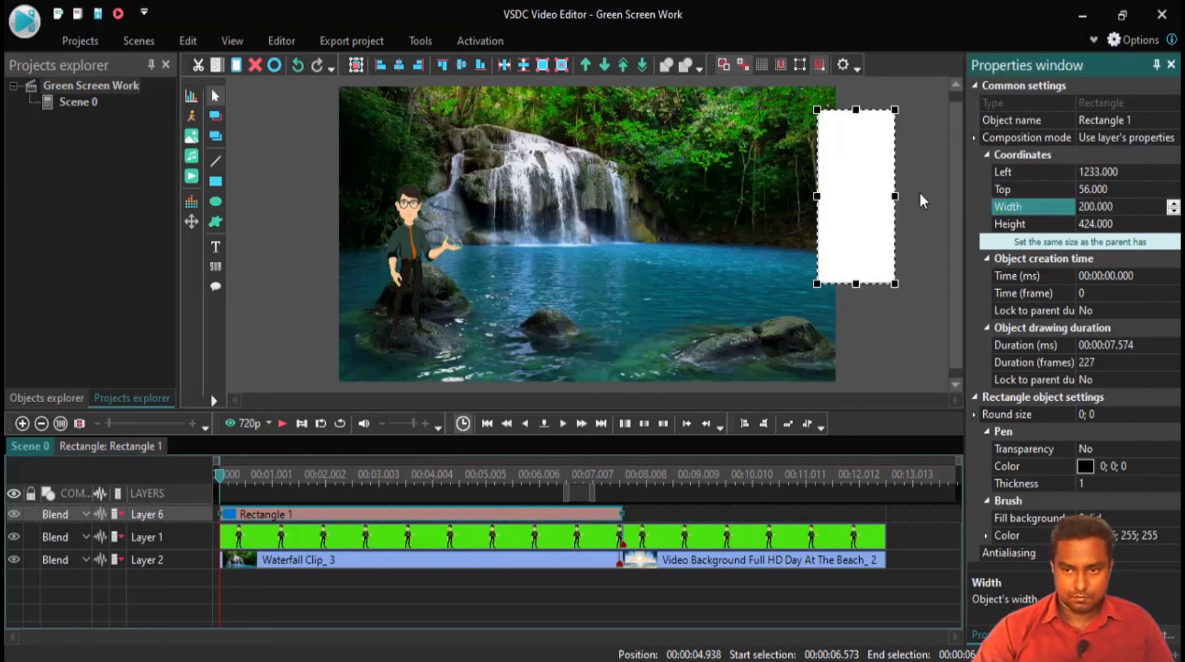
# Move the rectangle beside the cartoon, at about 362 from the left and 33 from the top, and enlarge it to about 878 × 623.
pyautogui.moveTo(848, 201); pyautogui.dragTo(530, 190)
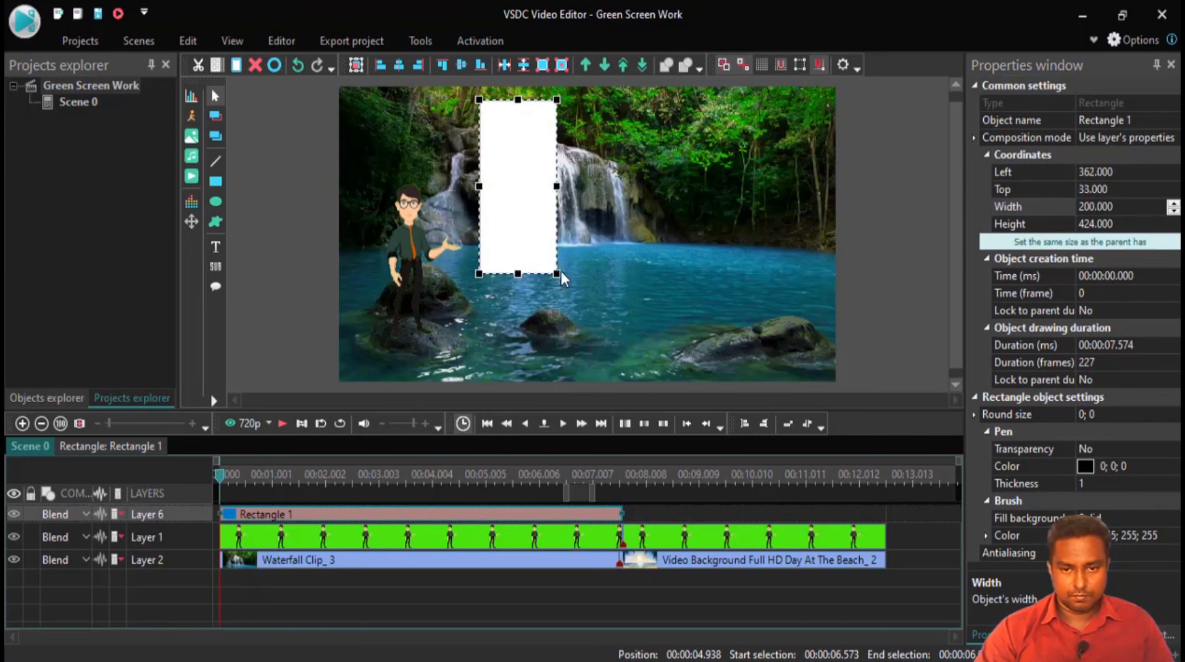
pyautogui.moveTo(561, 272); pyautogui.dragTo(820, 354)
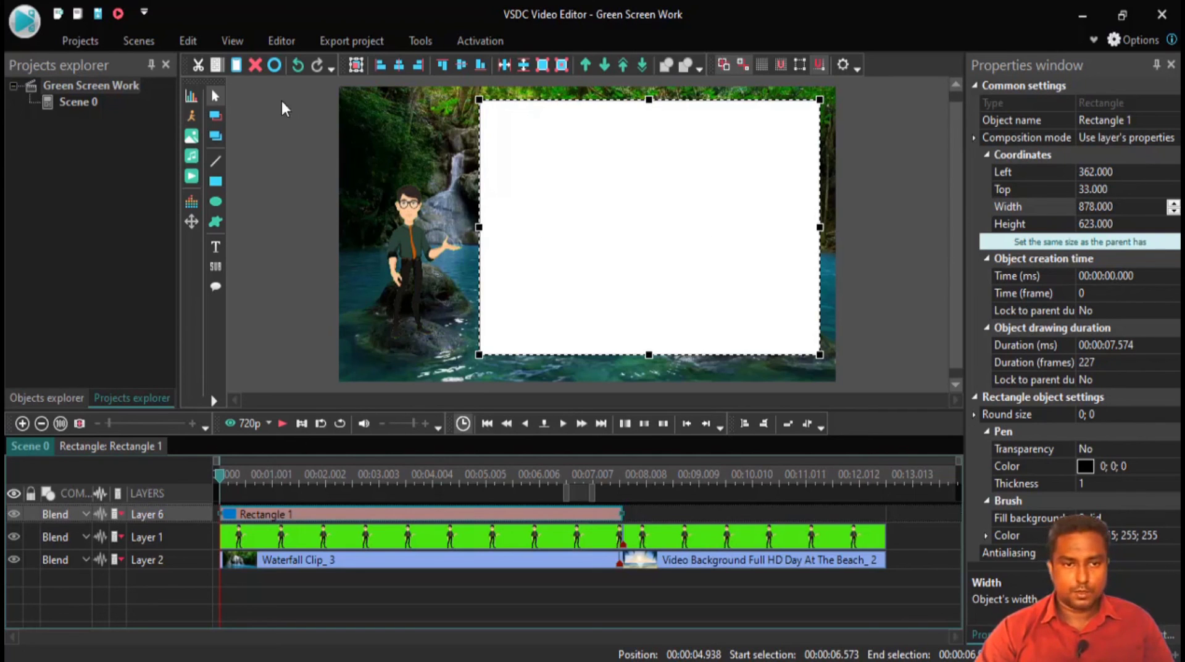
pyautogui.click(242, 223)
# Add a text object from the scene's beginning, about 733 × 520 inside the white rectangle, and enter two lines of random filler text.
pyautogui.click(215, 246)
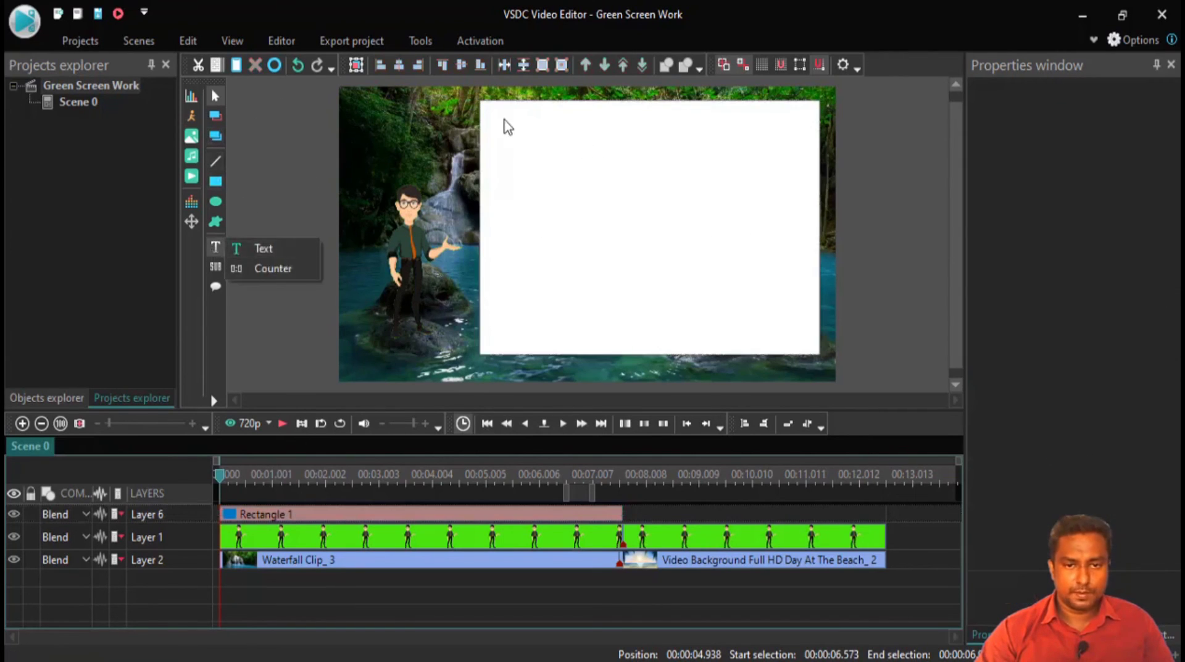
pyautogui.click(290, 246)
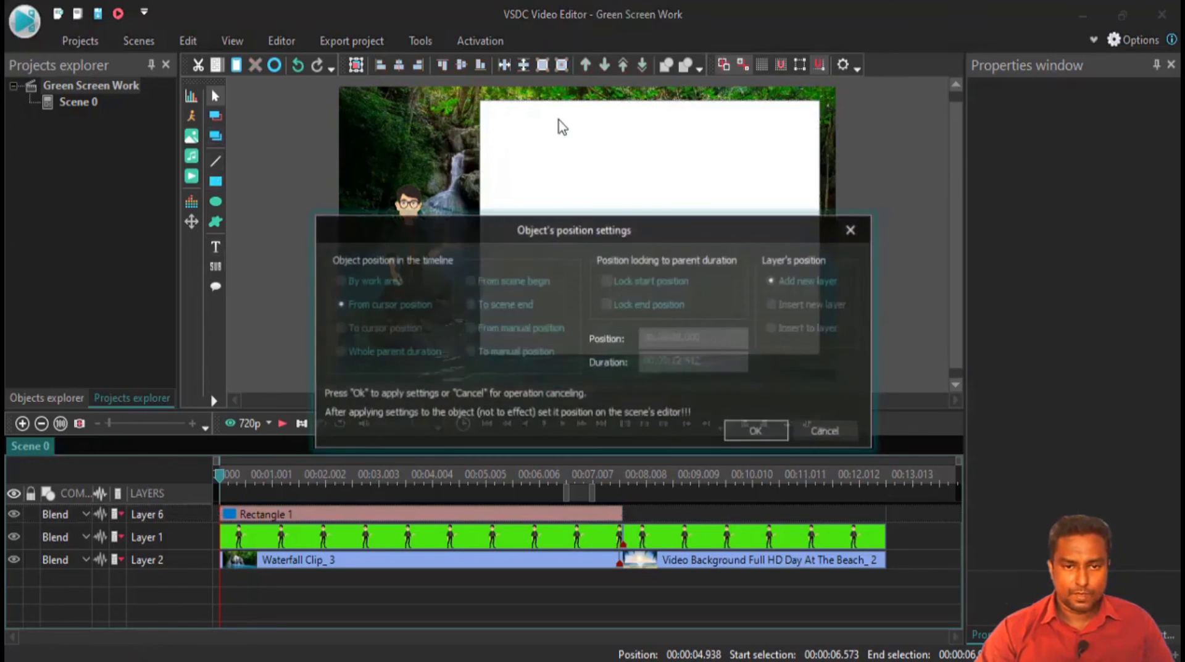
pyautogui.click(527, 281)
pyautogui.click(737, 432)
pyautogui.moveTo(515, 125); pyautogui.dragTo(799, 338)
pyautogui.write("'g")
pyautogui.press('Return')
pyautogui.write("dfkg;fkd;gkfd'g xl")
# Colour all of the filler text black and return to editing at the start of the line.
pyautogui.hotkey('ctrl', 'a')
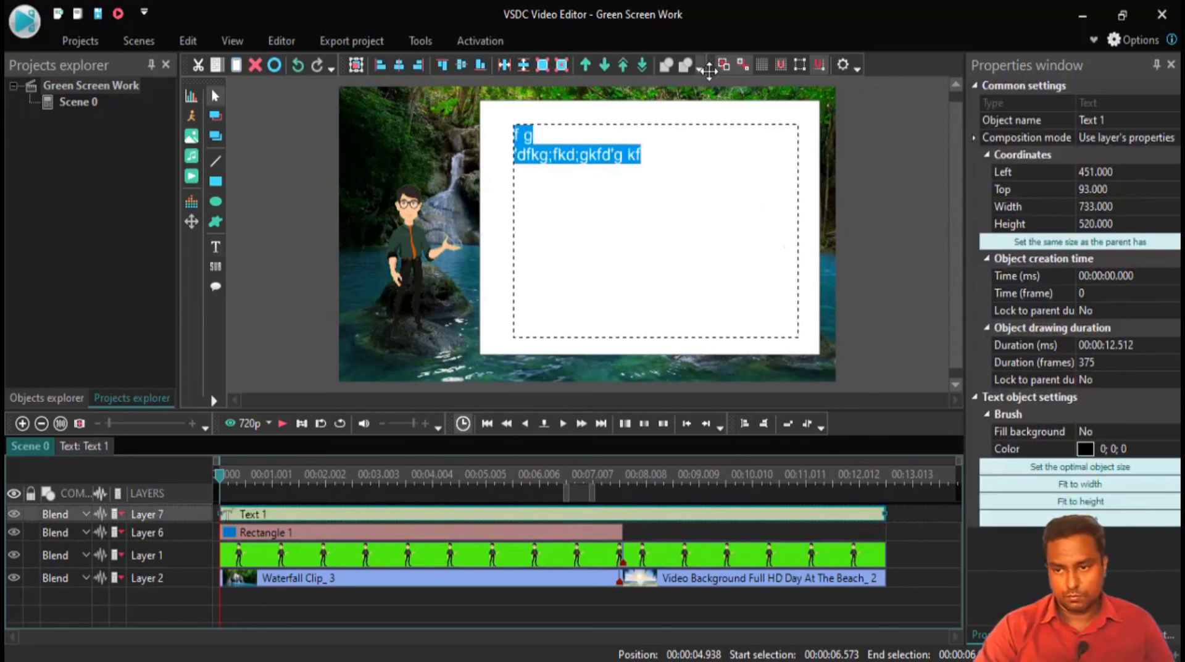
pyautogui.click(274, 41)
pyautogui.click(363, 109)
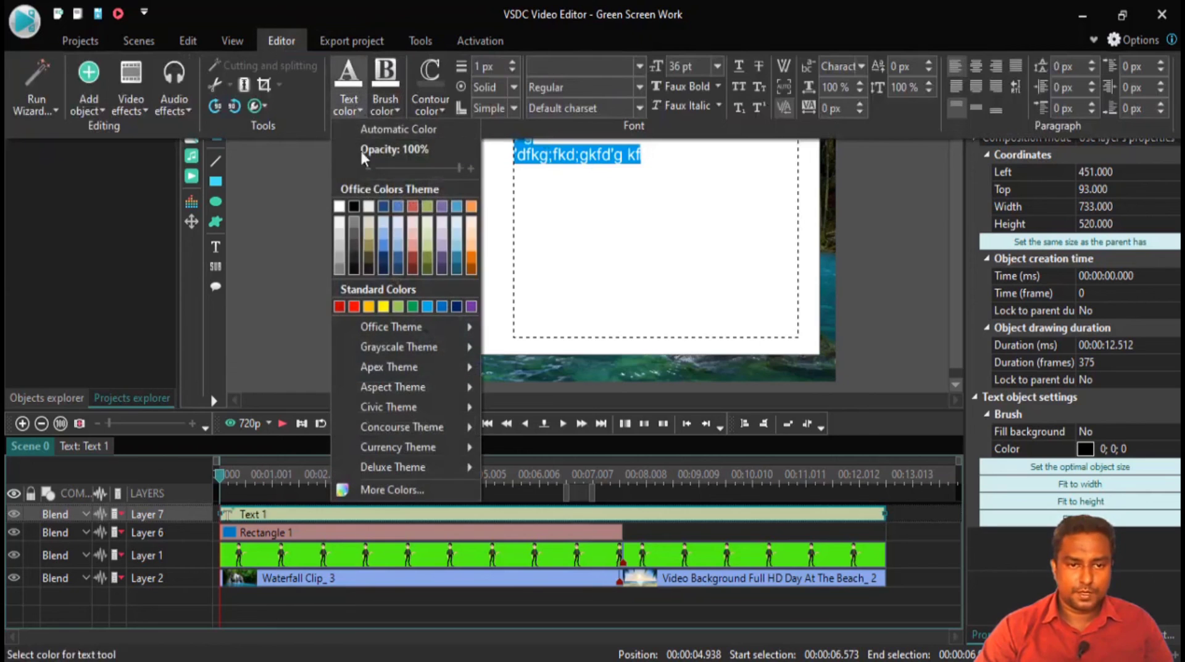
pyautogui.click(350, 204)
pyautogui.click(647, 169)
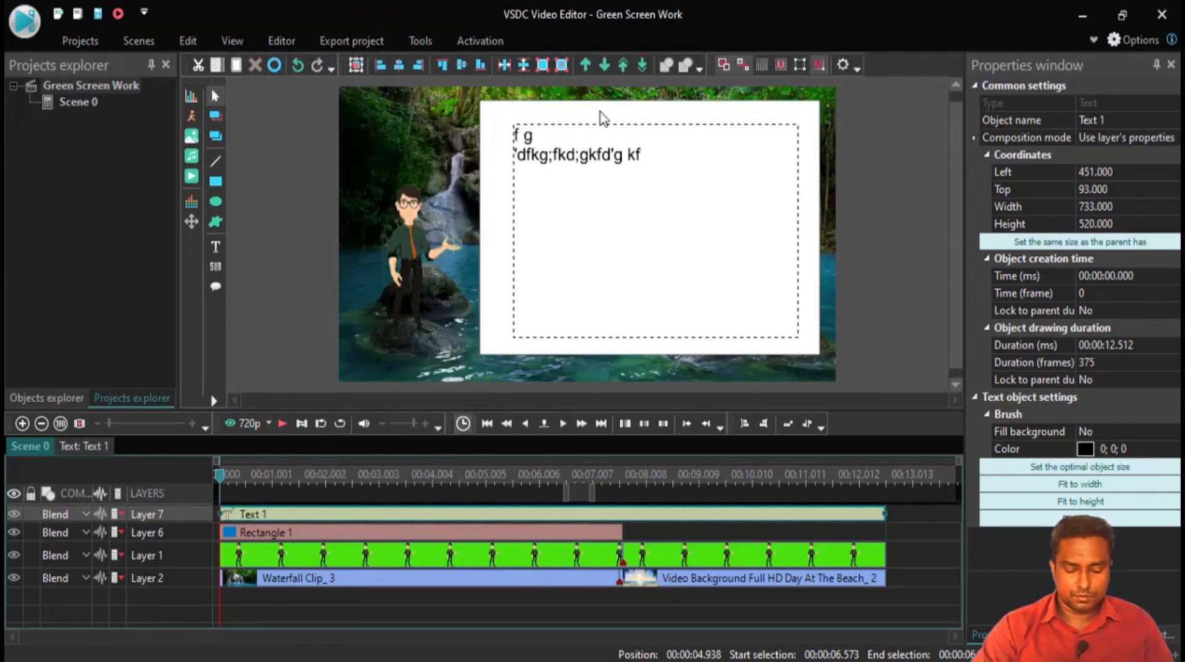
pyautogui.press('Home')
pyautogui.press('BackSpace')
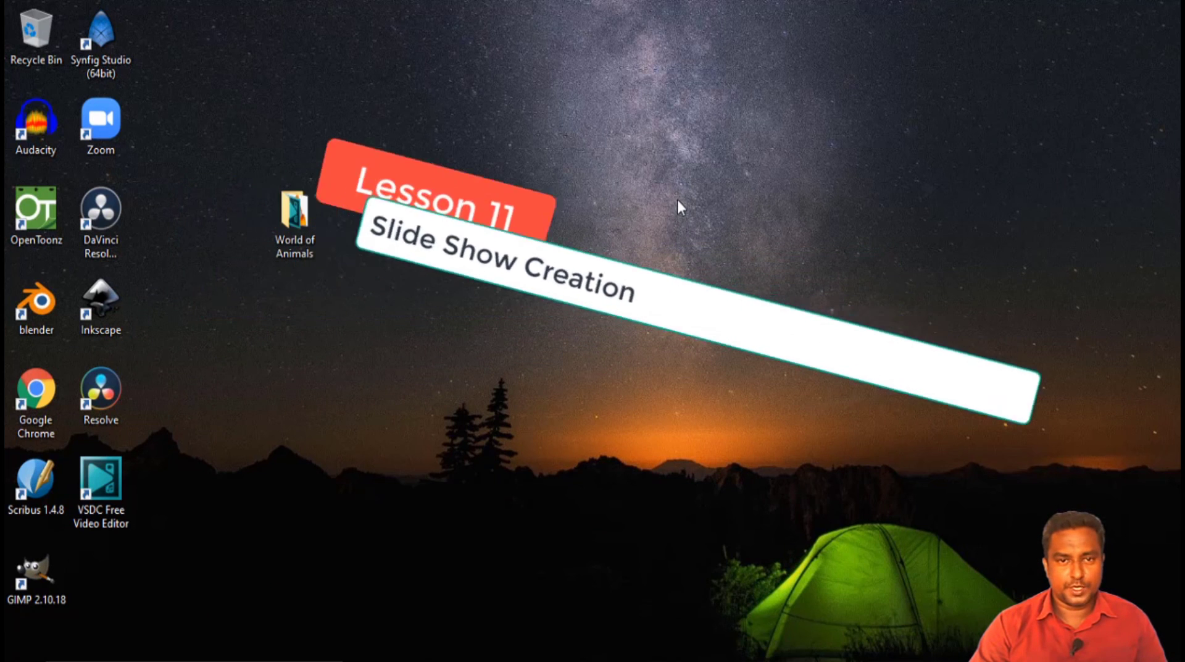
# Open the World of Animals folder on the desktop and look through the pictures in its Images subfolder.
pyautogui.doubleClick(303, 222)
pyautogui.click(557, 164)
pyautogui.doubleClick(557, 162)
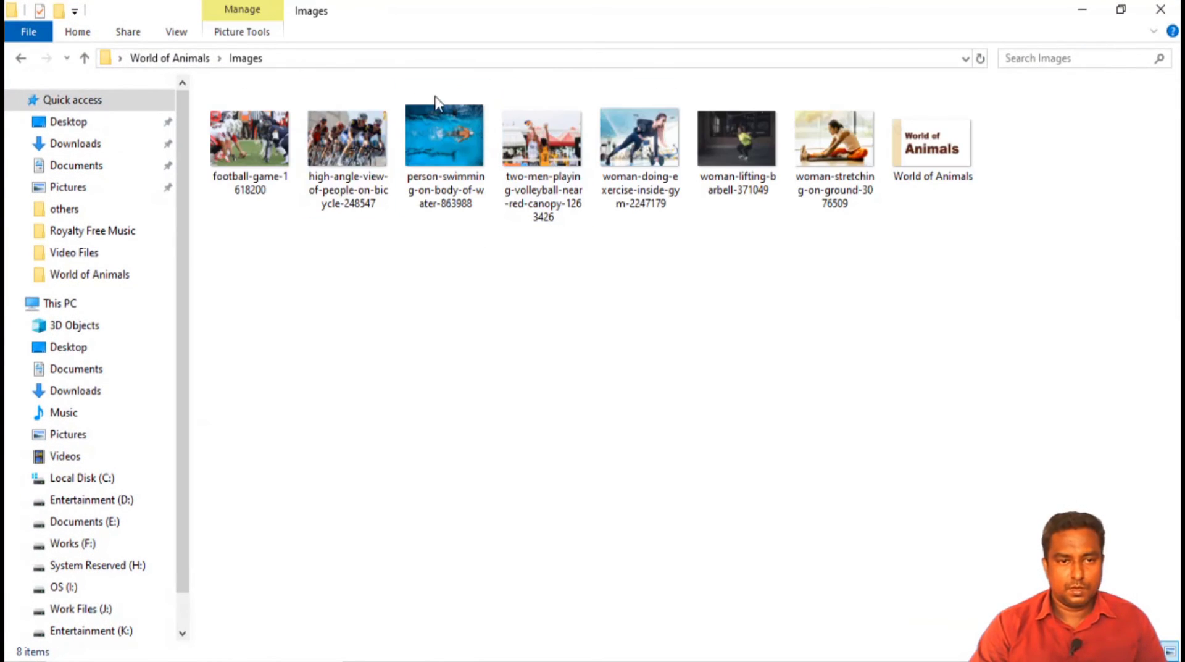
pyautogui.click(185, 59)
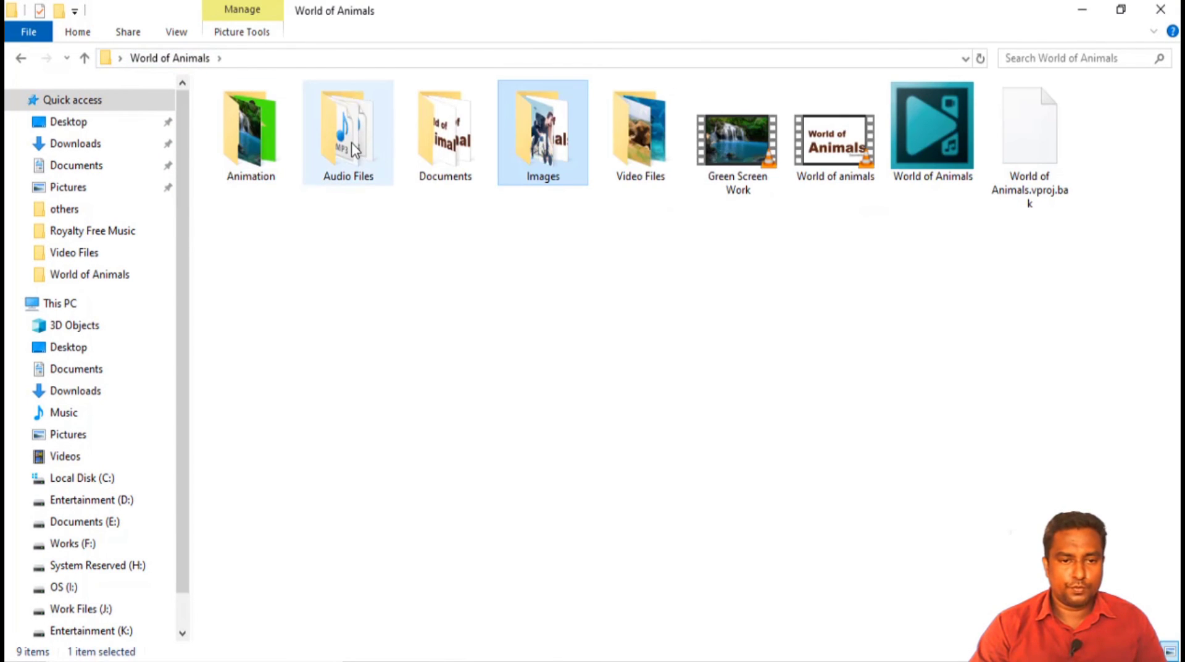
# Open the Audio Files folder and preview the Skyline track, closing the player again.
pyautogui.doubleClick(349, 142)
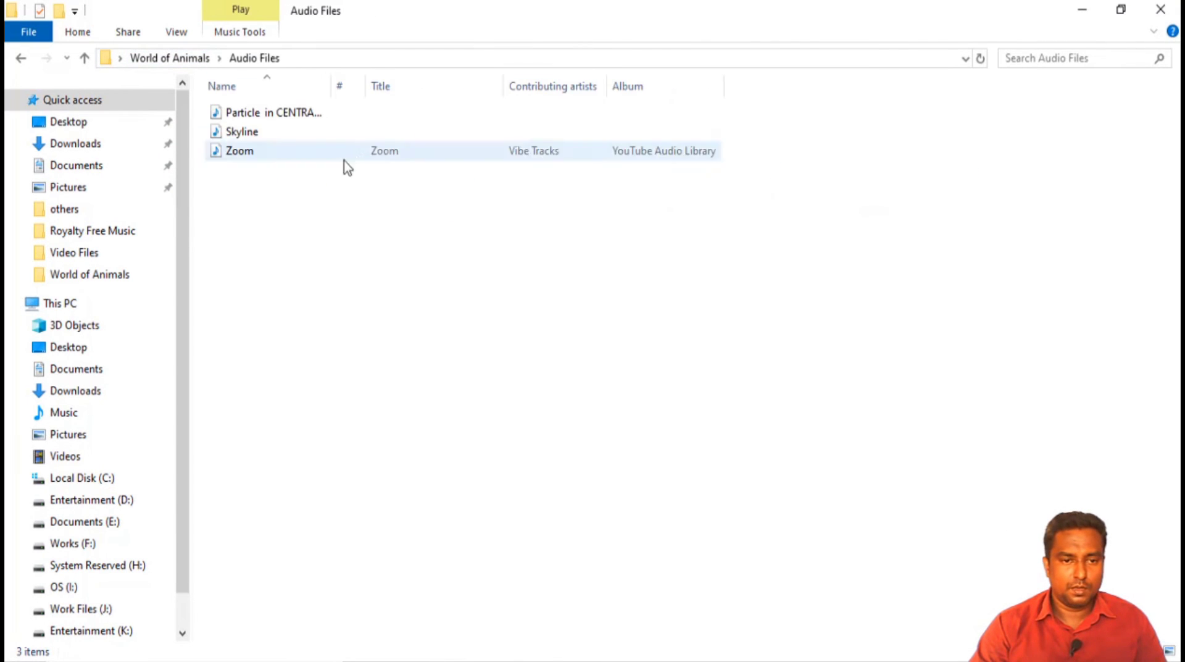
pyautogui.click(247, 139)
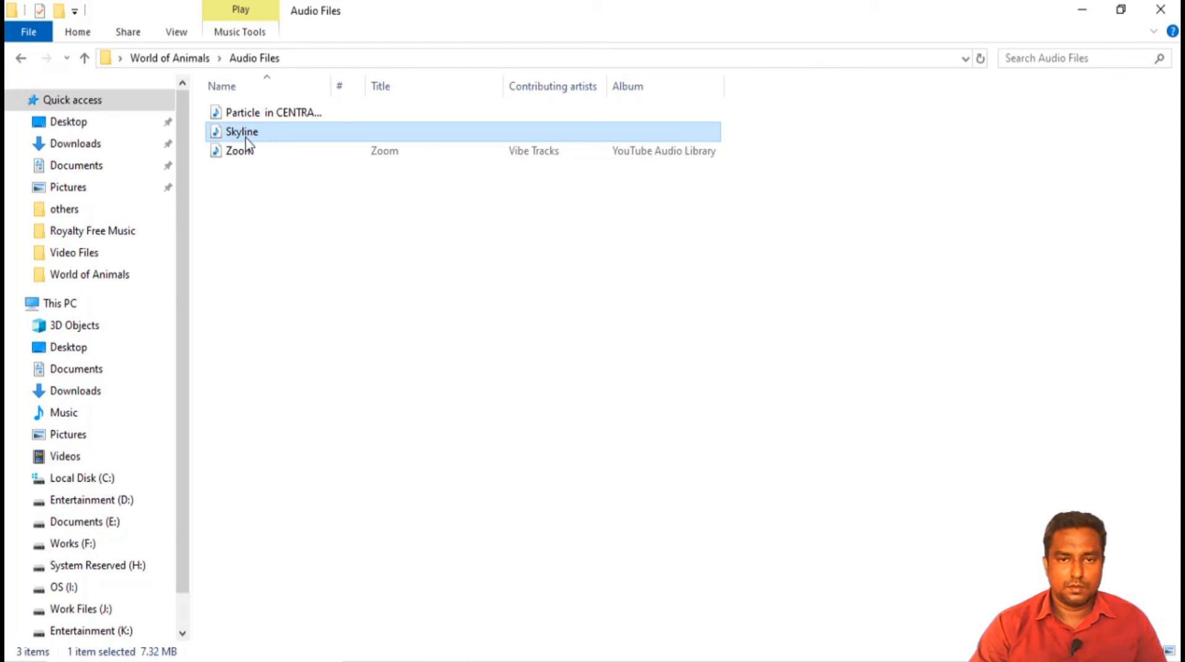
pyautogui.doubleClick(247, 139)
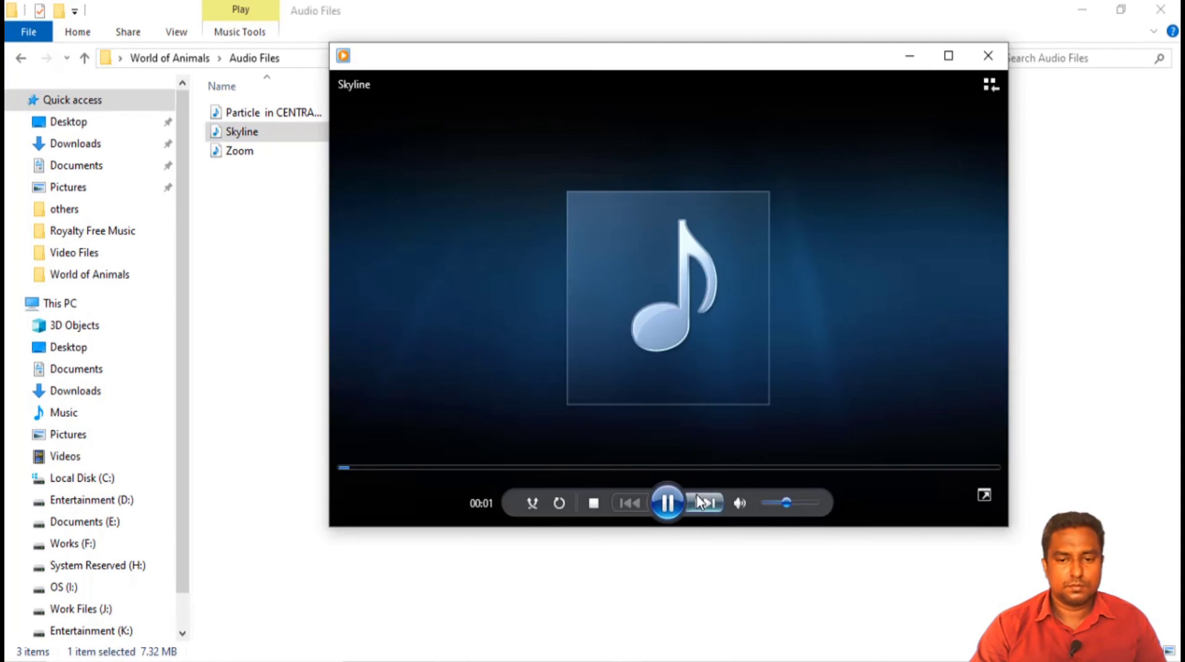
pyautogui.click(981, 62)
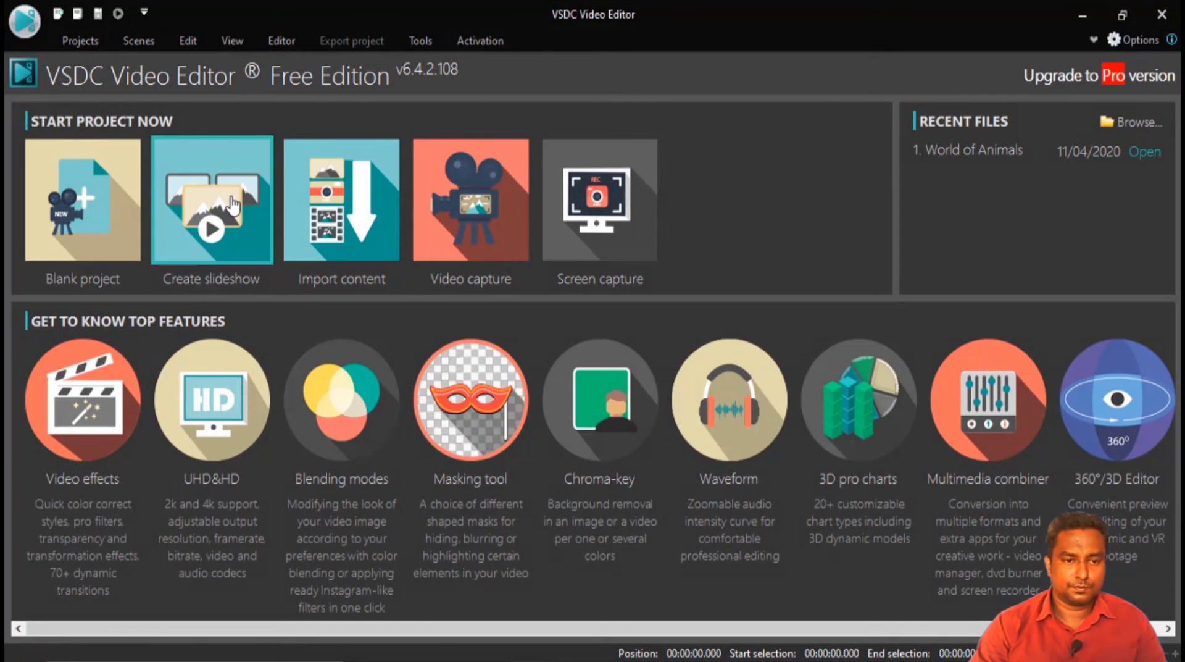
# Create a new slideshow project titled Sports Today at HD 1280x720 pixels (16:9) and 29.970 fps.
pyautogui.click(232, 204)
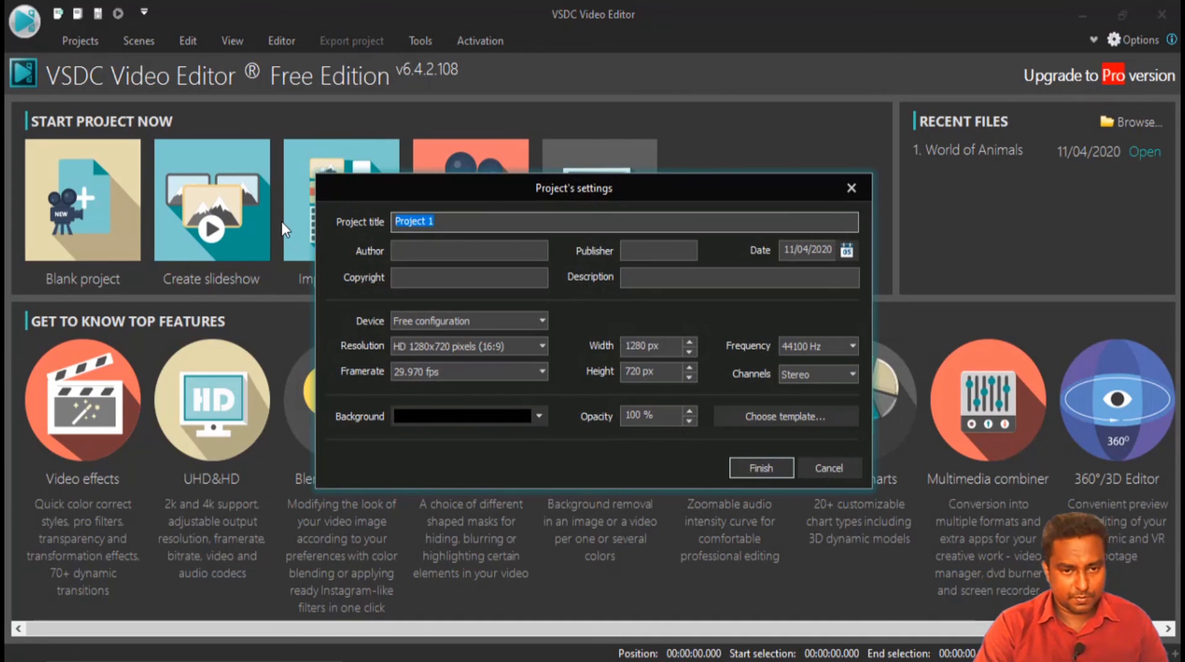
pyautogui.write('Sports ')
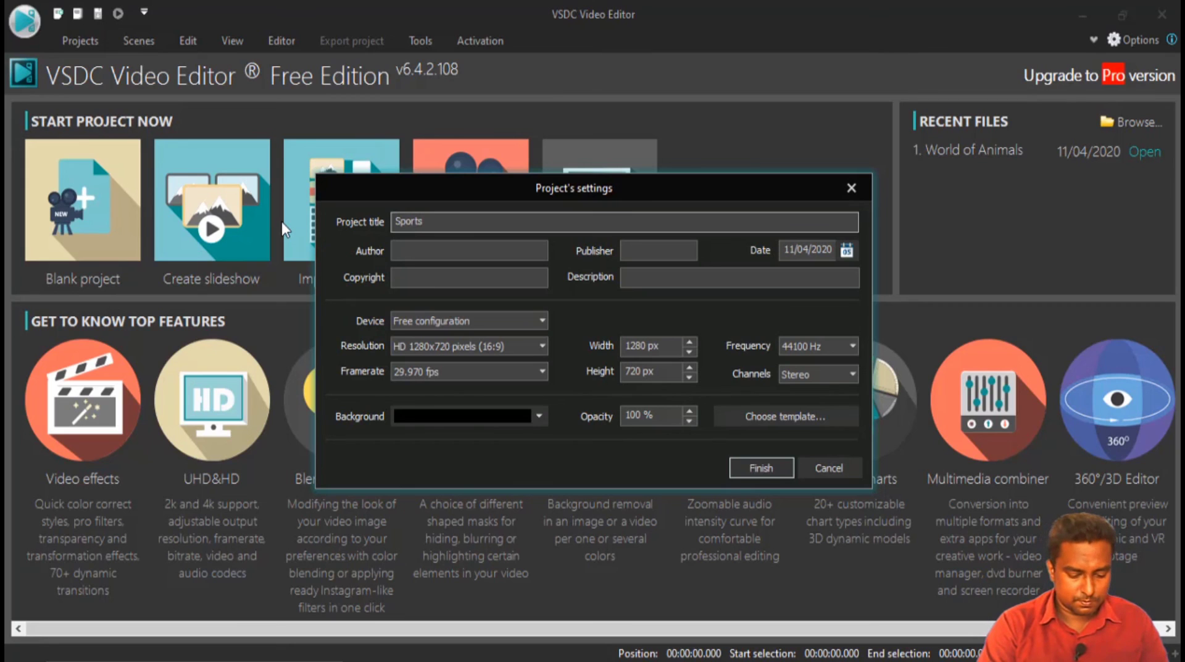
pyautogui.write('To')
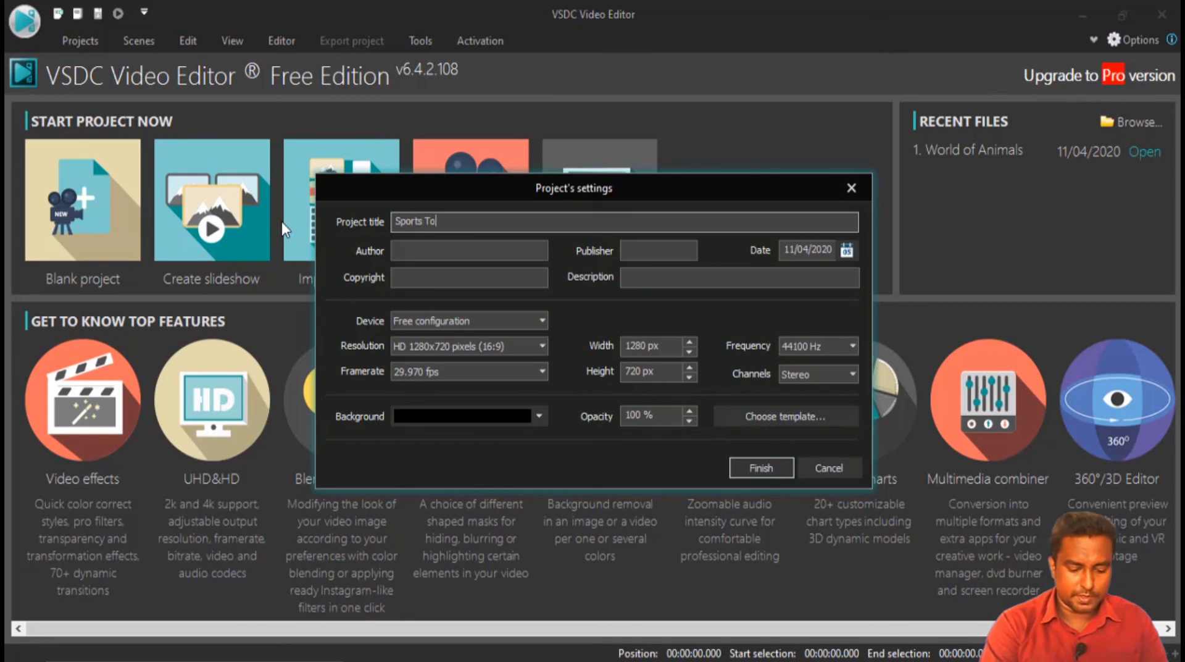
pyautogui.write('day')
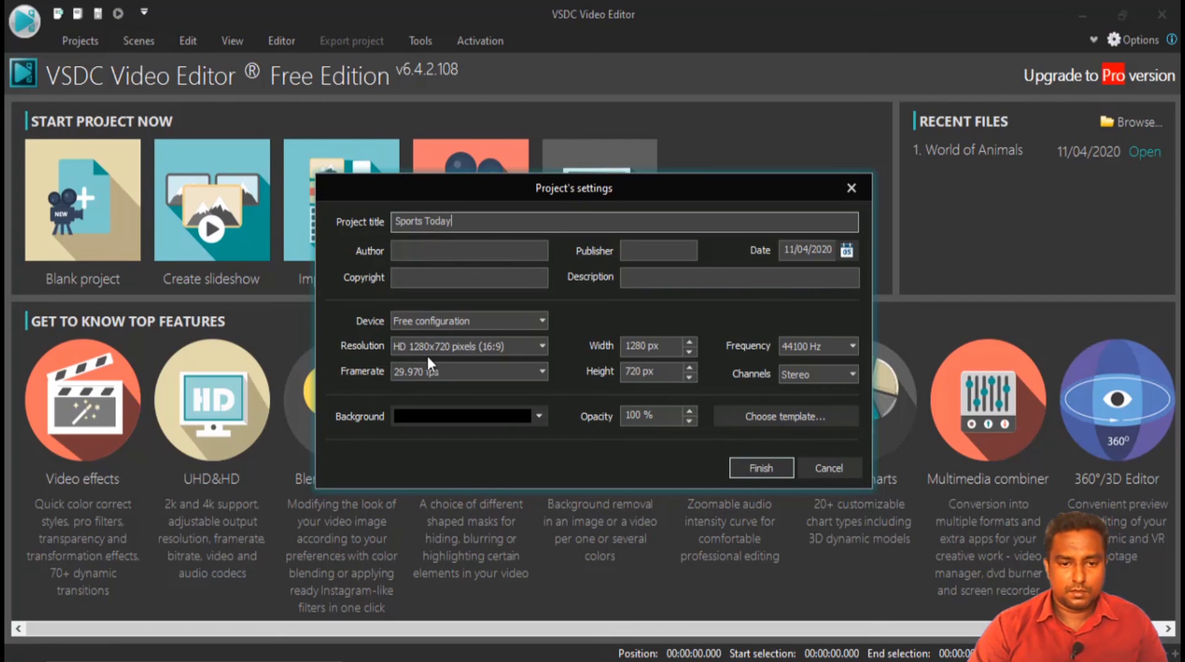
pyautogui.click(441, 350)
pyautogui.click(442, 350)
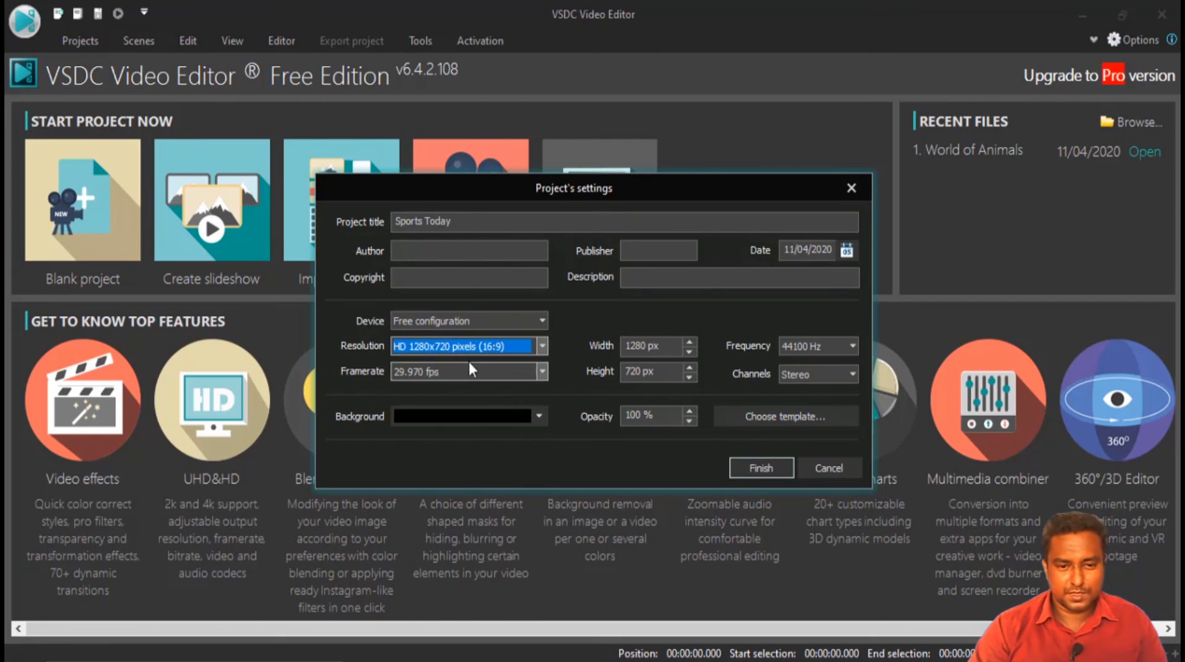
pyautogui.click(758, 469)
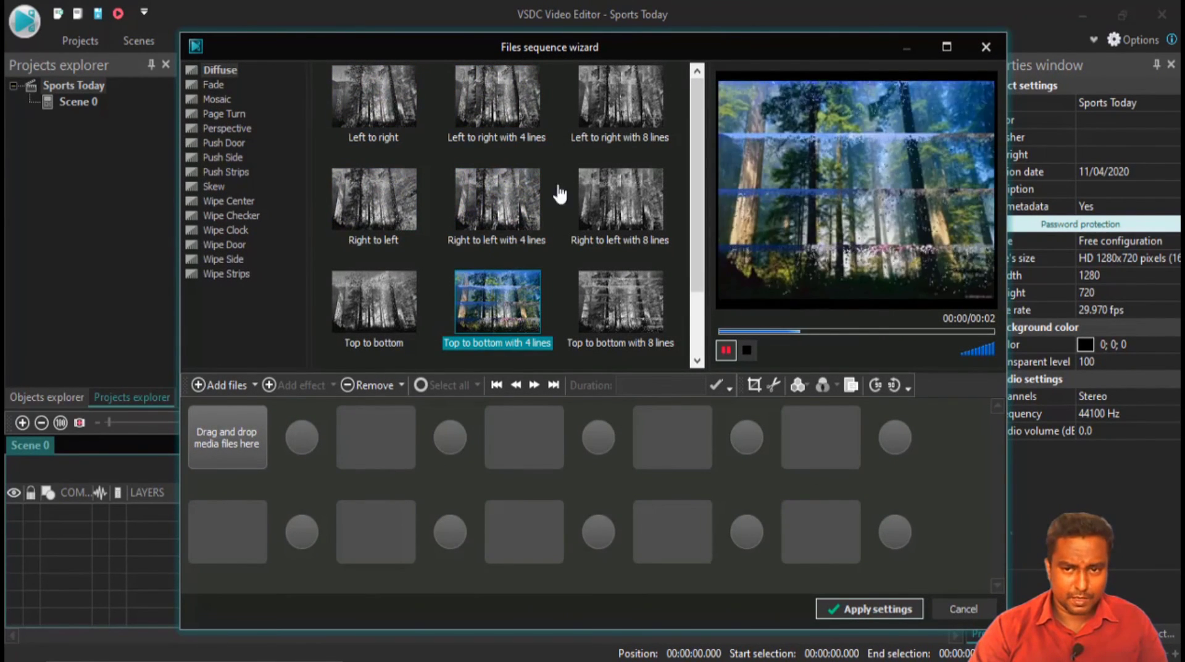
# Look through the wizard's transition categories, including Fade, Mosaic, Perspective, Push Side, Wipe Door, Wipe Strips and Diffuse.
pyautogui.moveTo(575, 47); pyautogui.dragTo(503, 47)
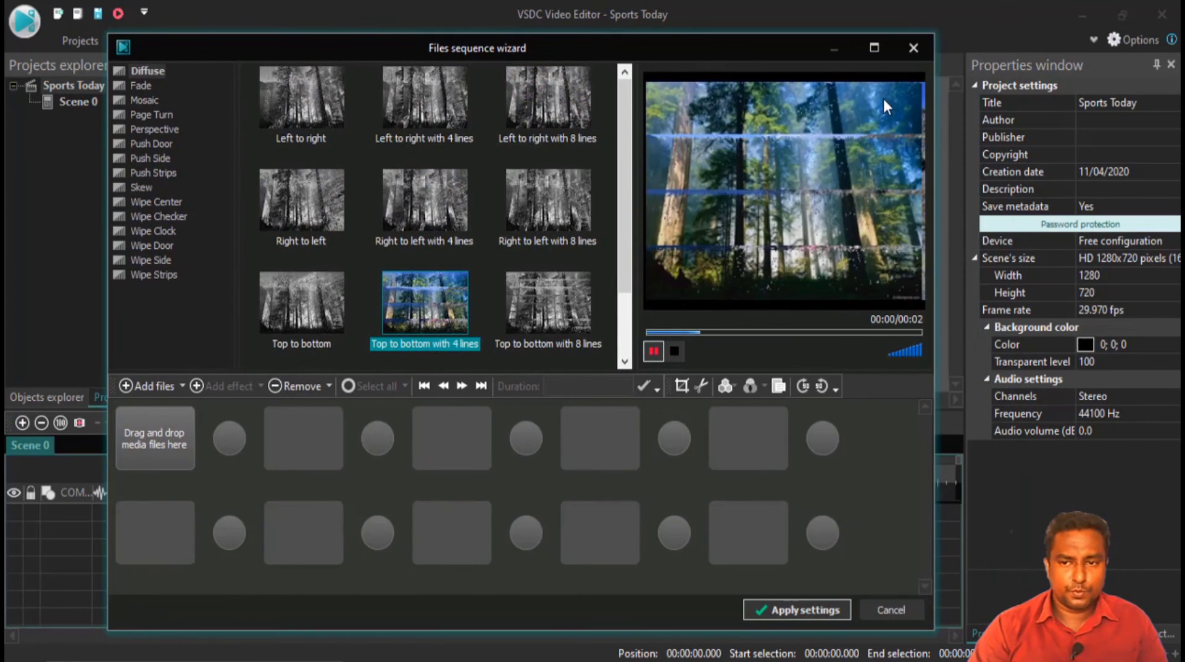
pyautogui.click(132, 88)
pyautogui.click(135, 99)
pyautogui.click(136, 130)
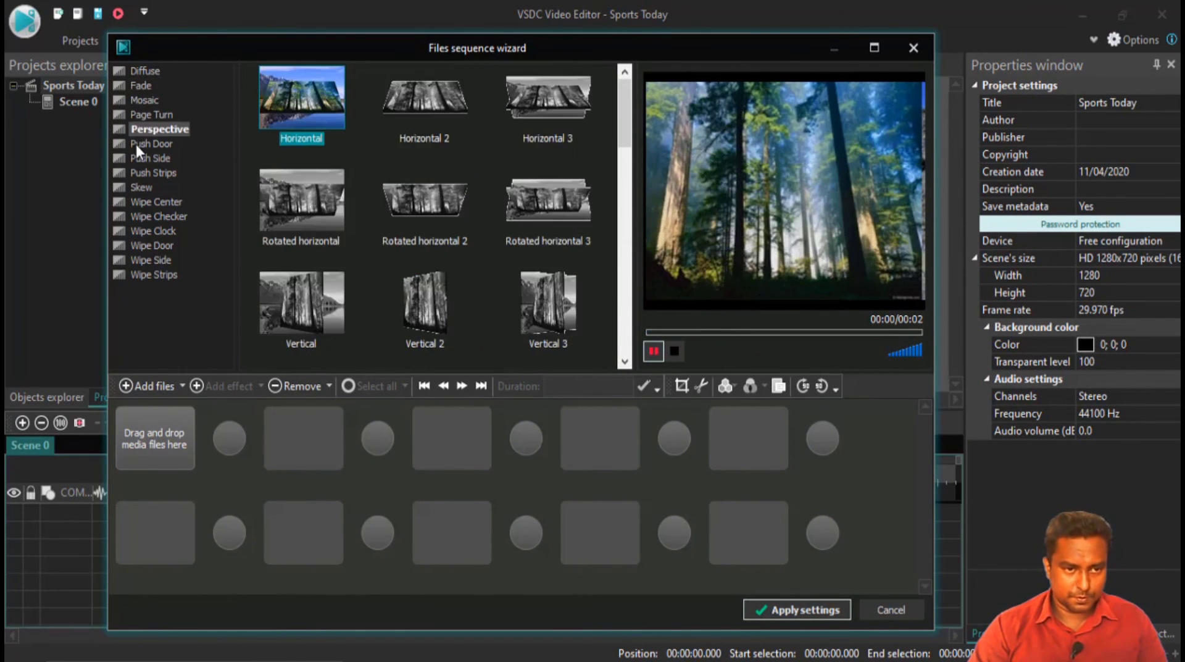
pyautogui.click(129, 160)
pyautogui.click(129, 200)
pyautogui.click(135, 245)
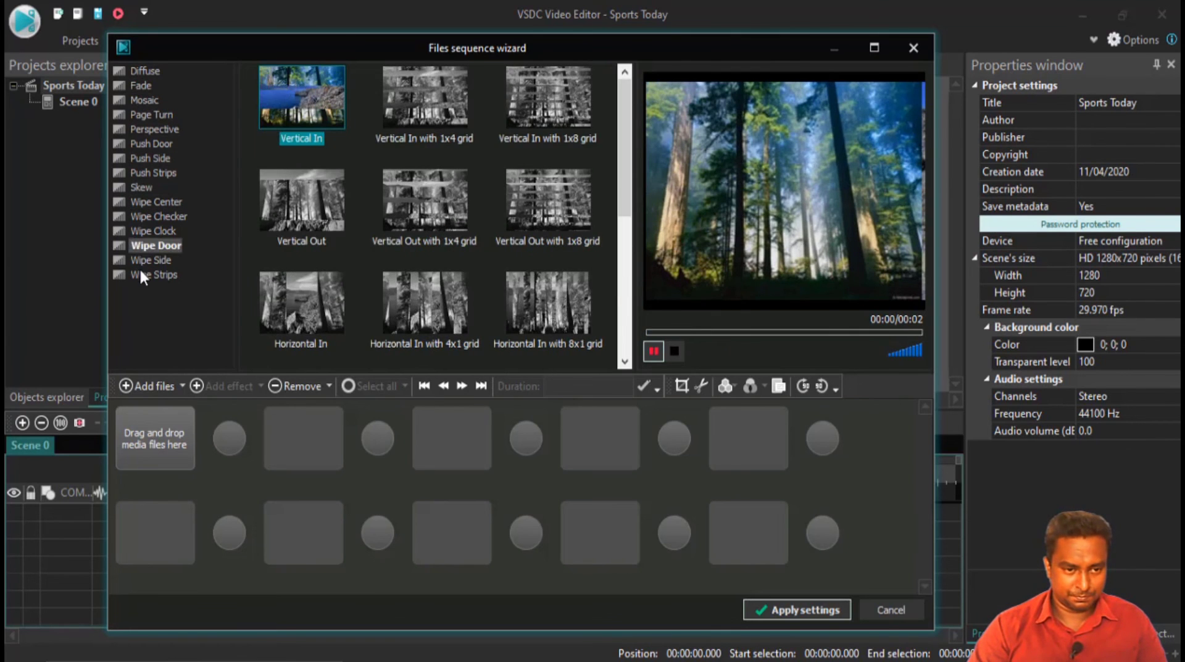
pyautogui.click(139, 275)
pyautogui.click(139, 260)
pyautogui.click(137, 144)
pyautogui.click(135, 71)
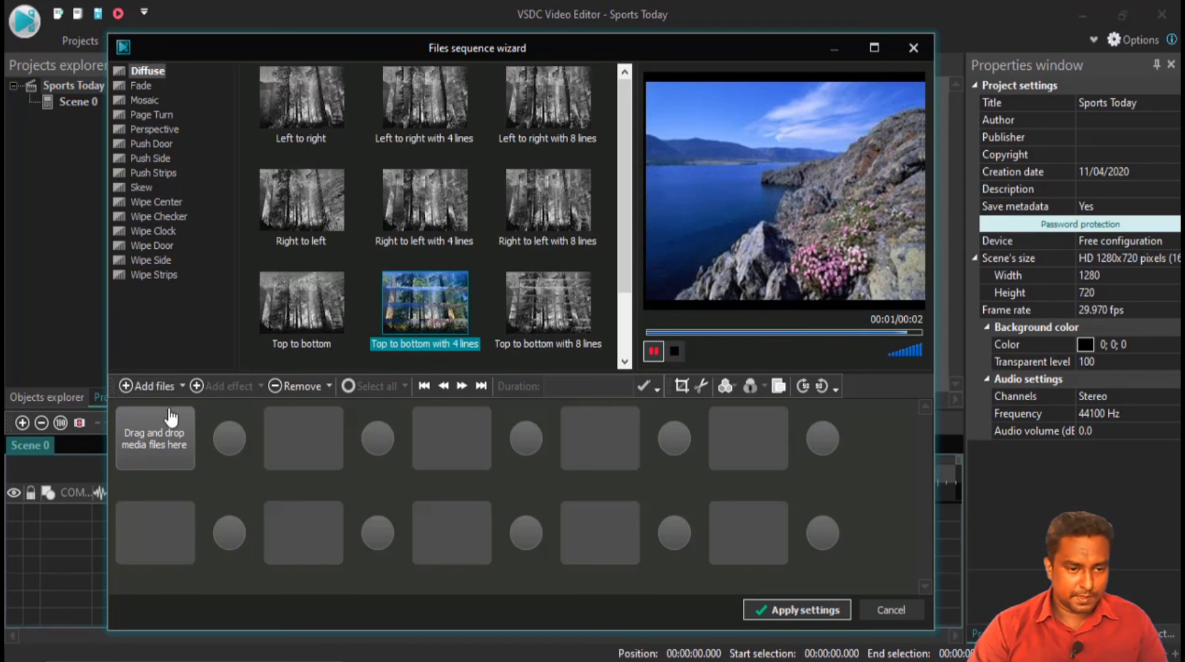
# Add the seven sports pictures from World of Animals' Images folder, football-game through woman-stretching-on-ground, to the slideshow sequence.
pyautogui.click(149, 385)
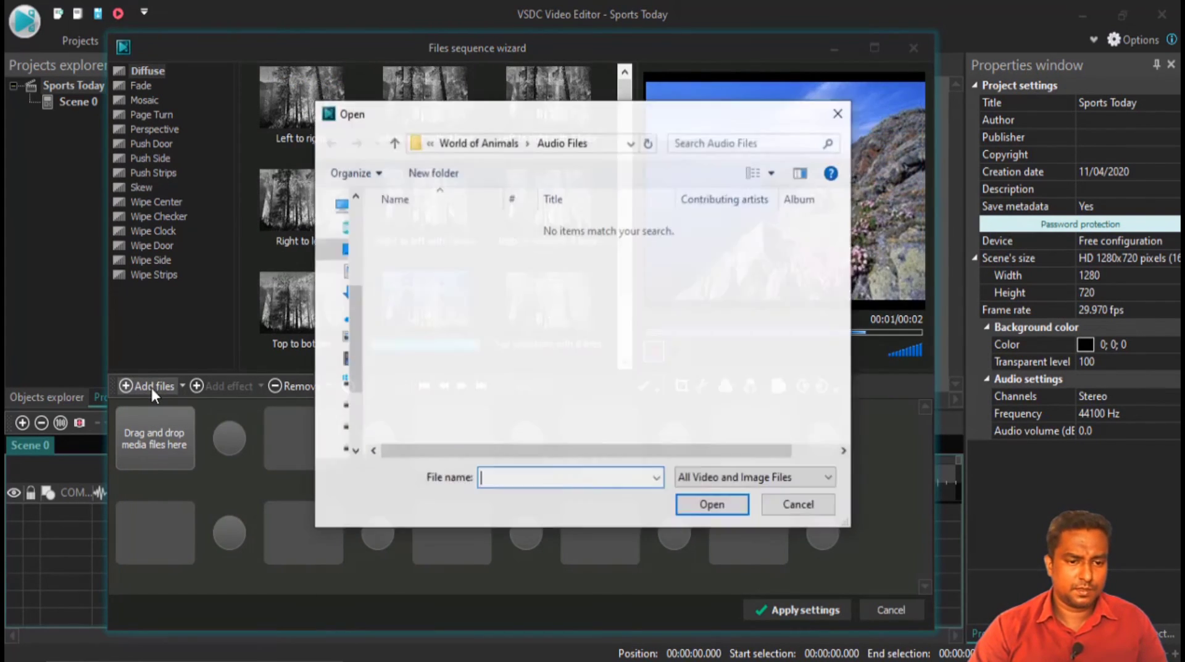
pyautogui.click(508, 145)
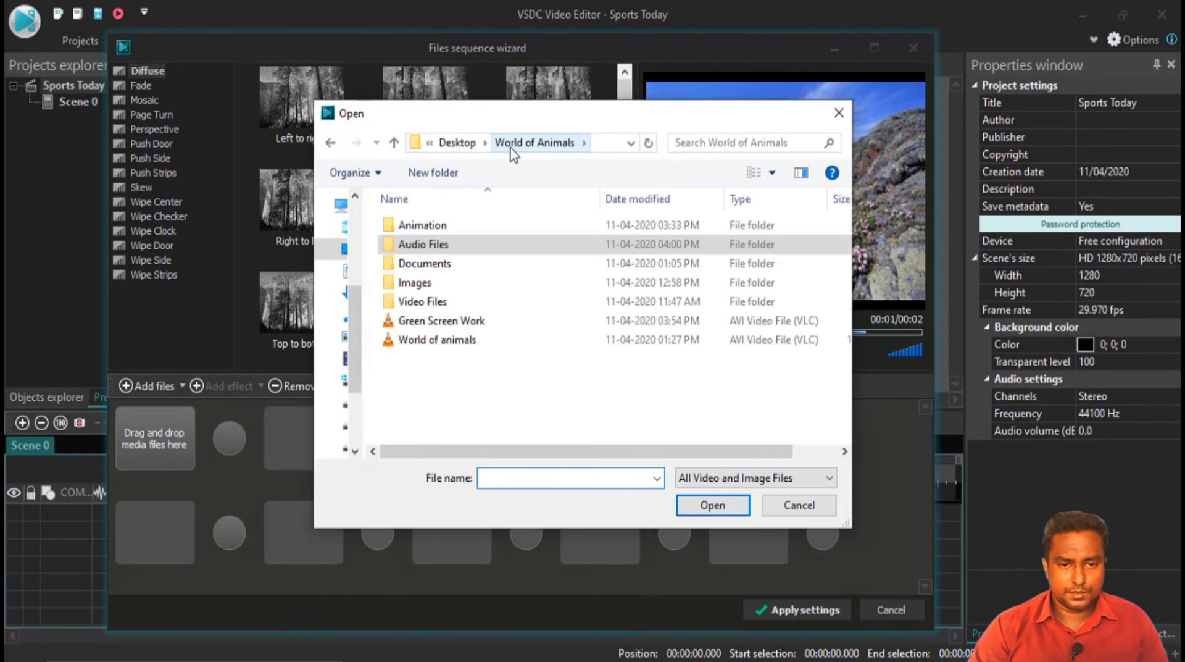
pyautogui.doubleClick(423, 284)
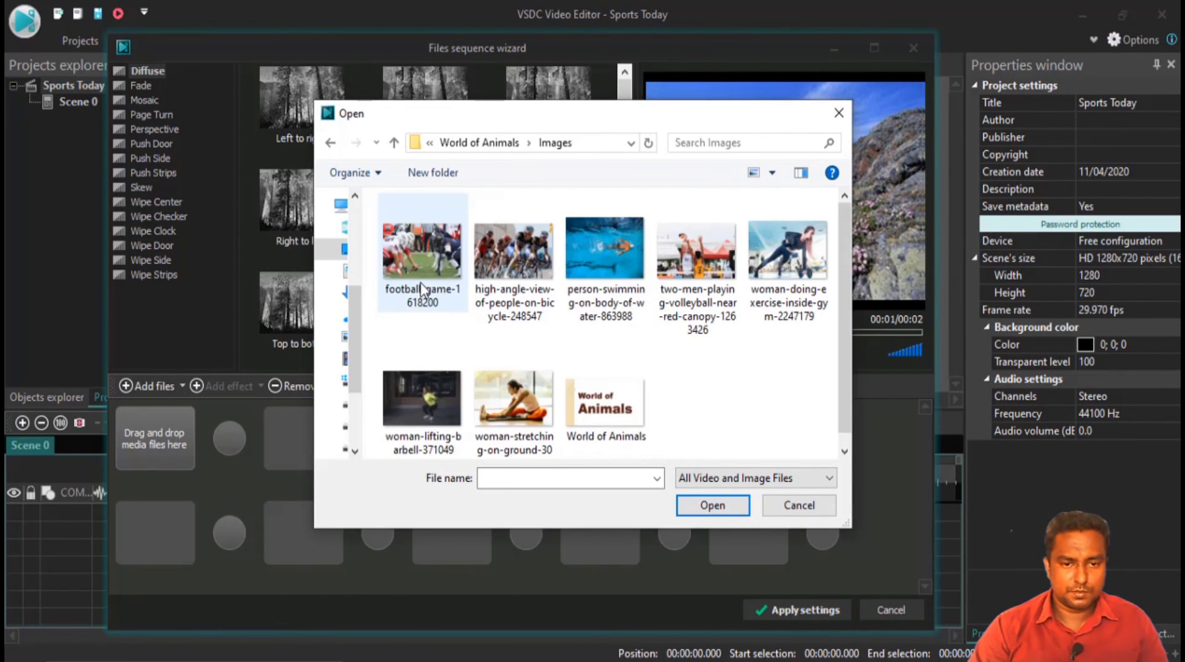
pyautogui.click(426, 250)
pyautogui.keyDown('shift'); pyautogui.click(502, 395); pyautogui.keyUp('shift')
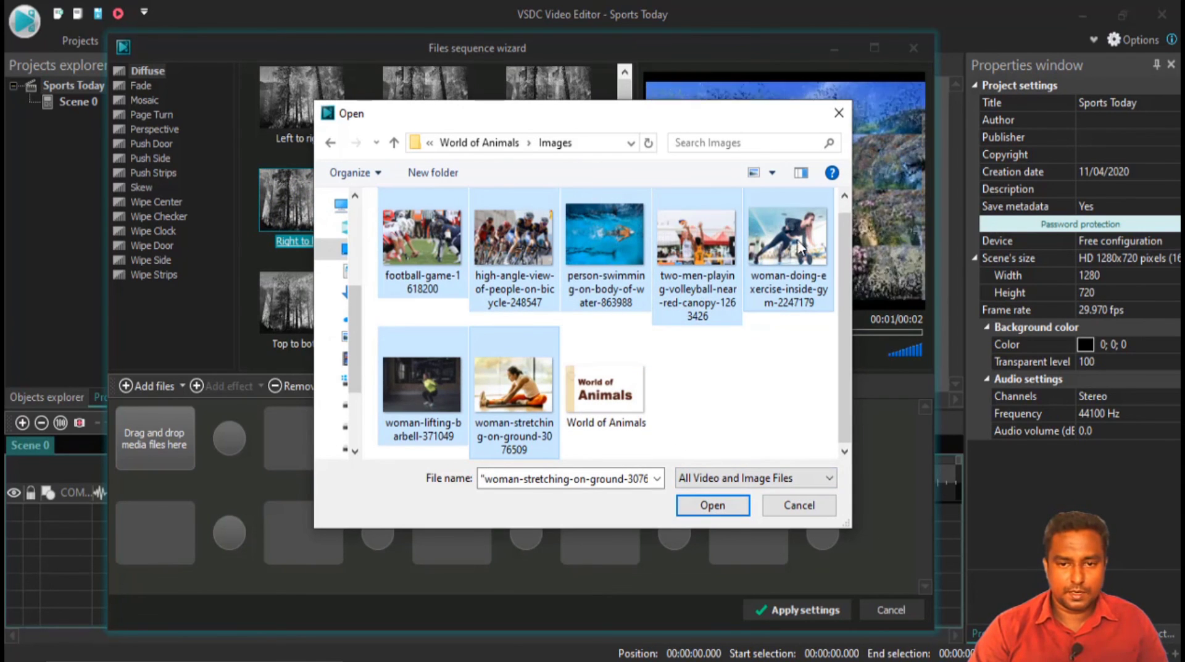
pyautogui.click(712, 504)
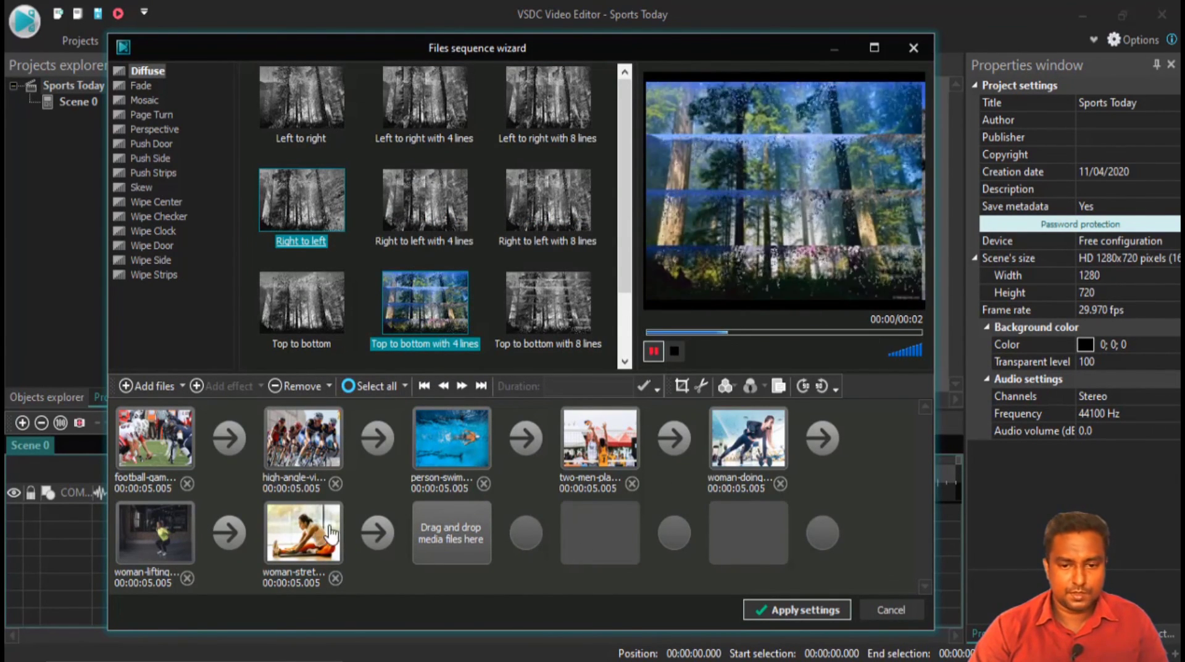
# Move the woman-stretching picture to the start of the sequence and shift it to second place, after the football picture.
pyautogui.click(299, 554)
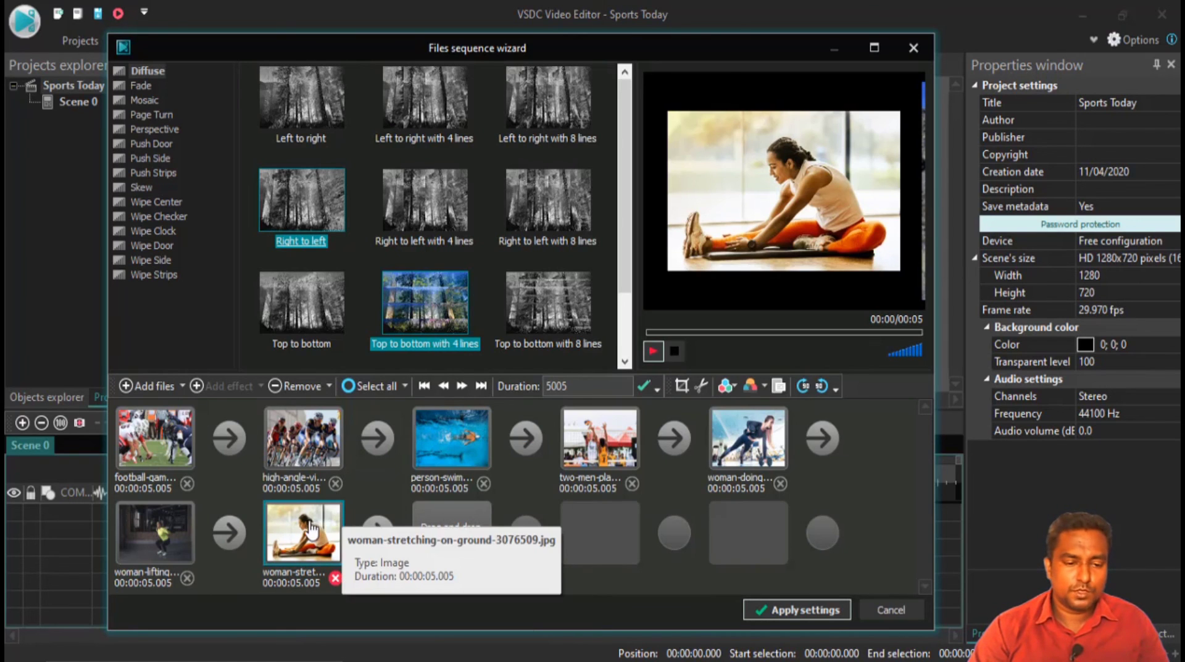
pyautogui.click(424, 385)
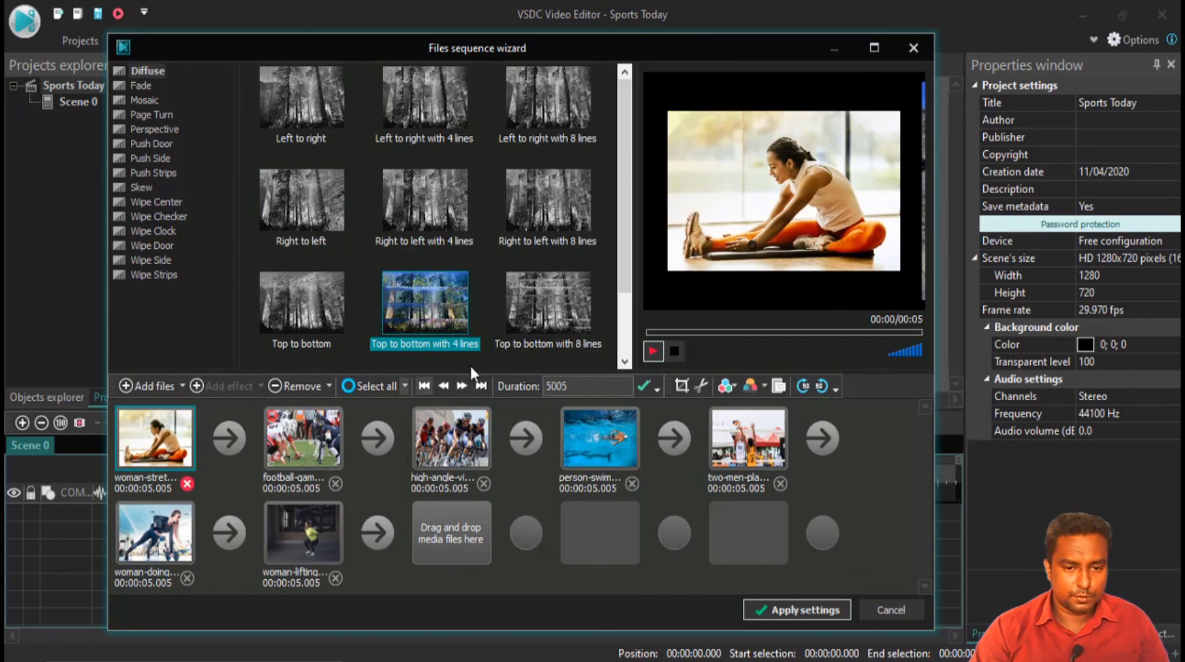
pyautogui.click(465, 386)
pyautogui.click(465, 386)
pyautogui.click(444, 382)
pyautogui.click(464, 386)
pyautogui.click(444, 386)
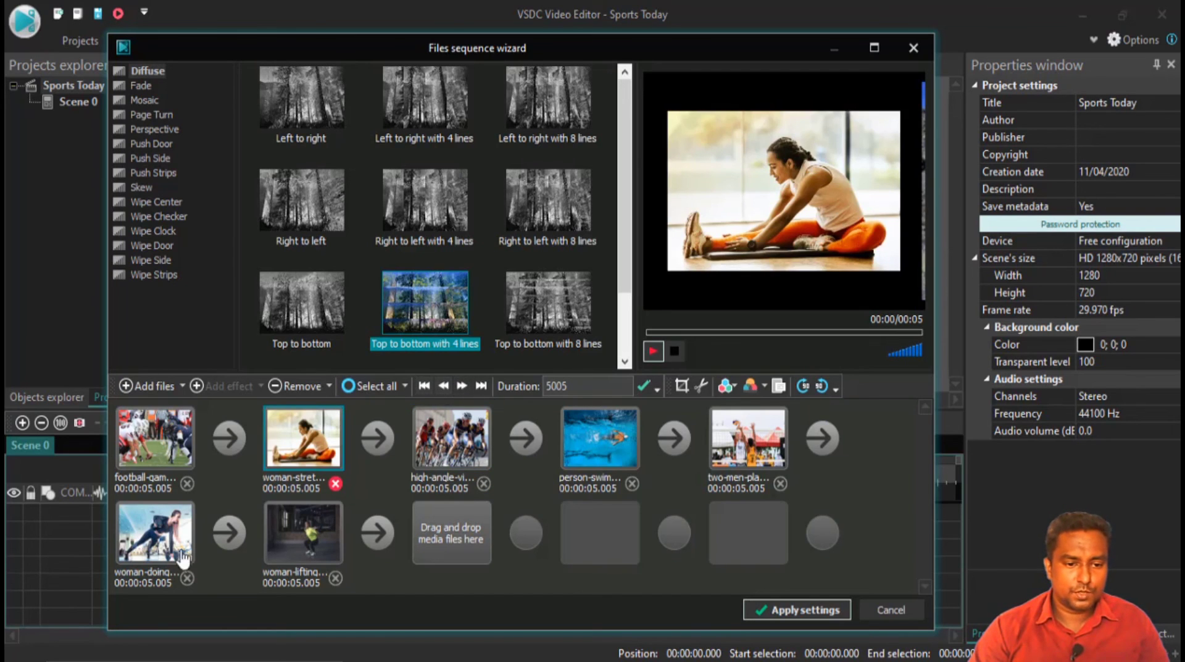
# Move the woman-doing-exercise picture forward to fourth place in the sequence, ahead of the swimming picture.
pyautogui.click(164, 548)
pyautogui.click(442, 386)
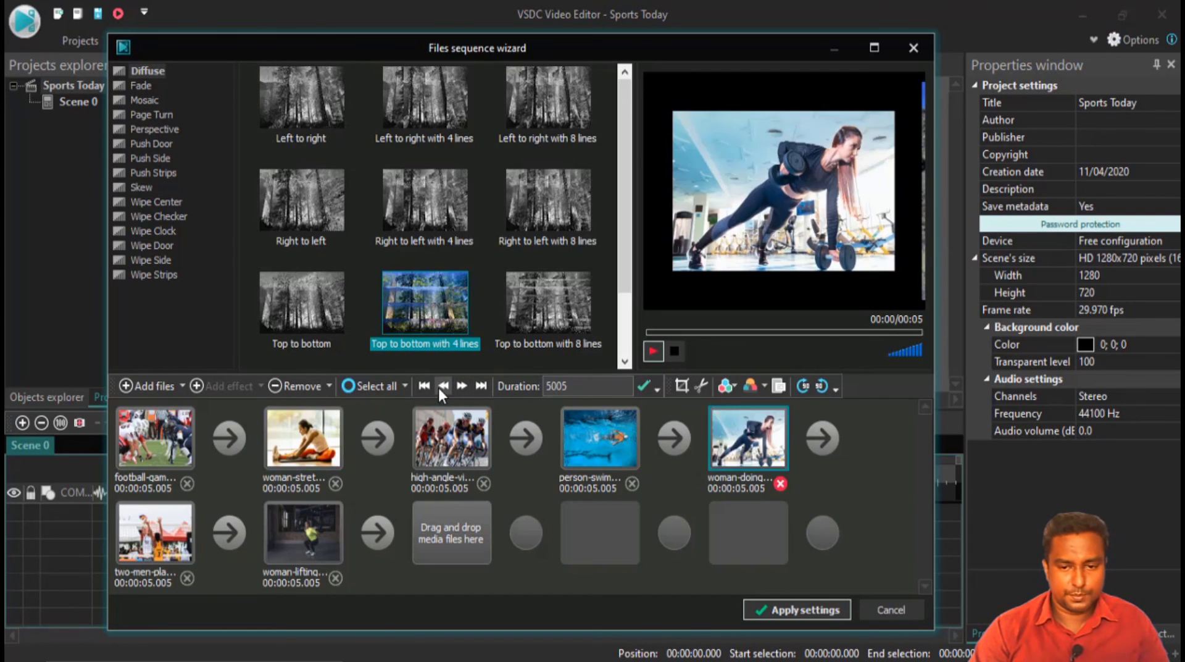
pyautogui.click(442, 385)
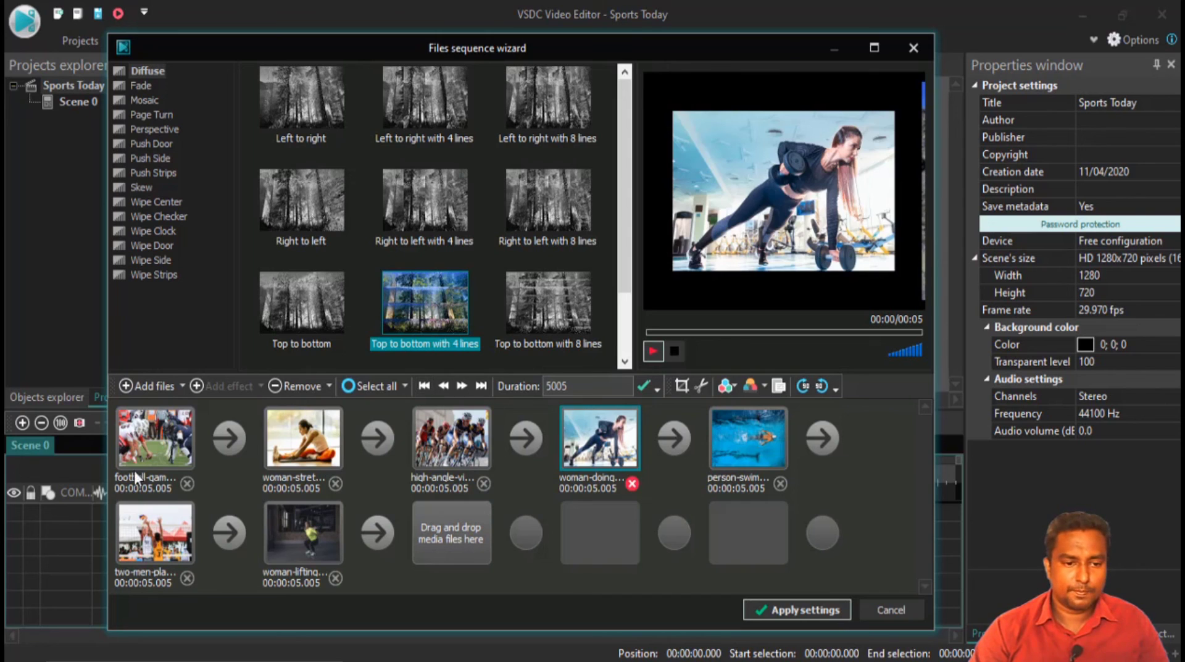
# Select the football picture and preview Diffuse left-to-right transitions and Fade transitions such as Chess, Fade out, Thatches and Spiner.
pyautogui.click(151, 451)
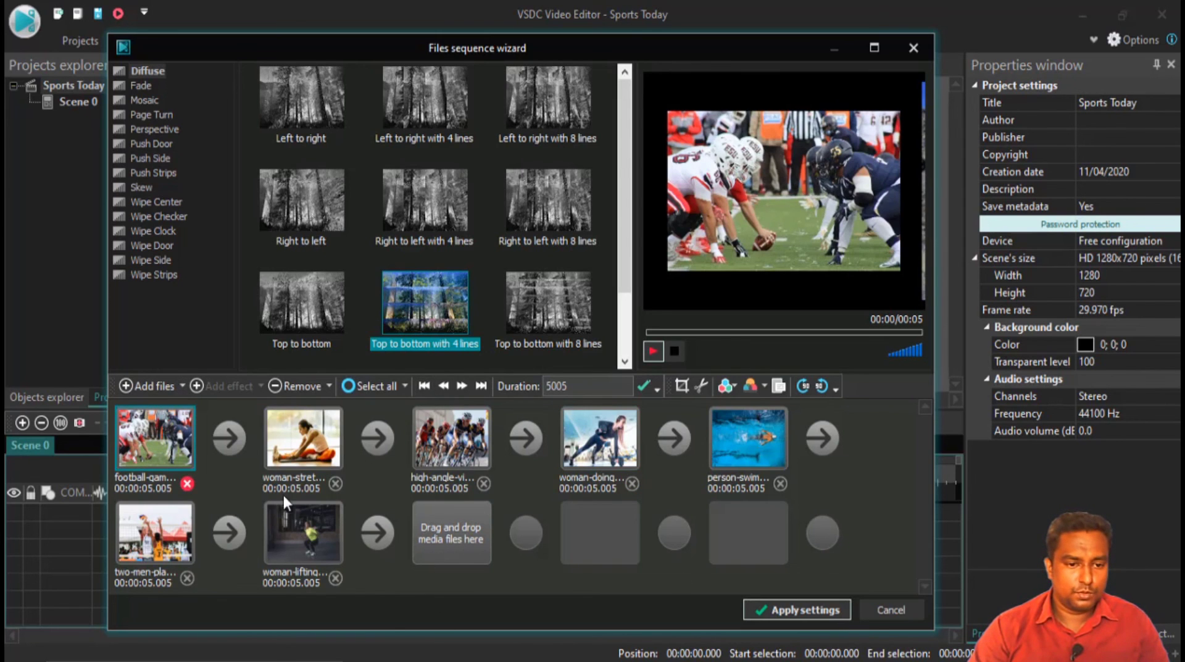
pyautogui.click(300, 137)
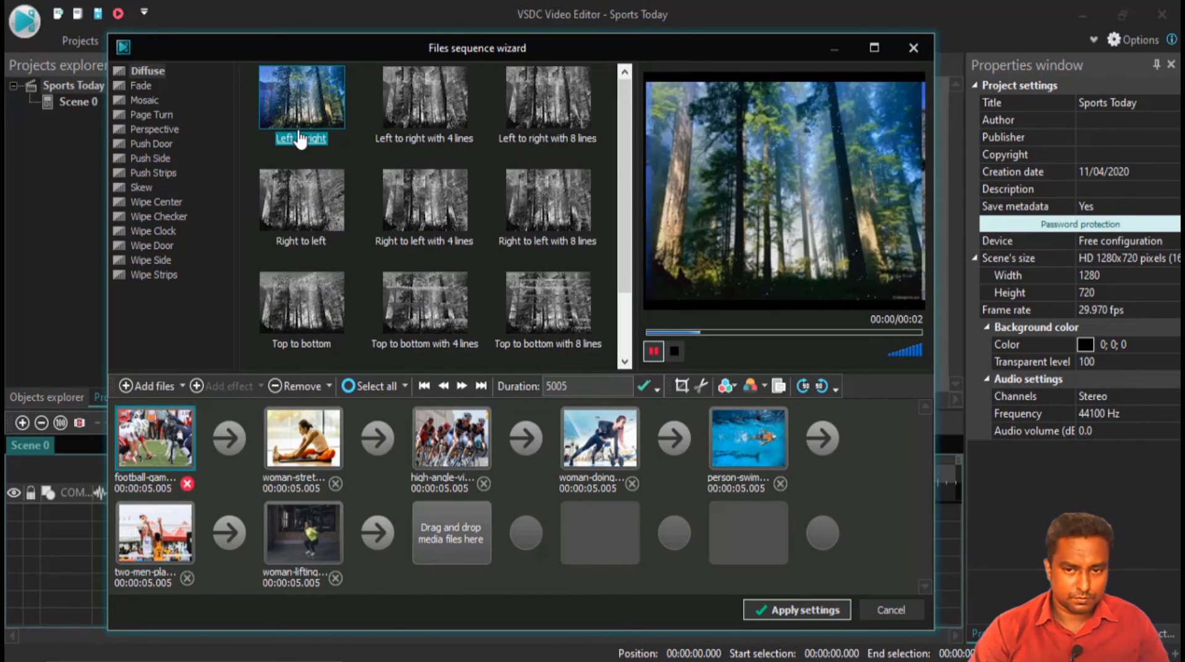
pyautogui.click(413, 120)
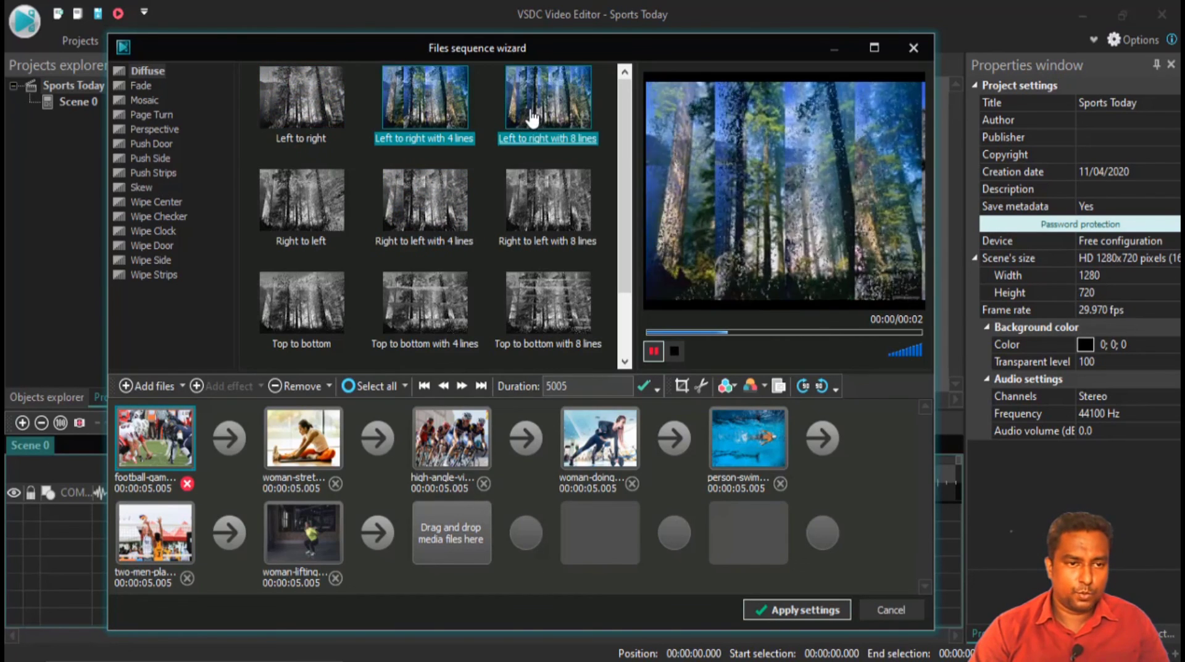
pyautogui.click(139, 85)
pyautogui.click(425, 98)
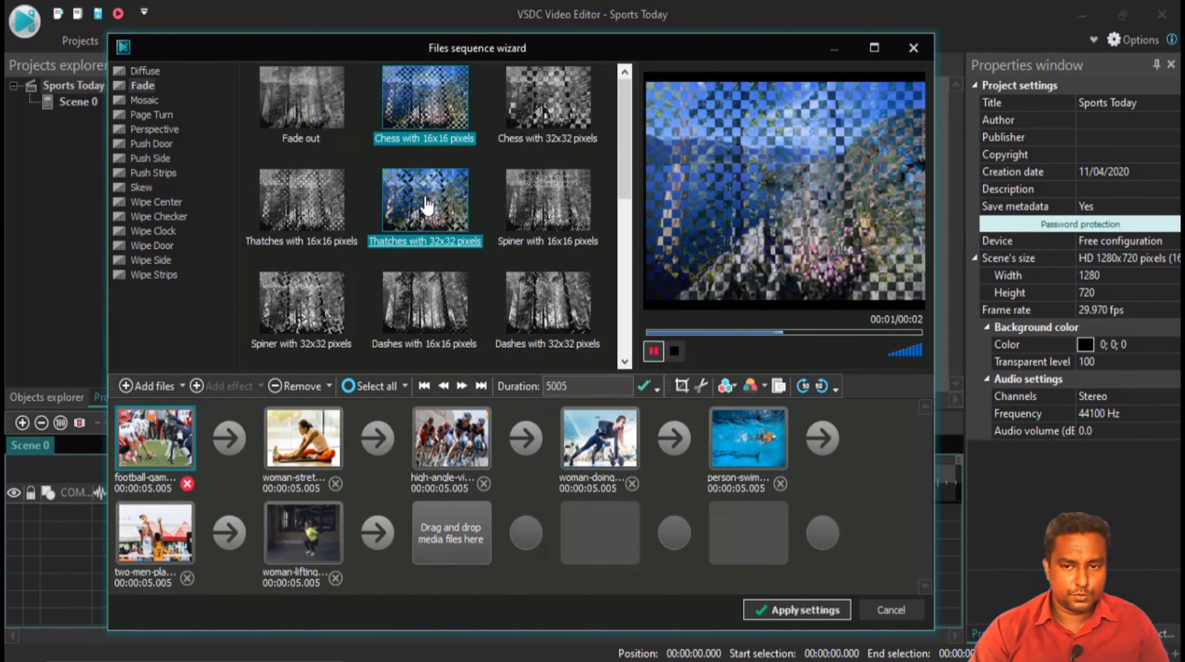
pyautogui.click(530, 108)
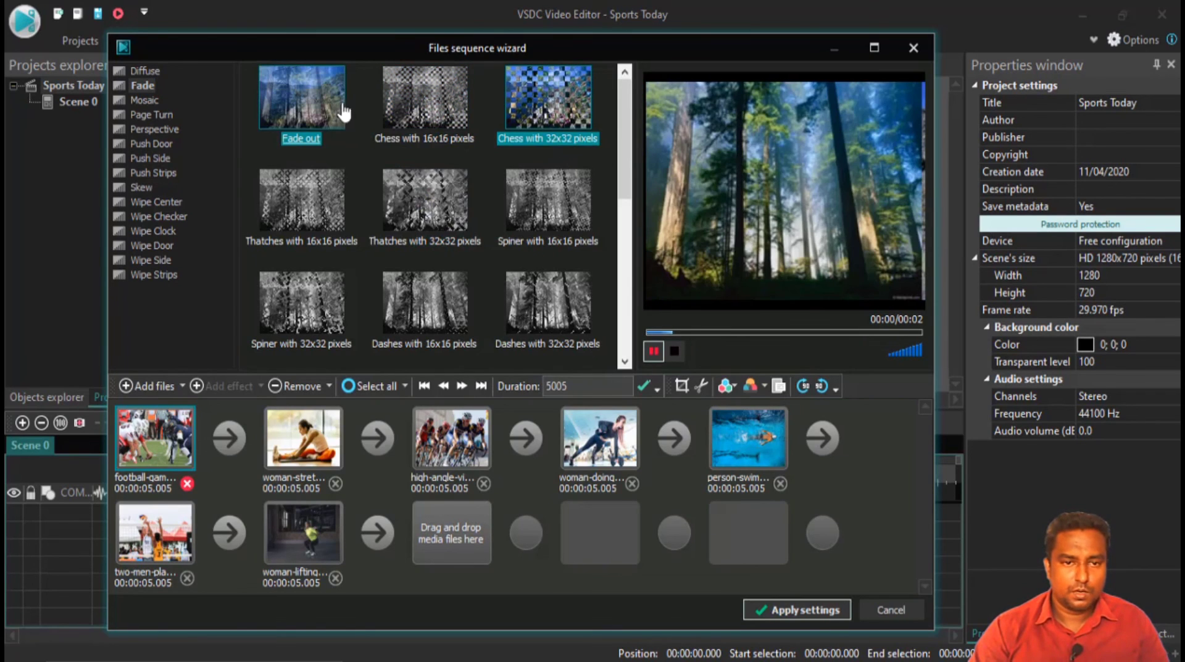
pyautogui.click(320, 111)
pyautogui.click(305, 213)
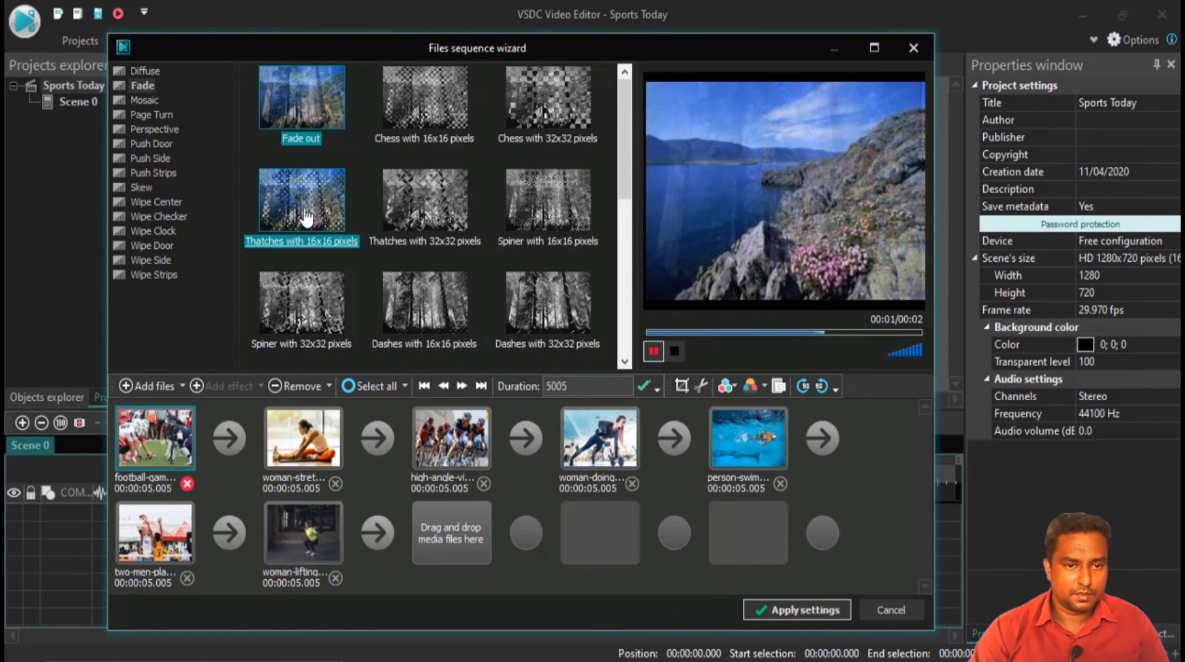
pyautogui.click(305, 311)
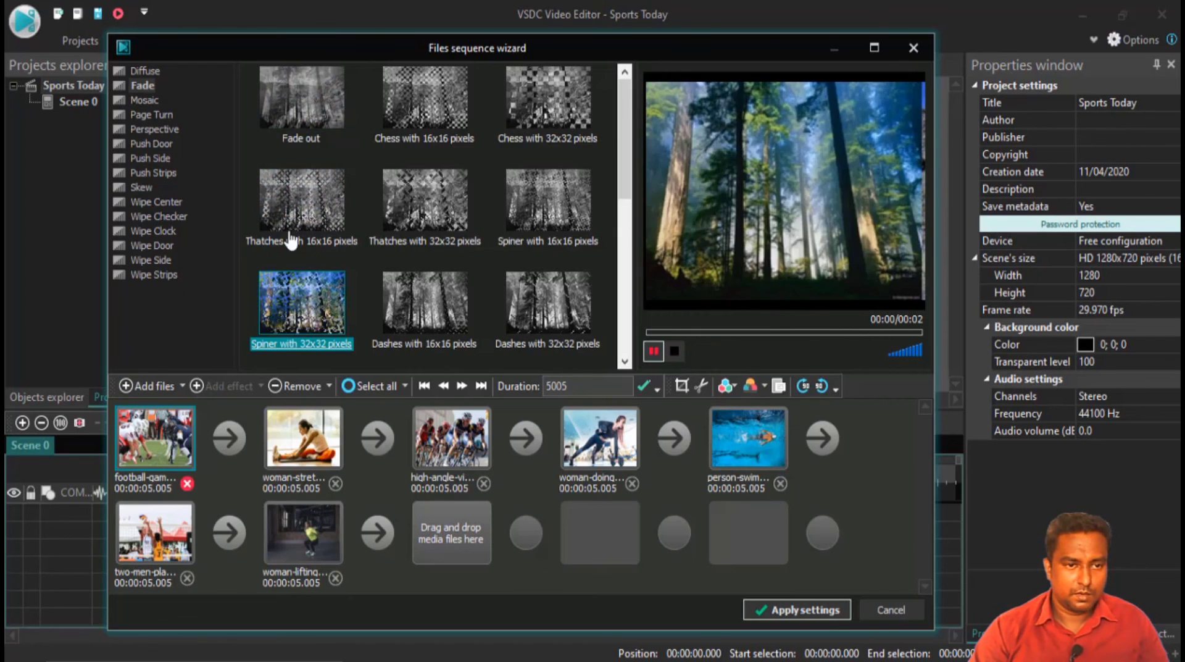
# Preview several Page Turn grid transitions and the Perspective transitions Rotated horizontal, Vertical and Horizontal.
pyautogui.click(151, 116)
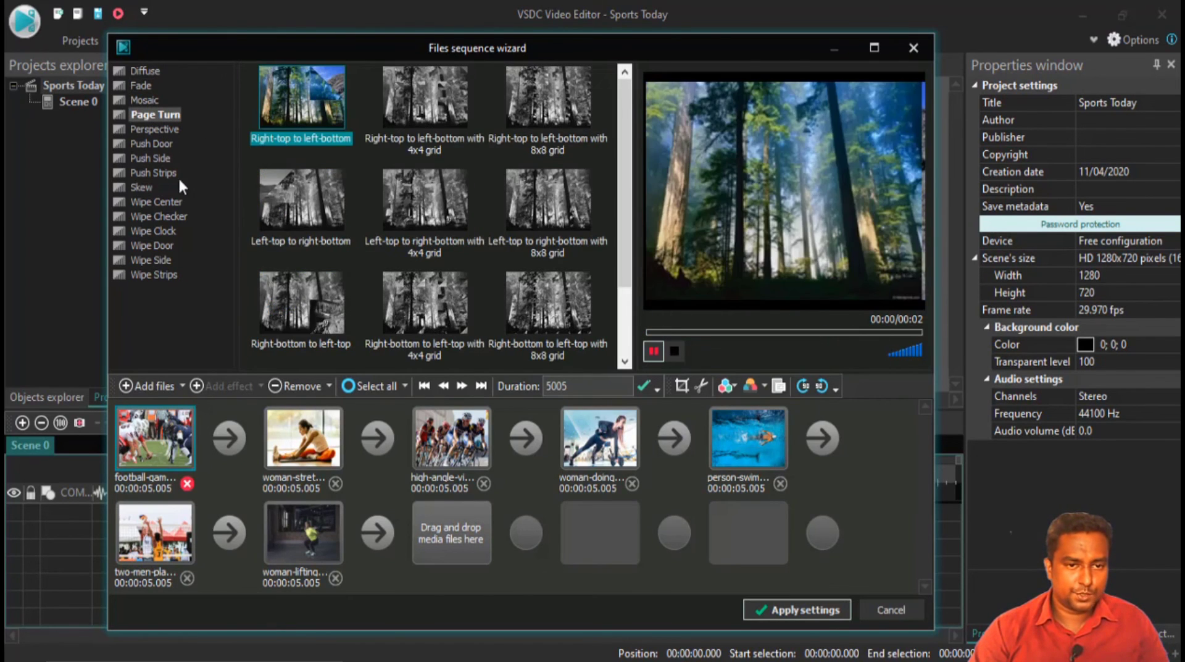
pyautogui.click(391, 119)
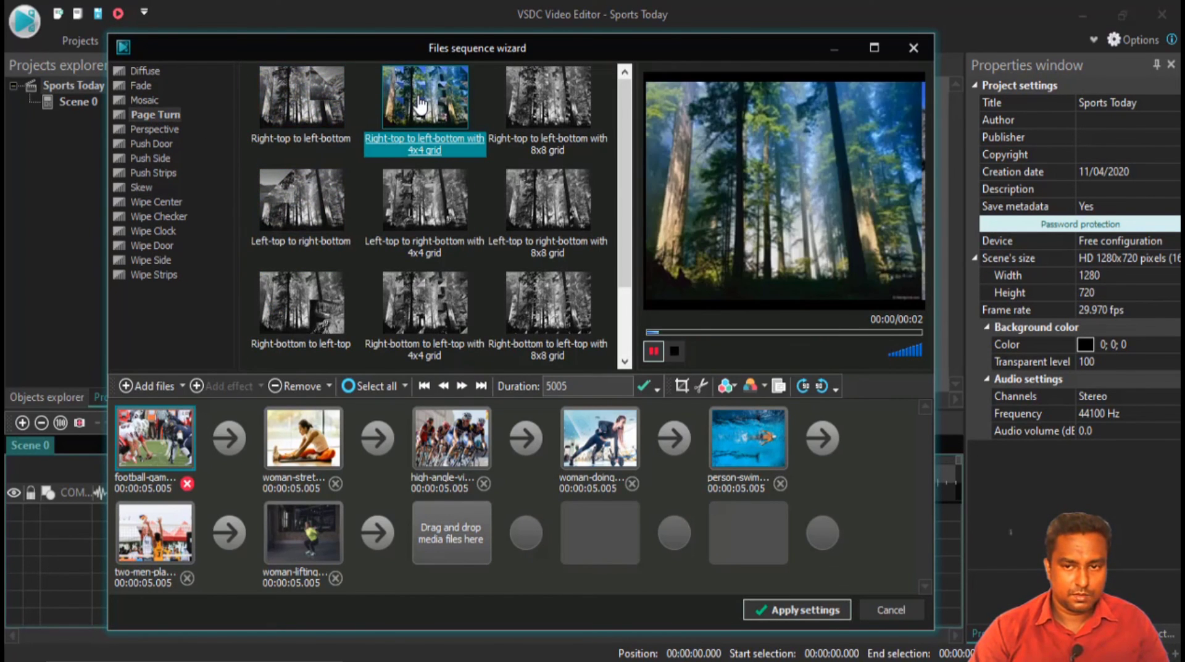
pyautogui.click(516, 98)
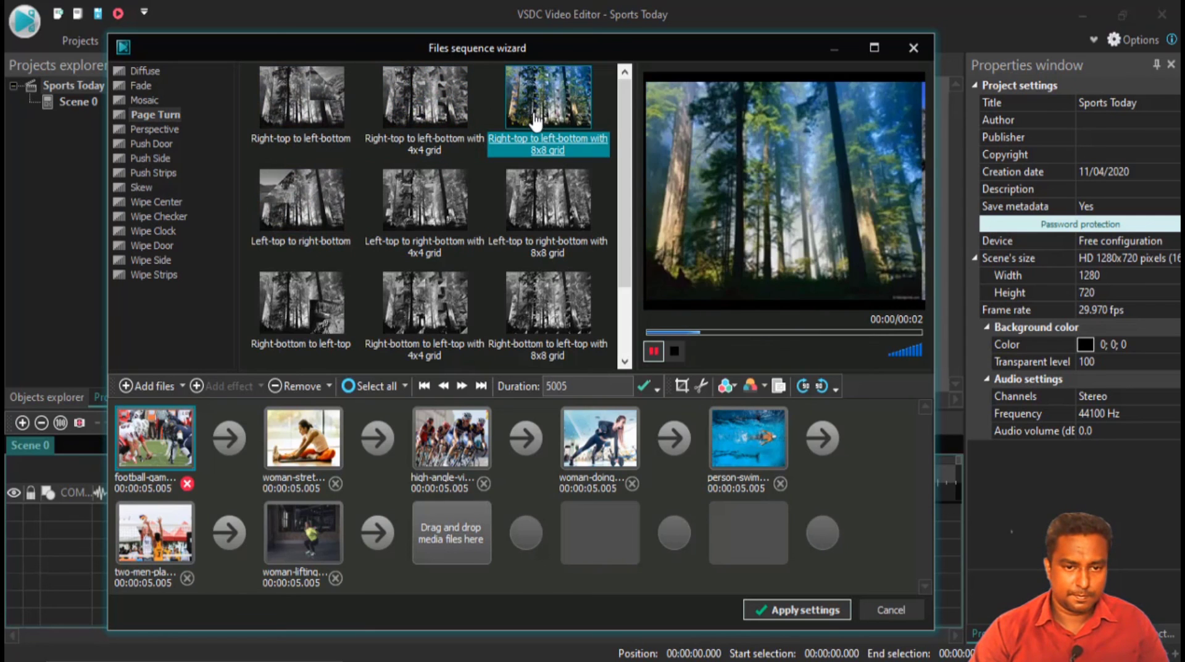
pyautogui.click(425, 207)
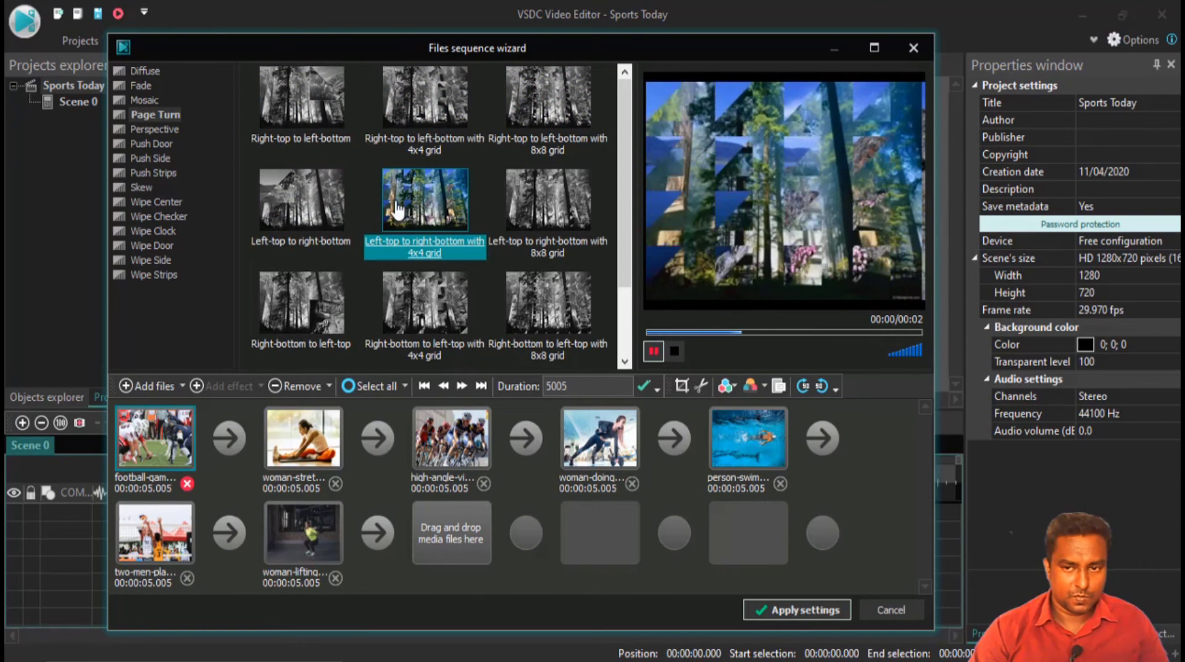
pyautogui.click(144, 129)
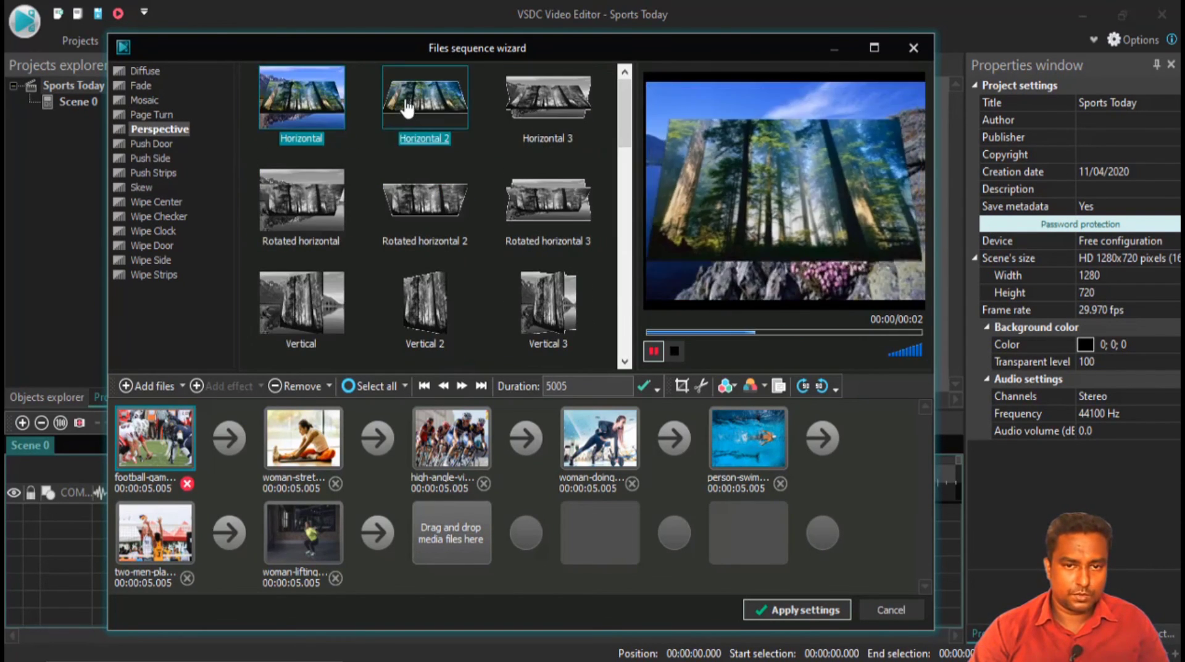
pyautogui.click(300, 223)
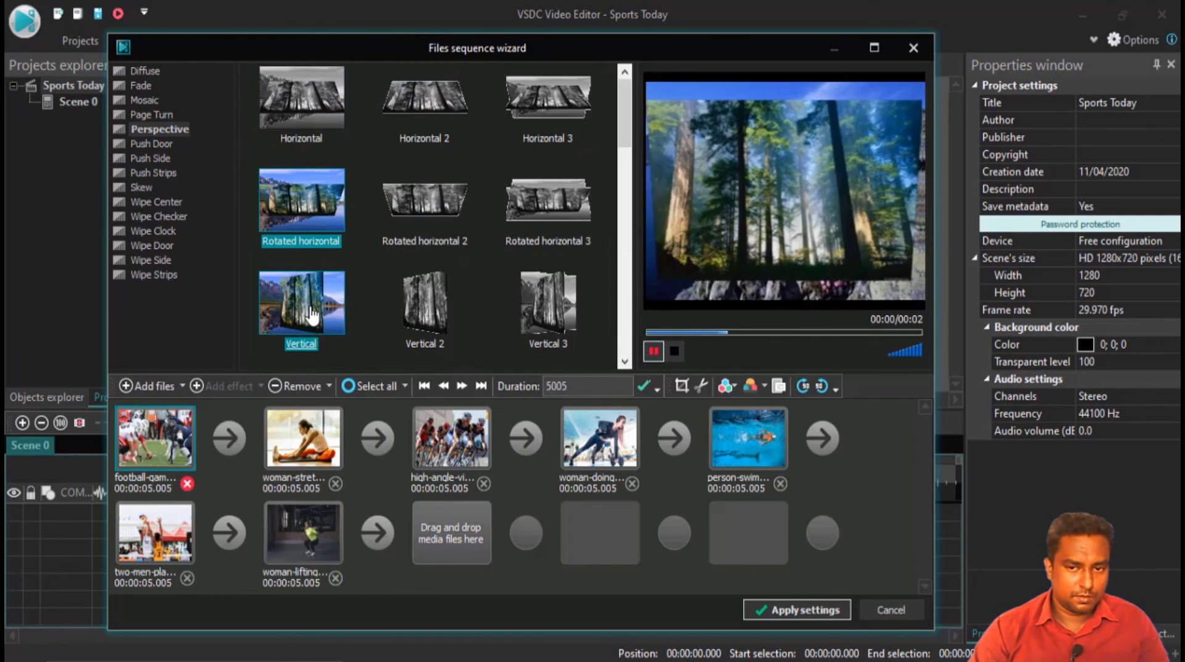
pyautogui.click(311, 336)
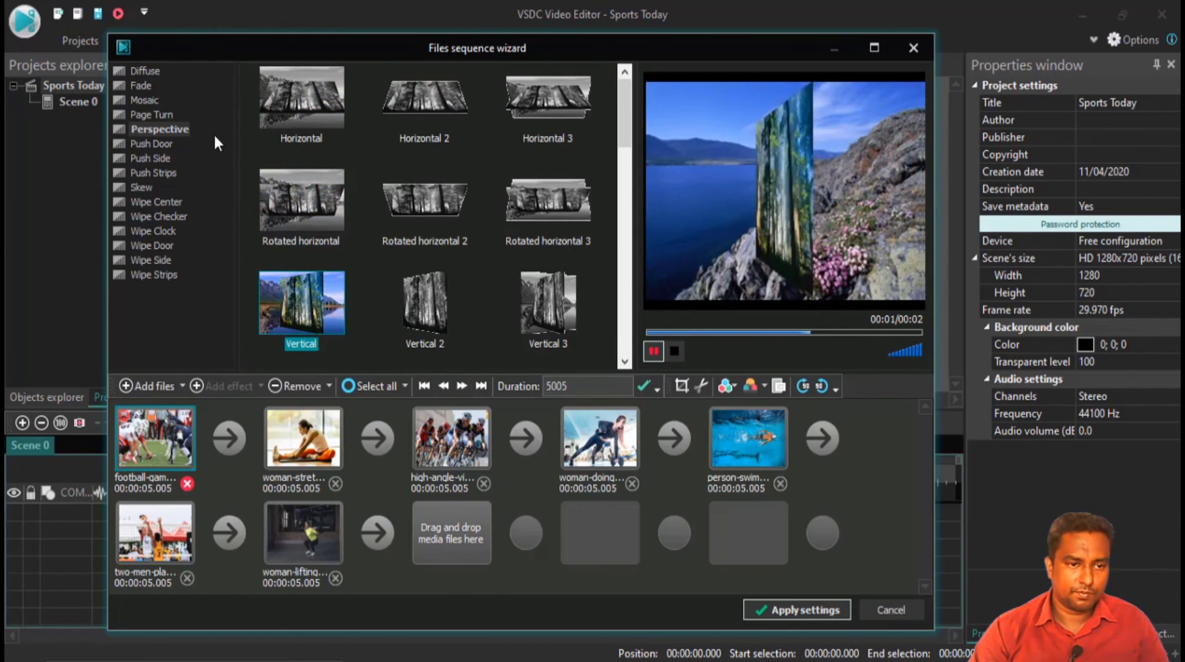
pyautogui.click(313, 104)
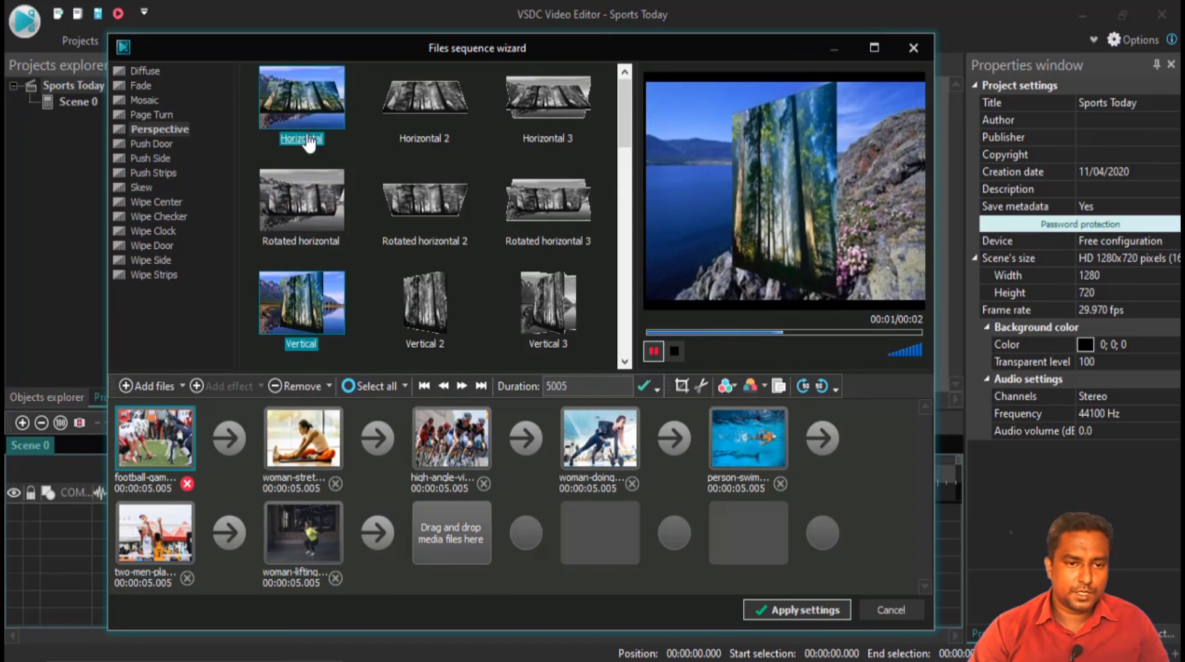
# Add the Perspective Horizontal transition after the football picture, Fade out after the stretching picture and Spiner with 32x32 pixels after the cyclists.
pyautogui.moveTo(294, 92); pyautogui.dragTo(223, 439)
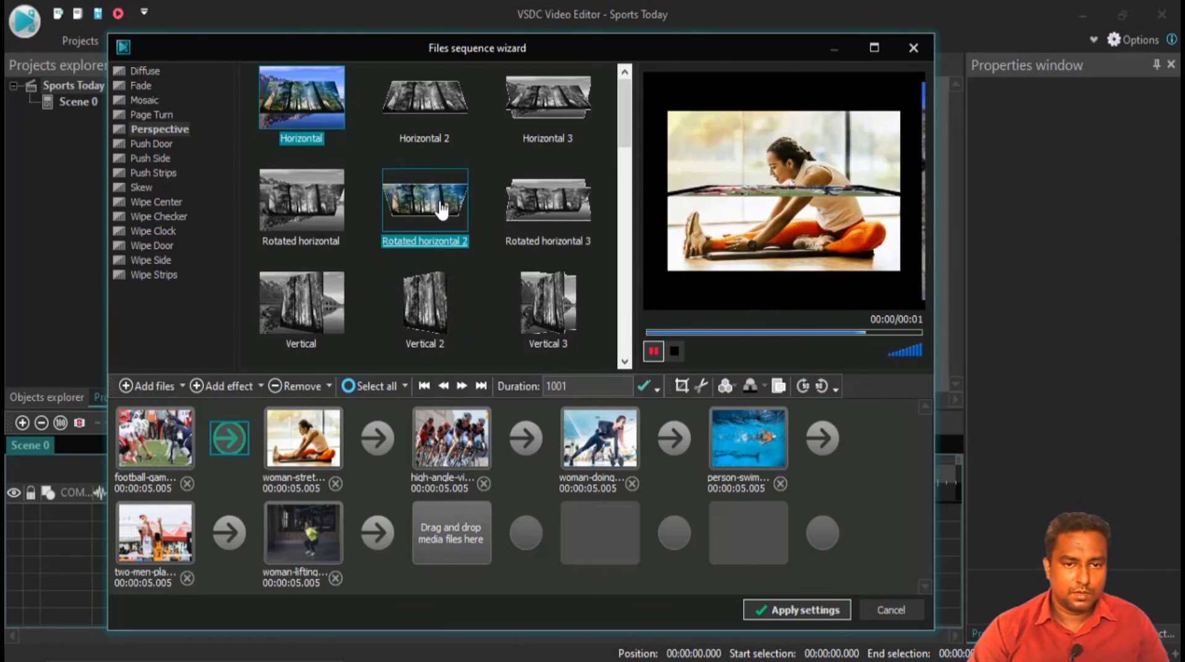
pyautogui.click(150, 99)
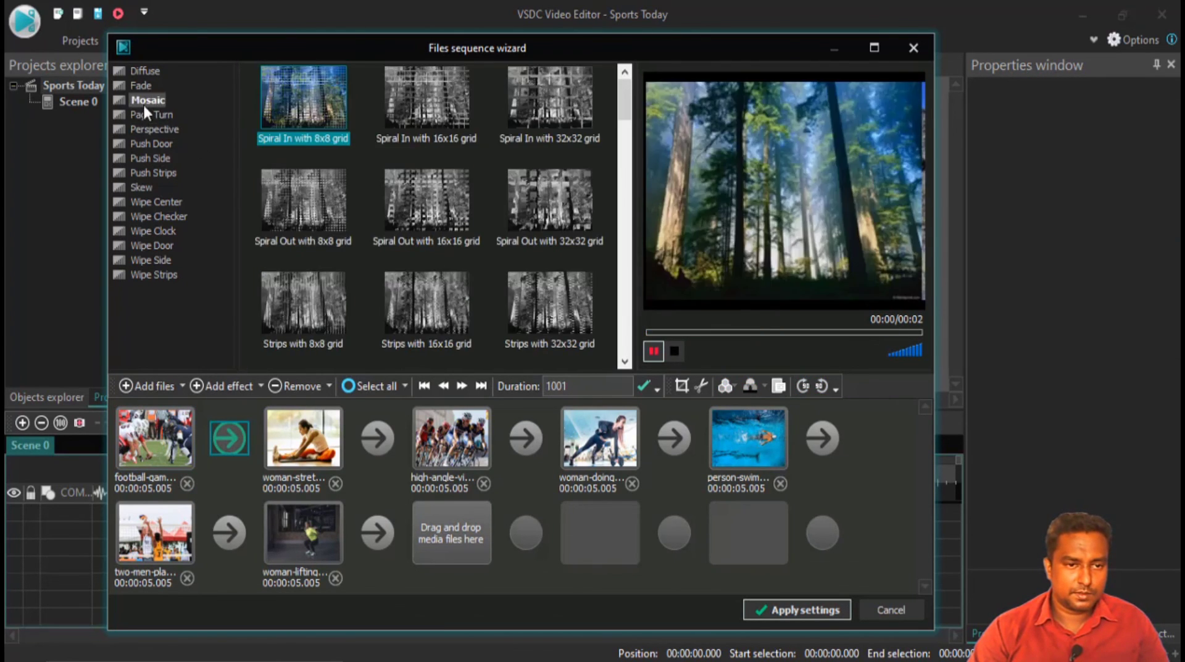
pyautogui.click(142, 71)
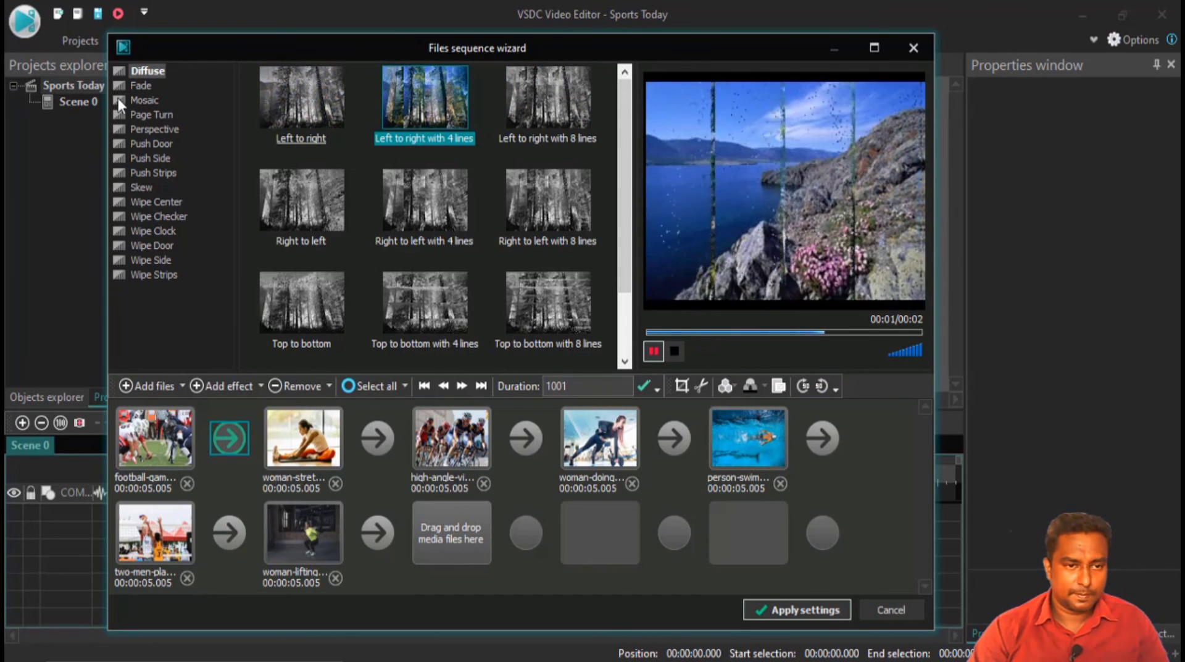
pyautogui.click(131, 86)
pyautogui.click(314, 139)
pyautogui.click(377, 437)
pyautogui.click(527, 438)
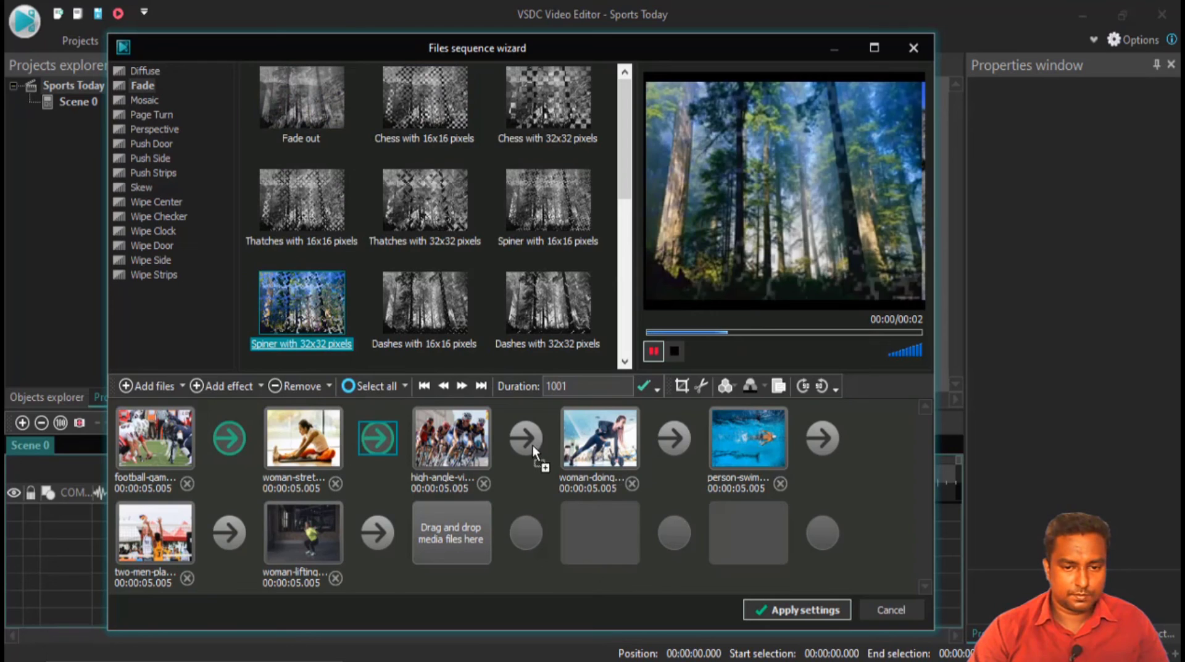
# Add transitions after the exercise picture (Wipe Clock Left to right opposite), swimming picture and volleyball picture (Top to bottom clockwise), and apply the wizard settings.
pyautogui.click(821, 438)
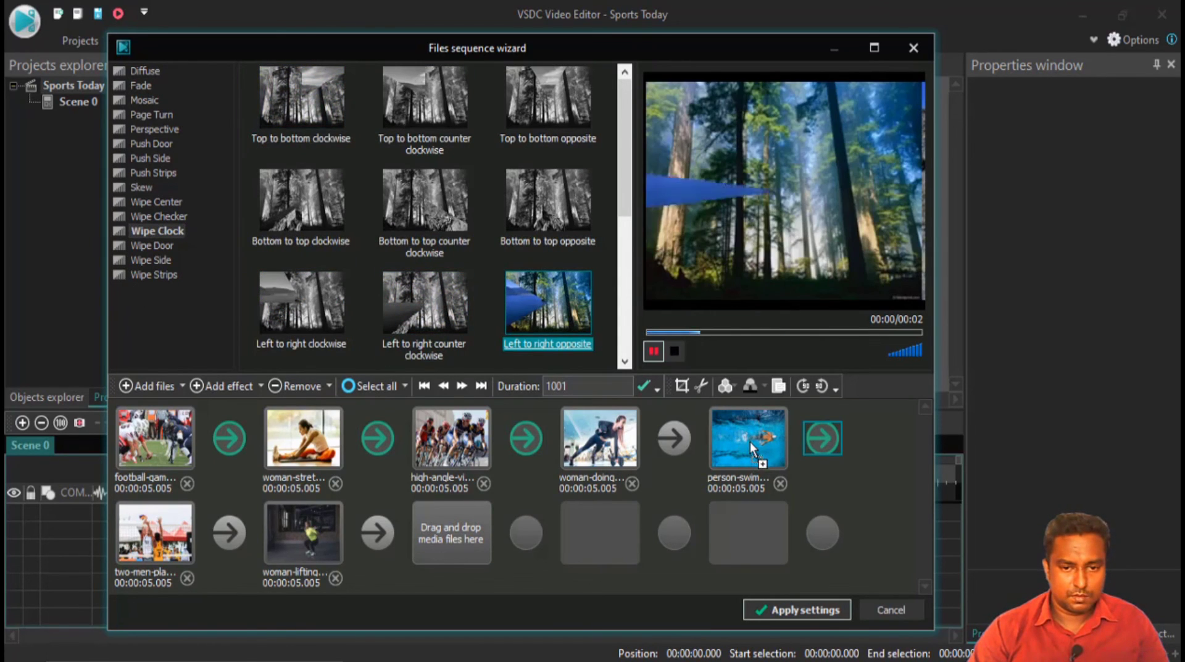
pyautogui.moveTo(669, 434); pyautogui.dragTo(671, 436)
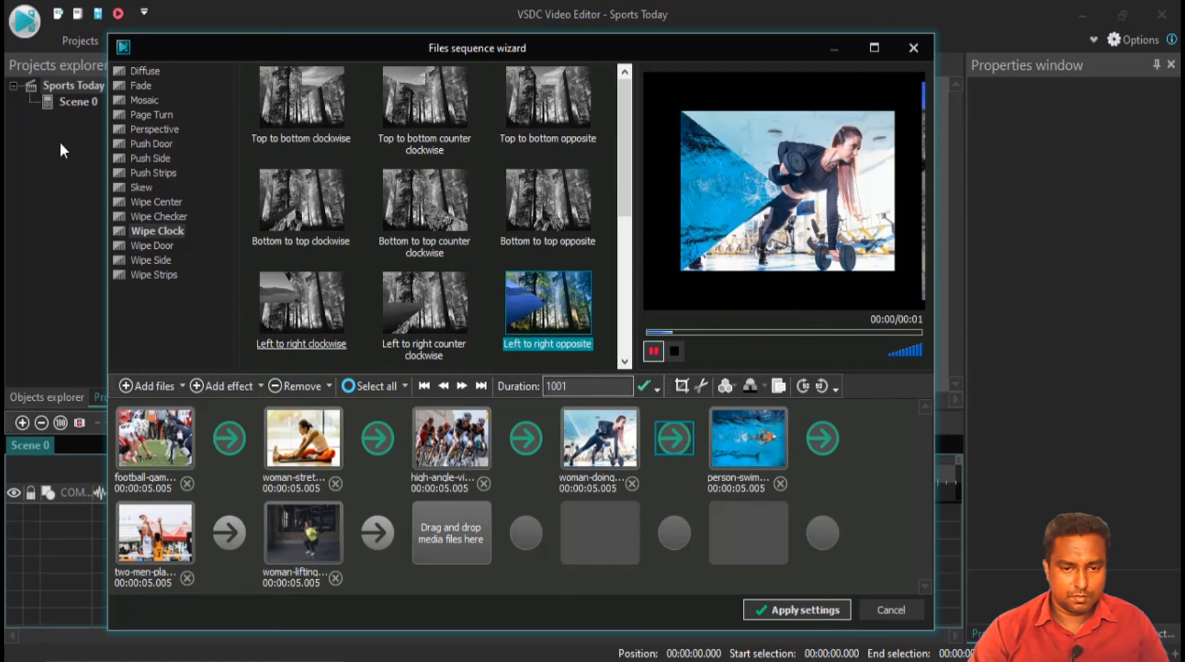
pyautogui.moveTo(296, 105); pyautogui.dragTo(250, 539)
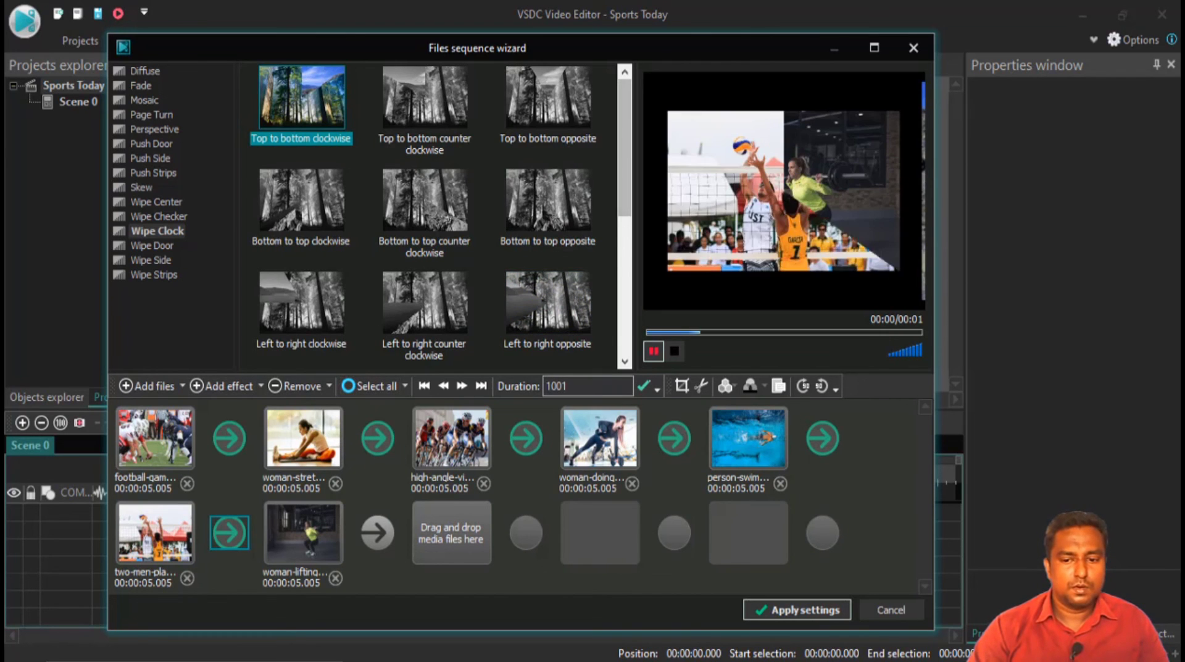
pyautogui.click(814, 614)
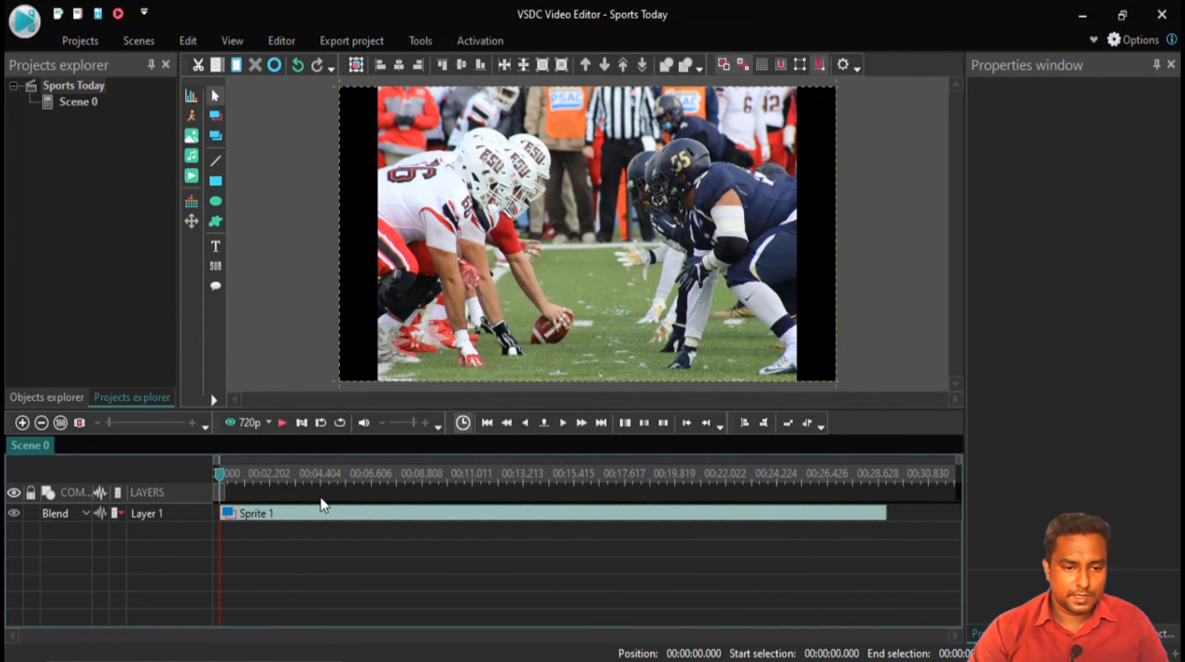
# Play the slideshow from the start to check the transitions between the first pictures, pausing on the cyclists.
pyautogui.press('space')
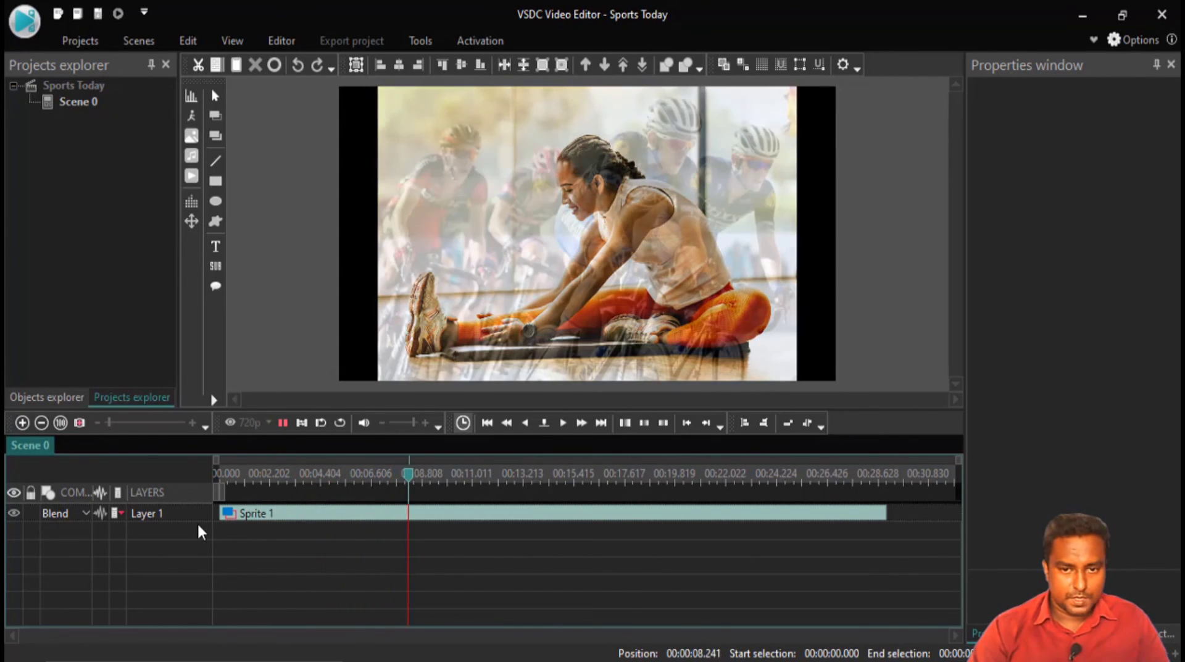
pyautogui.press('space')
pyautogui.press('space')
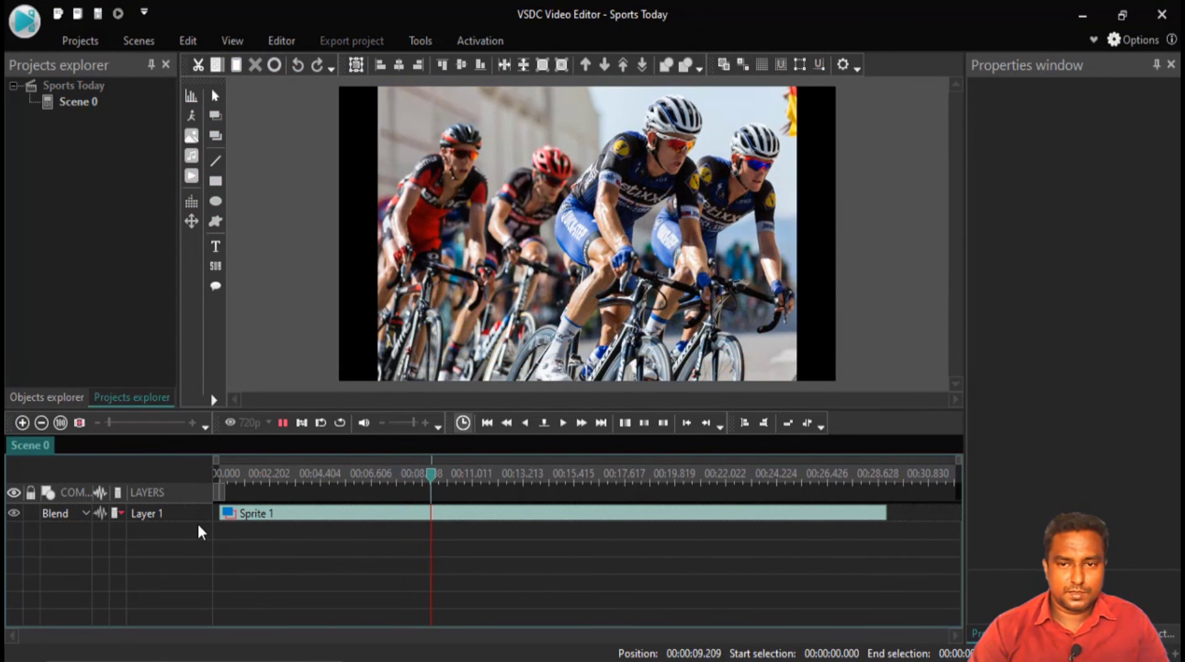
pyautogui.press('space')
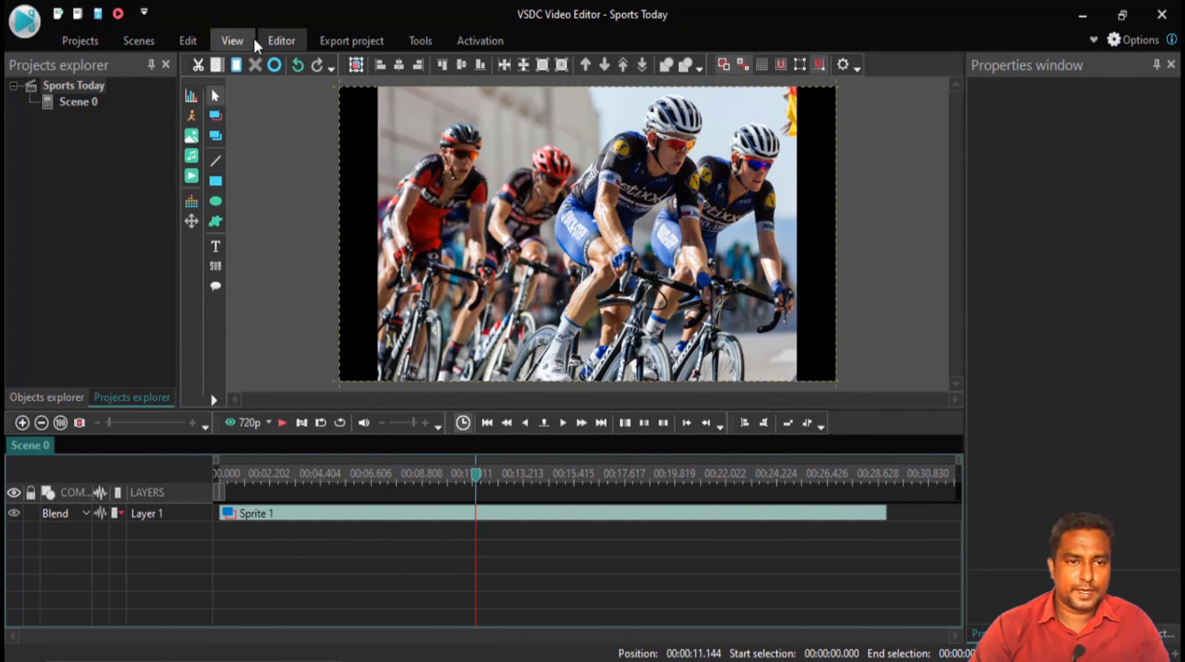
# Add the Skyline audio from the Audio Files folder of World of Animals, positioned from the scene begin on a new layer.
pyautogui.click(280, 46)
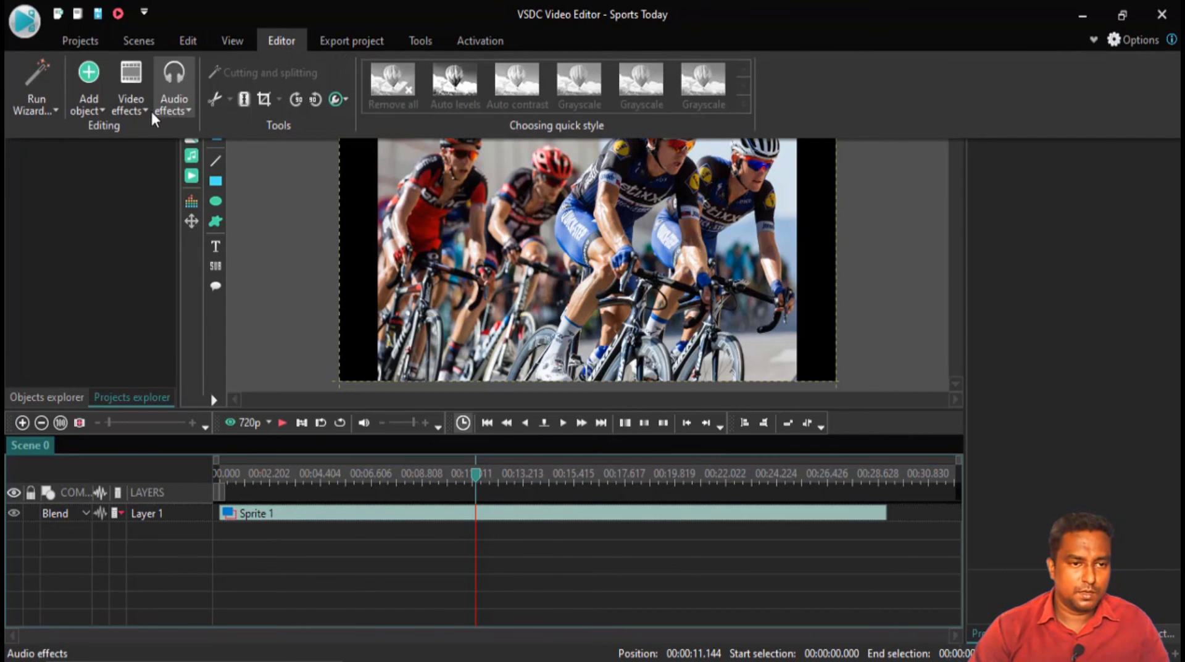
pyautogui.click(89, 93)
pyautogui.click(95, 395)
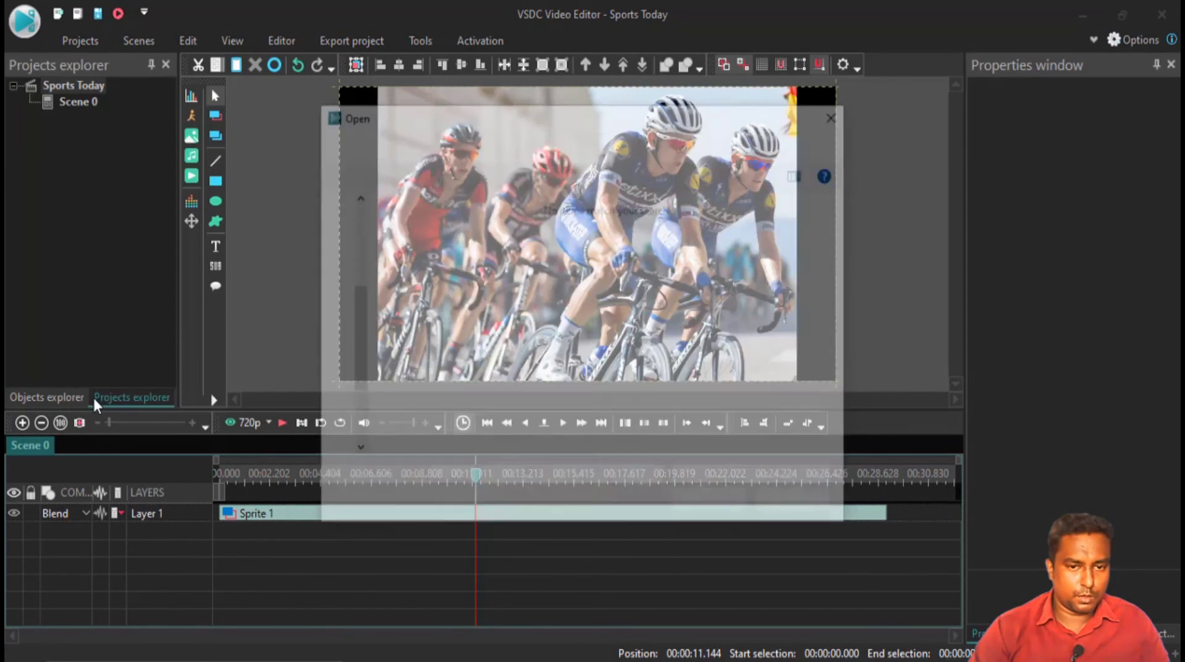
pyautogui.click(507, 144)
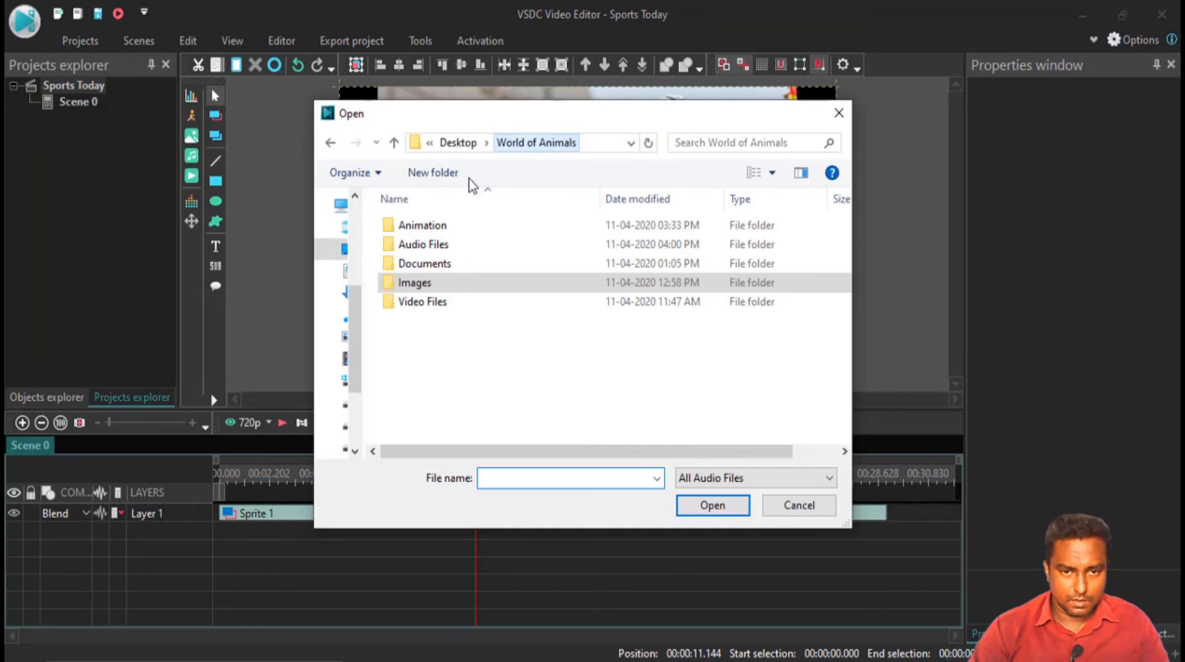
pyautogui.doubleClick(430, 246)
pyautogui.doubleClick(416, 243)
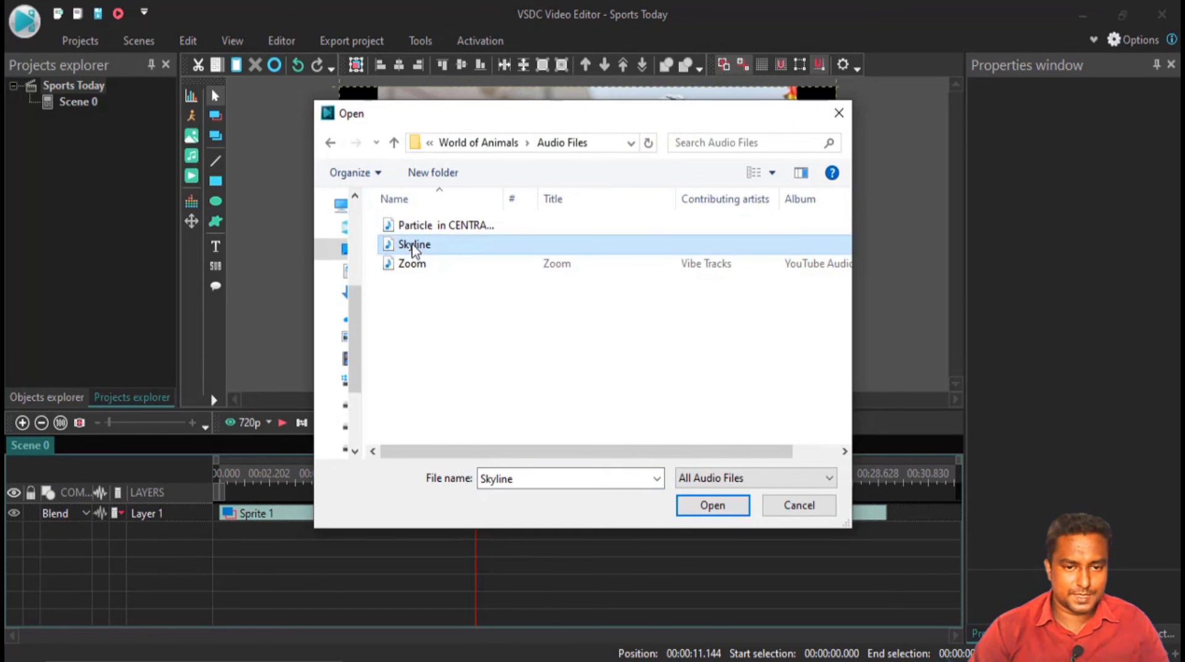
pyautogui.click(470, 279)
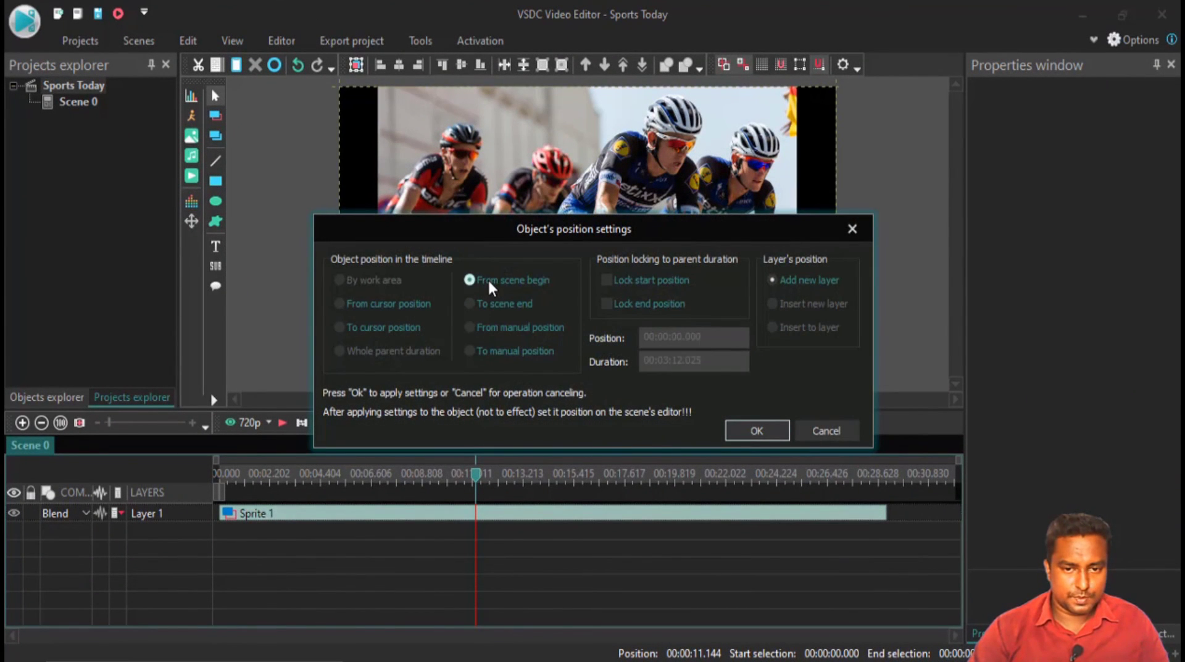
pyautogui.click(749, 423)
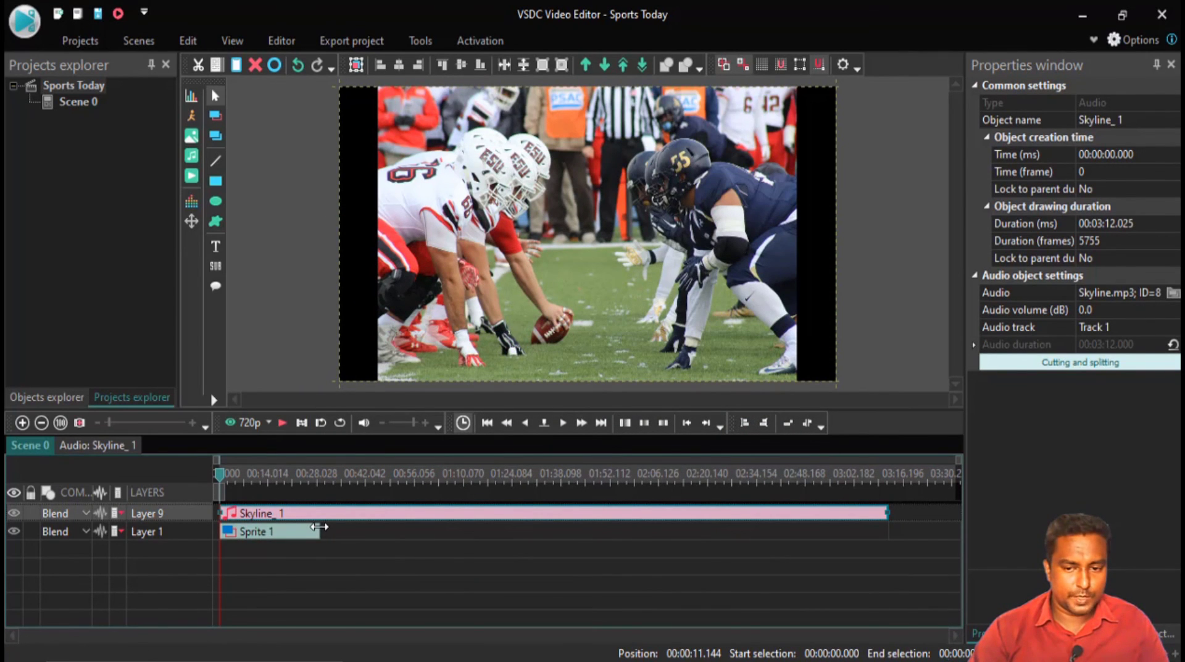
# Trim the Skyline audio to the end of the slideshow sprite and add a Fade Out amplitude effect positioned to scene end.
pyautogui.moveTo(887, 511); pyautogui.dragTo(323, 514)
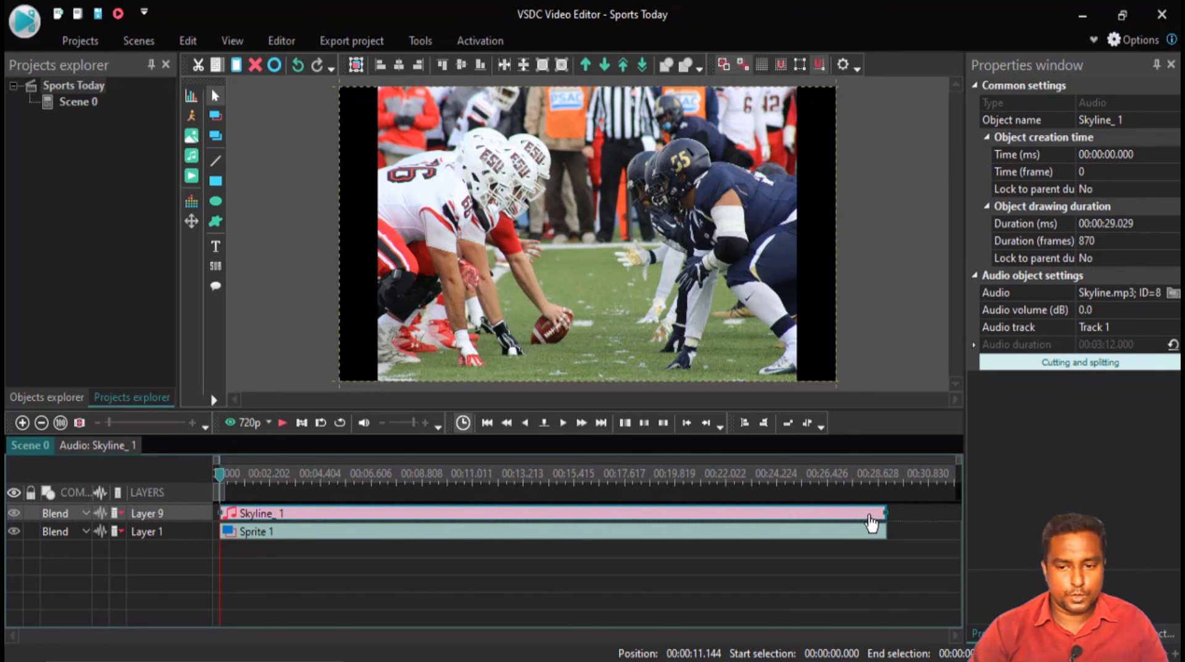
pyautogui.rightClick(871, 517)
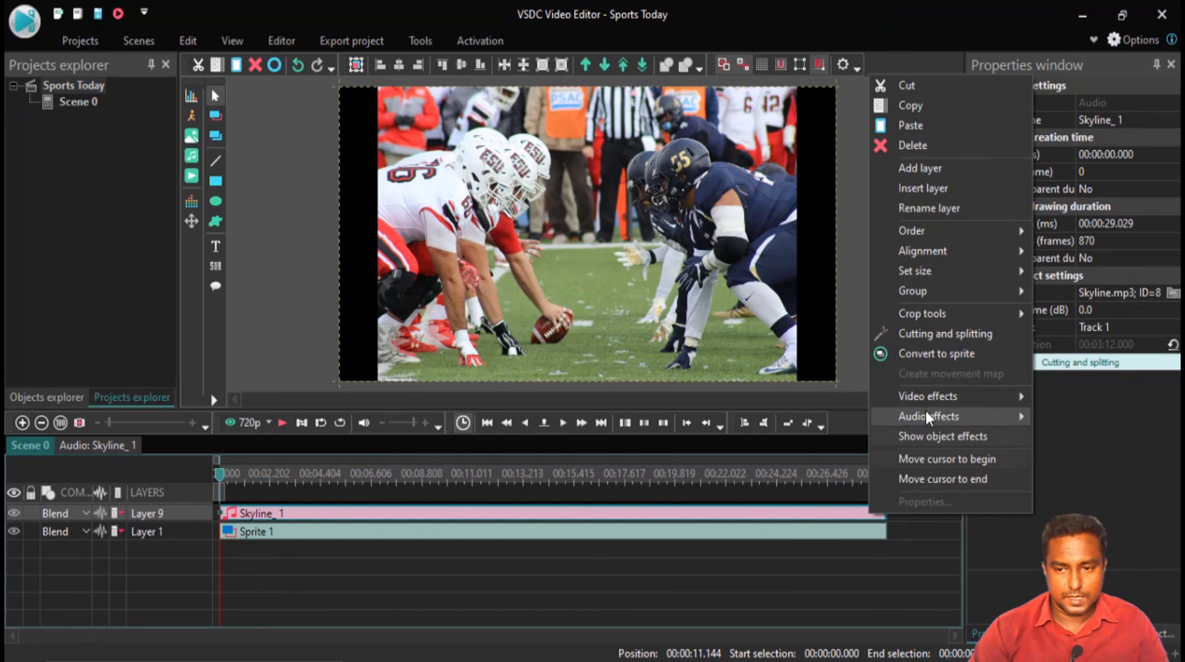
pyautogui.moveTo(928, 417)
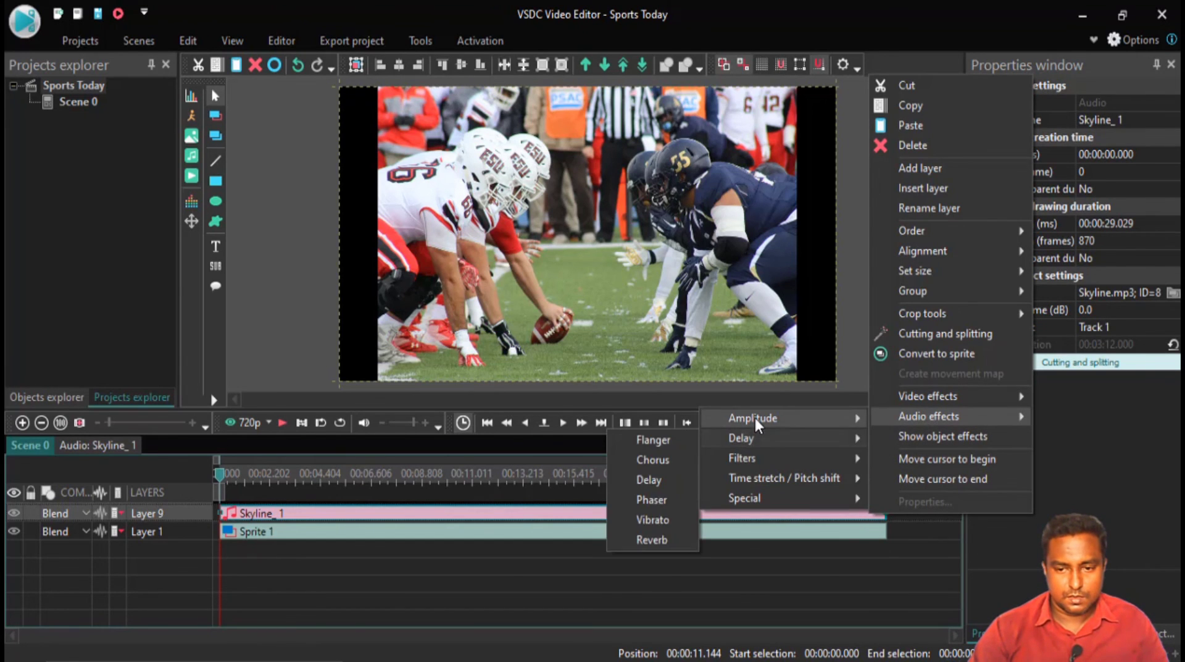
pyautogui.moveTo(753, 417)
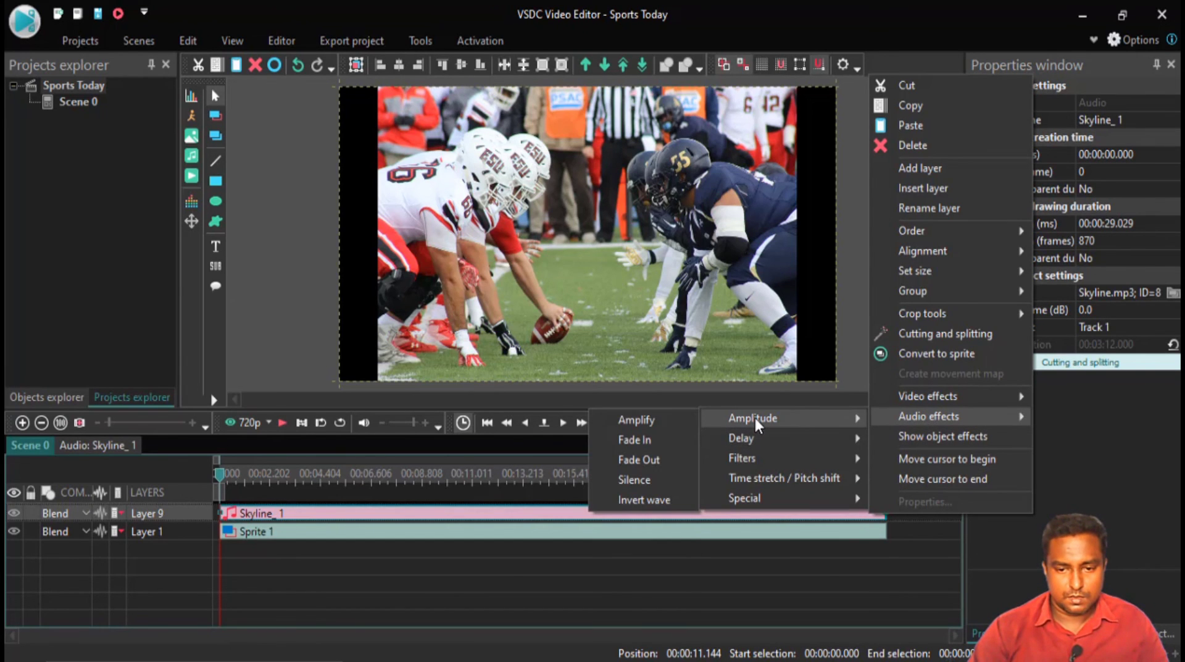
pyautogui.click(642, 460)
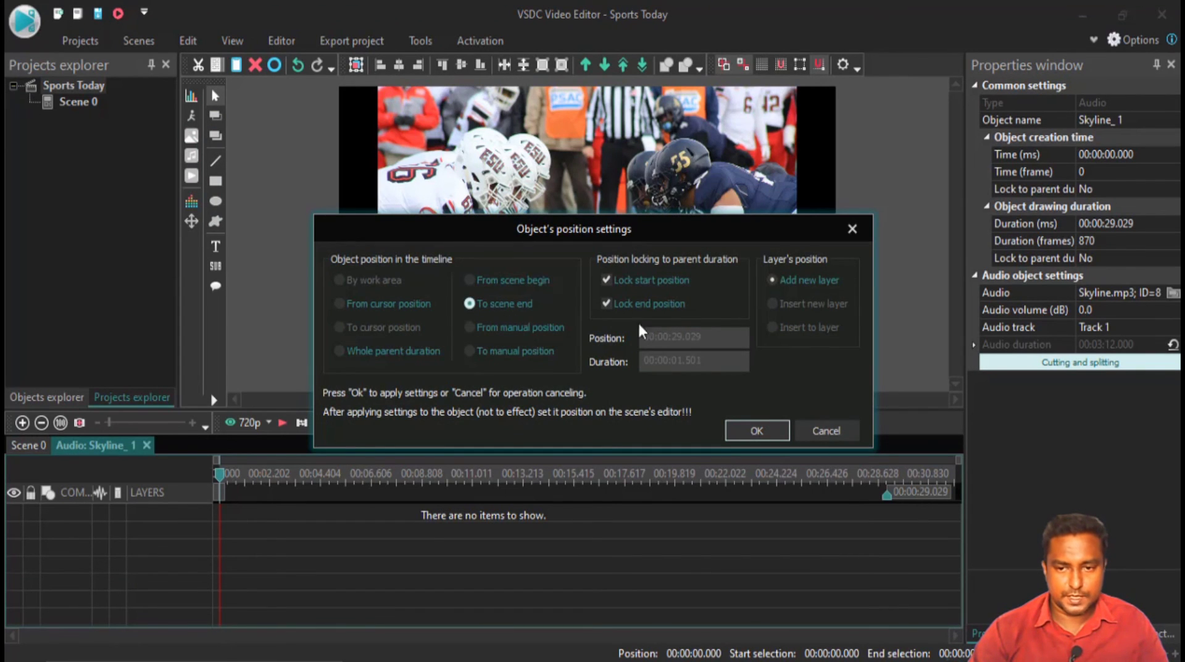
pyautogui.click(757, 430)
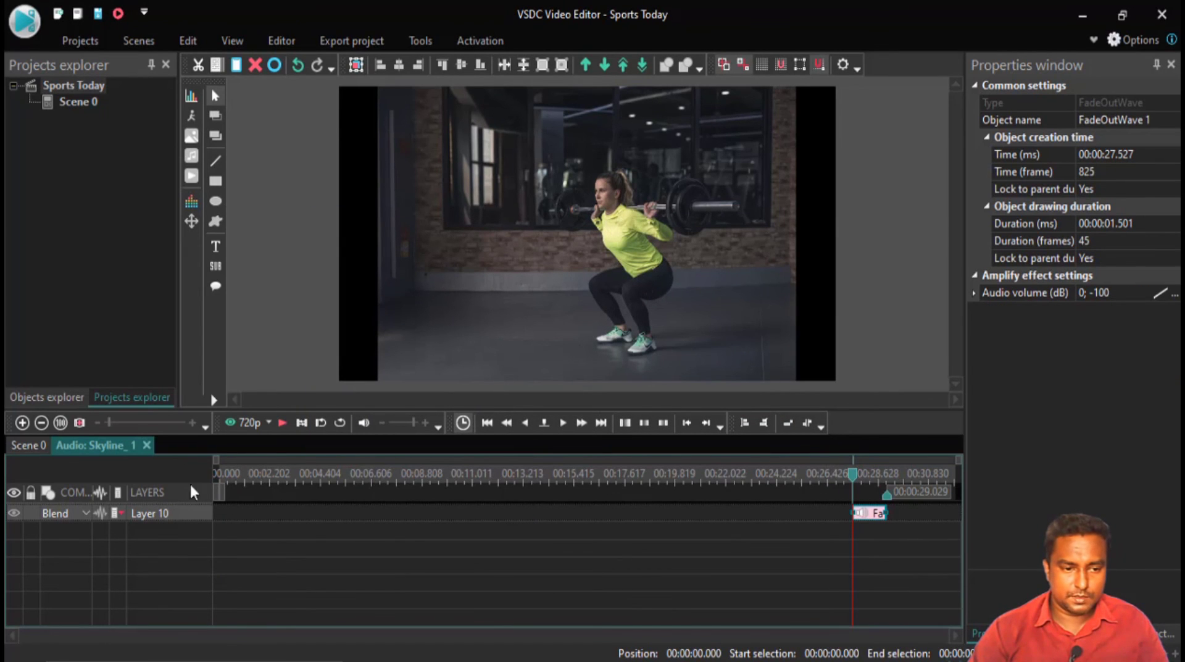
# Return to Scene 0, play the slideshow's ending to check the audio fade, and move the playhead back to the start.
pyautogui.click(25, 445)
pyautogui.press('space')
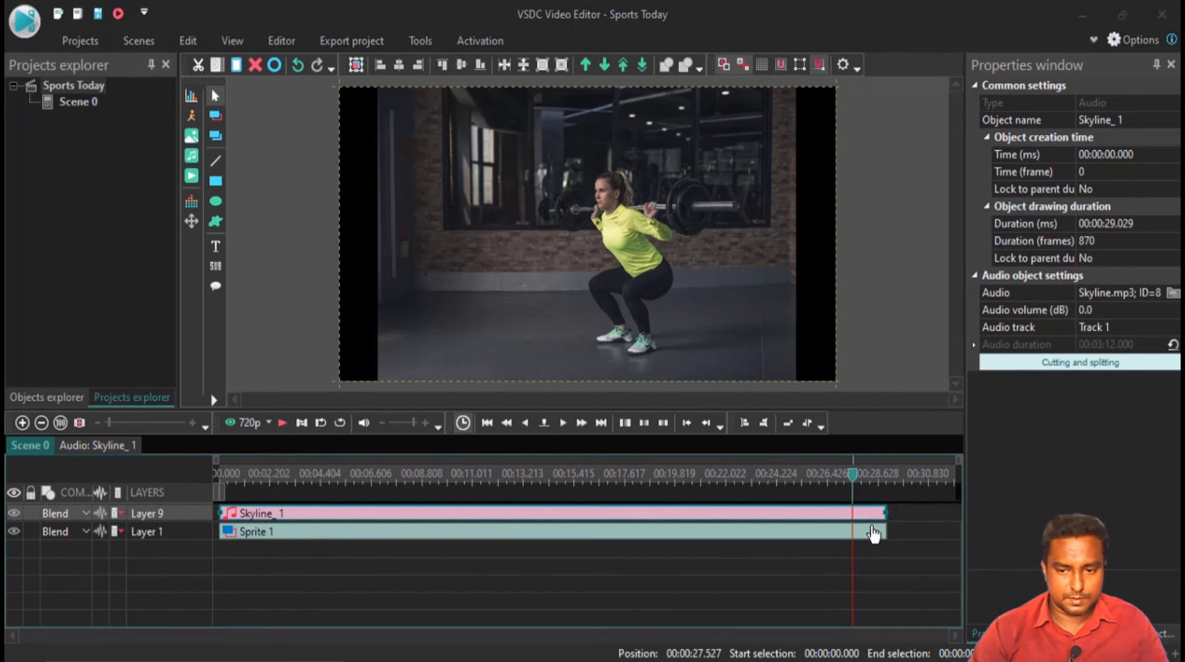
pyautogui.press('space')
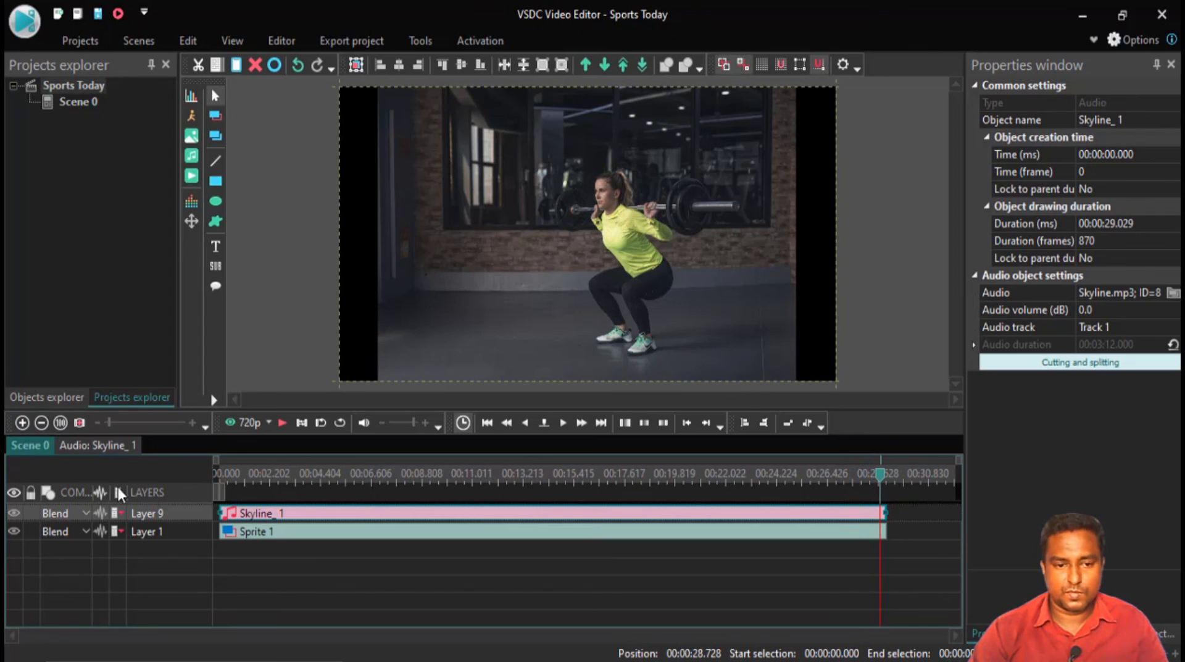
pyautogui.moveTo(256, 466); pyautogui.dragTo(193, 469)
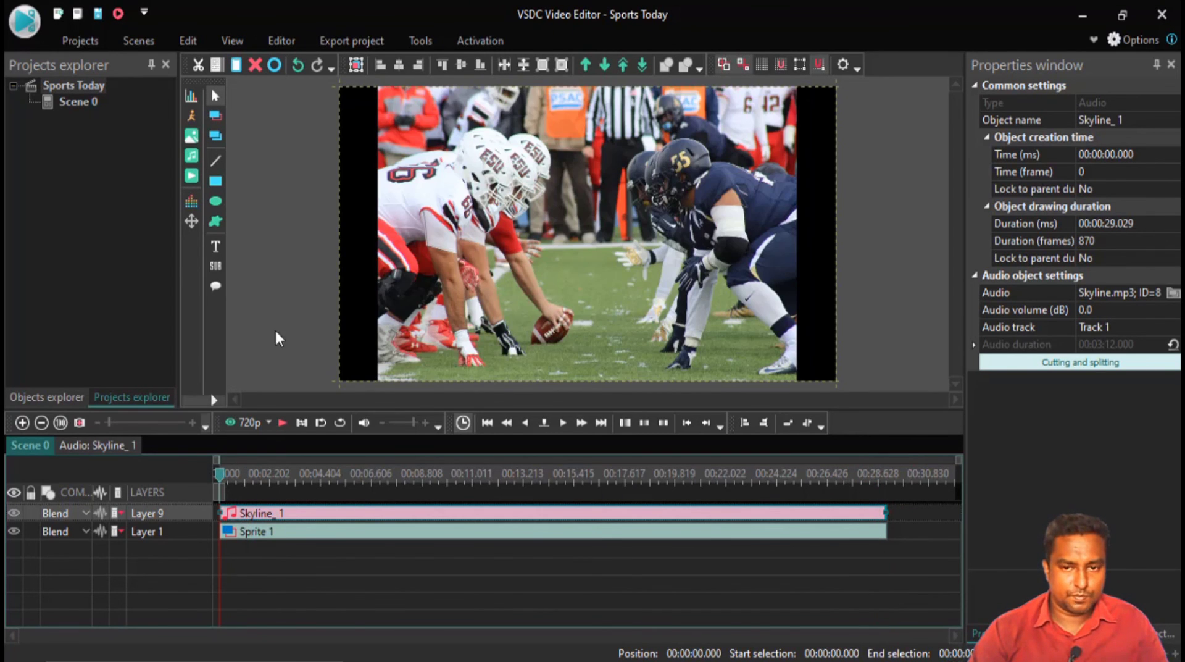
# Export the project as the AVI video Sports Today in the Audio Files folder, continuing without premium features.
pyautogui.click(351, 39)
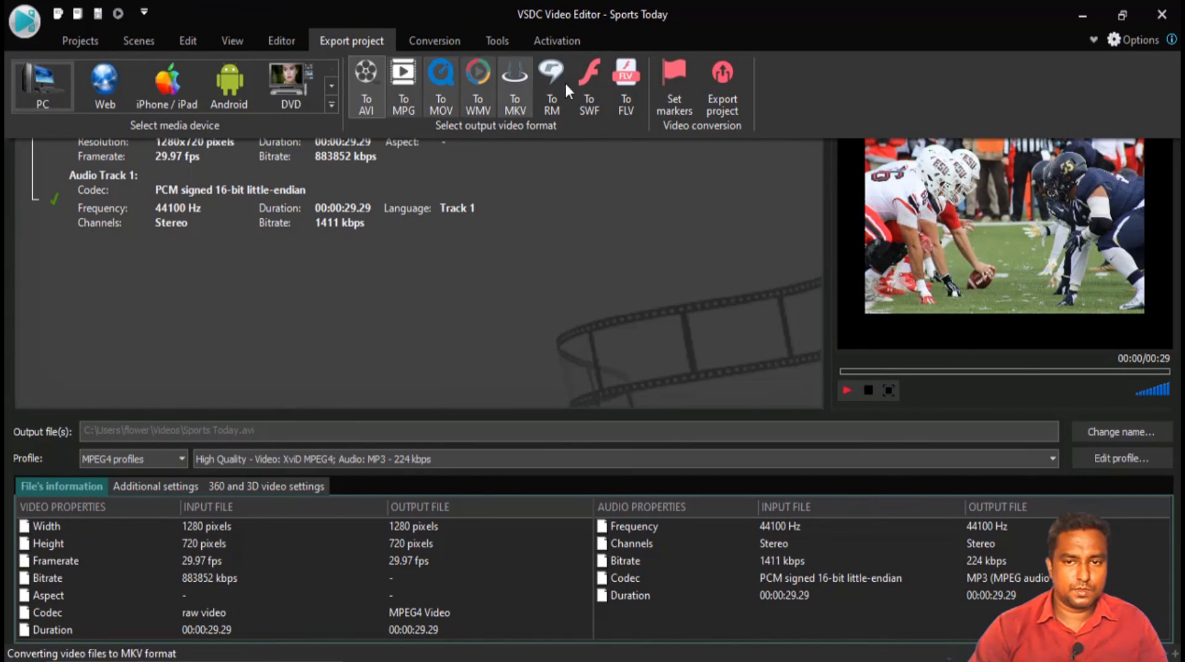
pyautogui.click(1098, 434)
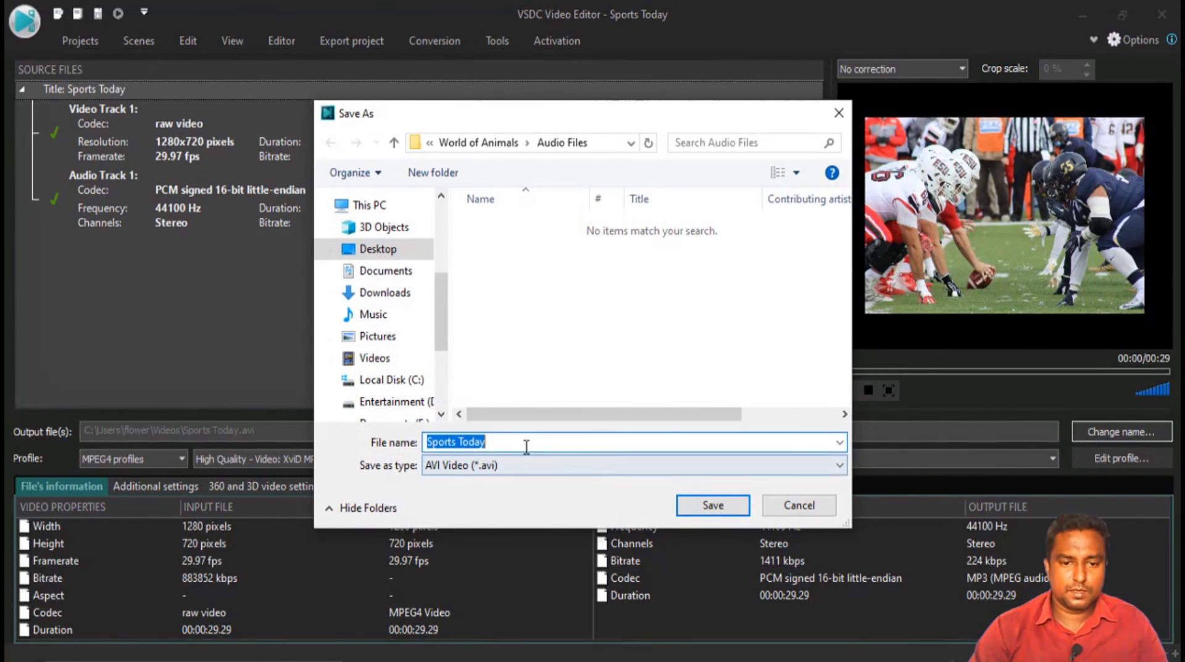
pyautogui.click(698, 503)
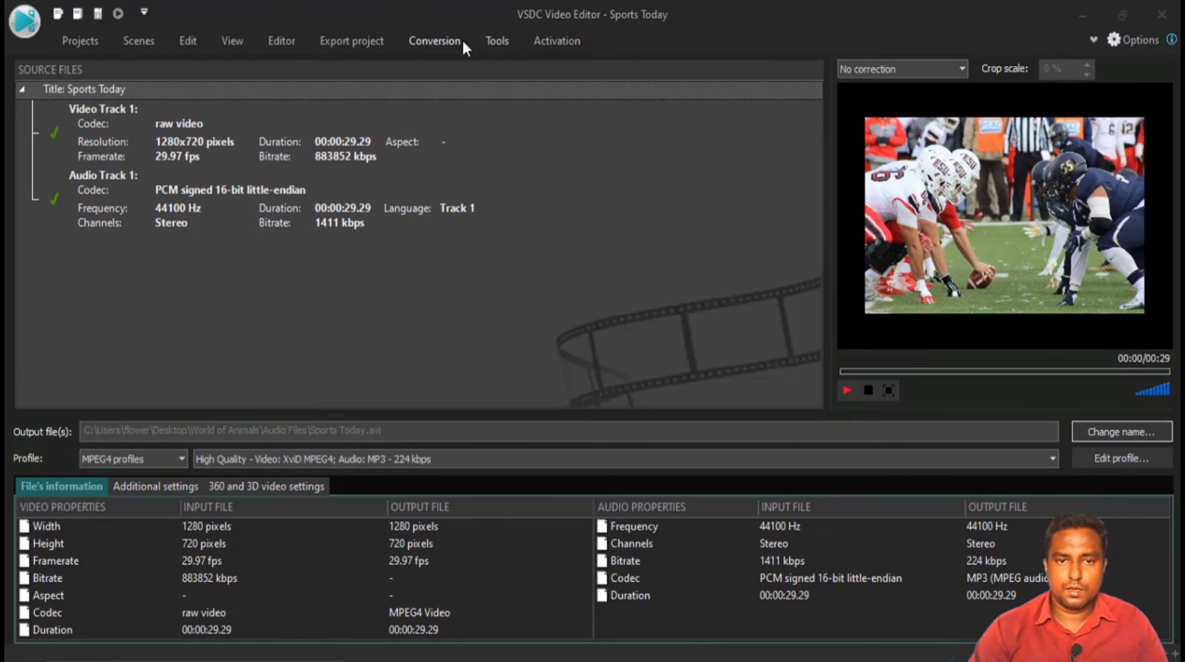
pyautogui.click(322, 46)
pyautogui.click(722, 75)
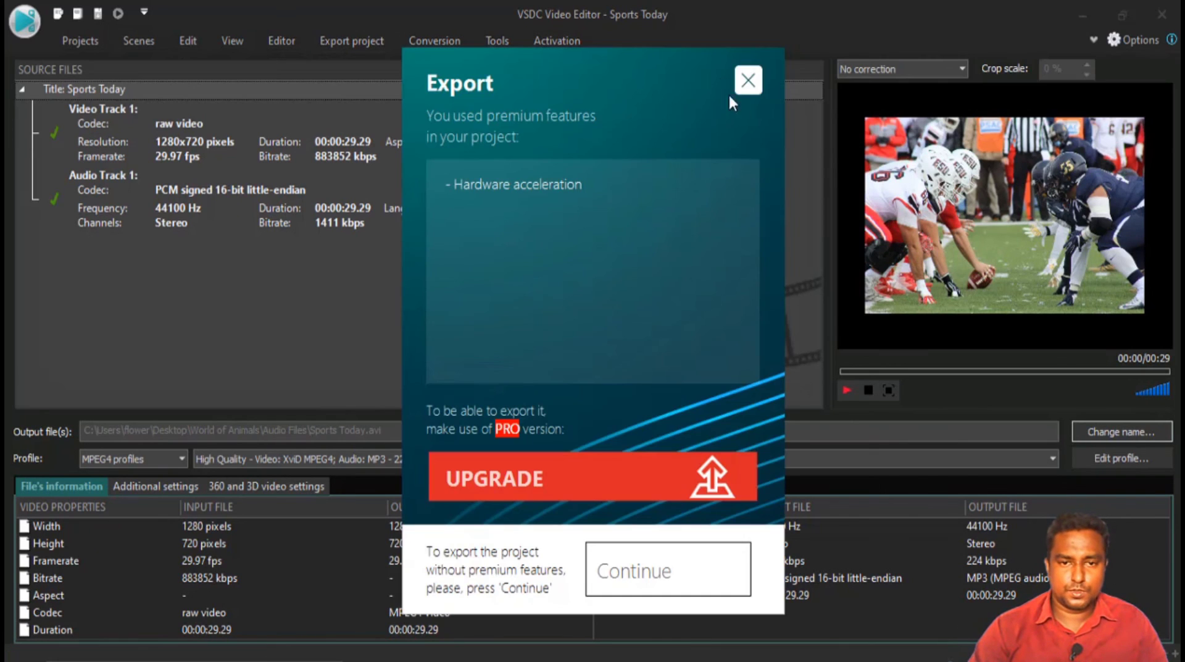
pyautogui.click(626, 583)
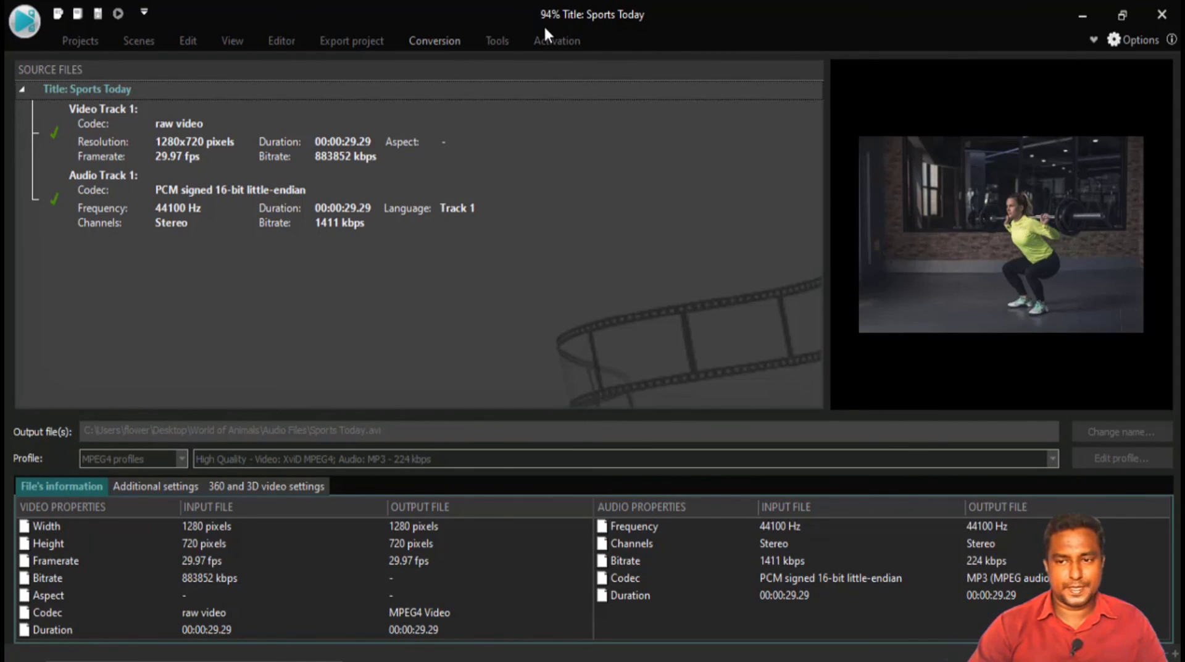
pyautogui.click(705, 327)
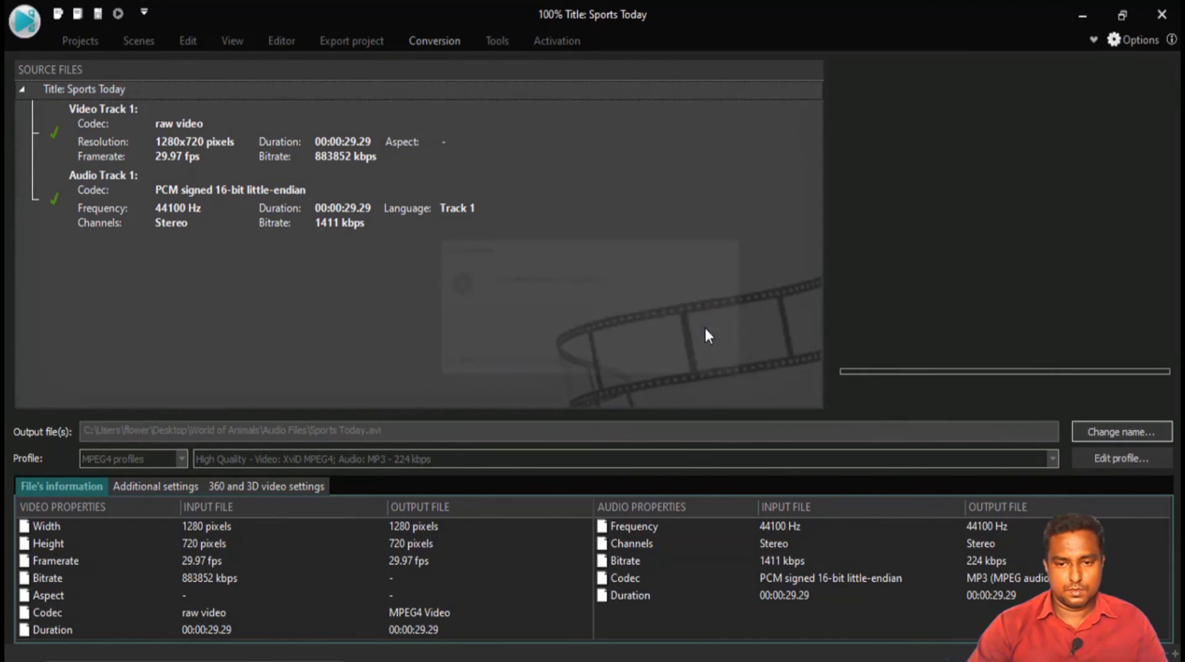
# Switch to File Explorer and open the Audio Files folder inside World of Animals to find the exported video.
pyautogui.click(1081, 18)
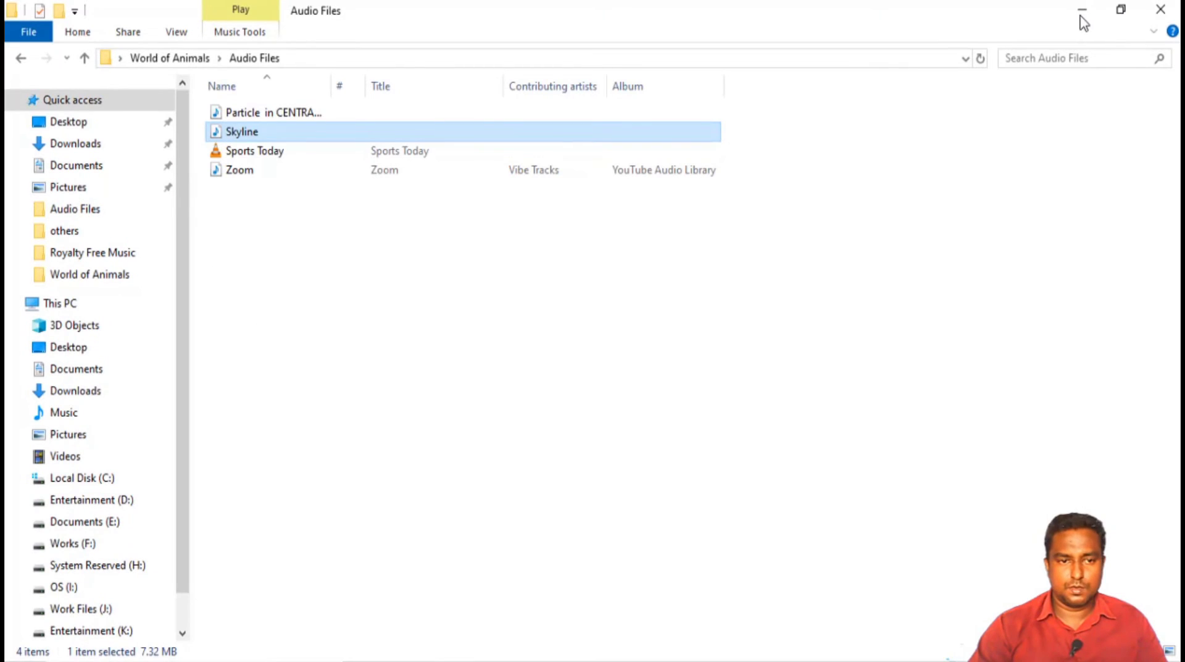
pyautogui.click(611, 368)
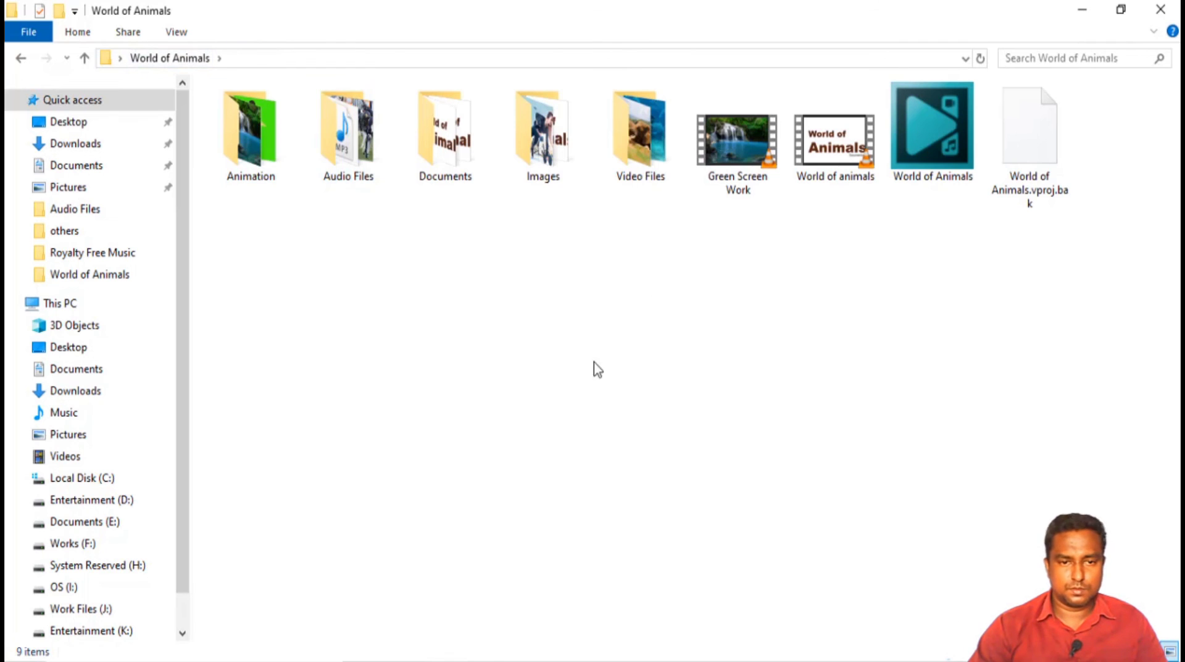
pyautogui.doubleClick(348, 138)
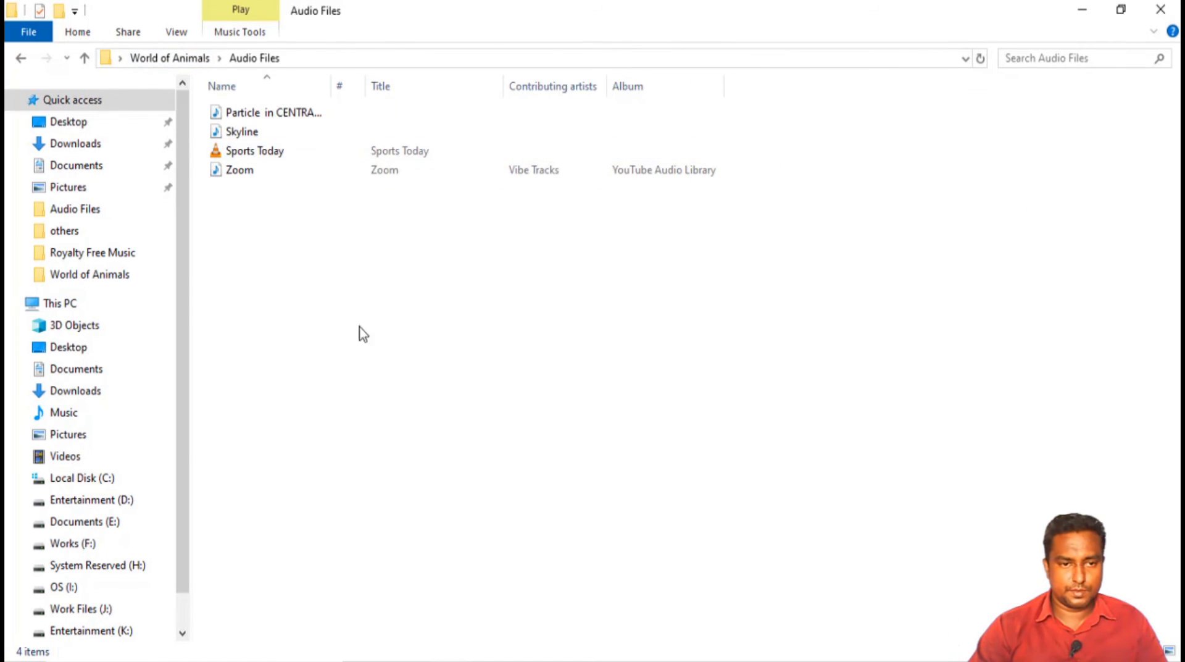
# Move the exported Sports Today video from the Audio Files folder into the World of Animals folder.
pyautogui.click(260, 155)
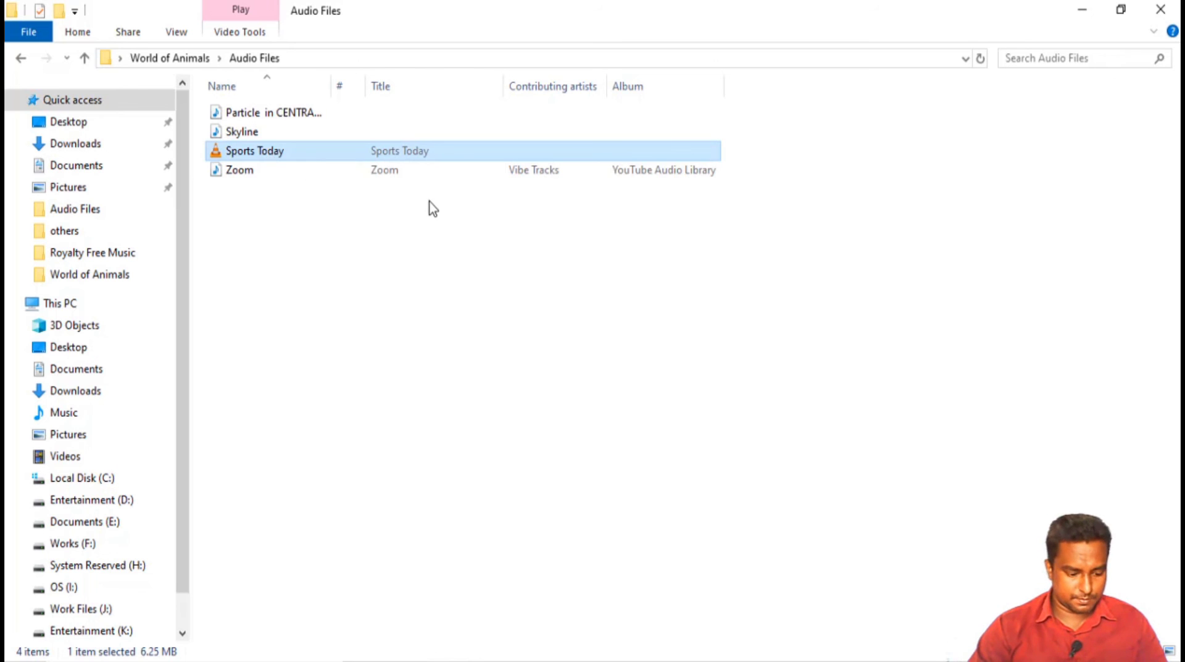
pyautogui.press('BackSpace')
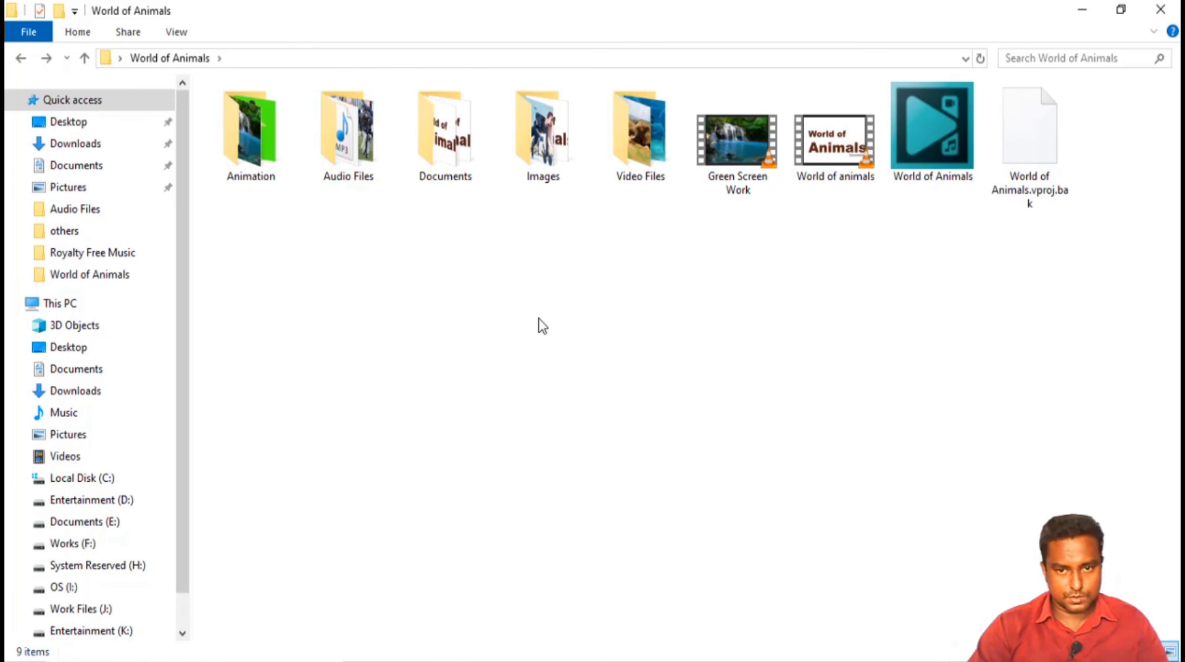
pyautogui.hotkey('ctrl', 'v')
pyautogui.click(714, 374)
pyautogui.click(1121, 152)
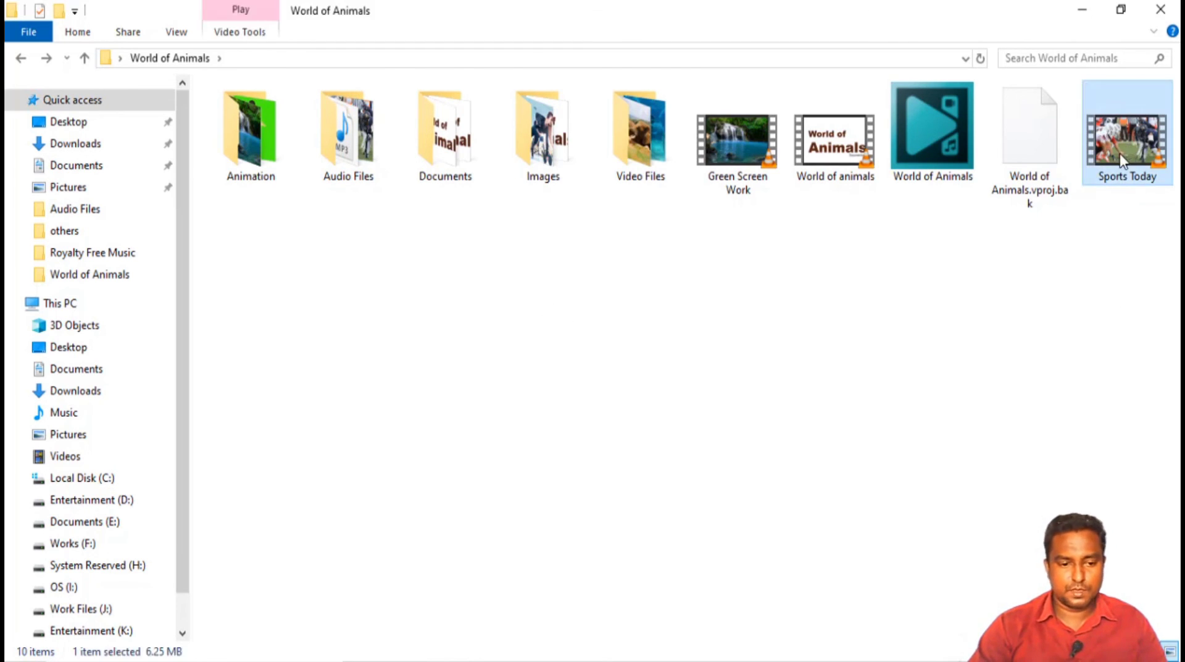
# Play the Sports Today video full screen and lower the playback volume to 80% while checking the slideshow.
pyautogui.doubleClick(1121, 156)
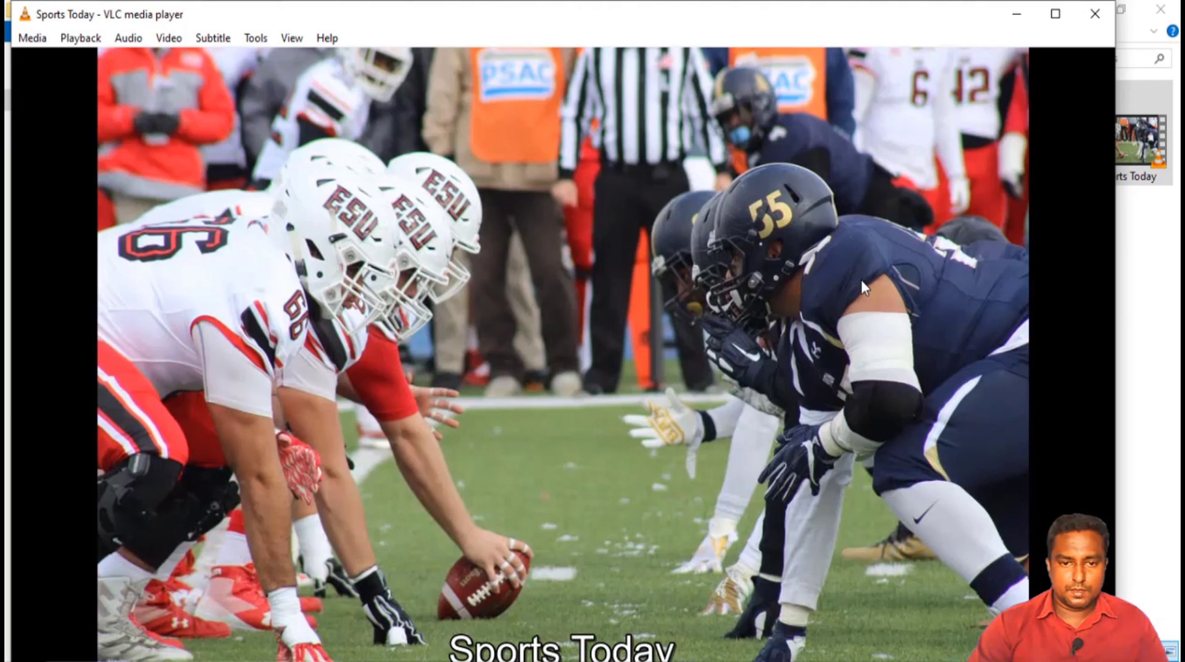
pyautogui.doubleClick(859, 281)
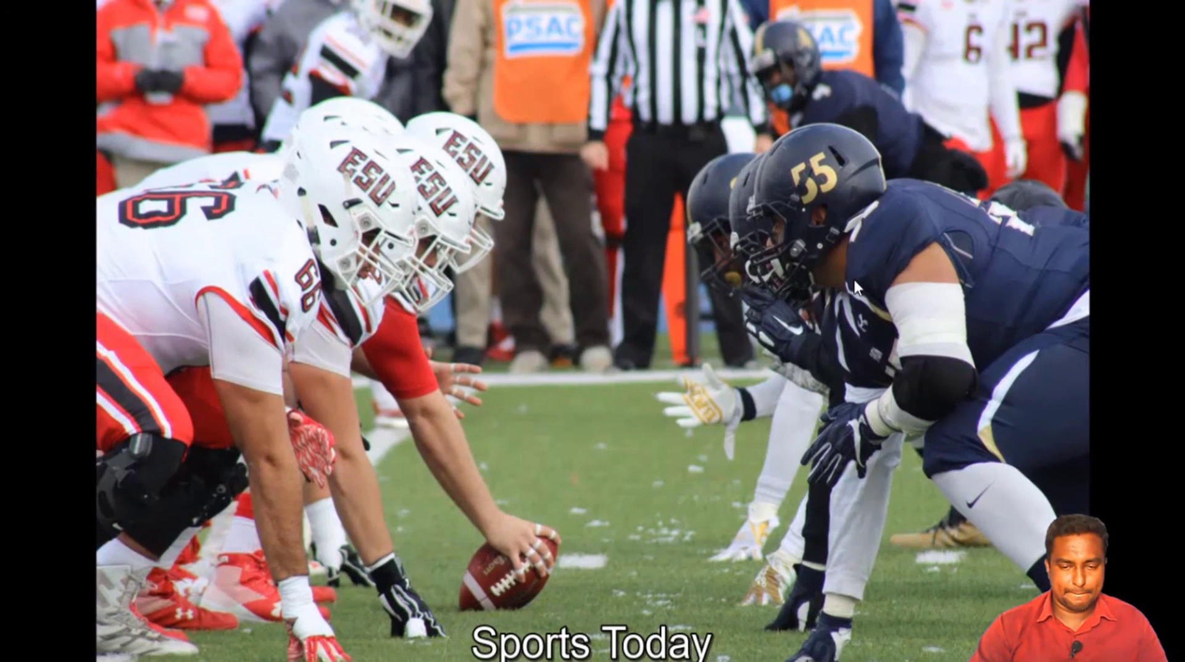
pyautogui.scroll(-3, 850, 276)
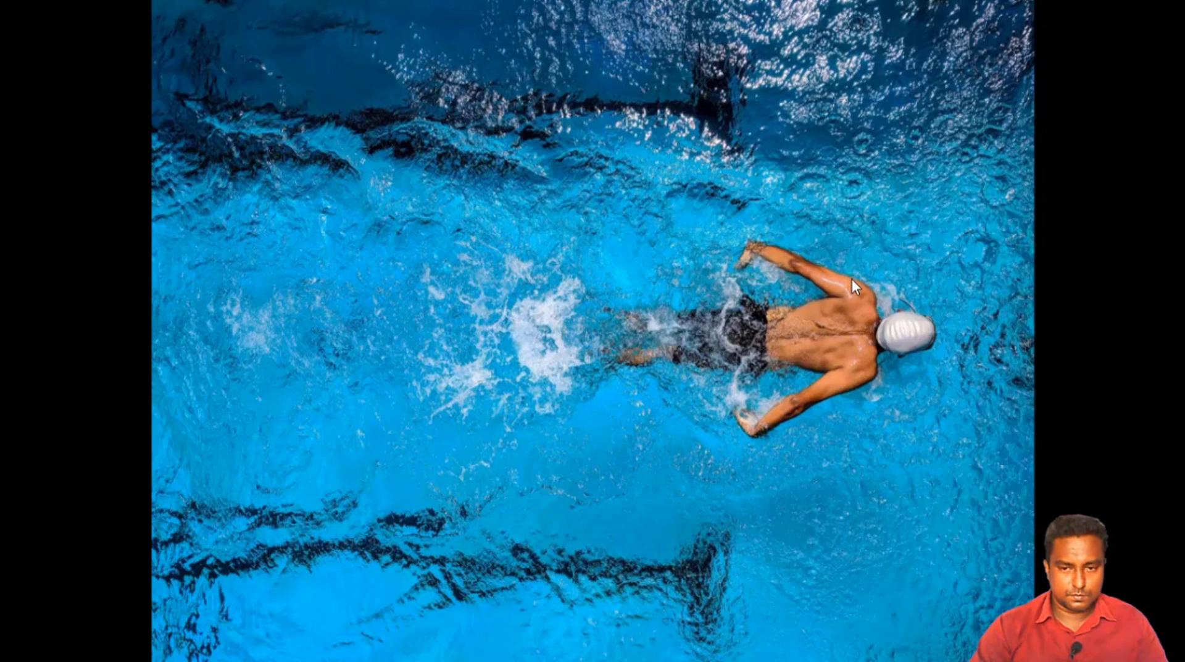
pyautogui.scroll(-1, 844, 280)
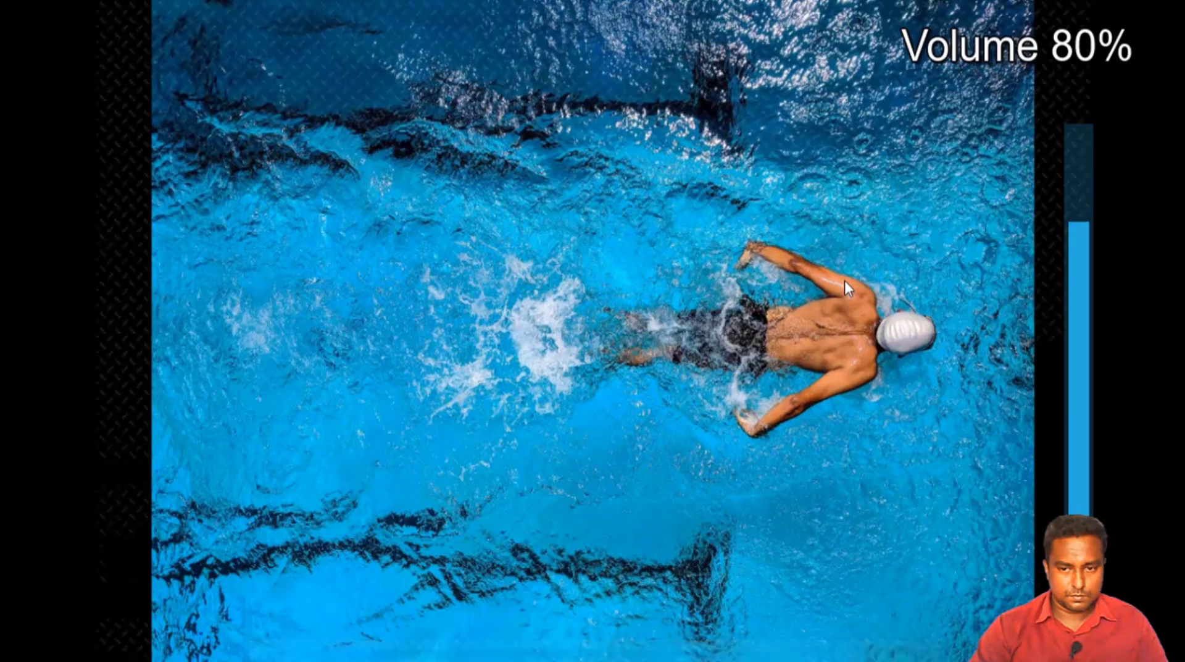
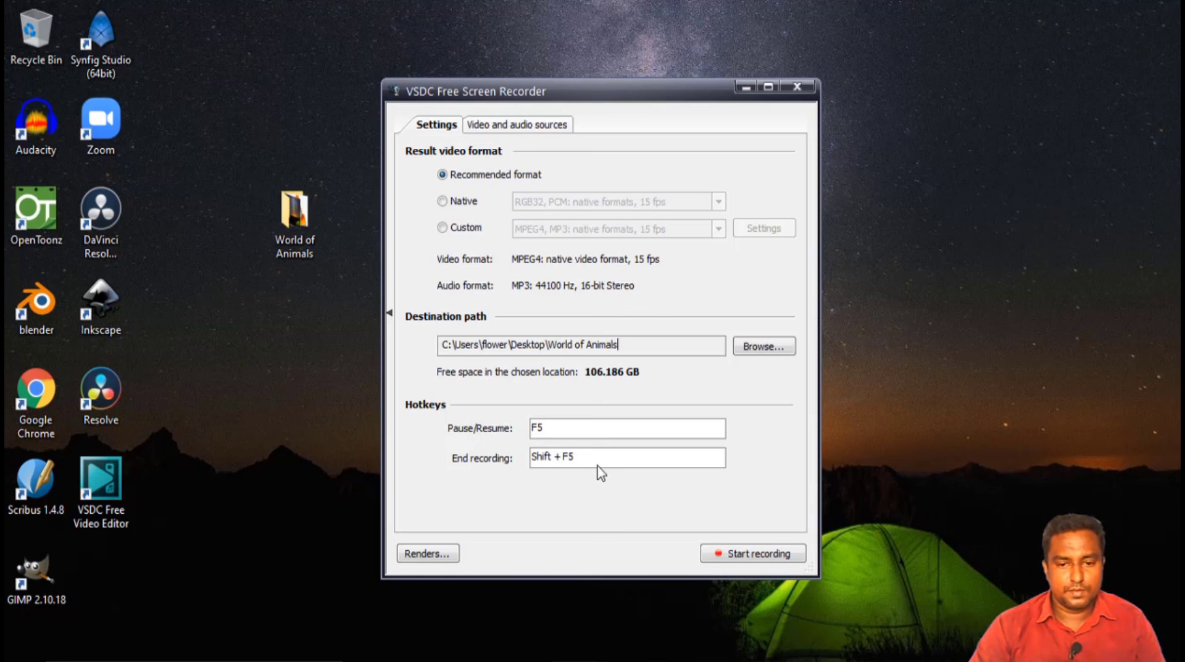
# In the recorder's video and audio sources, keep Full desktop as the monitor and Microphone (High Definition Audio Device) as the audio capture device.
pyautogui.click(501, 126)
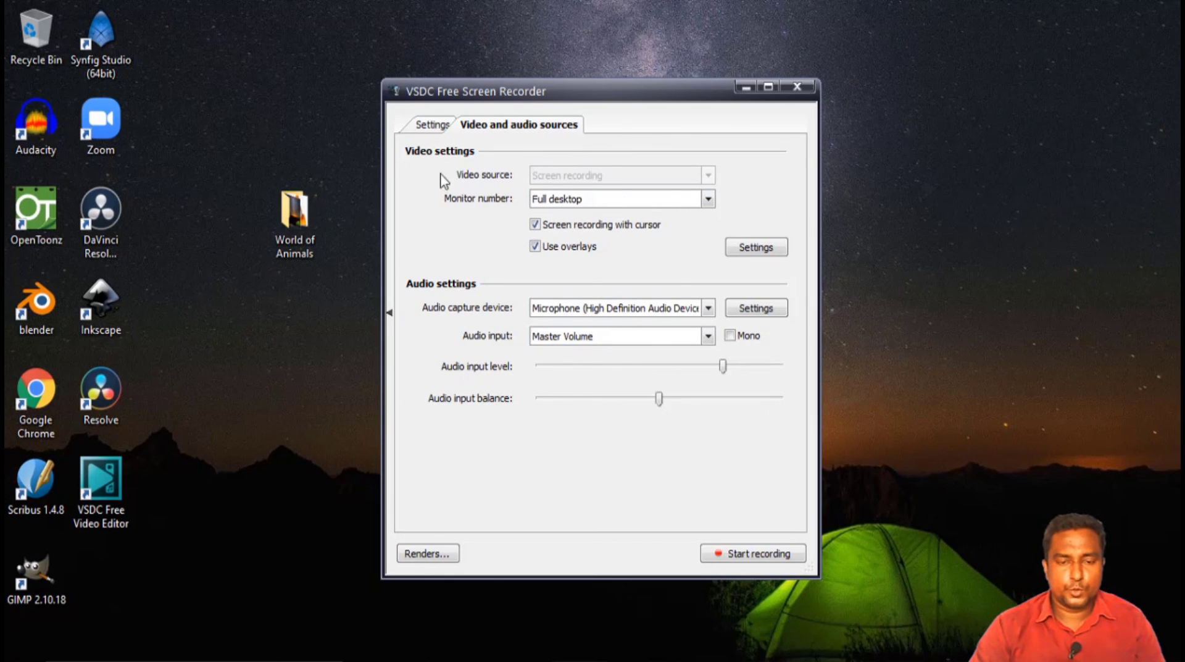
pyautogui.click(577, 199)
pyautogui.click(577, 199)
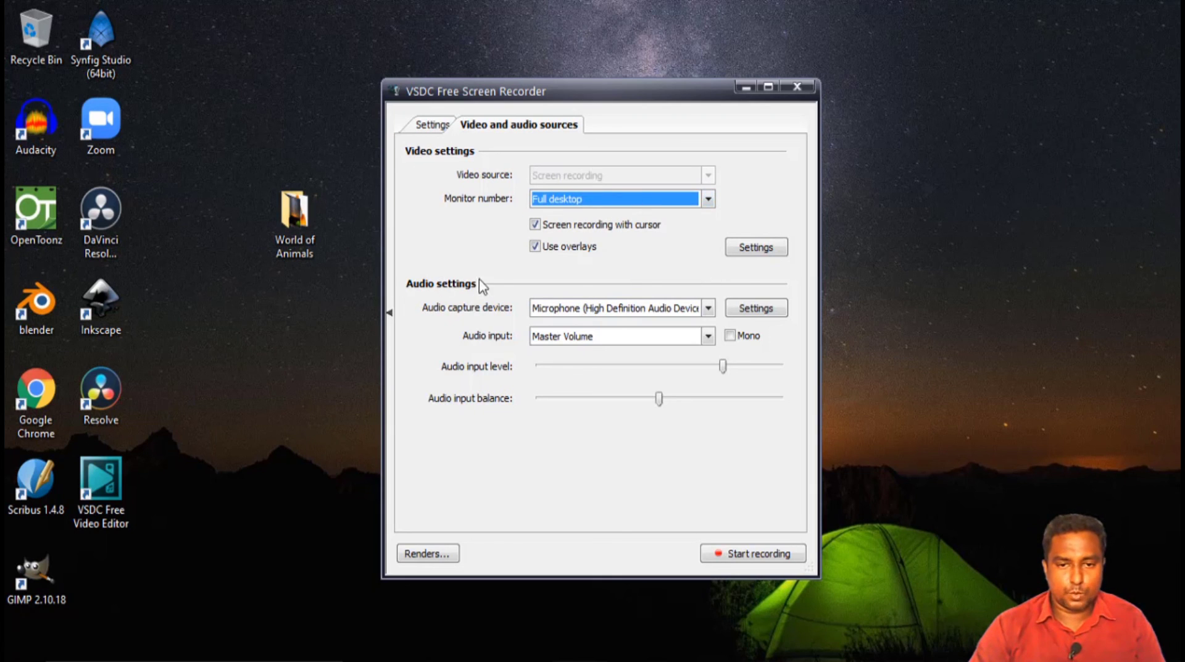
pyautogui.click(702, 309)
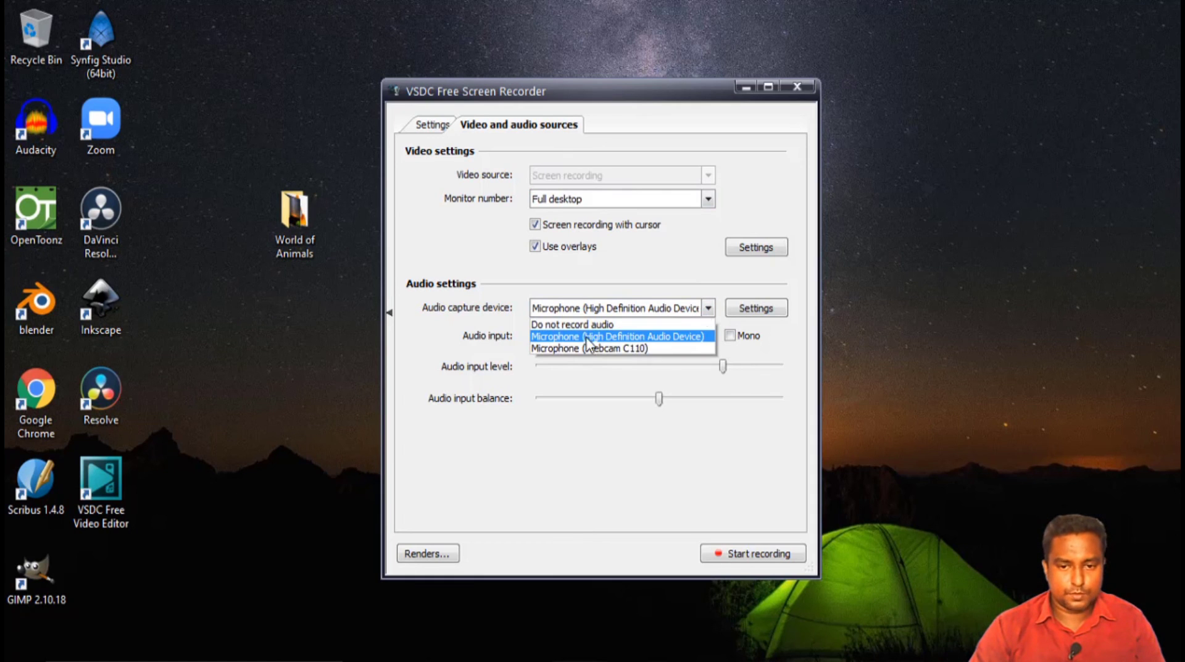
pyautogui.click(662, 337)
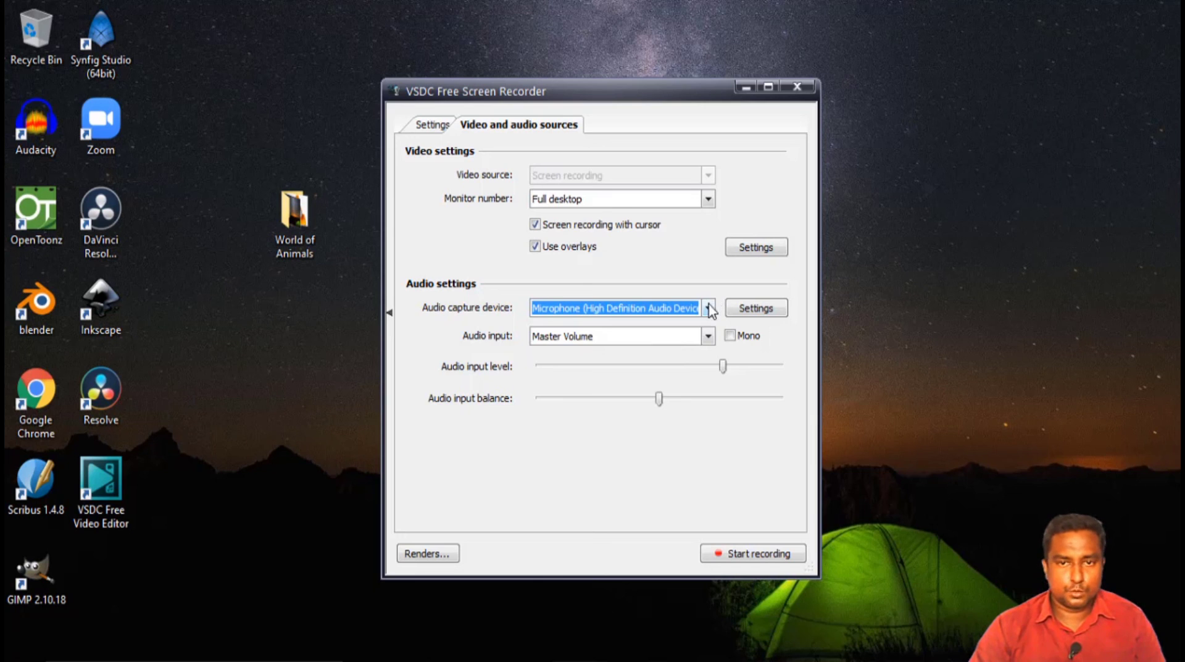
pyautogui.click(708, 308)
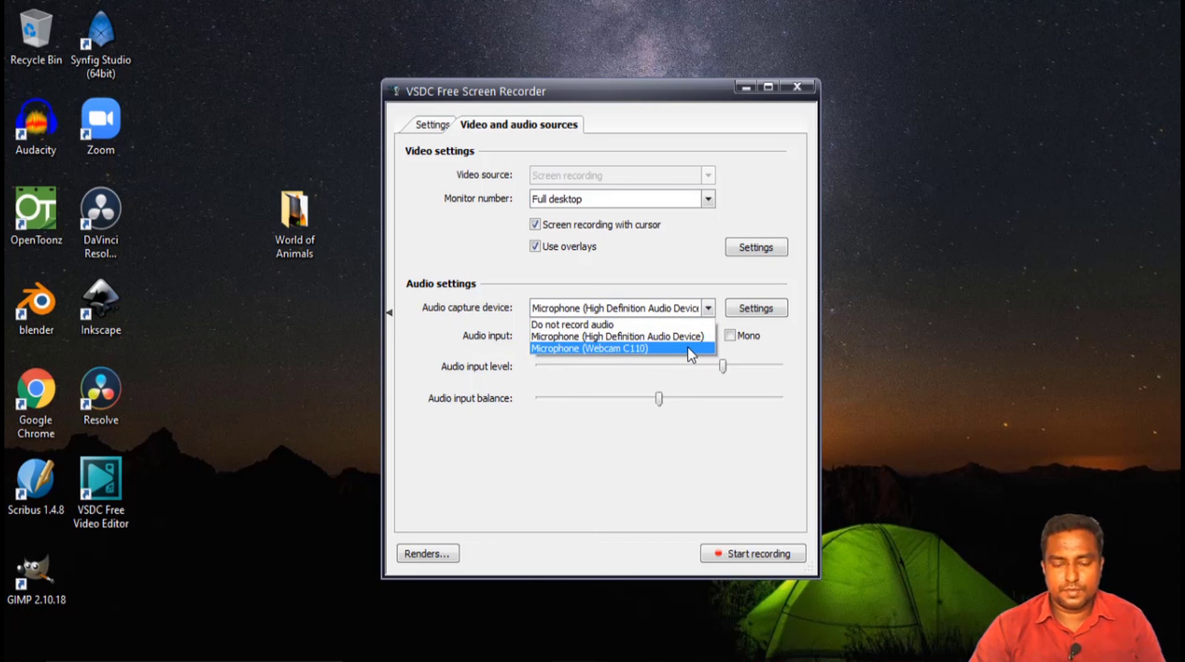
pyautogui.click(709, 307)
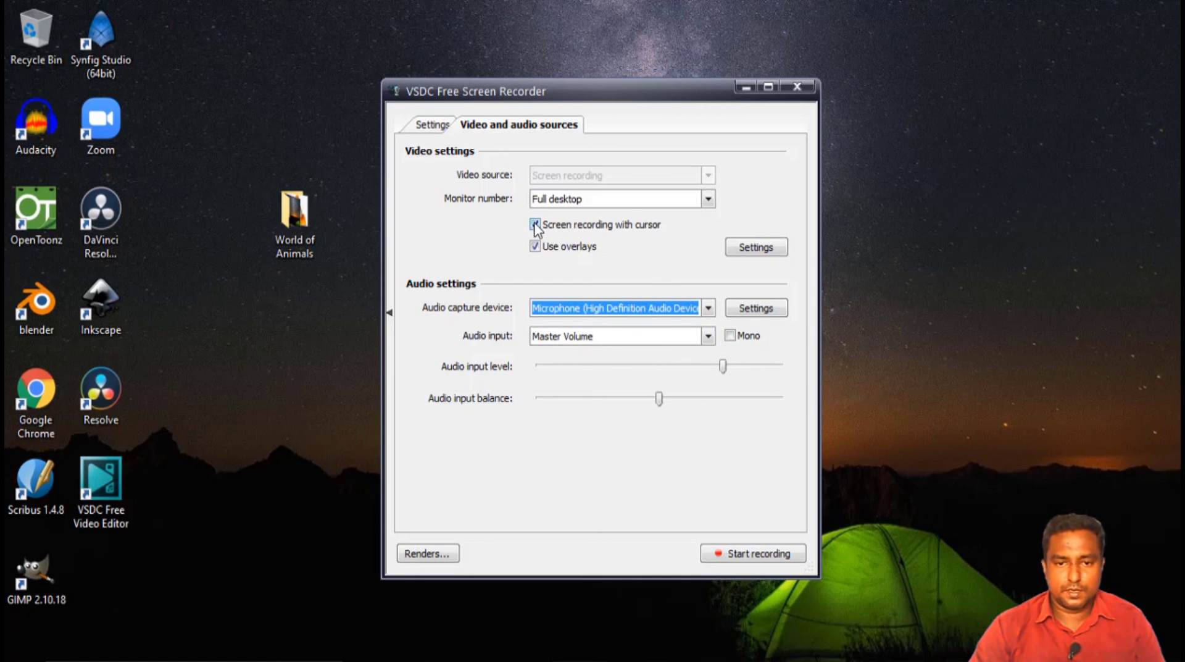
# Start recording the full 1366x768 desktop and move the recorder panel to a clear area above the tent.
pyautogui.click(740, 555)
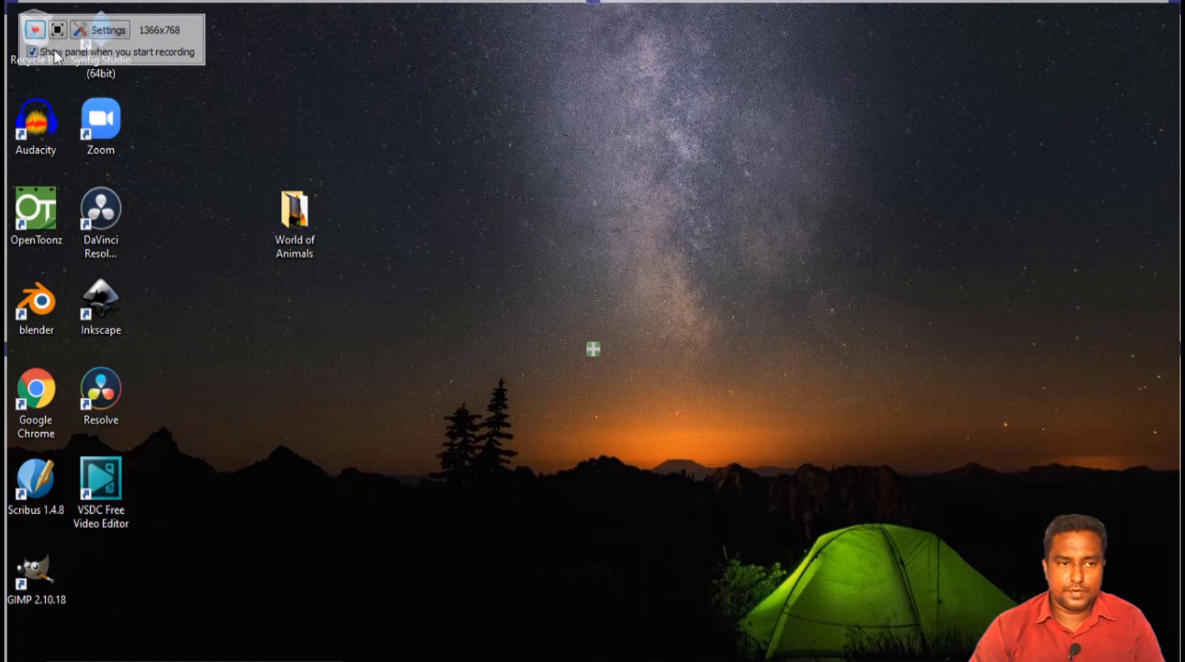
pyautogui.click(36, 29)
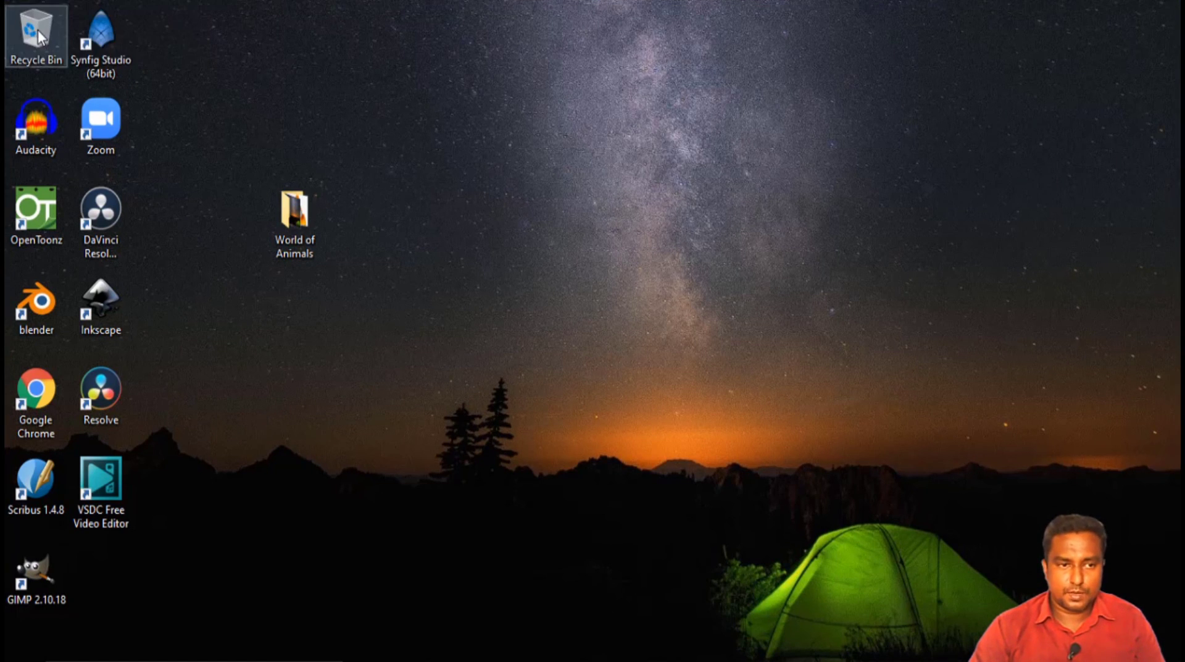
pyautogui.moveTo(541, 546); pyautogui.dragTo(645, 465)
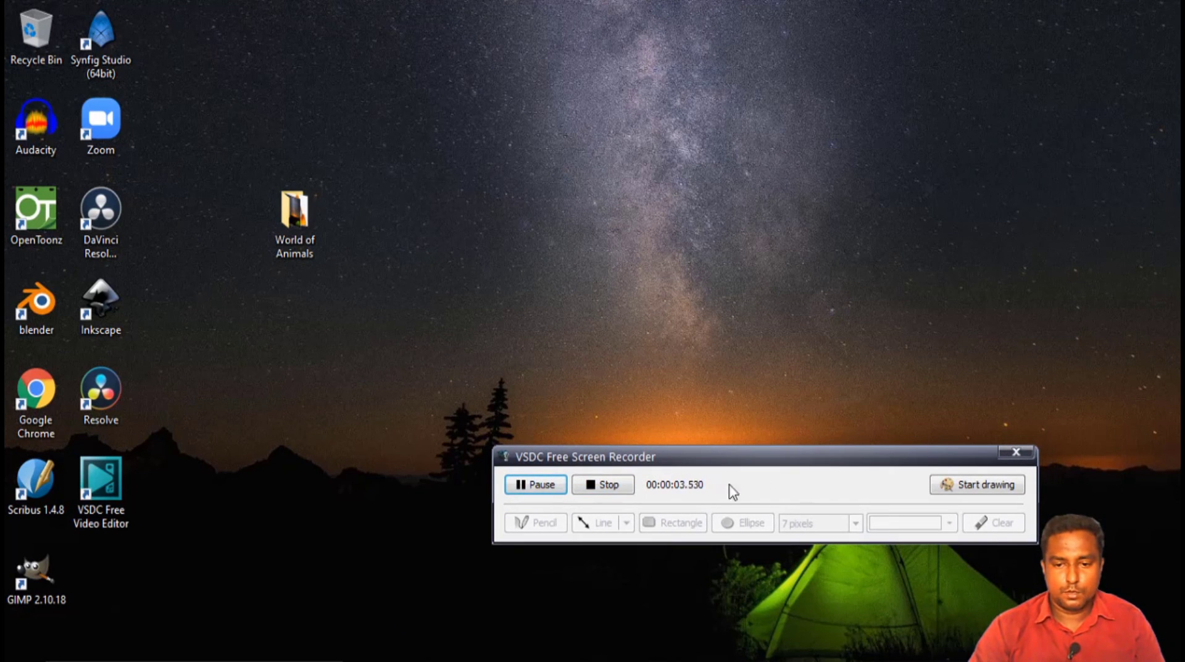
# Enable drawing on the recording and circle the Zoom icon and the World of Animals folder with the magenta Pencil.
pyautogui.click(980, 488)
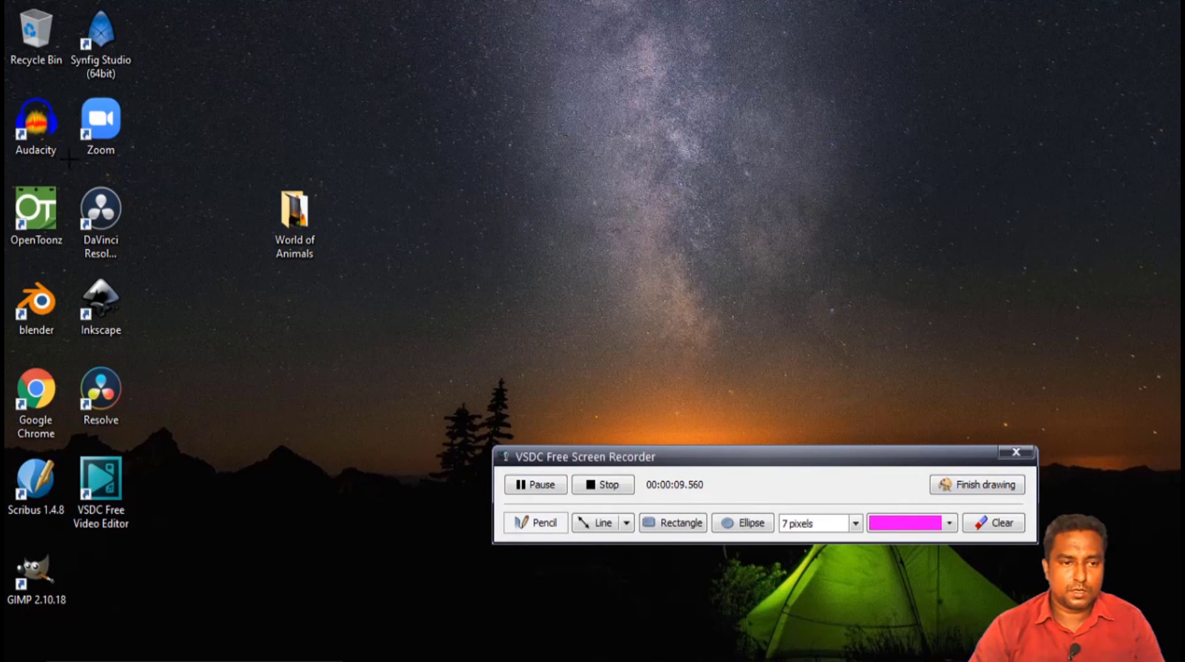
pyautogui.moveTo(69, 159)
pyautogui.mouseDown()
pyautogui.moveTo(129, 149)
pyautogui.moveTo(109, 102)
pyautogui.moveTo(92, 100)
pyautogui.moveTo(70, 146)
pyautogui.moveTo(87, 168)
pyautogui.mouseUp()
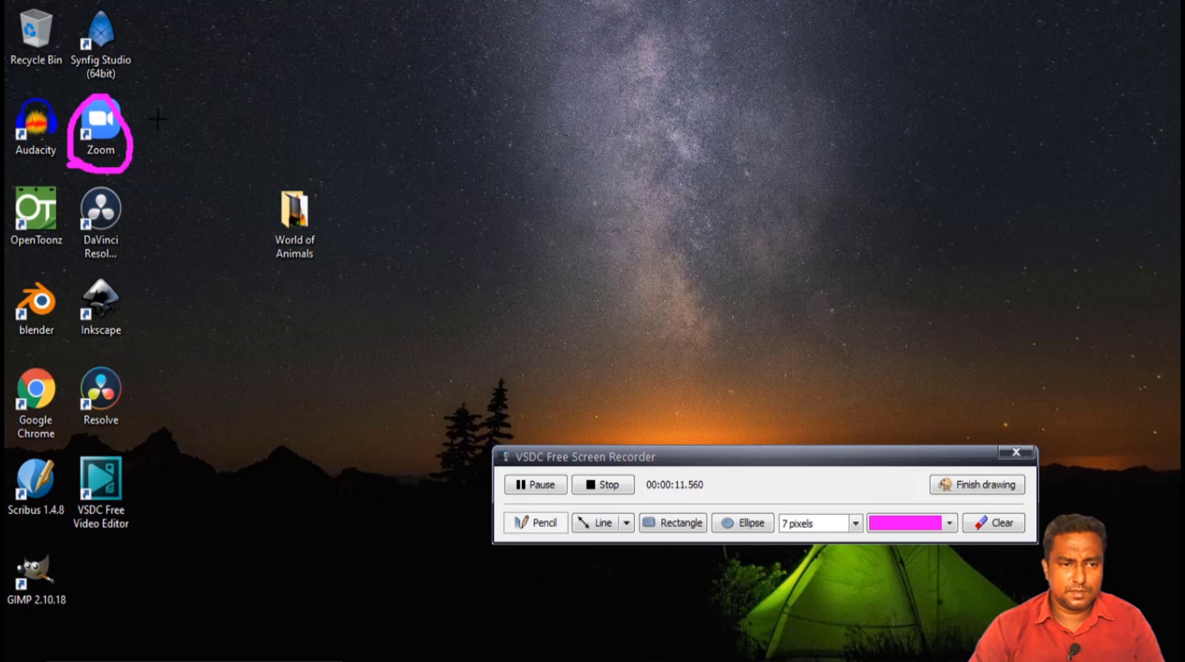
pyautogui.moveTo(249, 189)
pyautogui.mouseDown()
pyautogui.moveTo(286, 283)
pyautogui.moveTo(210, 206)
pyautogui.mouseUp()
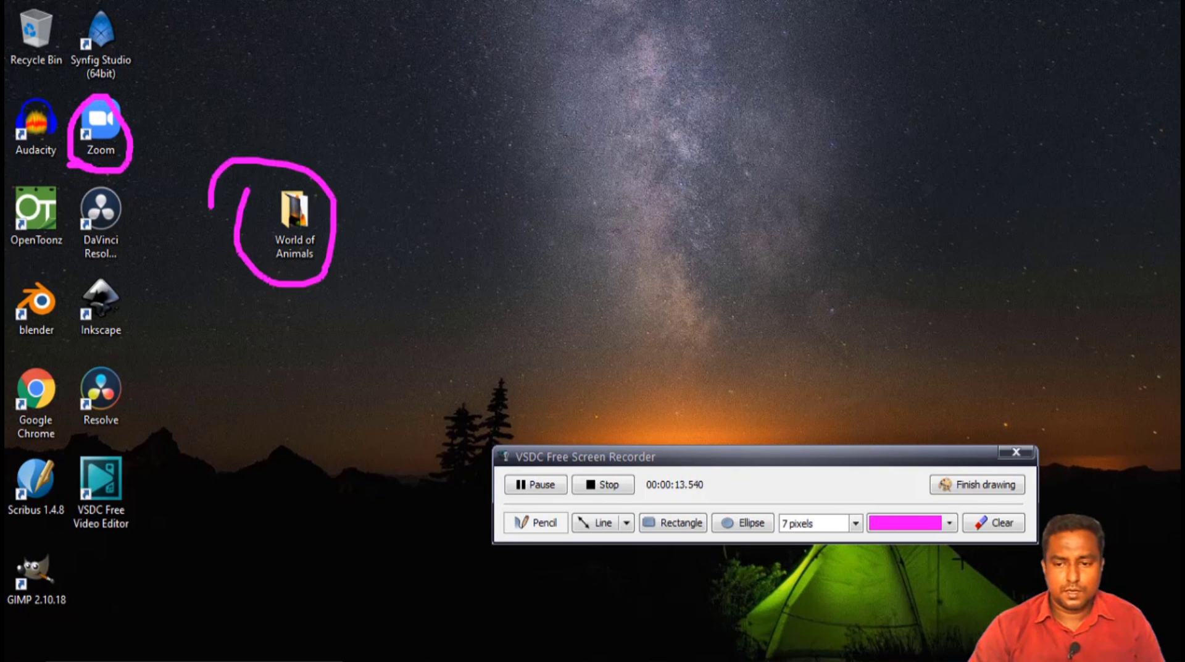
# Change the drawing colour to yellow and outline the Inkscape icon with a rectangle and the VSDC Free Video Editor icon with an ellipse.
pyautogui.click(917, 528)
pyautogui.click(909, 456)
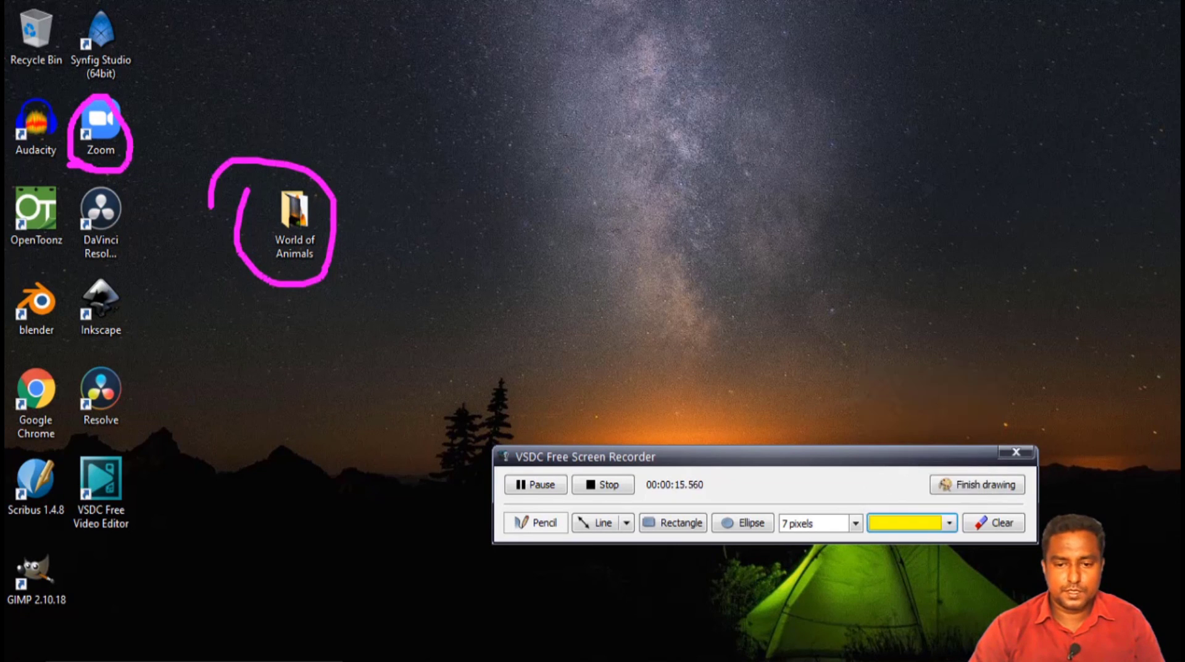
pyautogui.click(677, 526)
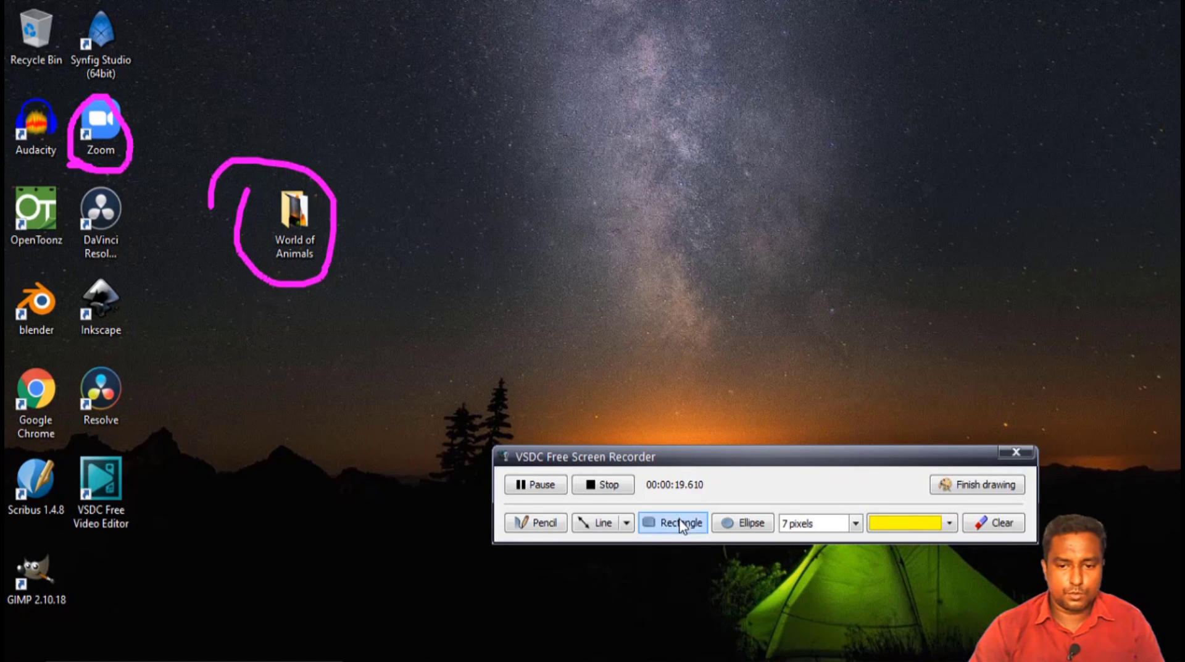
pyautogui.moveTo(67, 271); pyautogui.dragTo(128, 345)
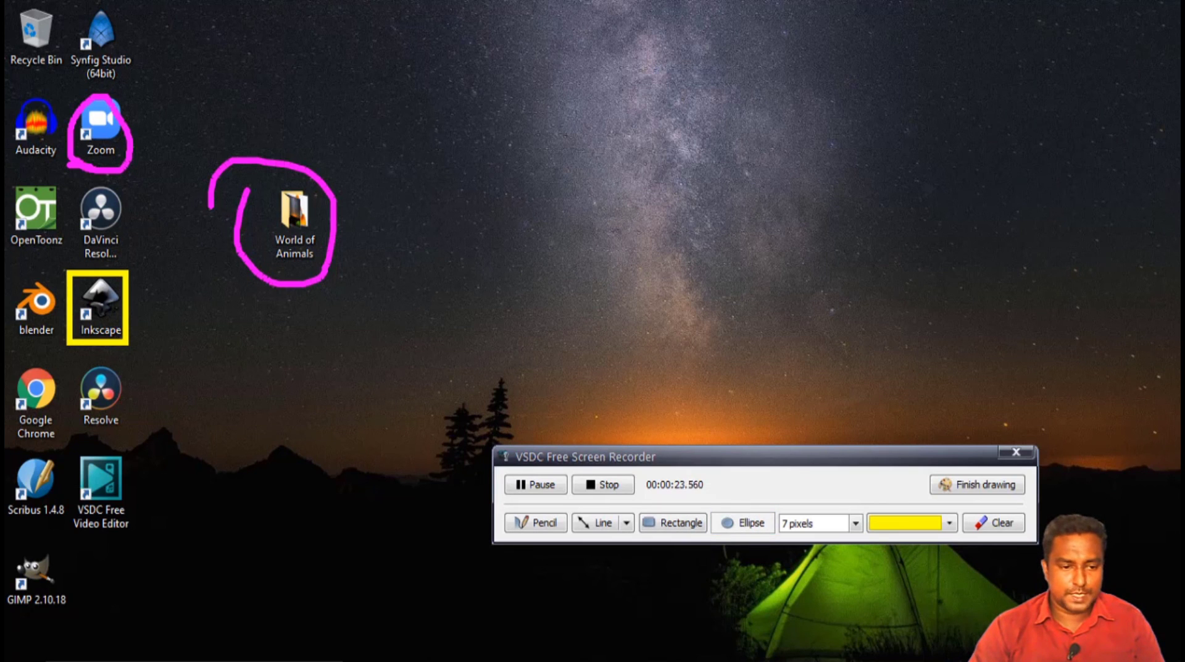
pyautogui.moveTo(149, 540); pyautogui.dragTo(59, 444)
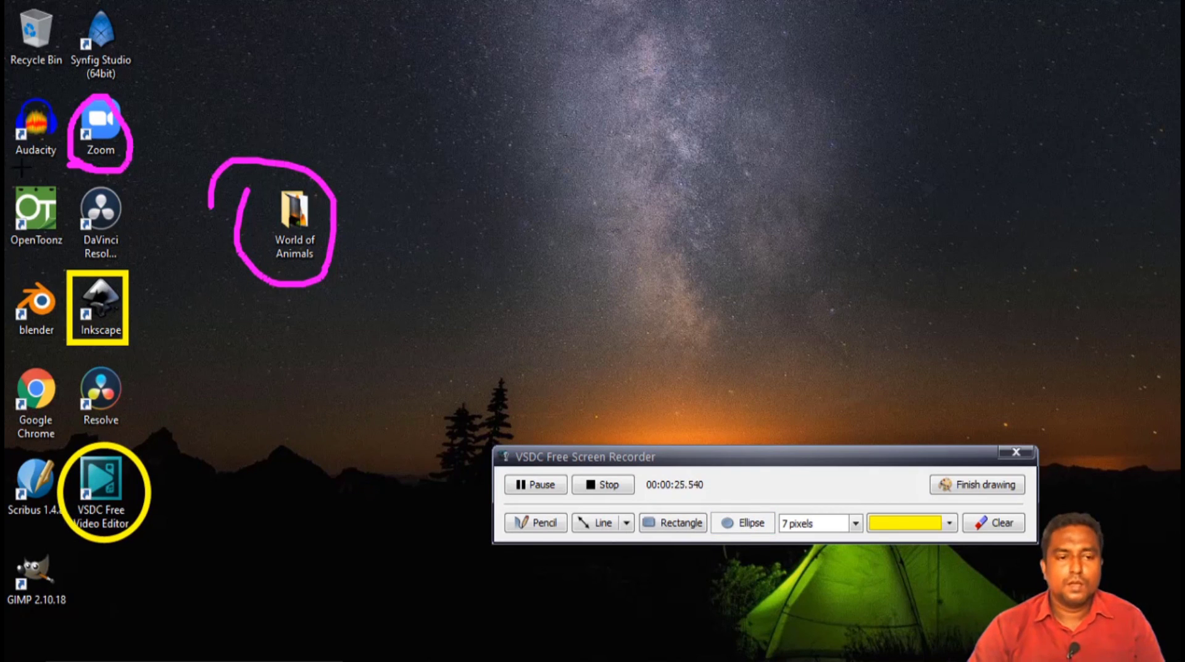
# Draw four yellow lines with arrows pointing outward from the World of Animals folder in different directions.
pyautogui.click(625, 524)
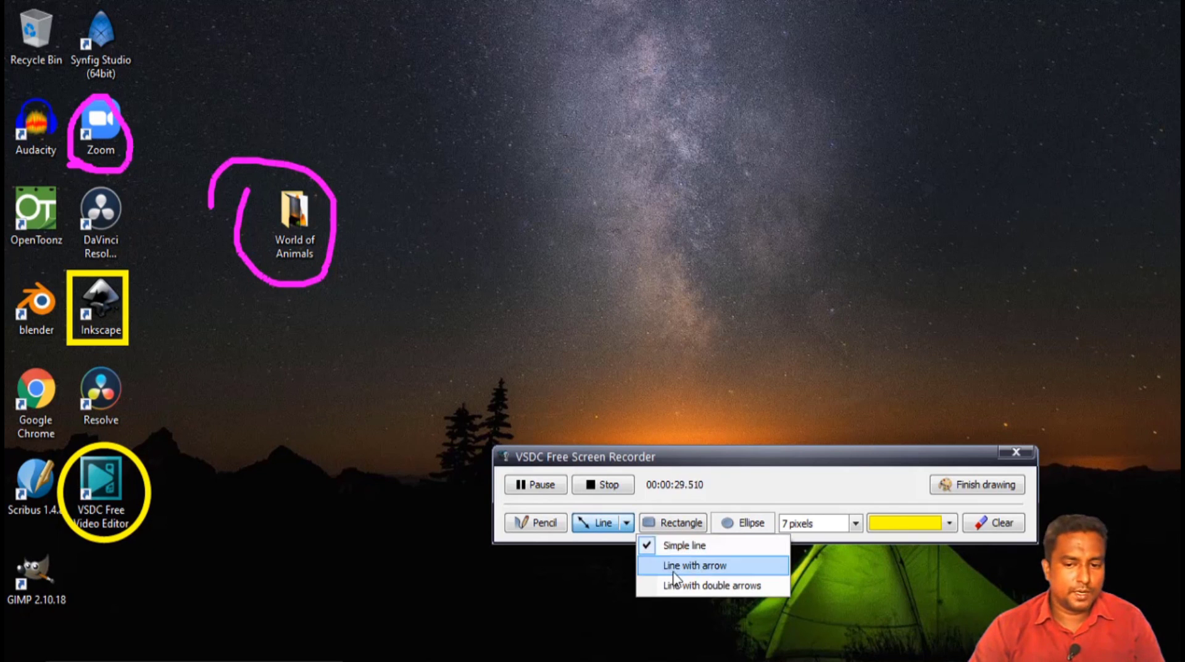
pyautogui.click(694, 564)
pyautogui.moveTo(363, 238); pyautogui.dragTo(728, 230)
pyautogui.moveTo(370, 208); pyautogui.dragTo(572, 63)
pyautogui.moveTo(342, 290); pyautogui.dragTo(615, 415)
pyautogui.moveTo(322, 332); pyautogui.dragTo(370, 602)
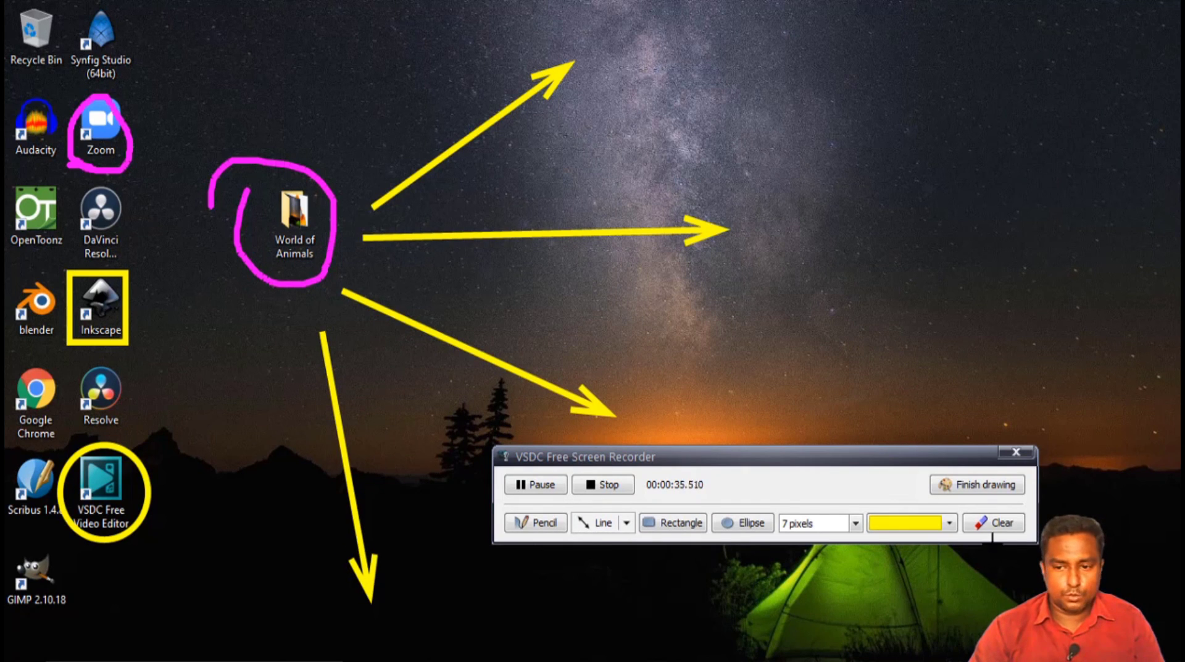
# Clear all the drawings and leave drawing mode, and pause and stop the screen recording.
pyautogui.click(984, 528)
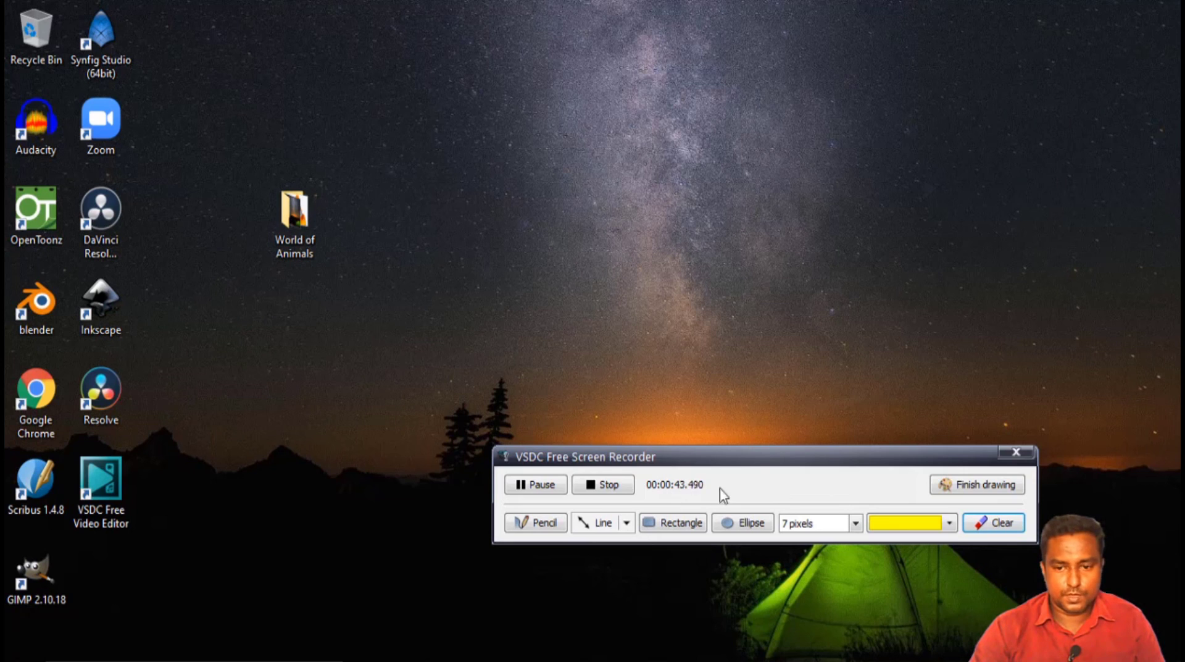
pyautogui.click(961, 491)
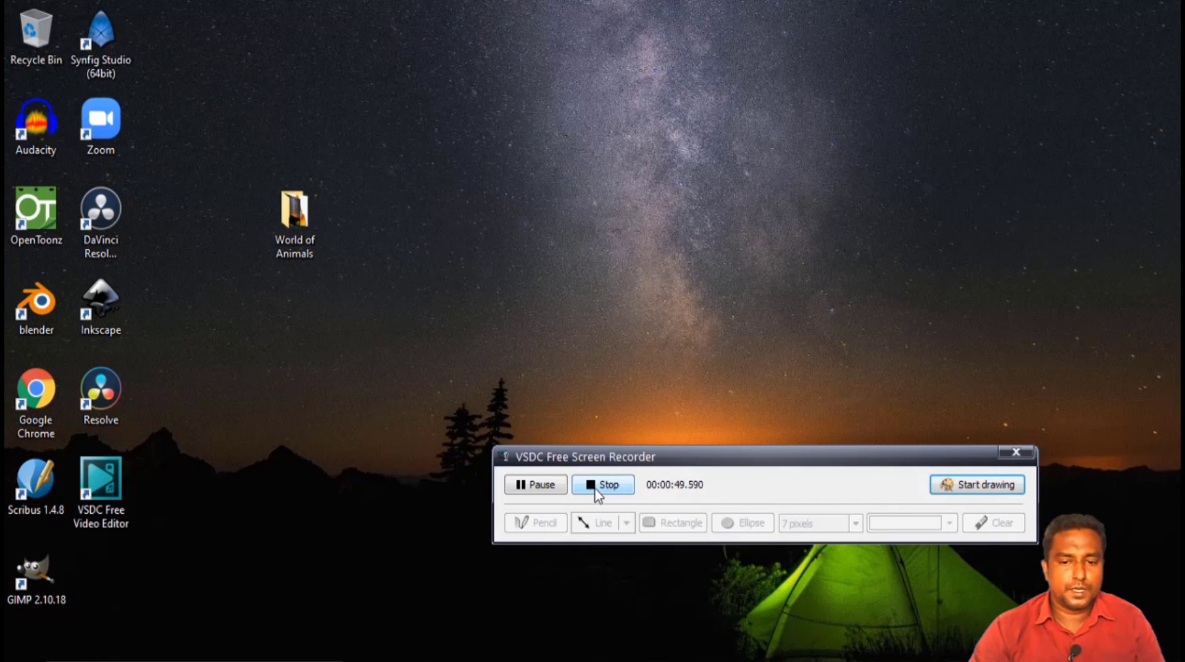
pyautogui.click(541, 490)
pyautogui.click(538, 490)
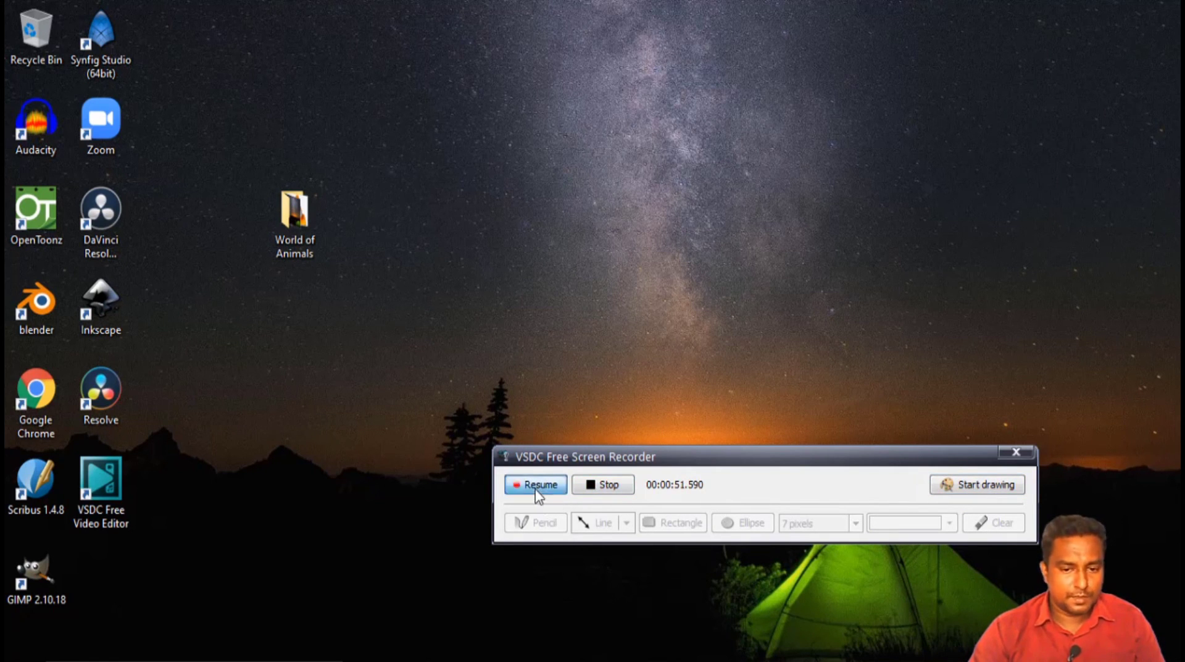
pyautogui.click(601, 487)
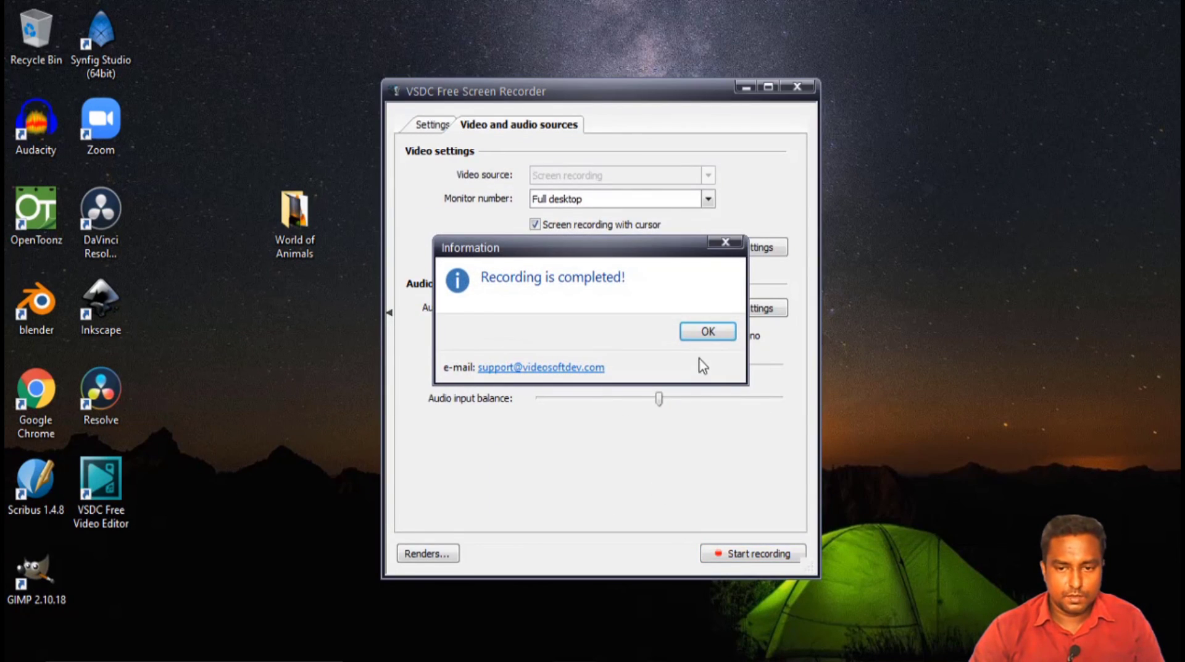
pyautogui.click(708, 333)
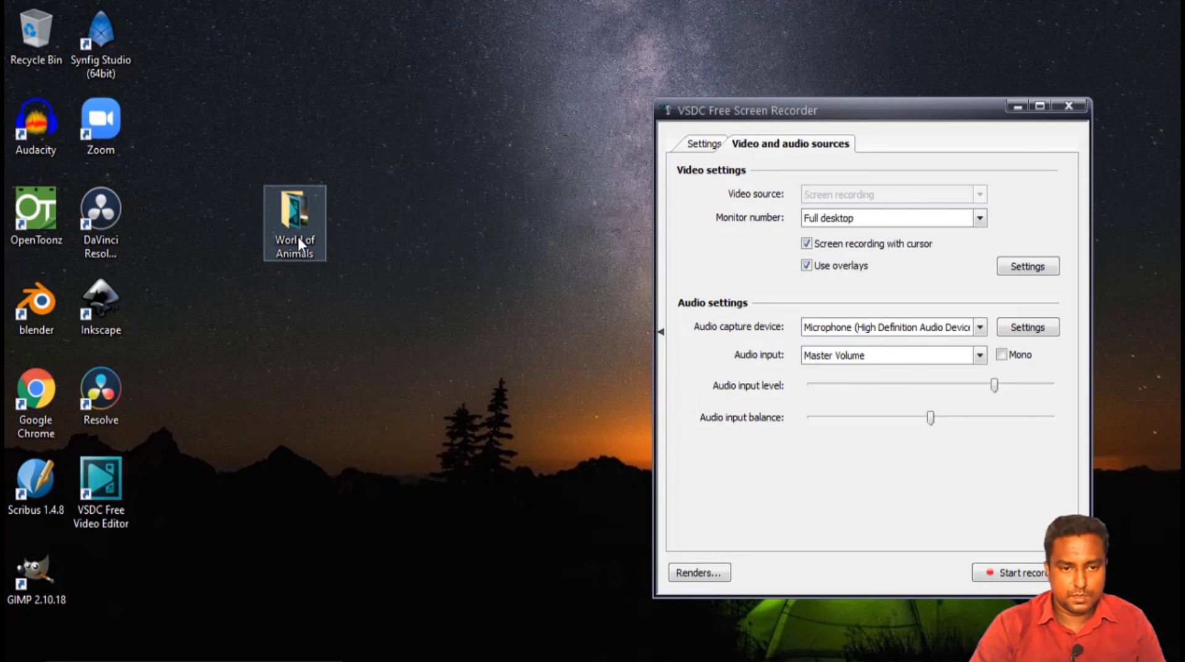
# Play the recording record_000008.avi from the World of Animals folder with the volume raised, and pause it at about 12 seconds.
pyautogui.doubleClick(298, 238)
pyautogui.click(818, 166)
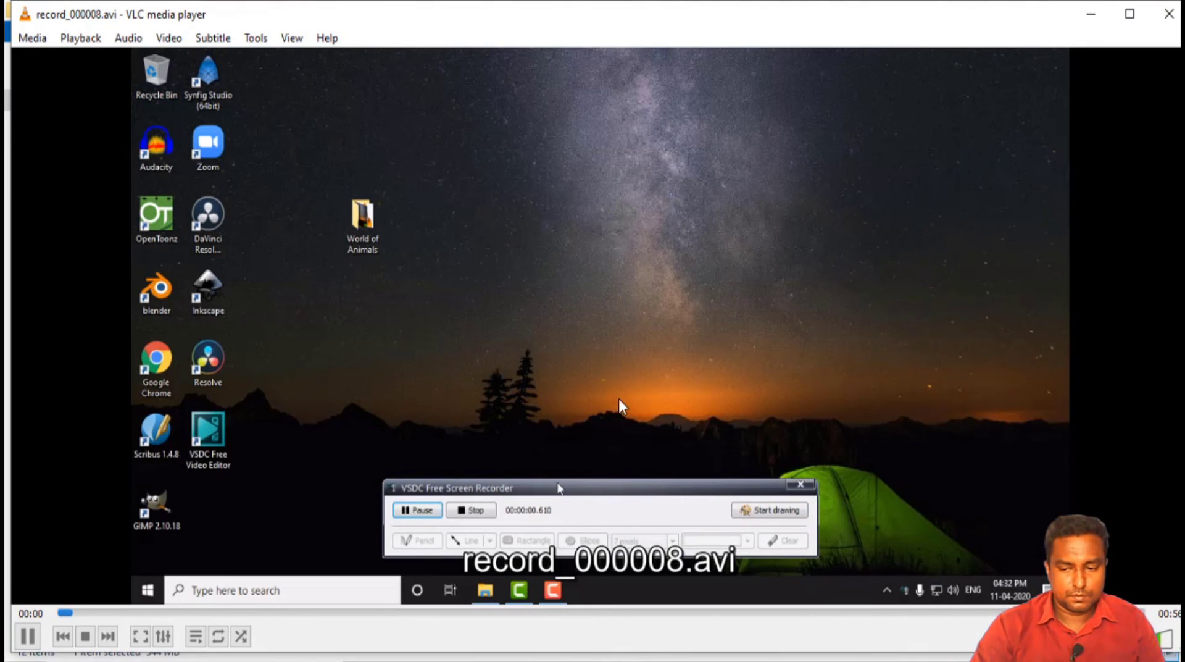
pyautogui.scroll(3, 618, 398)
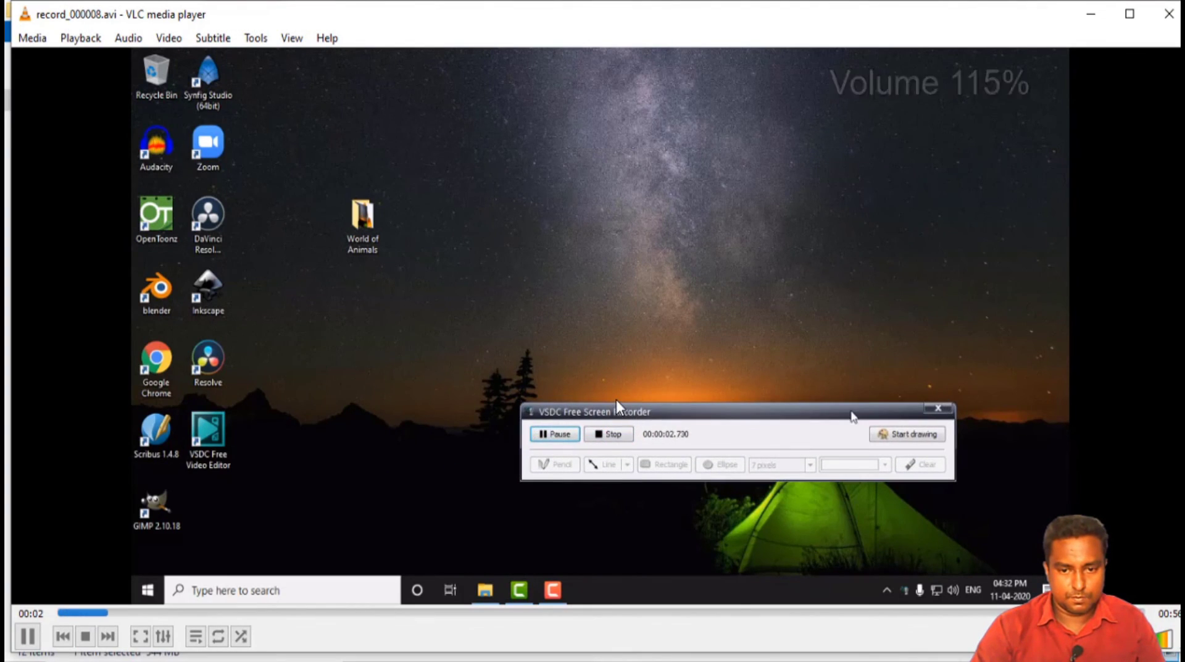
pyautogui.scroll(3, 616, 398)
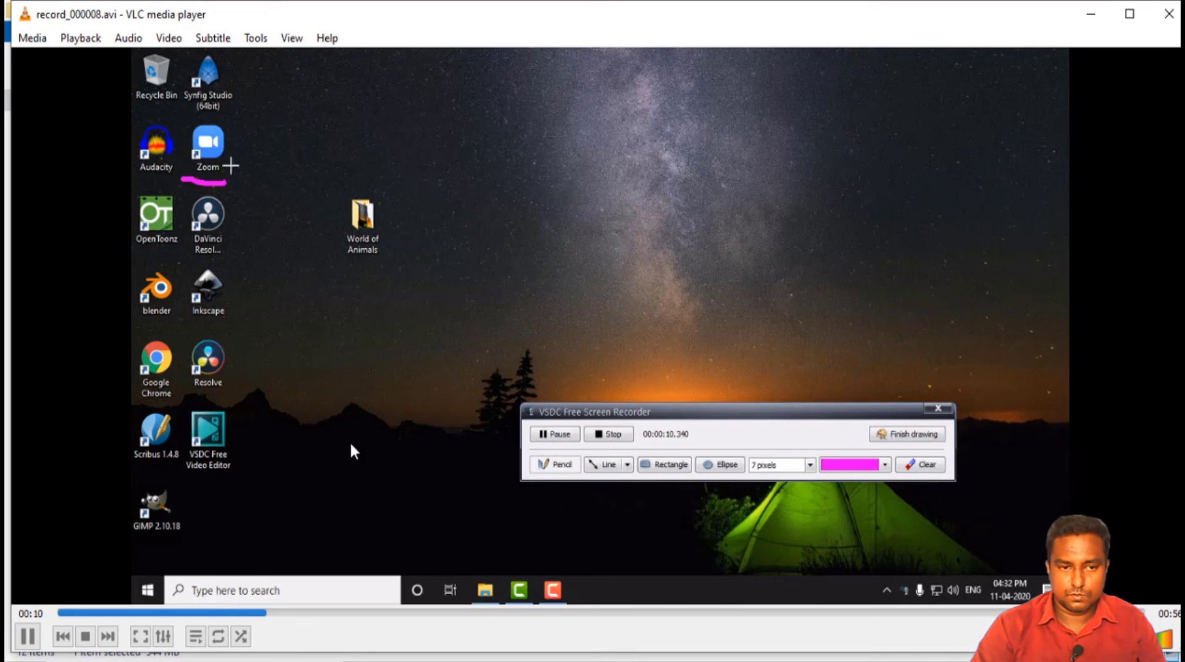
pyautogui.press('space')
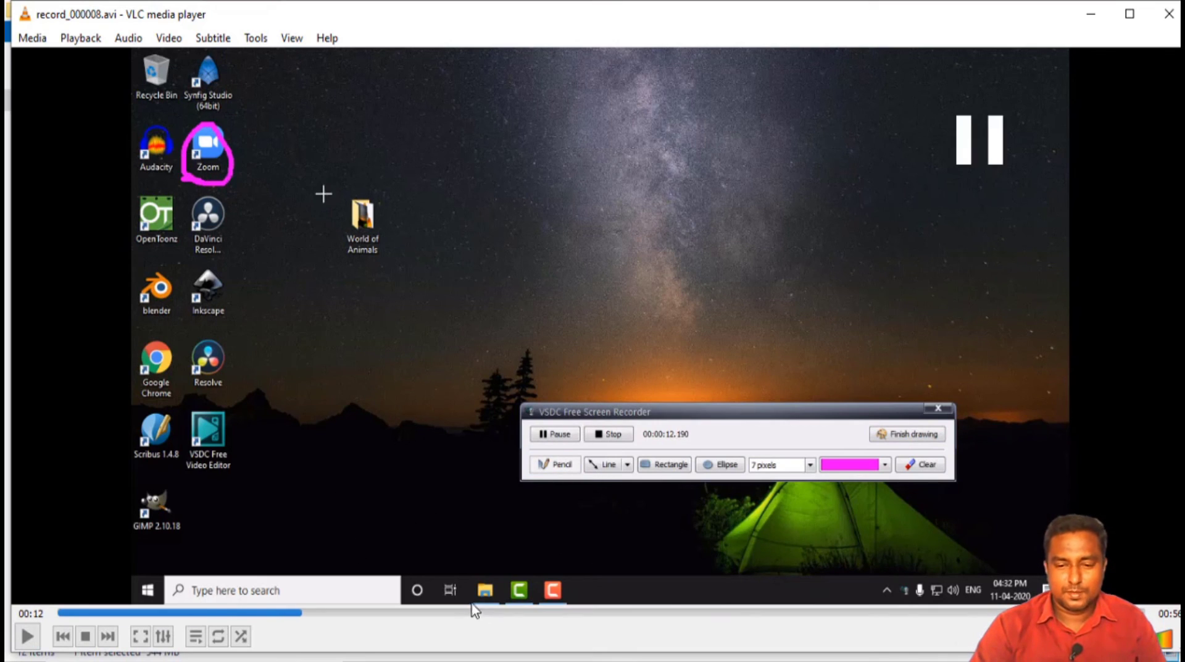
# Close the VLC video and start a full-desktop screen recording with the panel set not to show during recording.
pyautogui.click(1168, 14)
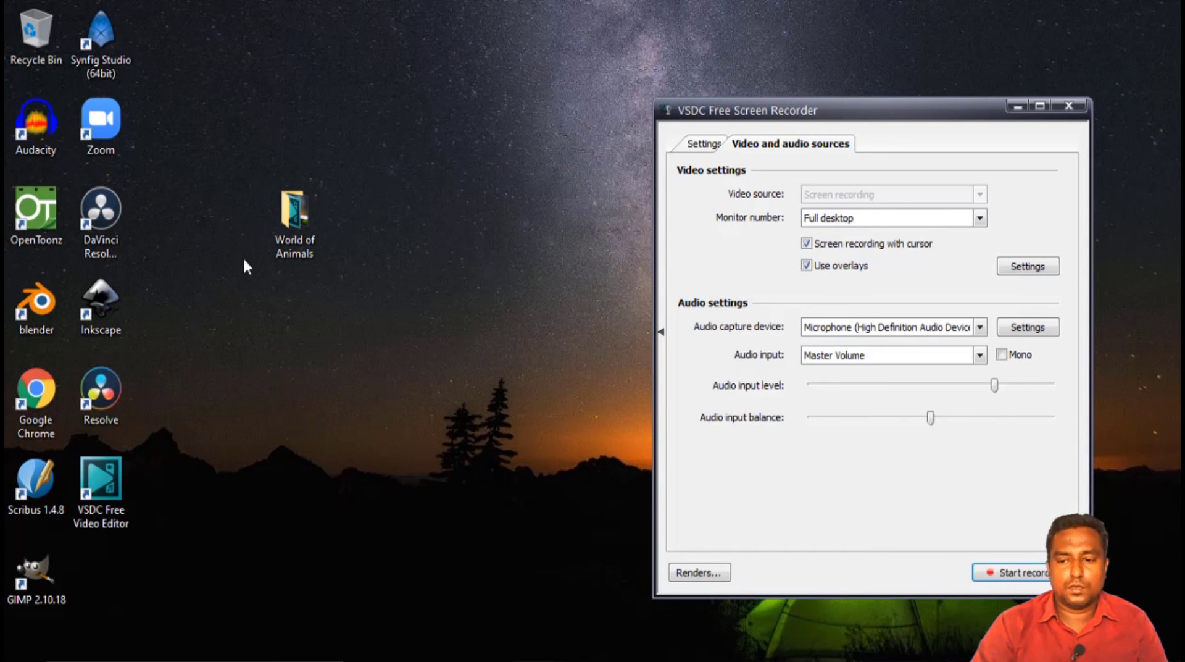
pyautogui.click(995, 577)
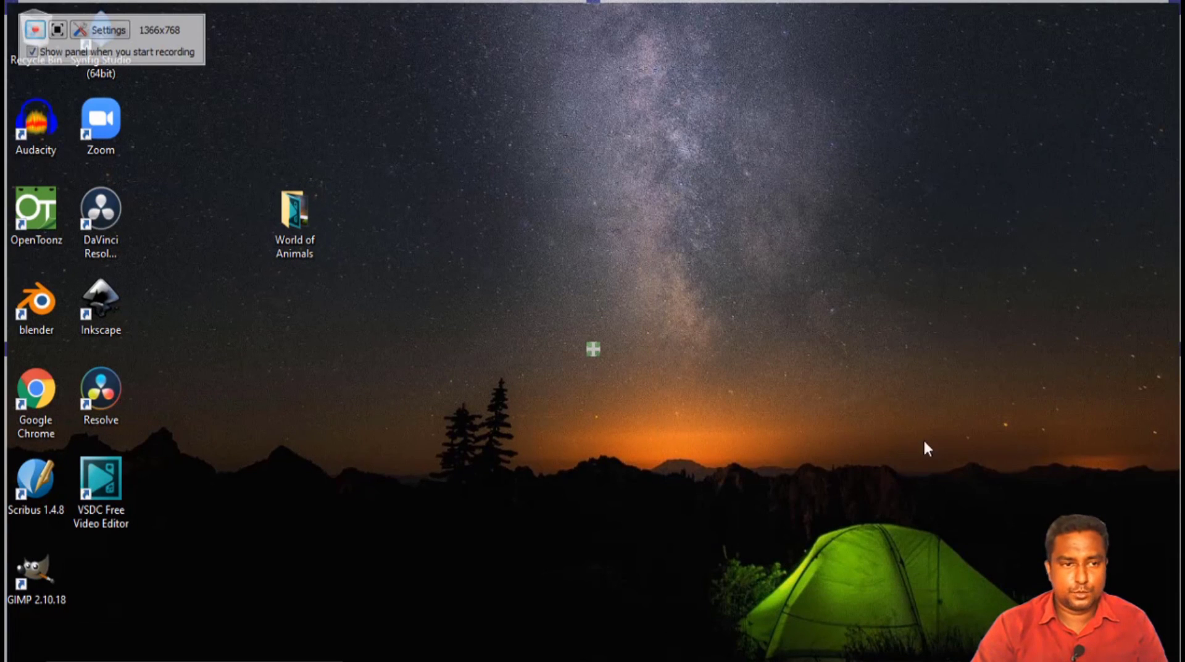
pyautogui.click(32, 52)
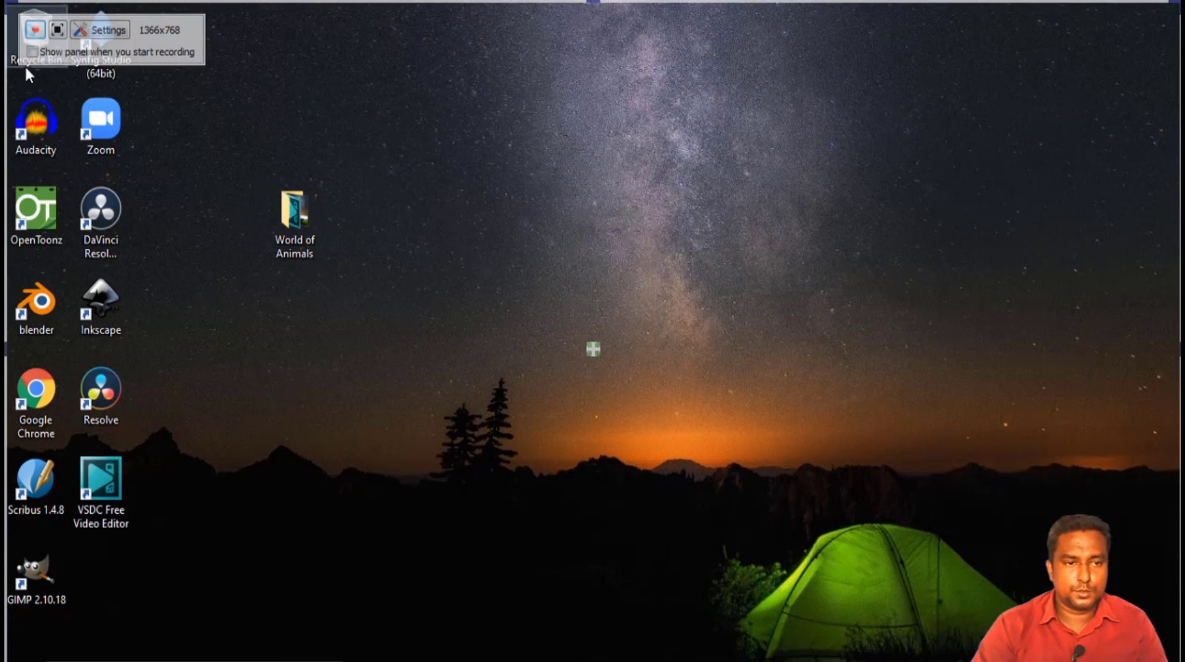
pyautogui.click(33, 33)
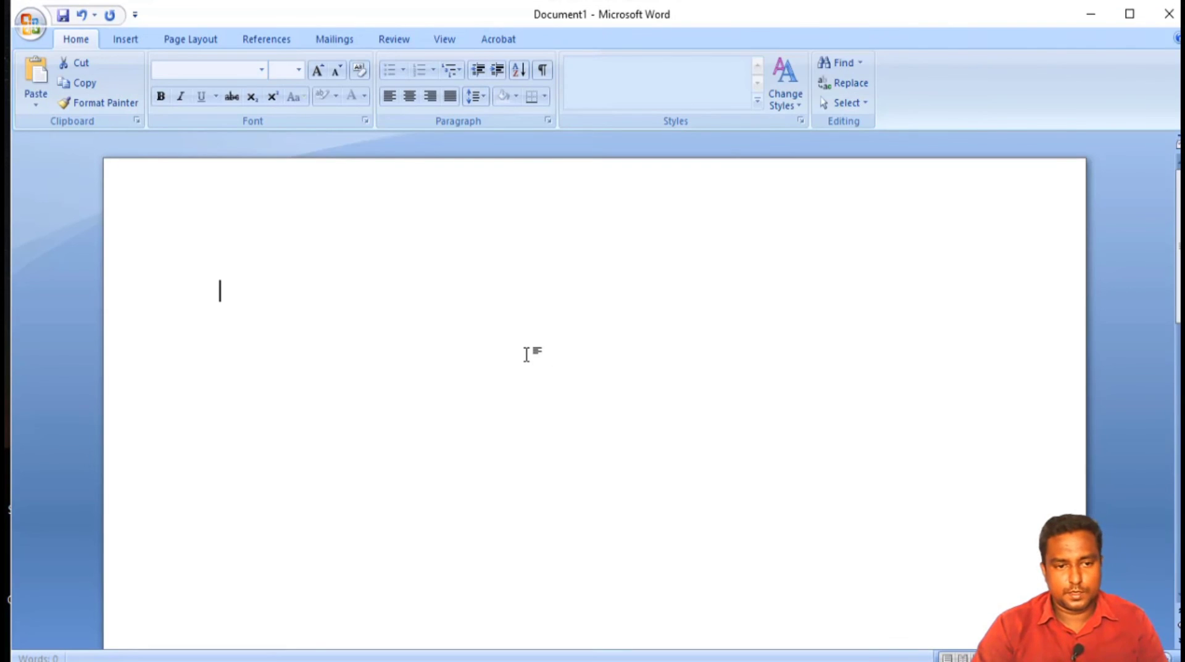
# Switch to a blank Microsoft Word document and enter the sample text "S fdkdf;lkdl;gf g".
pyautogui.write('S fdkdf;lkd;gf g')
pyautogui.press('Left')
pyautogui.press('Left')
pyautogui.press('Left')
pyautogui.press('Left')
pyautogui.press('Left')
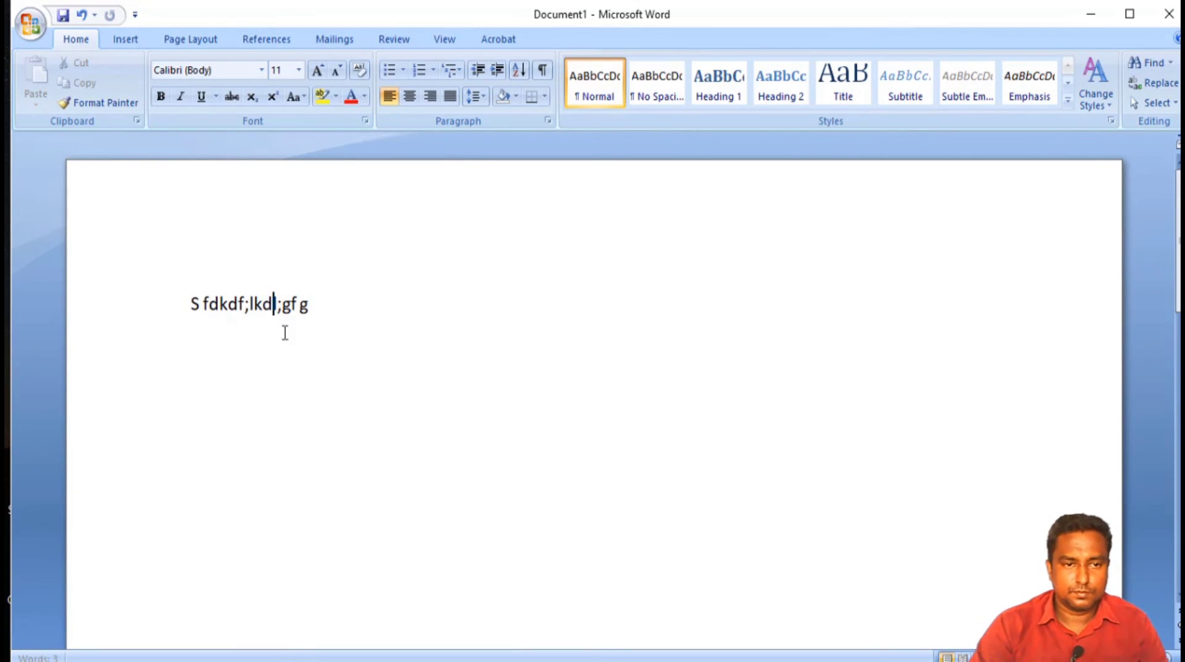
# Make the line of sample text bold and colour it red.
pyautogui.tripleClick(285, 333)
pyautogui.click(160, 97)
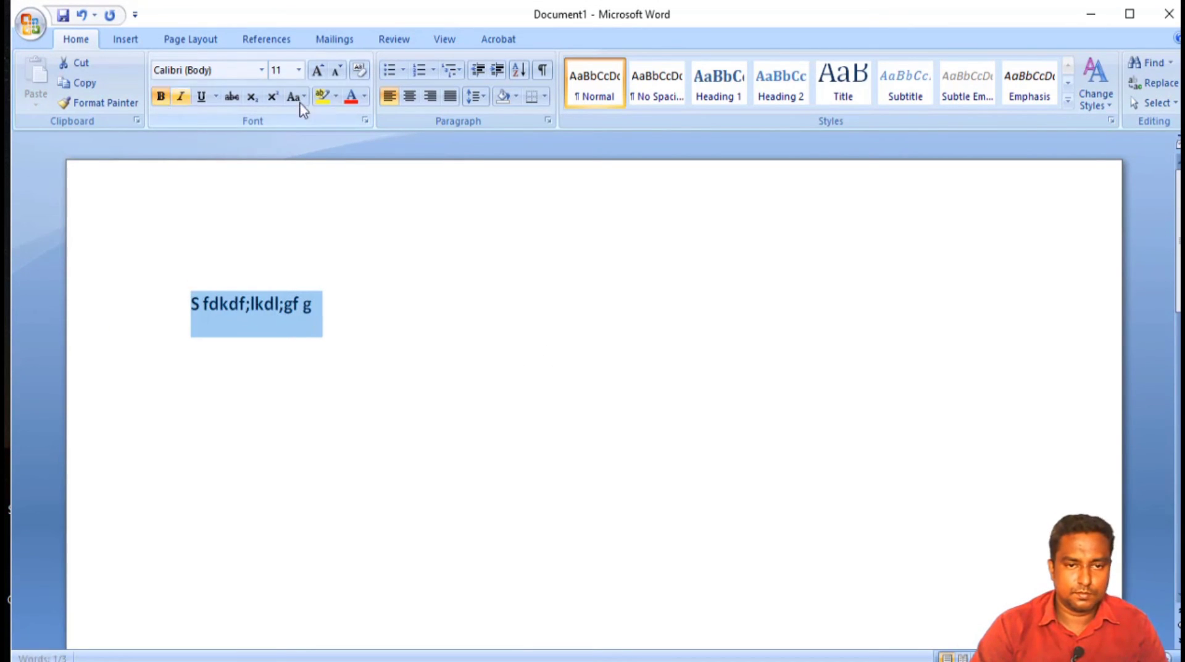
pyautogui.click(350, 104)
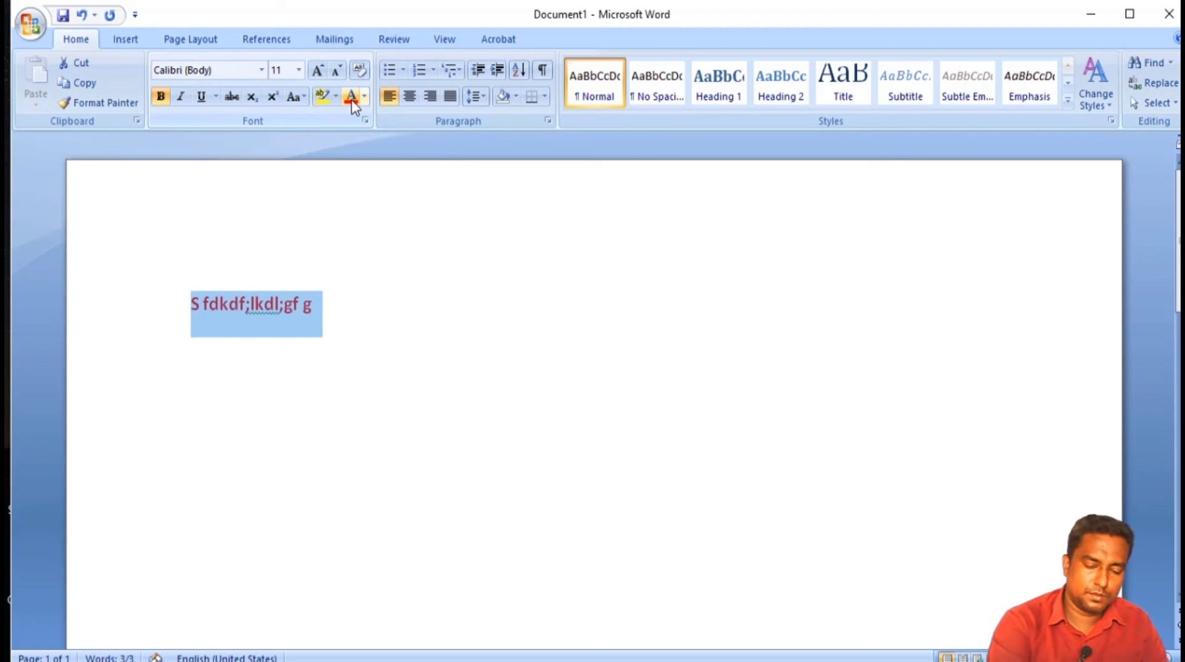
# Stop the screen recording, dismiss the completion notice, and close the Word document without saving its changes.
pyautogui.hotkey('ctrl', 'F8')
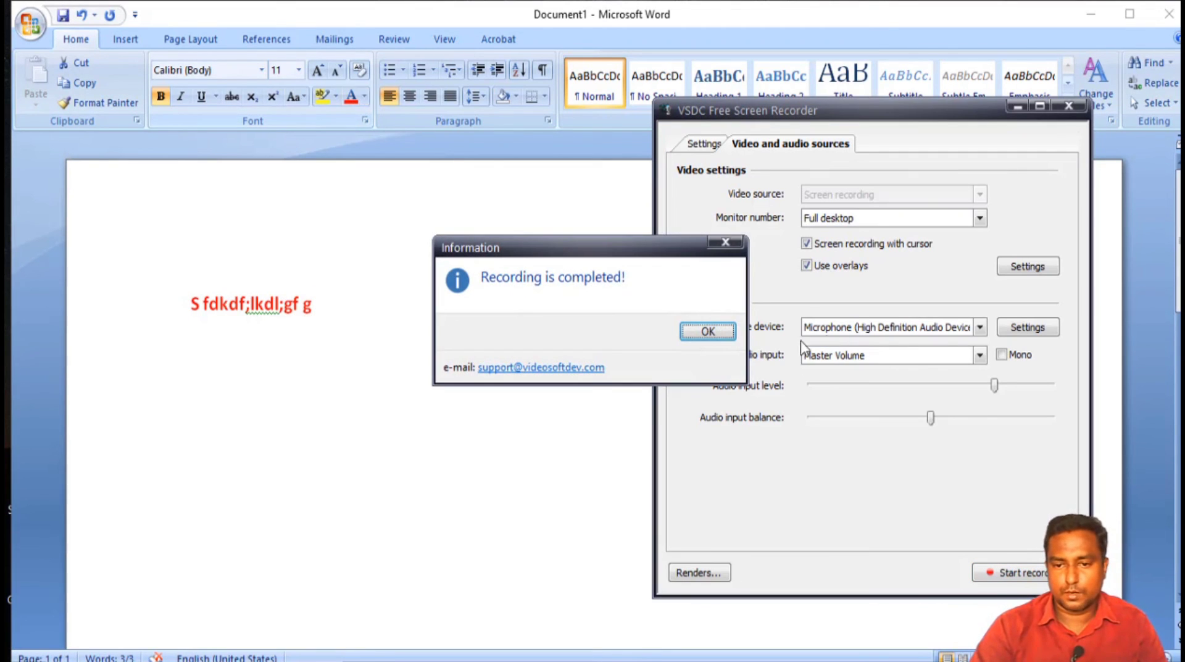
pyautogui.click(707, 332)
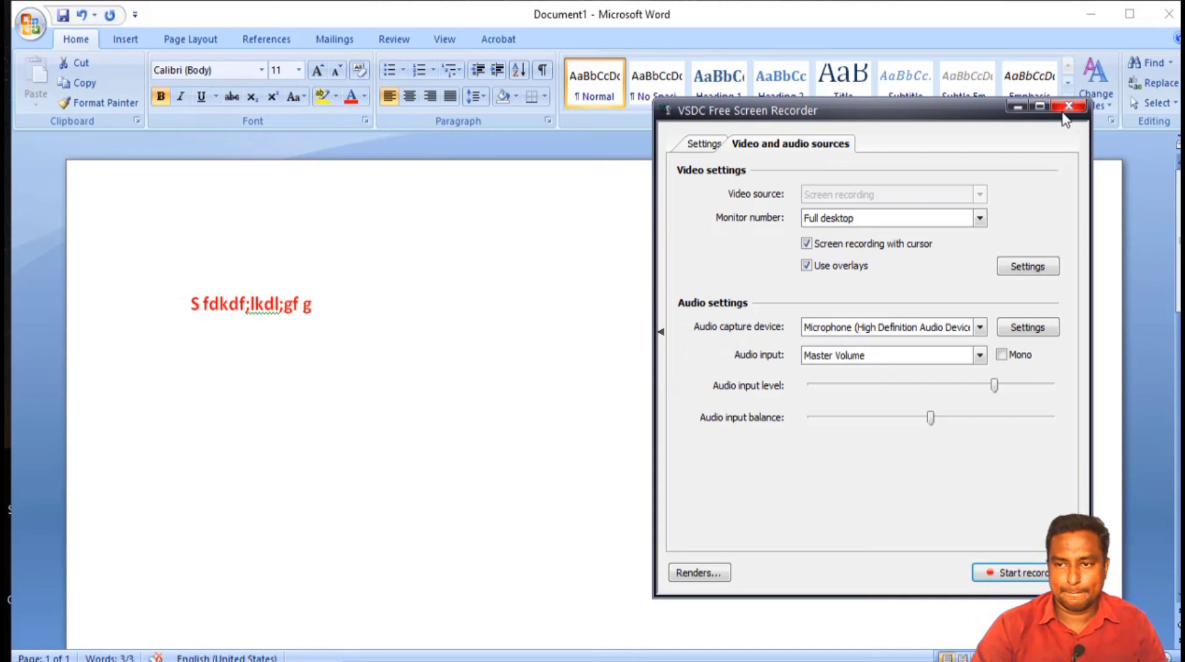
pyautogui.click(1168, 14)
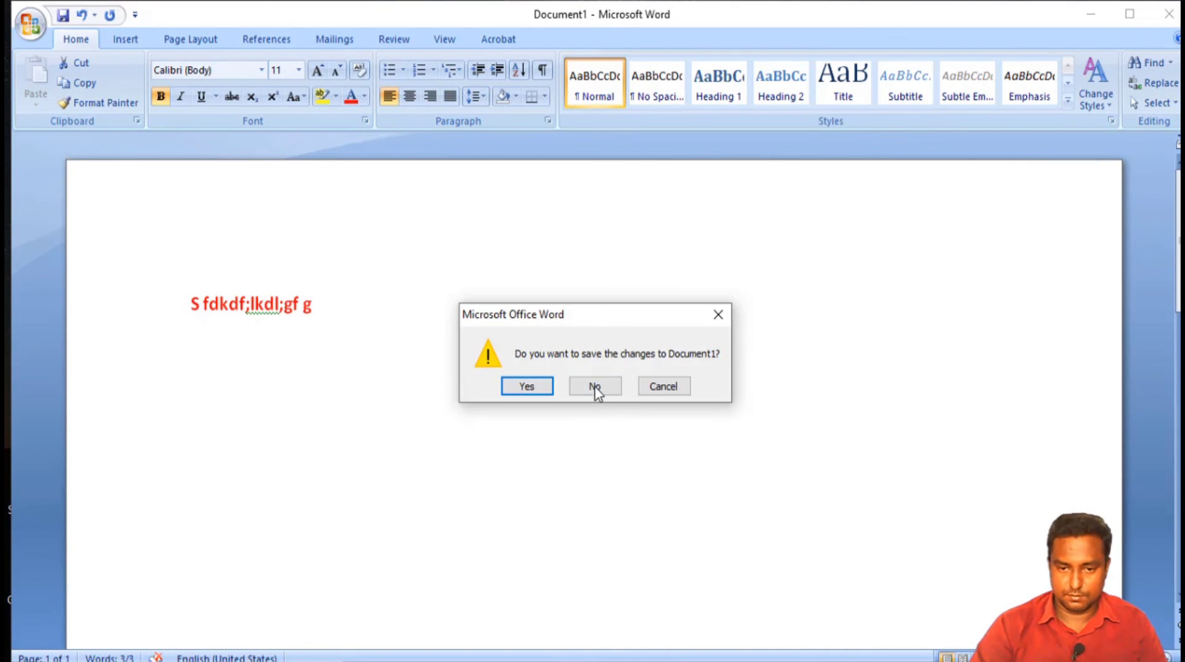
pyautogui.click(594, 386)
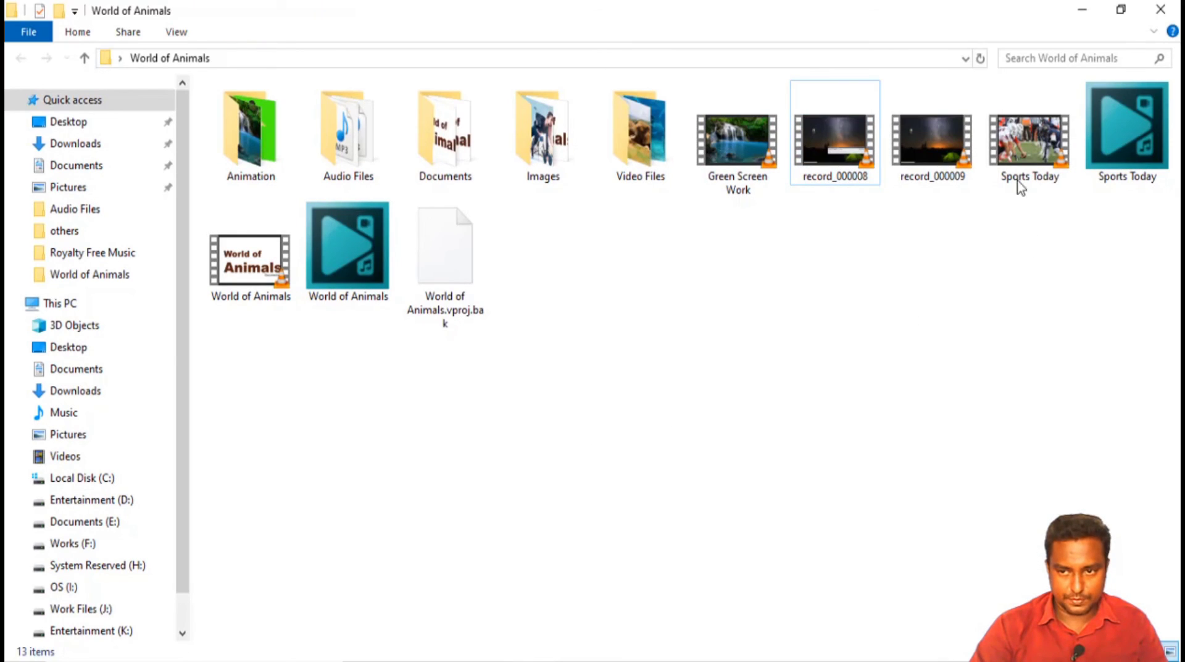
# Select the recording record_000009 in the World of Animals folder, minimize the folder, and close VSDC Free Screen Recorder.
pyautogui.click(932, 140)
pyautogui.click(1081, 9)
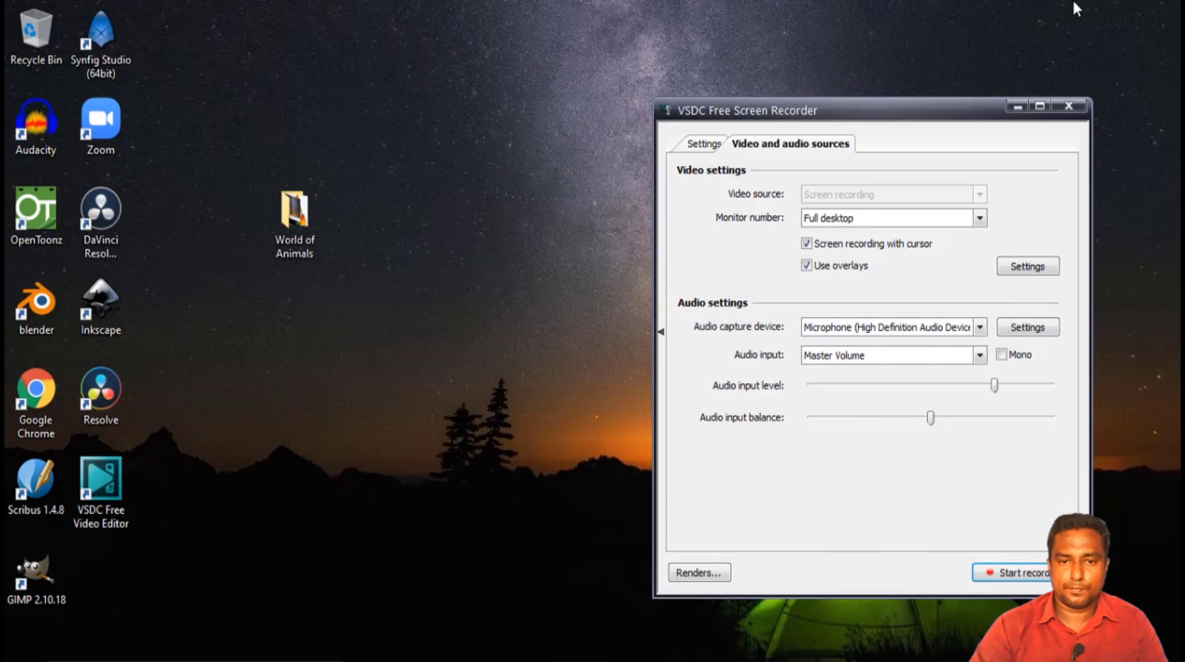
pyautogui.moveTo(793, 116); pyautogui.dragTo(629, 34)
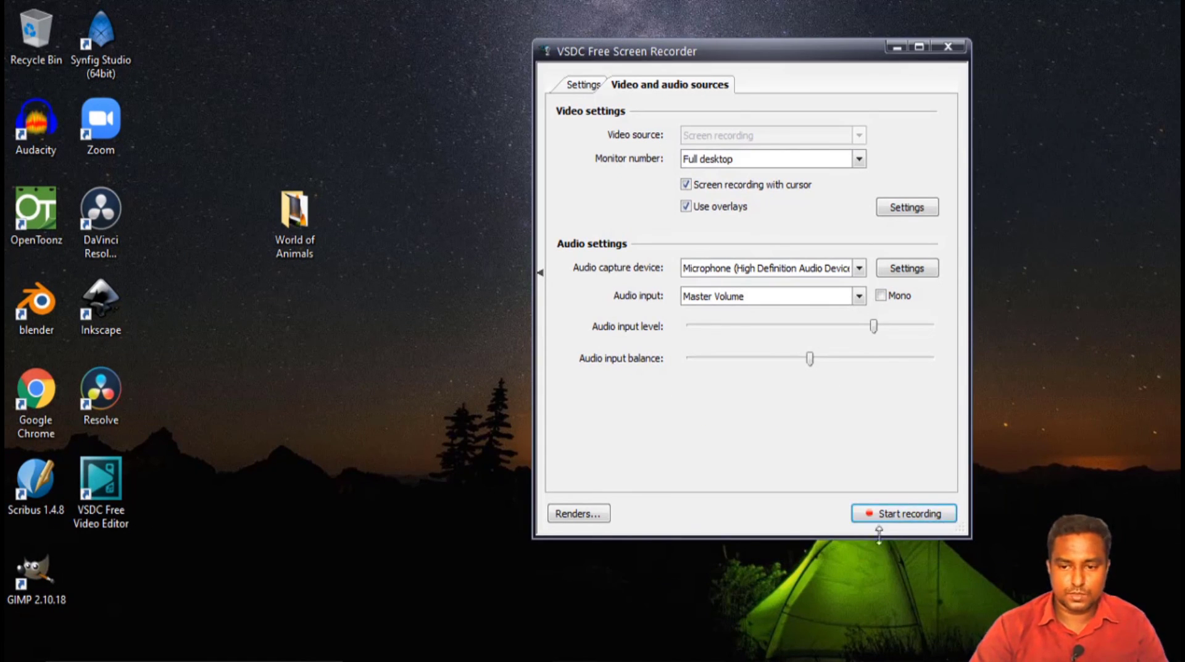
pyautogui.click(948, 48)
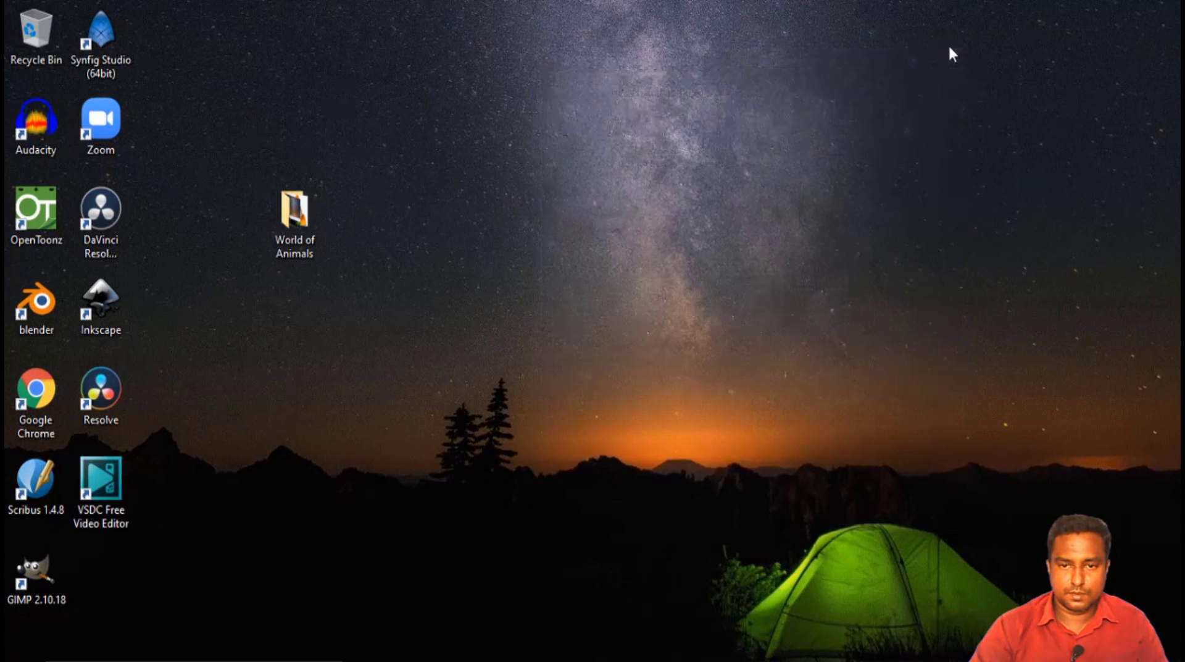